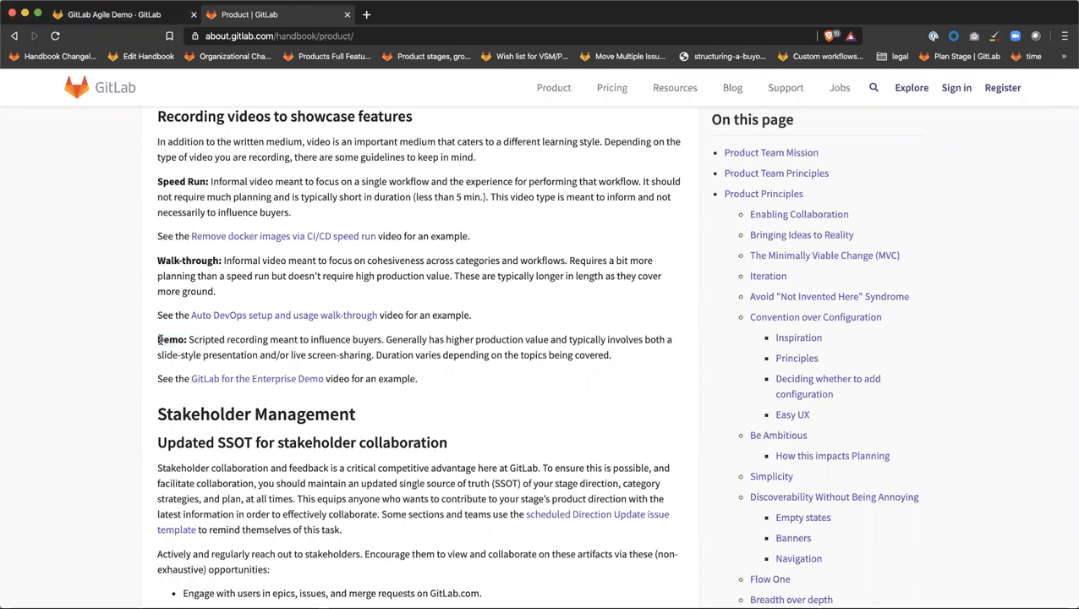
Step: Close the product handbook page and start a new subgroup in the GitLab Agile Demo group
left_click(319, 347)
left_click(345, 15)
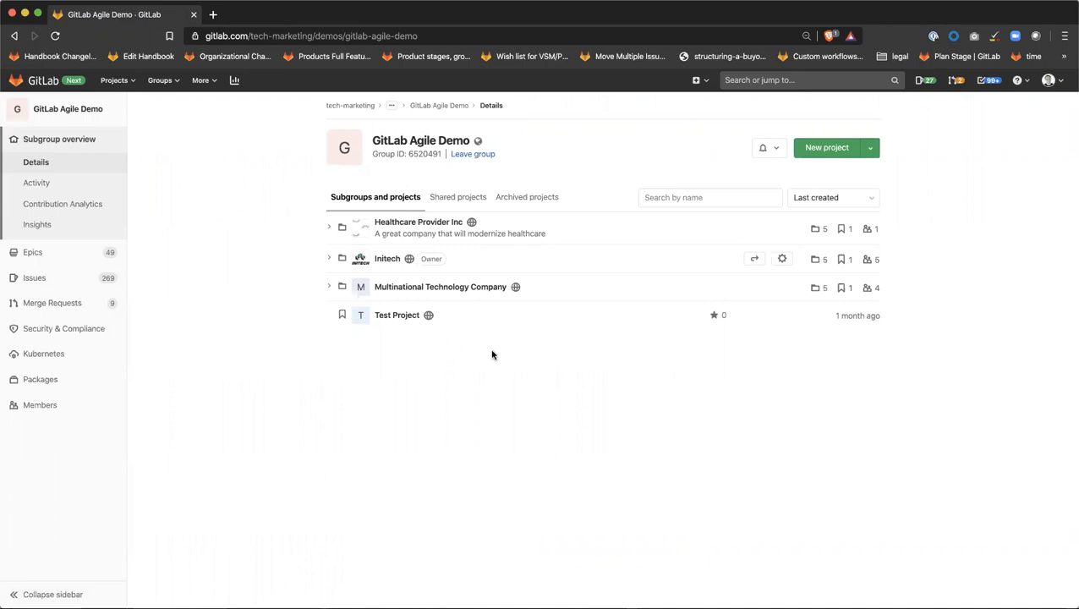
left_click(872, 149)
left_click(818, 207)
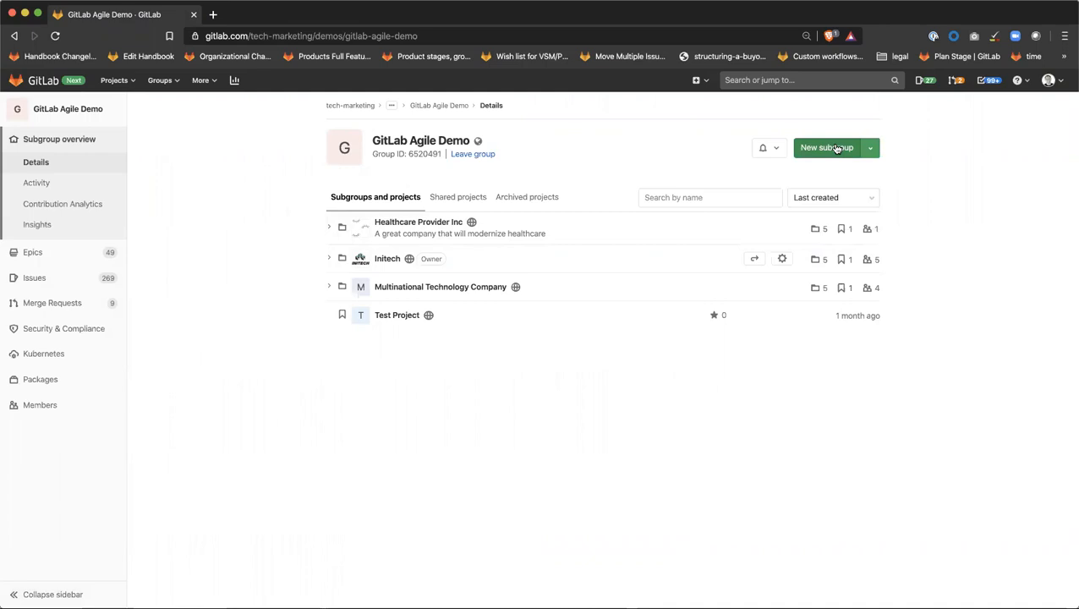
left_click(836, 149)
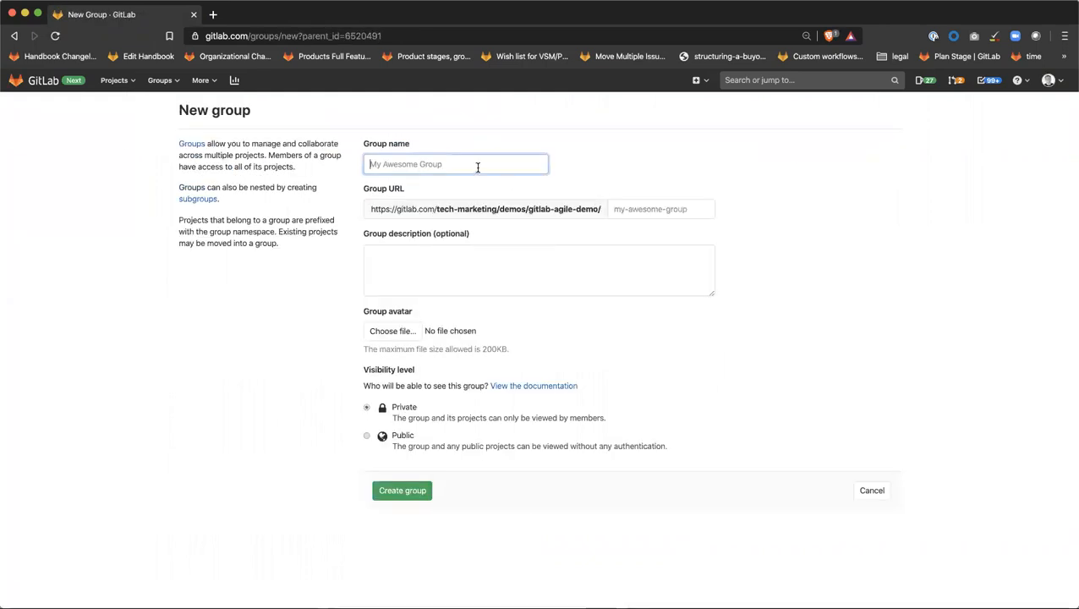
Step: Create the public group Product Demo with the description "This is a demo group for GitLab product demos"
type("P")
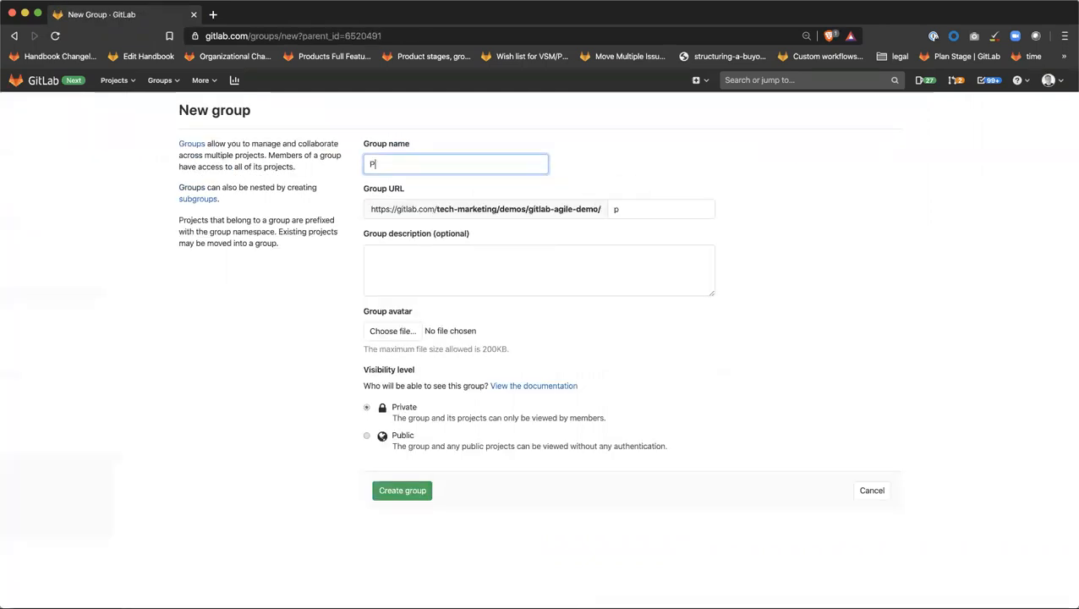
type("roduct Demo")
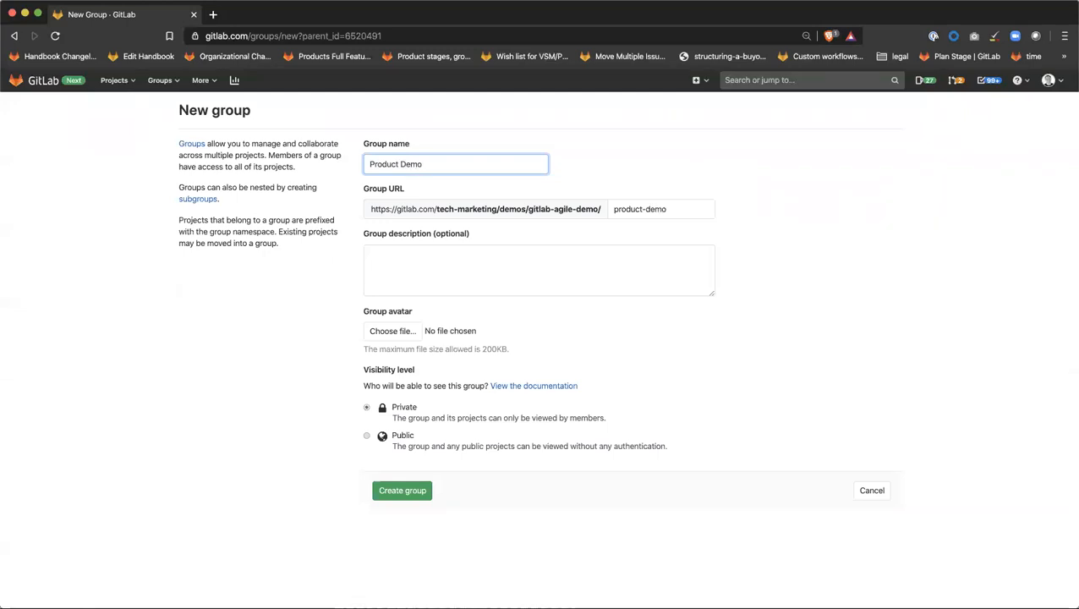
left_click(366, 435)
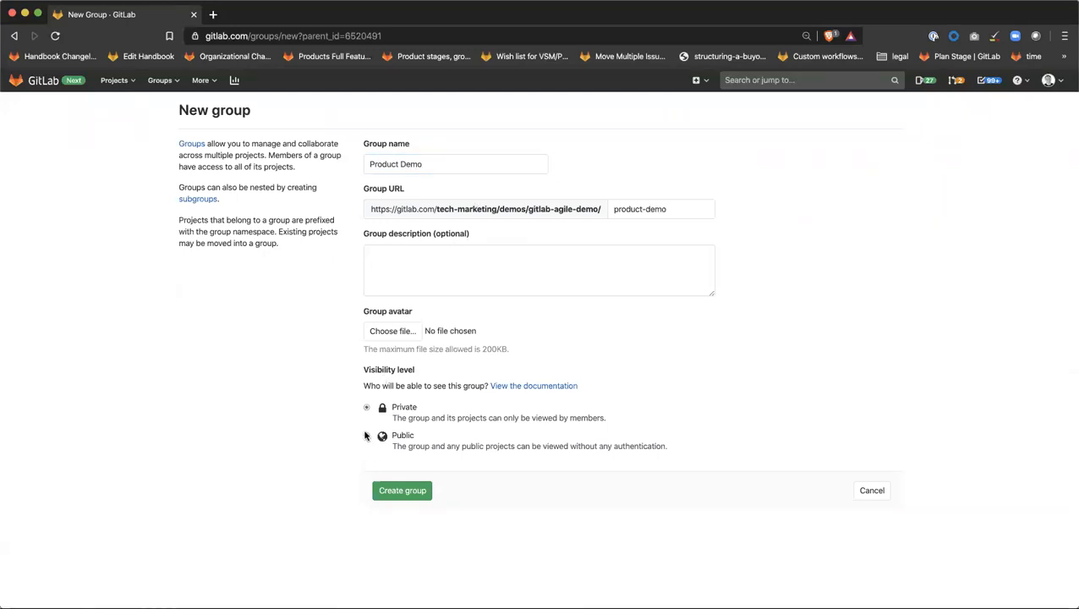
left_click(399, 260)
type("This is a demo pro")
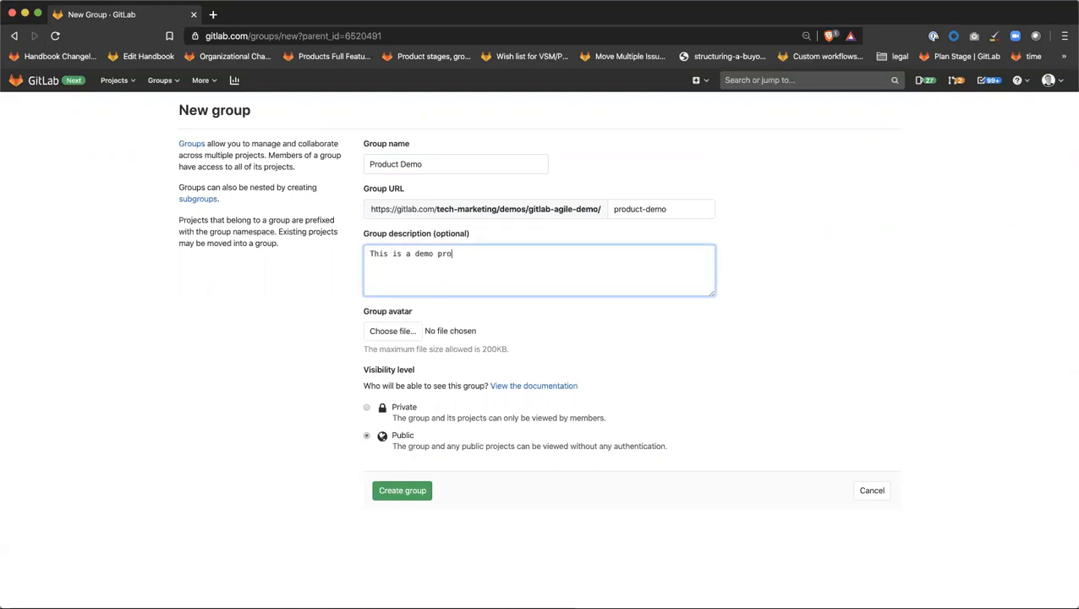
type("for GitLab")
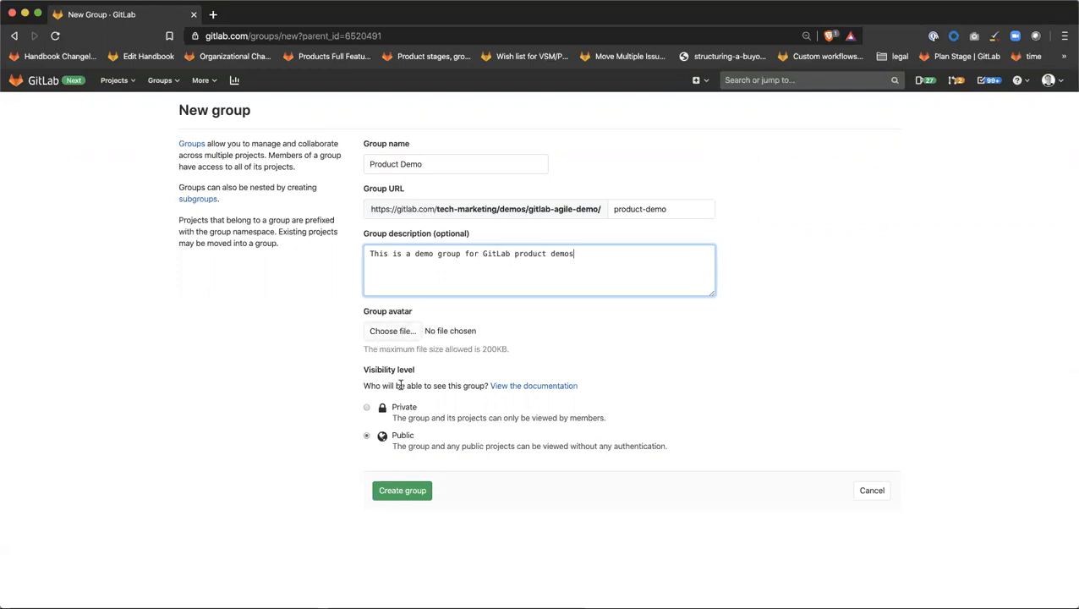
left_click(410, 499)
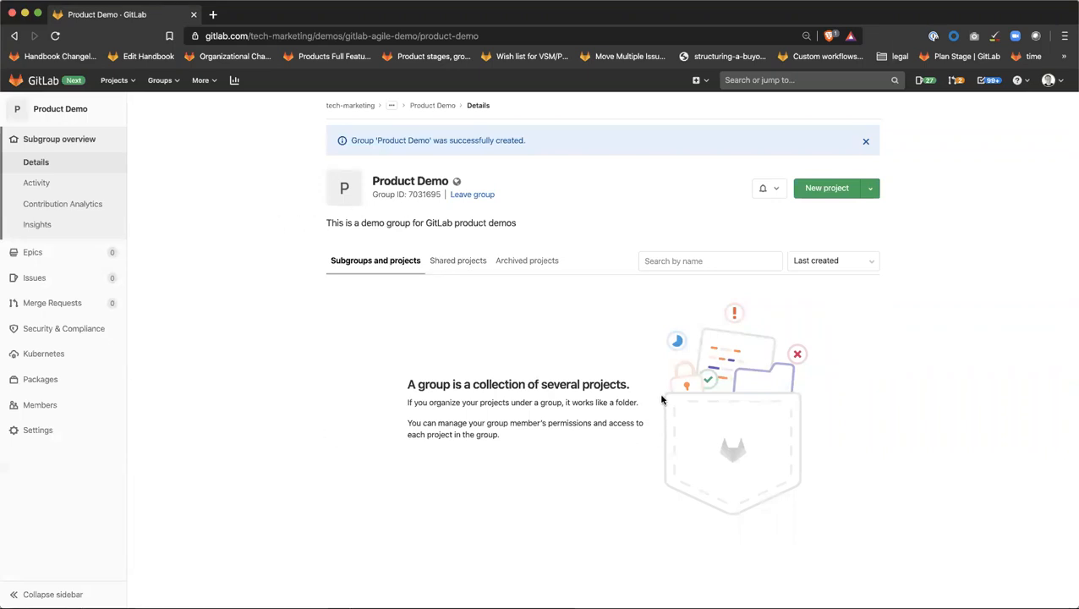
Step: View the Product Demo group's epics page and return to the group overview
left_click(61, 254)
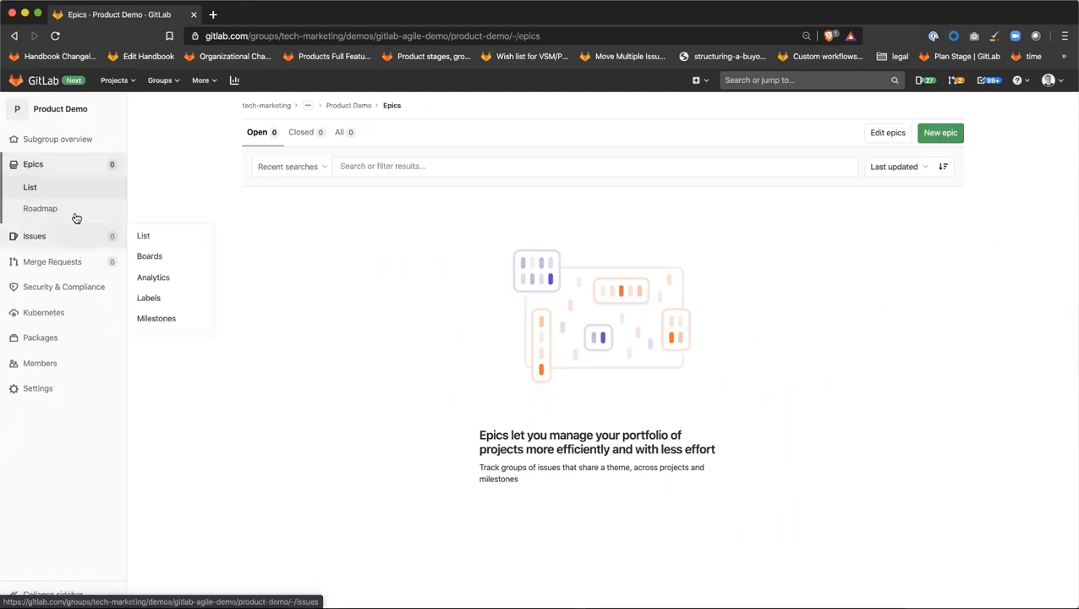
mouse_move(73, 144)
left_click(74, 141)
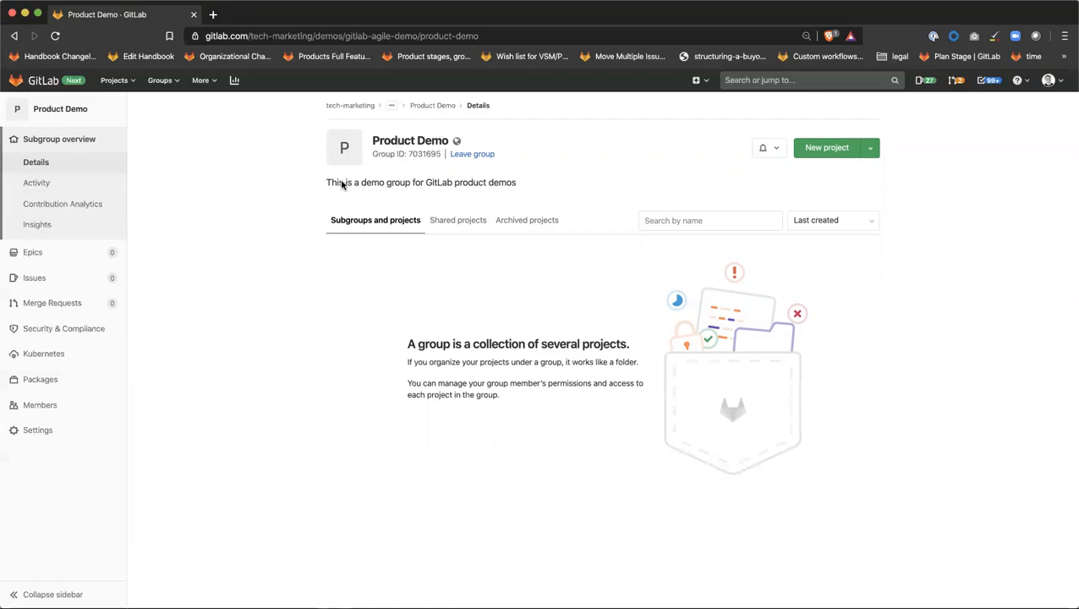
Step: Create a public subgroup named Portfolio 1 inside the Product Demo group
left_click(872, 153)
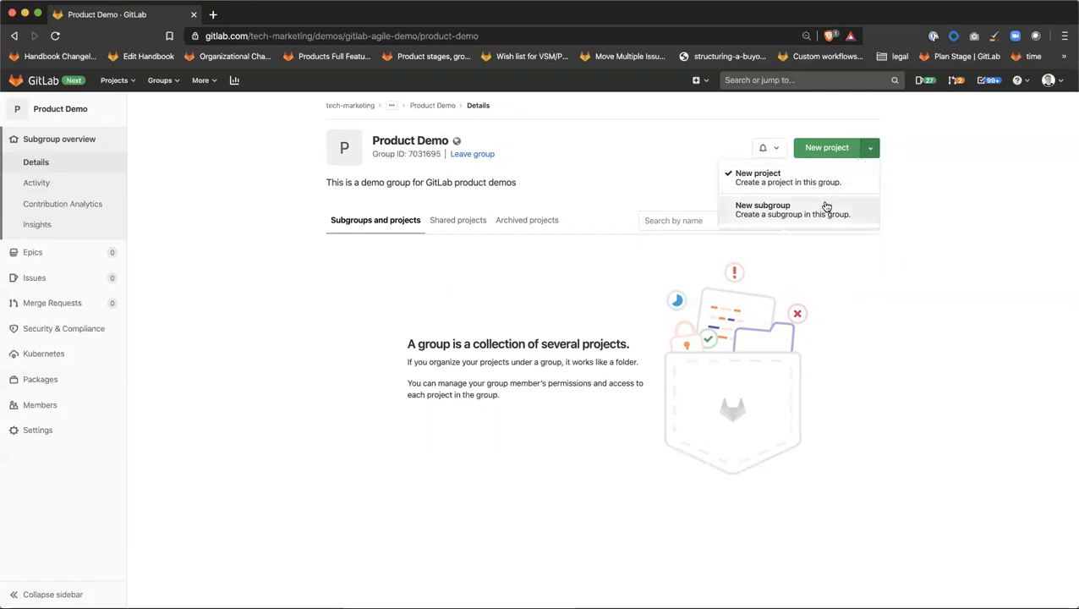
left_click(941, 220)
left_click(874, 150)
left_click(827, 210)
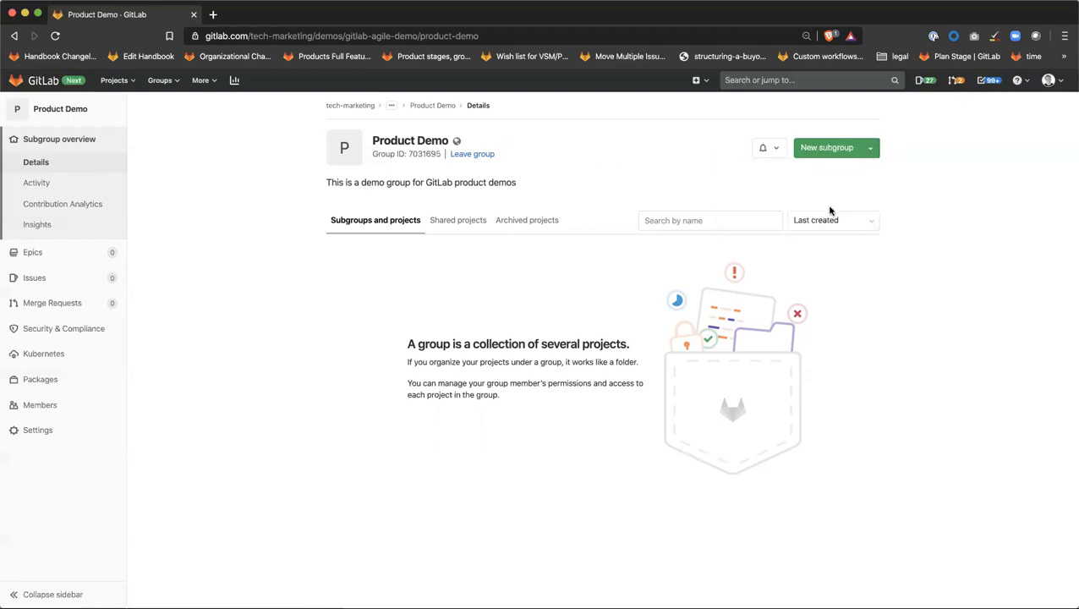
left_click(823, 148)
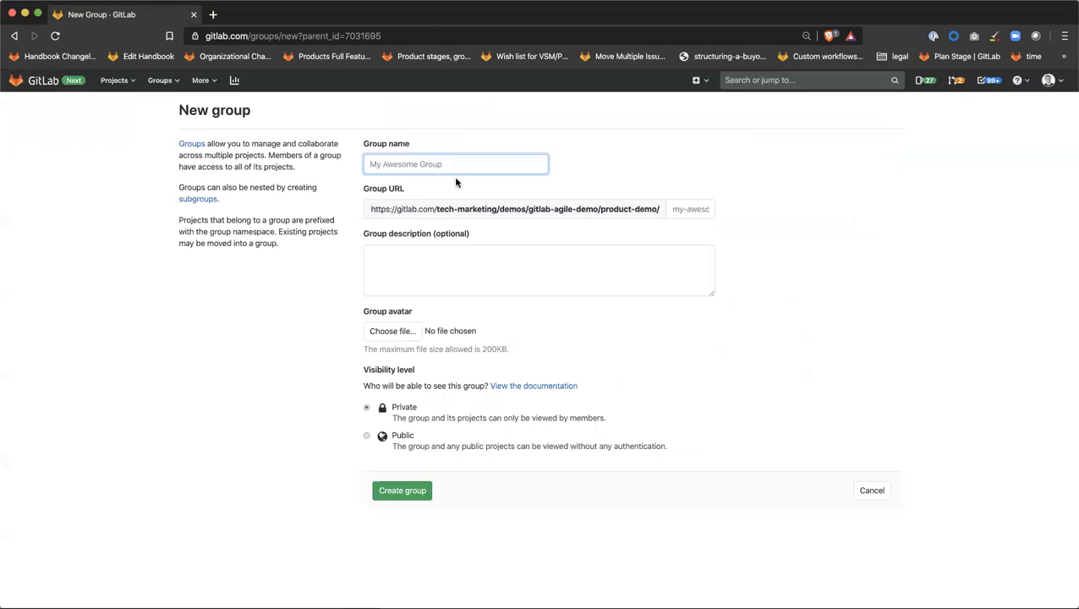
type("Portfolio 1")
left_click(367, 435)
left_click(400, 489)
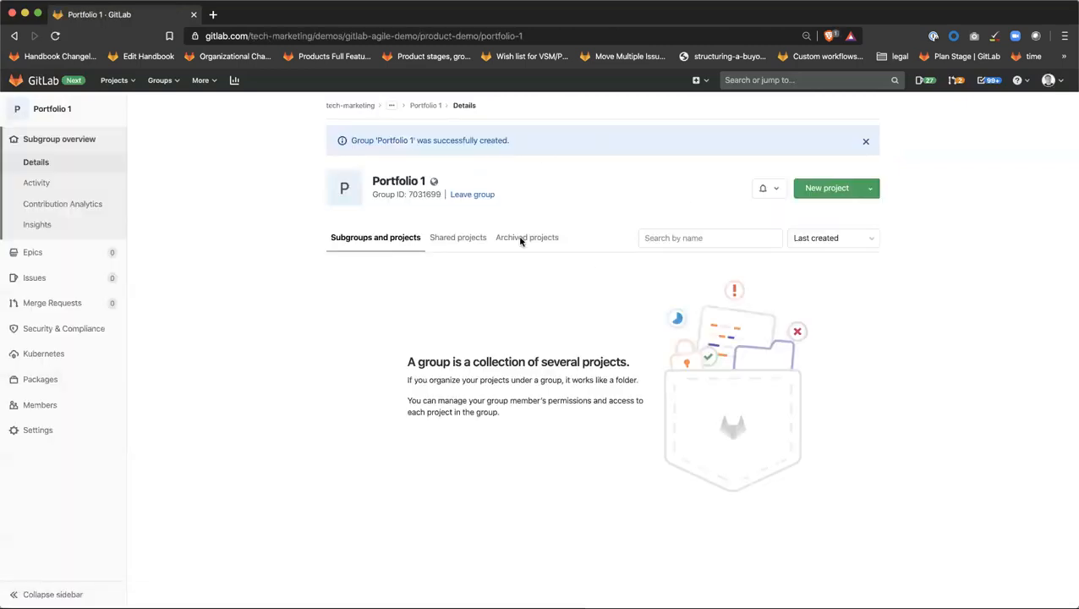
Step: Return from Portfolio 1 to the Product Demo group and check the groups above it in the hierarchy
left_click(427, 107)
left_click(392, 106)
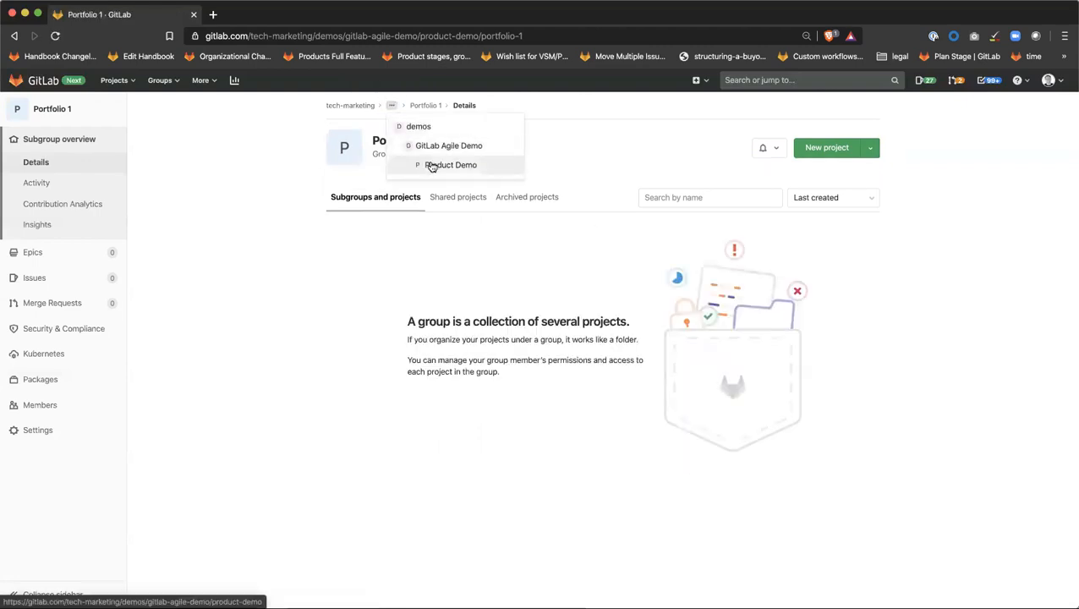
left_click(431, 166)
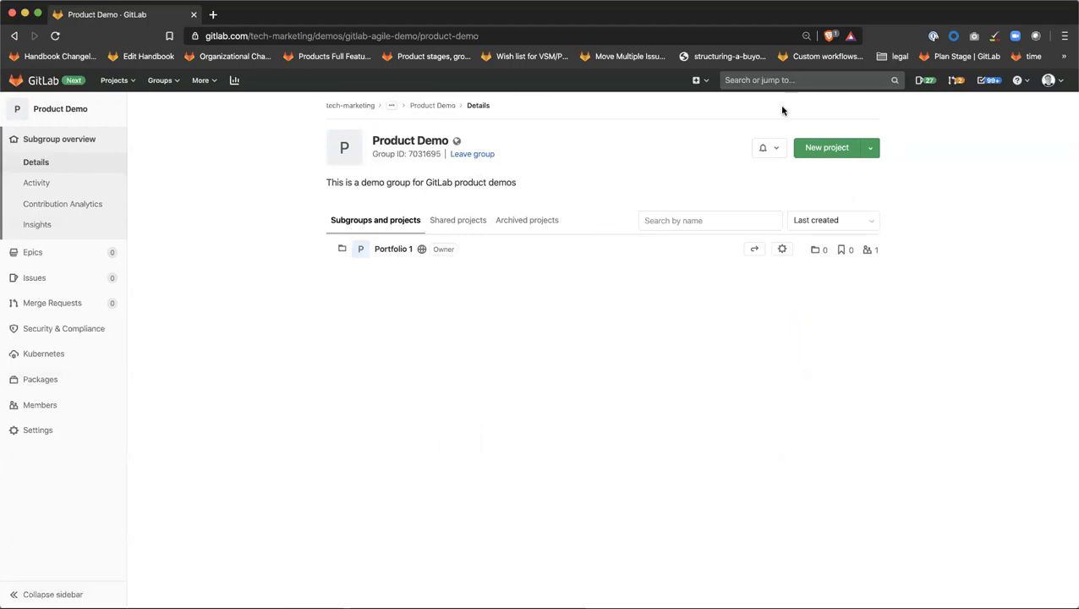
left_click(392, 110)
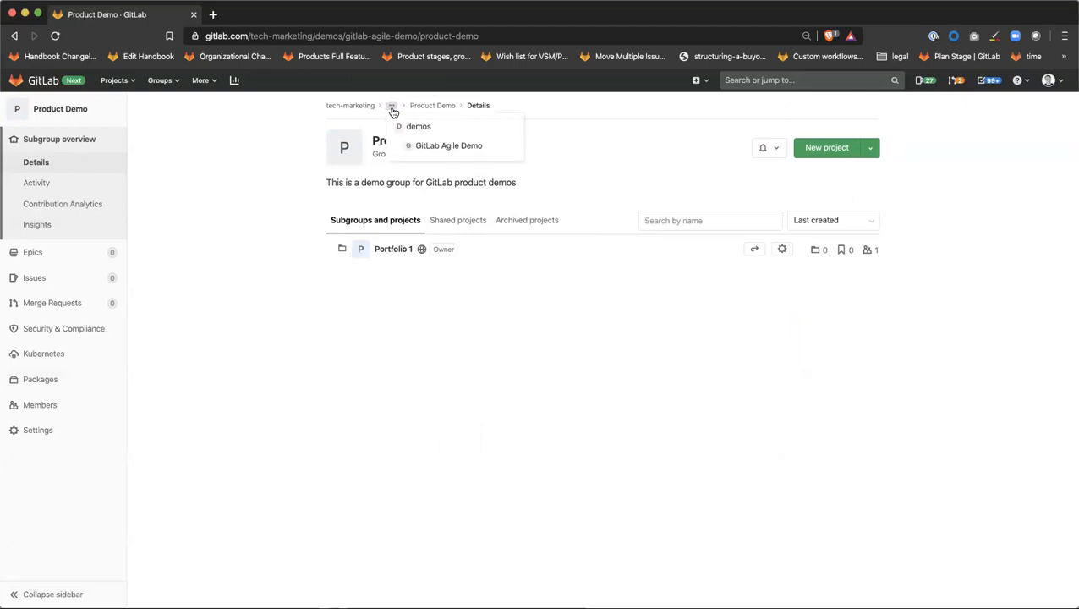
left_click(568, 116)
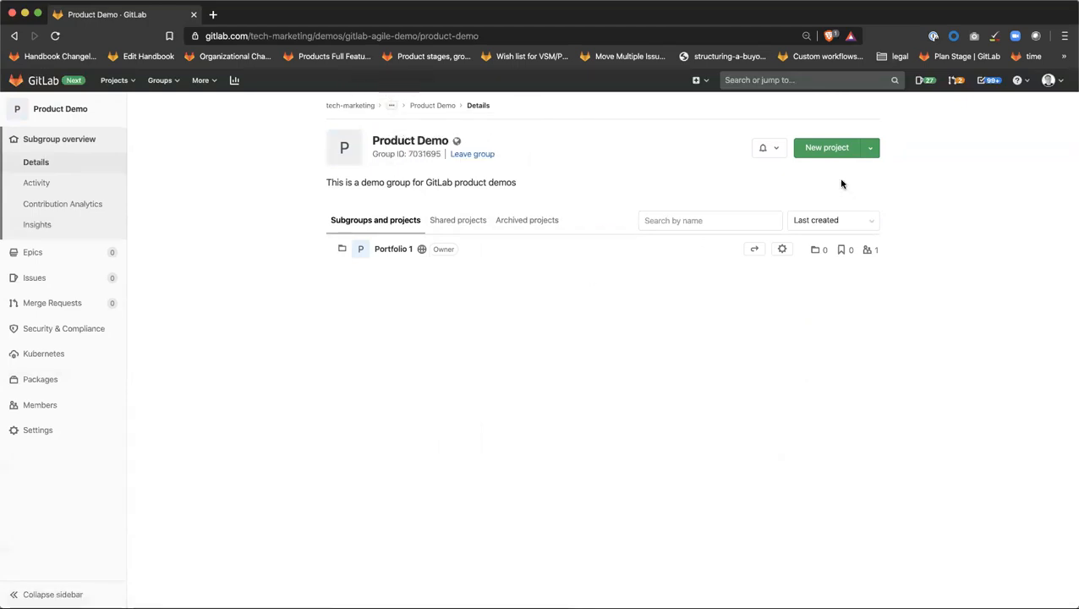
Step: Create a public subgroup named Portfolio 2 inside the Product Demo group
left_click(870, 149)
left_click(816, 213)
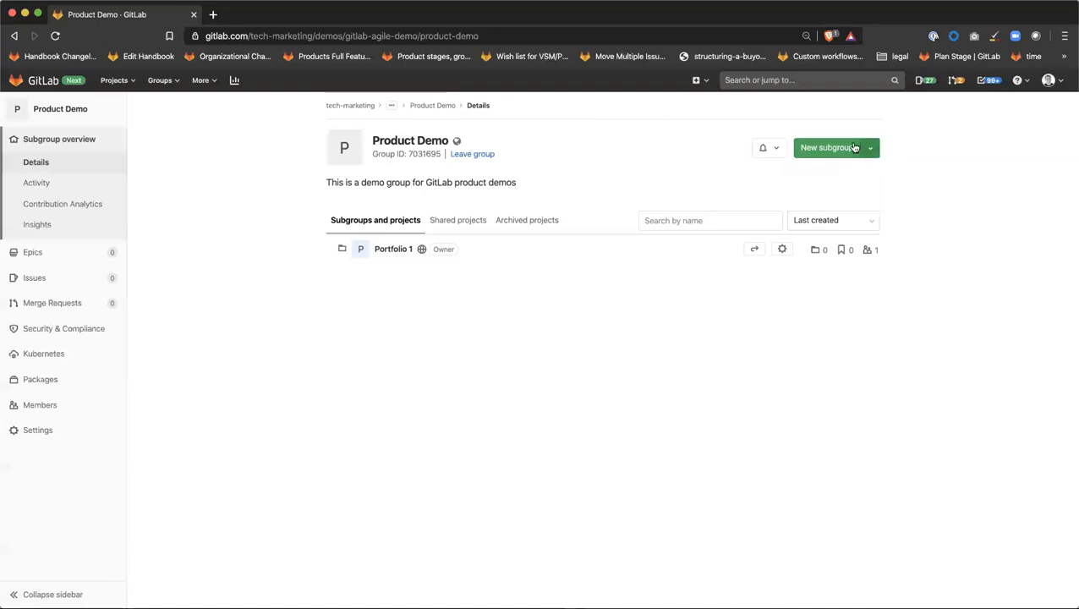
left_click(825, 148)
type("P")
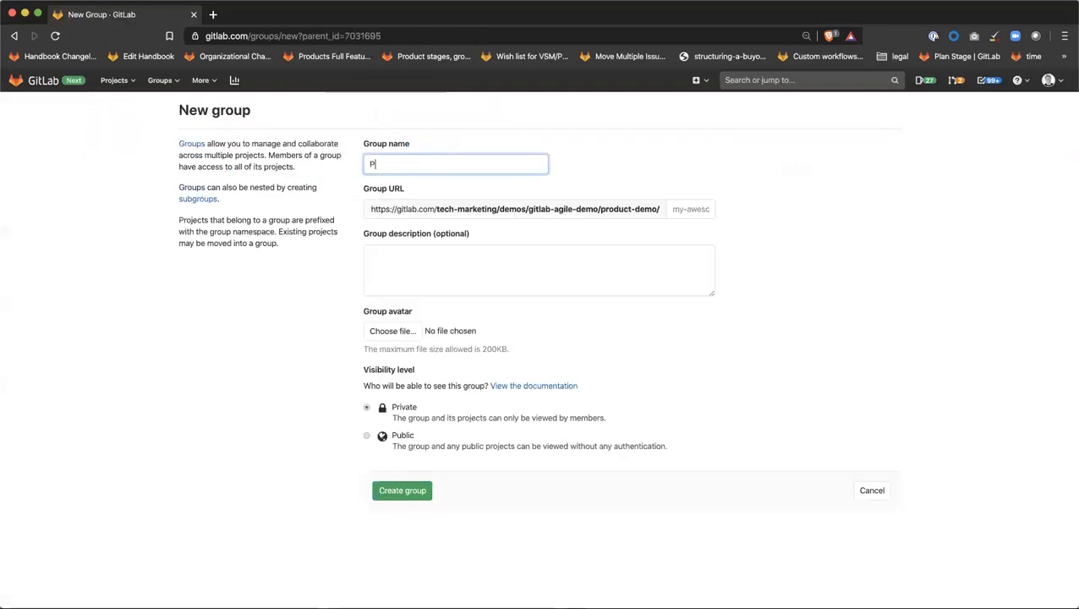
type("ortfolio 2")
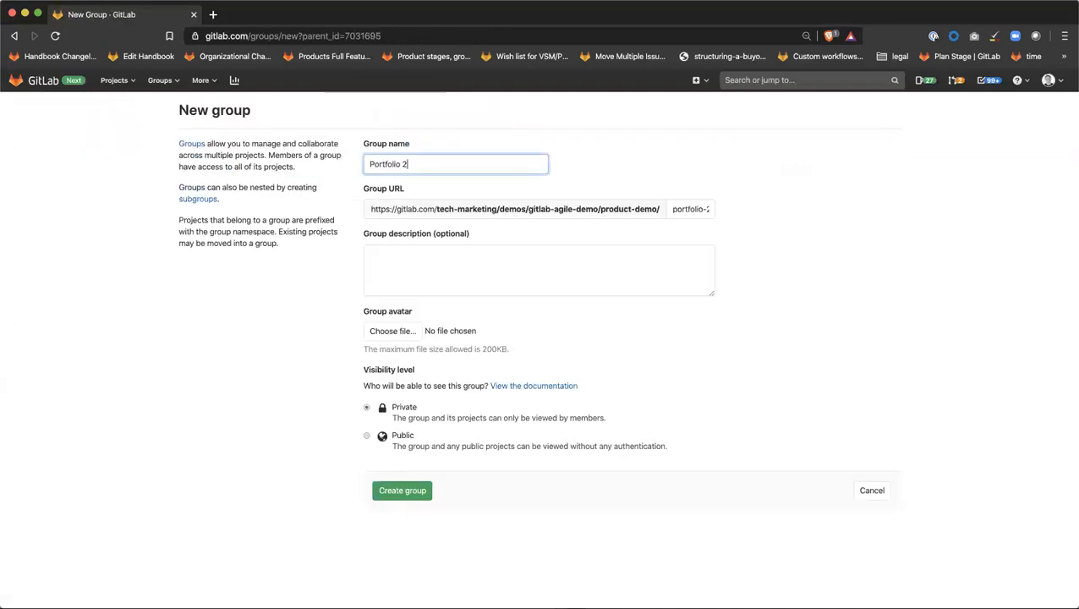
left_click(367, 436)
left_click(404, 489)
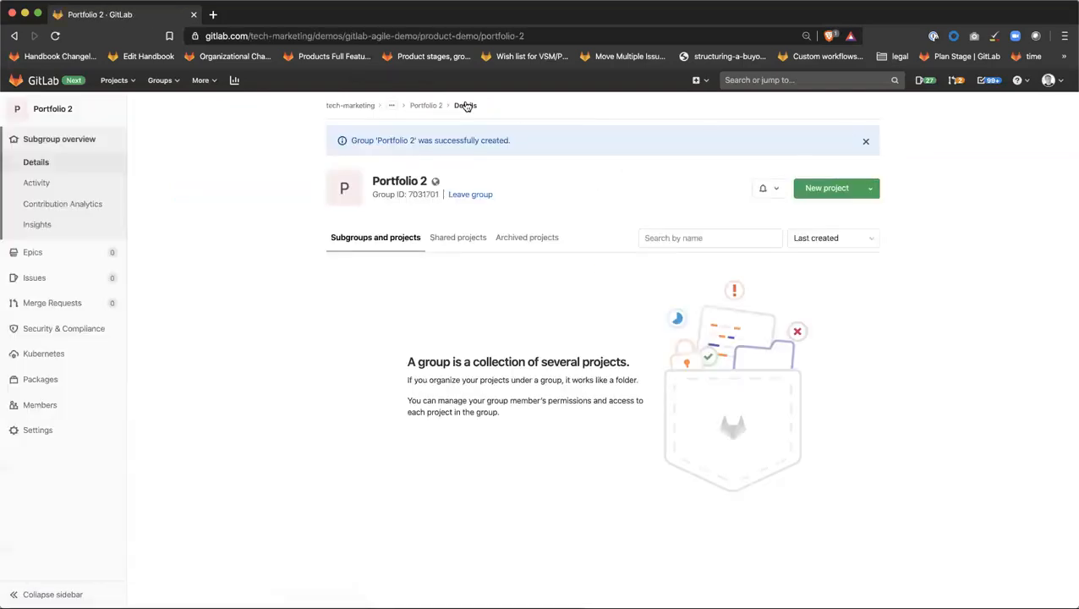
Step: Go back to the Product Demo group and create a public subgroup named Portfolio 3 in it
left_click(391, 106)
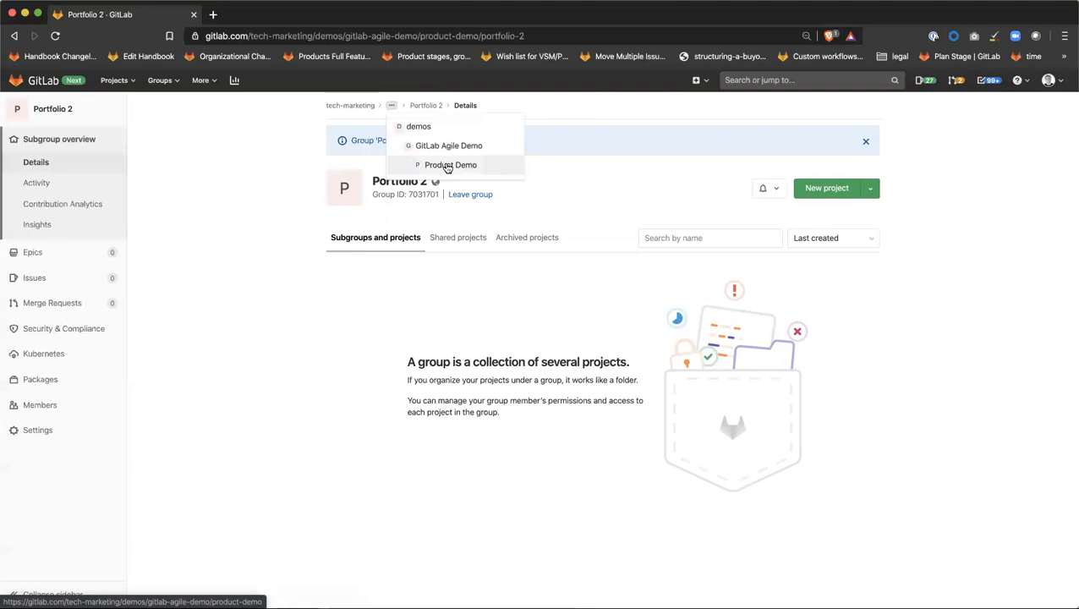
left_click(445, 166)
left_click(871, 147)
left_click(790, 209)
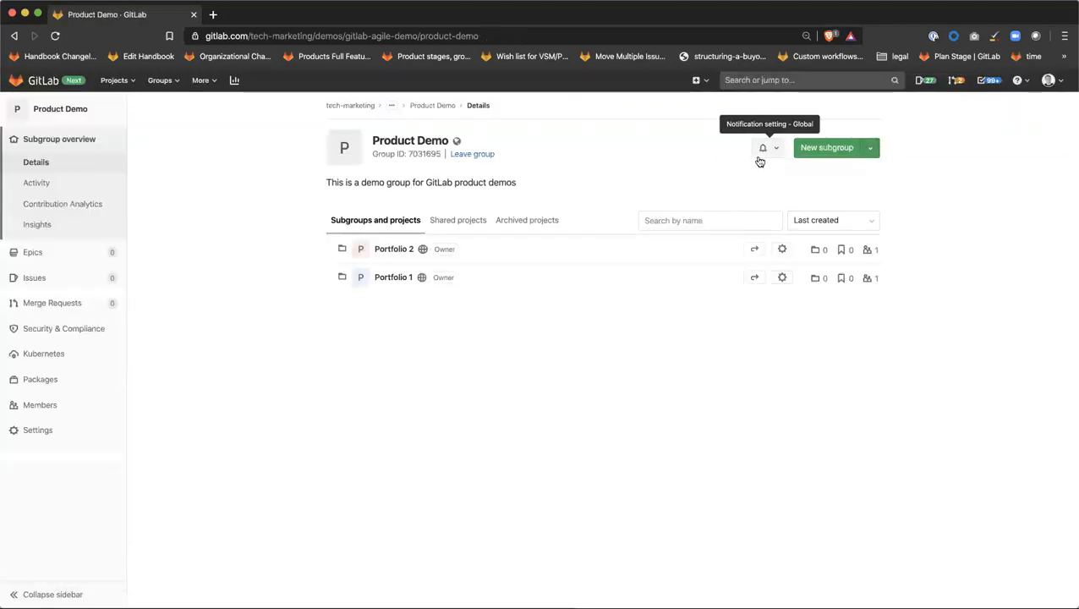
left_click(829, 149)
type("Portfolio 3")
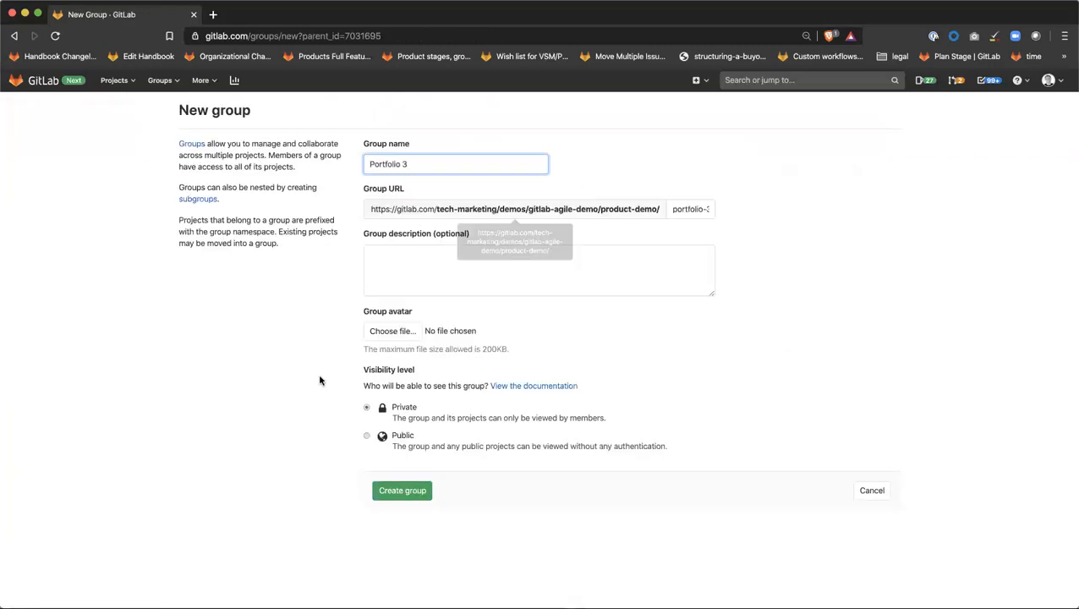
left_click(367, 435)
left_click(415, 497)
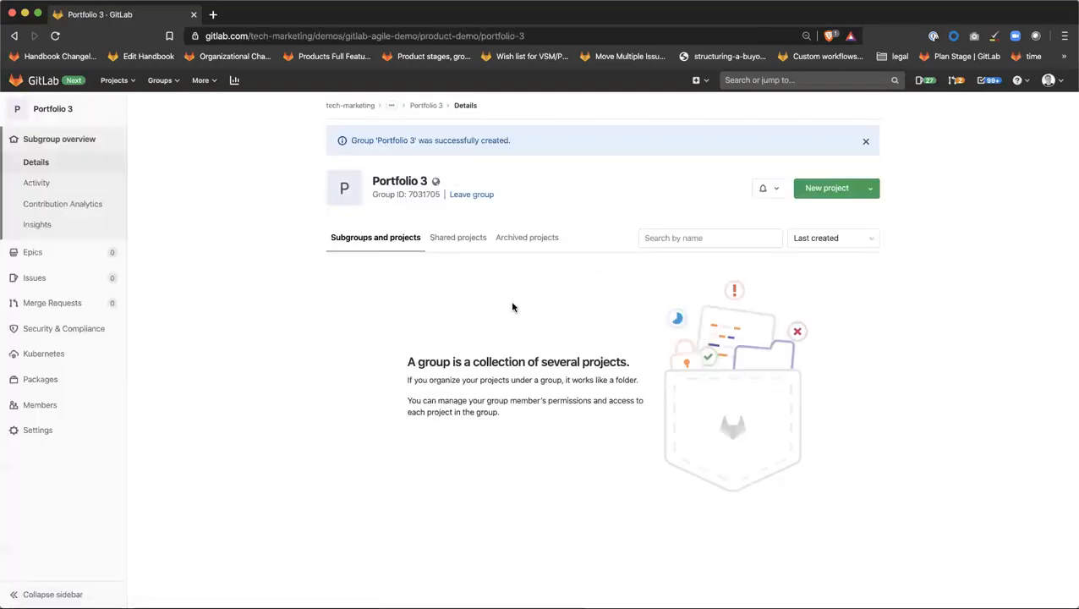
Step: Return to the Product Demo group overview and look over the epics and issues options available at group level
left_click(389, 104)
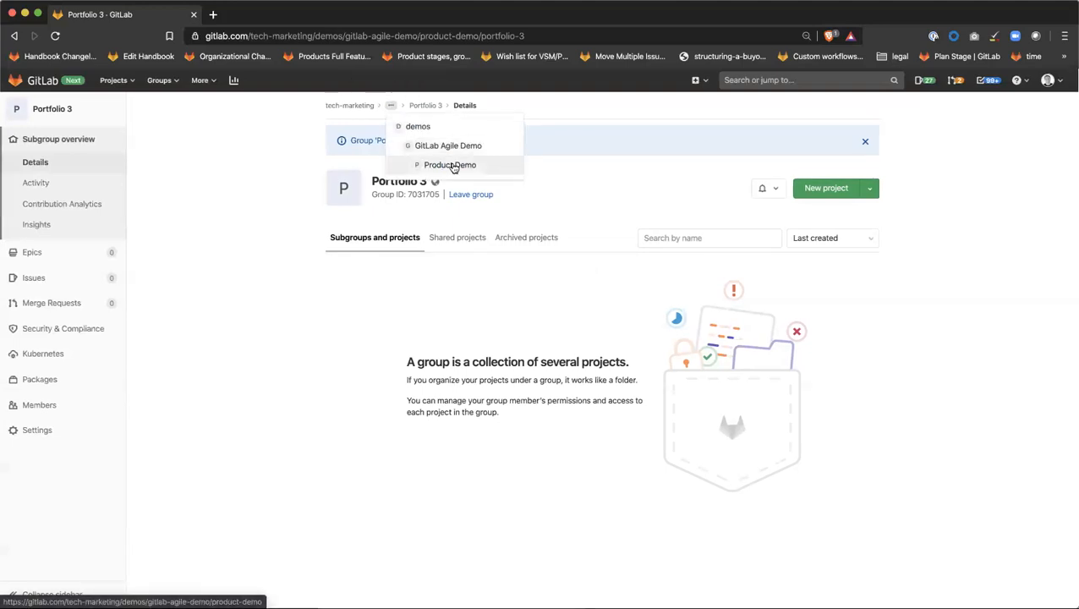
left_click(450, 165)
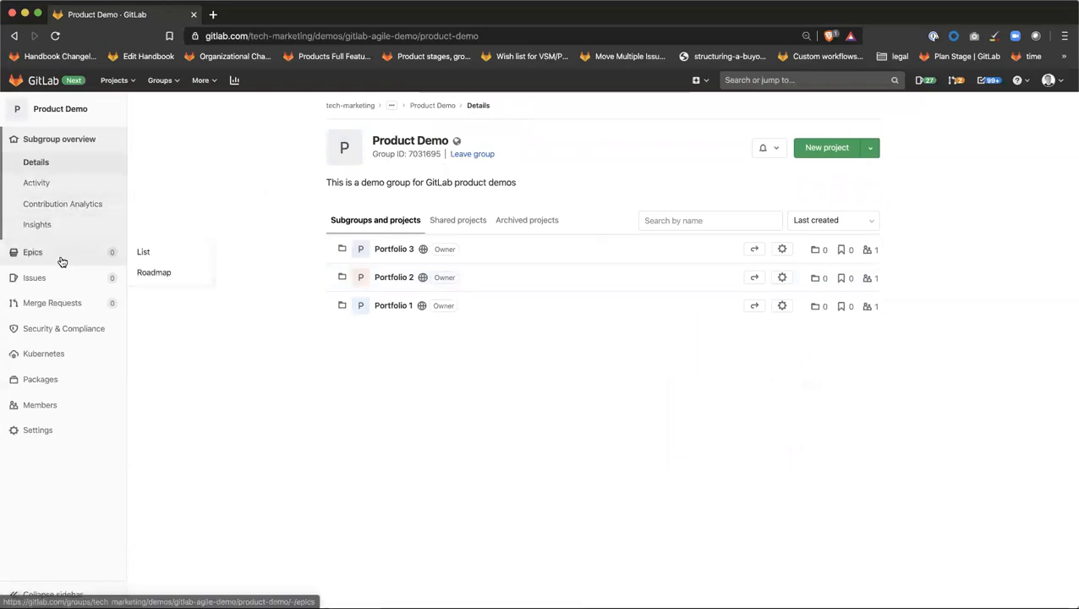
mouse_move(79, 280)
mouse_move(85, 261)
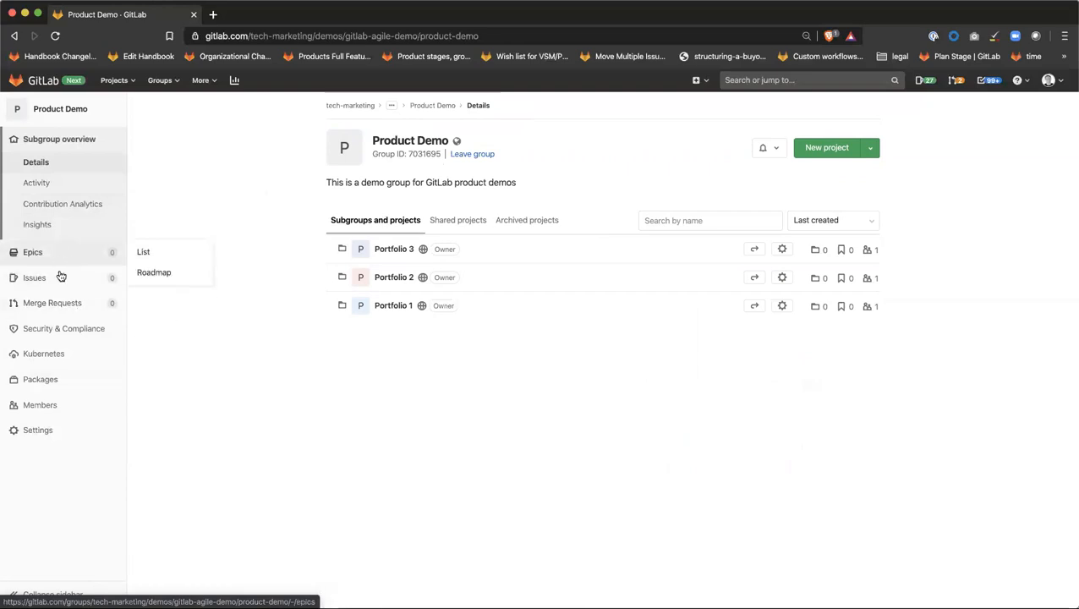
mouse_move(49, 432)
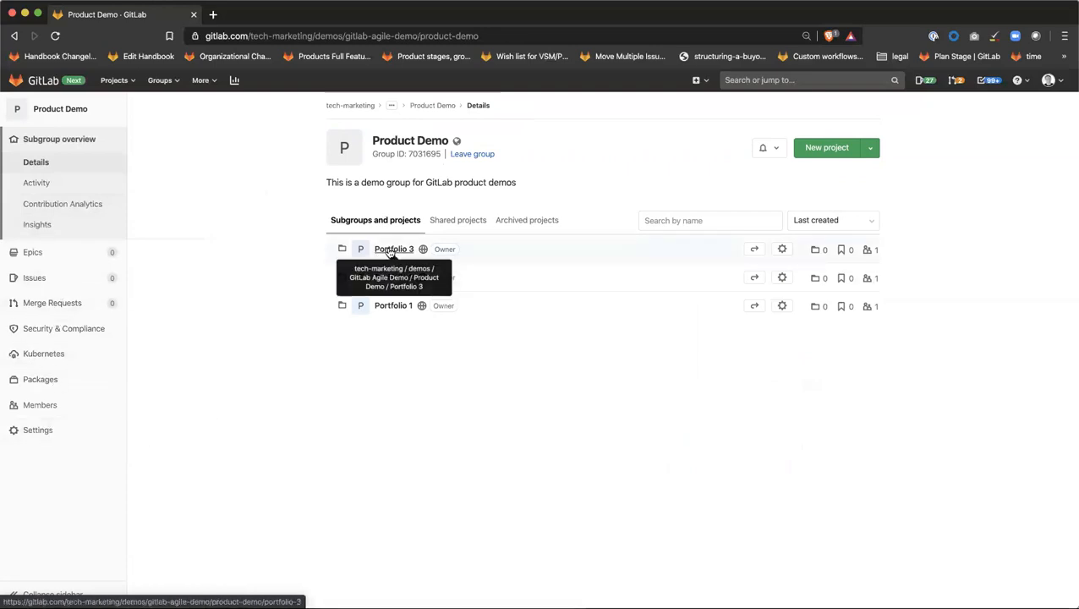
Step: Create a blank public project named Mobile in the Portfolio 3 subgroup, with its repository initialized with a README
left_click(391, 251)
left_click(824, 148)
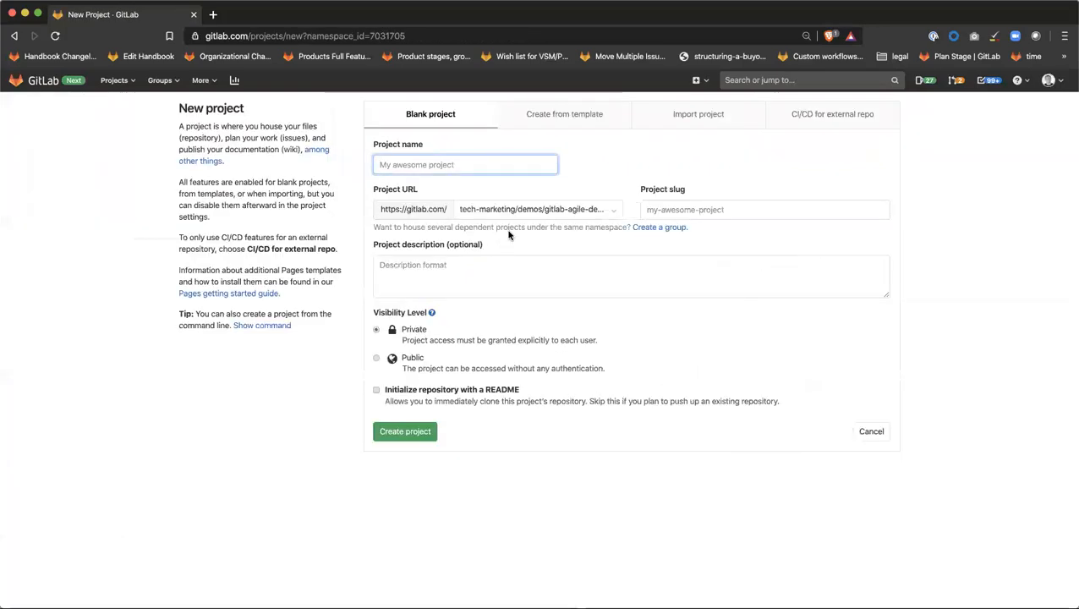
type("Mobile")
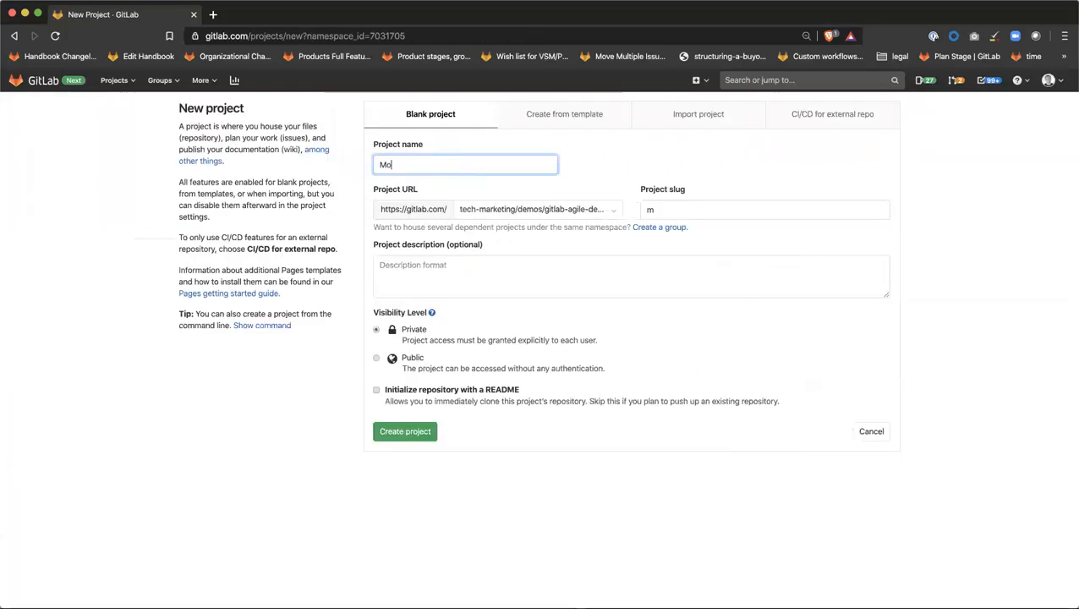
left_click(377, 358)
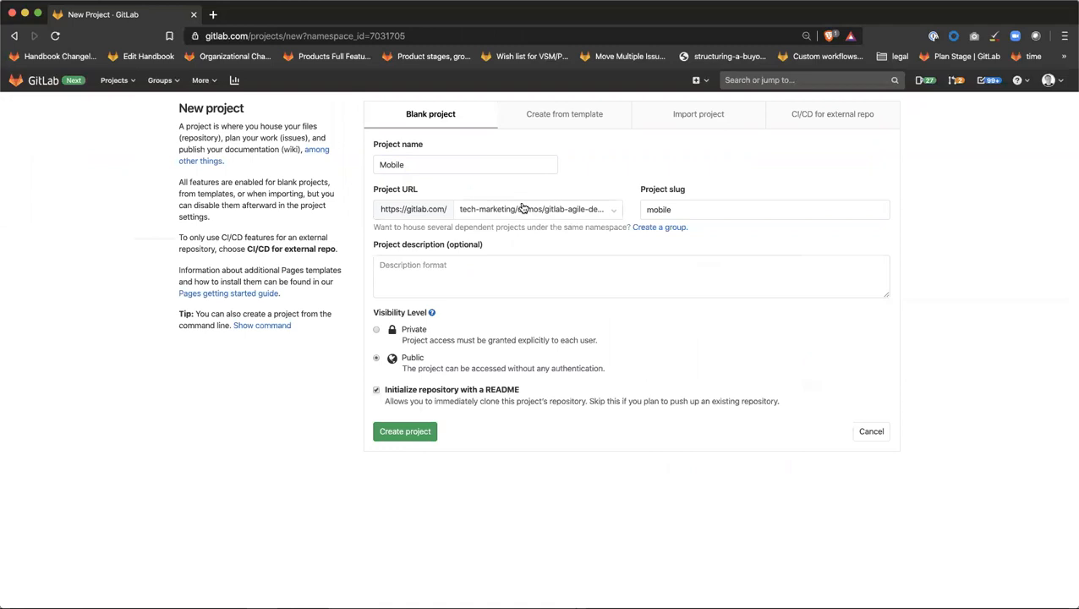
left_click(406, 433)
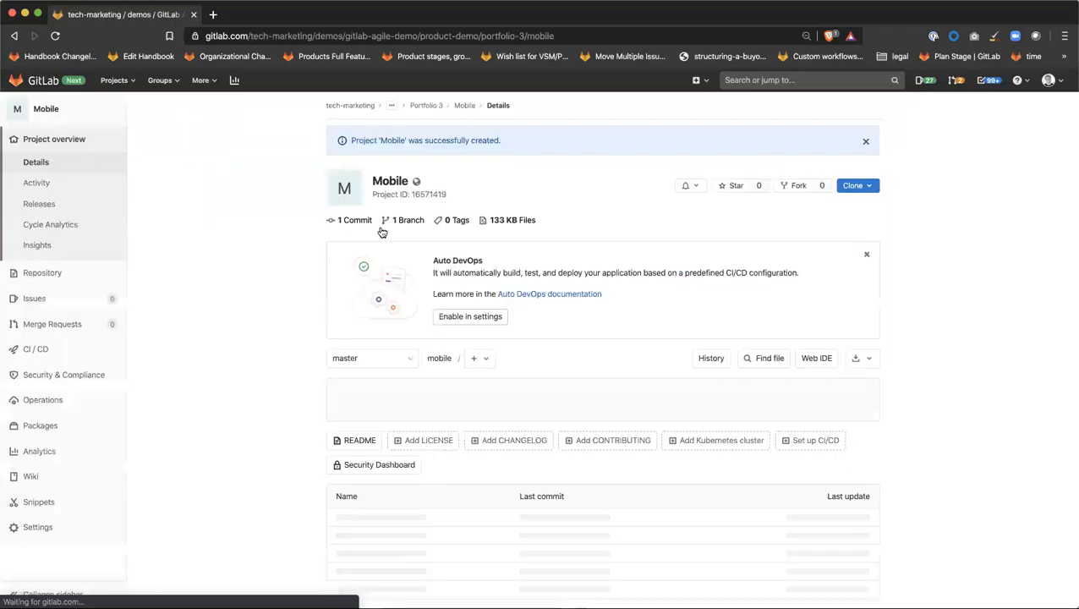
Step: Disable the Repository feature in the Mobile project's general settings, save the changes and return to the project overview
mouse_move(48, 524)
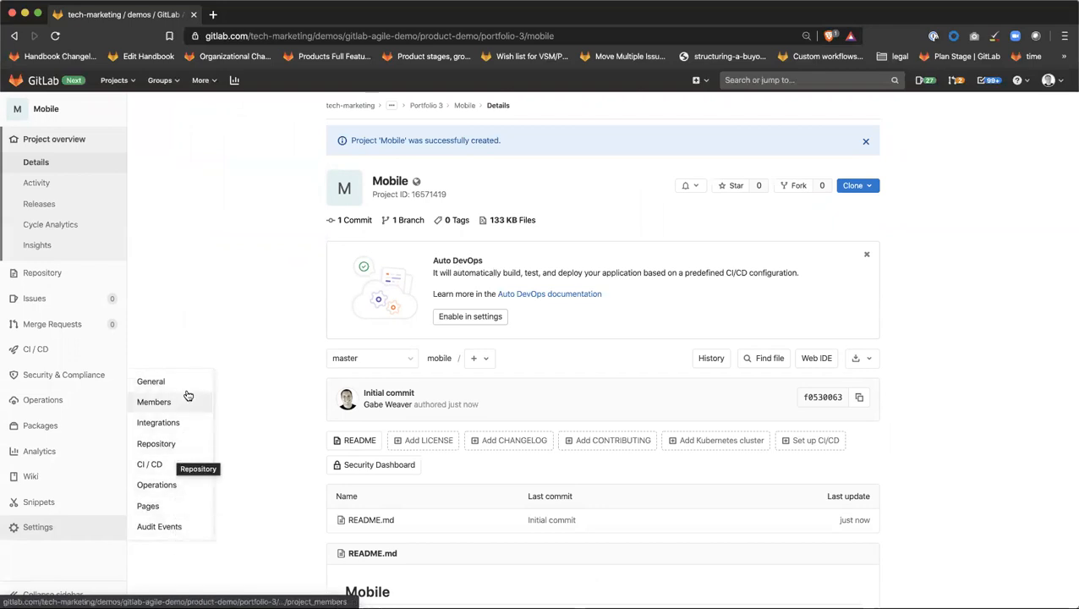
left_click(154, 382)
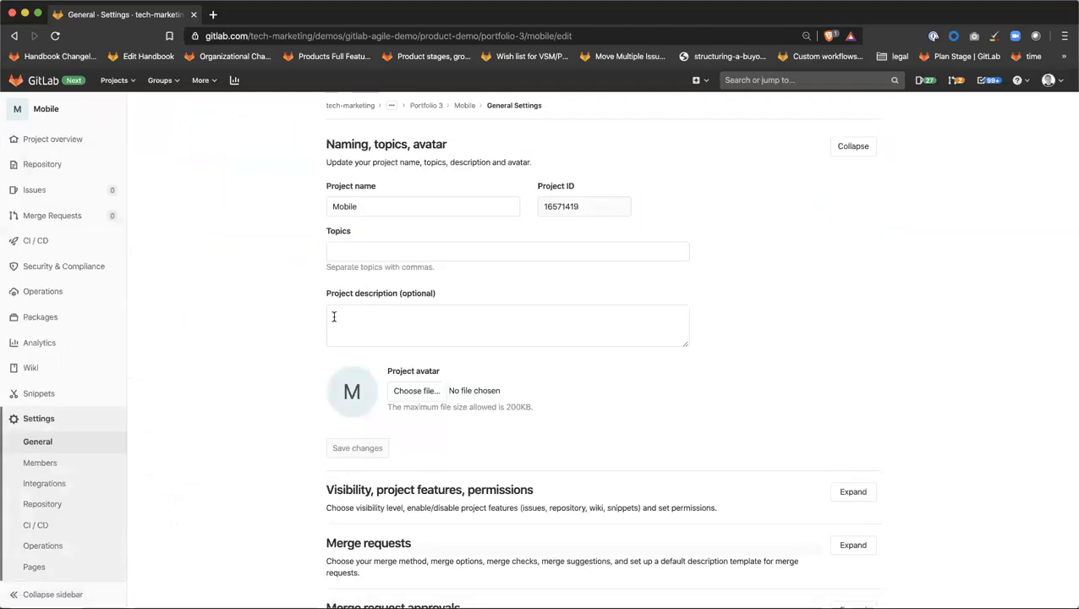
scroll(564, 385, "down", 5)
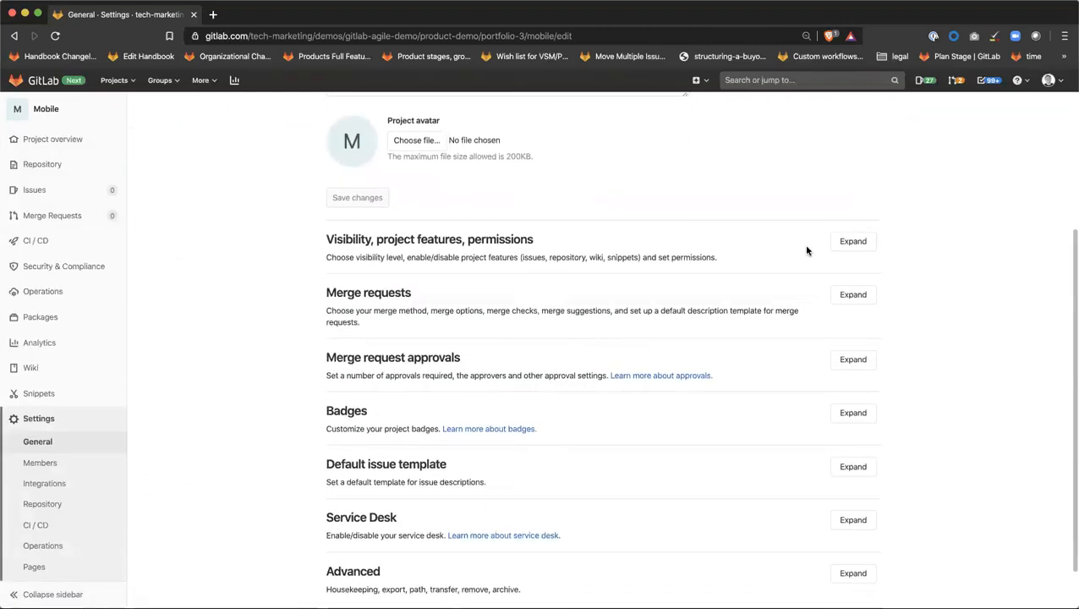
left_click(852, 241)
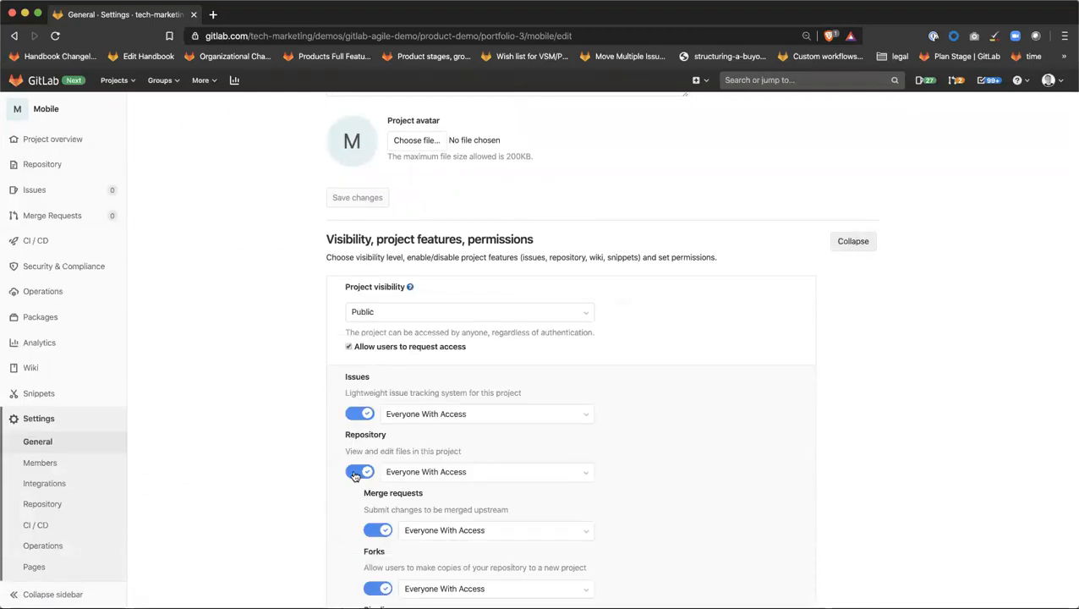
left_click(355, 470)
scroll(292, 393, "down", 10)
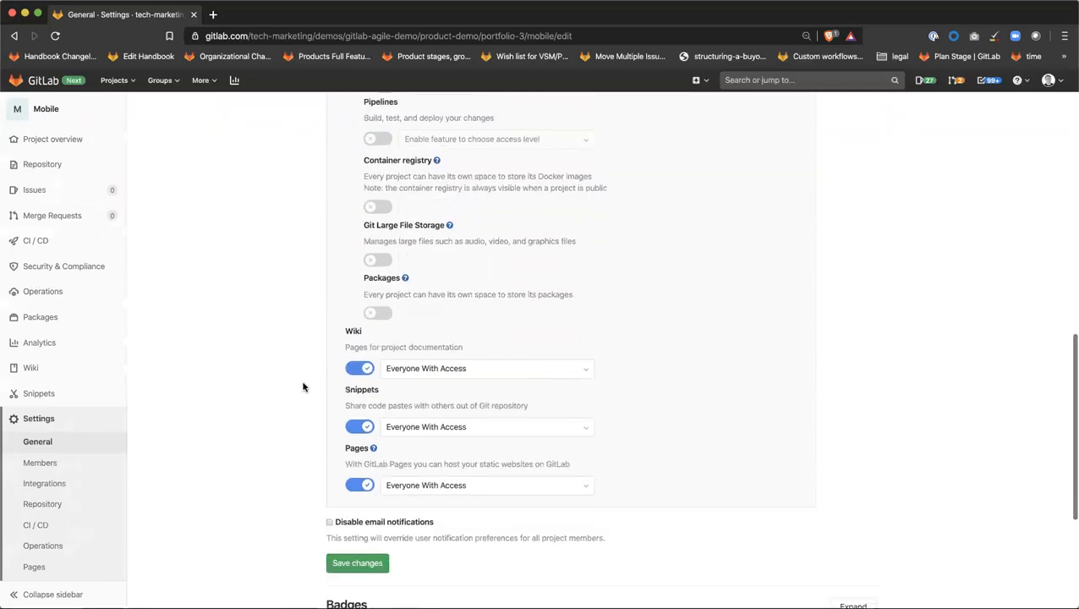
left_click(366, 478)
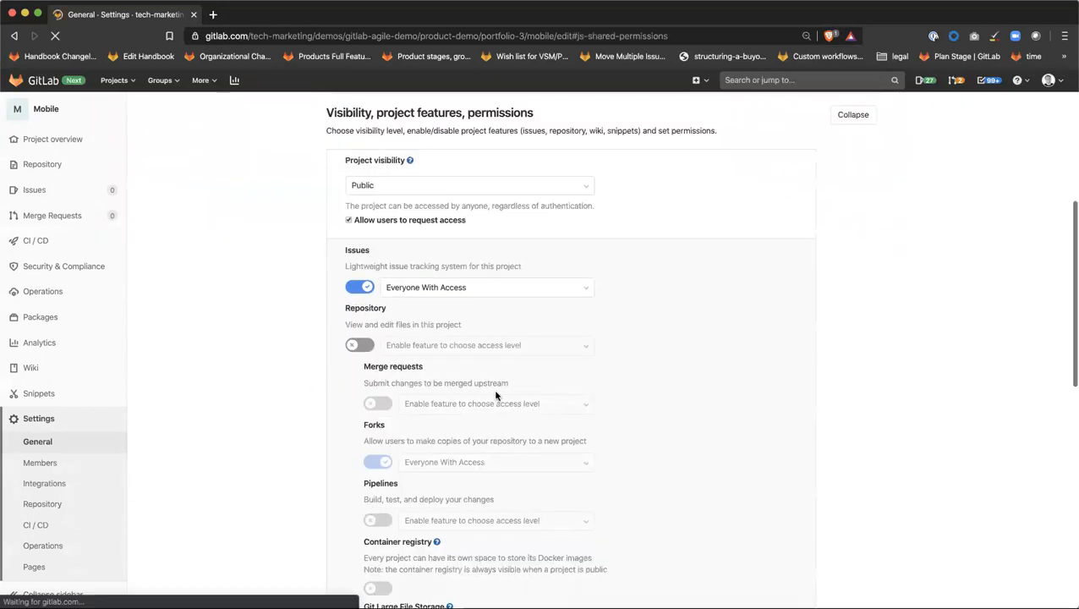
scroll(382, 263, "up", 5)
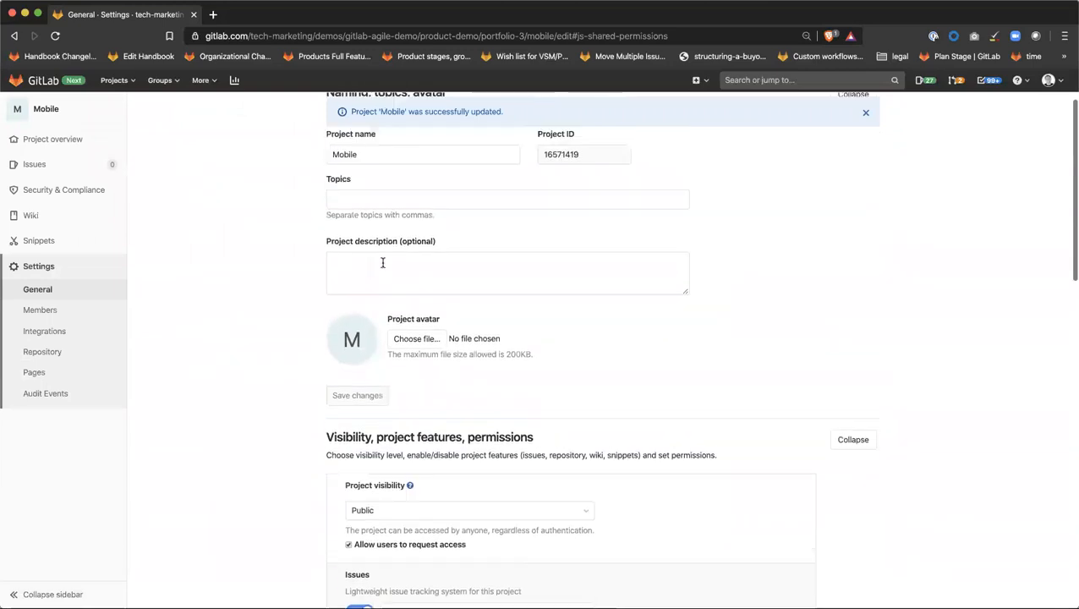
scroll(286, 199, "up", 2)
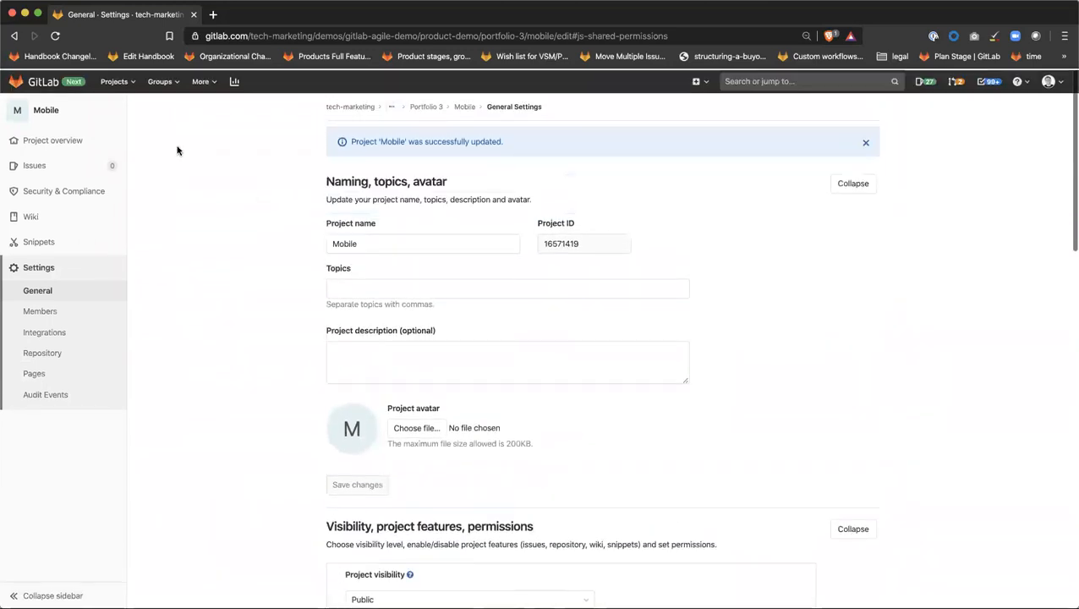
left_click(72, 142)
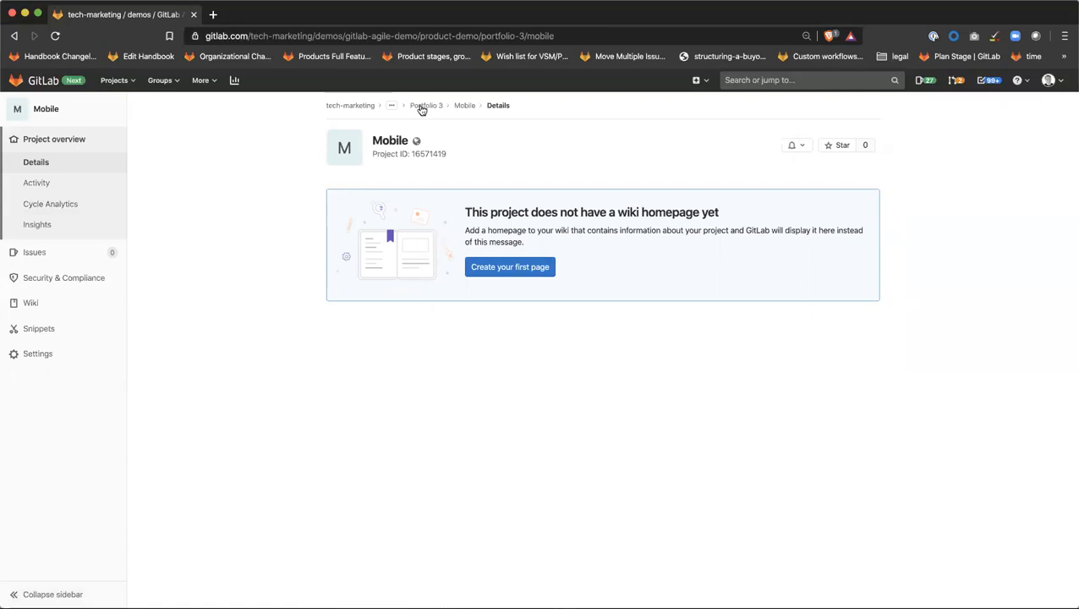
Step: Create a blank public project named API in the Product Demo group's Portfolio 2 subgroup, initialized with a README
left_click(392, 105)
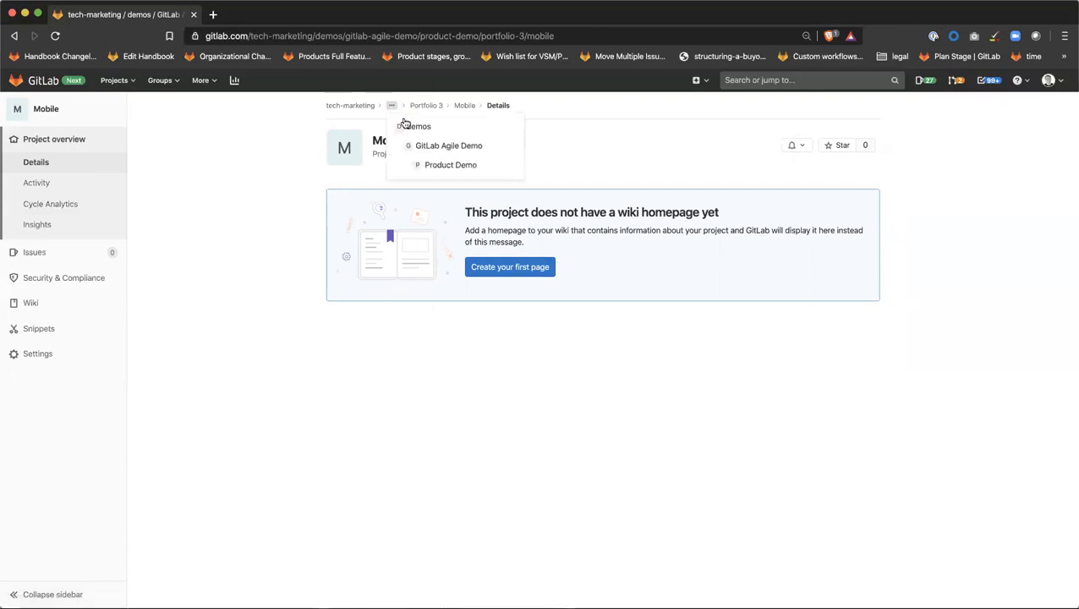
left_click(436, 167)
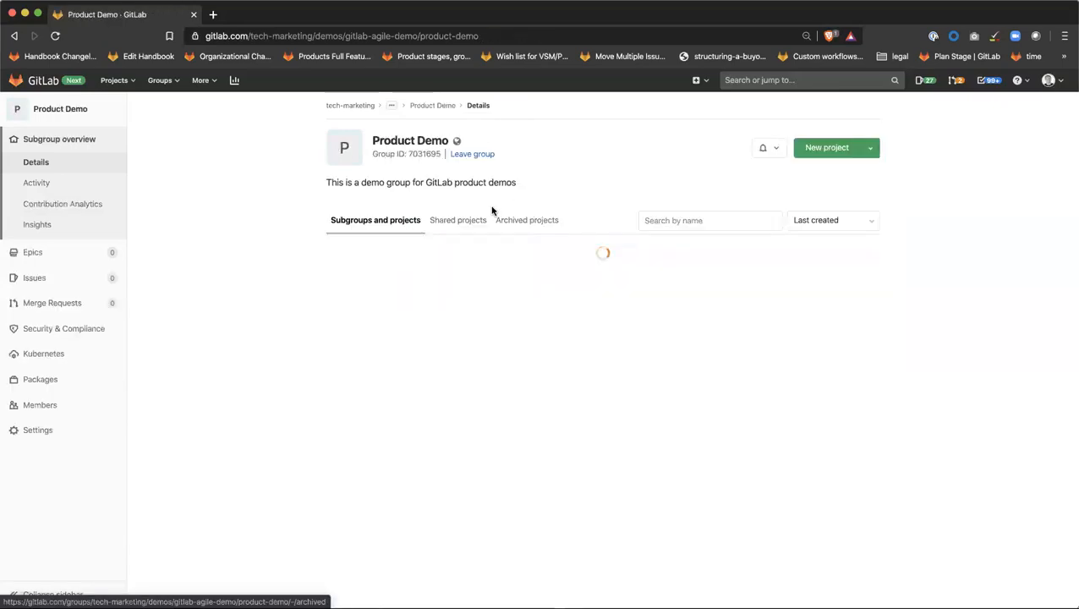
left_click(393, 277)
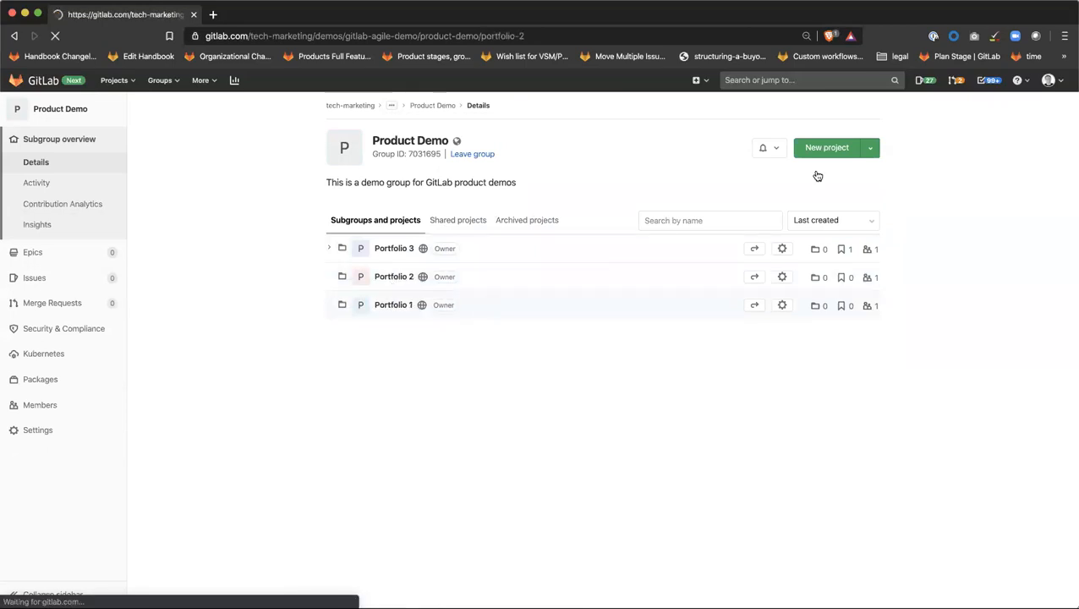
left_click(830, 148)
type("API")
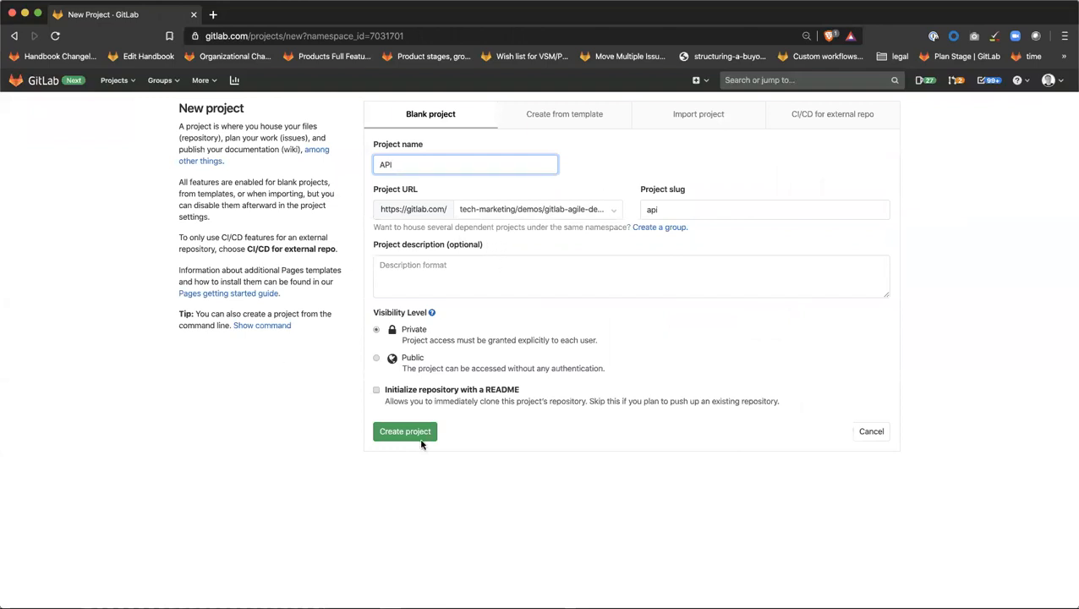
left_click(377, 358)
left_click(376, 389)
left_click(404, 434)
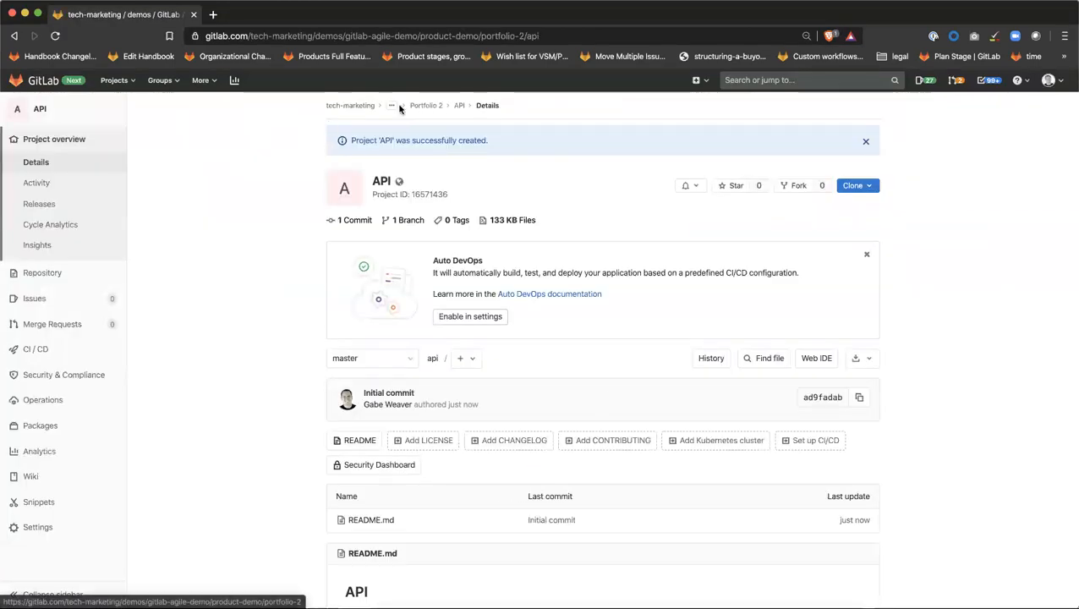
Step: Create a blank public project named Web Client in the Product Demo group's Portfolio 1 subgroup, initialized with a README
left_click(392, 107)
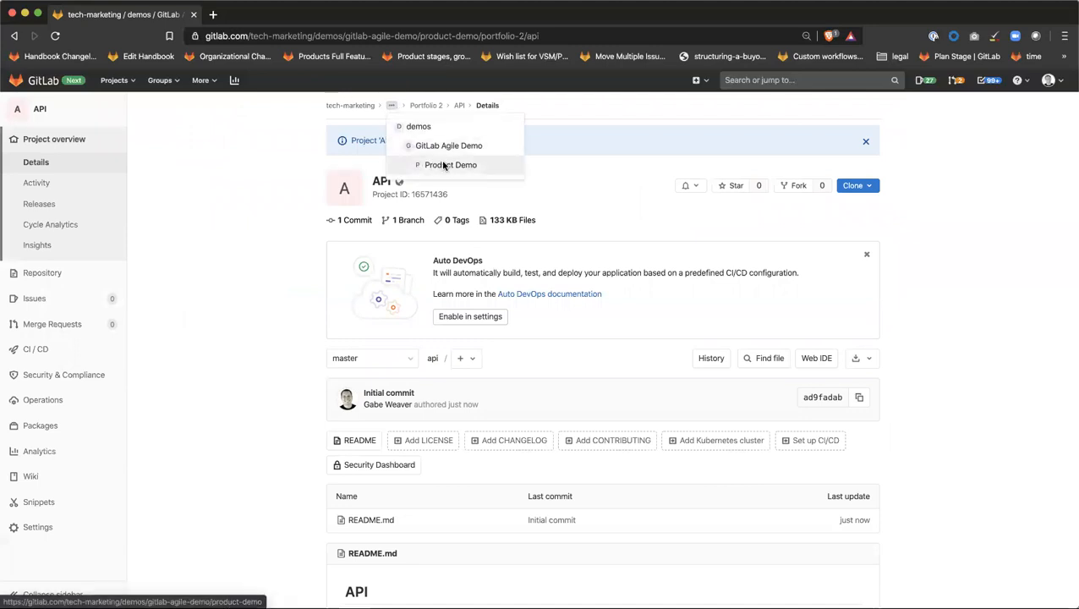
left_click(443, 165)
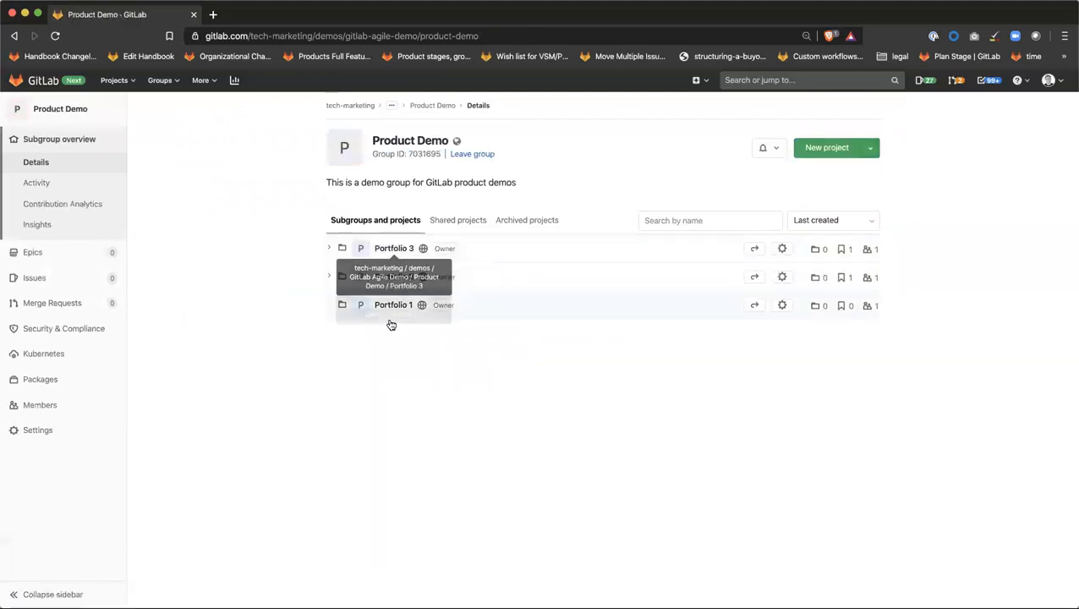
left_click(391, 306)
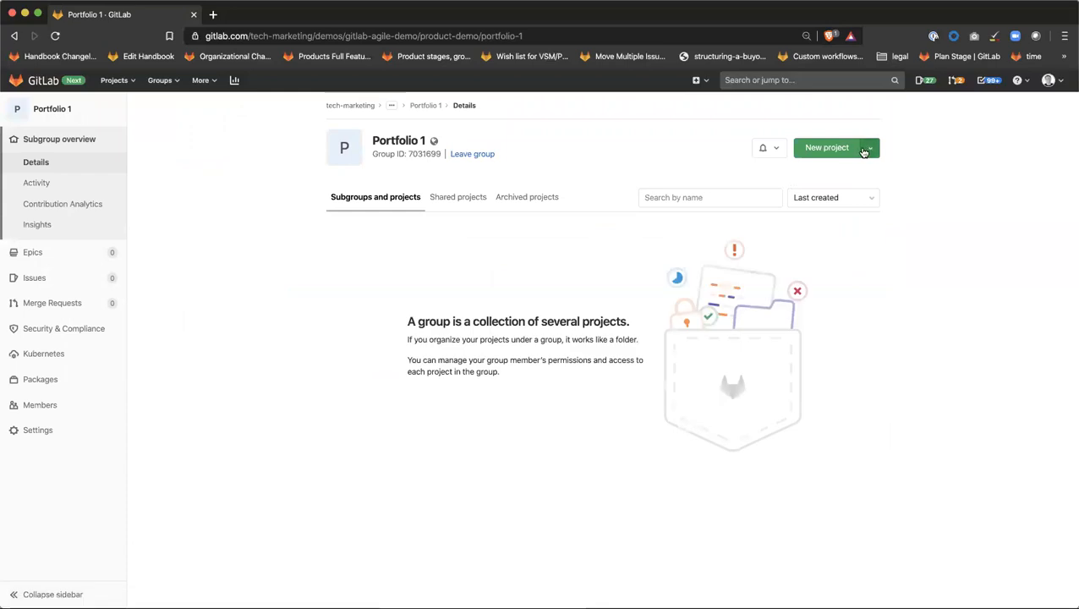
left_click(832, 148)
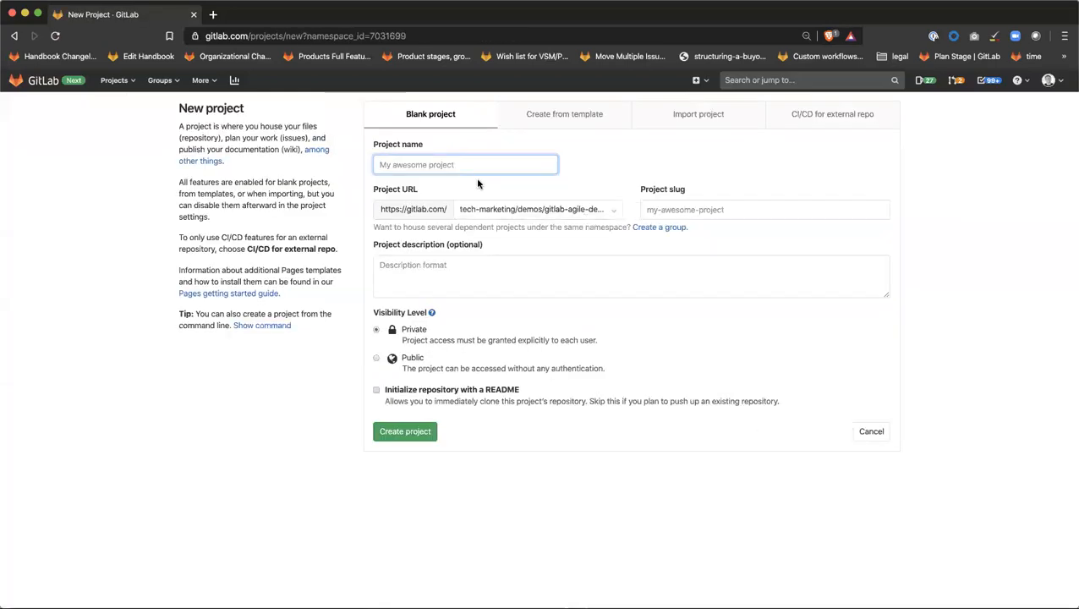
type("Web Client")
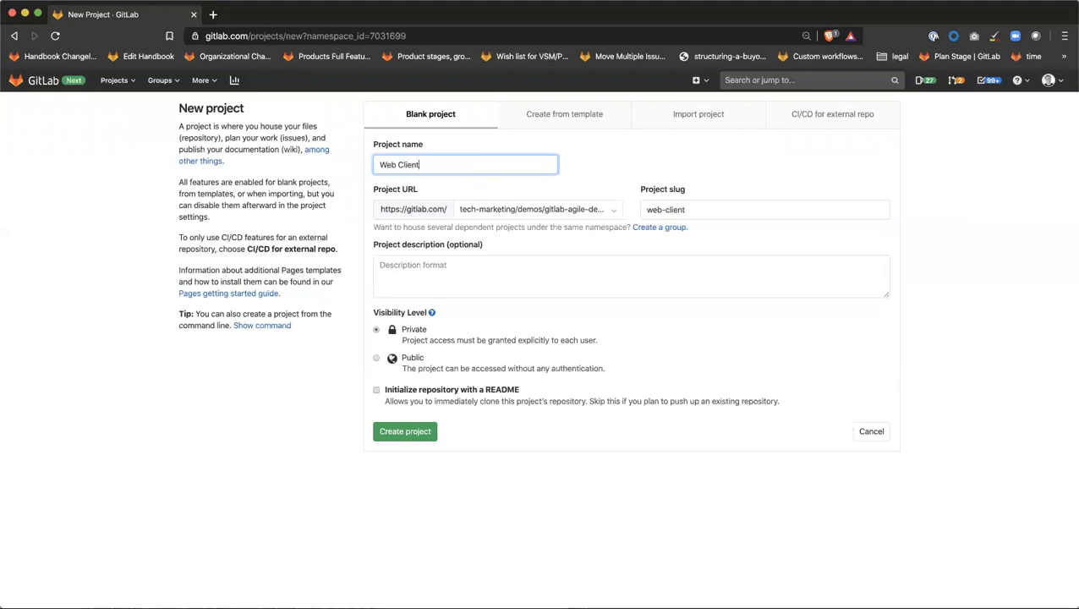
left_click(376, 358)
left_click(376, 390)
left_click(403, 435)
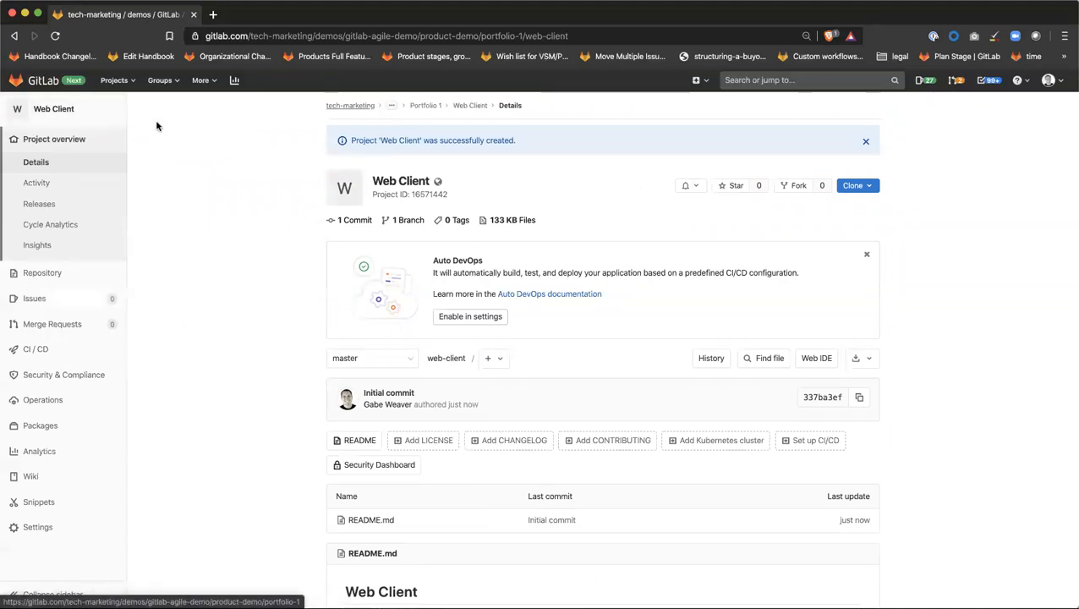
Step: Go back to the Product Demo group and invite a colleague, found by first name, as a member with the Maintainer role
left_click(391, 110)
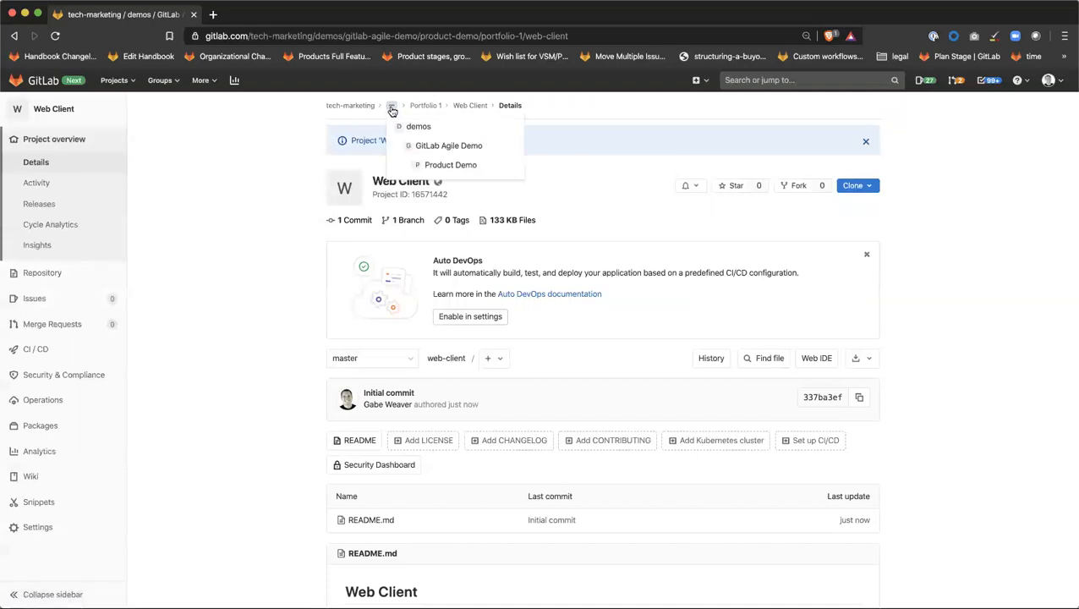
left_click(445, 165)
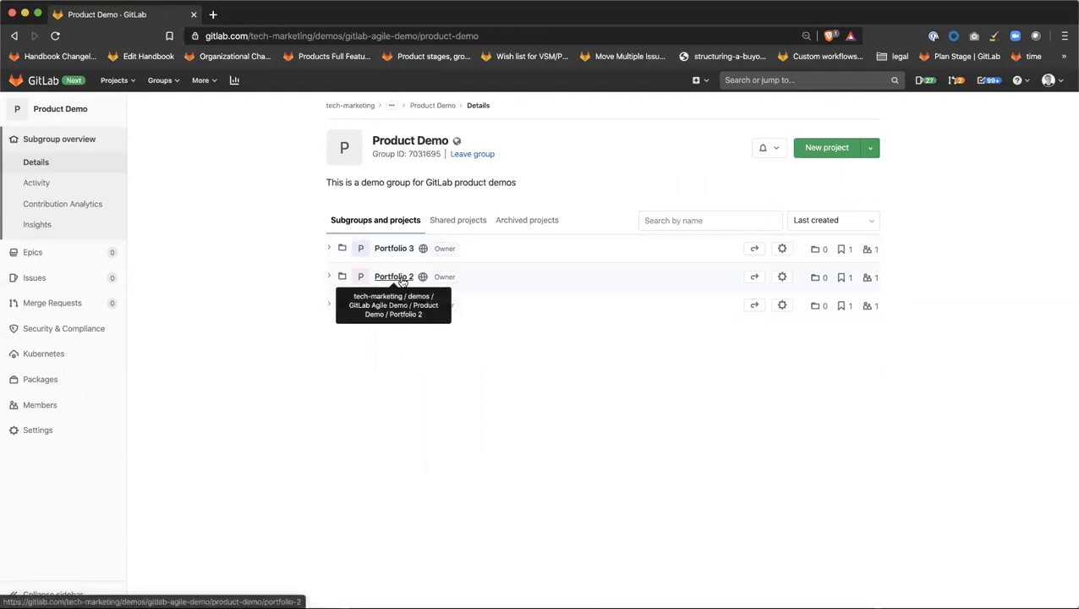
left_click(58, 407)
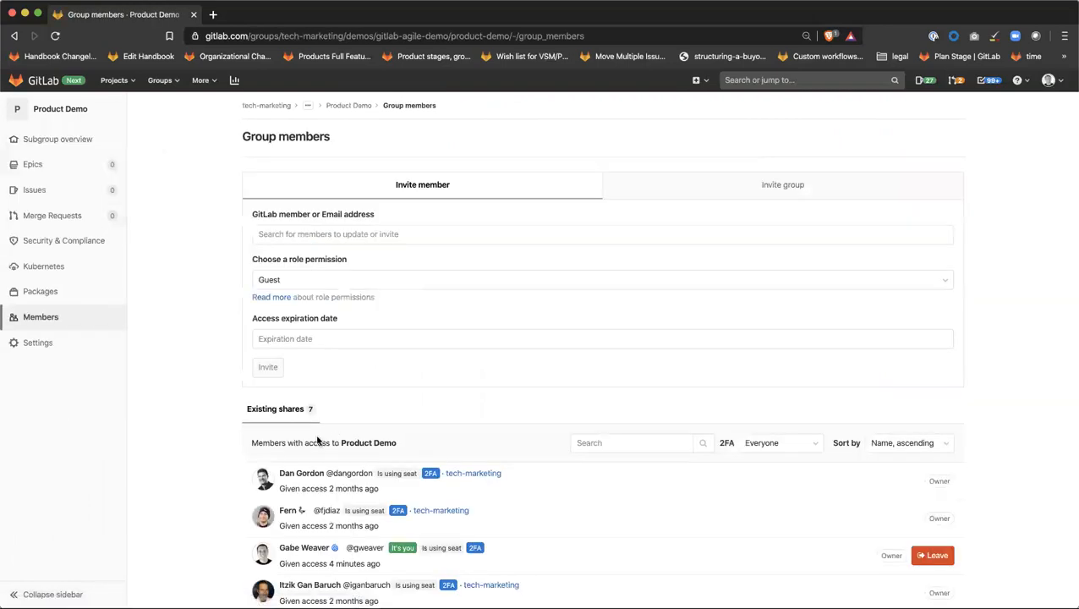
left_click(288, 233)
type("keanon")
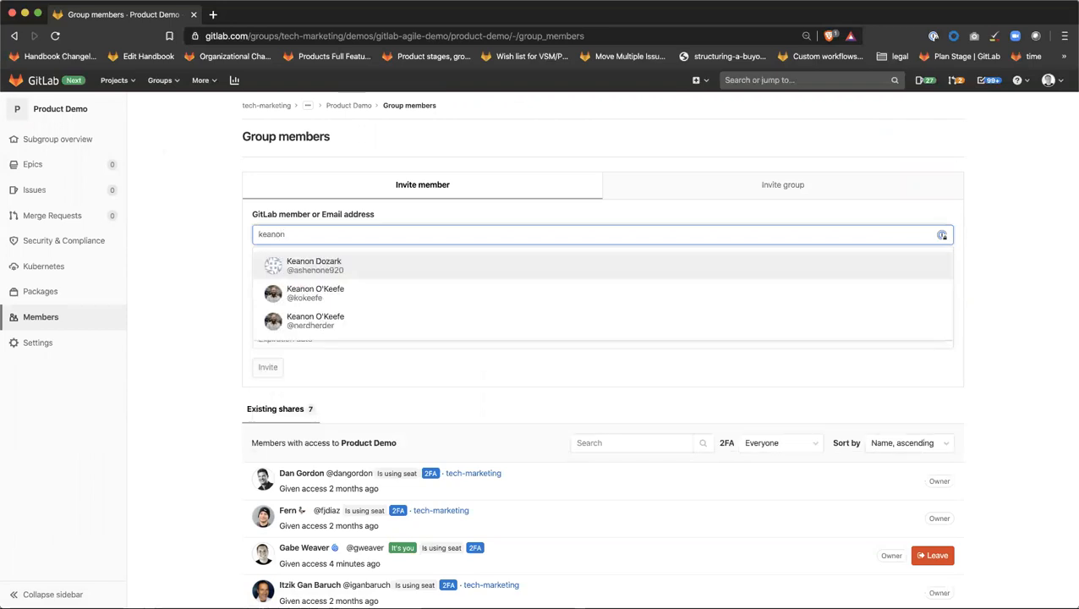
type("o")
key("BackSpace")
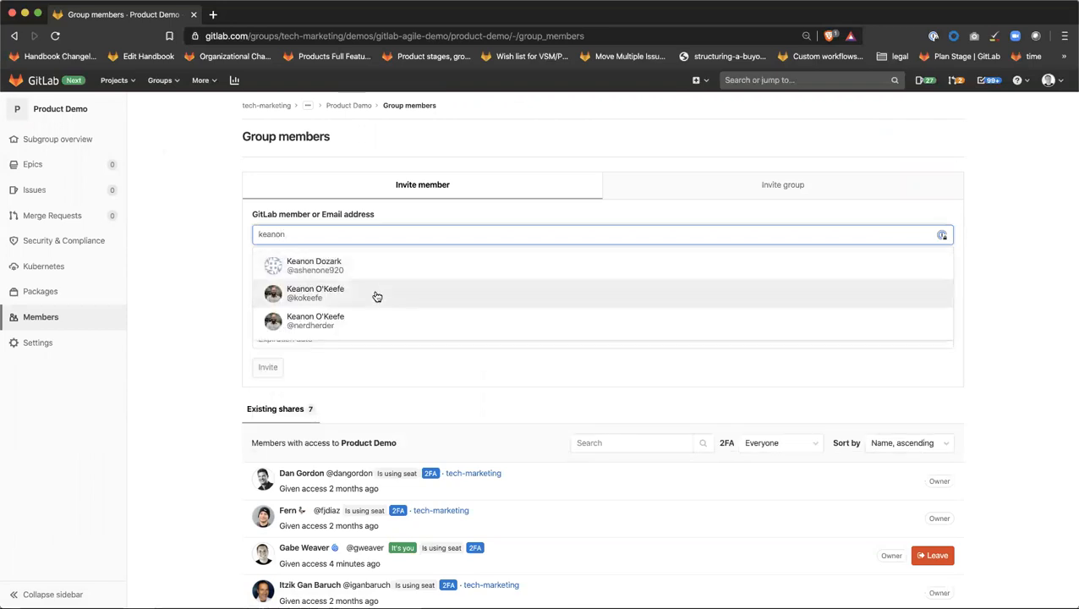
left_click(377, 295)
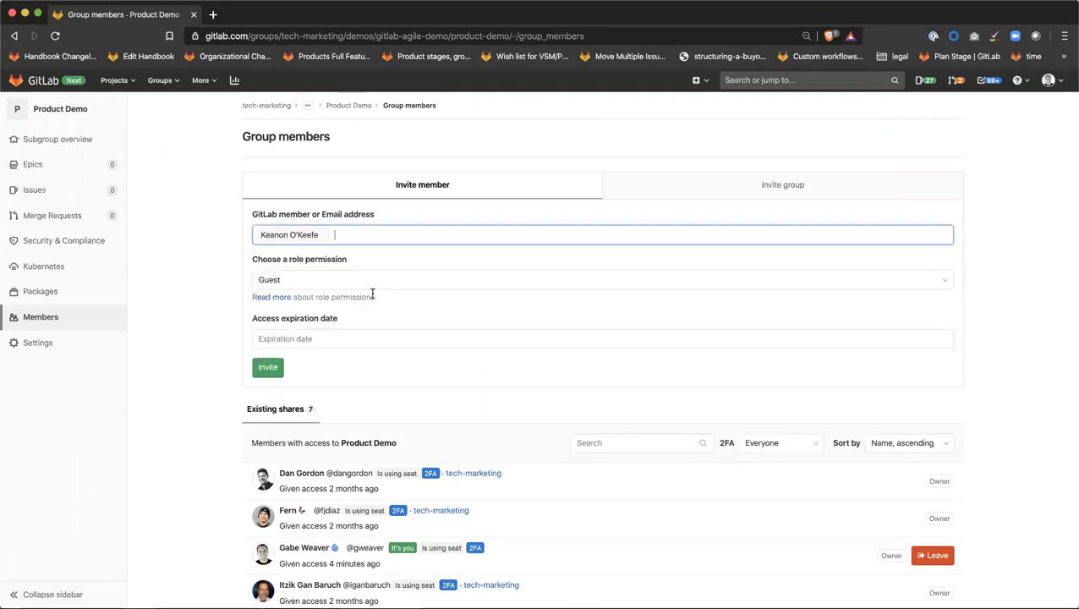
left_click(282, 284)
left_click(289, 313)
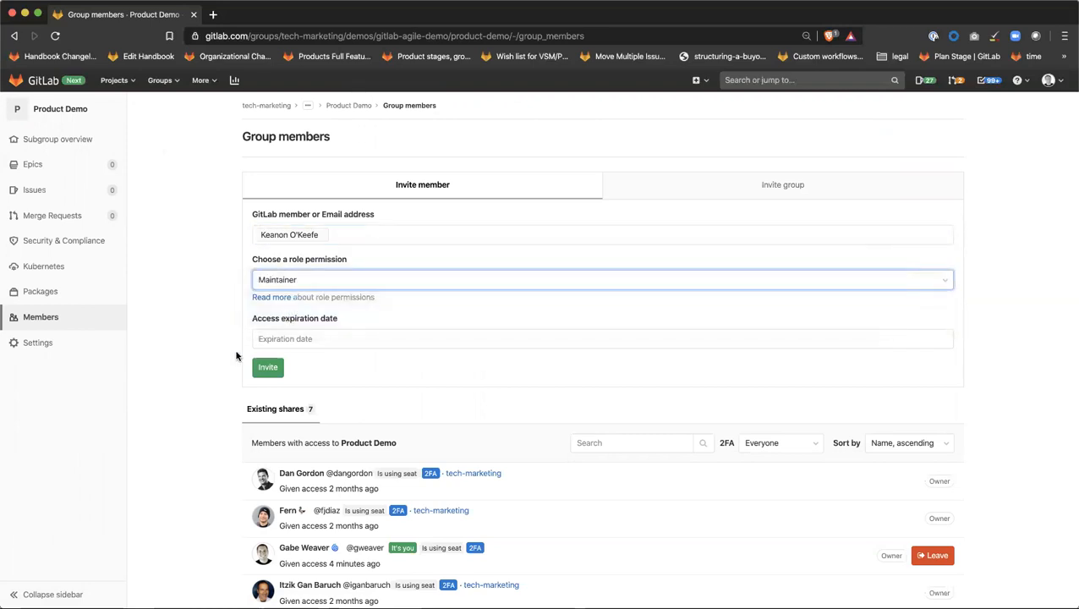
left_click(276, 369)
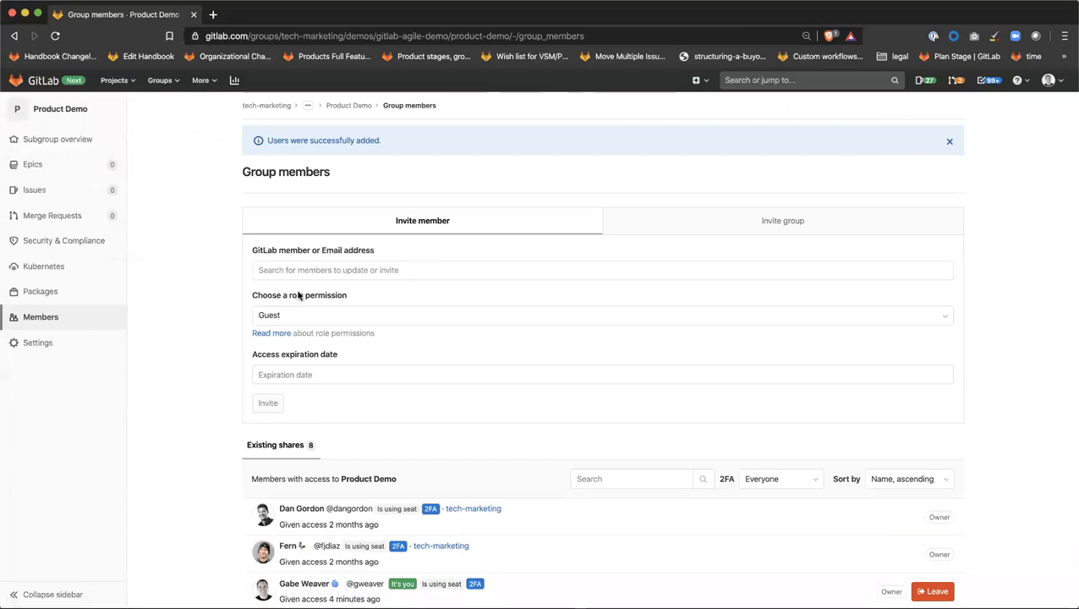
Step: Return to the Product Demo group's overview and open the group's epics list
mouse_move(110, 175)
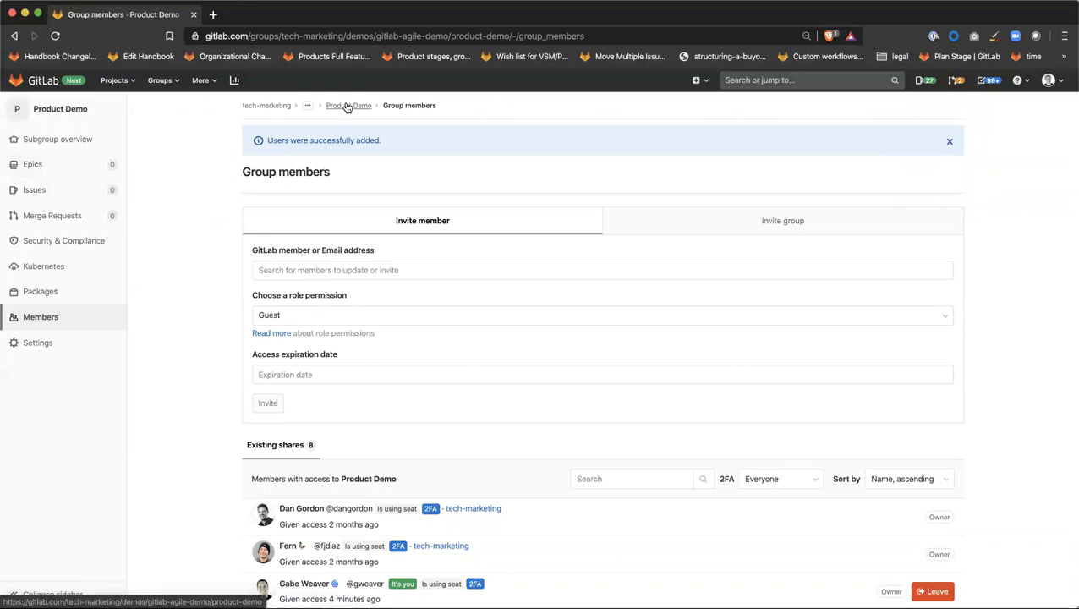
left_click(343, 106)
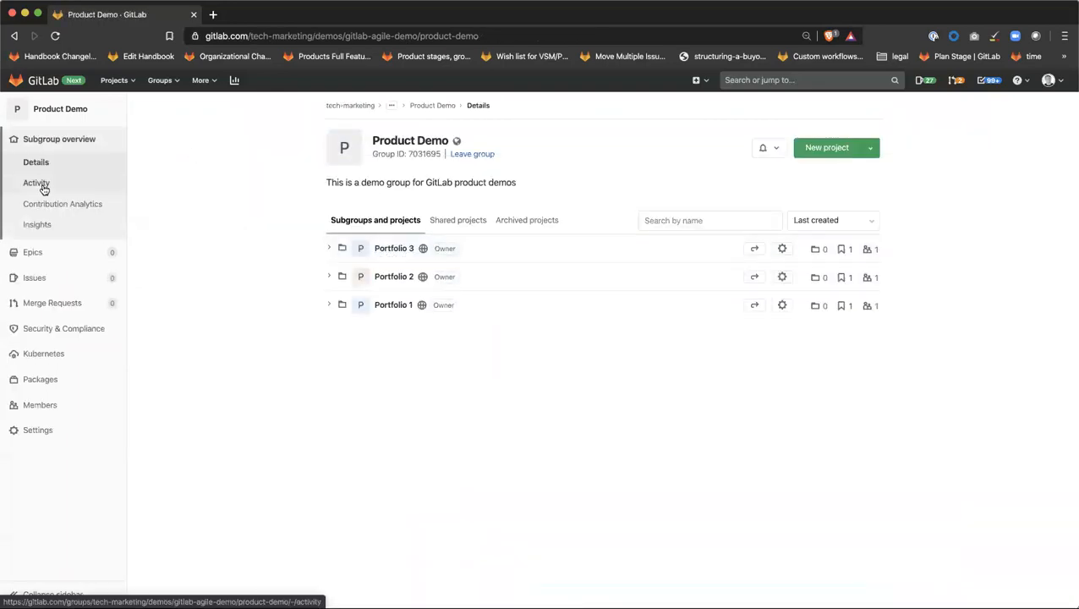
mouse_move(44, 247)
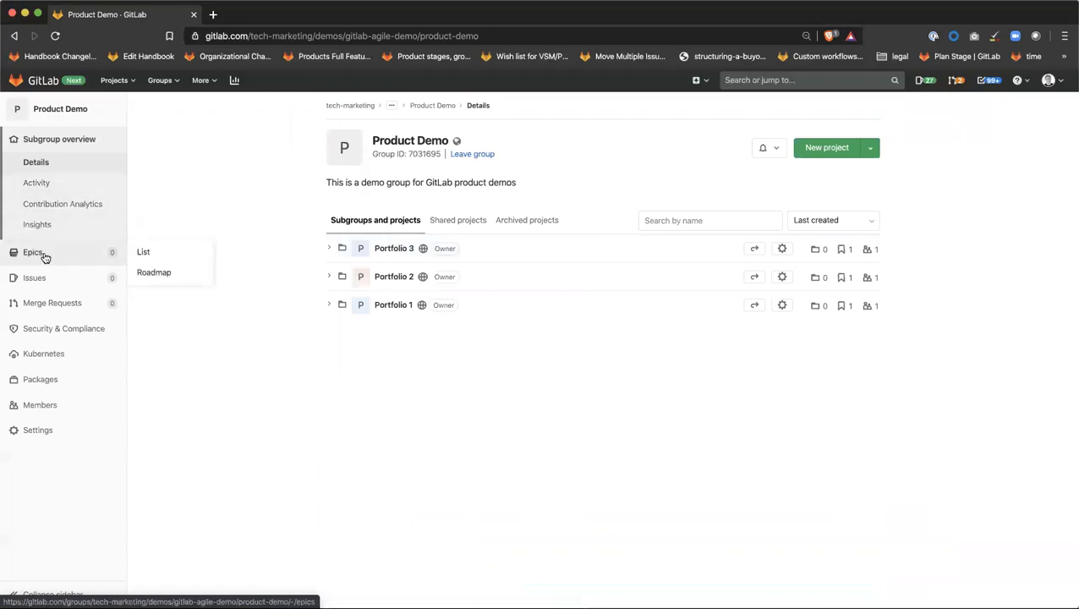
left_click(45, 256)
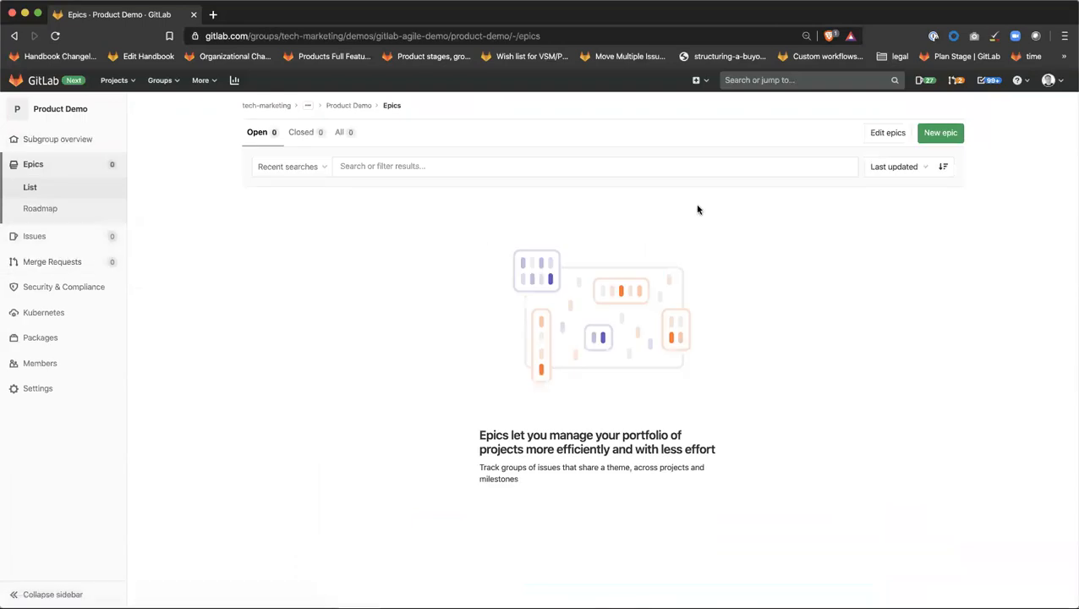
Step: Create a group epic titled "Increase adoption rates of customers in our target markets"
left_click(956, 135)
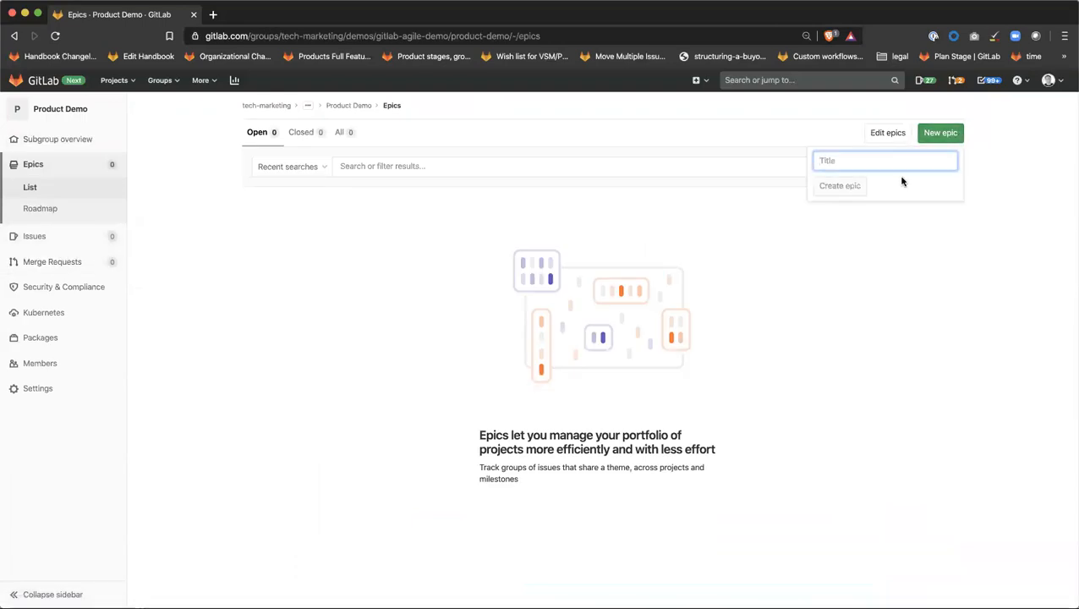
type("Improve W")
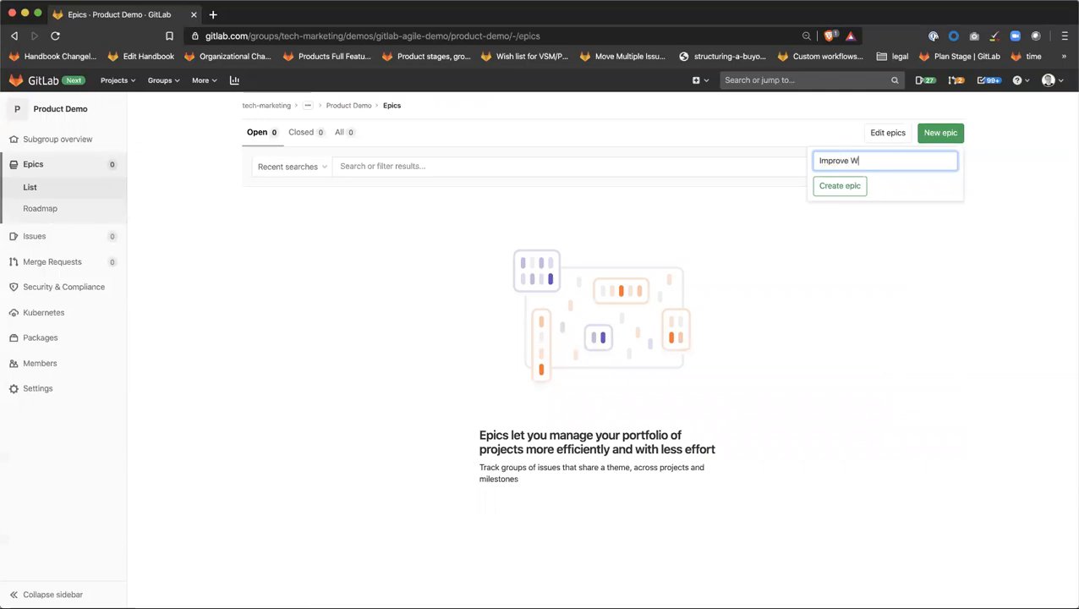
key("BackSpace")
key("BackSpace")
type("Increase adoption rates")
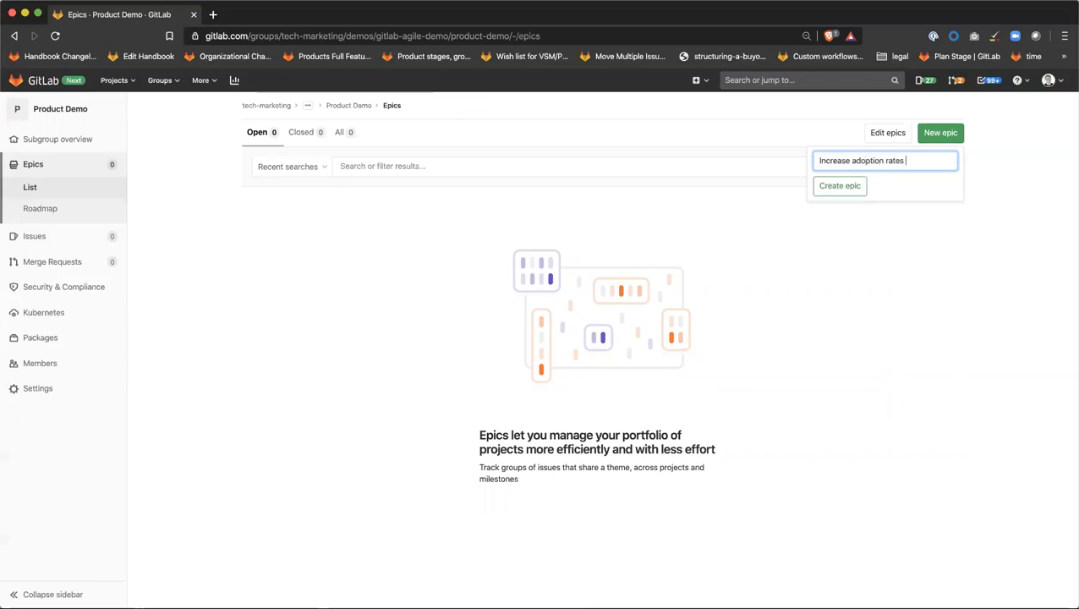
type("of customers in our traget")
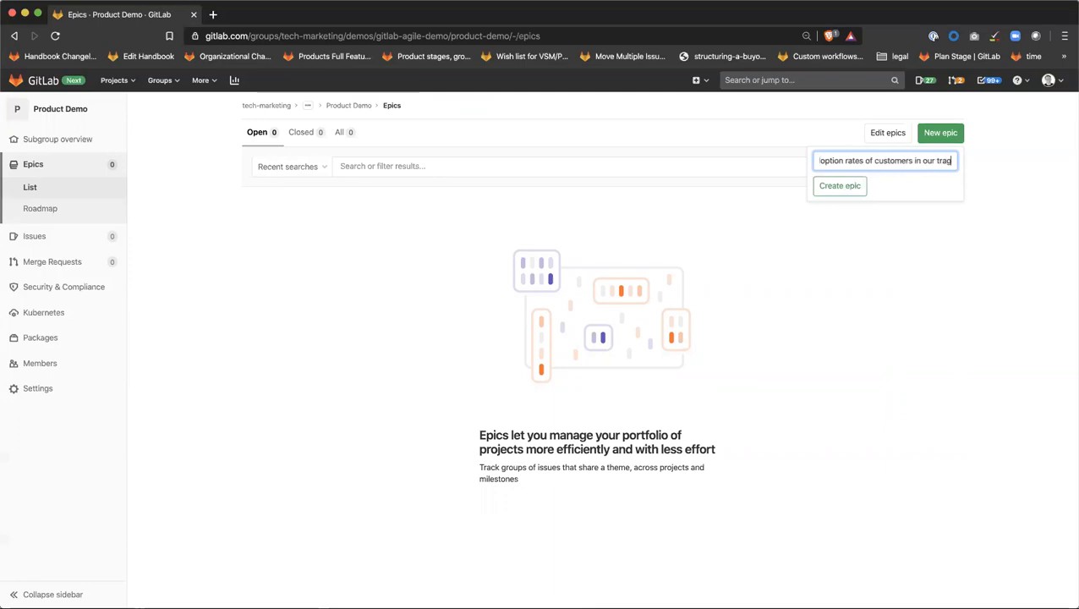
key("BackSpace")
key("BackSpace")
key("BackSpace")
key("BackSpace")
key("BackSpace")
type("arget markets")
left_click(825, 184)
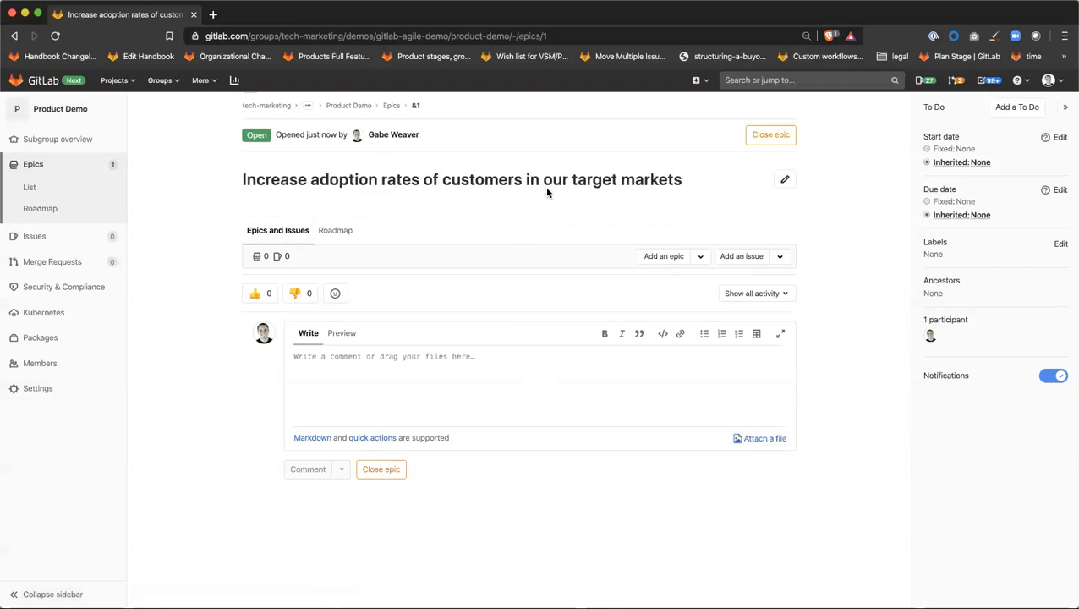
Step: Start the epic's description with a Goals heading and the bullet "Drive revenue growth through improving our ability to capture our SAM (serviceable addressable market)"
left_click(782, 184)
type("# Goals")
key("Return")
key("Return")
type("- Increase")
key("BackSpace")
key("BackSpace")
key("BackSpace")
type("Drive revenue growth through")
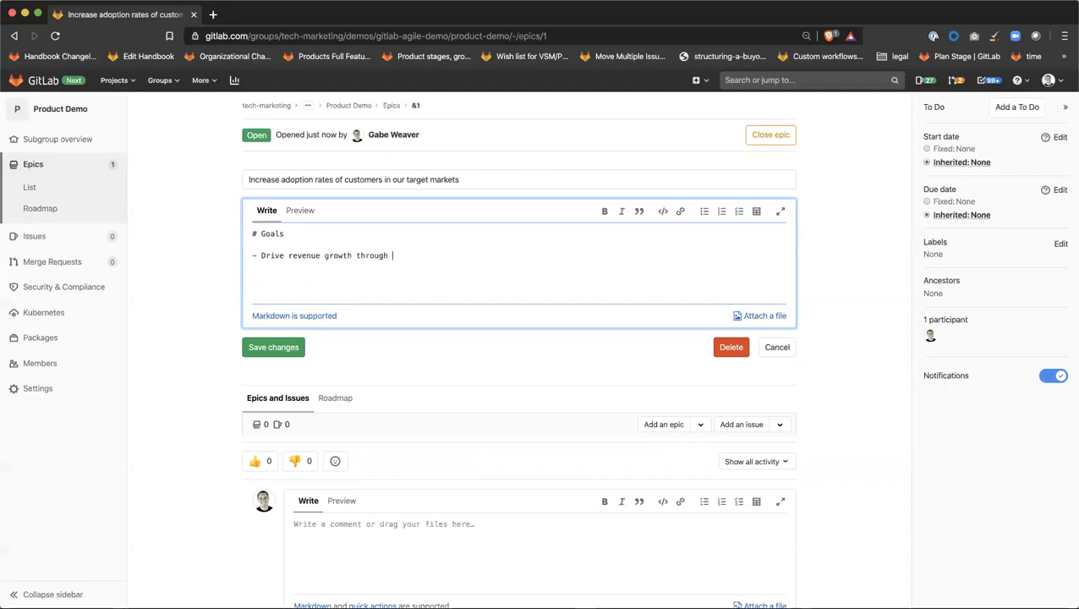
type(" improving our ability to capture ")
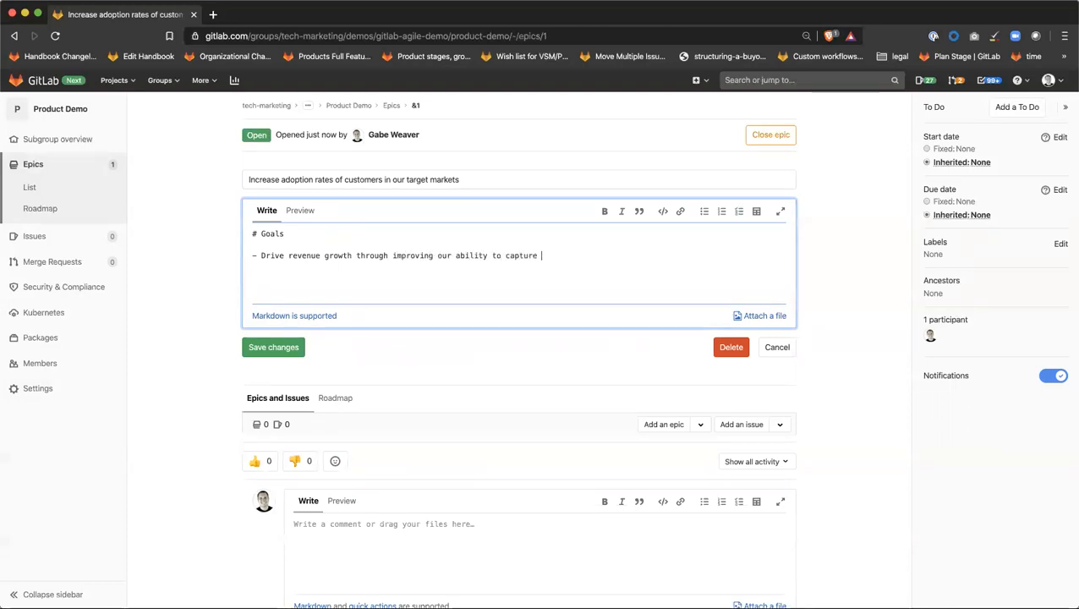
type("our SAM (service")
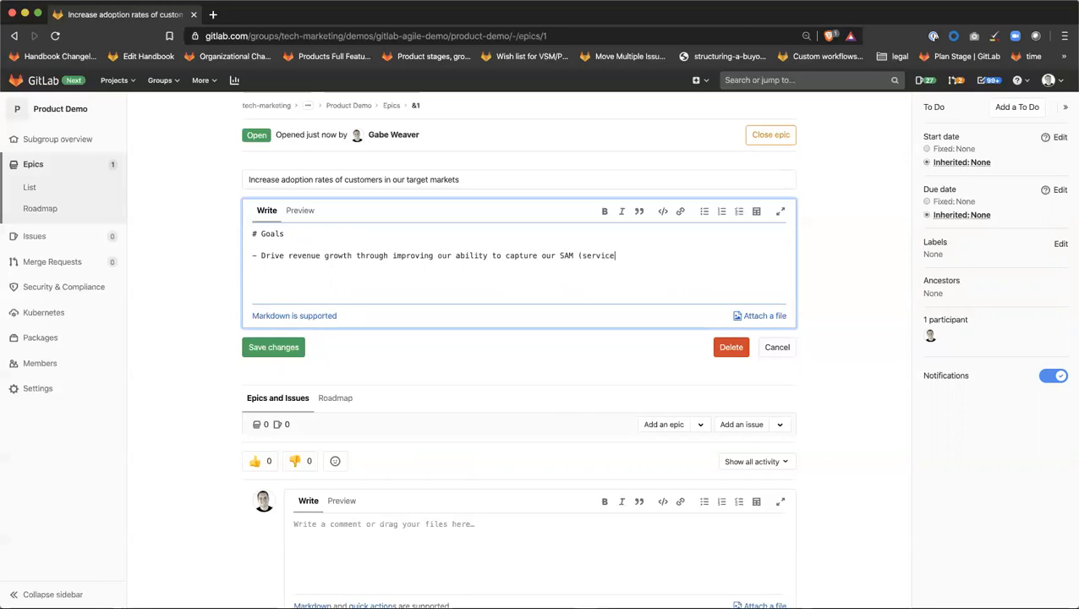
type("able addressable market")
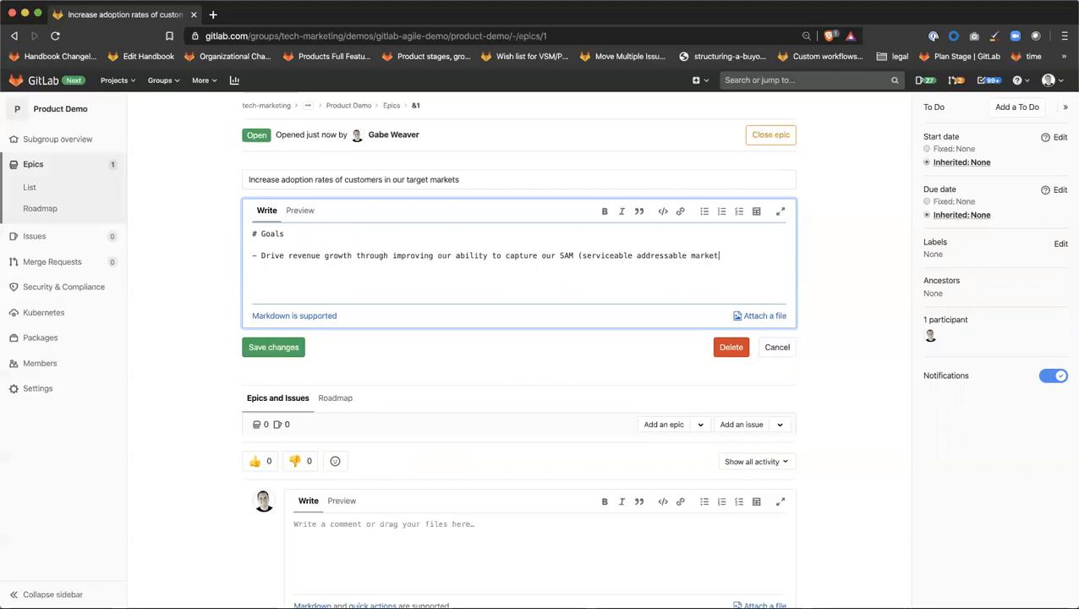
type(")")
Step: Change the "Goals" heading in the epic's description to "Objective"
left_click_drag(285, 234, 255, 234)
type("Objectuve==")
key("BackSpace")
key("BackSpace")
key("BackSpace")
type("iv")
Step: Add a Key Results section with bullets "Increase conversations from 2% to 5%" and "Increase ARR from $10m to $15m (50%)", and save the description
left_click(302, 287)
type("# Key Results")
key("Return")
key("Return")
type("- Increase conversations from 2% to 5%")
key("Return")
type("Increase ARR from ")
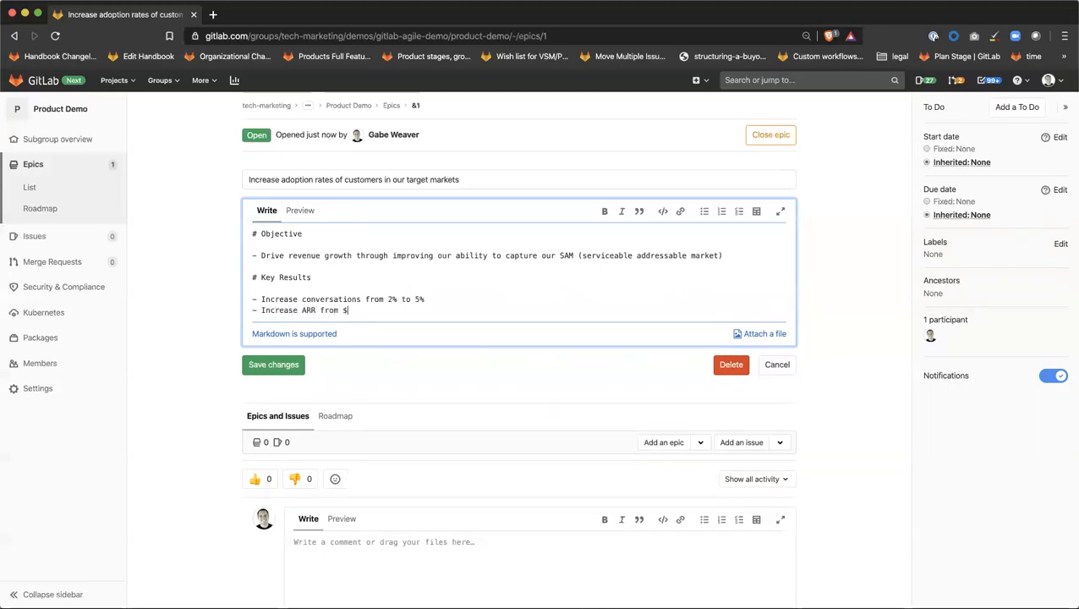
type("$10")
type("m to %")
type("15m")
type(" *")
type("(50%)")
left_click(274, 363)
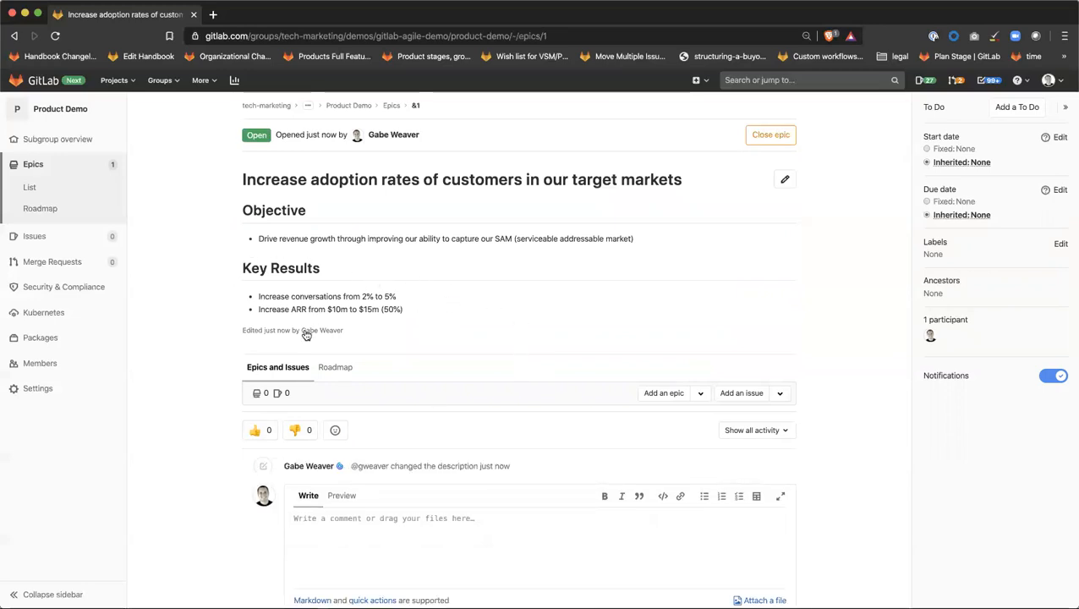
Step: Go from the epic's label settings to managing group labels and start a new label titled p::theme
left_click(1060, 244)
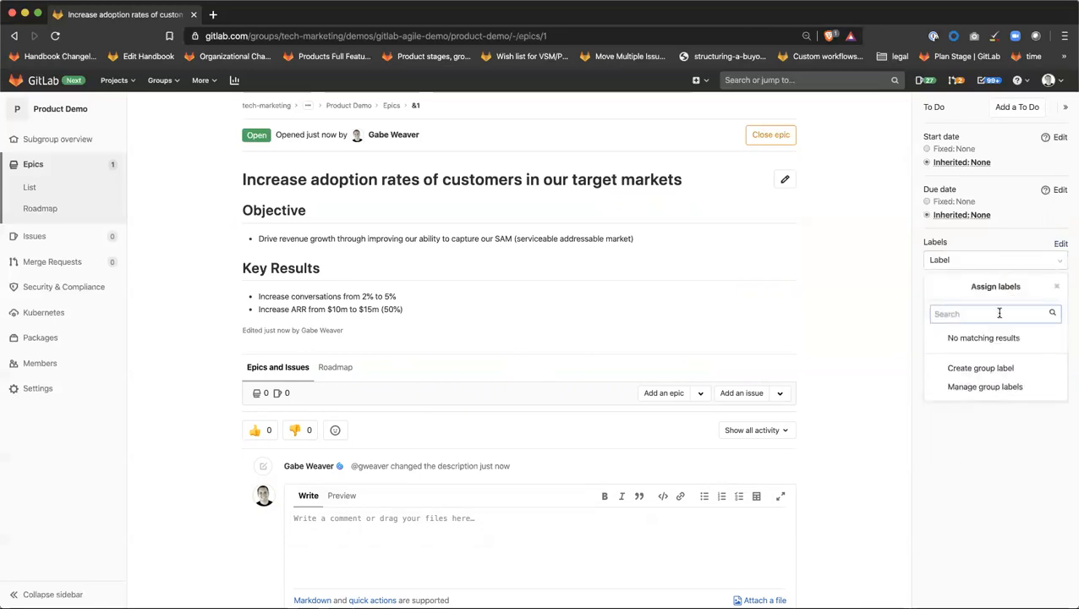
left_click(1001, 387)
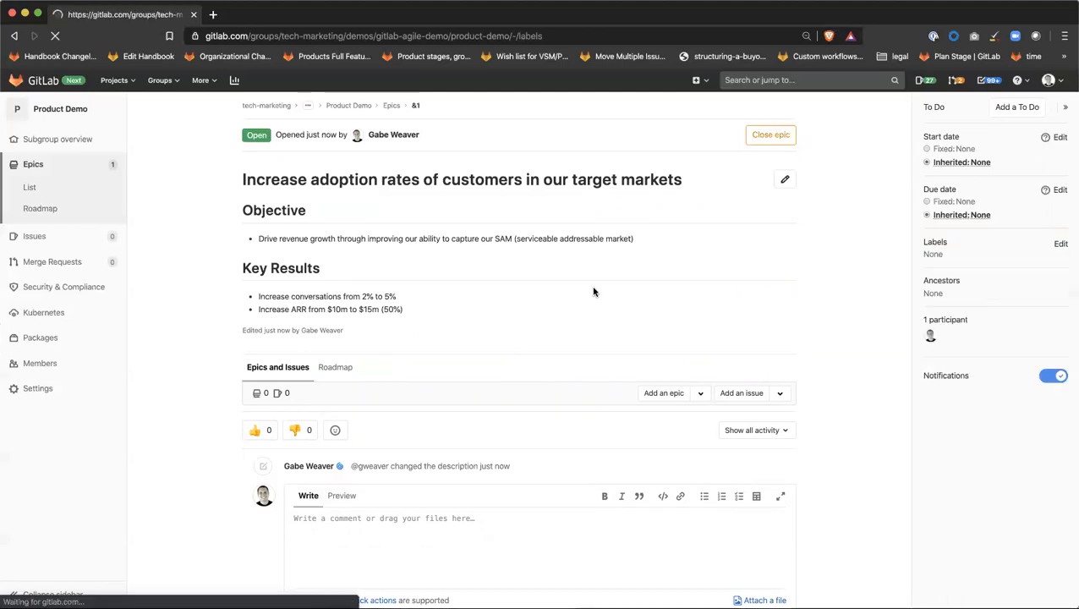
left_click(604, 437)
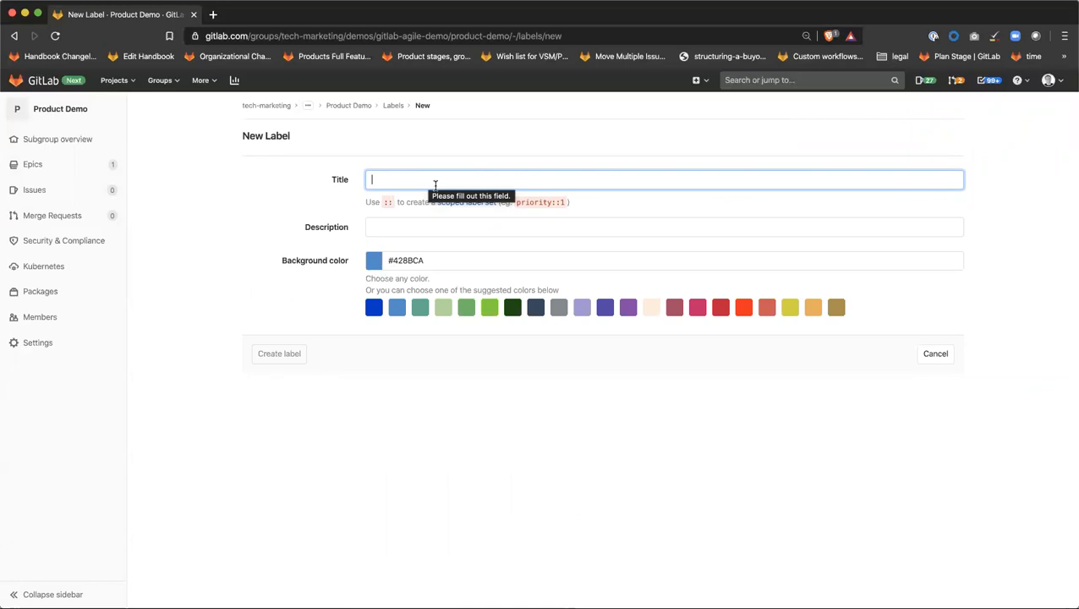
type("p::")
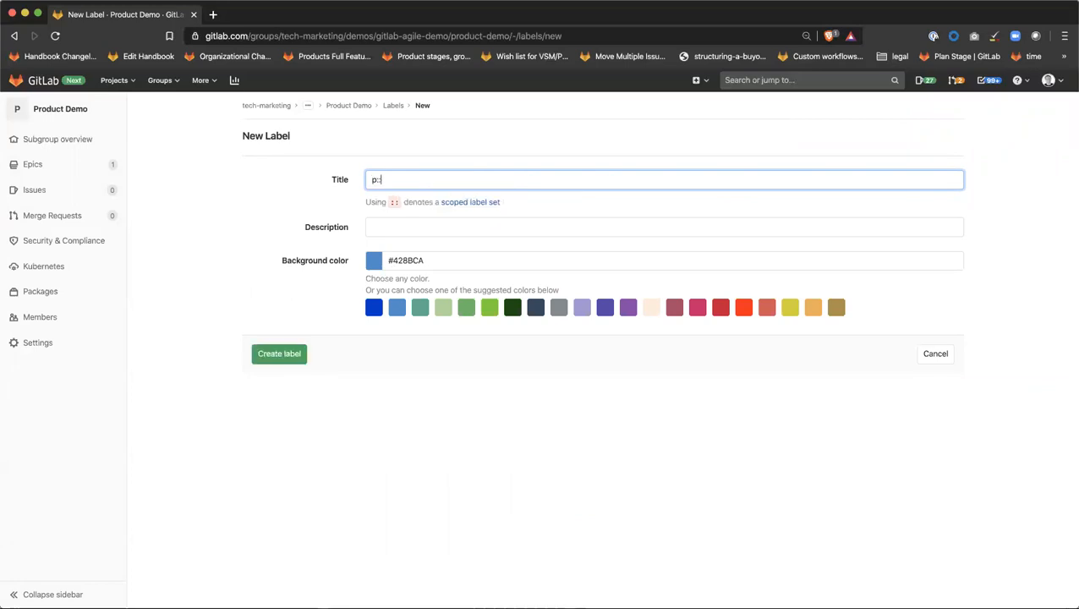
type("objectiv")
key("BackSpace")
key("BackSpace")
key("BackSpace")
key("BackSpace")
key("BackSpace")
key("BackSpace")
key("BackSpace")
key("BackSpace")
type("theme")
Step: Describe the p::theme label as "Top level themes for our organization" and create it
left_click(408, 227)
type("Top lev")
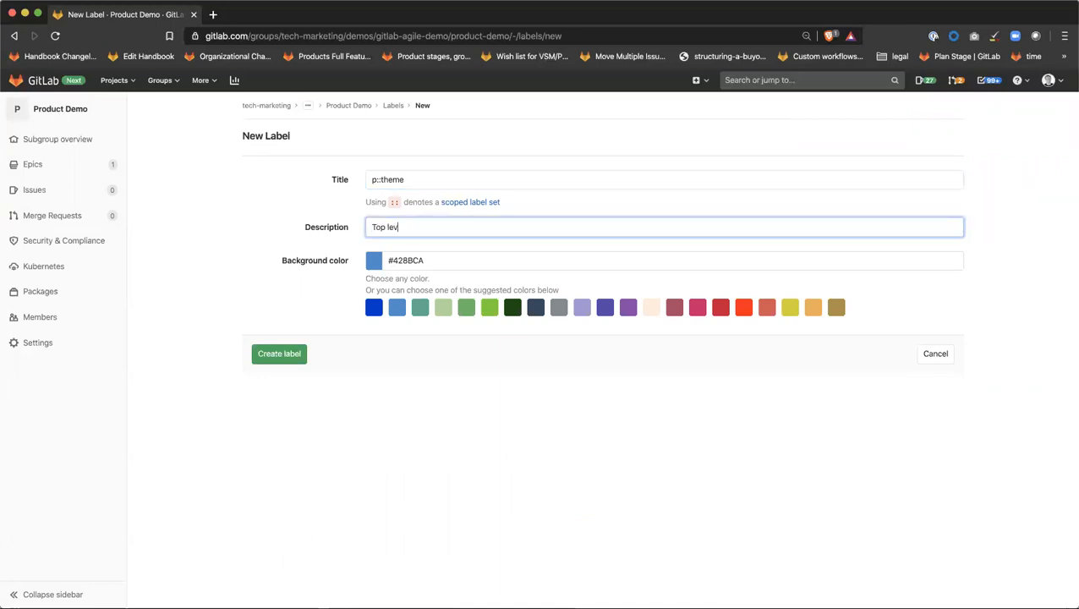
type("el epics")
key("BackSpace")
key("BackSpace")
key("BackSpace")
key("BackSpace")
key("BackSpace")
type("themes repsfor our organization")
left_click(269, 359)
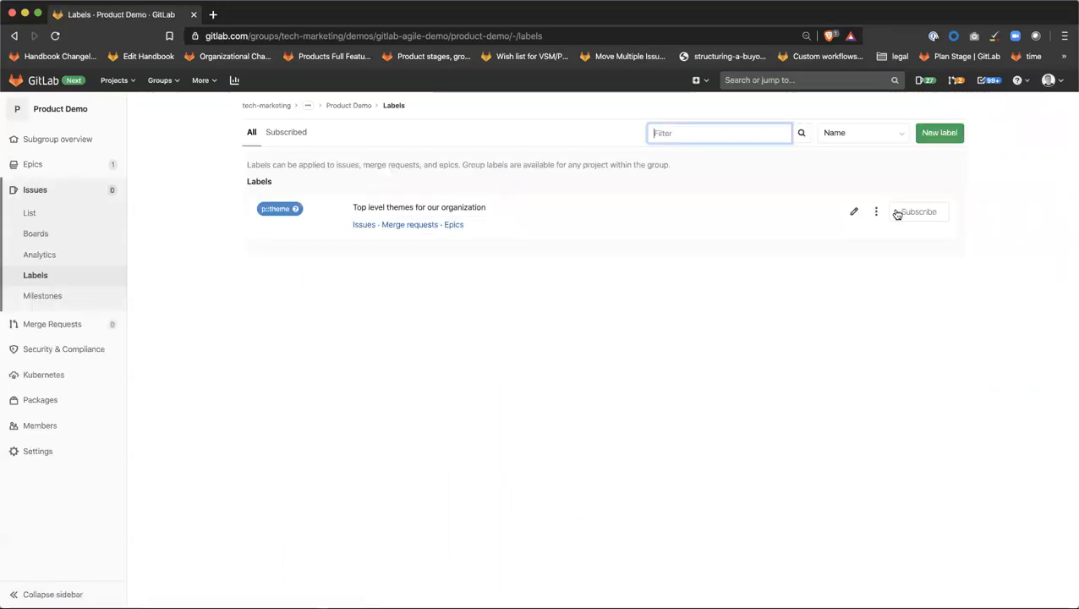
Step: Create a group label p::epic with the description "Epic level initiatives for a portfolio"
left_click(949, 133)
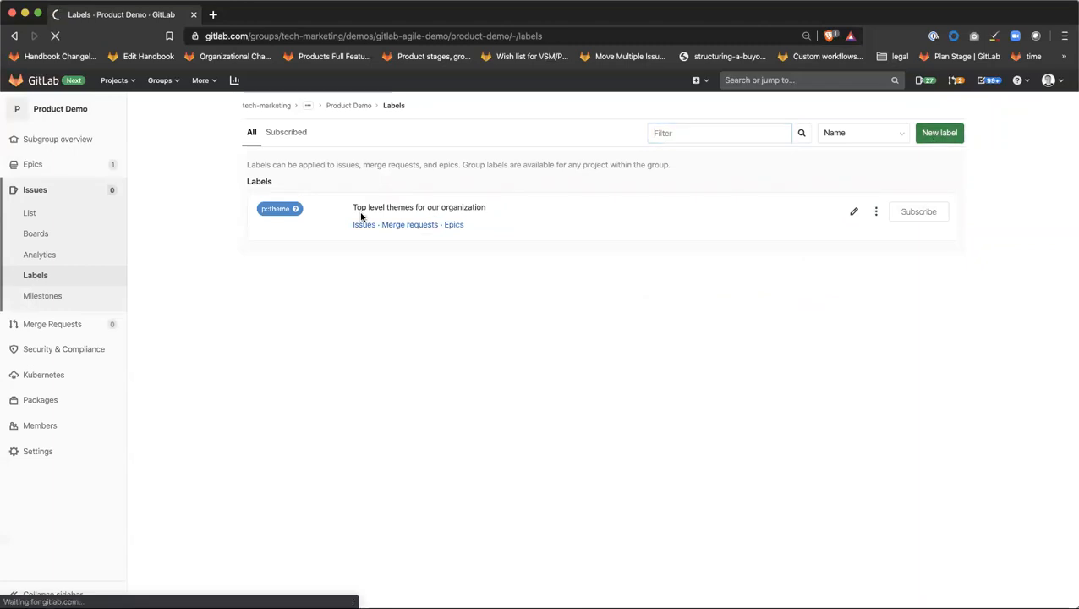
type("p::epic")
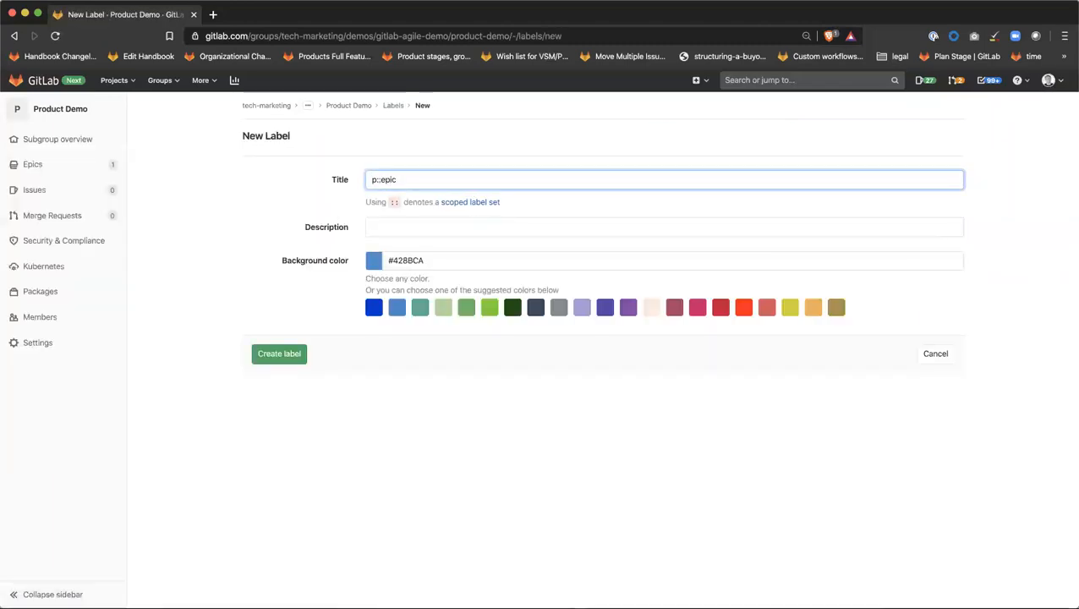
left_click(394, 224)
type("Epic level initiatives ")
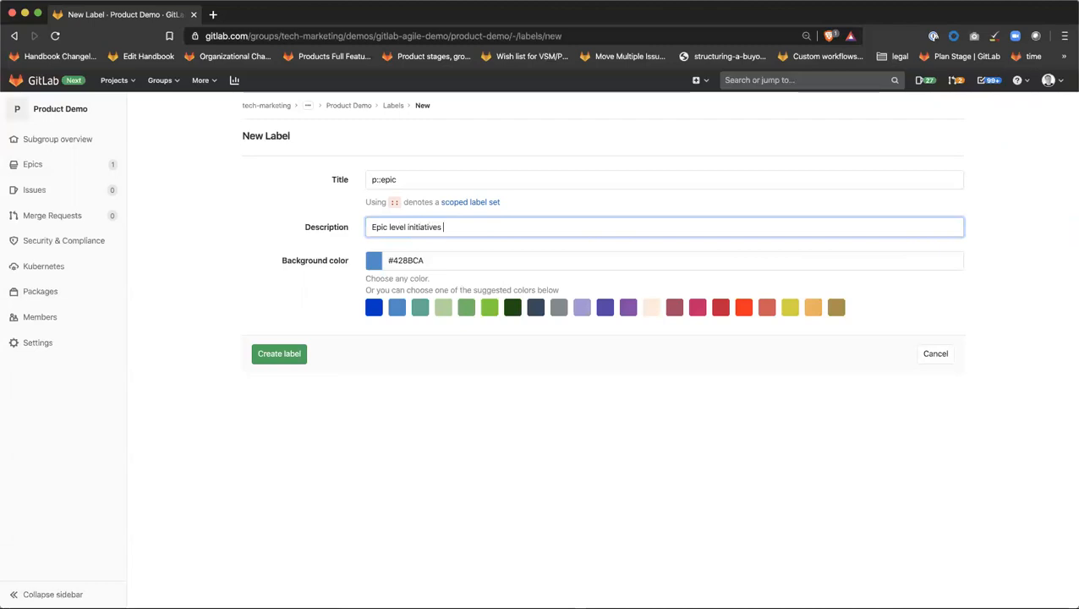
type("for a portfolio")
left_click(284, 352)
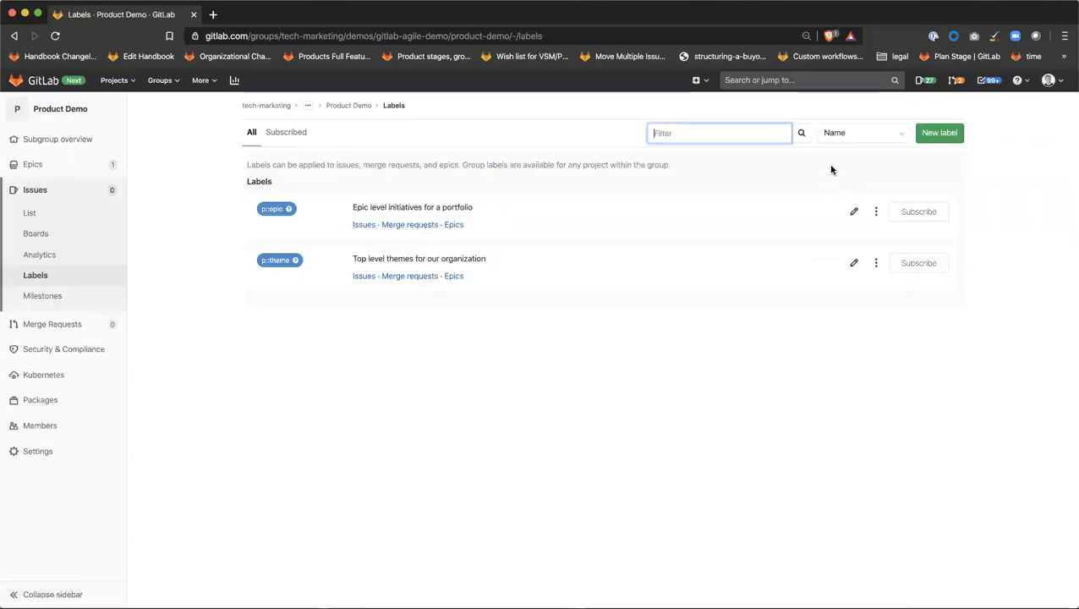
Step: Create a group label p::feature with the description "Feature level work items for a portfolio group"
left_click(931, 134)
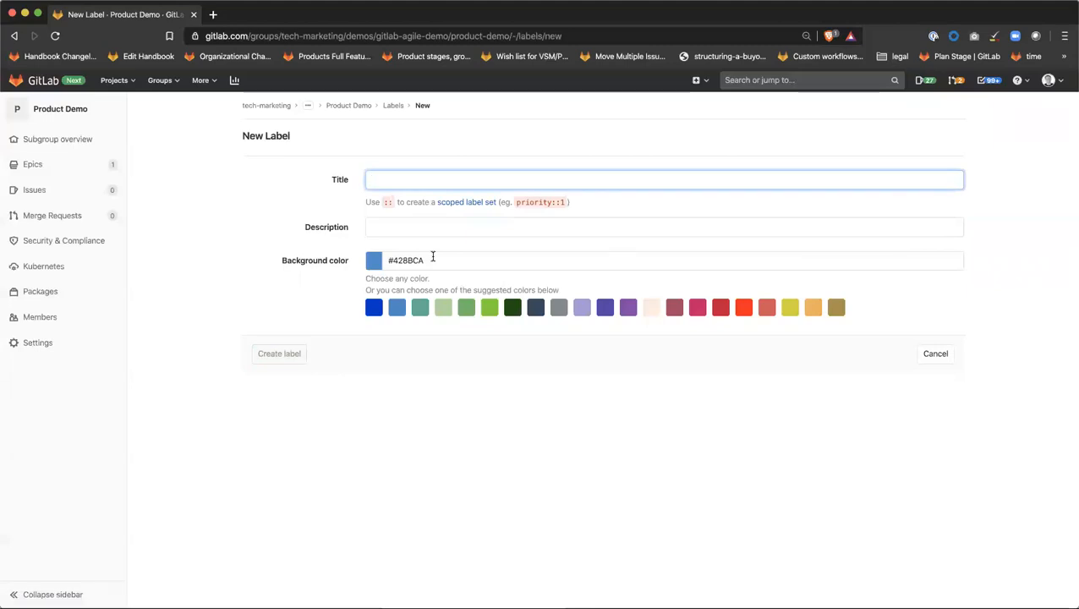
type("p::feature")
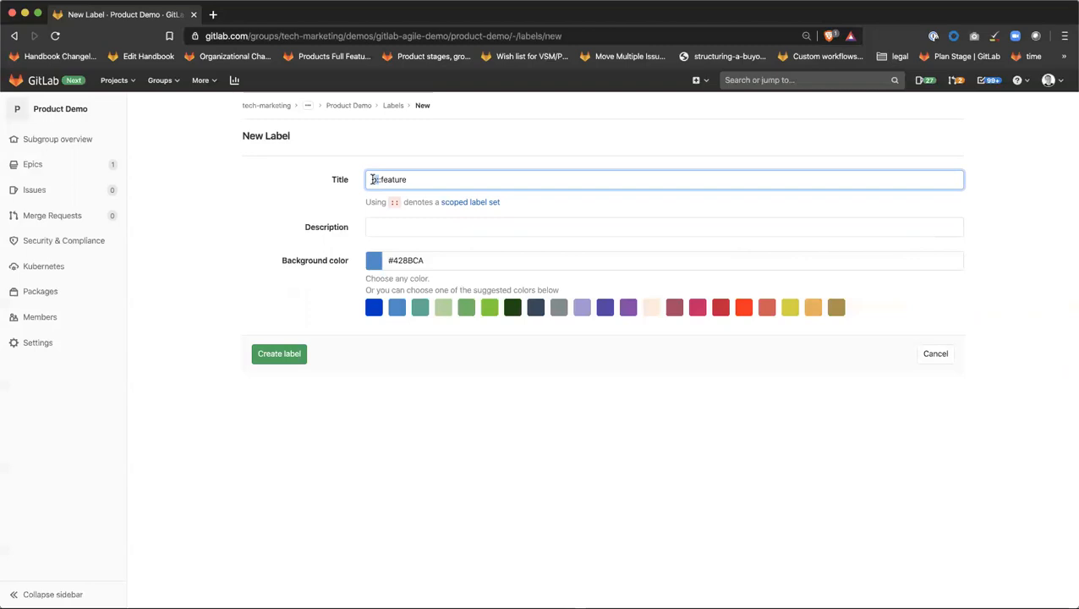
left_click_drag(380, 179, 365, 179)
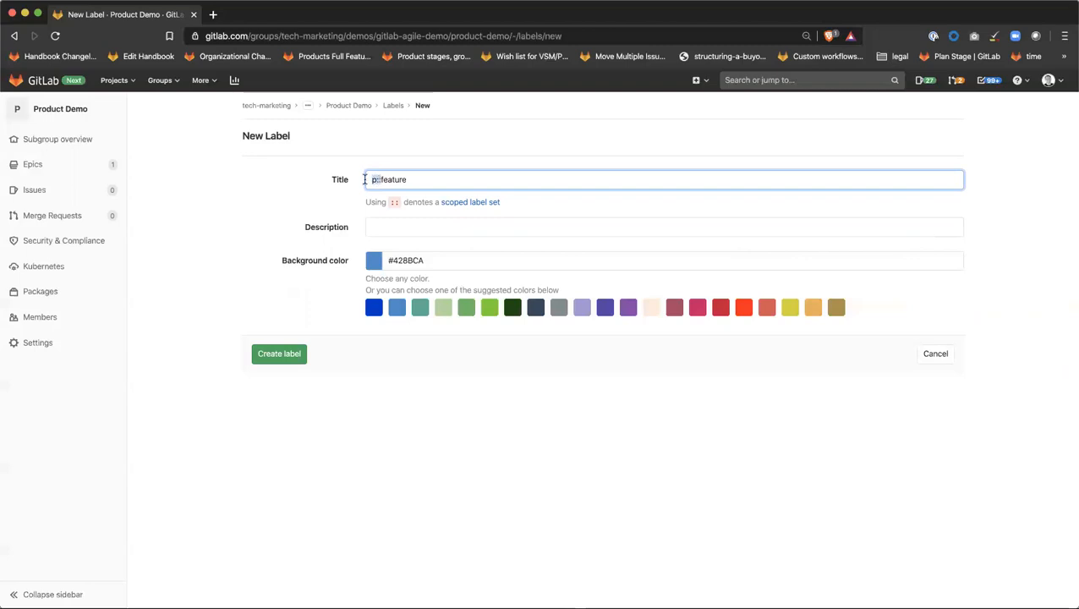
left_click(408, 229)
type("Feature level ")
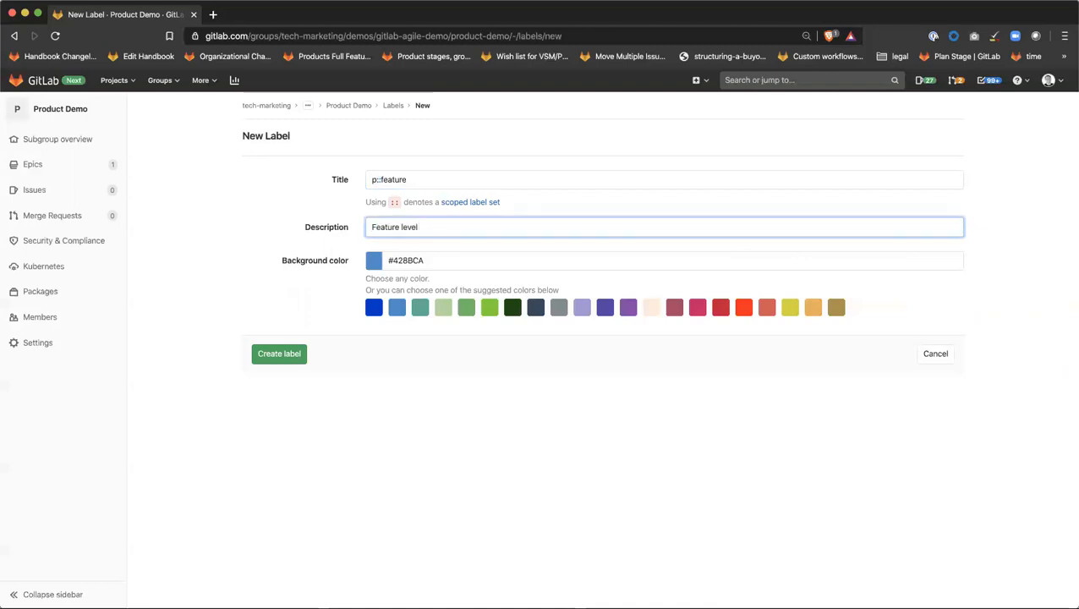
type("work items for a portfolio group")
left_click(285, 354)
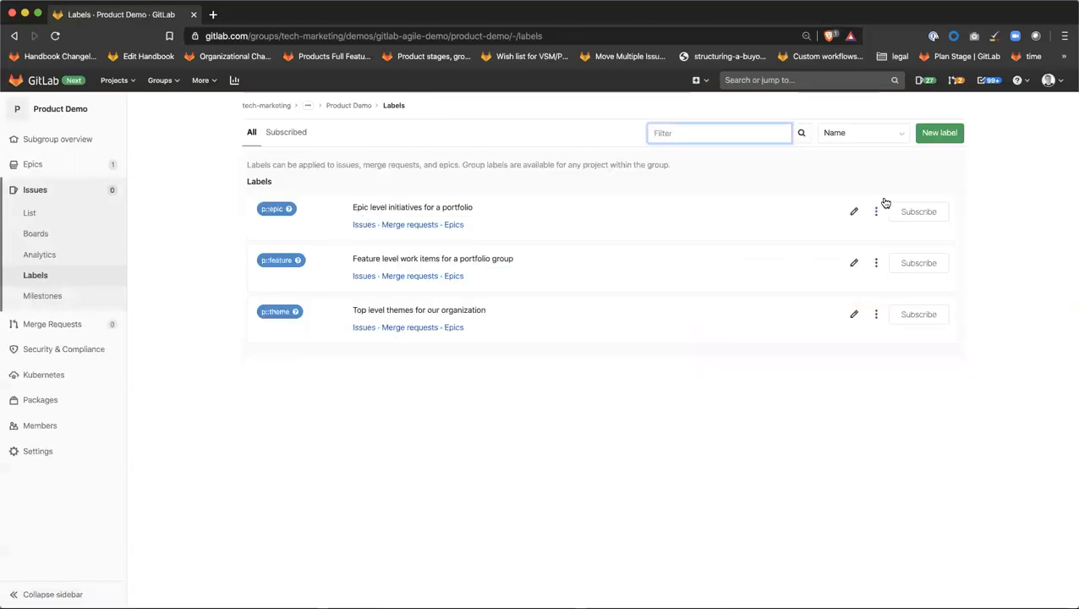
Step: Create a group label t::story without a description, using the orange background color #F0AD4E
left_click(937, 133)
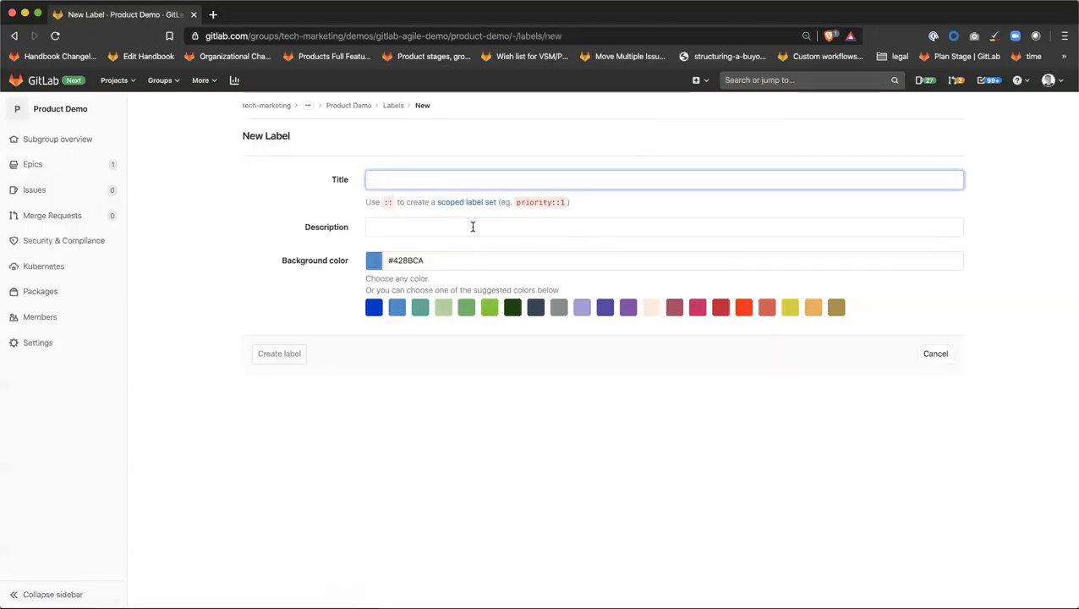
type("t::")
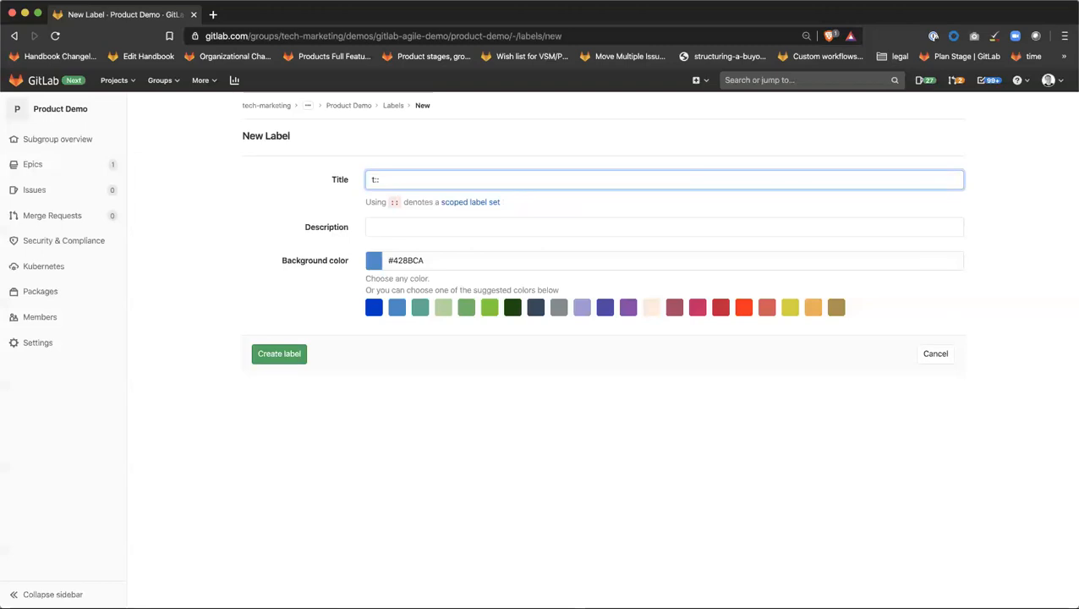
type("feat")
key("BackSpace")
key("BackSpace")
type("use")
key("BackSpace")
type("story")
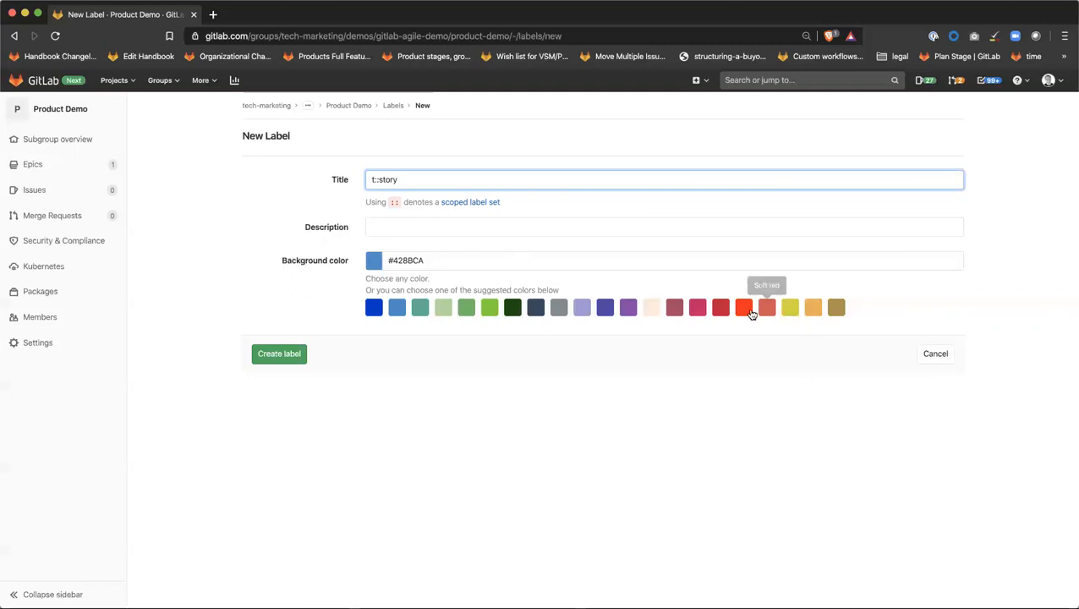
left_click(813, 308)
left_click(260, 357)
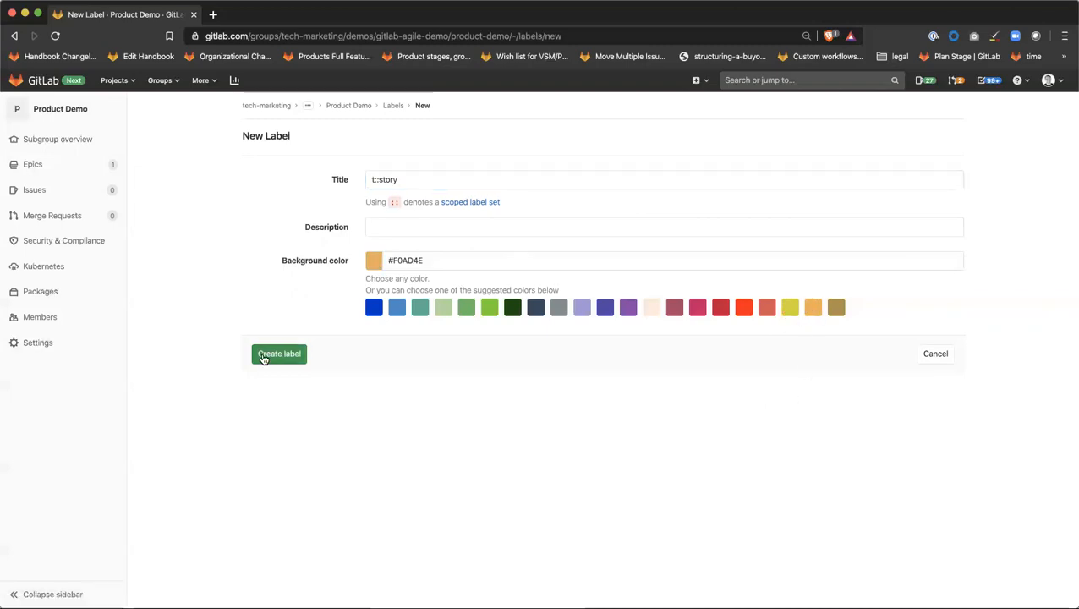
Step: Create a group label t::bug without a description, using the orange background color #F0AD4E
left_click(938, 133)
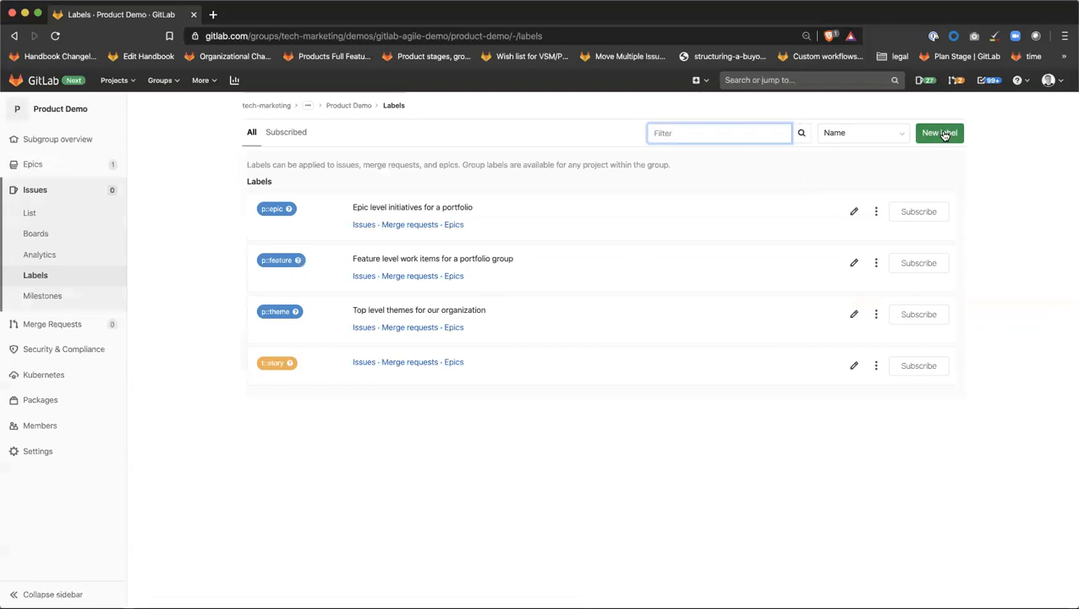
type("t::bug")
left_click(814, 308)
left_click(275, 354)
Step: Create a group label t::tech debt without a description, using the same orange background color as t::bug
left_click(939, 133)
type("t::b")
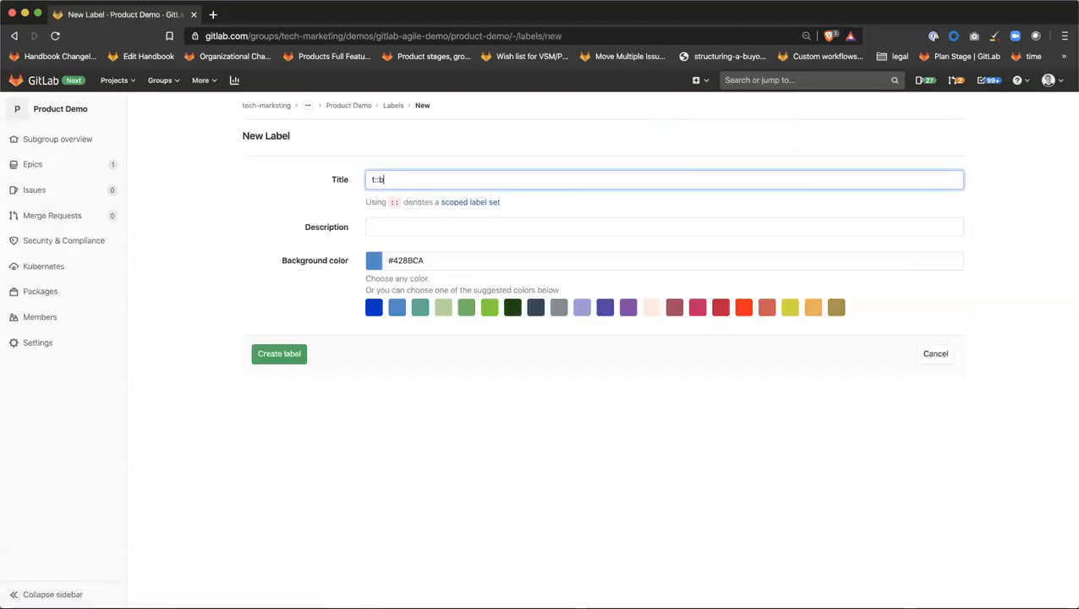
type("ac")
key("BackSpace")
key("BackSpace")
key("BackSpace")
key("BackSpace")
type(":tech deb")
left_click(812, 307)
left_click(273, 354)
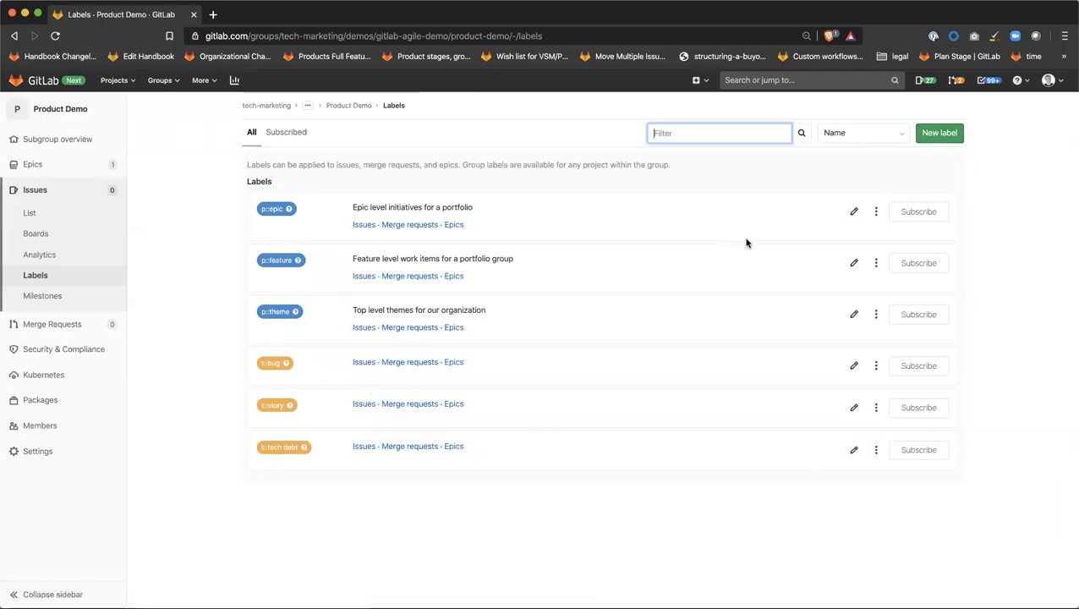
Step: Create a group label workflow::backlog without a description, using the green background color #5CB85C
left_click(941, 134)
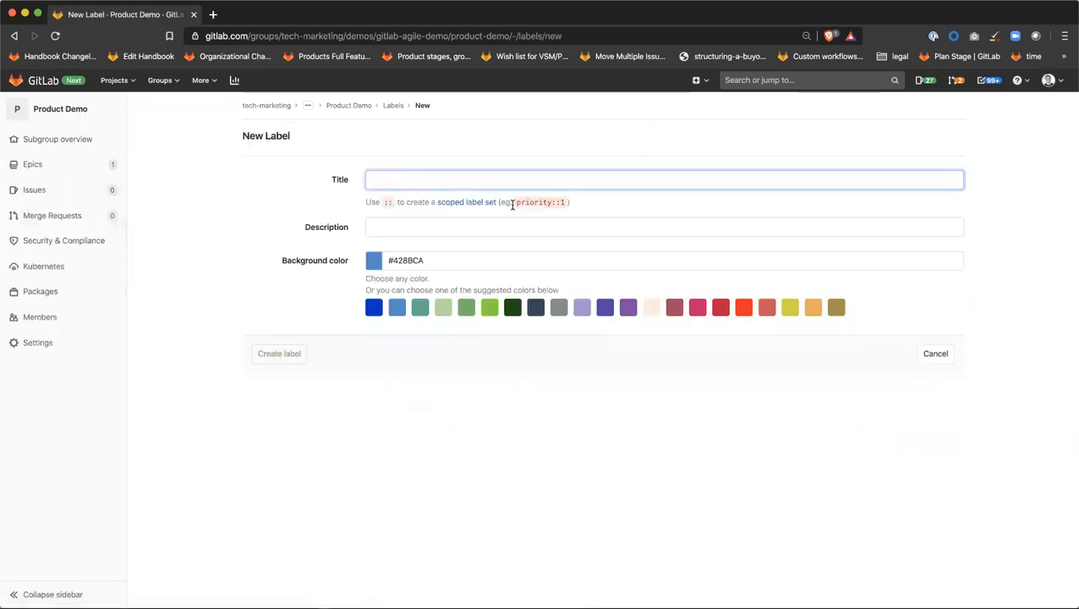
type("workflow::backlog")
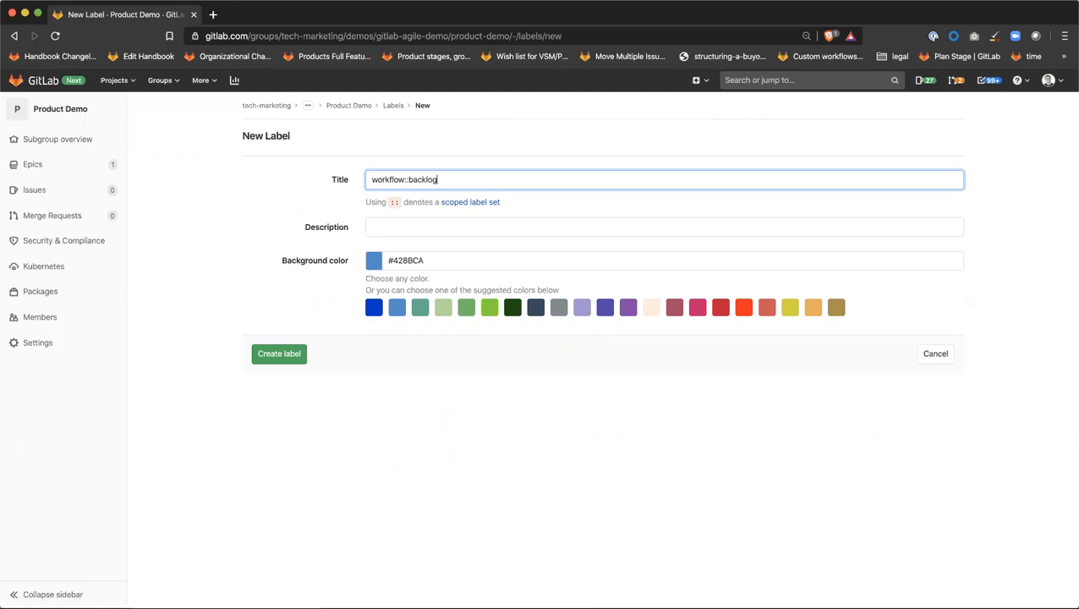
left_click(465, 308)
left_click(283, 355)
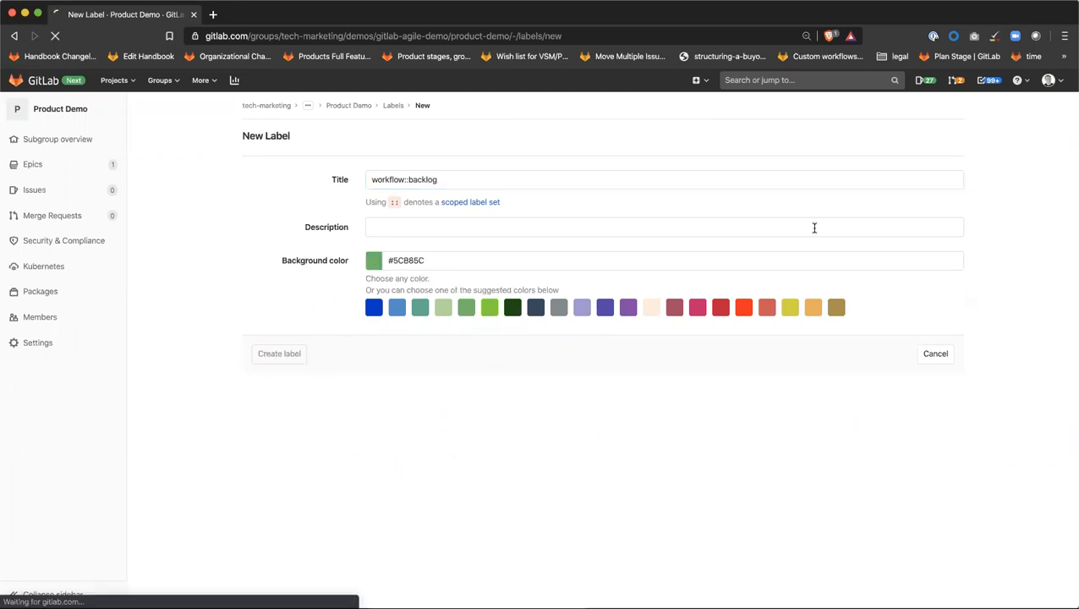
Step: Create a group label workflow::in progress without a description, using the green background color #5CB85C
left_click(937, 136)
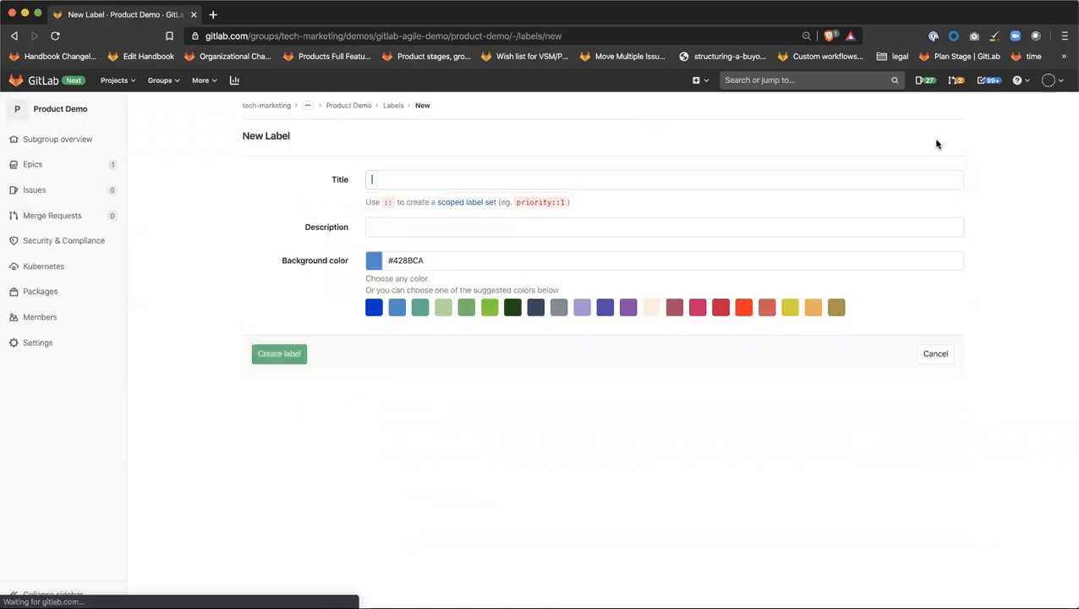
type("wo")
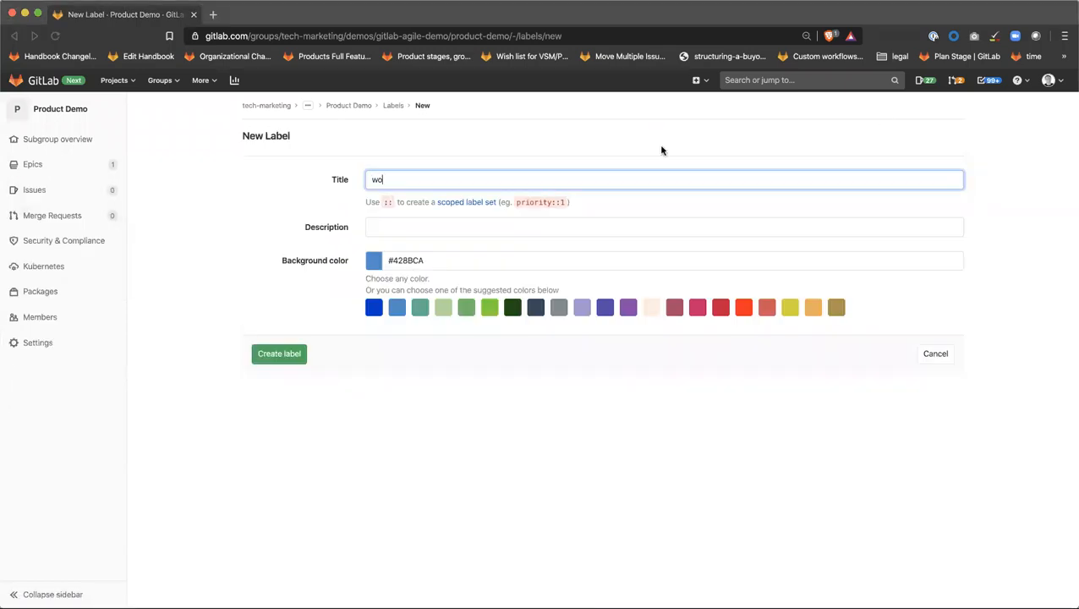
type("rkflow::")
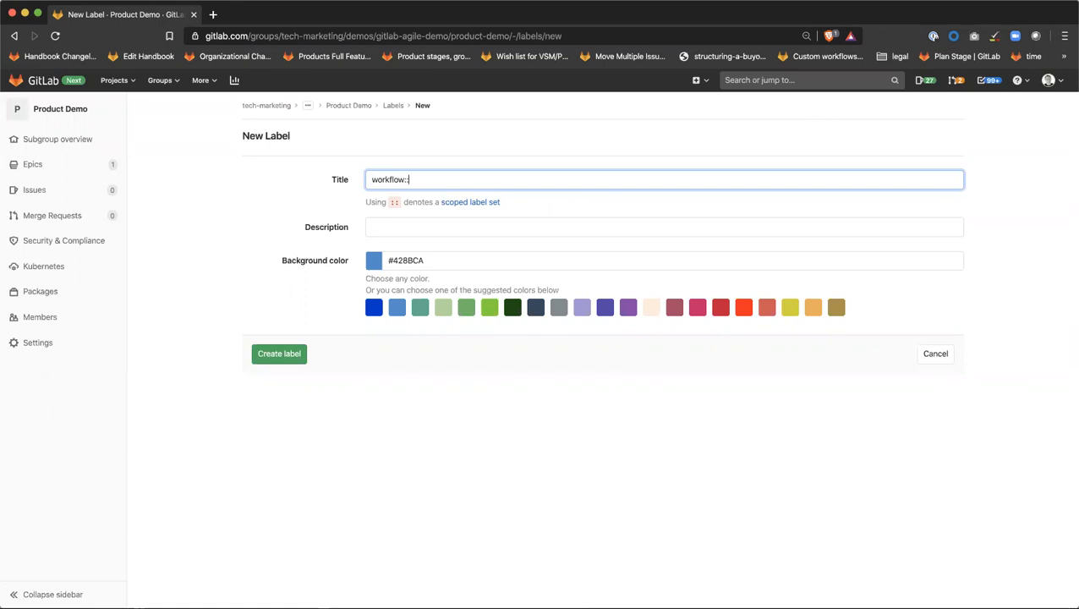
type("ss")
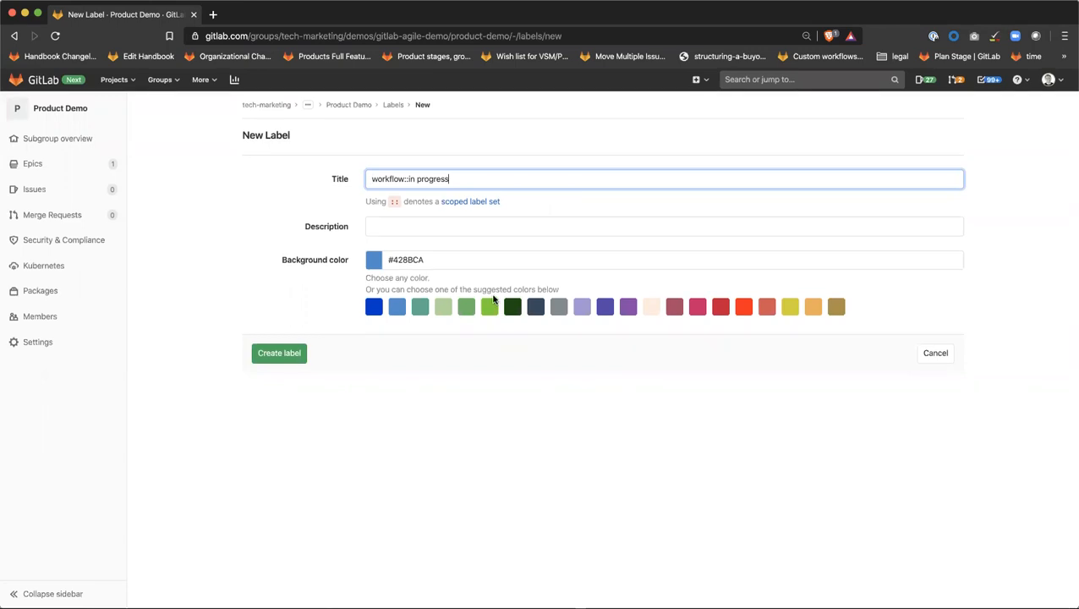
left_click(464, 307)
left_click(269, 363)
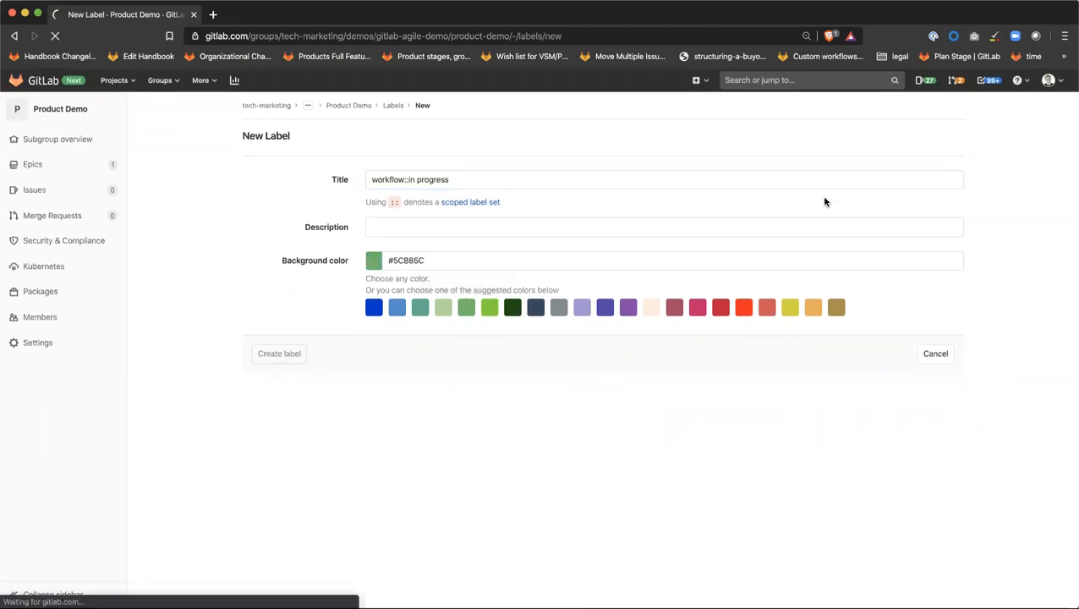
Step: Create a group label workflow::review without a description, using the green background color #5CB85C
left_click(938, 133)
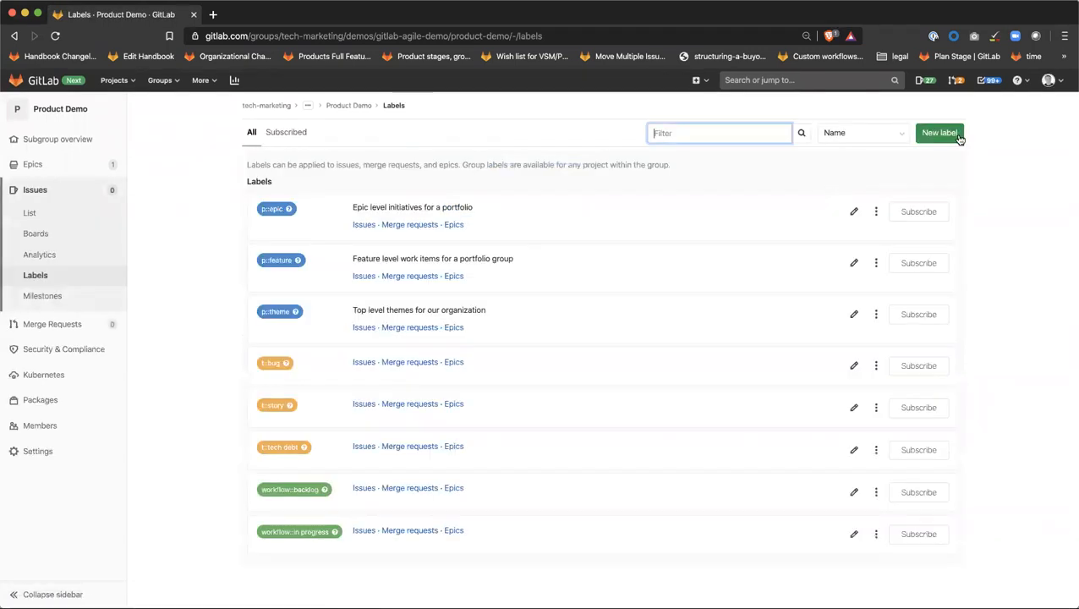
type("workflow::")
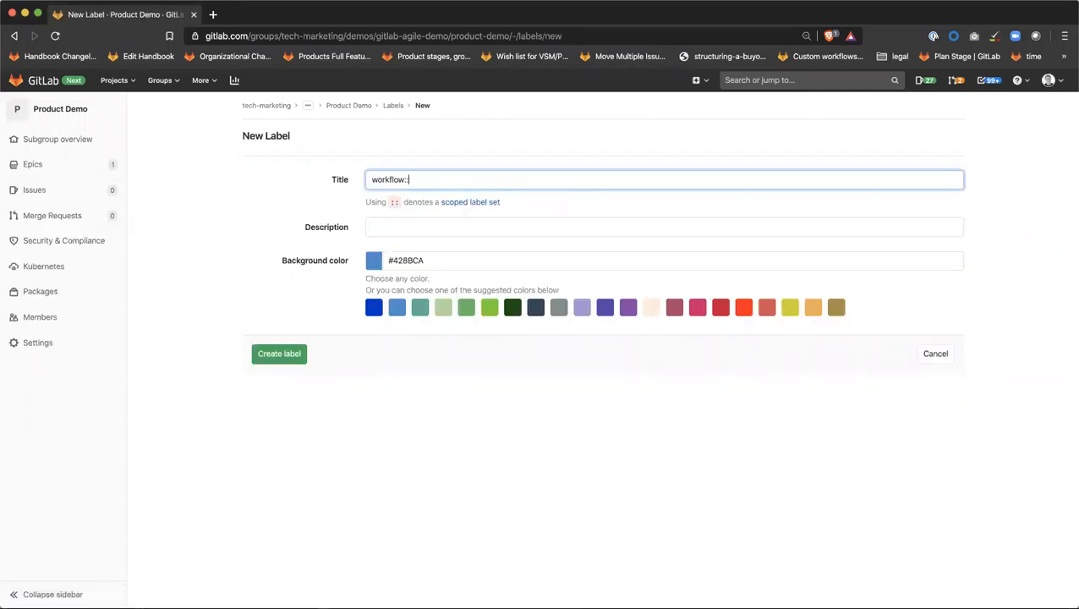
type("review")
left_click(466, 307)
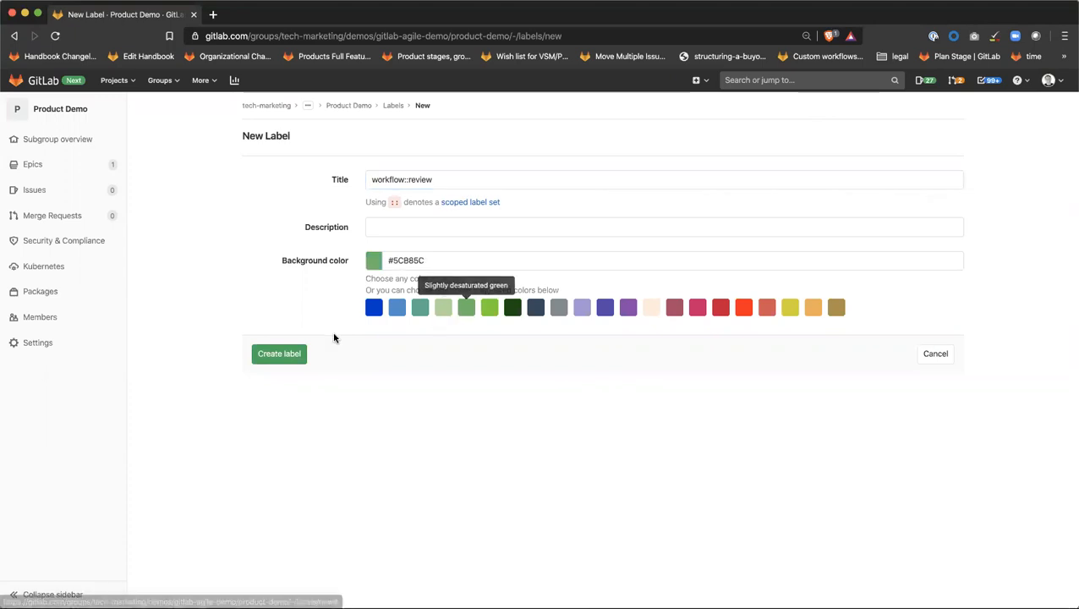
left_click(297, 353)
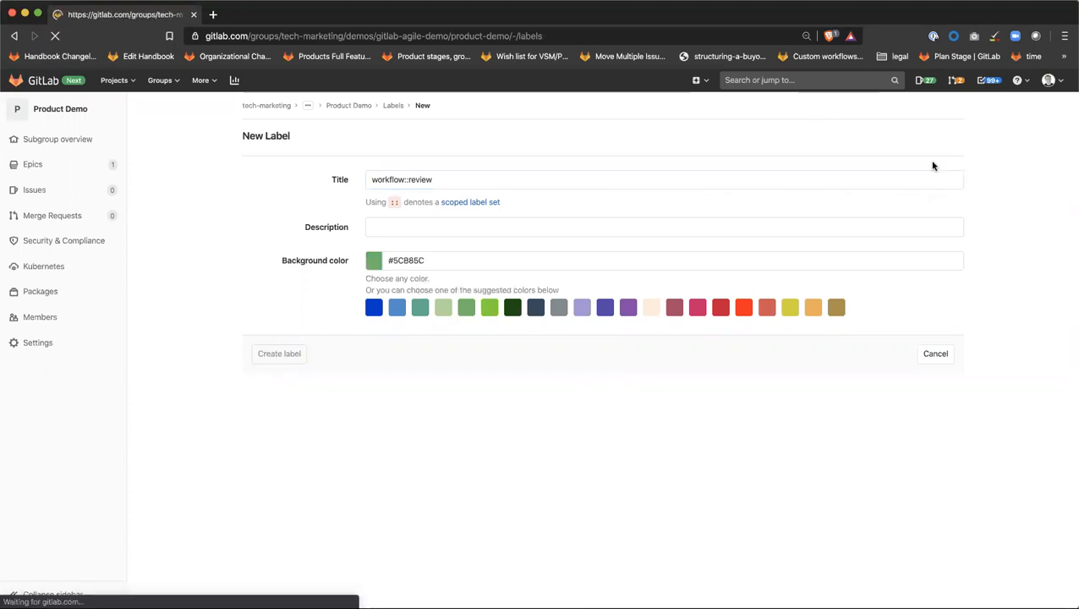
Step: Create a group label workflow::release without a description, using the green background color #5CB85C
left_click(947, 137)
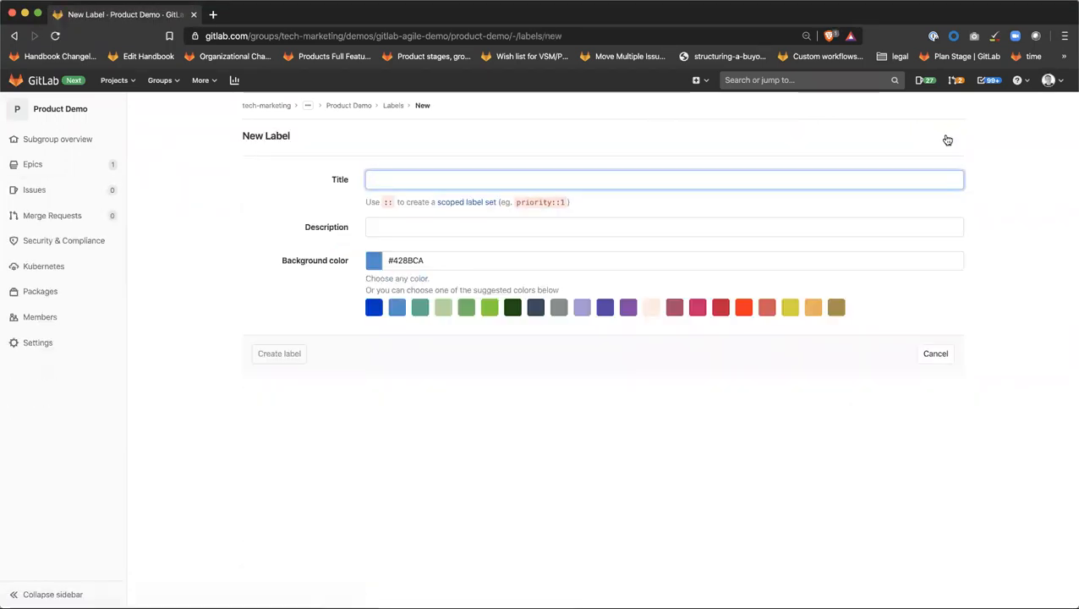
type("workflow::")
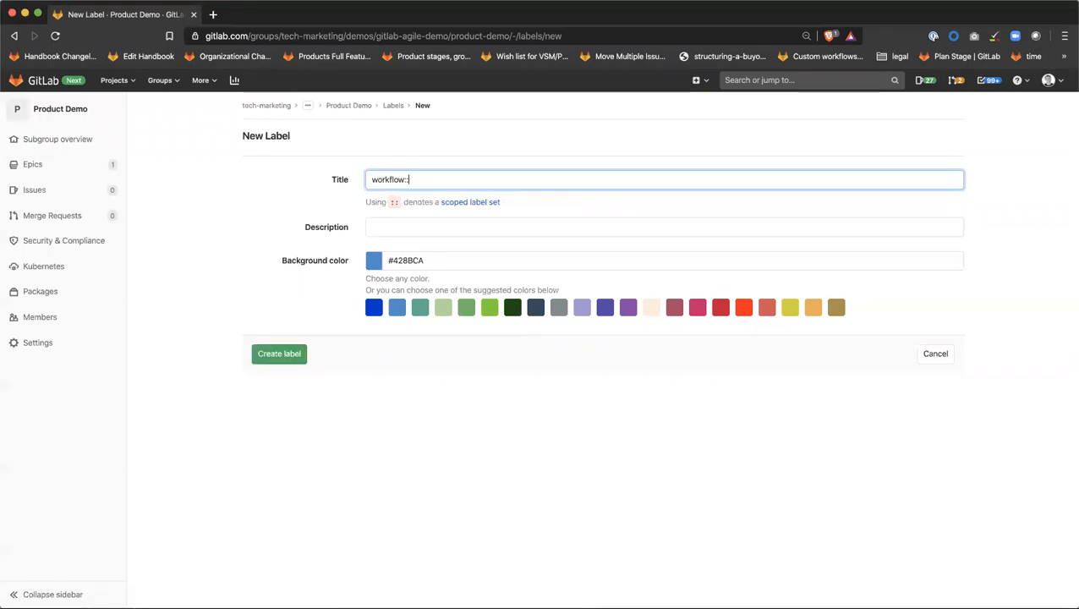
type("release")
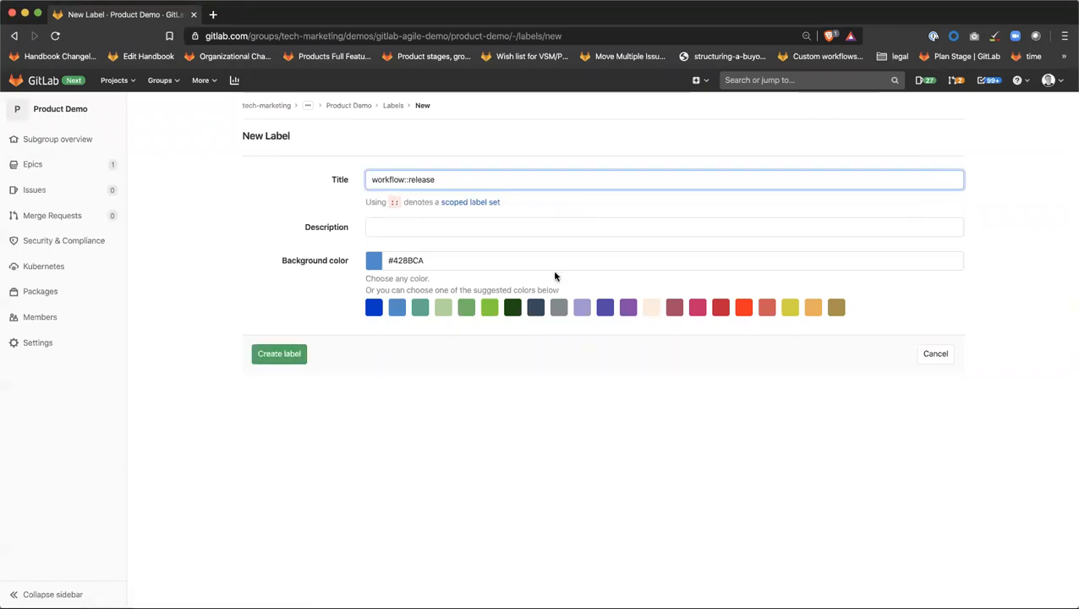
left_click(466, 308)
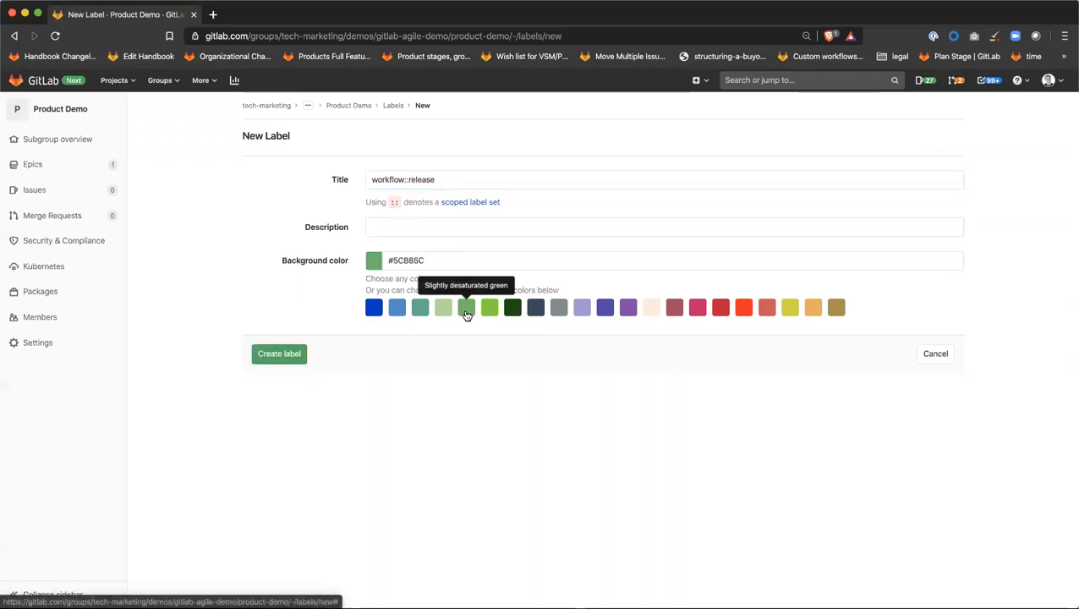
left_click(265, 356)
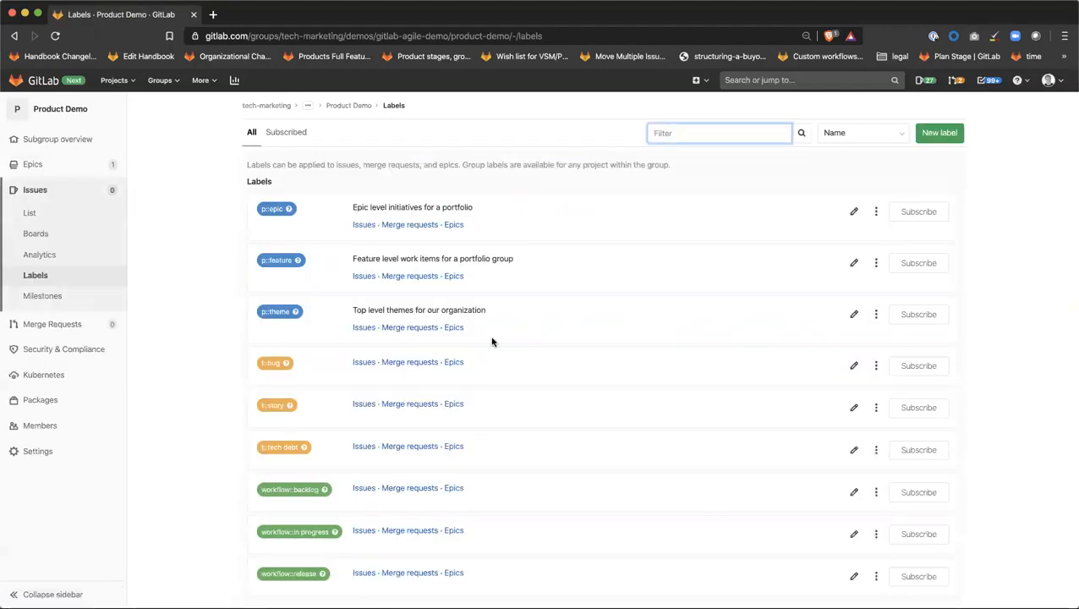
Step: Assign the p::theme label to the Product Demo epic "Increase adoption rates of customers in our target markets"
mouse_move(108, 168)
left_click(175, 170)
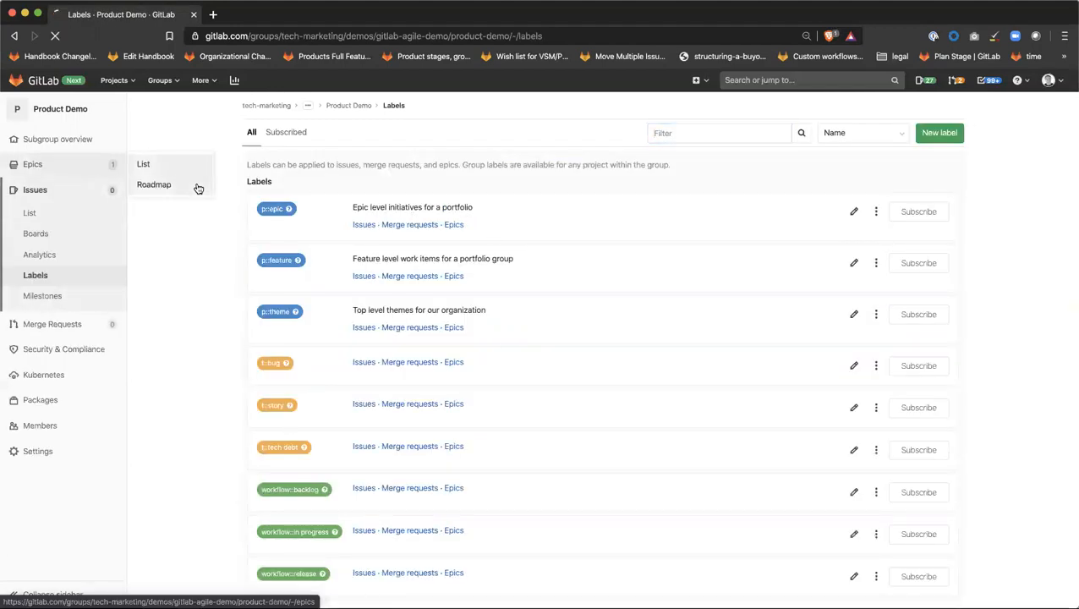
left_click(390, 198)
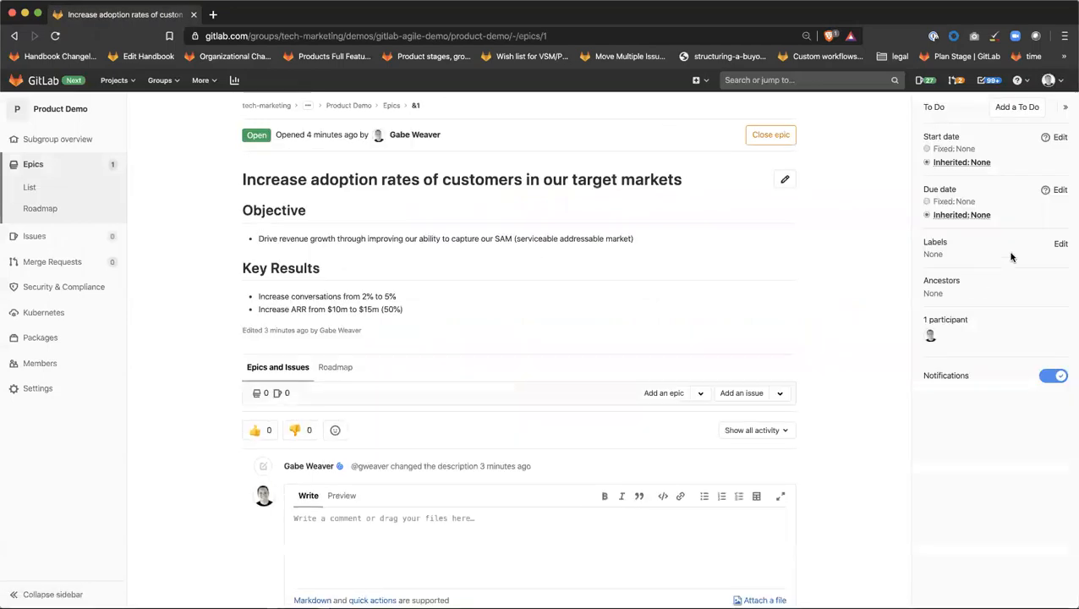
left_click(1059, 244)
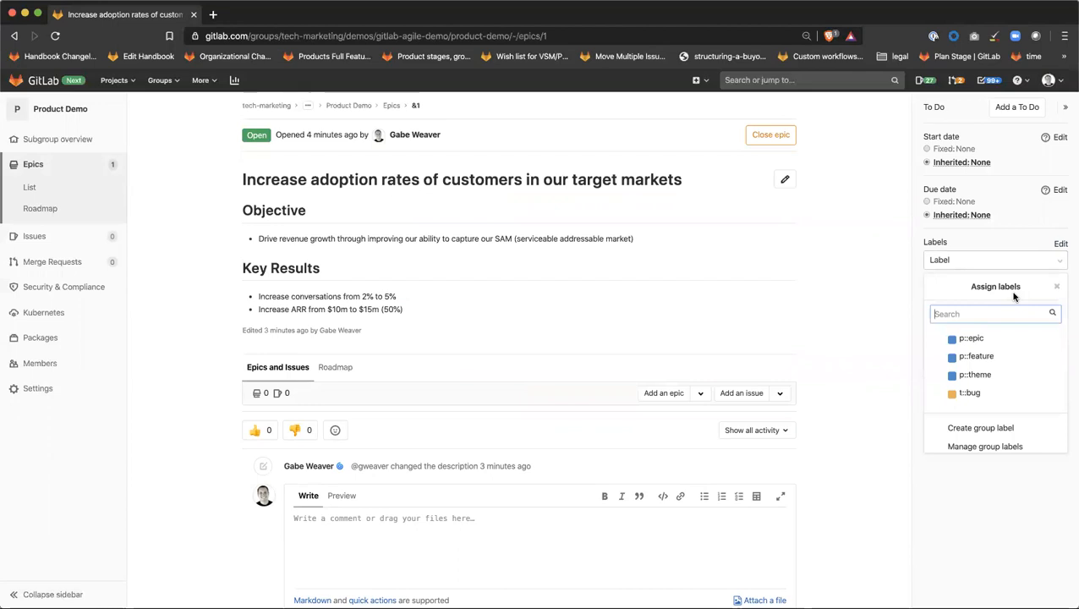
left_click(975, 374)
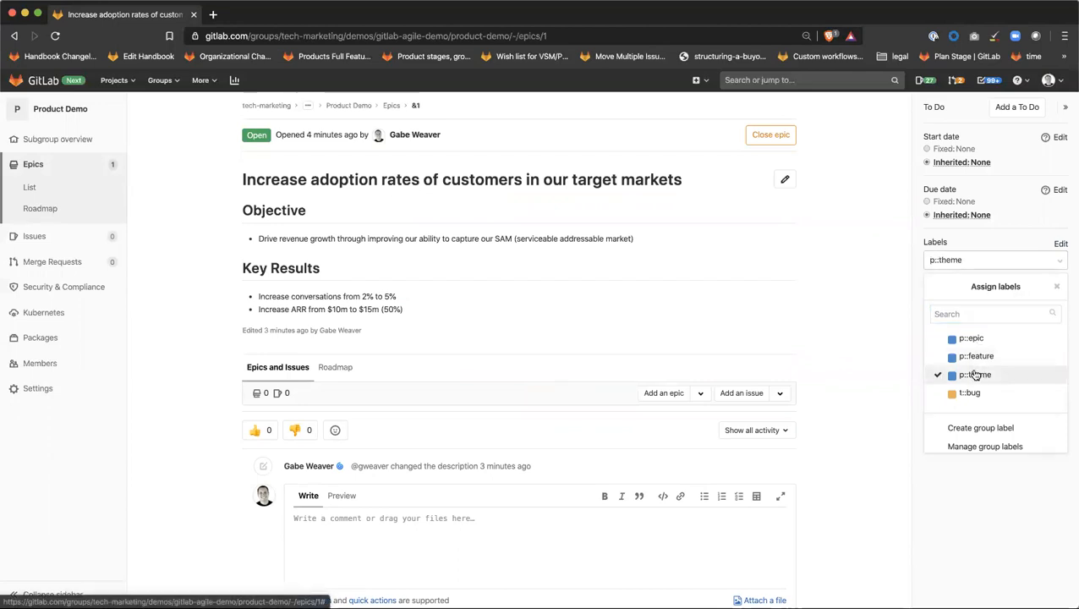
left_click(852, 253)
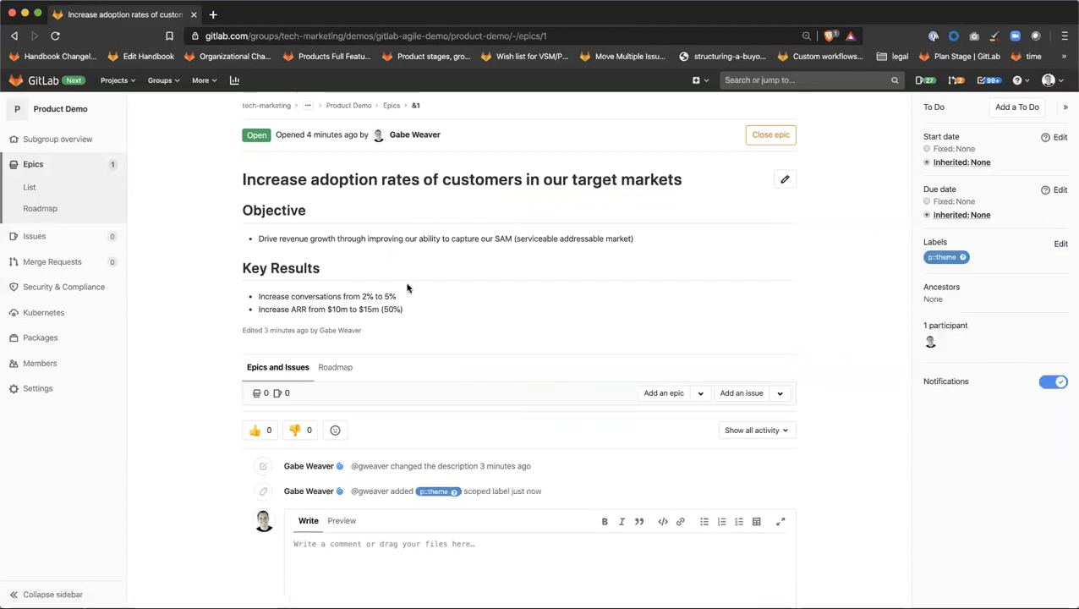
scroll(608, 364, "down", 3)
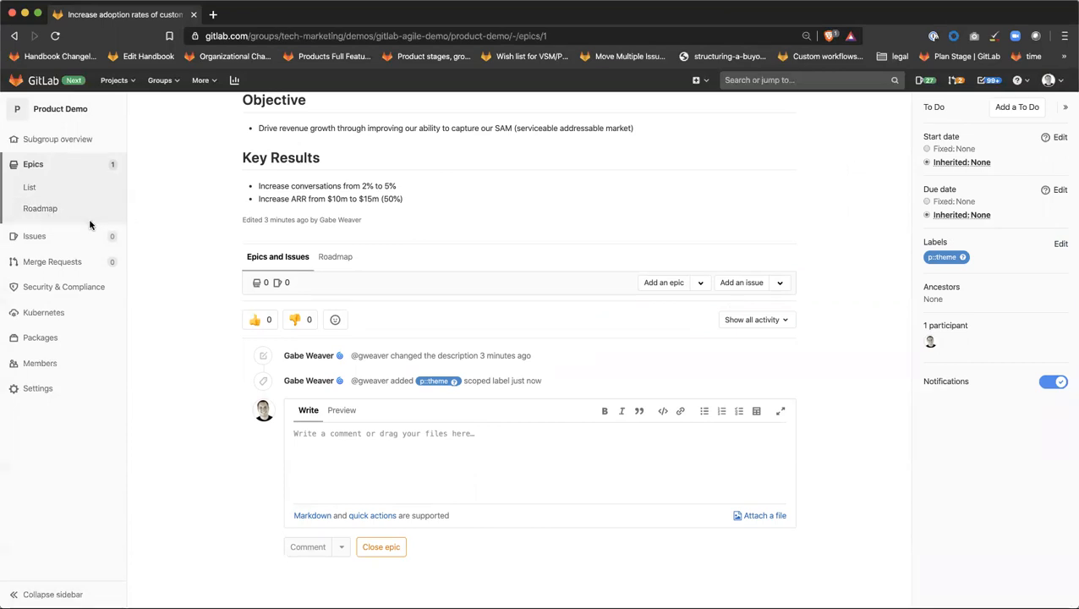
mouse_move(104, 248)
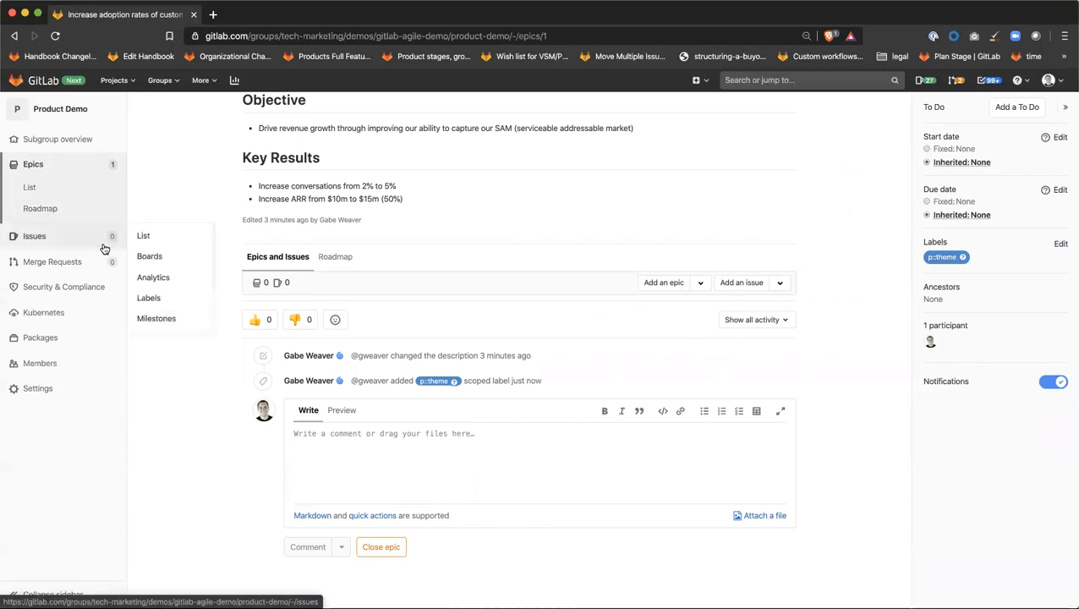
scroll(336, 127, "up", 3)
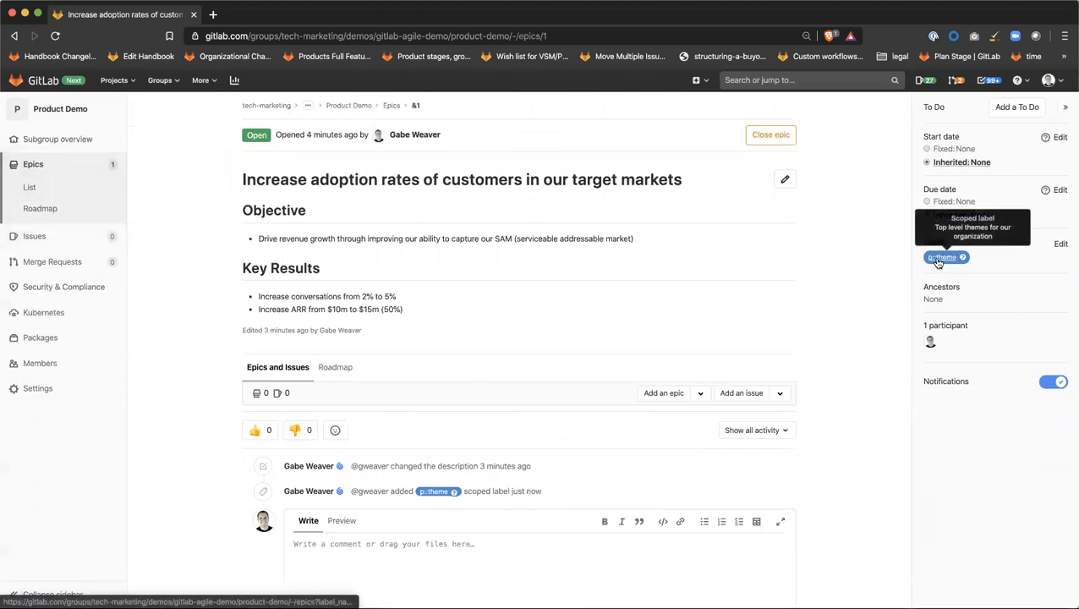
Step: Create an epic titled "Optimize the conversion funnel" in the Portfolio 1 subgroup of Product Demo
left_click(82, 142)
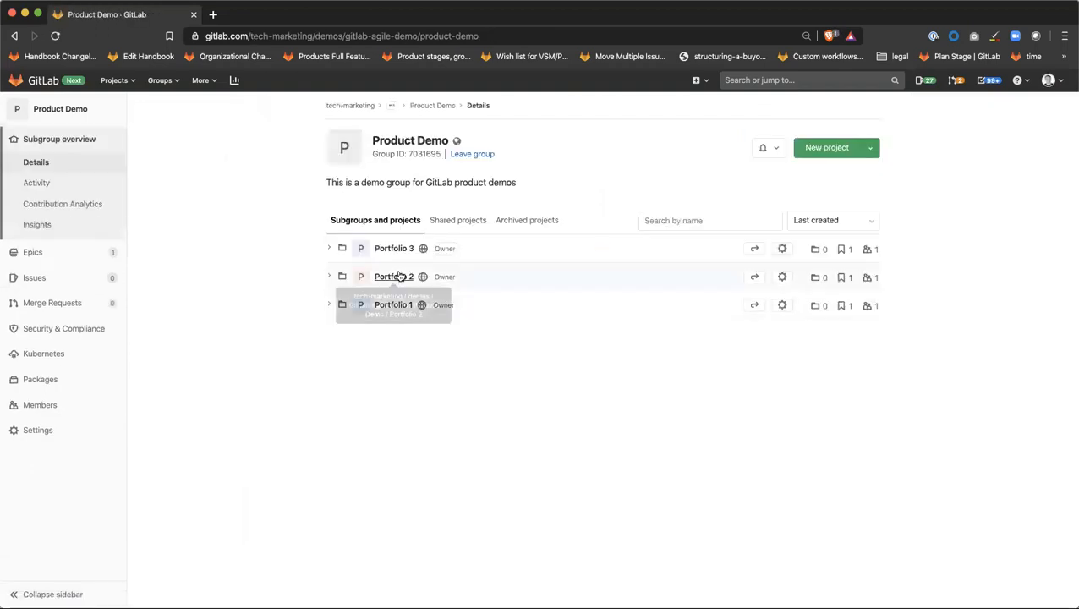
left_click(394, 304)
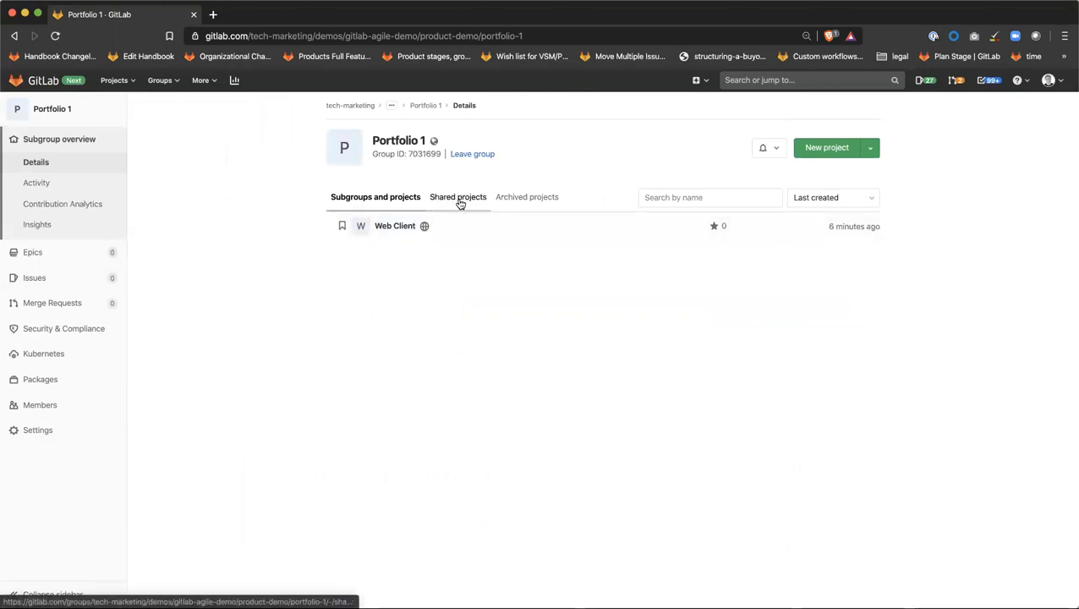
mouse_move(65, 260)
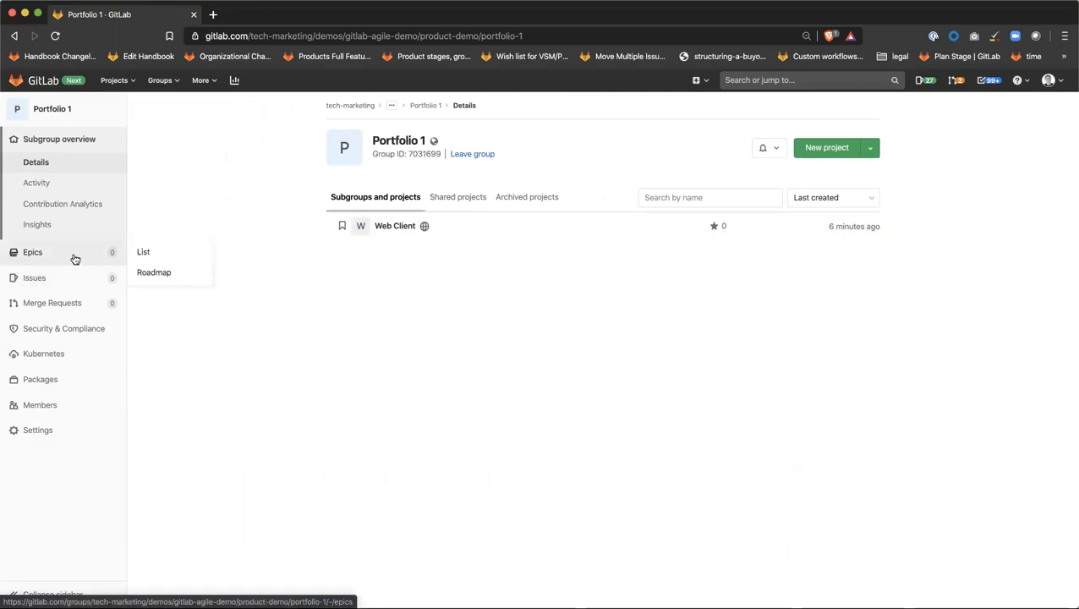
left_click(179, 252)
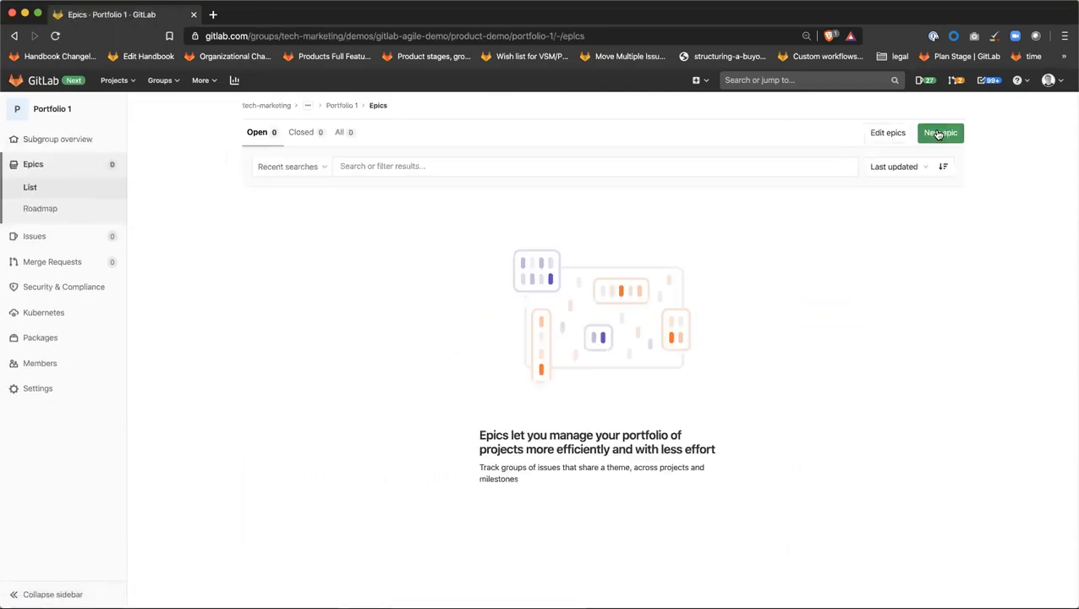
left_click(938, 132)
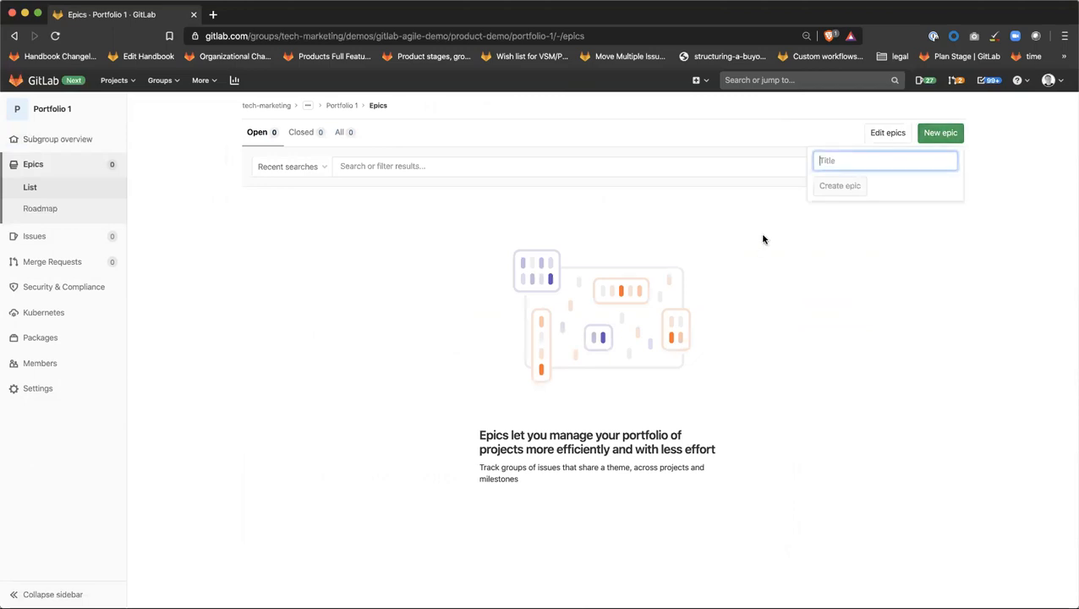
type("Optimize the convers")
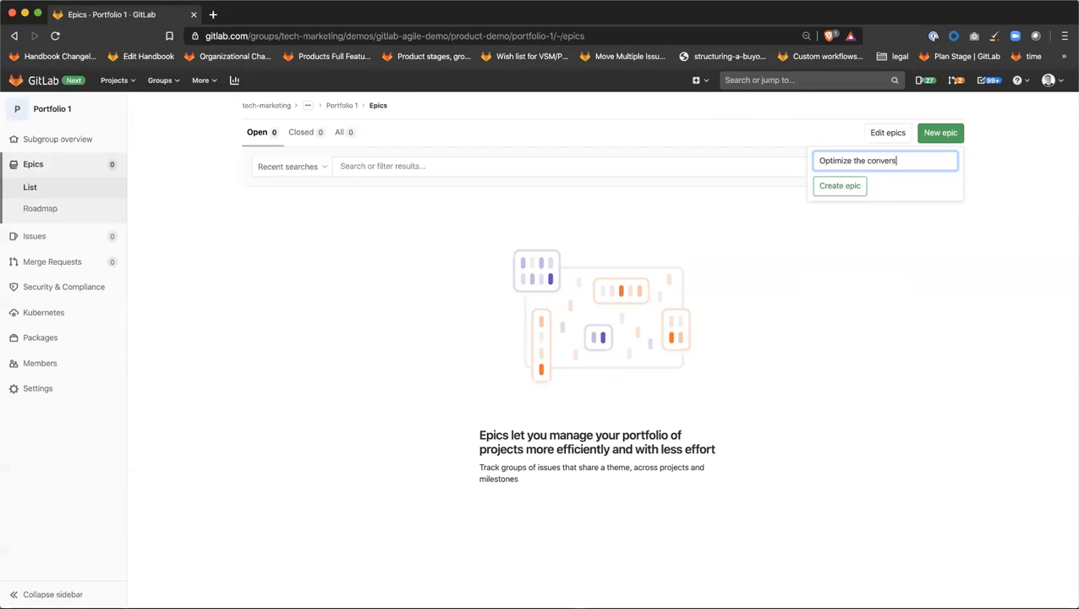
type("ion funnel")
left_click(832, 189)
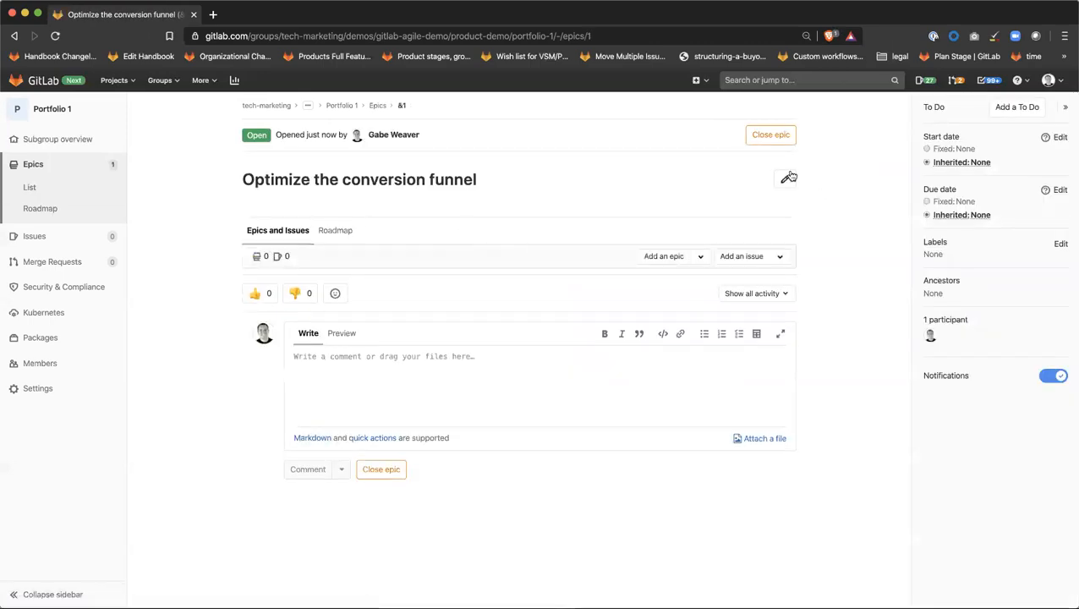
Step: Start the epic's description with an Objective heading, the bullet "Optimize conversion funnel" and a Key Results heading
left_click(783, 177)
type("# Objective")
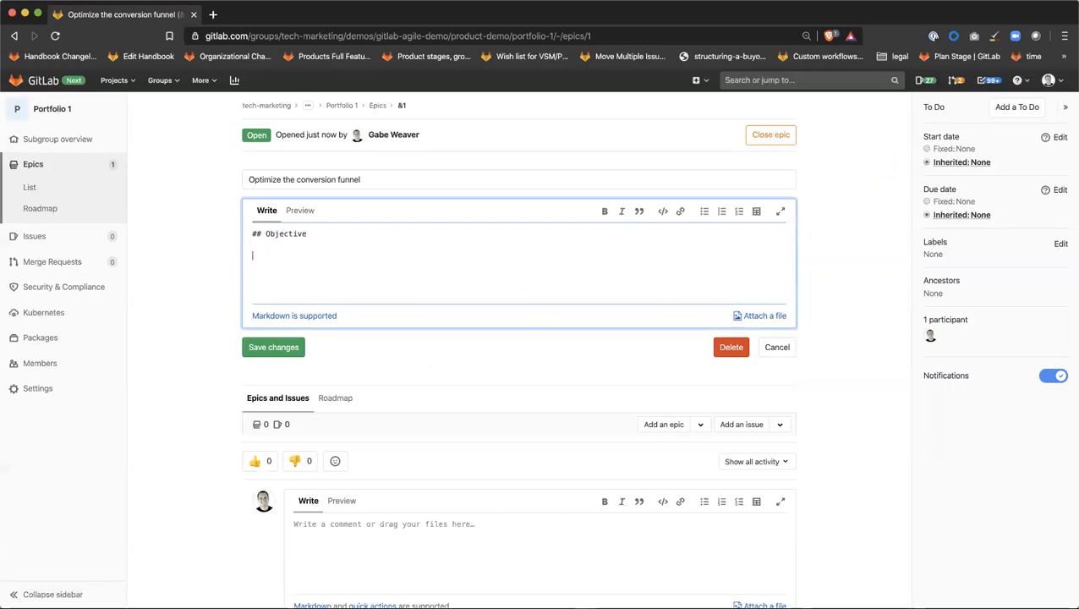
key("BackSpace")
type("ize conversion funnel")
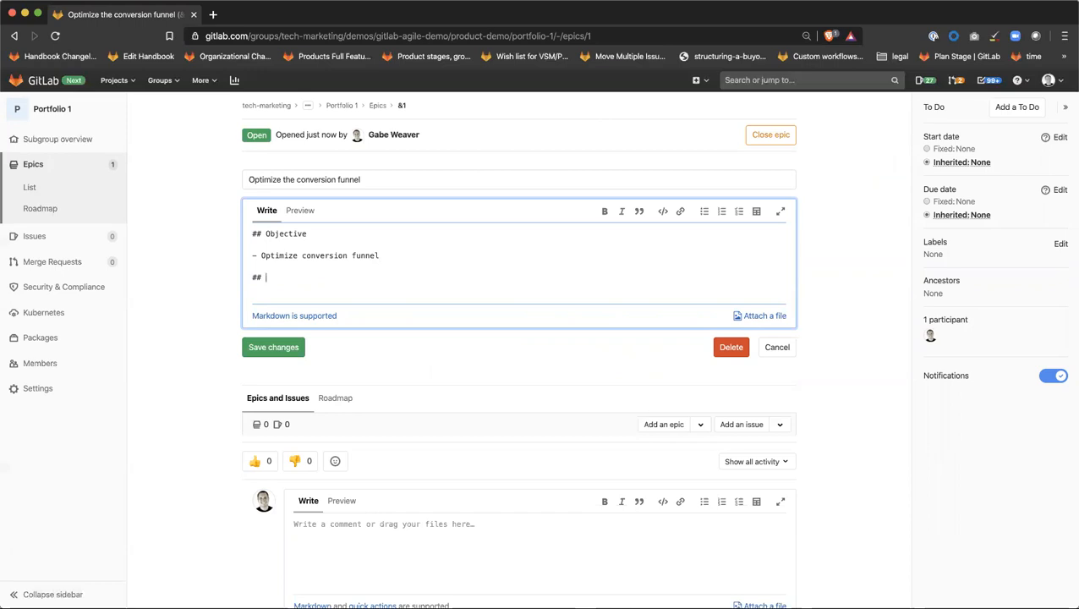
type("ts")
key("Return")
key("Return")
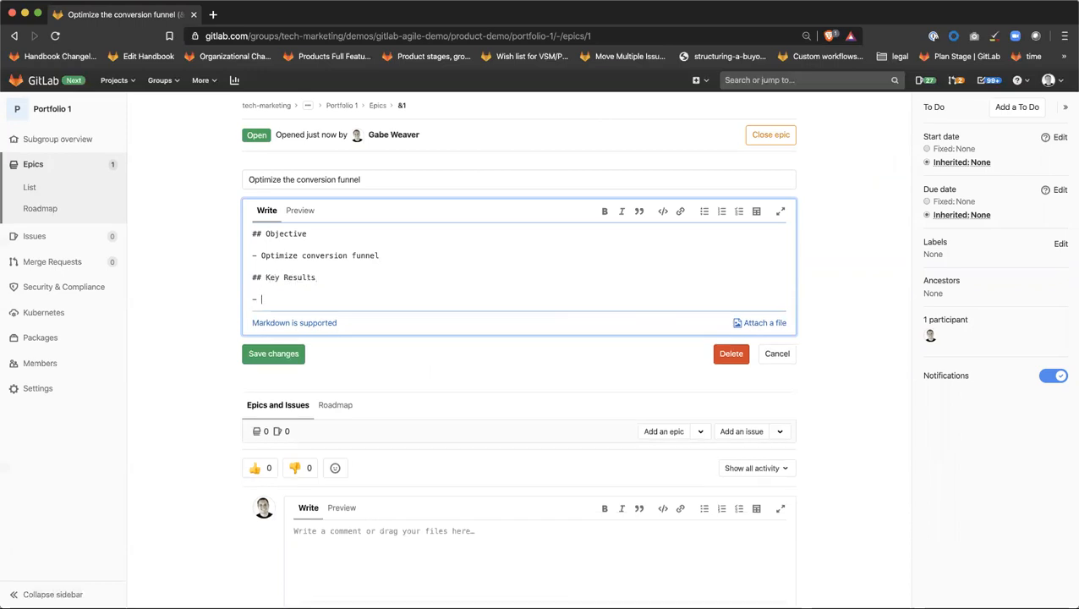
Step: List "Increase net new signups" and "Increase conversion into paid customer" as bullets under Key Results in the epic's description
type("- Increase net conversions")
key("Return")
type("Increase signup")
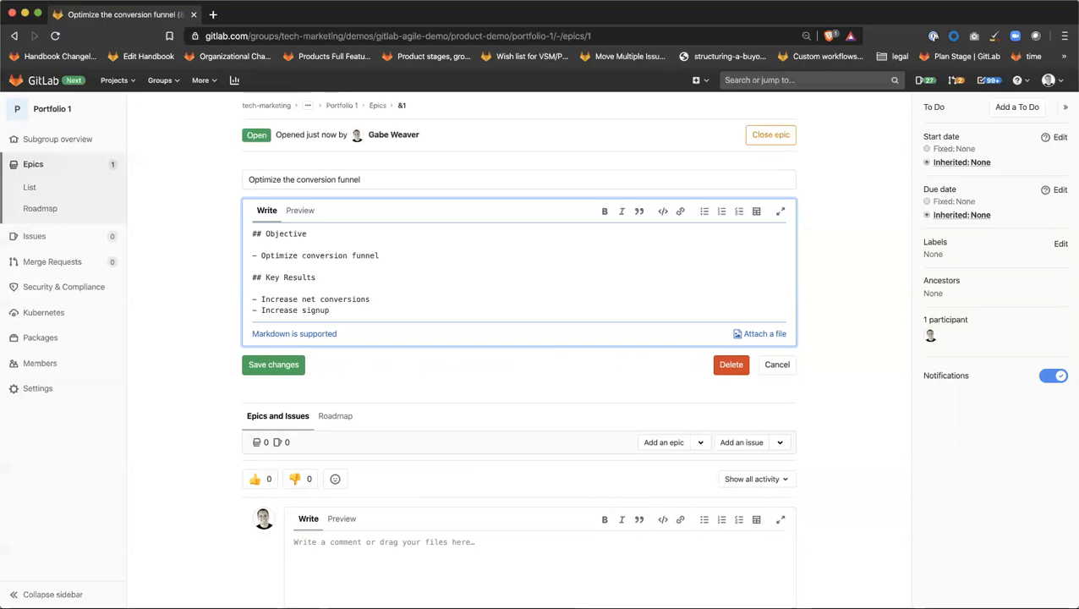
left_click_drag(300, 305, 431, 301)
type("net n")
type("n int")
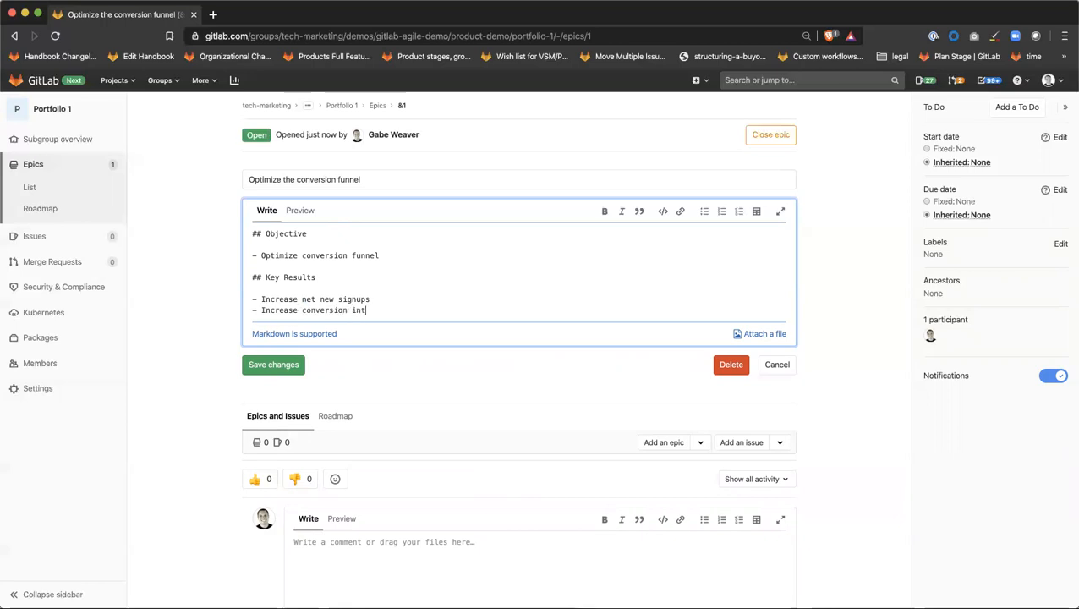
type("o paid customer")
left_click_drag(368, 298, 252, 302)
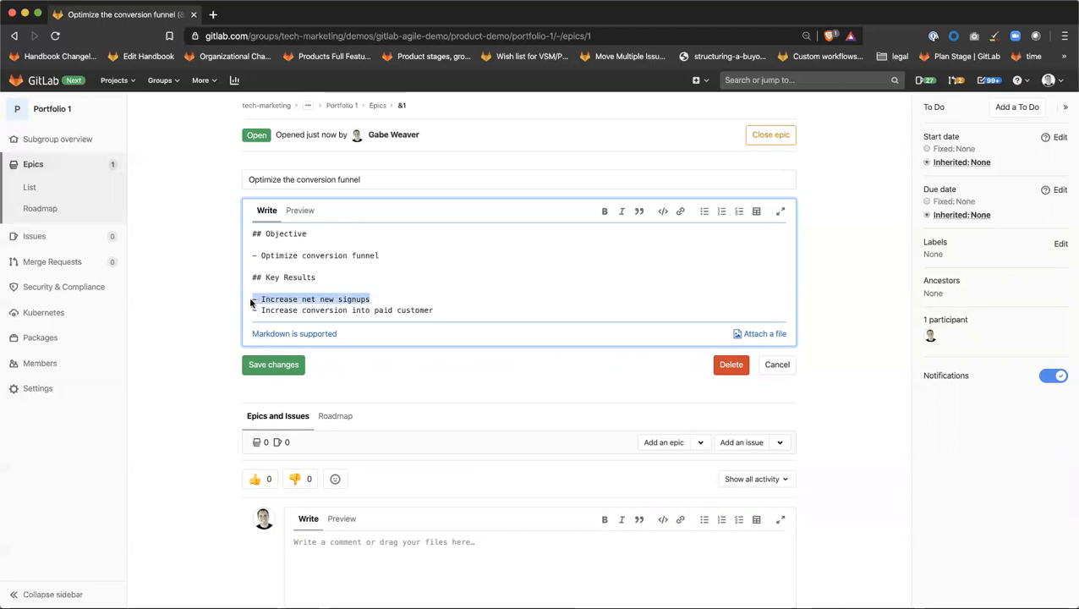
left_click(448, 310)
key("Return")
type("Increase")
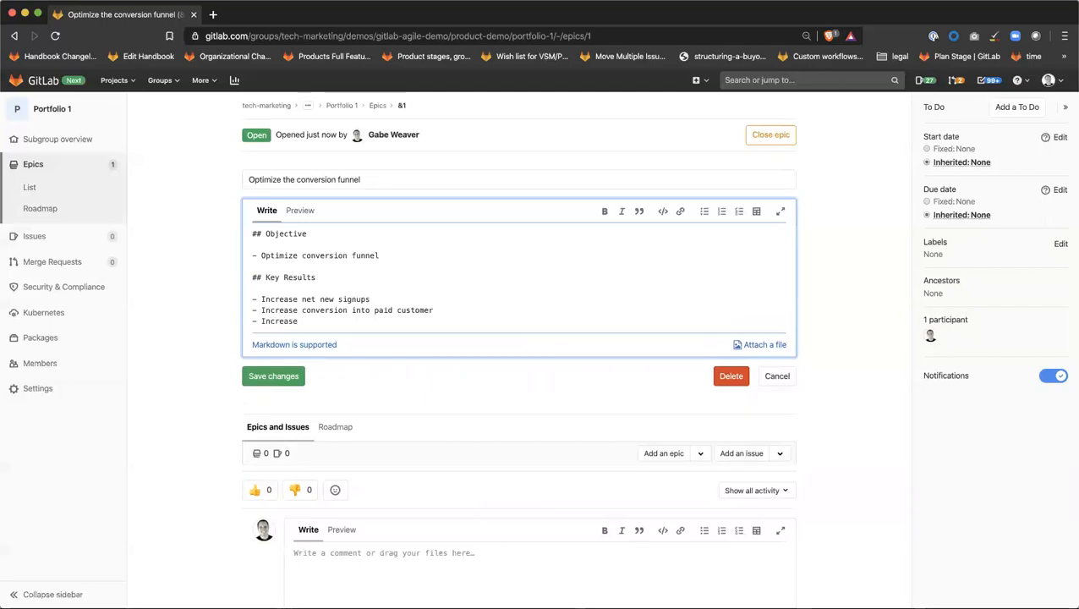
key("BackSpace")
key("BackSpace")
key("BackSpace")
key("BackSpace")
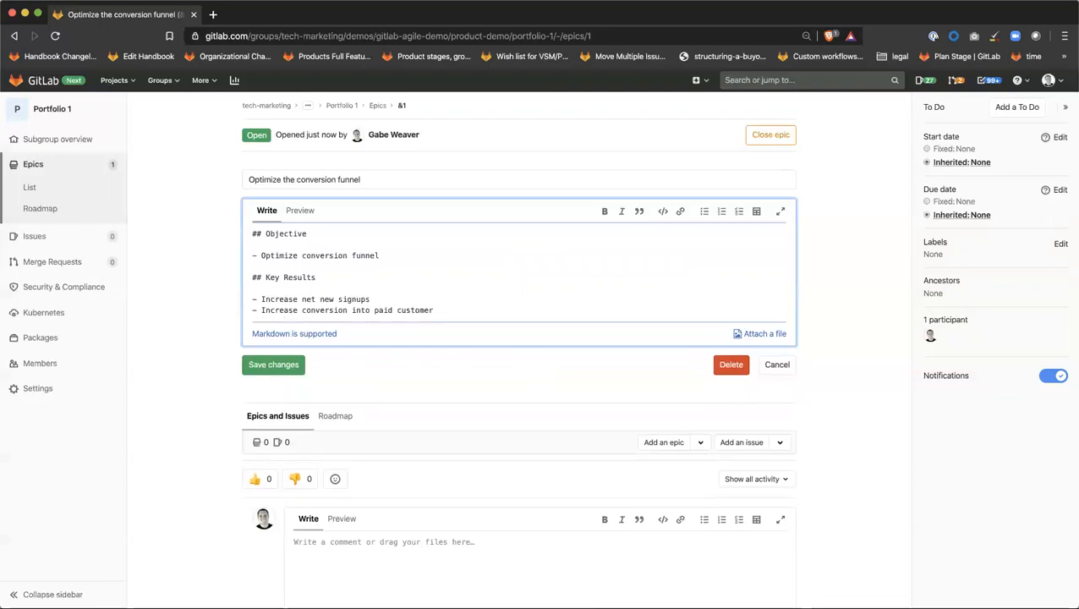
Step: Save the description of the "Optimize the conversion funnel" epic
left_click(263, 365)
scroll(480, 359, "down", 2)
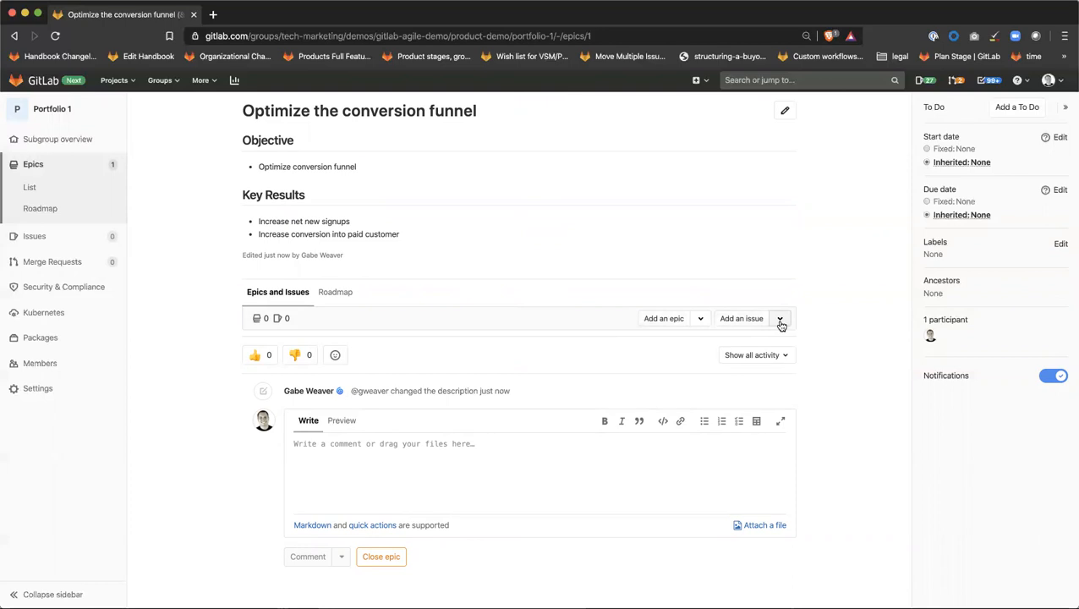
Step: Create a new child epic titled "Increase Net New Signups" under "Optimize the conversion funnel"
left_click(700, 319)
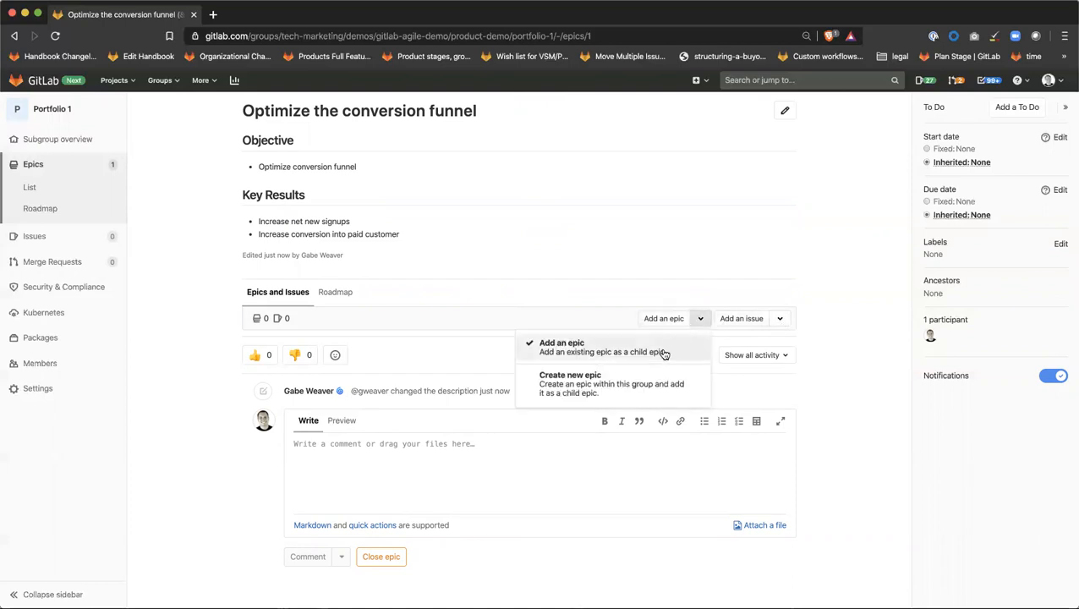
left_click(640, 385)
left_click(415, 356)
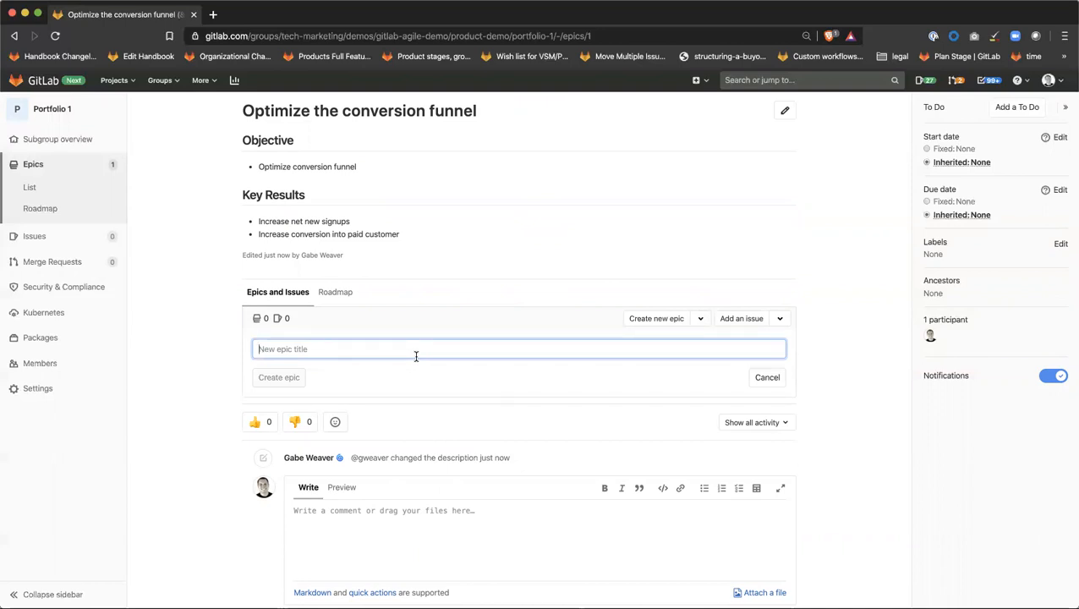
type("I")
key("BackSpace")
type("Net")
key("BackSpace")
key("BackSpace")
type("Increase Net Ne")
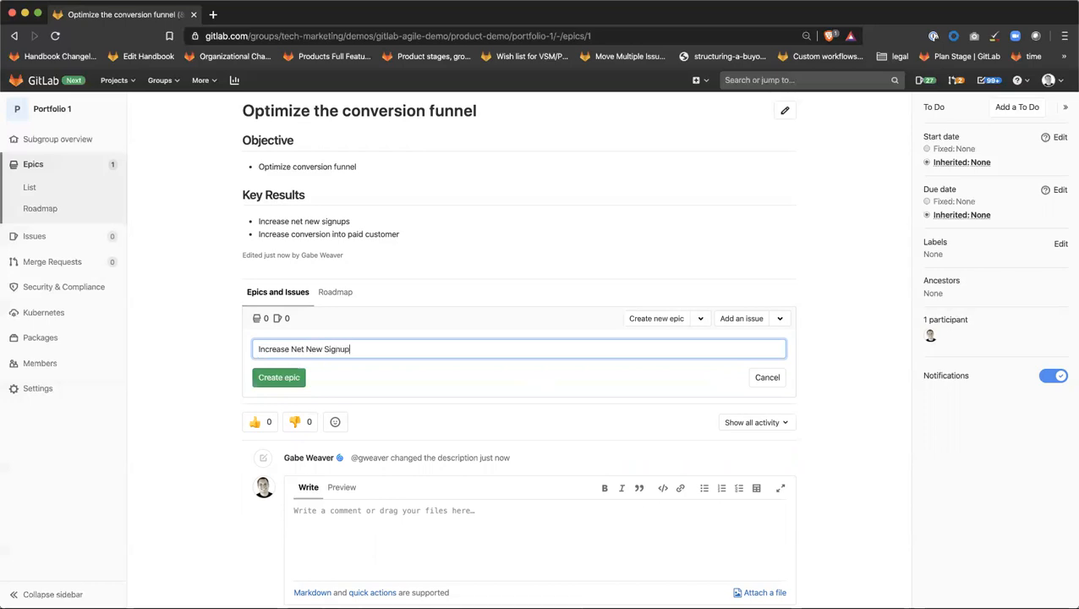
left_click(300, 378)
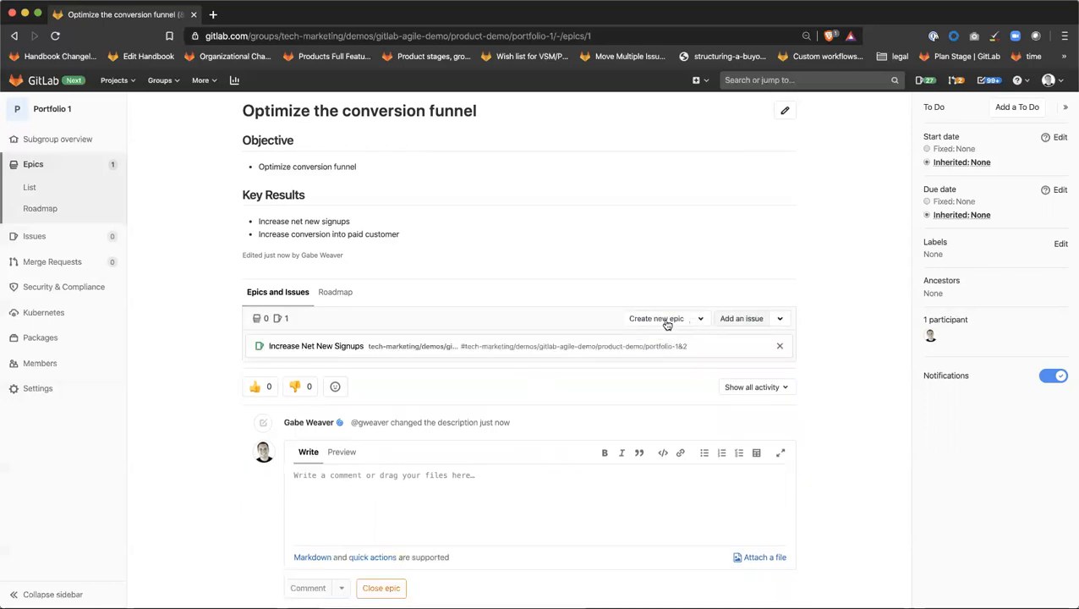
Step: Create another child epic titled "Increase Conversions into Paid customer" under "Optimize the conversion funnel"
left_click(650, 321)
type("Increase Conversions into Paid")
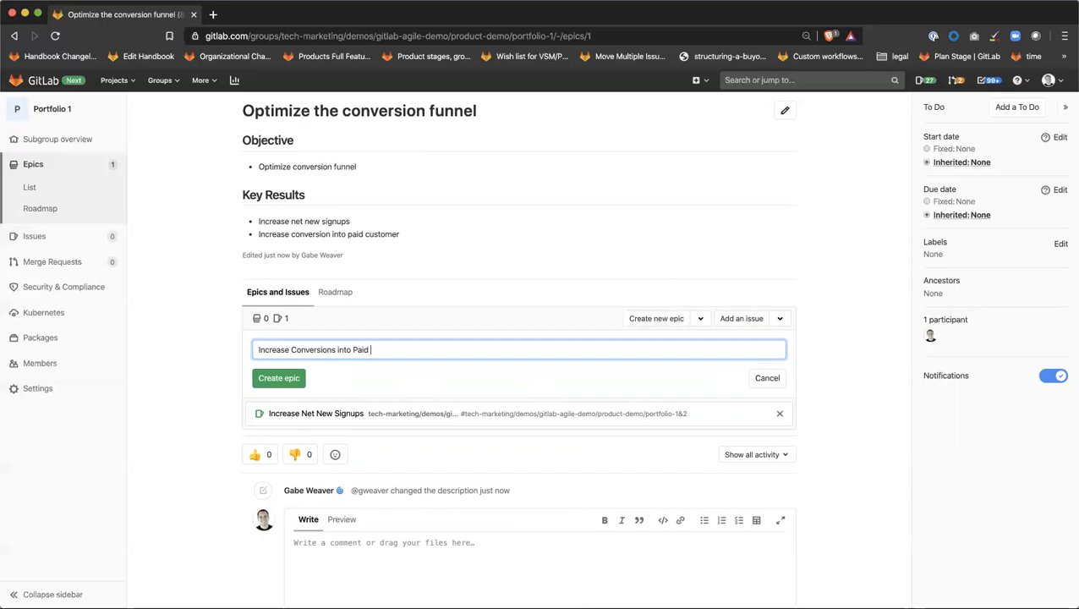
left_click(284, 378)
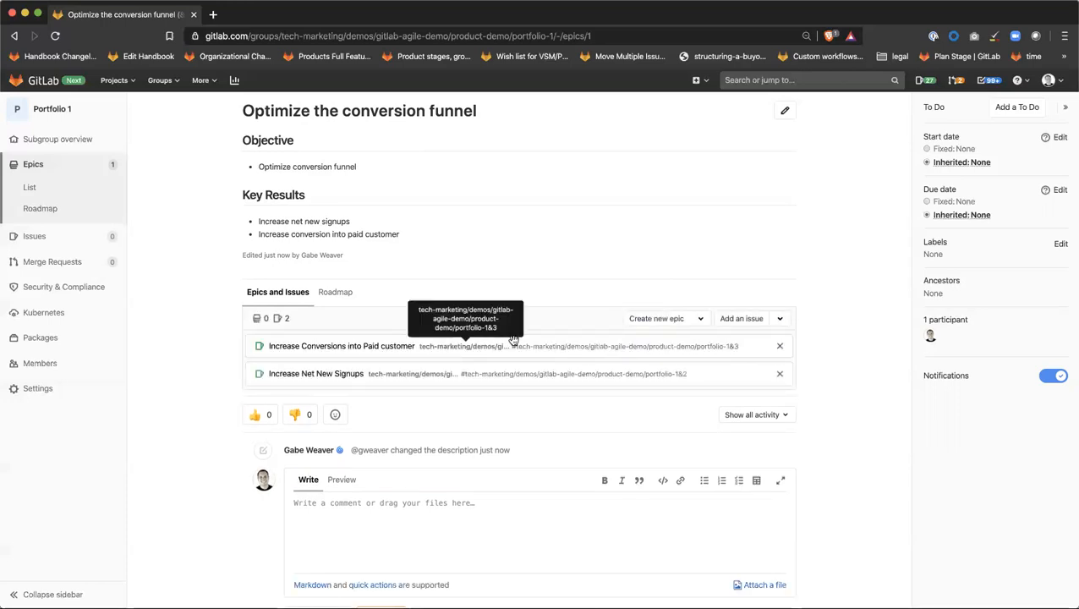
Step: Assign the p::epic label to the parent epic "Optimize the conversion funnel"
left_click(394, 351)
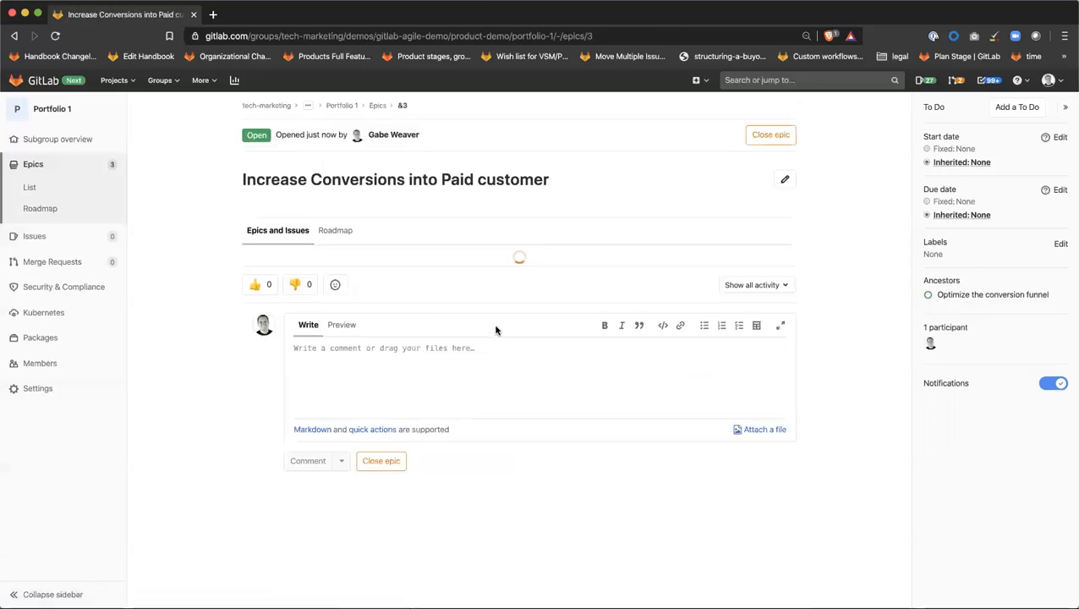
left_click(964, 294)
left_click(1058, 243)
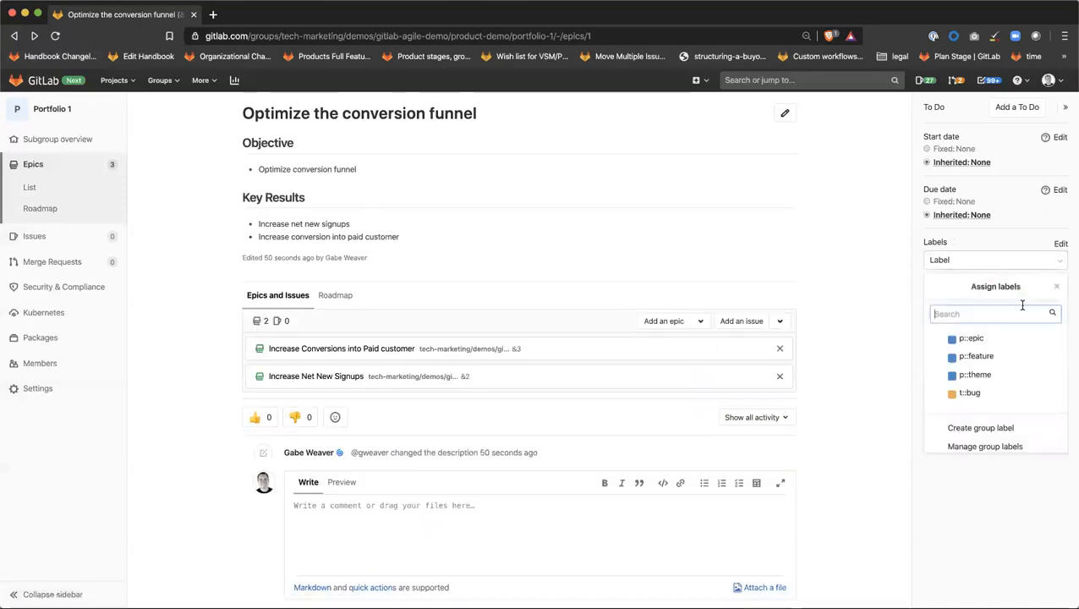
left_click(1001, 345)
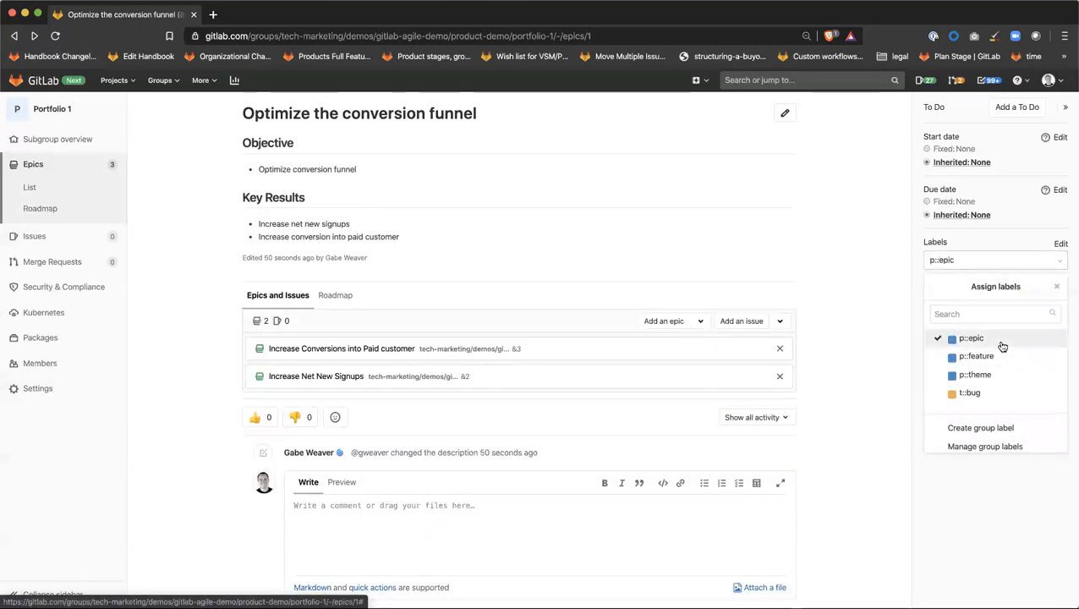
left_click(828, 257)
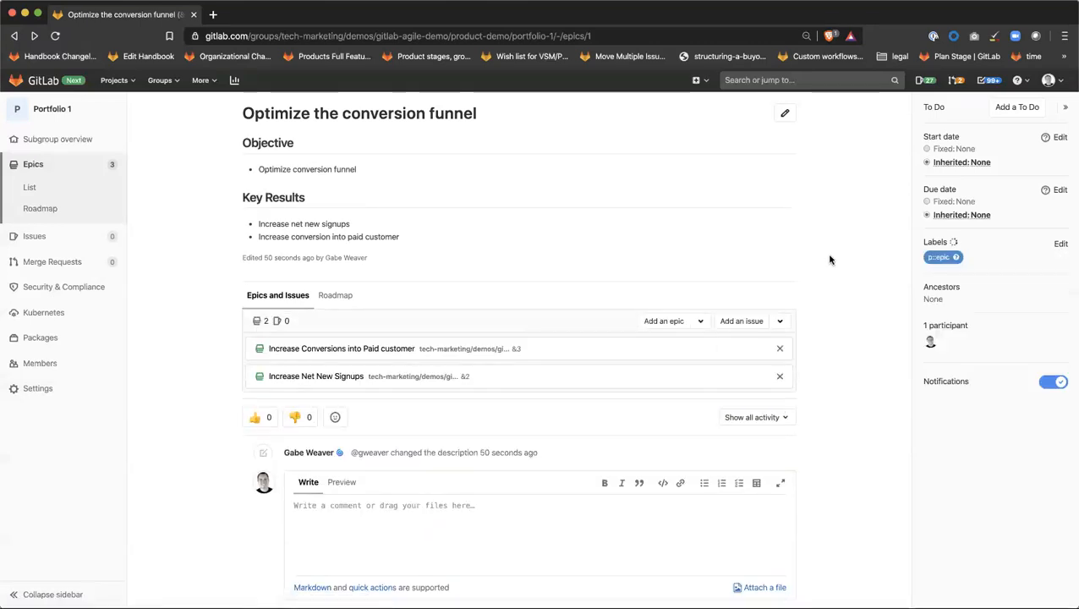
Step: Assign the p::feature label to the child epic "Increase Conversions into Paid customer" and return to its parent epic
left_click(343, 349)
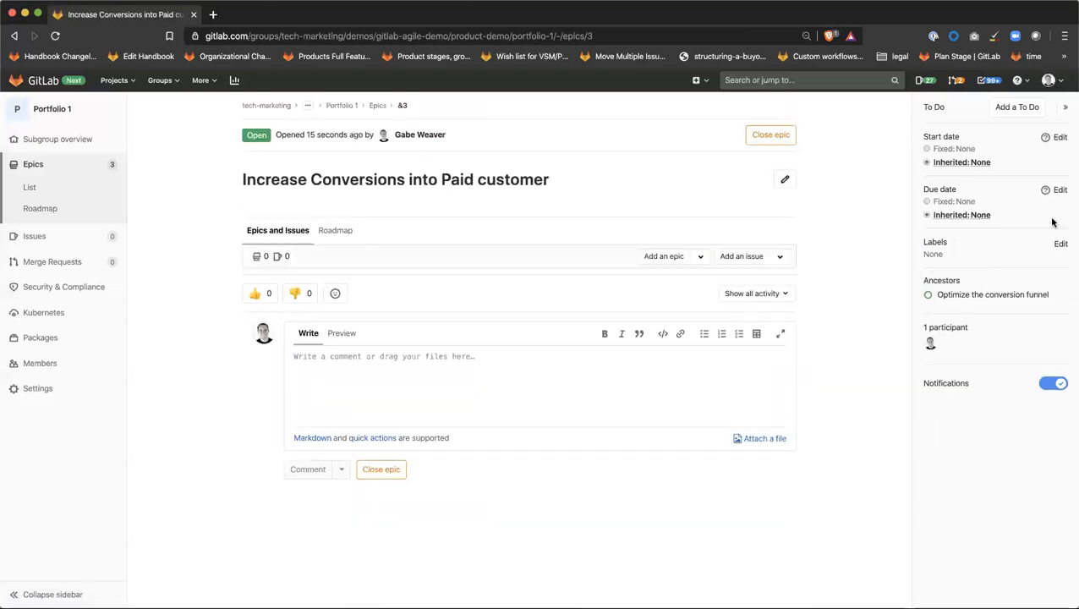
left_click(1059, 245)
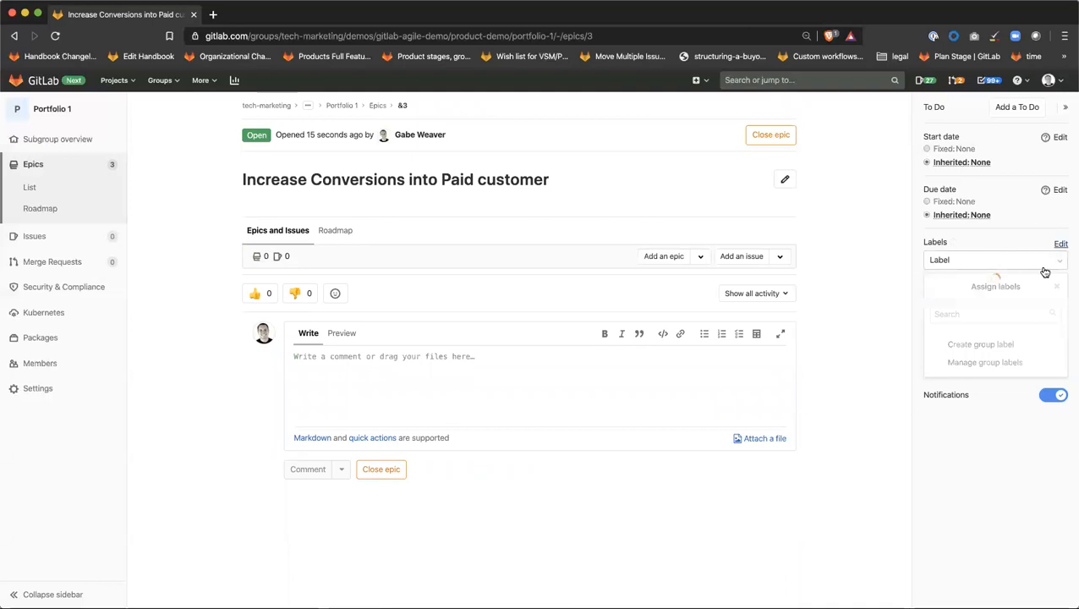
left_click(977, 356)
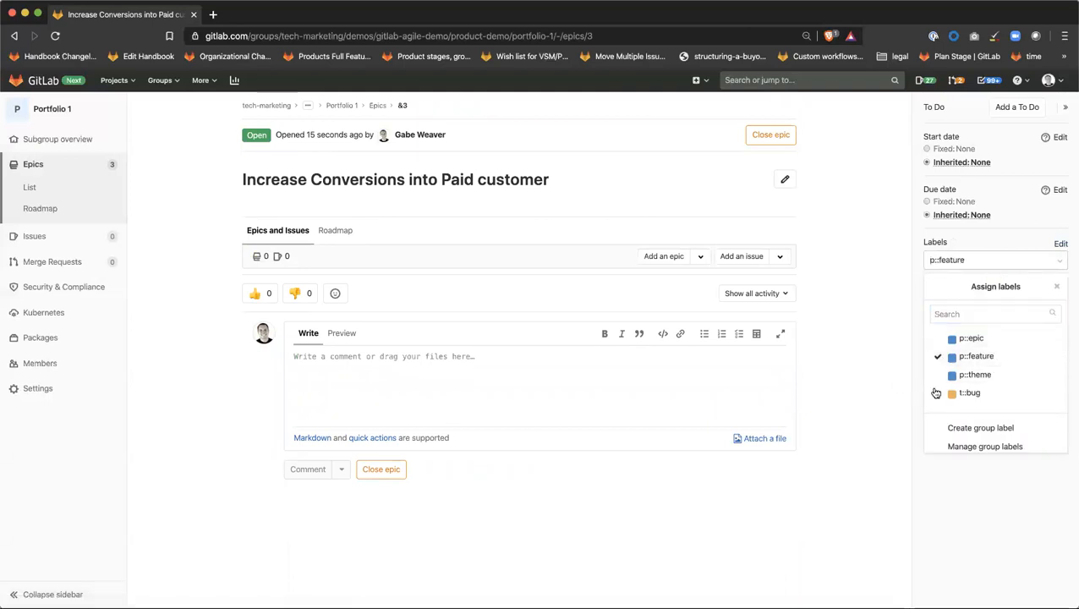
left_click(819, 269)
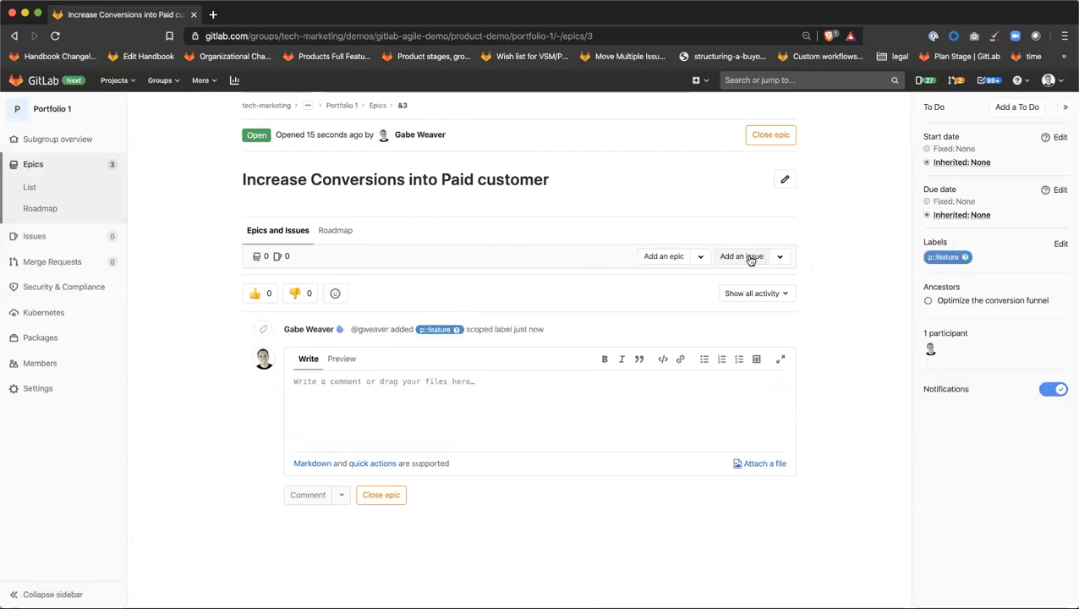
left_click(15, 36)
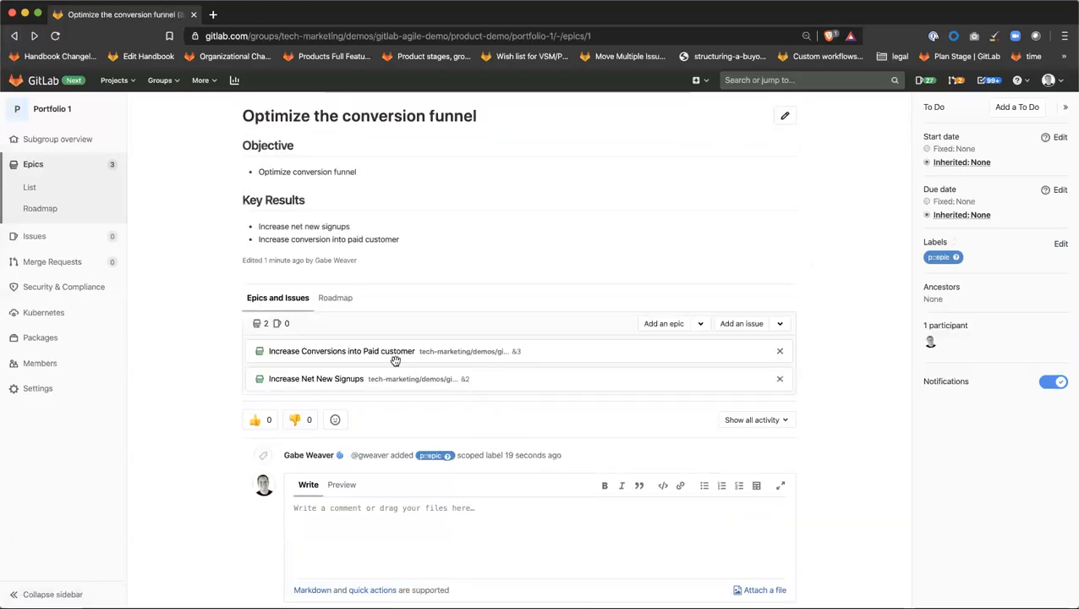
left_click(779, 323)
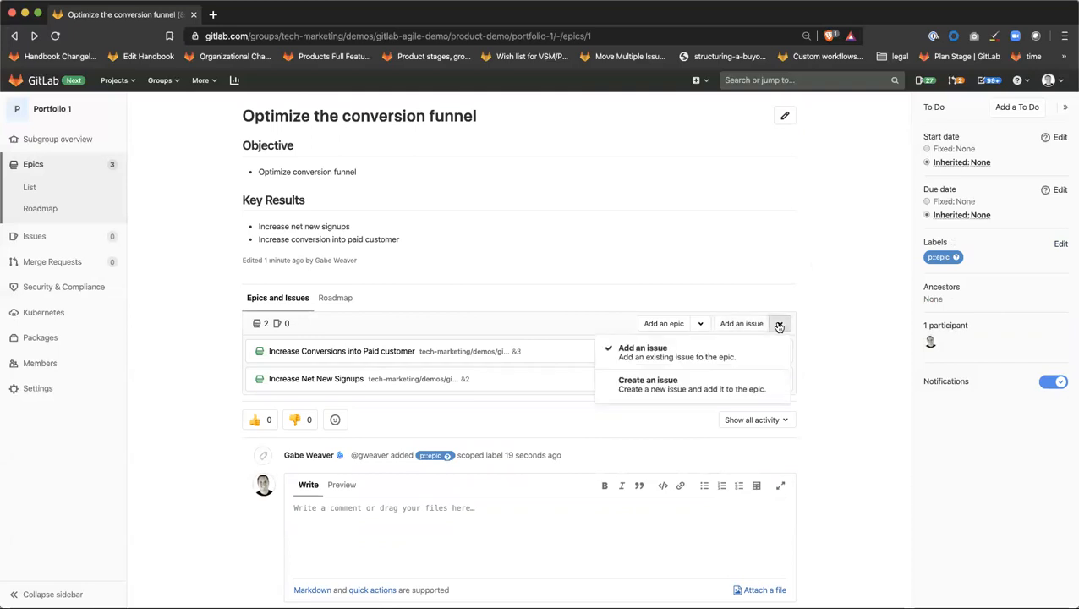
left_click(573, 296)
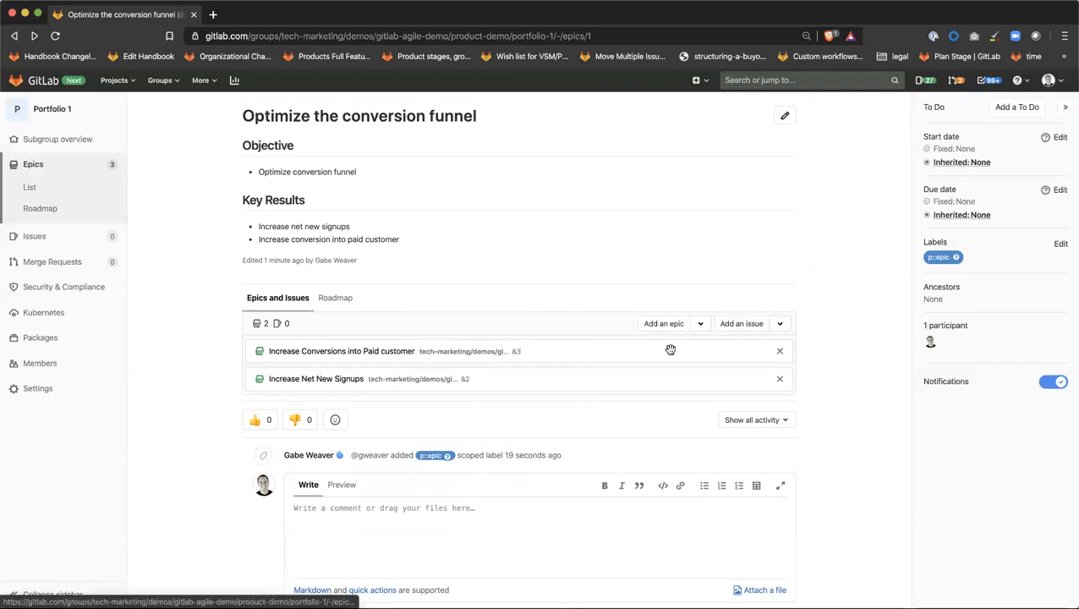
left_click(731, 326)
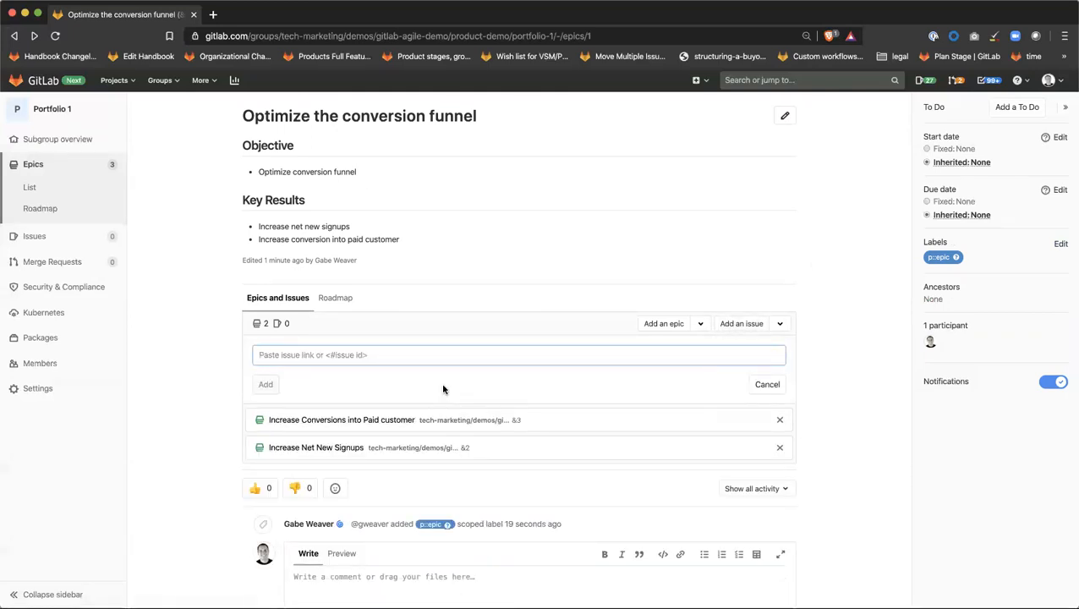
type("Run A")
key("BackSpace")
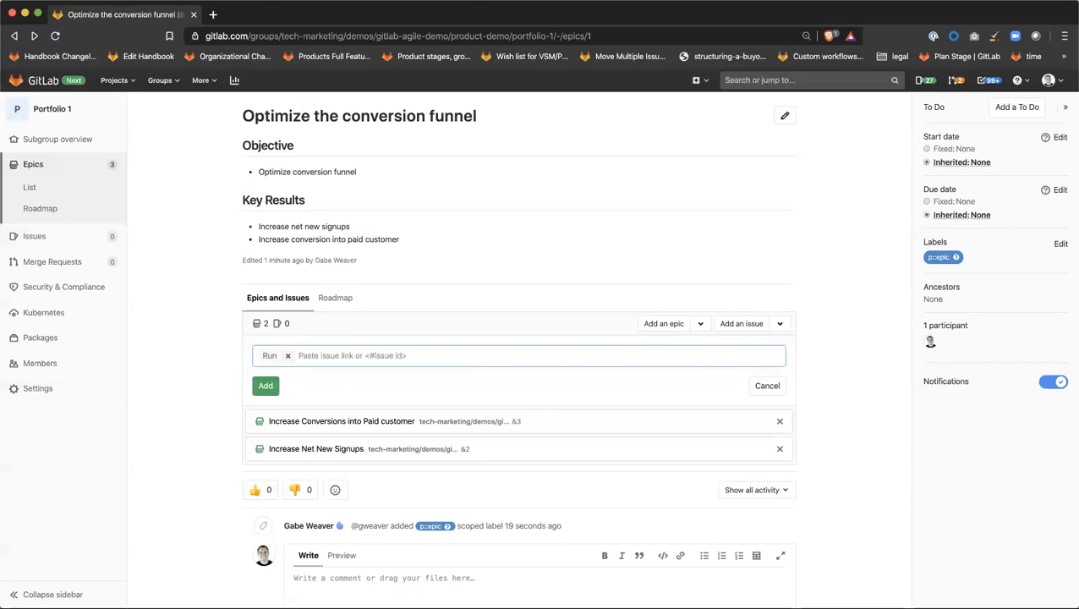
left_click(288, 355)
left_click(767, 384)
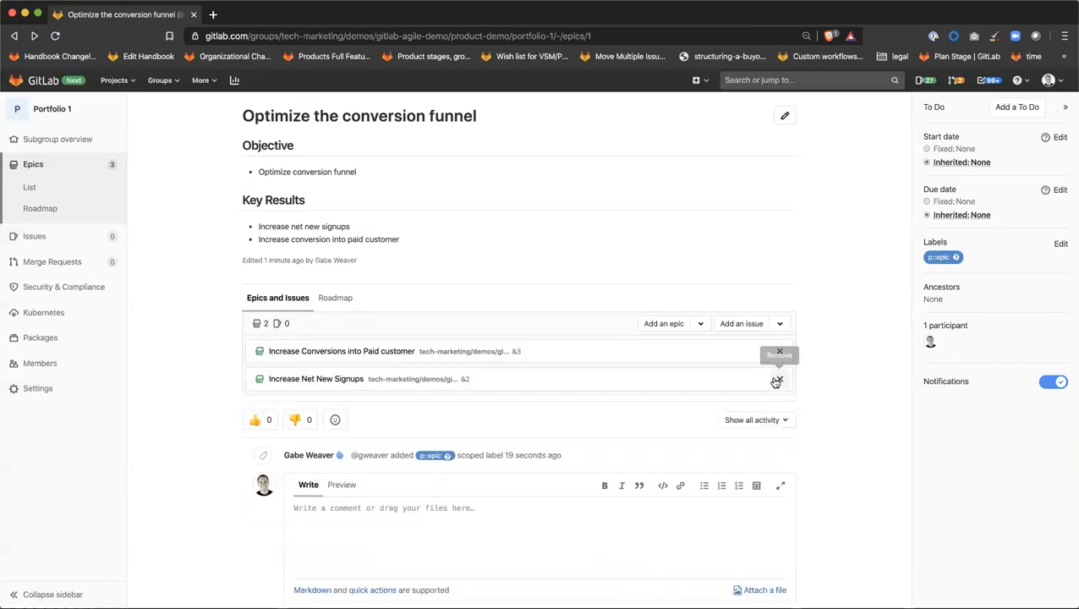
Step: Create an issue titled "Identify were things are breaking down in sign up flow" in the Web Client project under the "Optimize the conversion funnel" epic
left_click(782, 325)
left_click(714, 382)
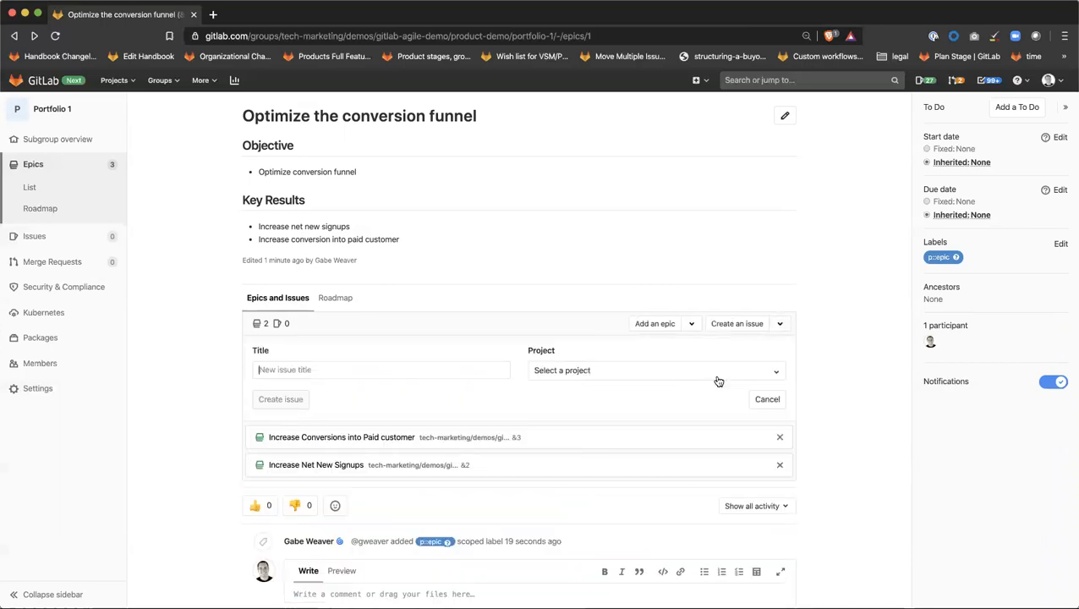
type("R")
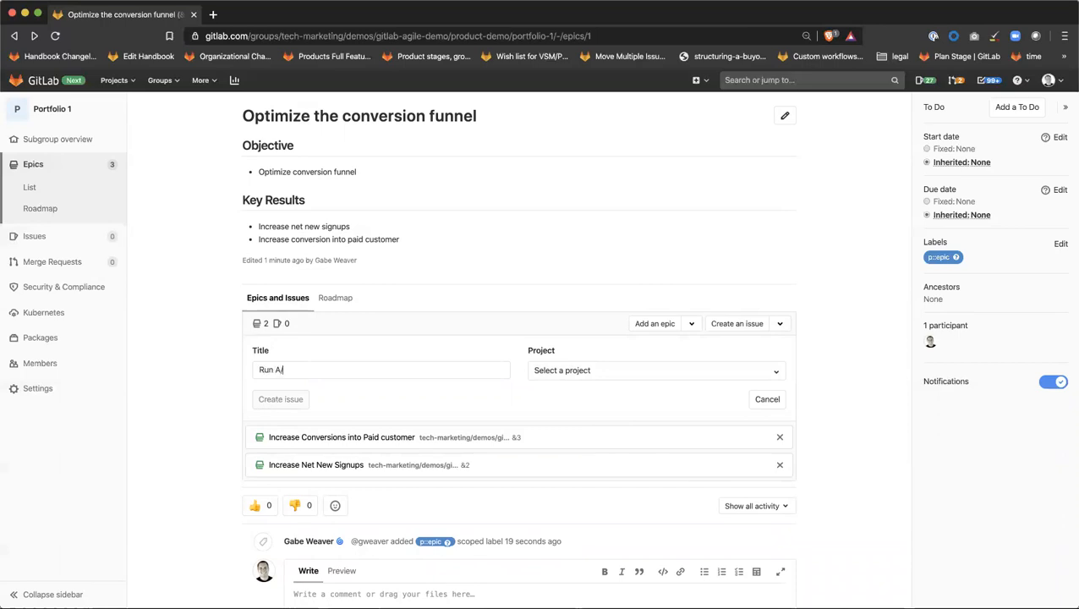
type("un")
key("BackSpace")
key("BackSpace")
key("BackSpace")
type("Iden")
type("breaking down in sign up flow")
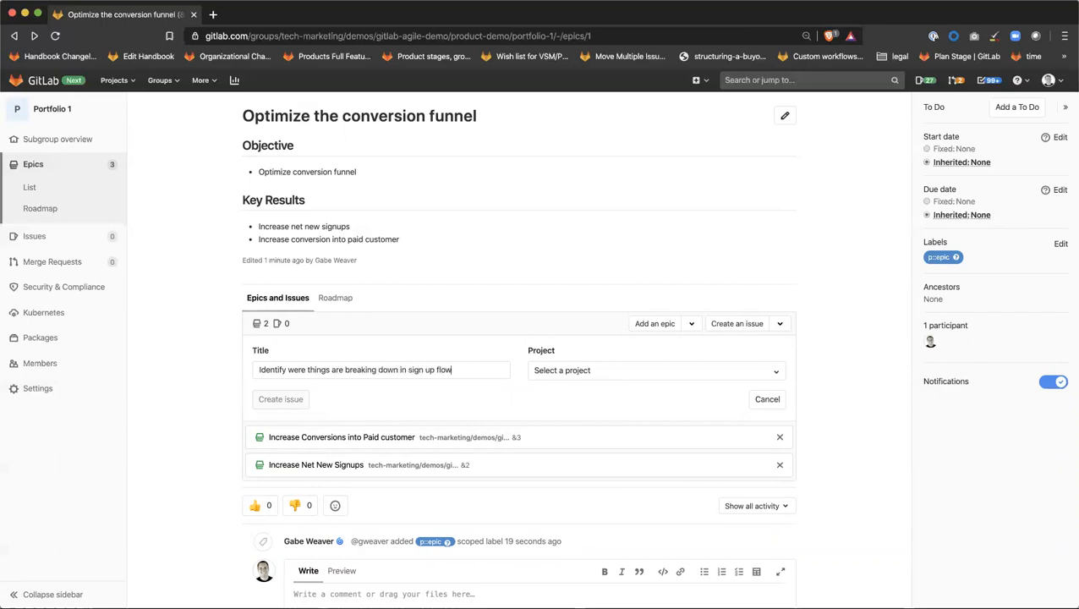
left_click(590, 372)
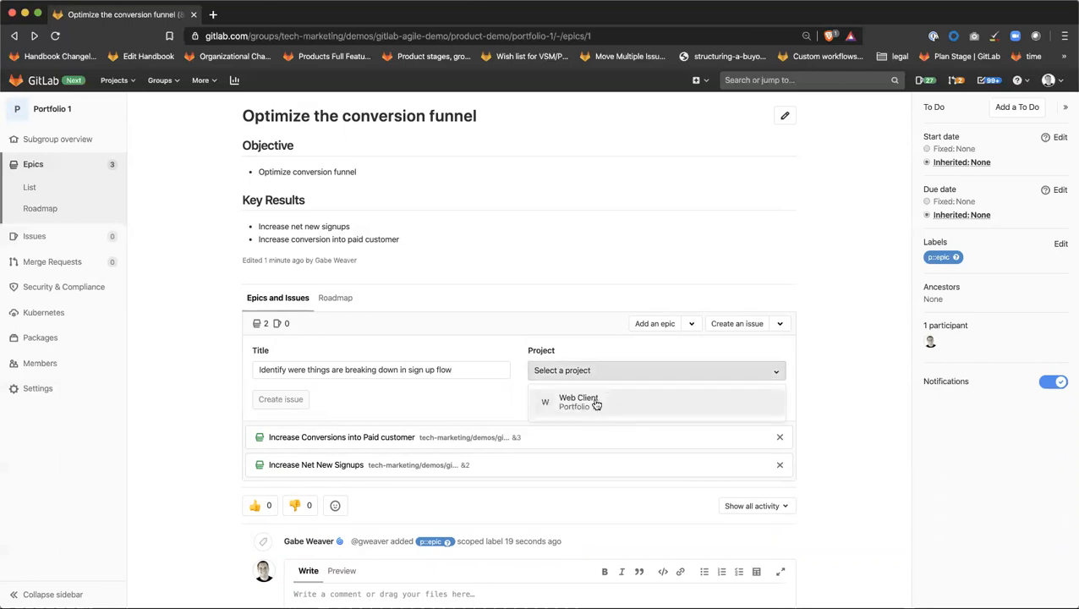
left_click(594, 402)
left_click(274, 399)
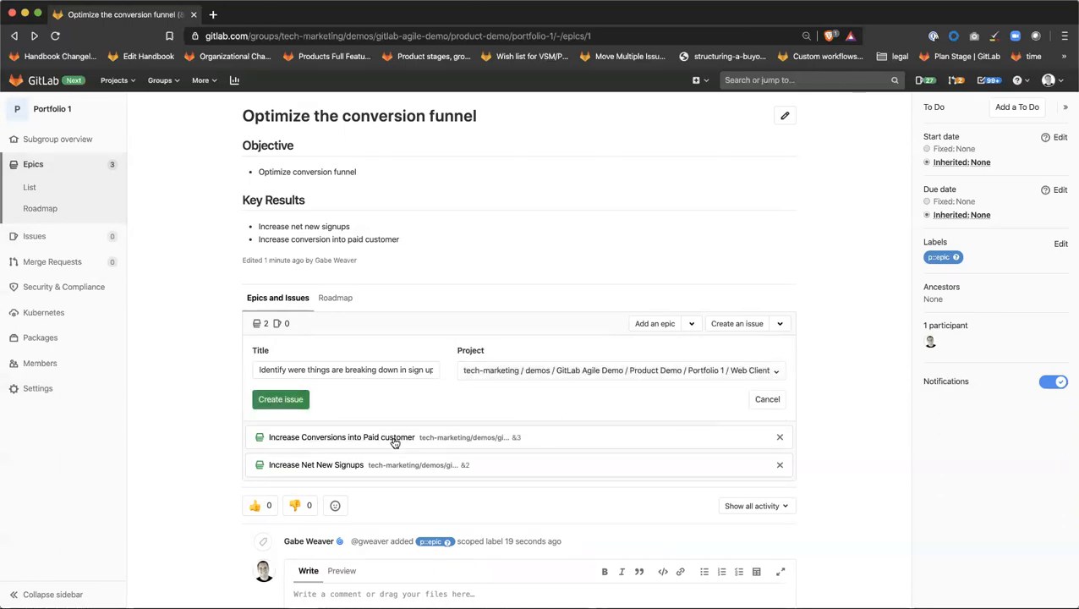
scroll(406, 421, "down", 1)
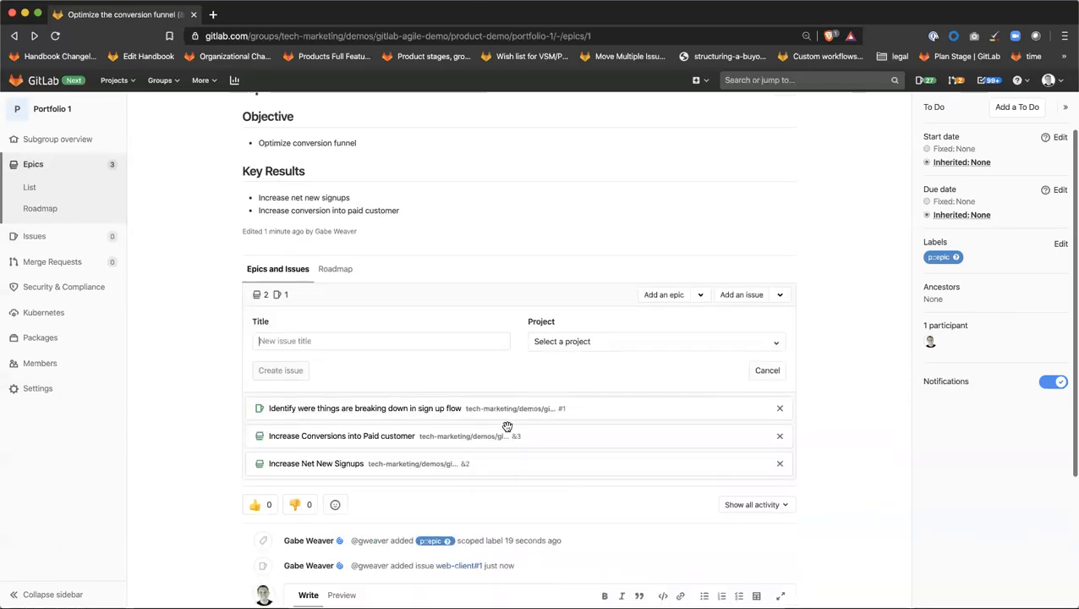
Step: Close the empty new-issue form and copy the link of the issue "Identify were things are breaking down in sign up flow"
mouse_move(593, 409)
left_mouse_down()
mouse_move(625, 414)
mouse_move(596, 424)
mouse_move(609, 428)
mouse_move(594, 416)
left_mouse_up()
left_click(766, 370)
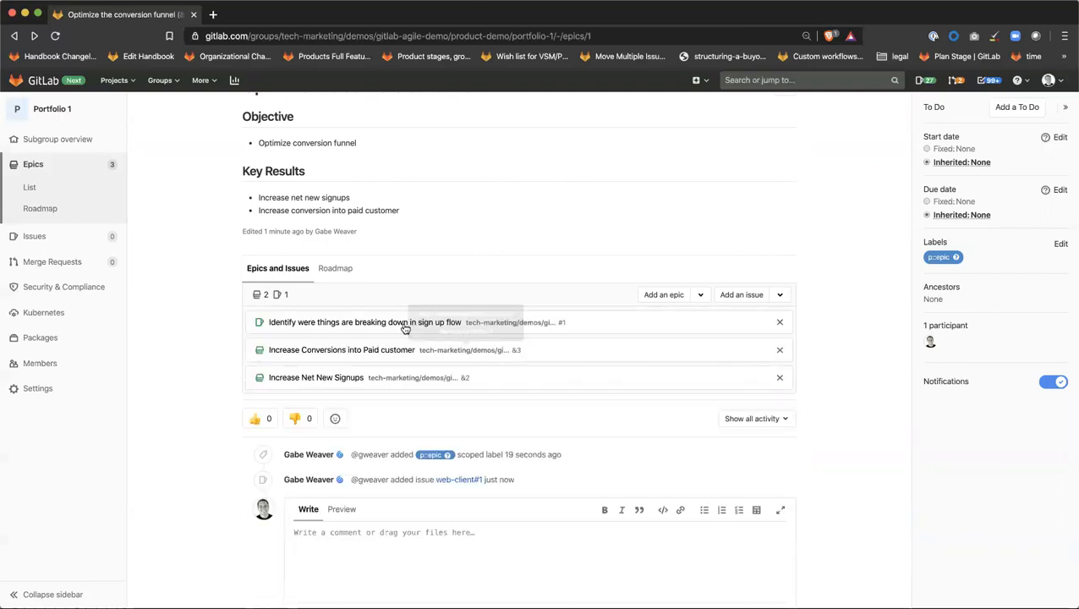
mouse_move(637, 325)
left_mouse_down()
mouse_move(642, 351)
mouse_move(640, 340)
left_mouse_up()
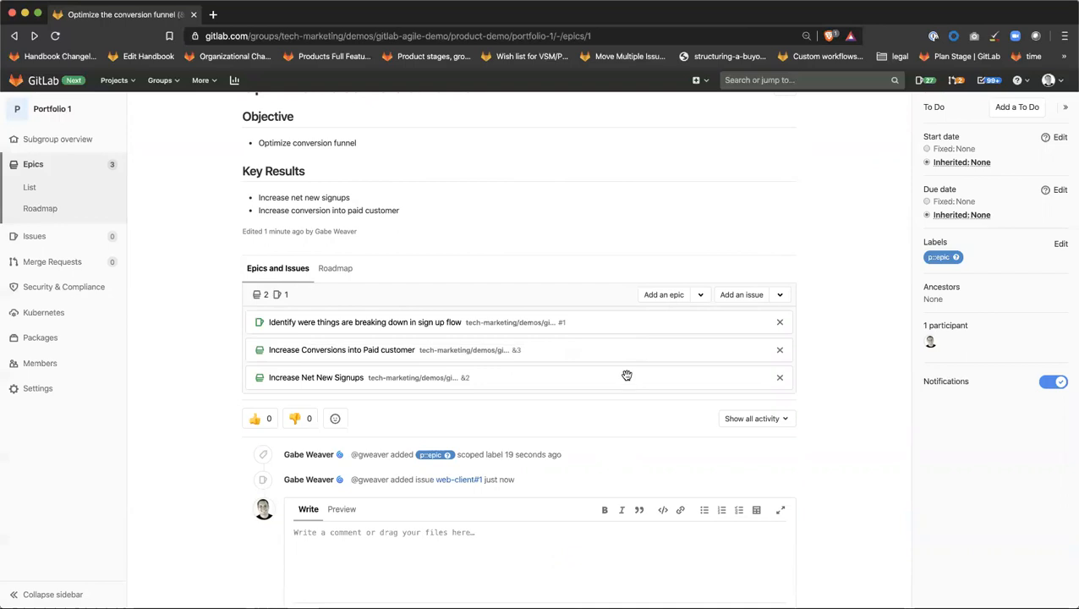
right_click(371, 324)
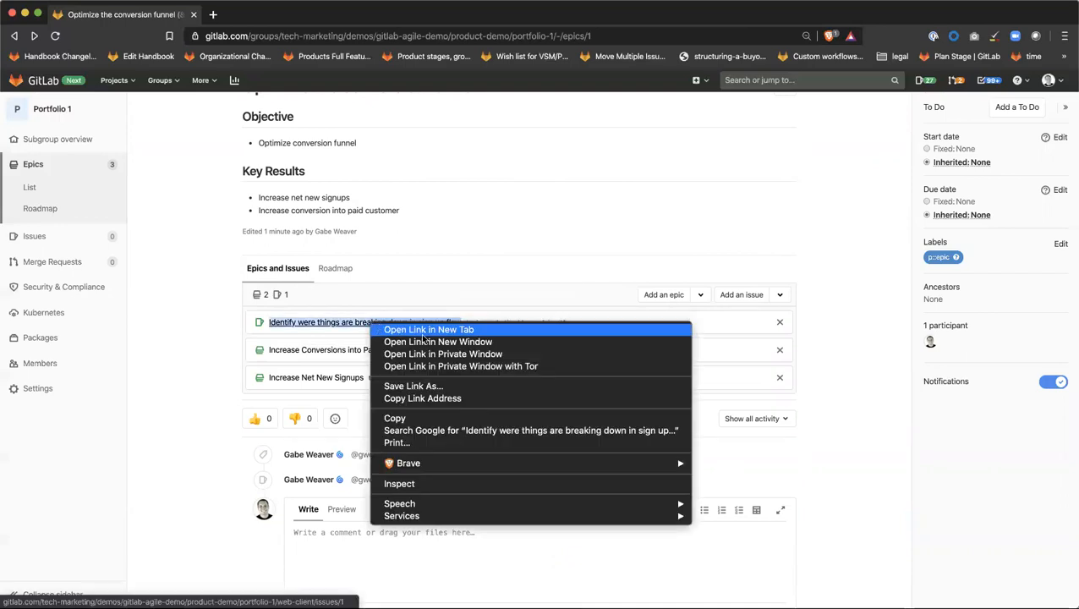
left_click(422, 397)
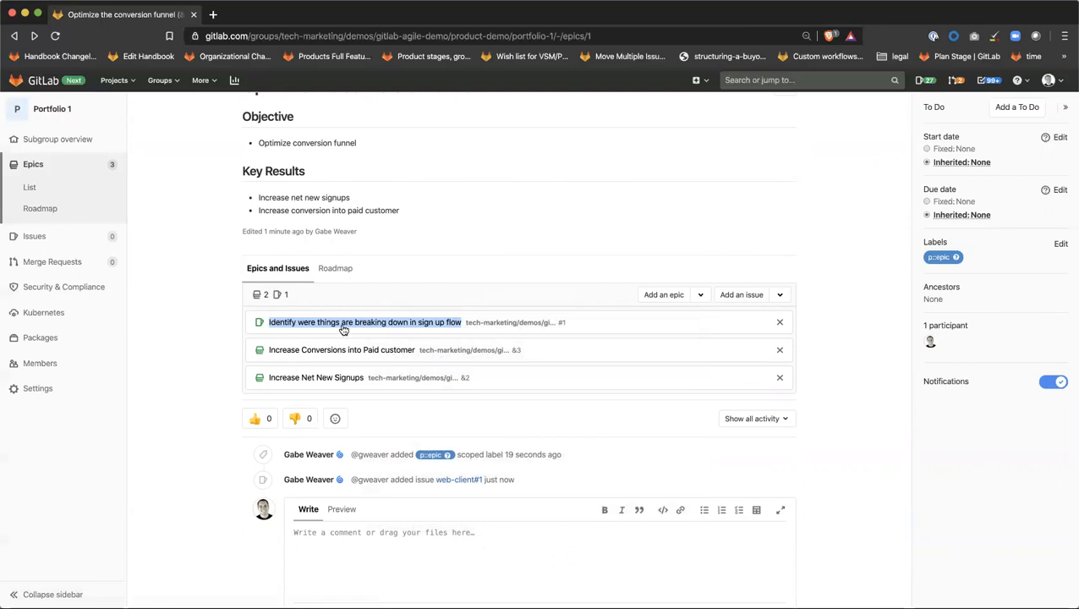
left_click(419, 351)
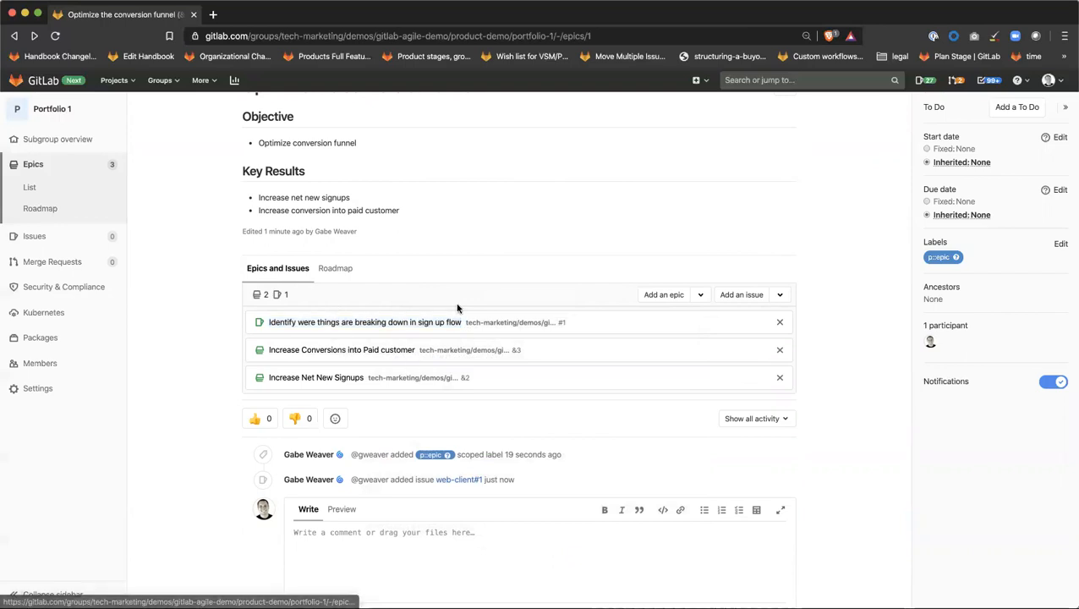
Step: Add the issue with the copied link to the child epic "Increase Net New Signups"
left_click(331, 379)
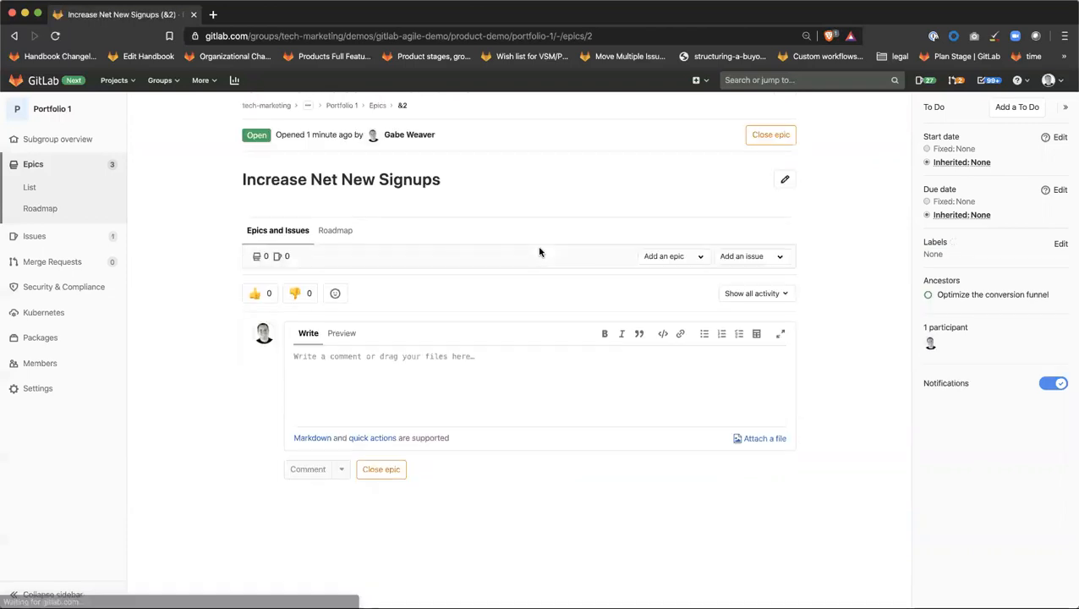
left_click(725, 257)
key("super+v")
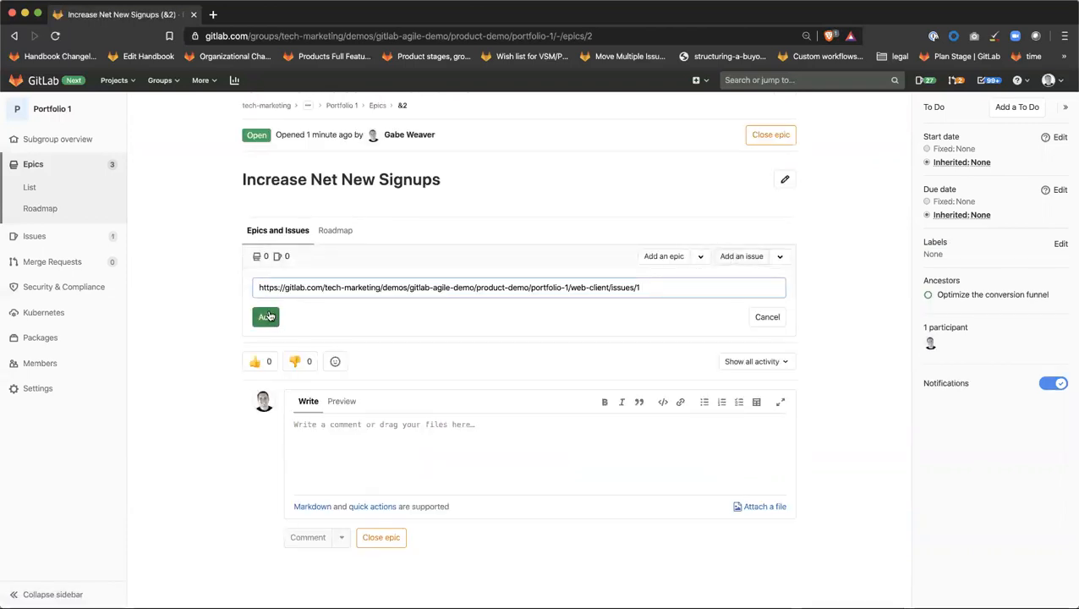
left_click(266, 317)
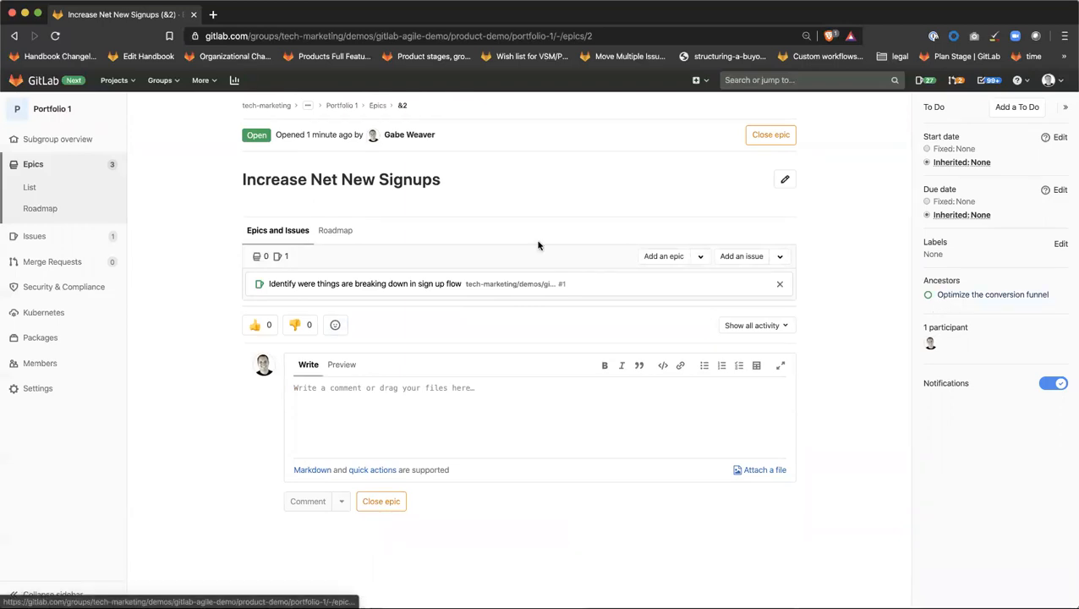
Step: Return to the parent epic "Optimize the conversion funnel" and expand its child epic "Increase Net New Signups" to examine the nesting
left_click(994, 294)
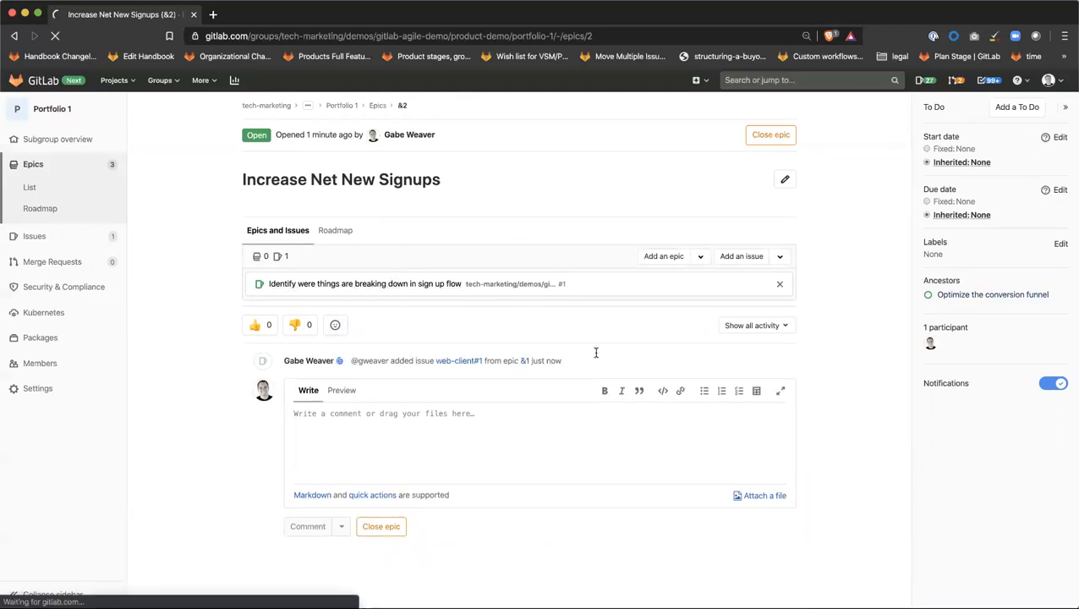
scroll(477, 308, "down", 2)
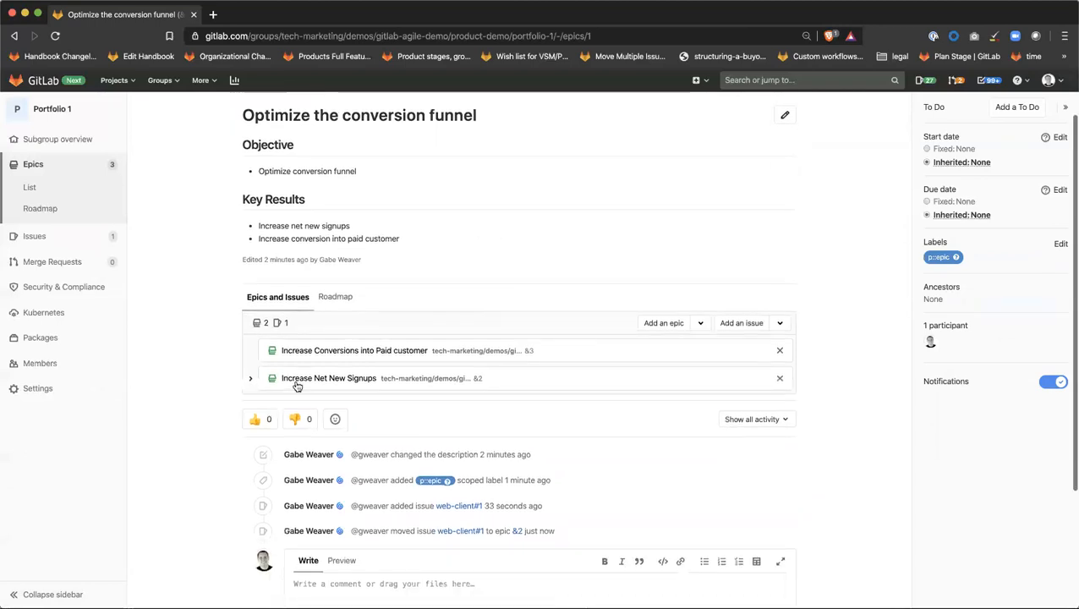
left_click(251, 383)
scroll(376, 409, "down", 1)
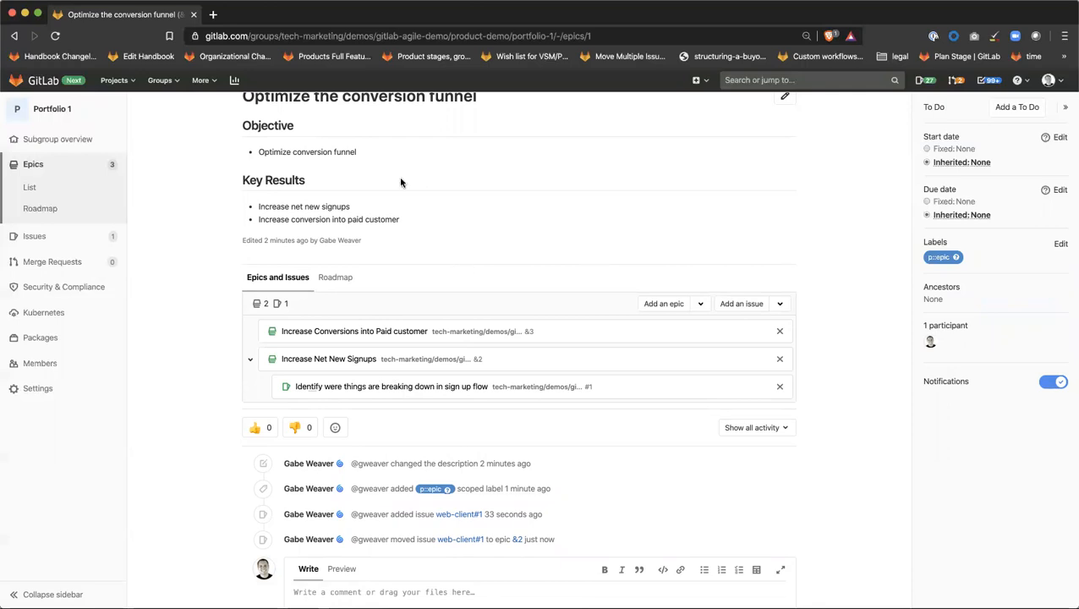
Step: Copy the URL of "Optimize the conversion funnel" and open the Product Demo group's epic "Increase adoption rates of customers in our target markets"
left_click(394, 35)
key("Return")
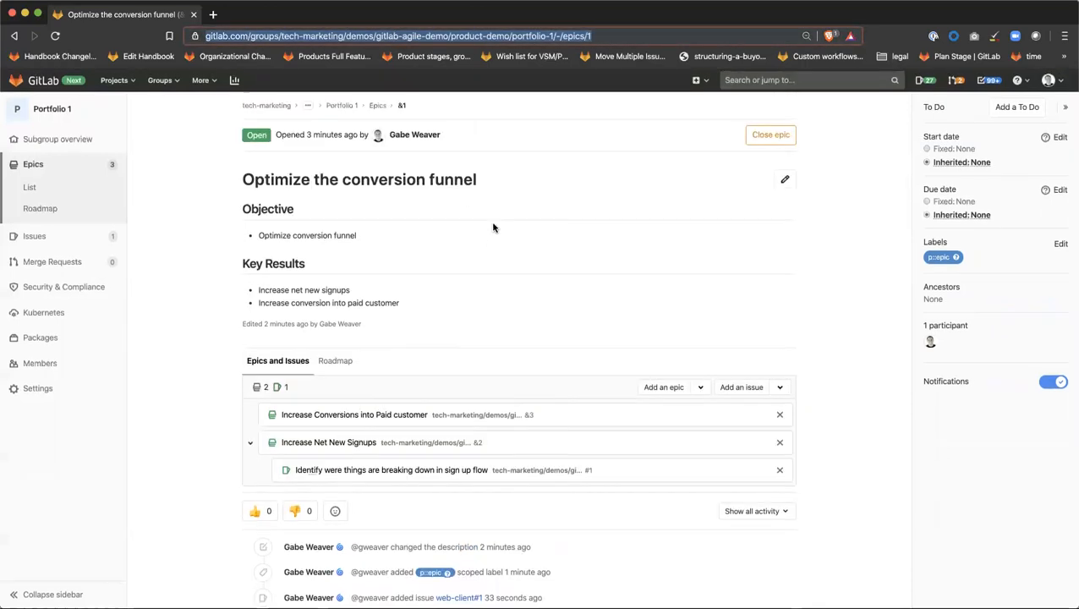
left_click(307, 104)
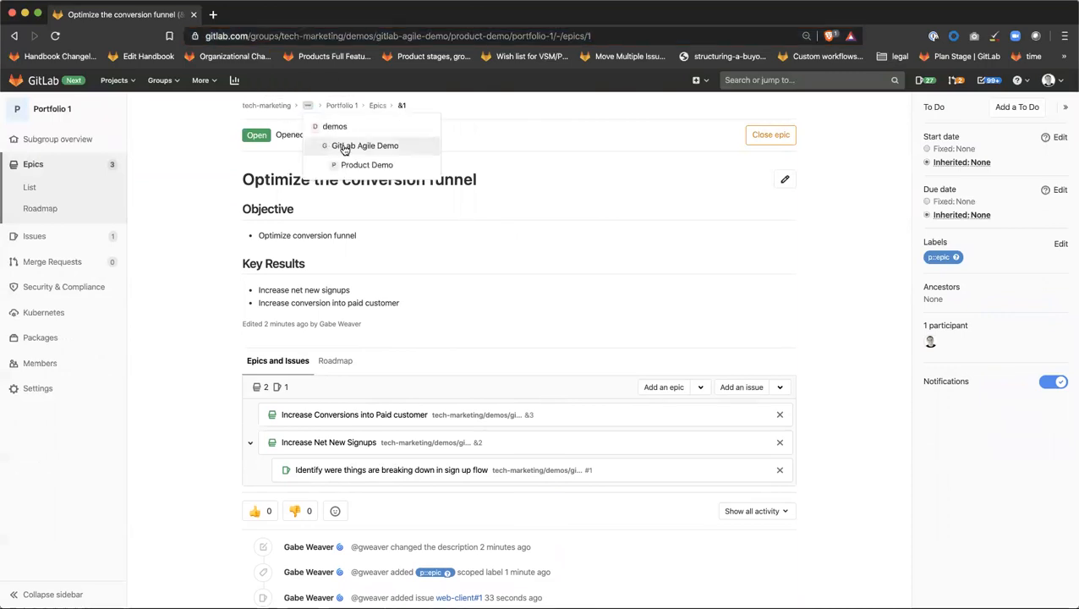
left_click(349, 163)
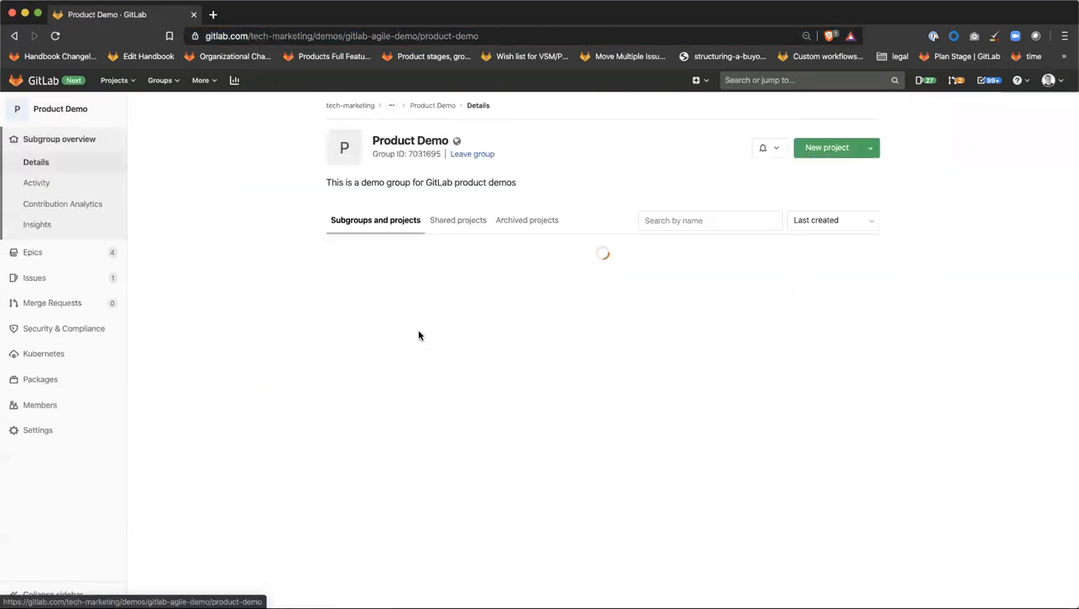
mouse_move(70, 249)
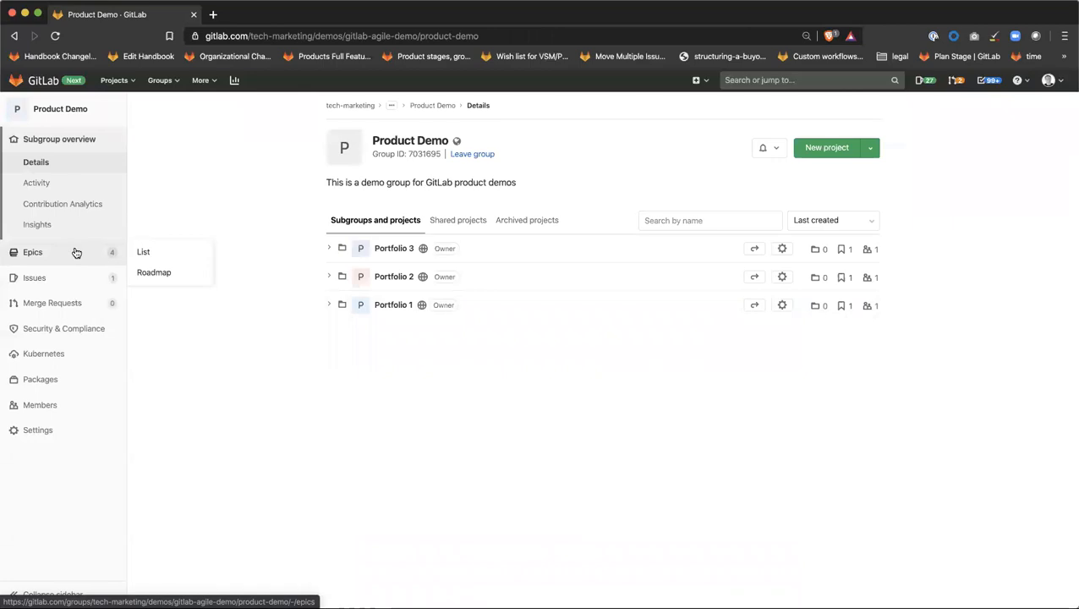
left_click(145, 251)
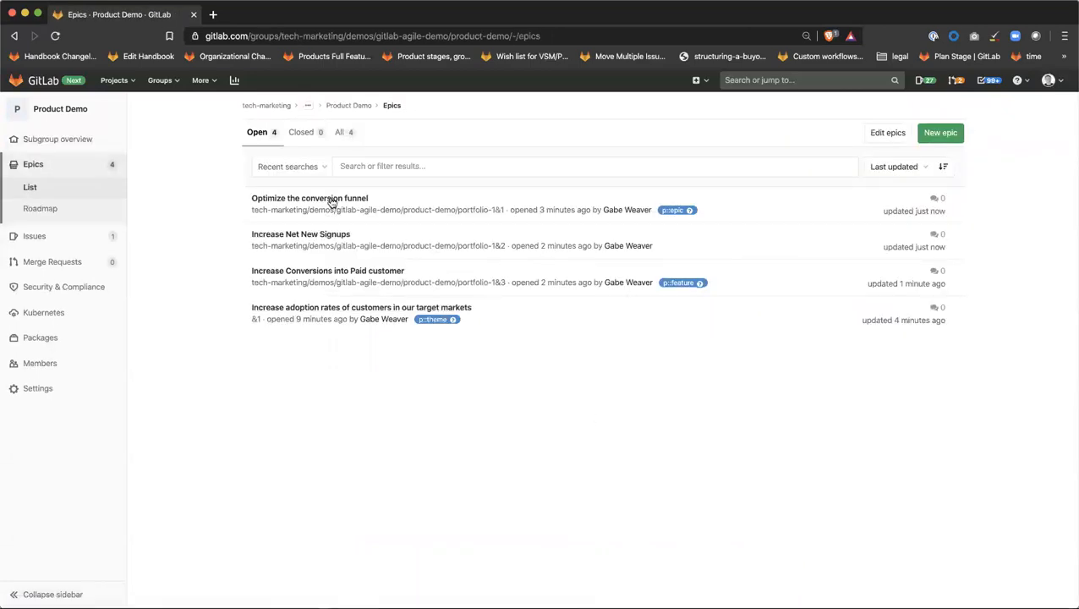
left_click(328, 309)
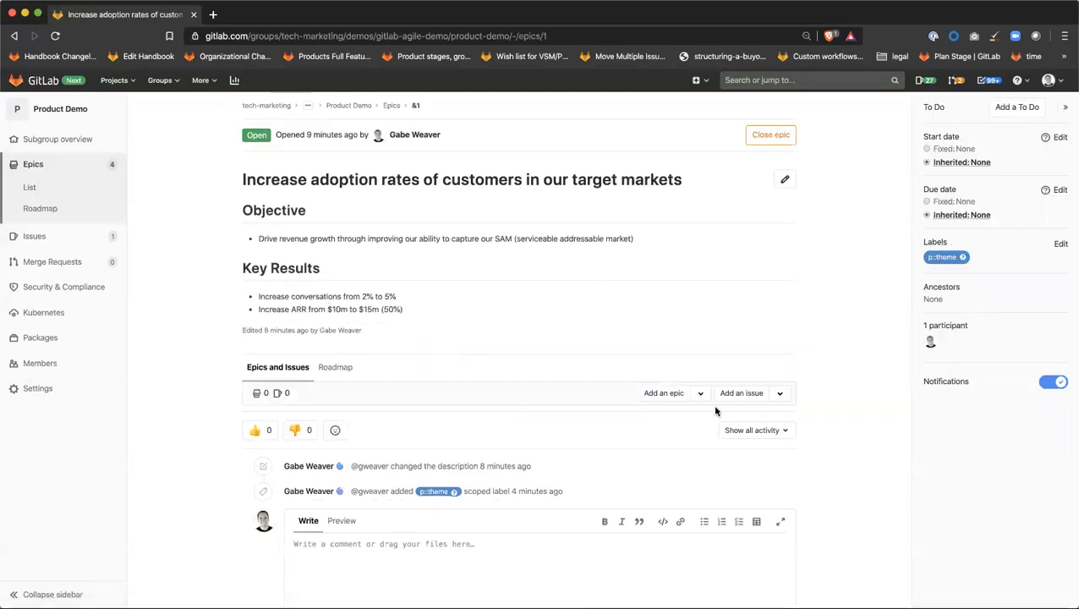
Step: Add the epic with the copied URL as a child of "Increase adoption rates of customers in our target markets"
left_click(656, 392)
key("ctrl+v")
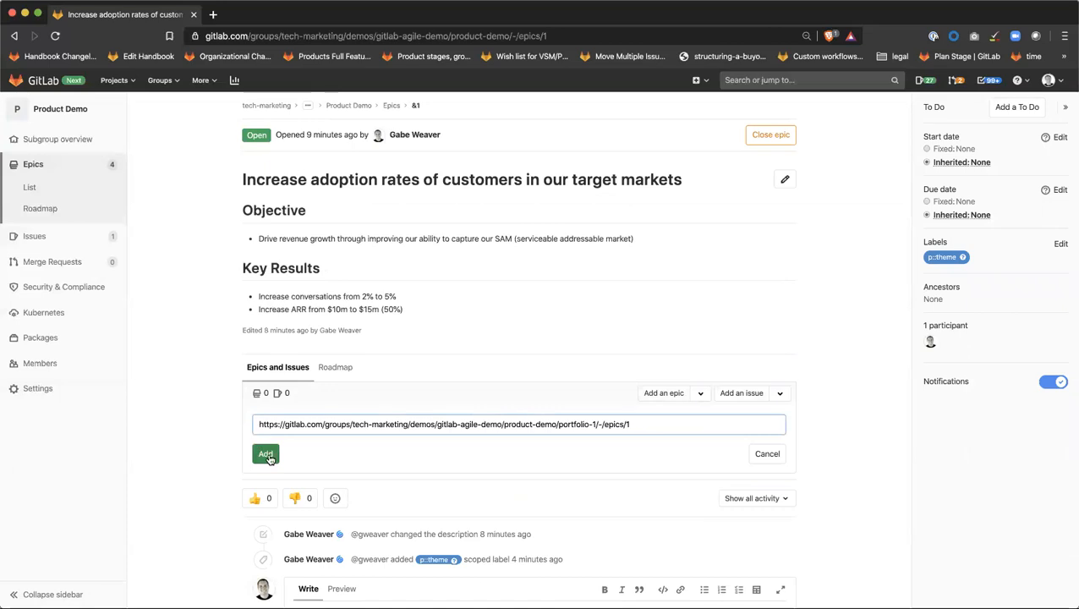
left_click(265, 453)
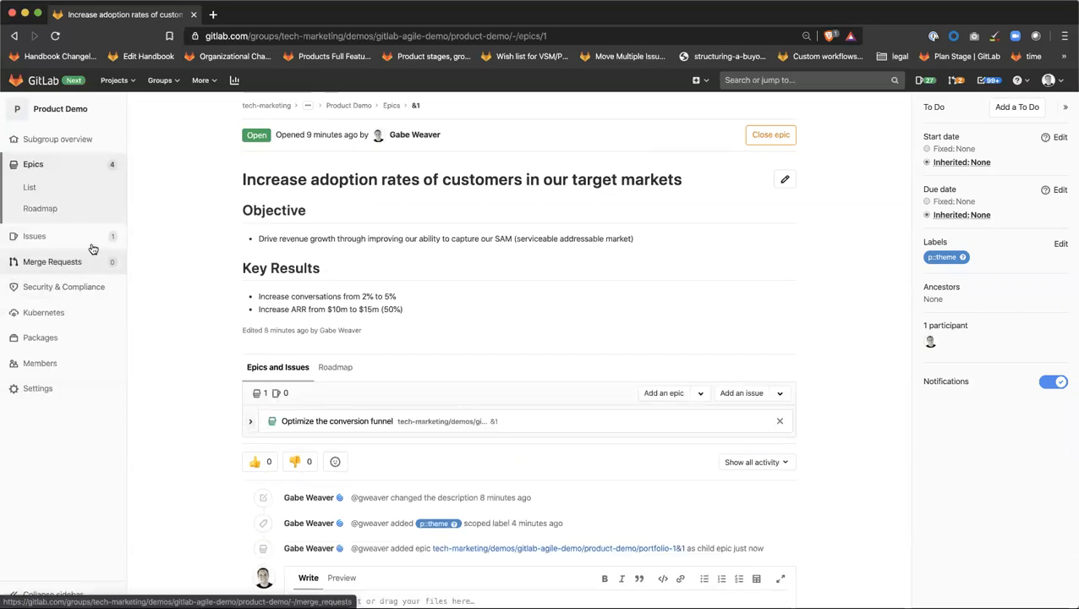
Step: Assign the p::feature label to the epic "Increase Net New Signups" in a separate browser tab and close that tab
left_click(88, 166)
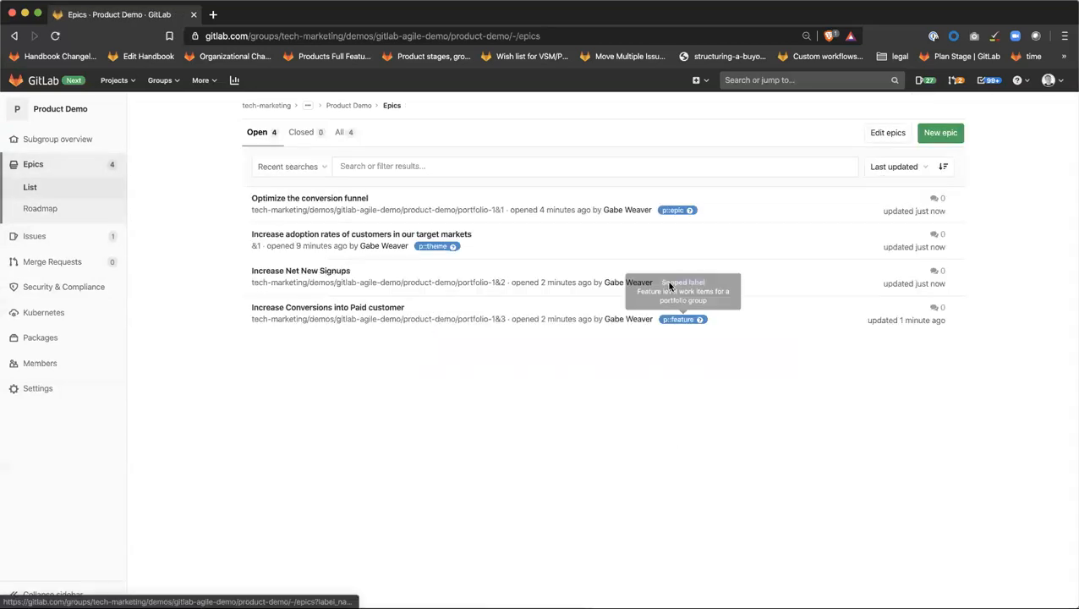
right_click(292, 268)
left_click(348, 272)
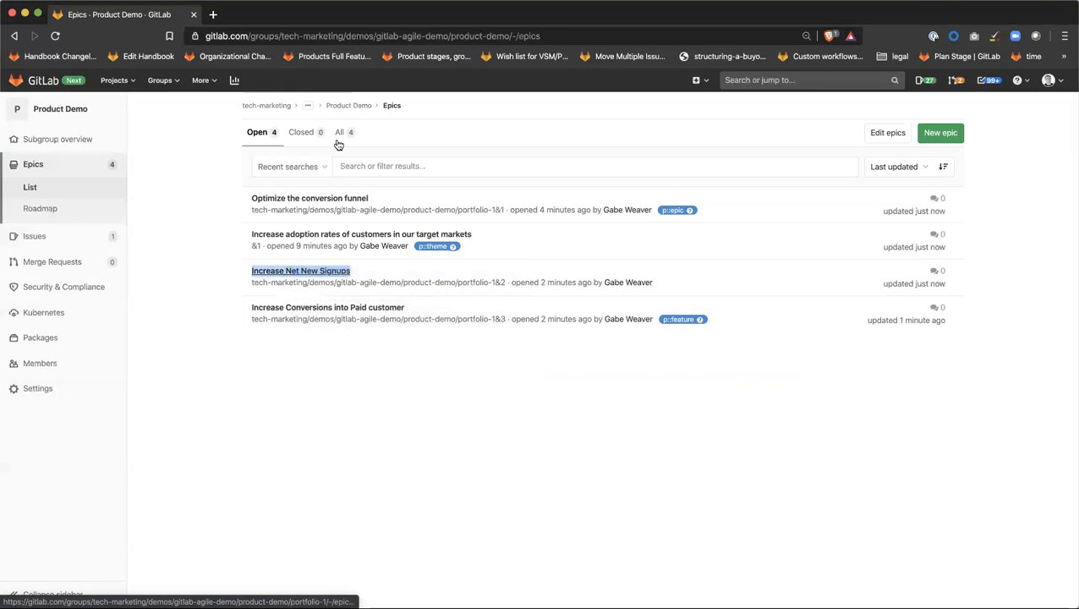
left_click(254, 14)
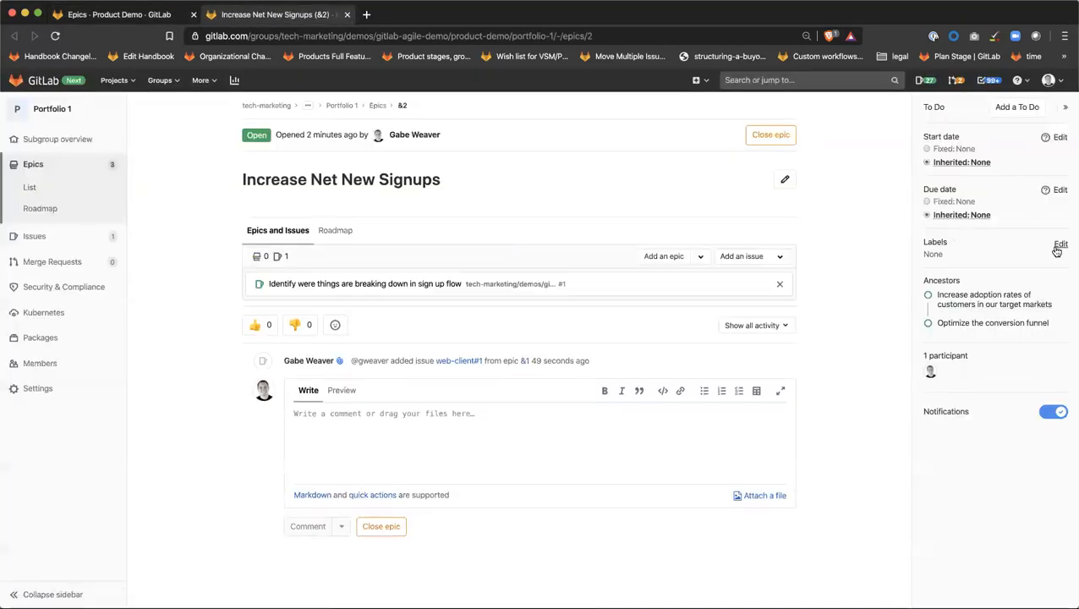
left_click(1060, 245)
left_click(987, 356)
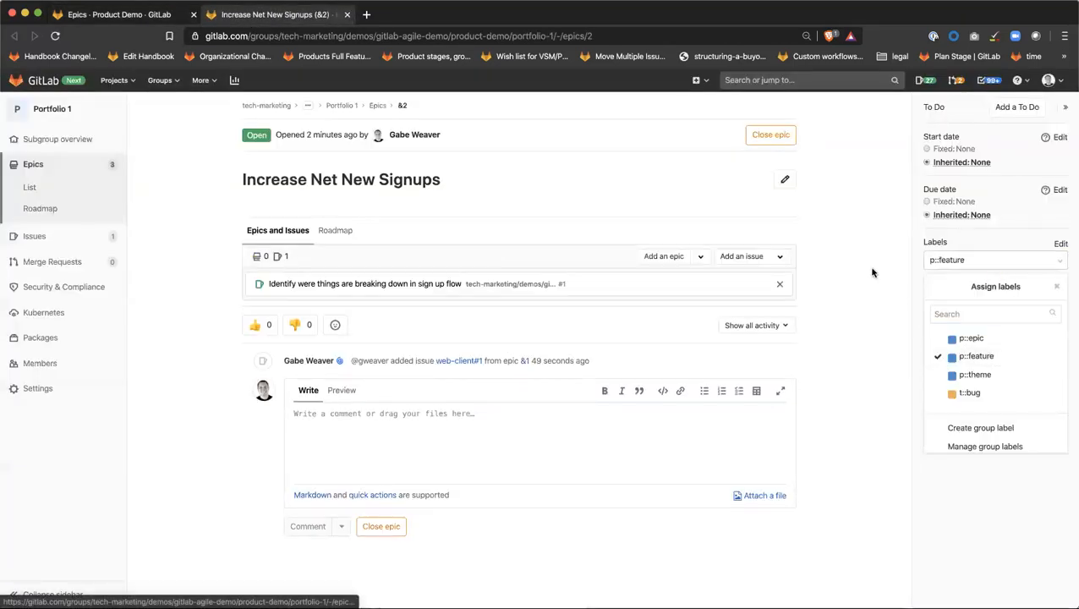
left_click(876, 272)
left_click(347, 15)
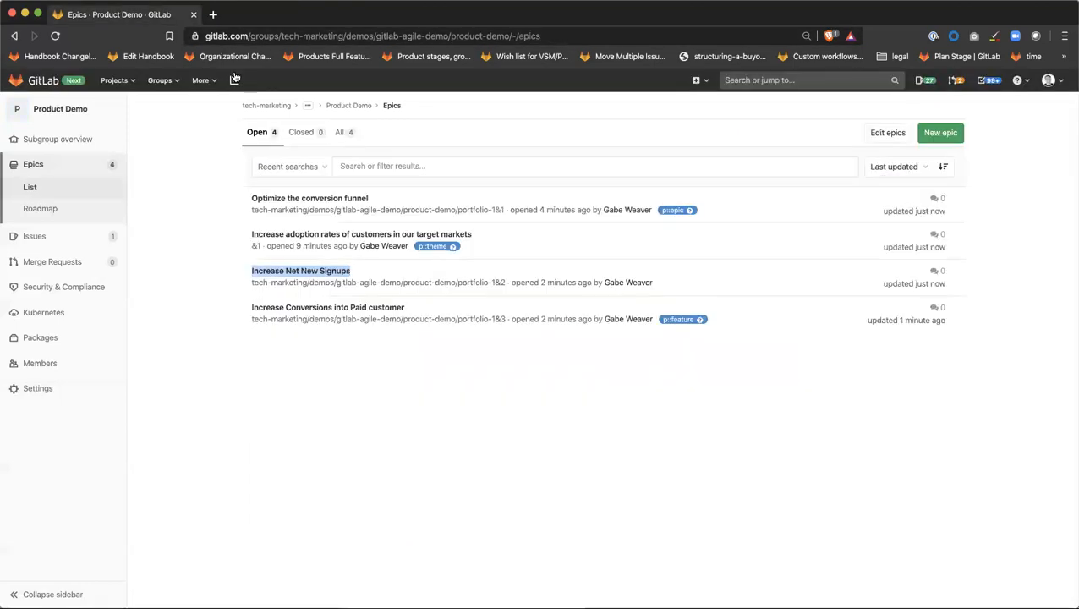
Step: Refresh the Product Demo epics list and check the group's epic roadmap before returning to the list
key("super+r")
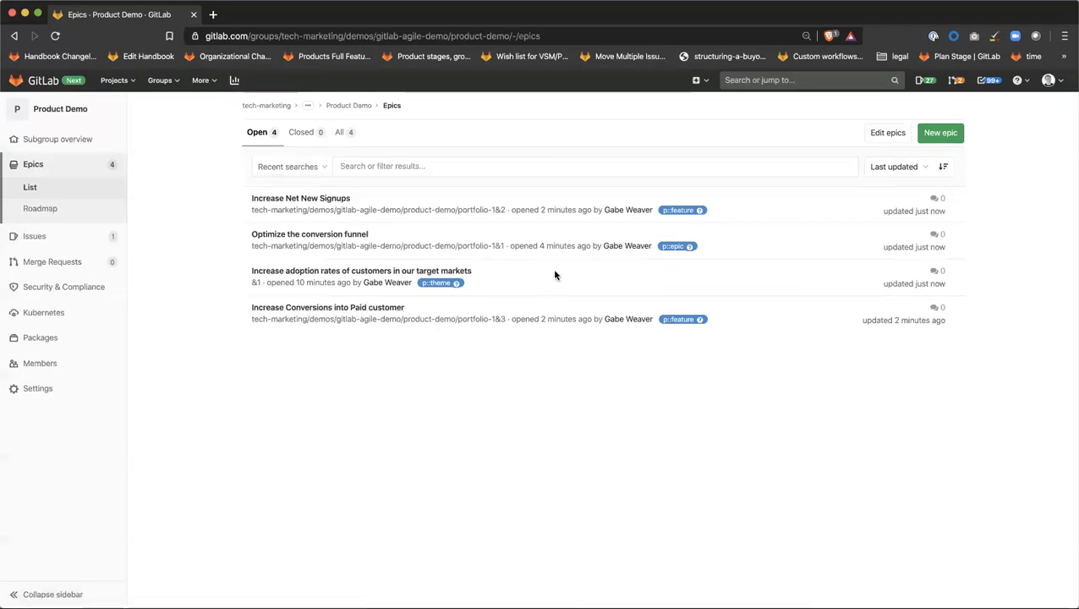
left_click(60, 210)
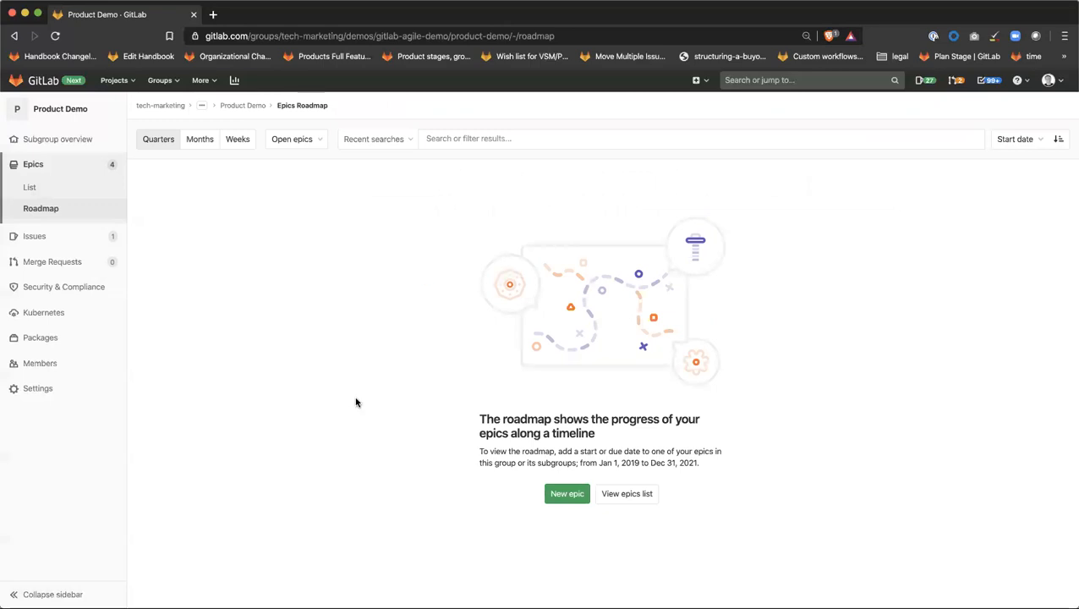
left_click(60, 189)
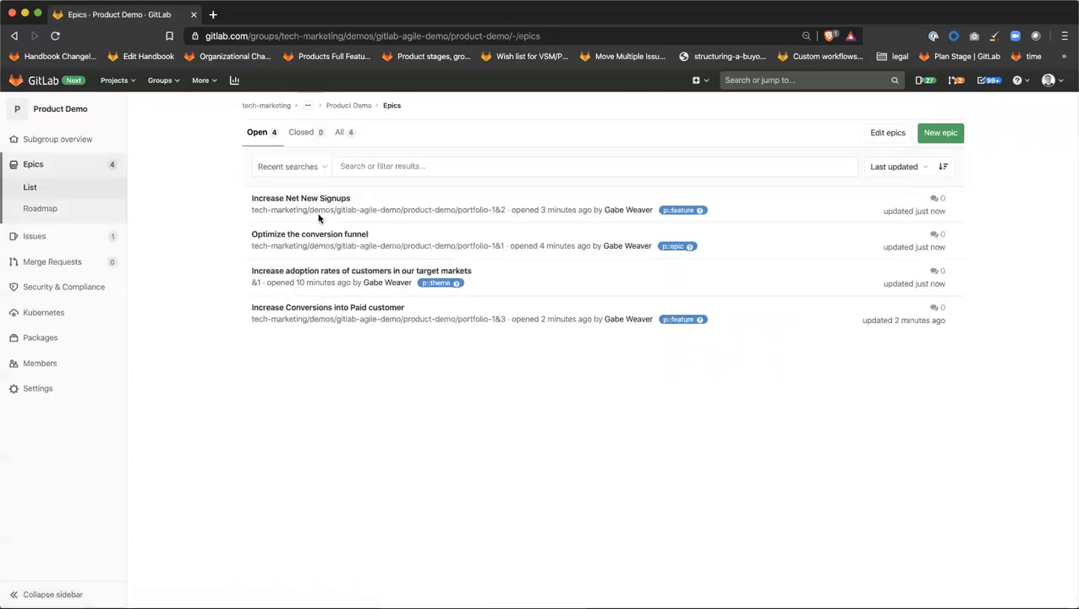
Step: Open the epic "Increase adoption rates of customers in our target markets" and set its fixed start date to Jan 27, 2020
left_click(320, 272)
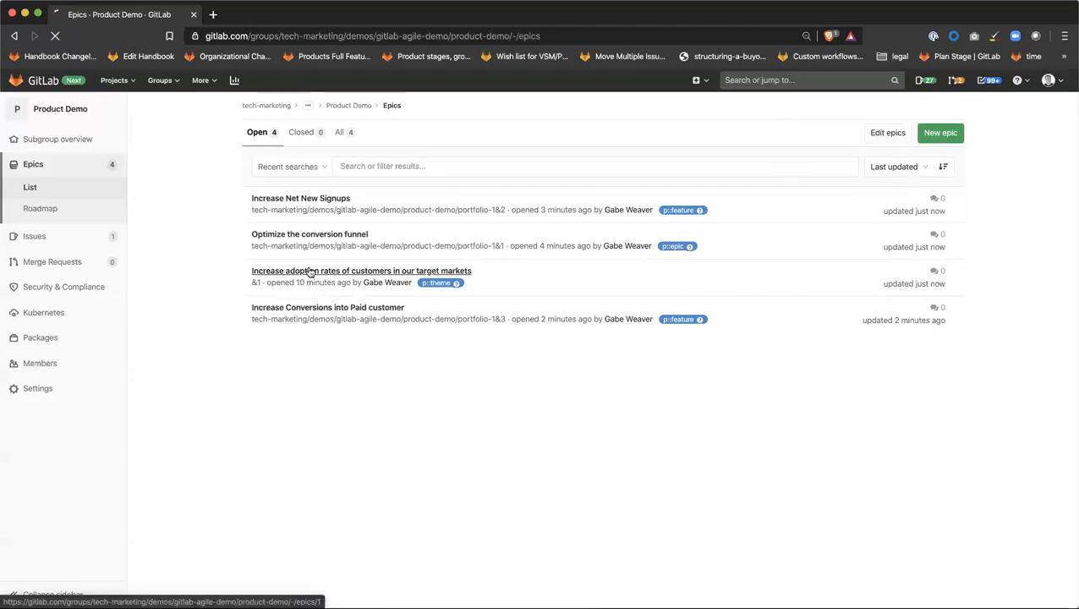
left_click(927, 149)
left_click(1059, 138)
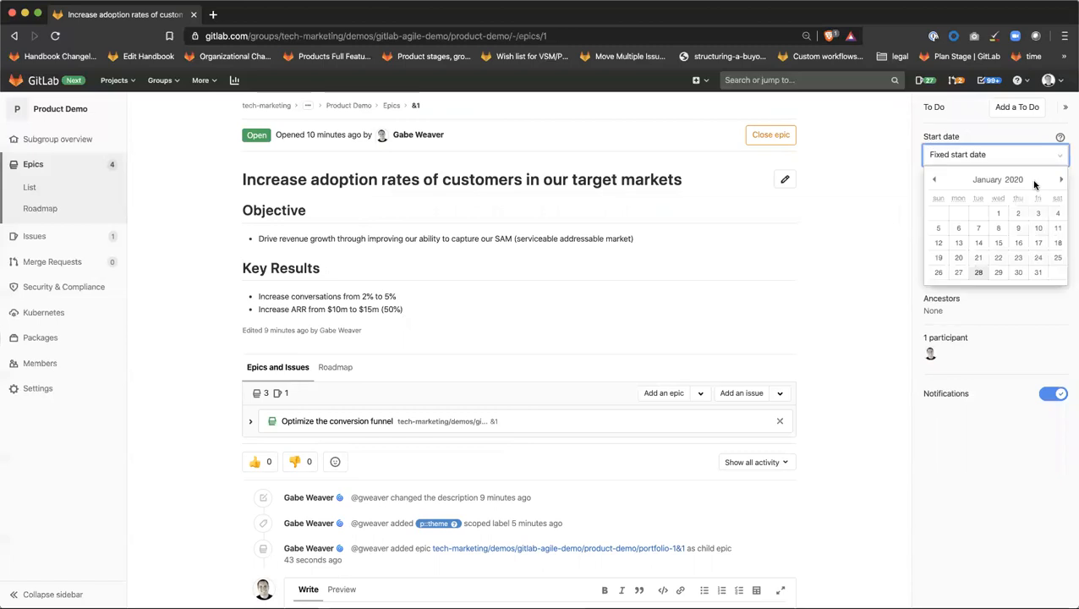
left_click(957, 271)
Step: Set the epic's fixed due date to Mar 31, 2020
left_click(1060, 190)
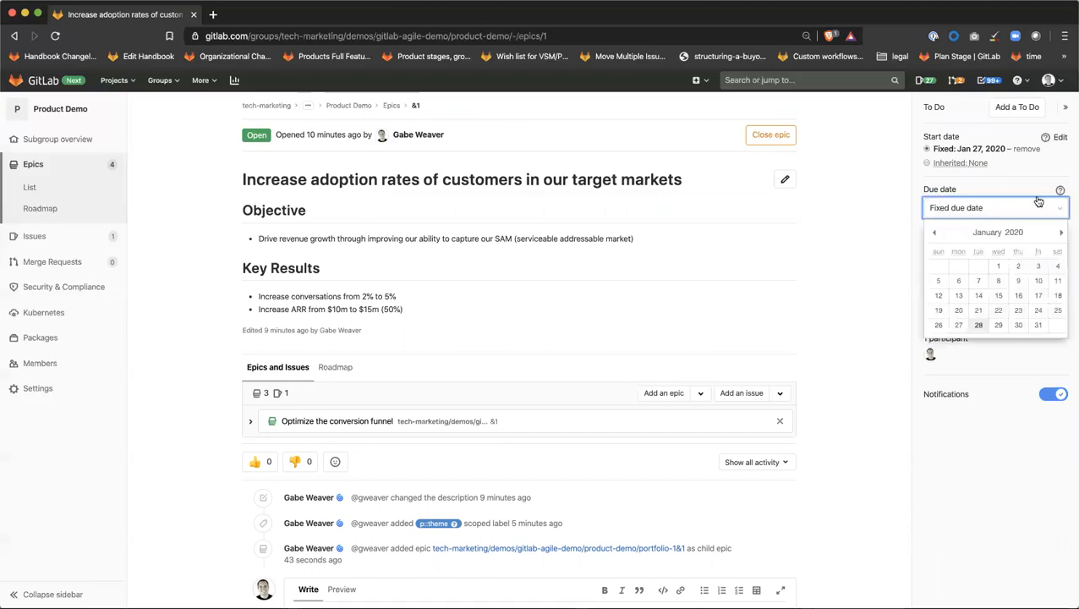
left_click(1061, 234)
left_click(1061, 234)
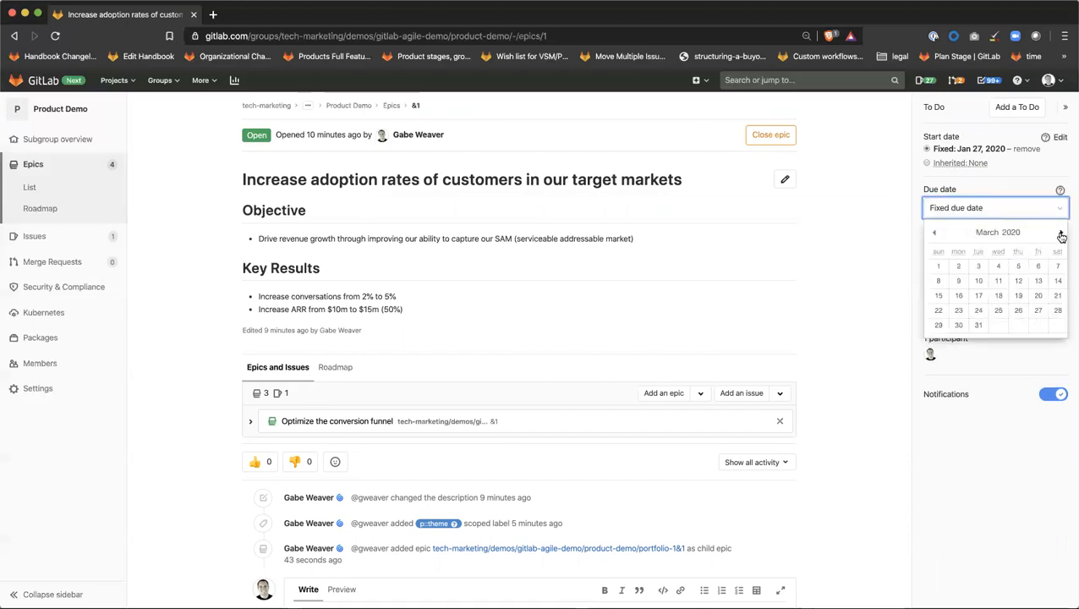
left_click(978, 326)
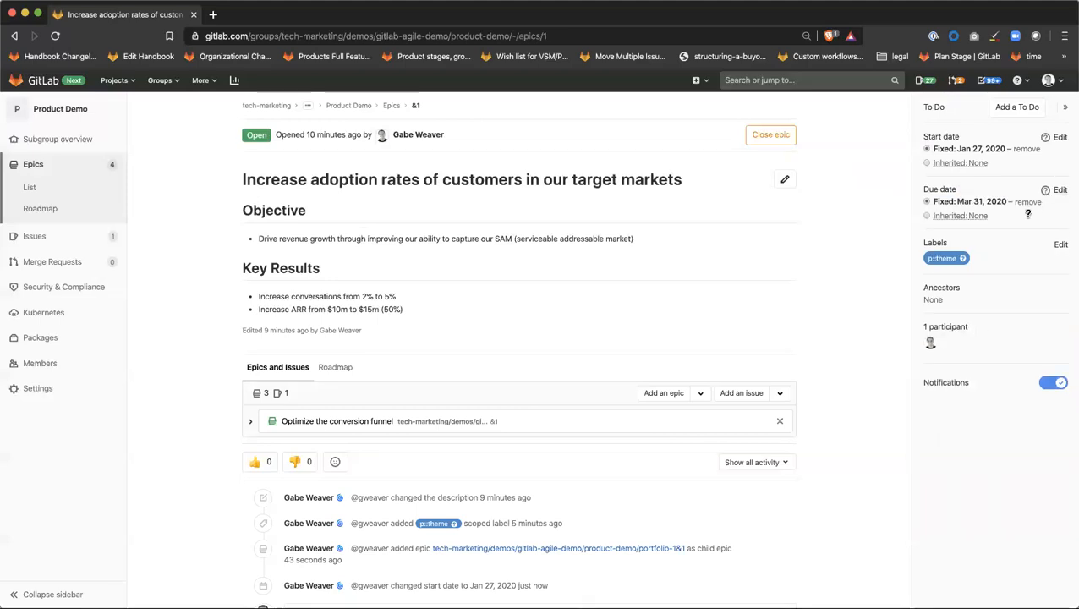
Step: Change the epic's fixed start date to Jan 1, 2020 and open the group's epic roadmap
left_click(1059, 138)
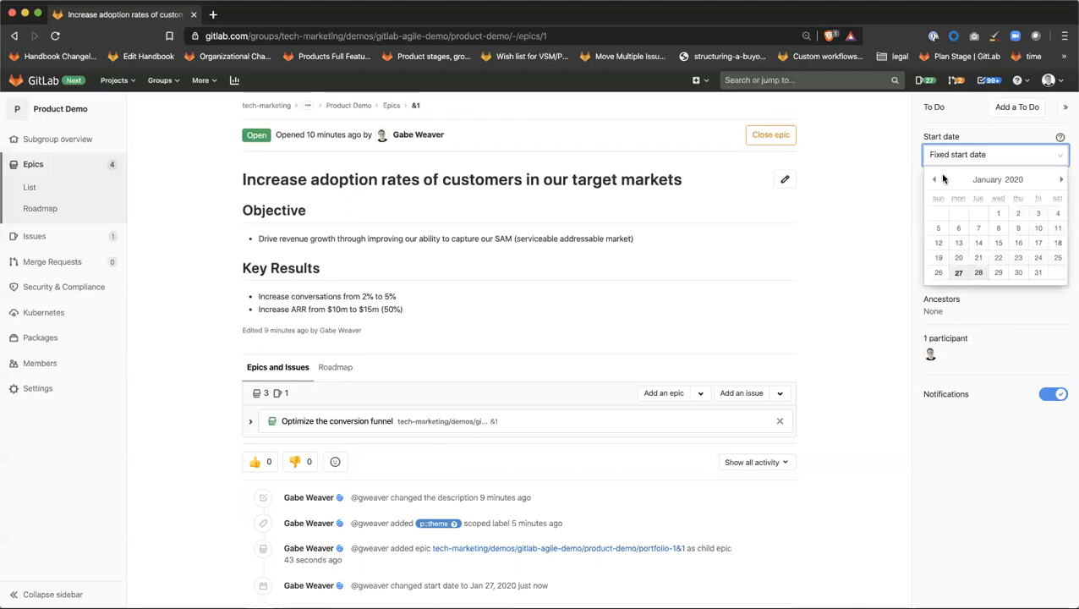
left_click(1003, 212)
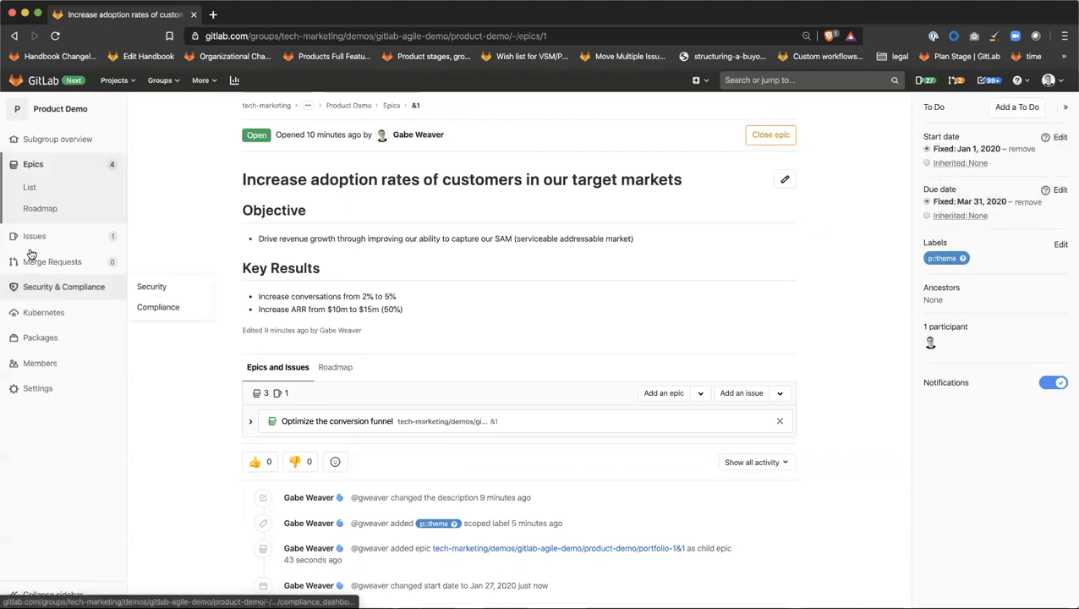
left_click(47, 209)
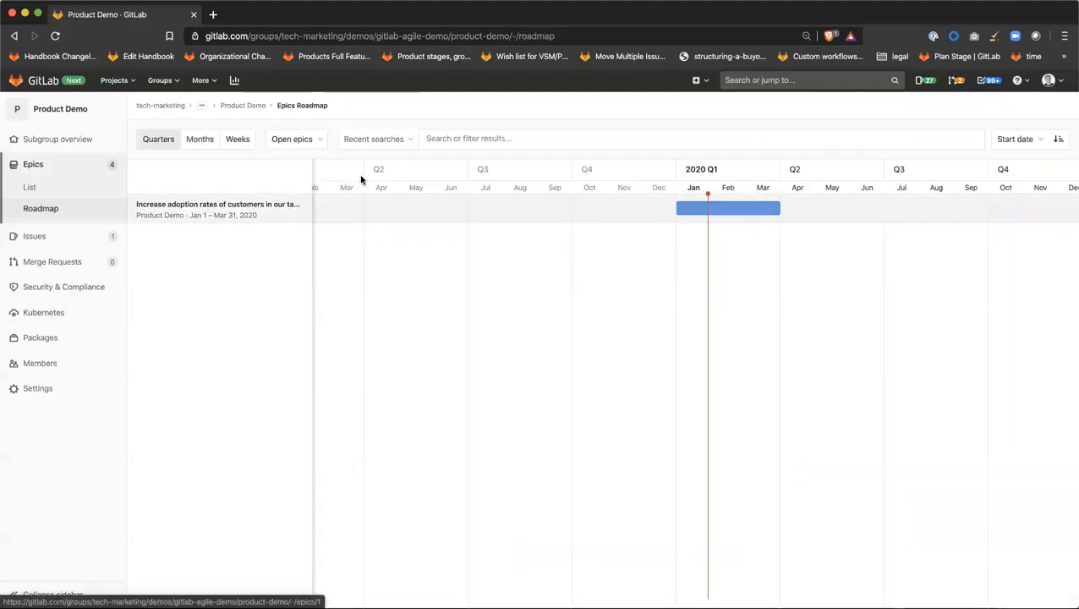
Step: View the Product Demo roadmap by months, weeks and quarters, and check the available filter options
left_click(201, 140)
left_click(236, 139)
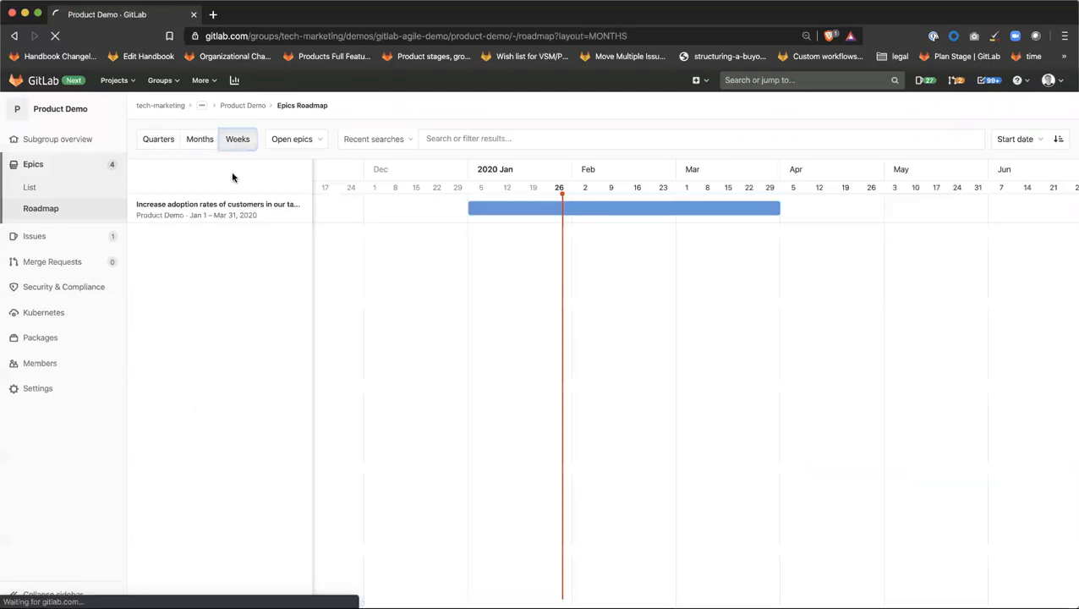
left_click(153, 142)
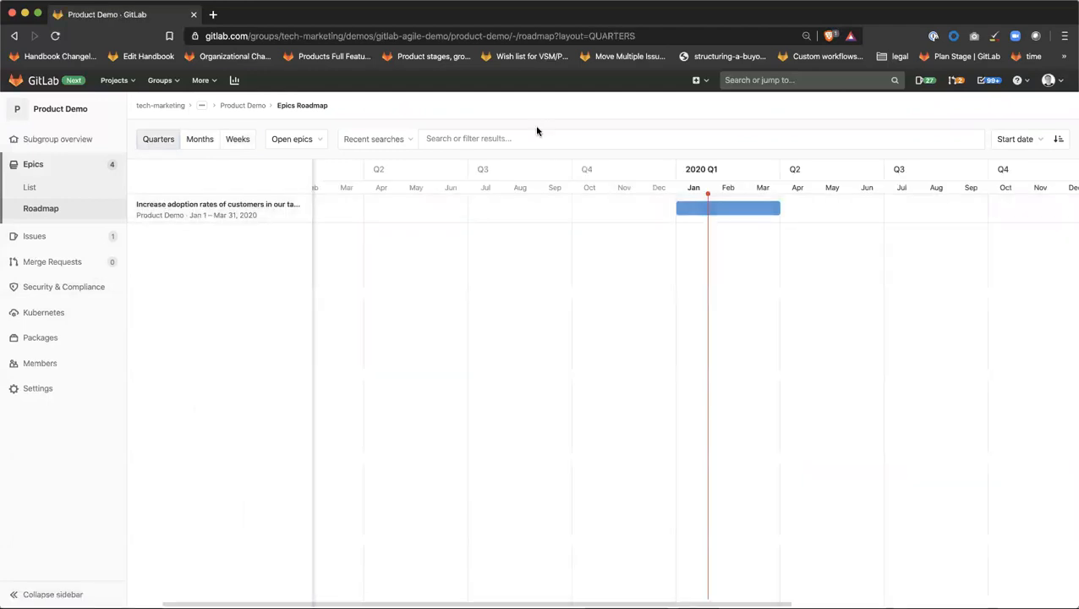
left_click(484, 139)
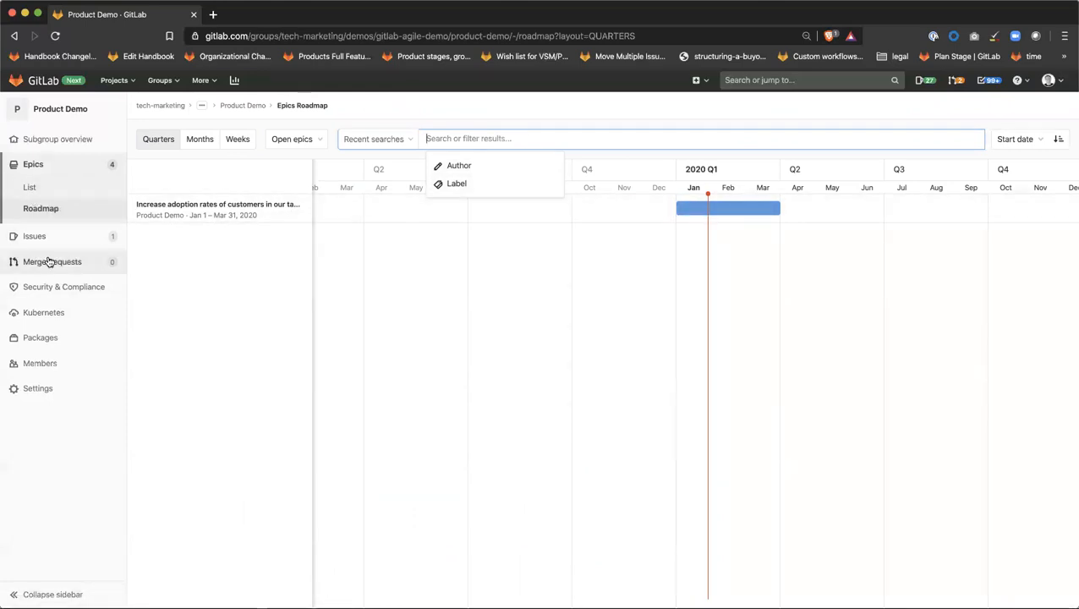
Step: Open the epic "Optimize the conversion funnel" from the epics list and set its fixed start date to Jan 26, 2020
left_click(54, 188)
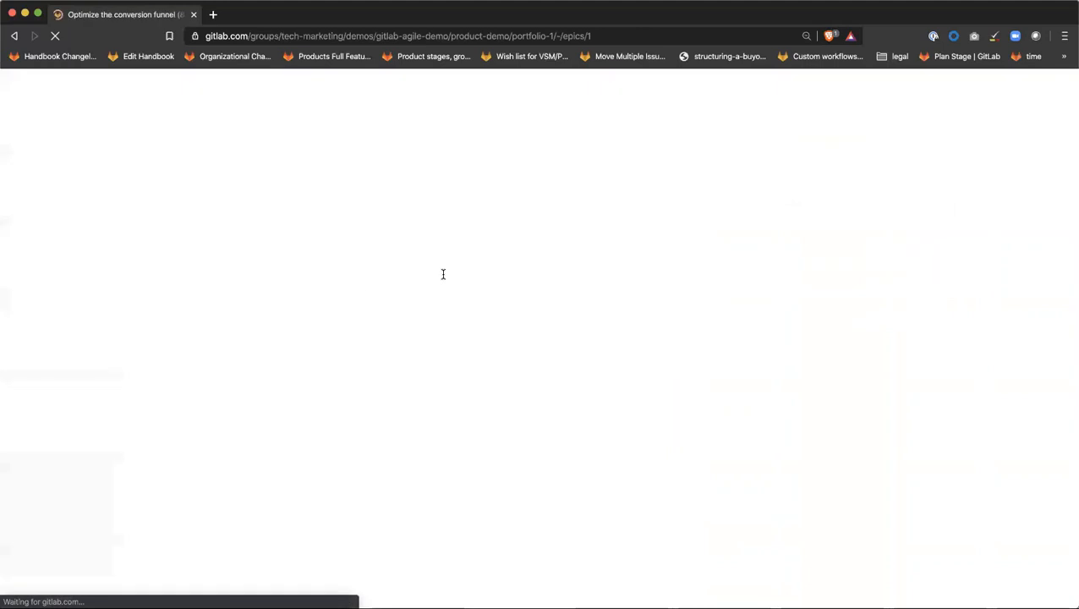
scroll(596, 319, "down", 1)
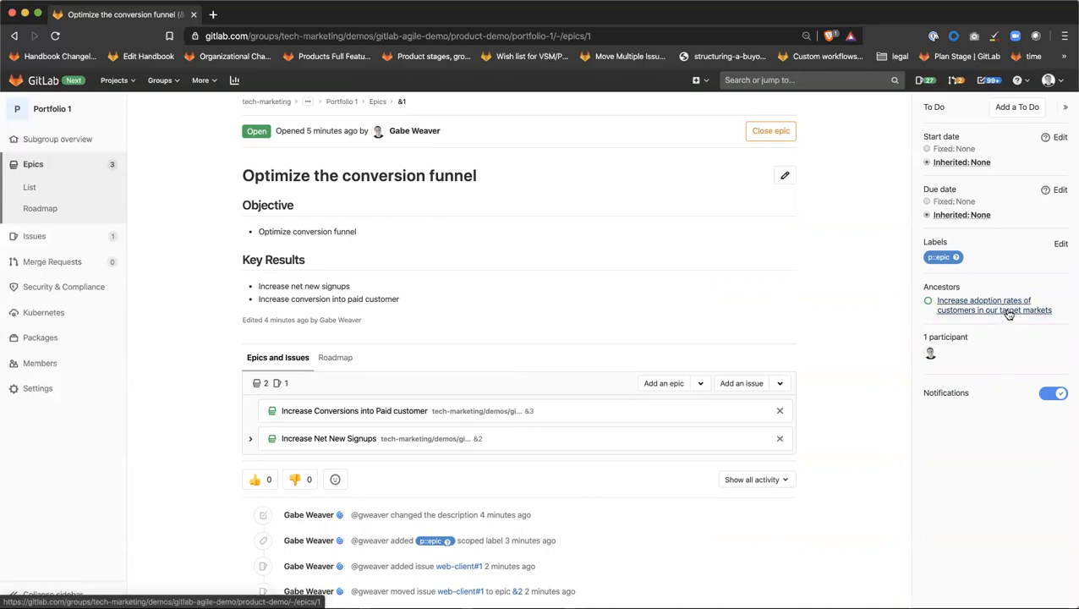
scroll(881, 367, "down", 1)
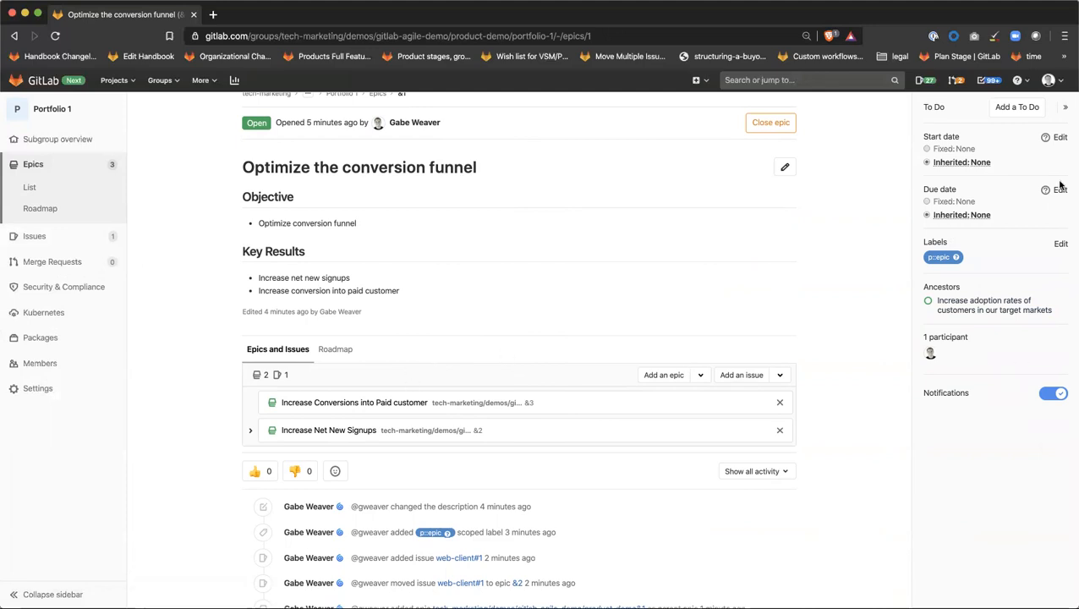
left_click(1060, 138)
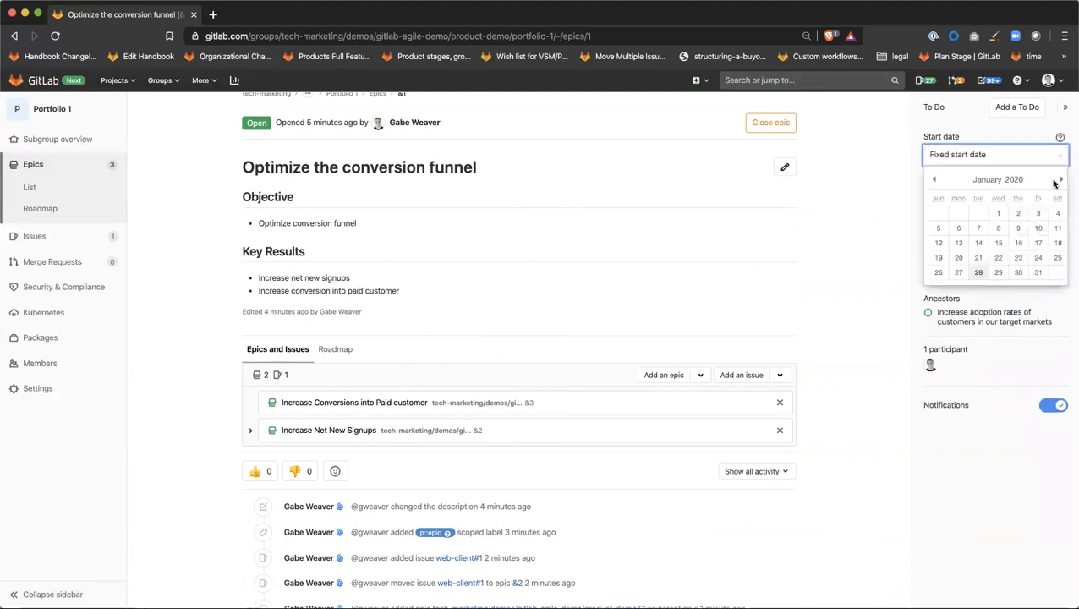
left_click(938, 271)
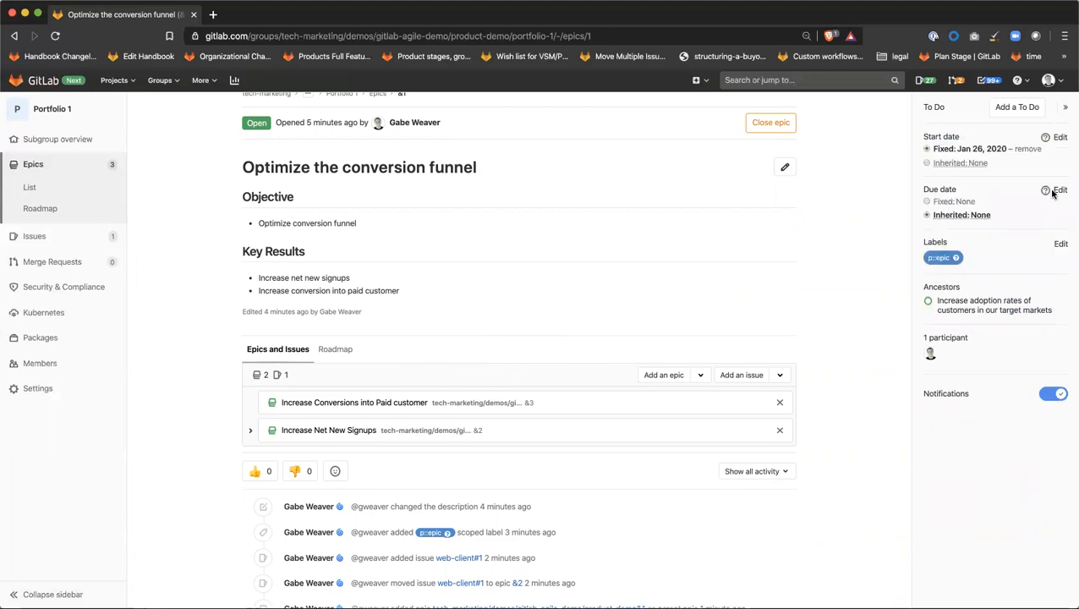
Step: Set the fixed due date of "Optimize the conversion funnel" to Feb 29, 2020
left_click(1058, 191)
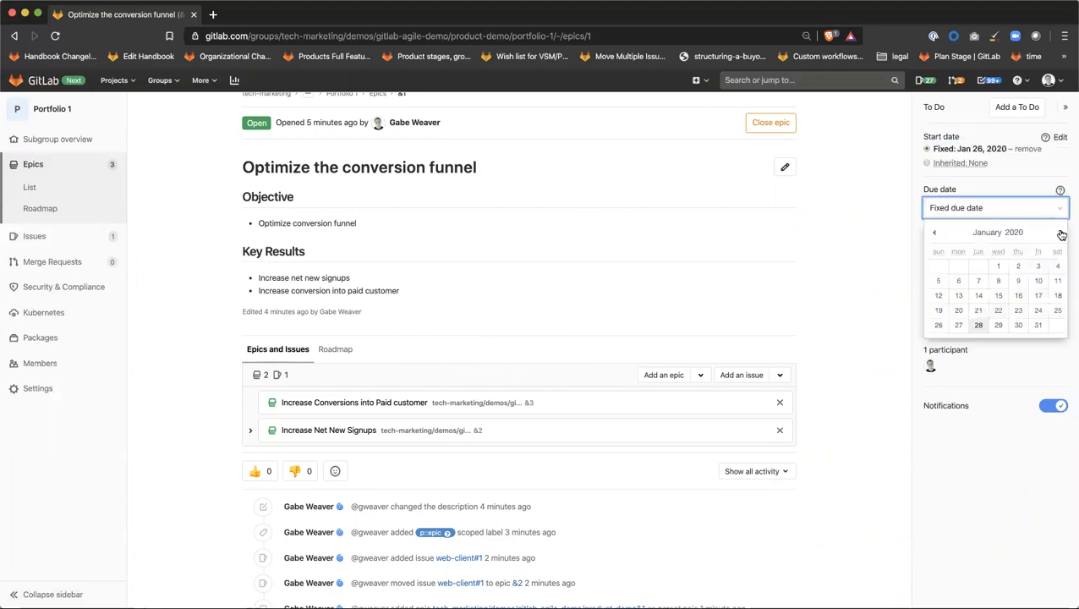
left_click(1061, 234)
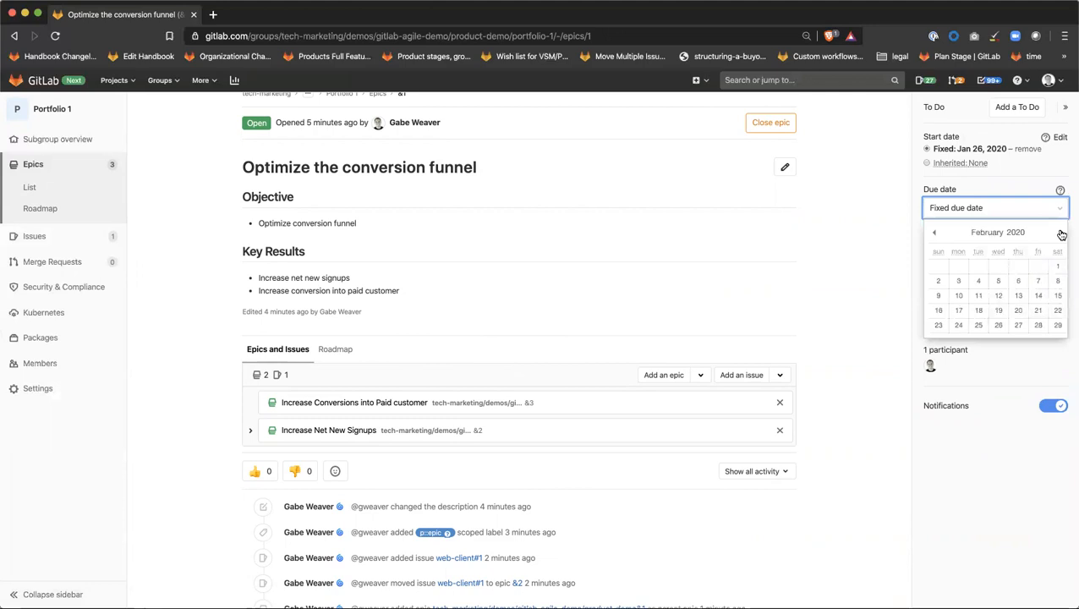
left_click(1056, 325)
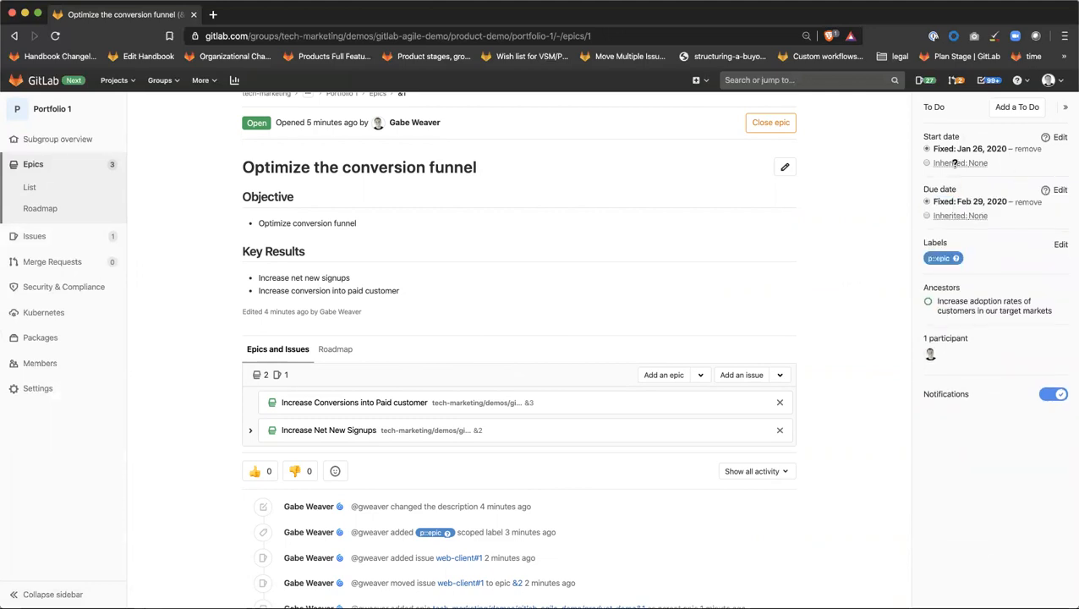
Step: Open the child epic "Increase Conversions into Paid customer" in a new tab and set its fixed start date to Feb 3, 2020
right_click(302, 403)
left_click(337, 408)
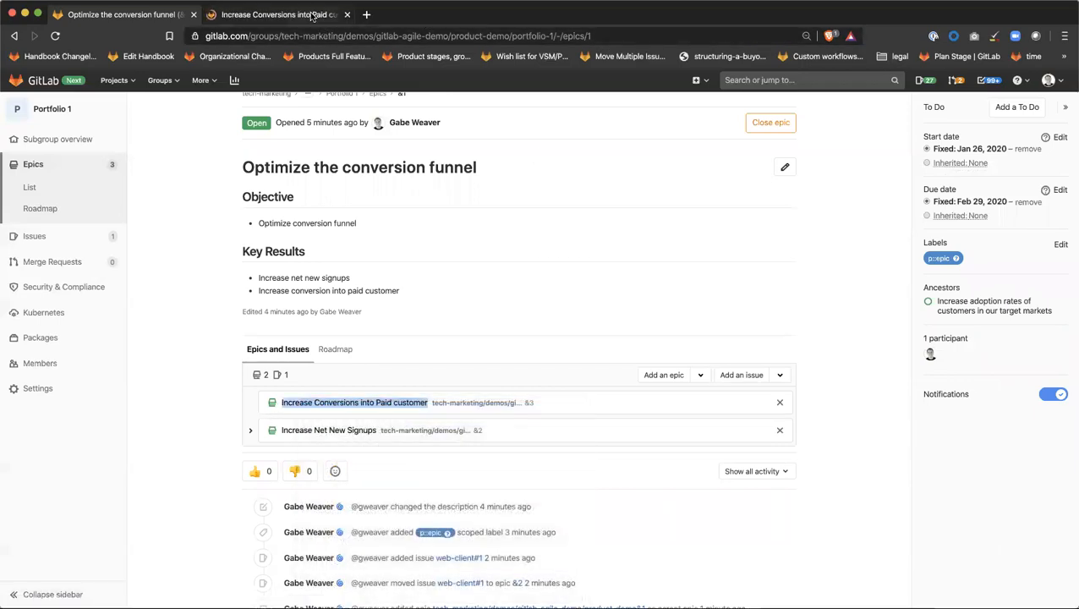
left_click(315, 15)
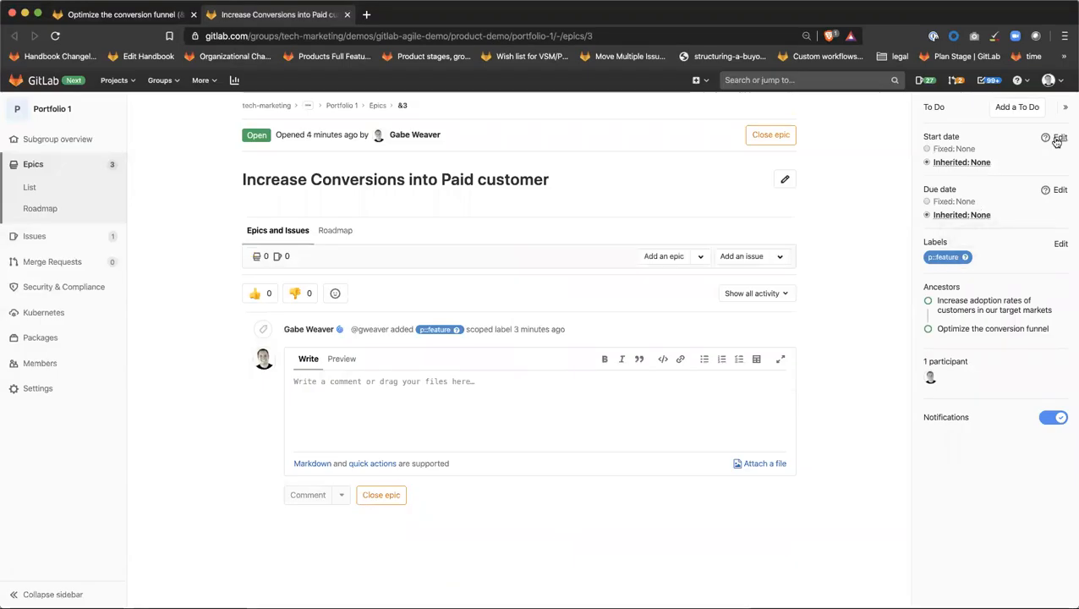
left_click(1058, 137)
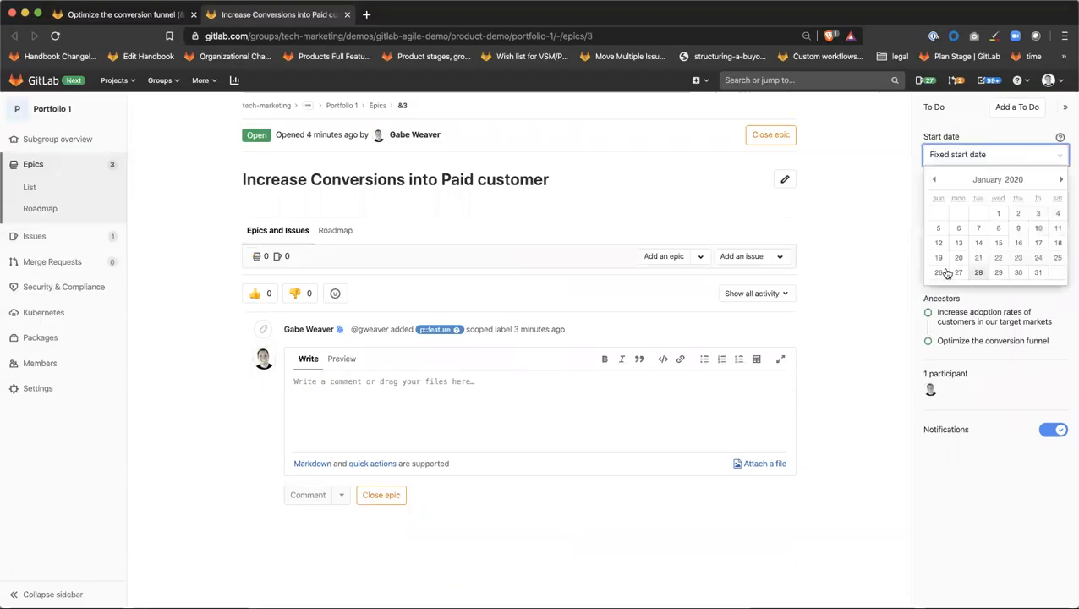
left_click(1060, 181)
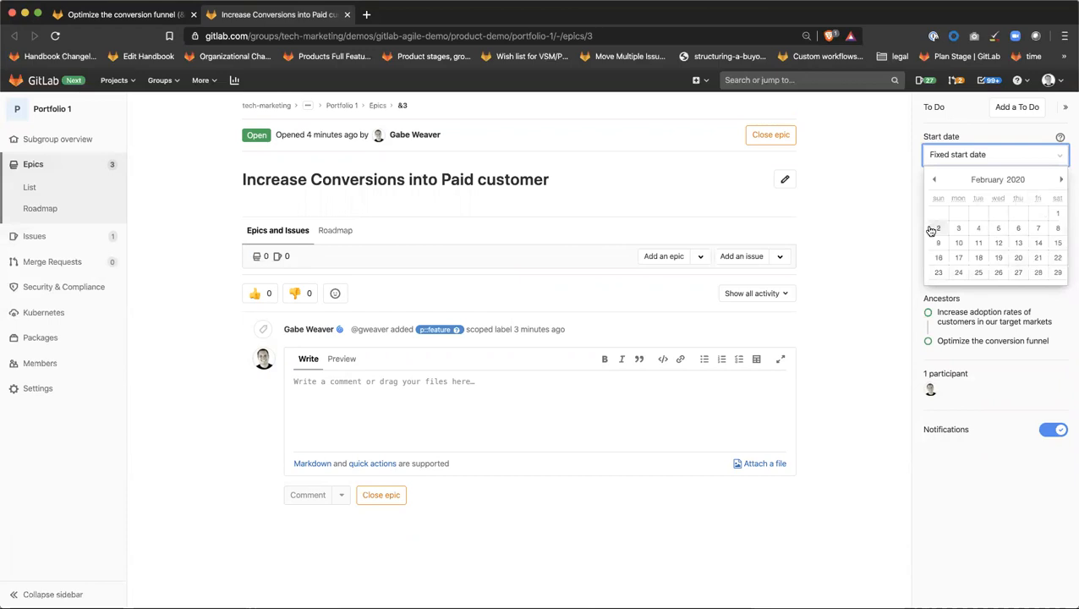
left_click(958, 229)
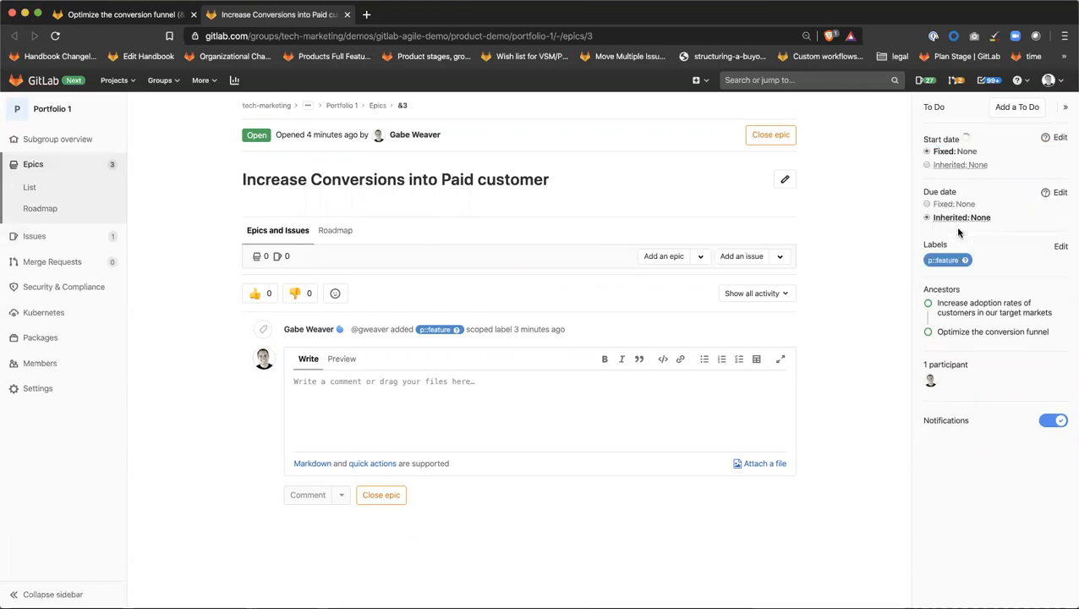
Step: Set the fixed due date of "Increase Conversions into Paid customer" to Feb 21, 2020 and close its tab
left_click(1060, 191)
left_click(1062, 233)
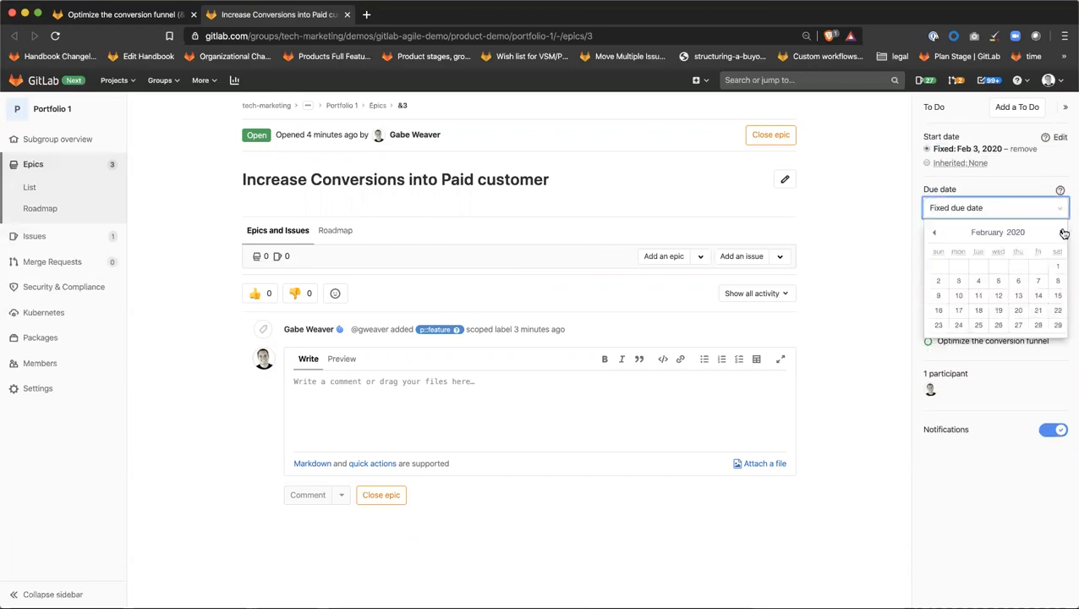
left_click(1038, 310)
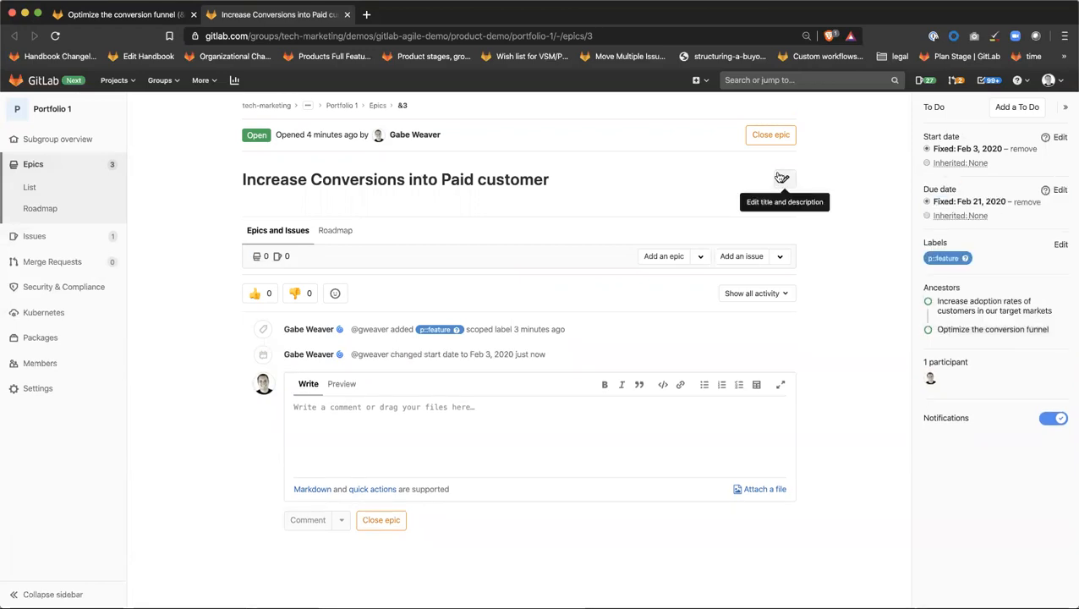
left_click(346, 15)
Step: Open the child epic "Increase Net New Signups" in a new tab and set its fixed start date to Feb 3, 2020
right_click(359, 437)
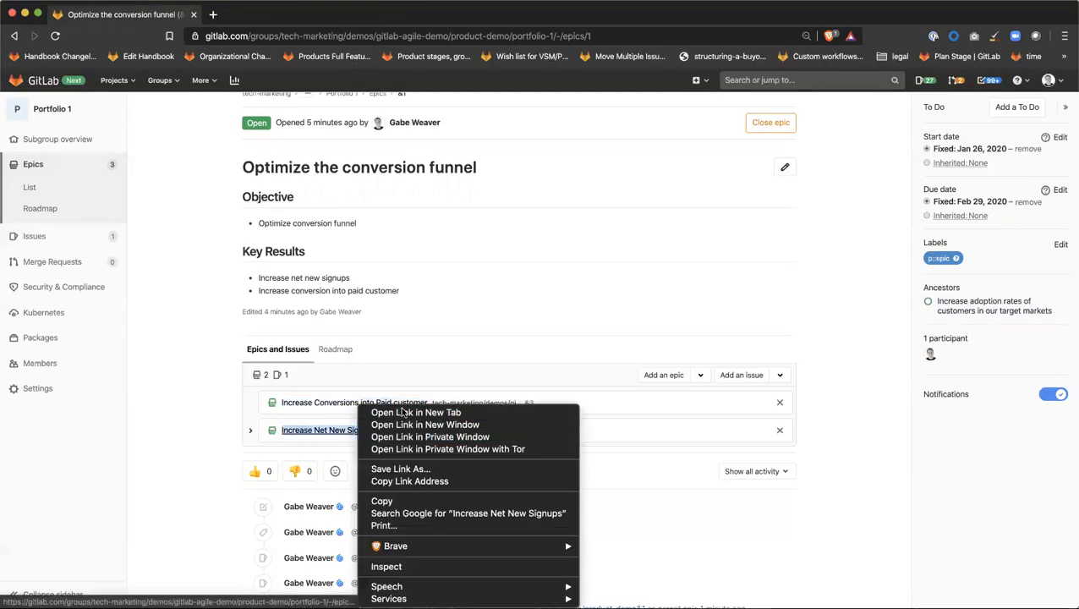
left_click(397, 412)
left_click(251, 15)
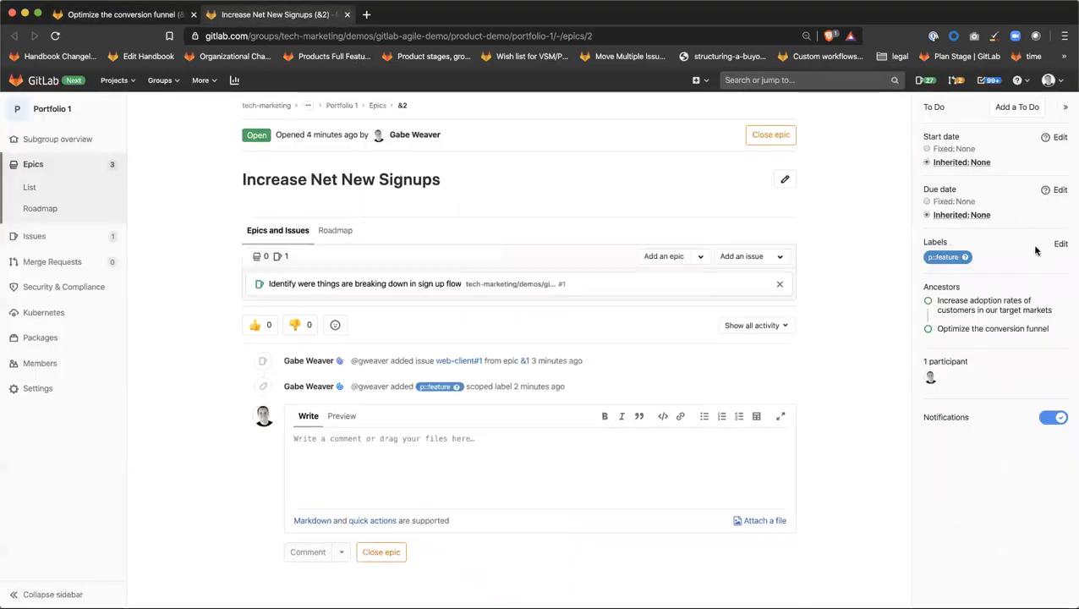
double_click(928, 149)
left_click(1061, 139)
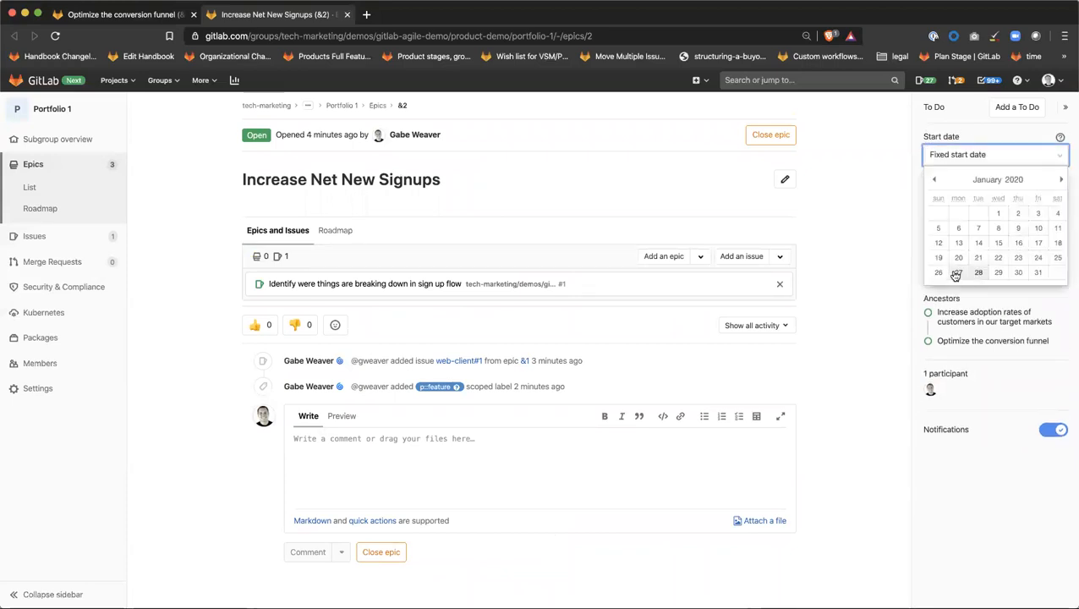
left_click(1057, 180)
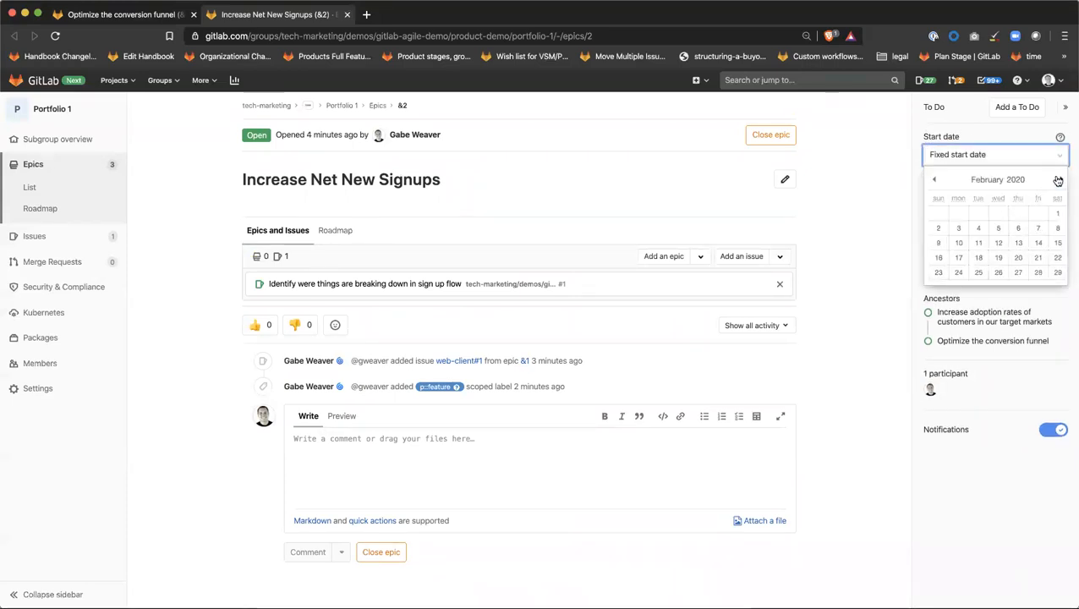
left_click(958, 228)
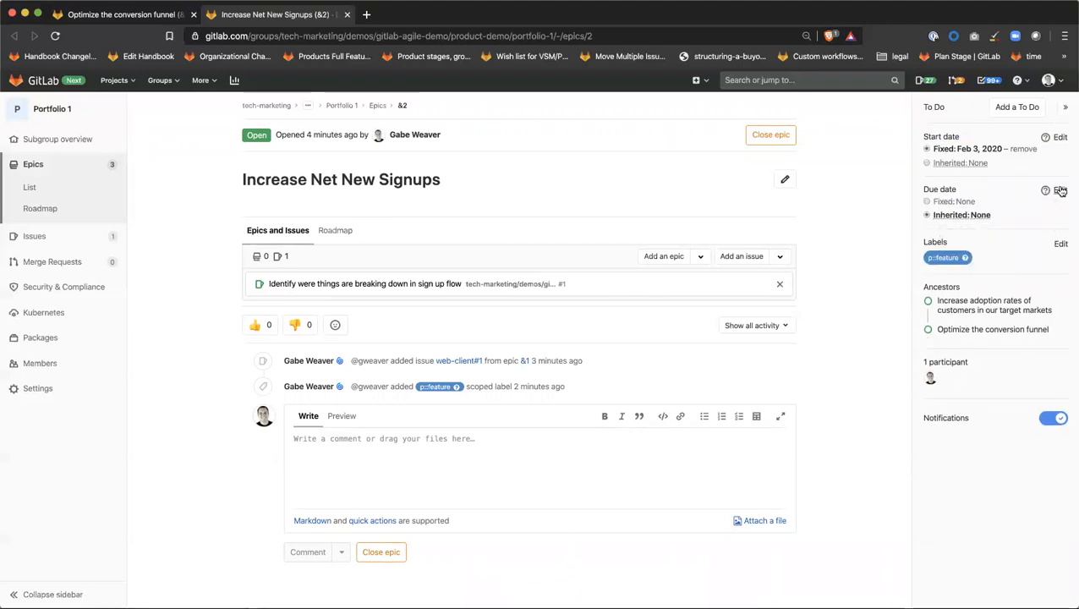
Step: Set the fixed due date of "Increase Net New Signups" to Mar 6, 2020
left_click(1054, 193)
left_click(1062, 231)
left_click(1062, 232)
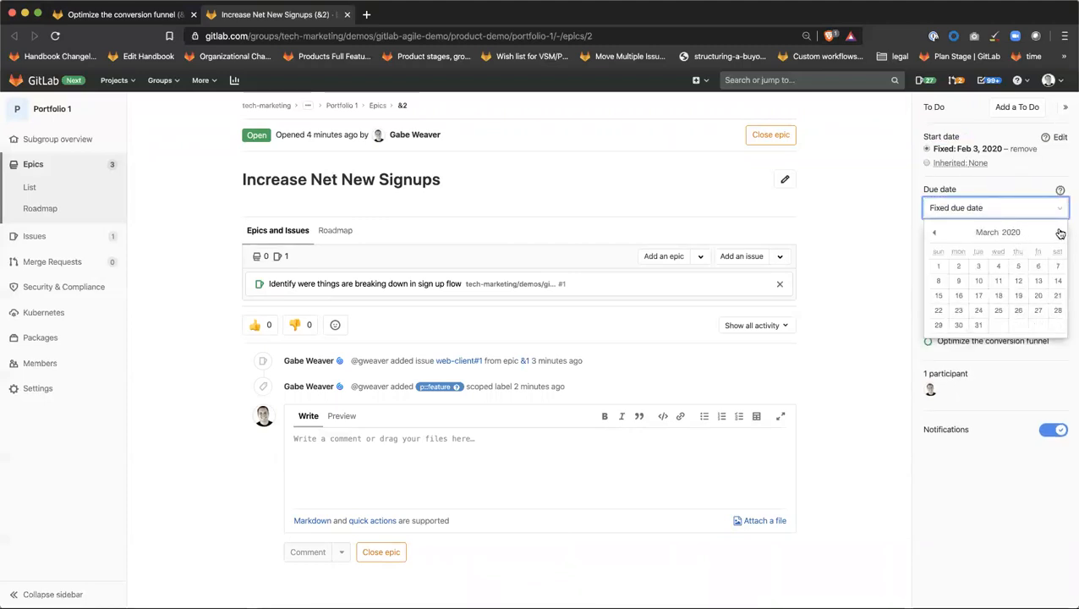
left_click(1039, 267)
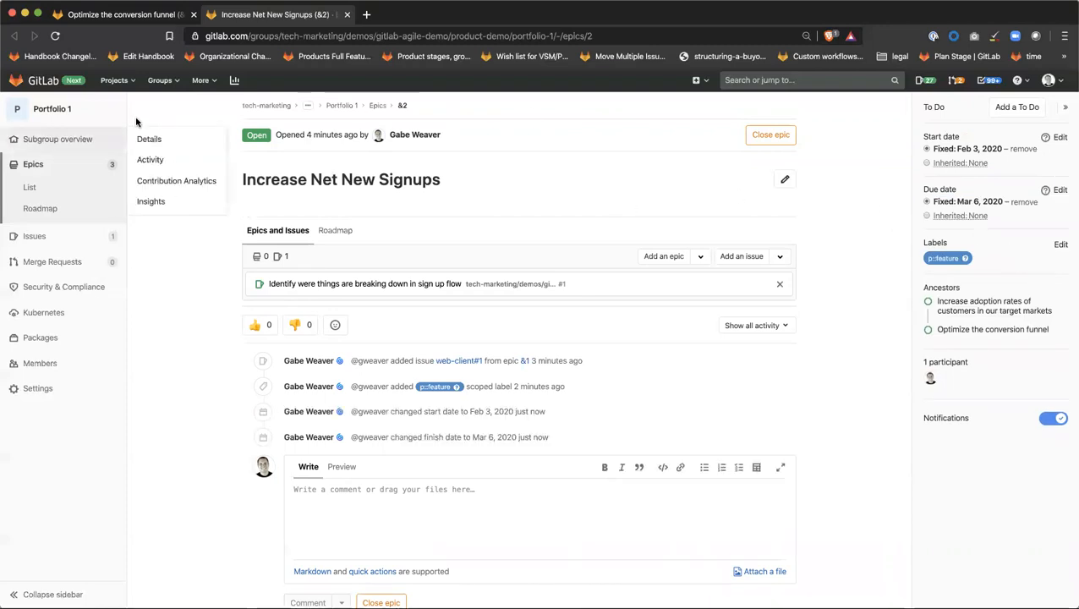
Step: Open the Portfolio 1 epic roadmap and filter it to epics with the label p::epic
left_click(72, 212)
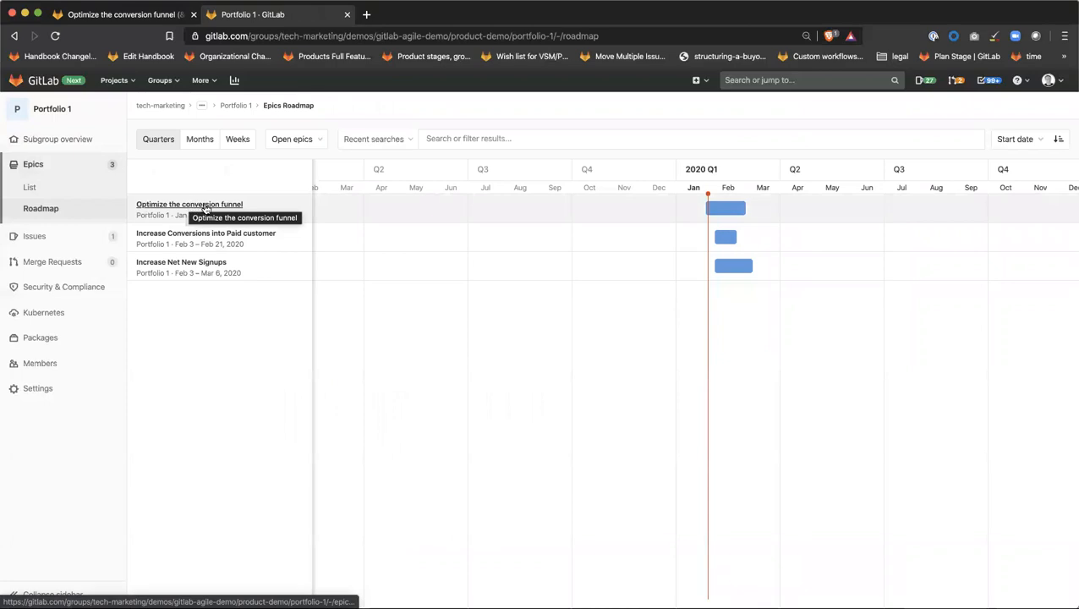
scroll(216, 245, "right", 1)
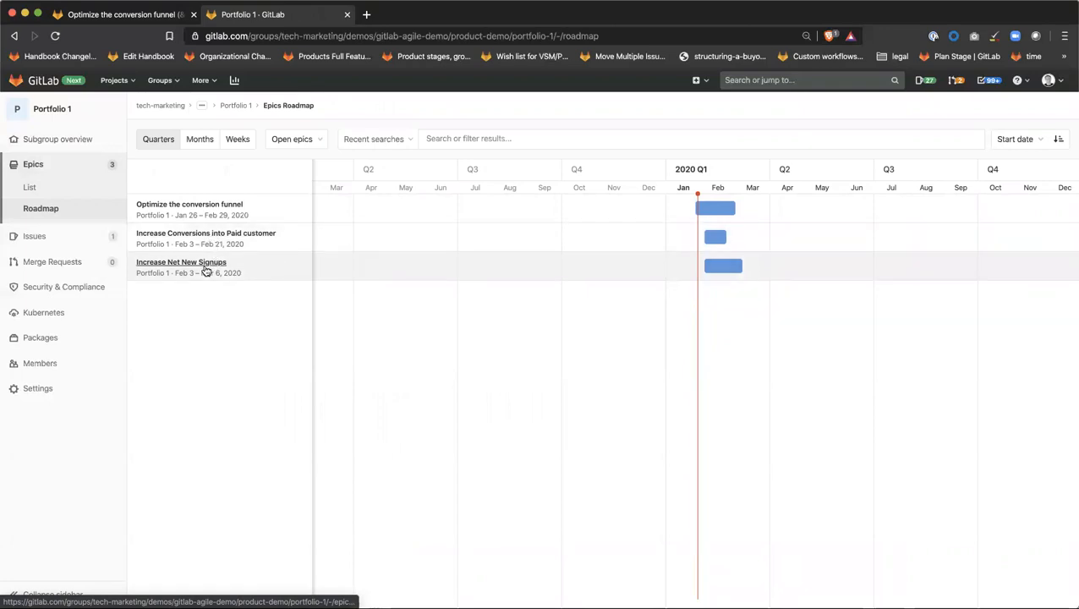
left_click(513, 139)
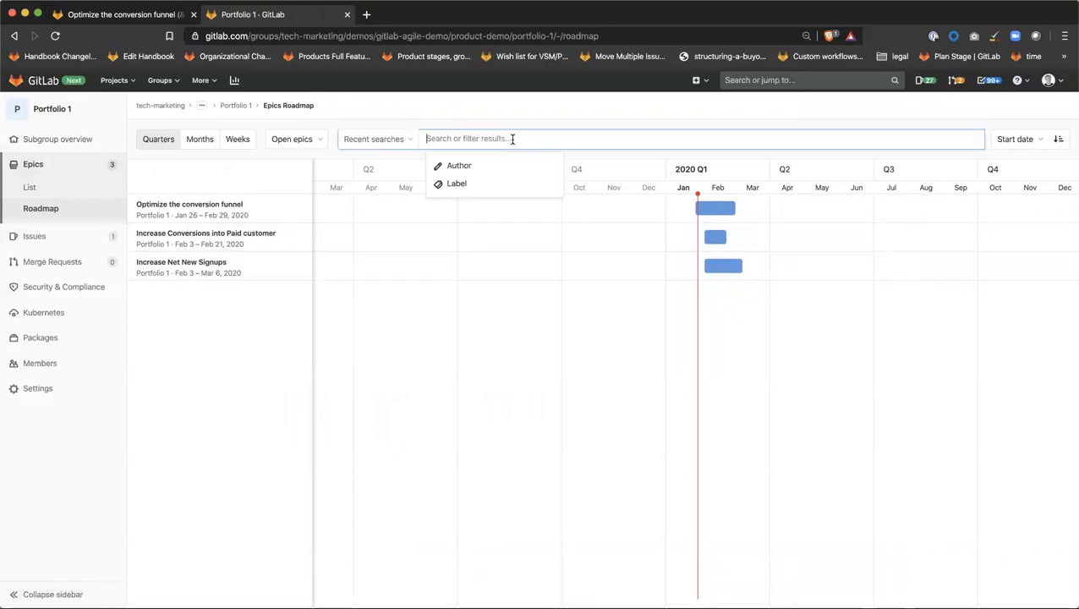
type("label:")
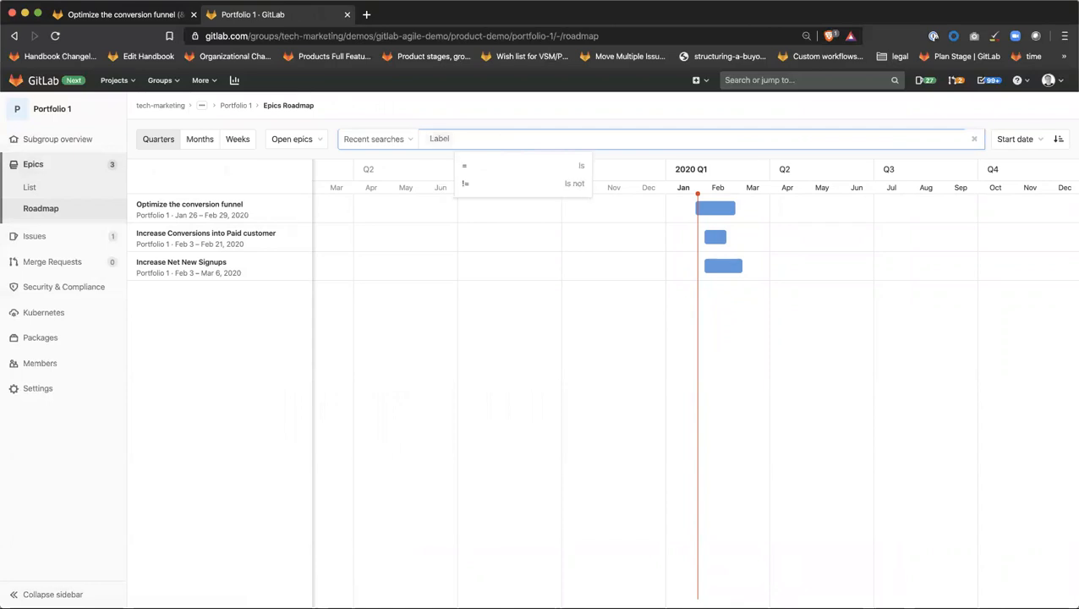
type("=ep")
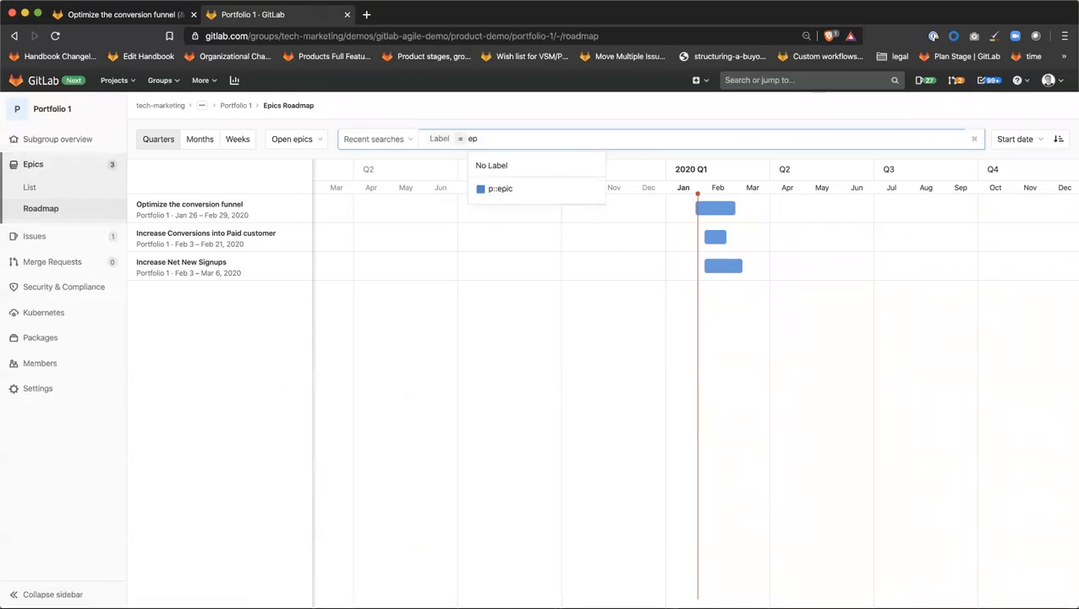
key("Down")
key("Return")
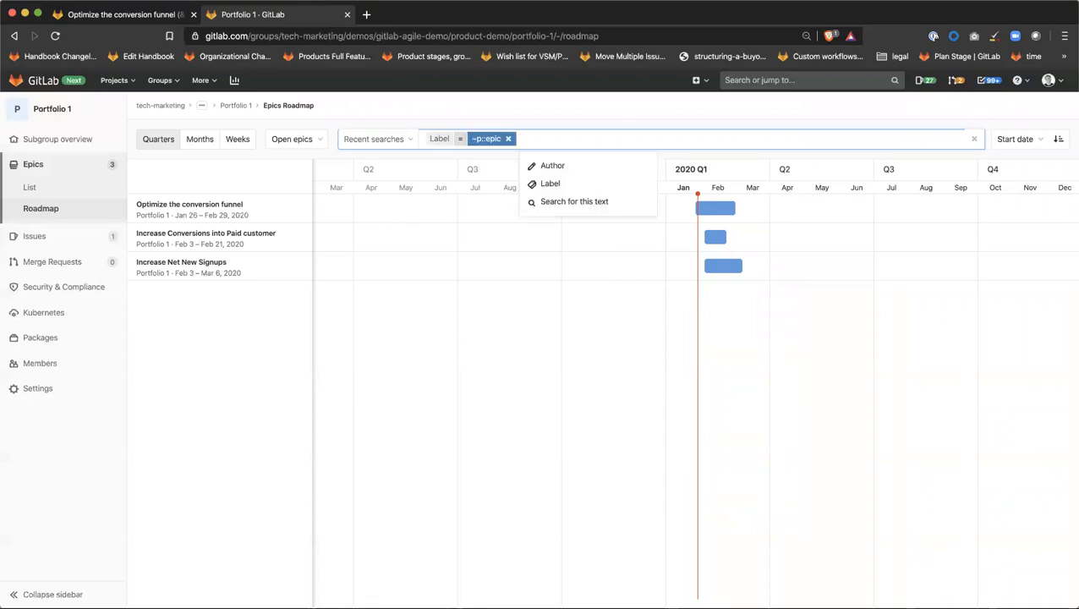
key("Return")
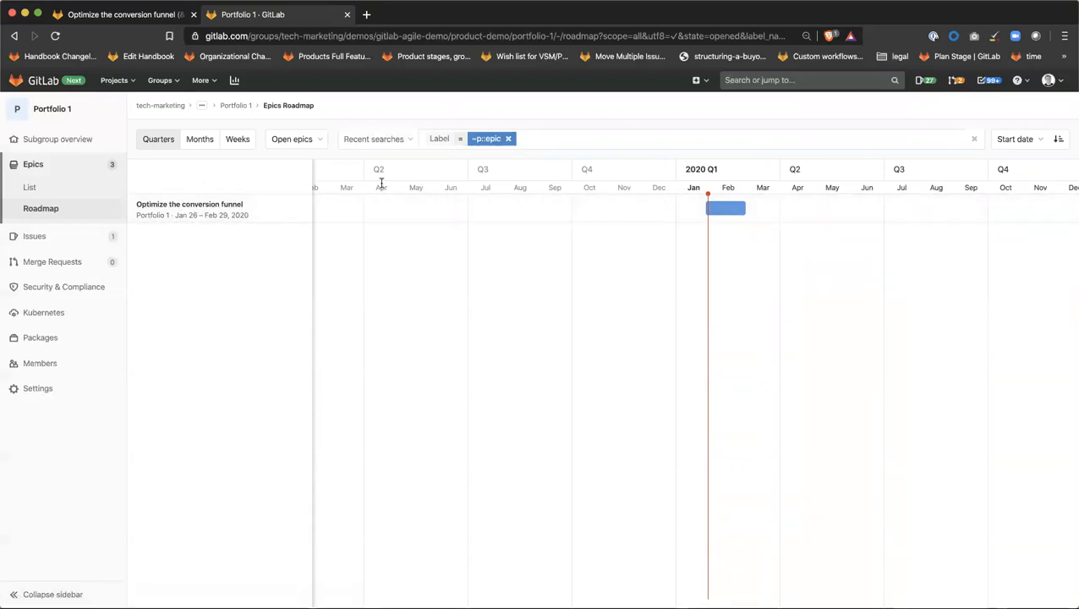
Step: Check the roadmap's sort options and epic status filter options without changing them
left_click(1031, 139)
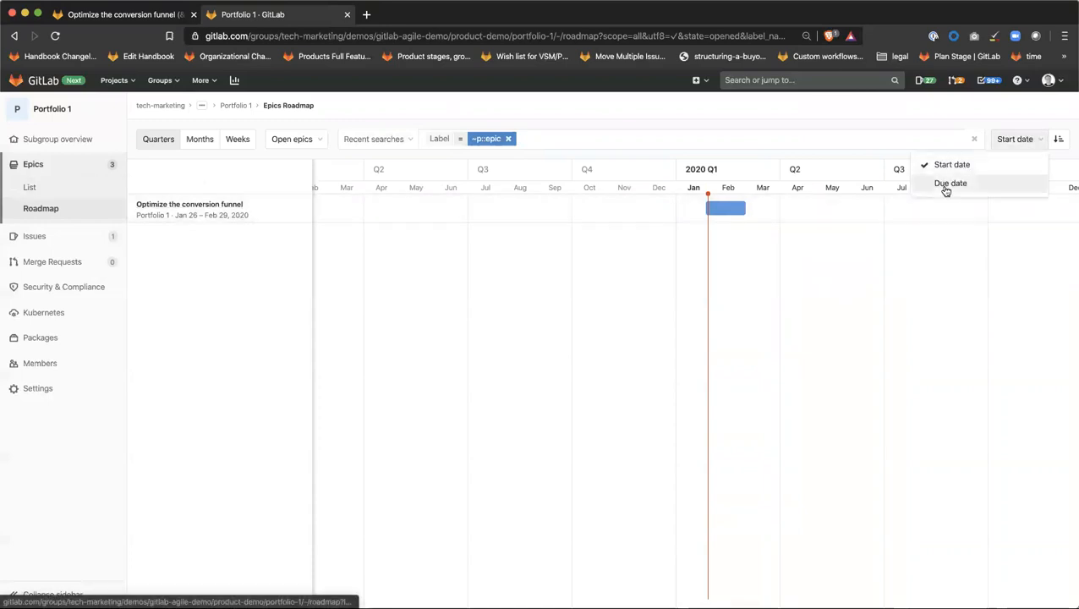
left_click(309, 140)
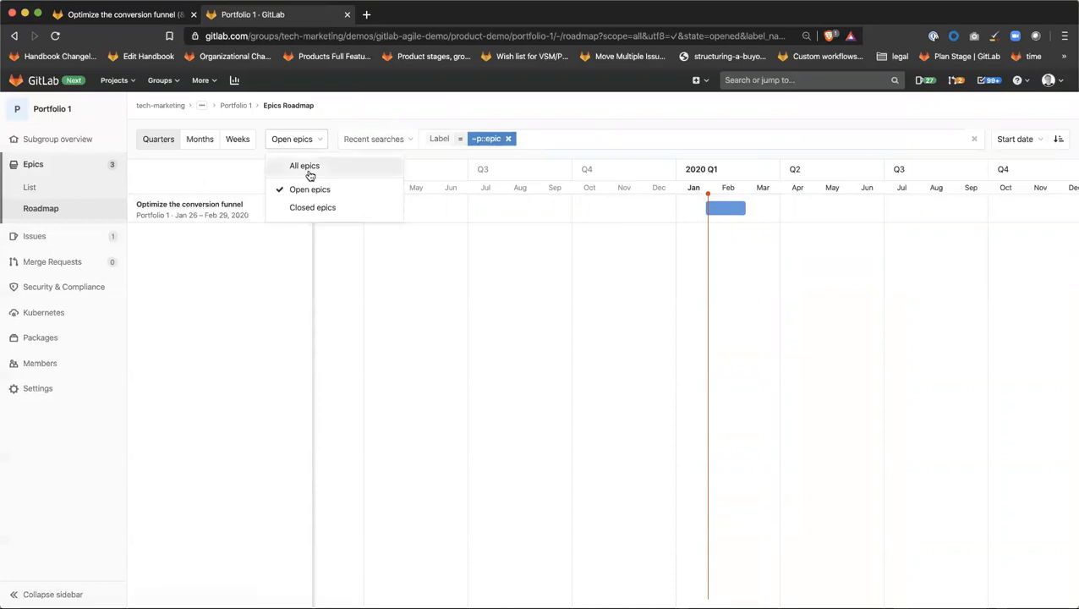
left_click(565, 106)
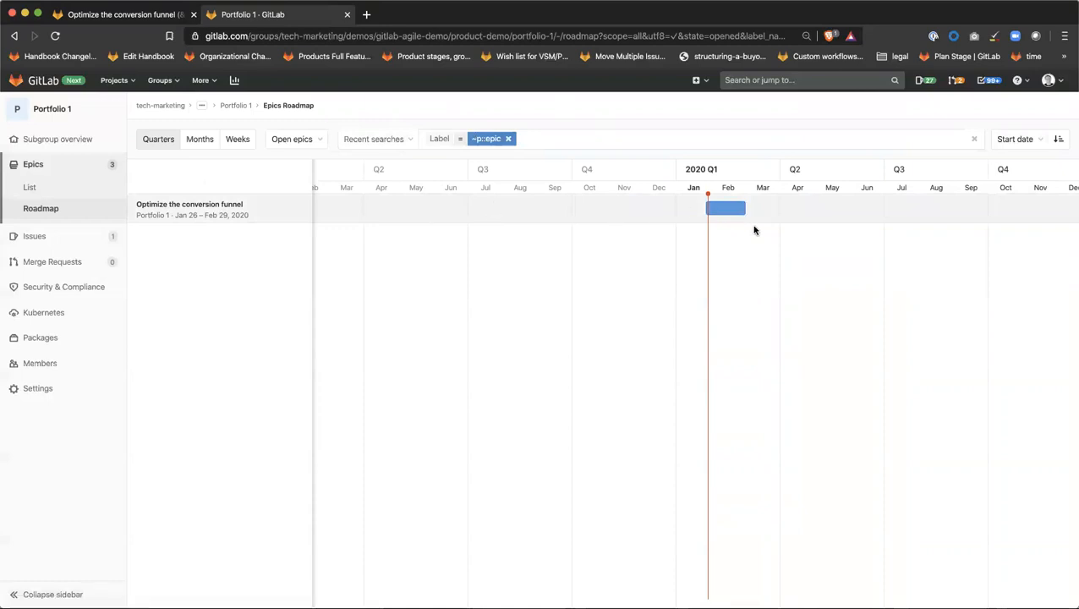
Step: From the Portfolio 1 epic list, open "Increase Net New Signups" and its issue "Identify were things are breaking down in sign up flow"
left_click(31, 188)
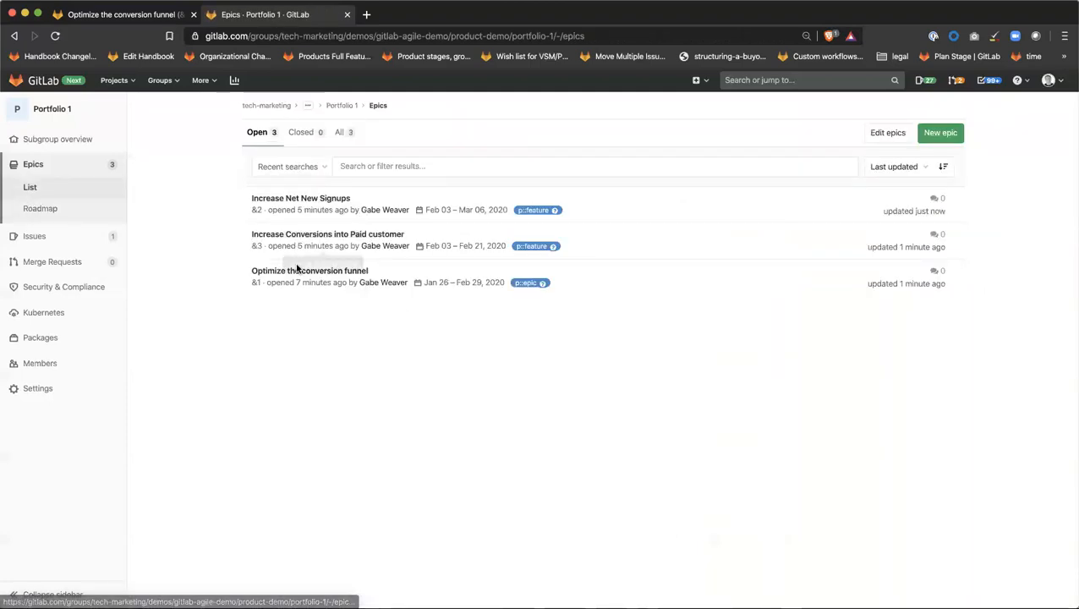
left_click(311, 200)
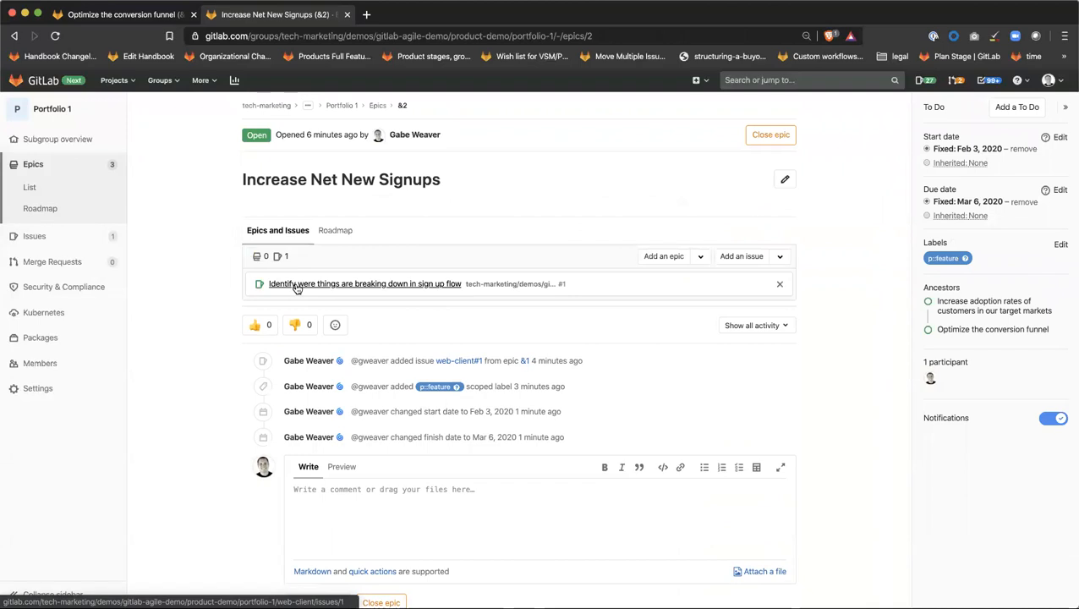
left_click(364, 285)
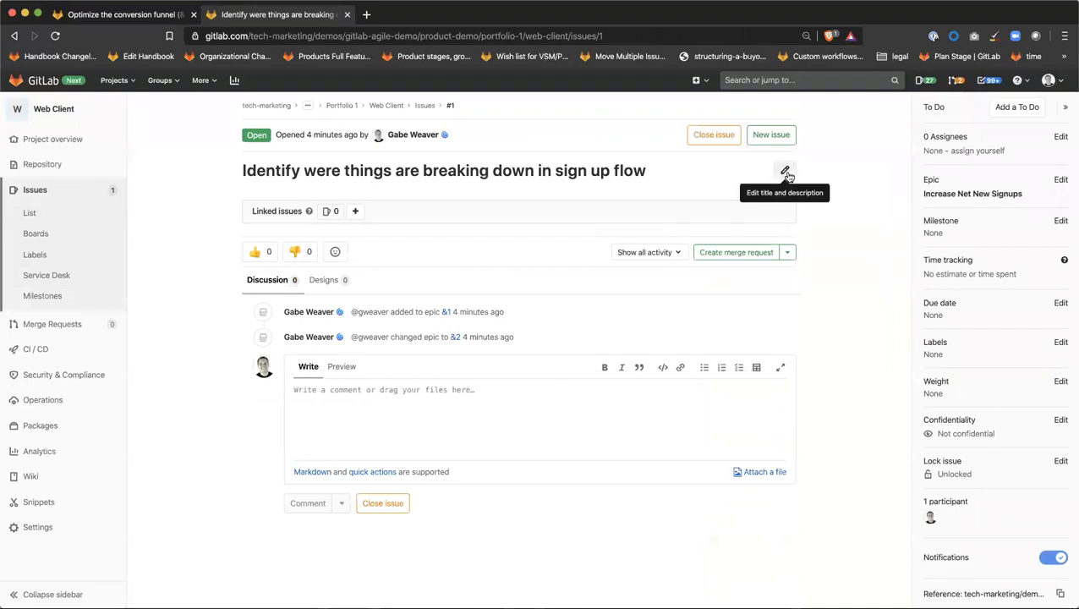
Step: Give the issue the heading "Here is a description...." and a task list: Pull Data, Analyze Data, Determine Gaps, Create follow on experiment issue
left_click(785, 171)
type("# Here is a description....")
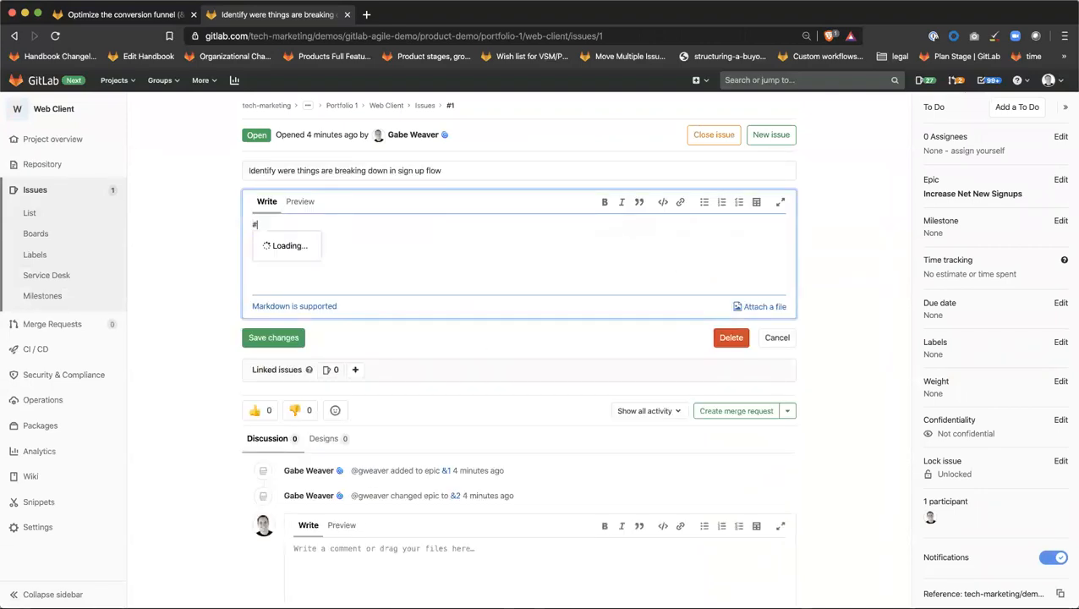
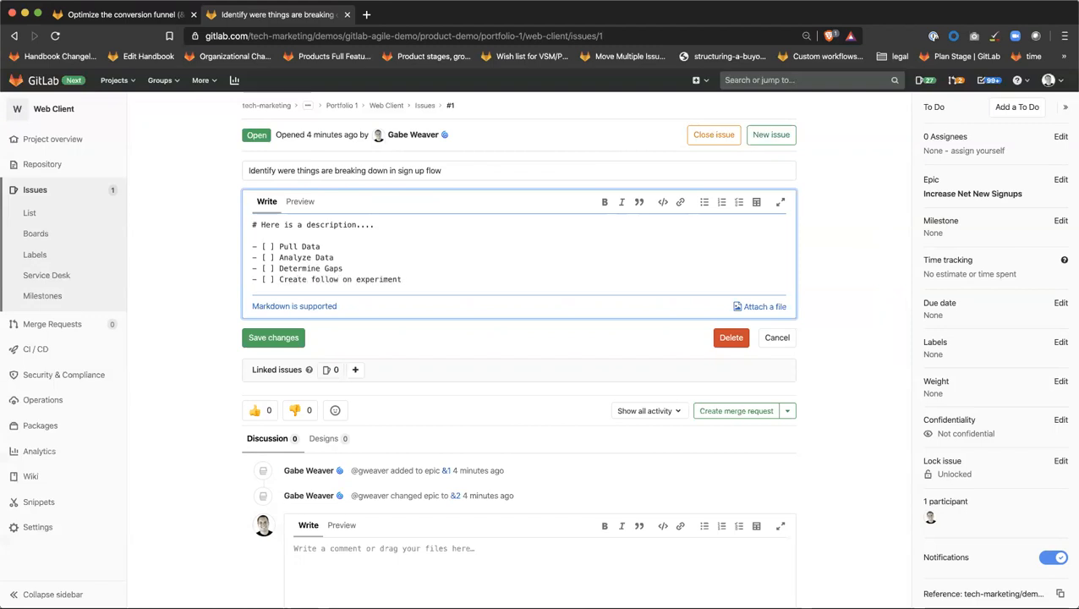
left_click(273, 338)
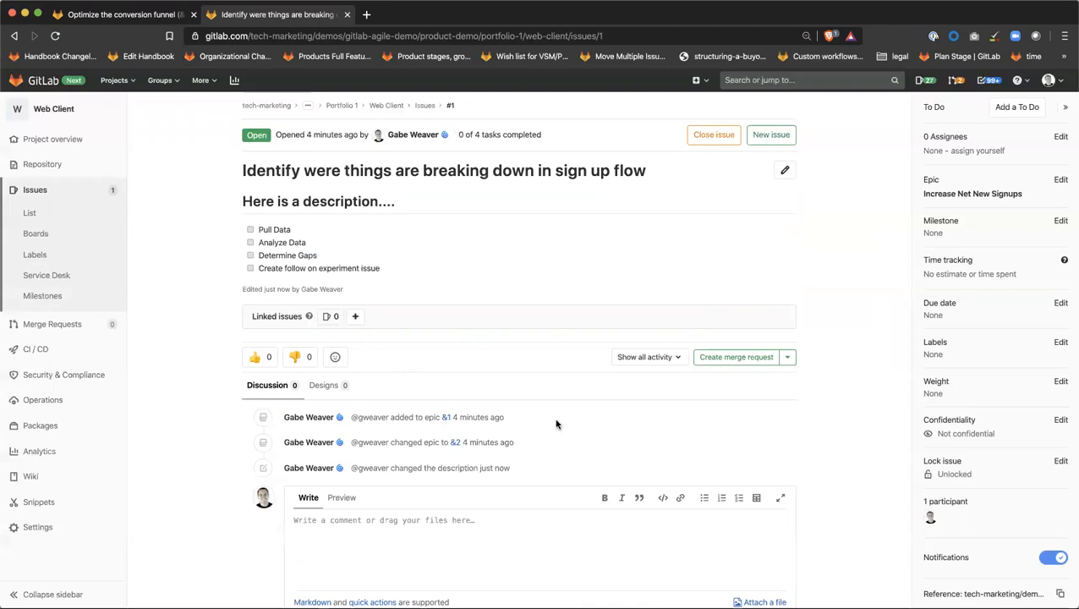
Step: Append the line "Here is another edit..." below the task list in the issue description and save it
scroll(556, 423, "down", 2)
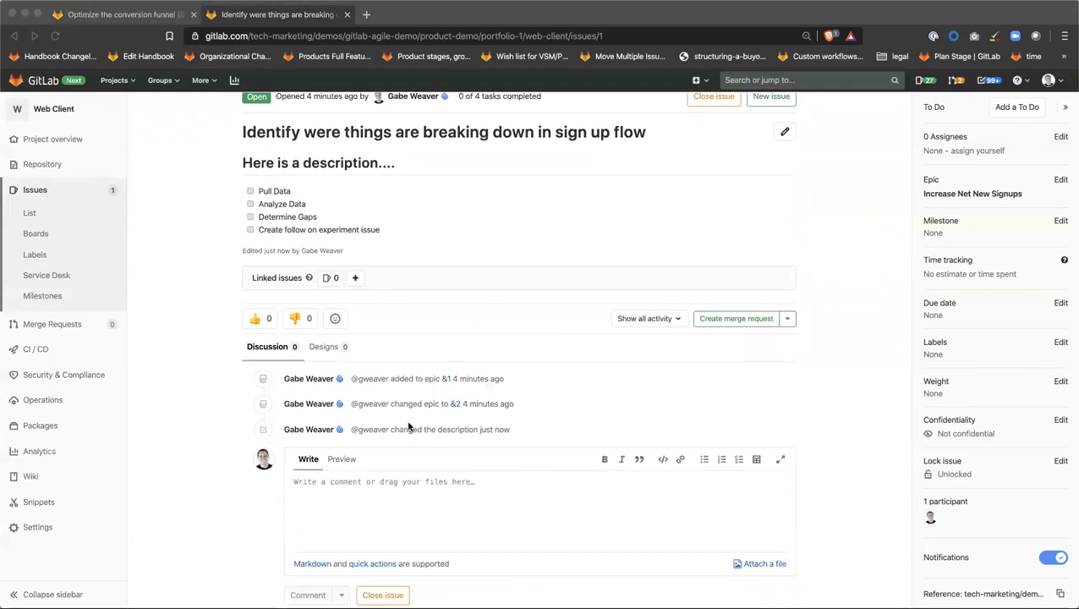
left_click(785, 133)
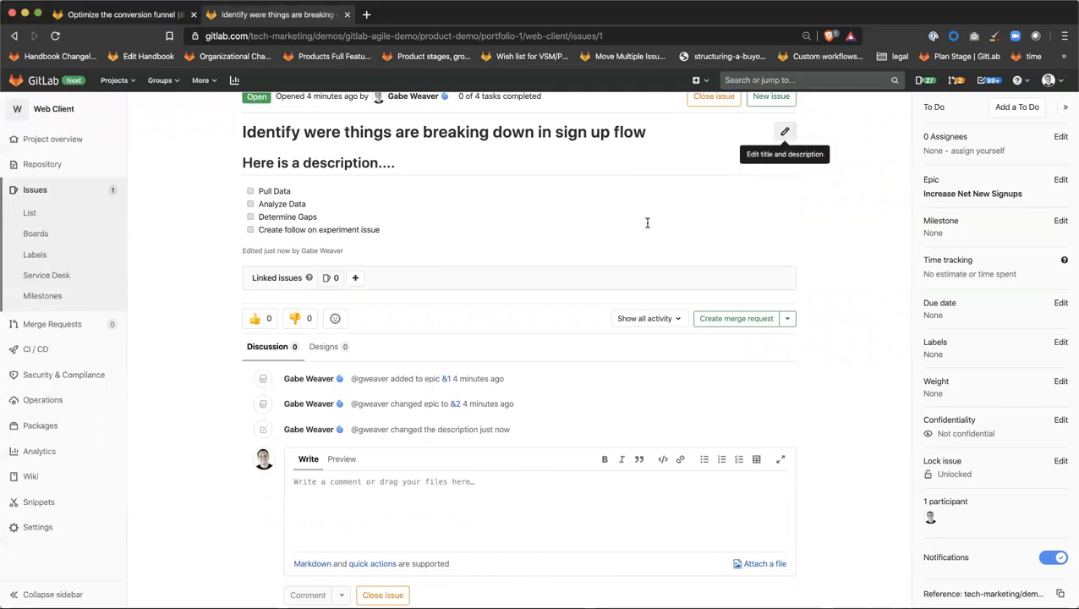
key("Return")
key("Return")
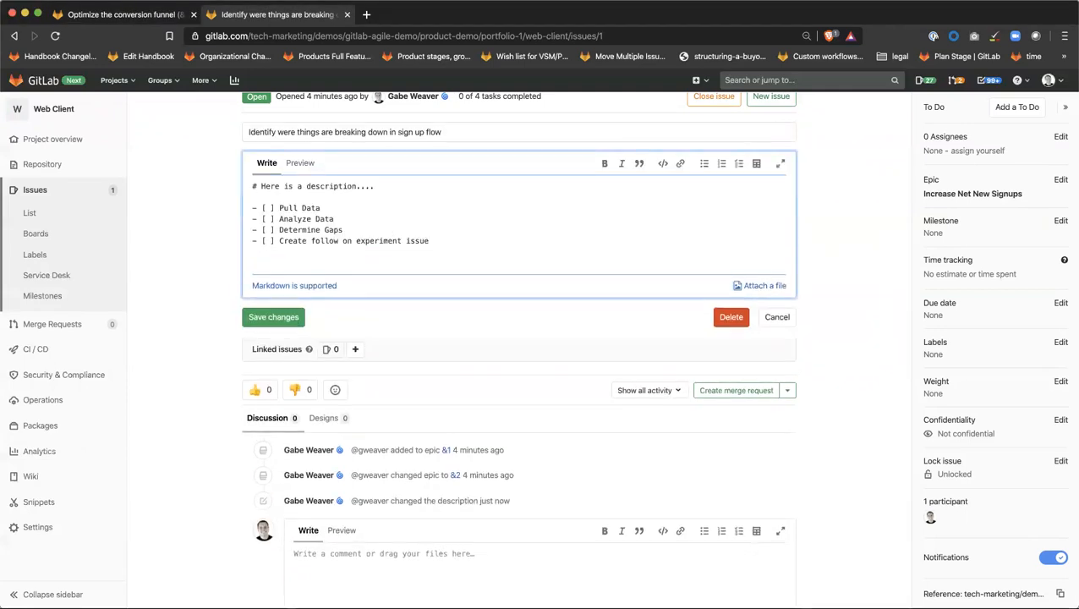
type("Here is another edit...")
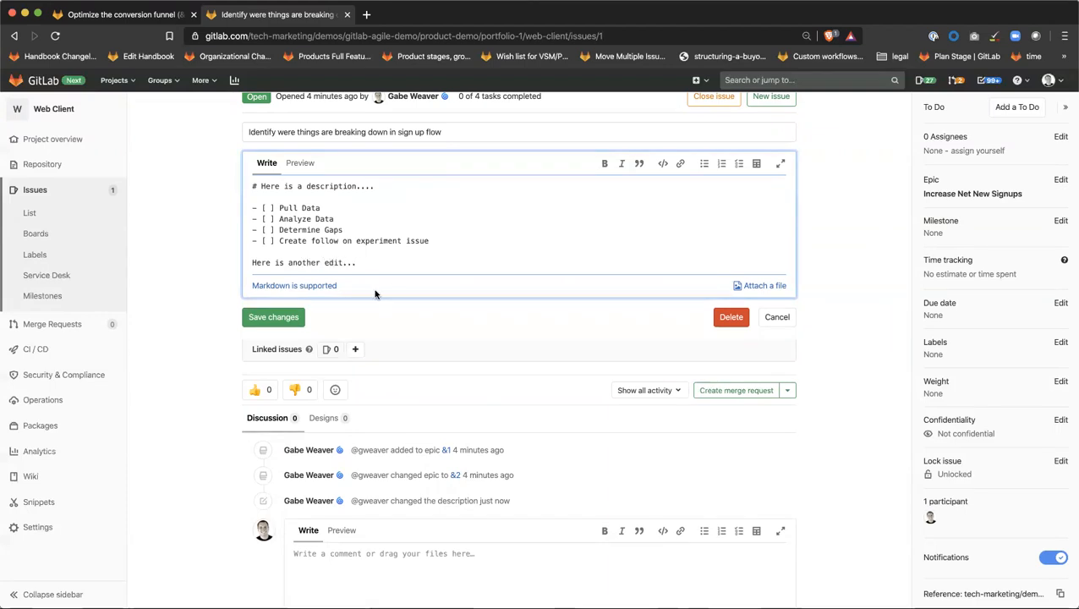
left_click(257, 316)
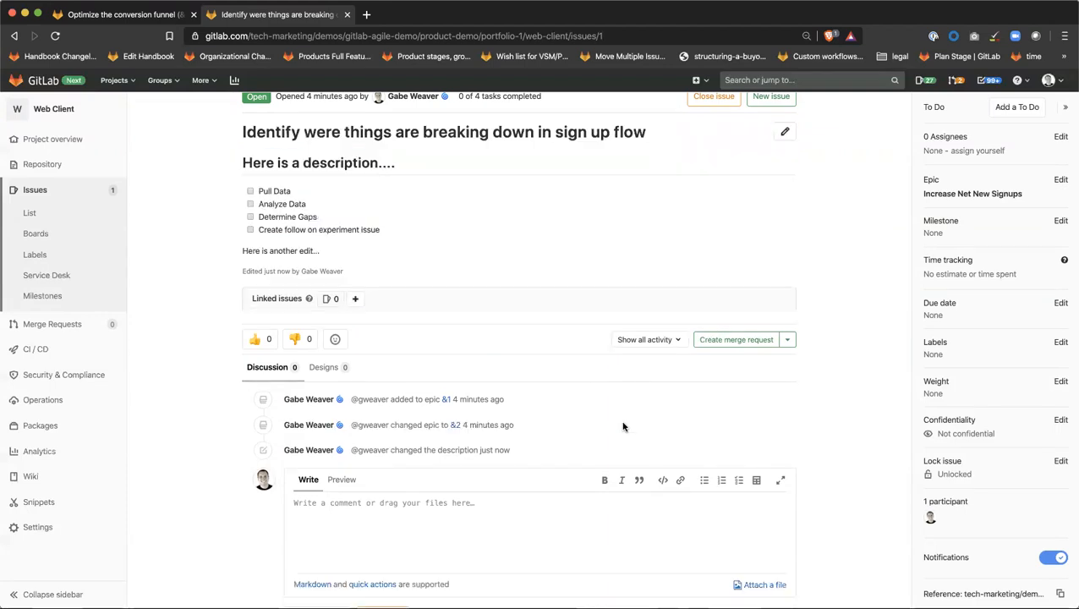
Step: Examine the description change entry in the issue's activity, reload the page and review the updated issue
scroll(463, 438, "down", 2)
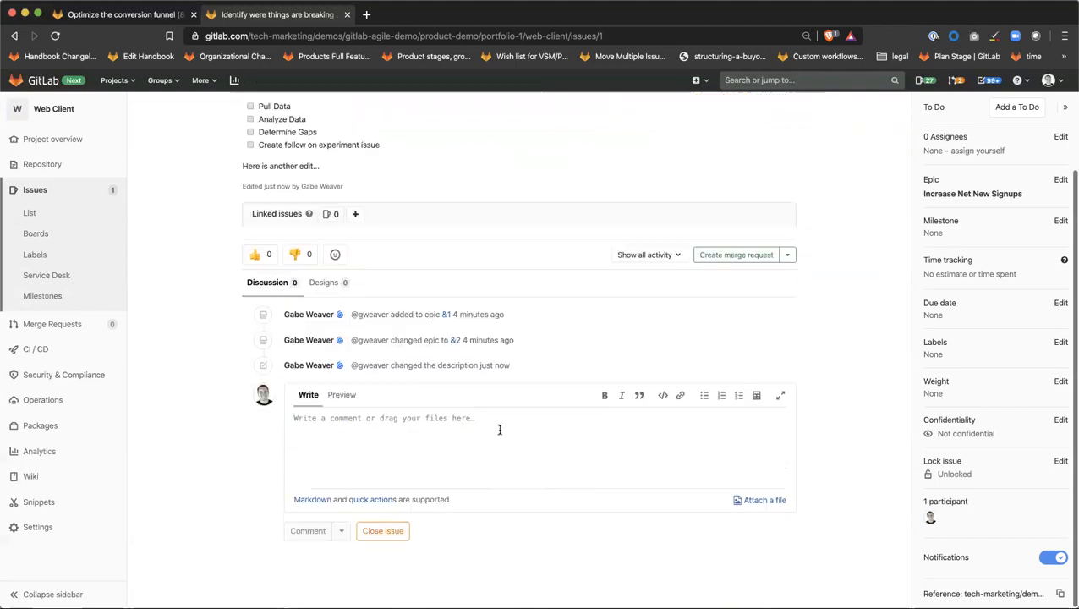
left_click(492, 363)
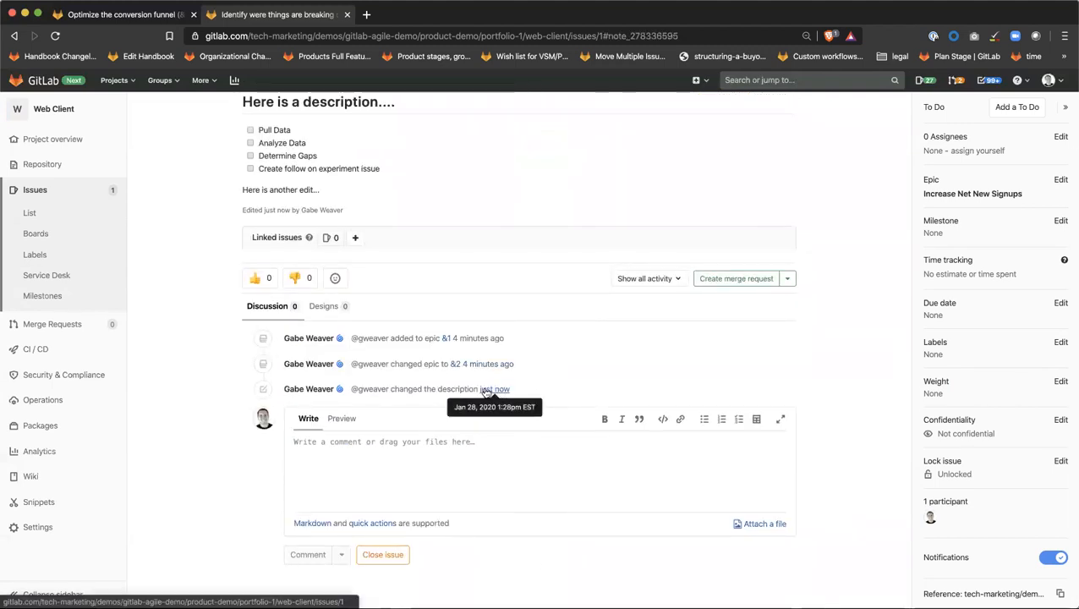
key("super+r")
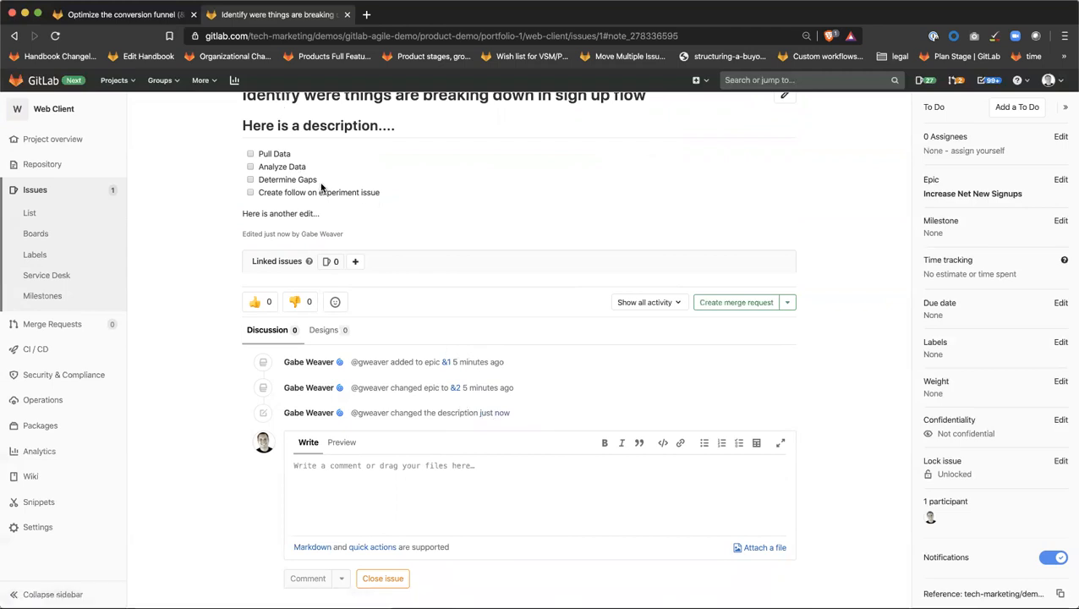
scroll(766, 233, "up", 2)
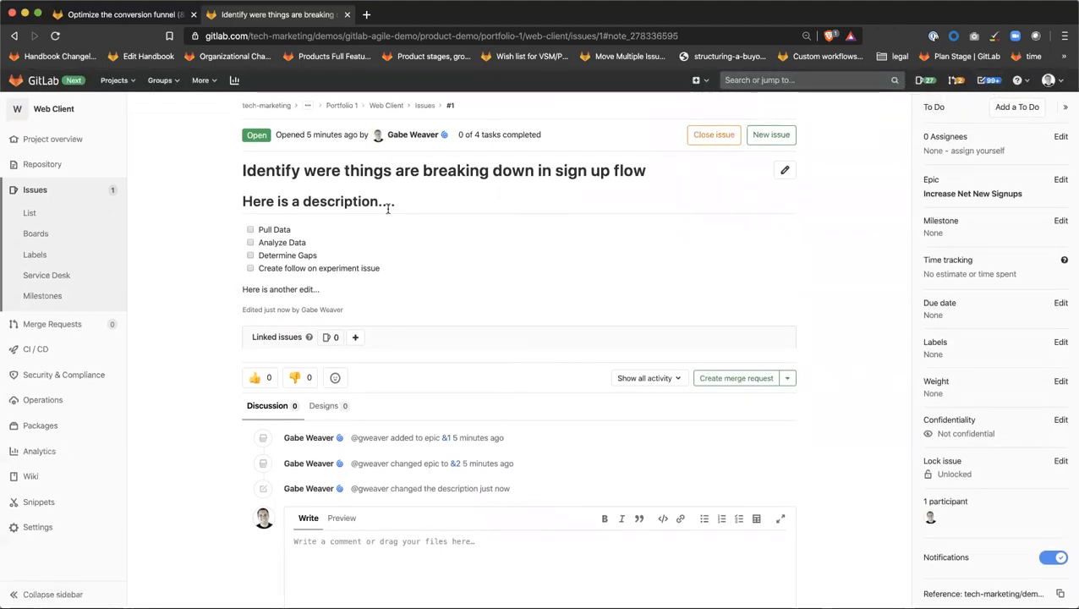
Step: Post a comment on the issue that mentions your own username followed by "what's up?"
left_click(425, 542)
type("@")
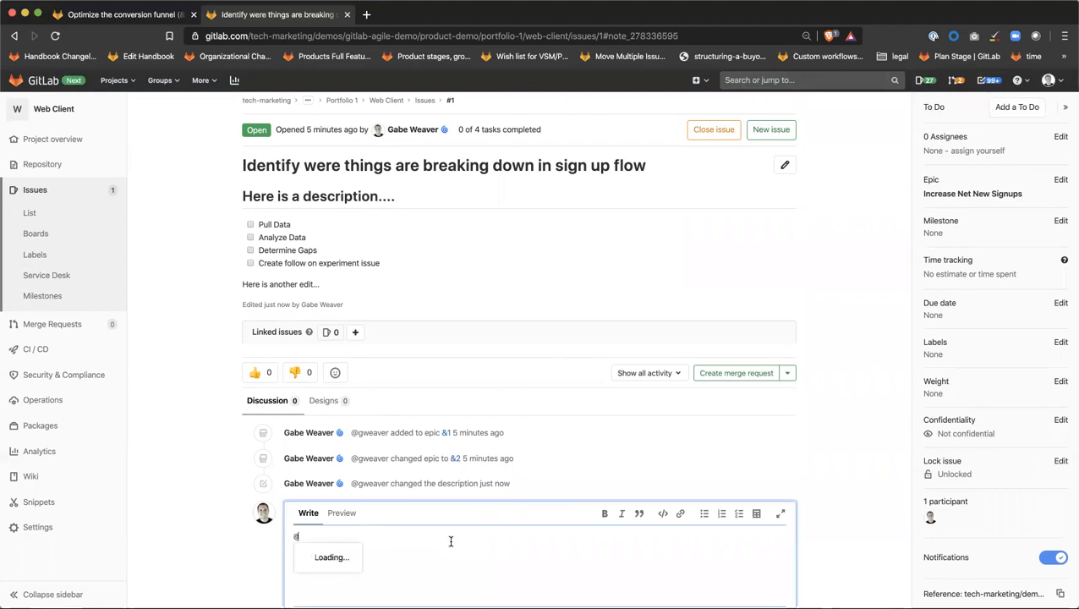
type("gweaver")
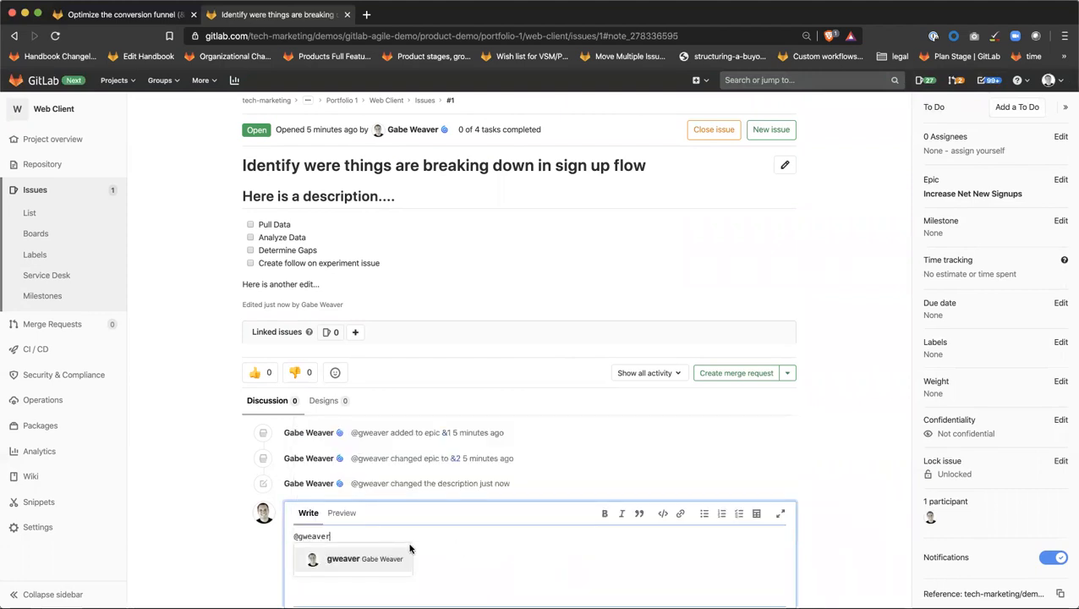
left_click(409, 549)
type("w")
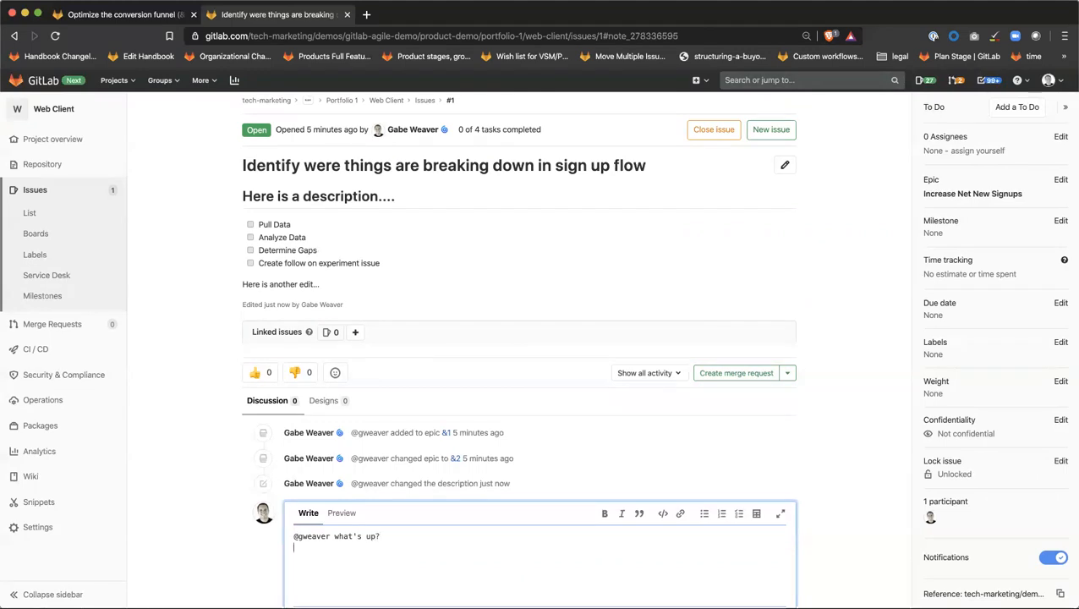
scroll(423, 524, "down", 3)
left_click(329, 527)
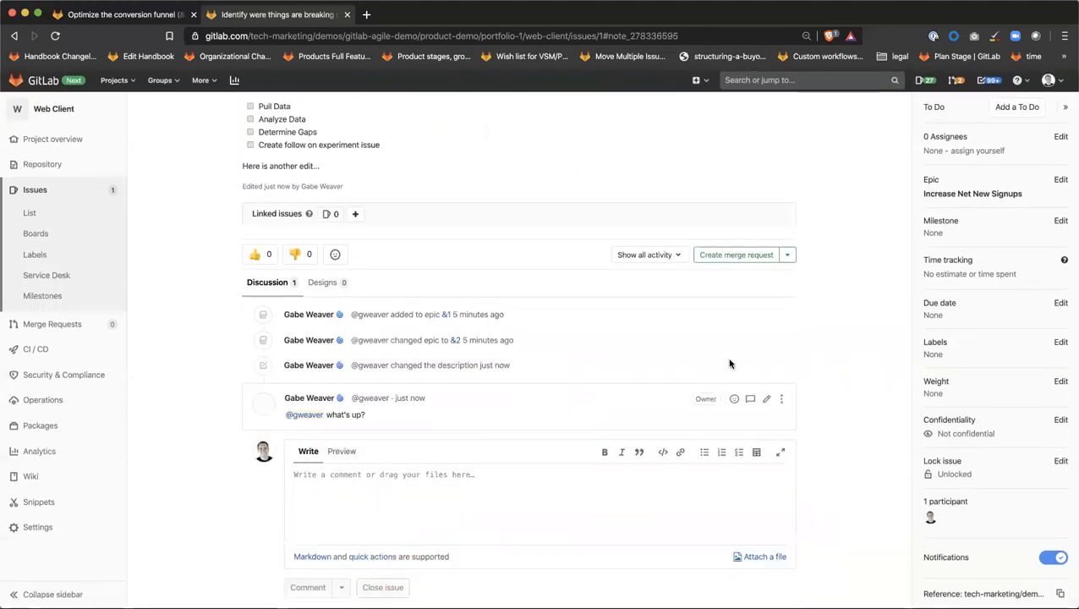
Step: Open the To-Do List and examine its type, author, project, group and action filter options without changing them
left_click(987, 79)
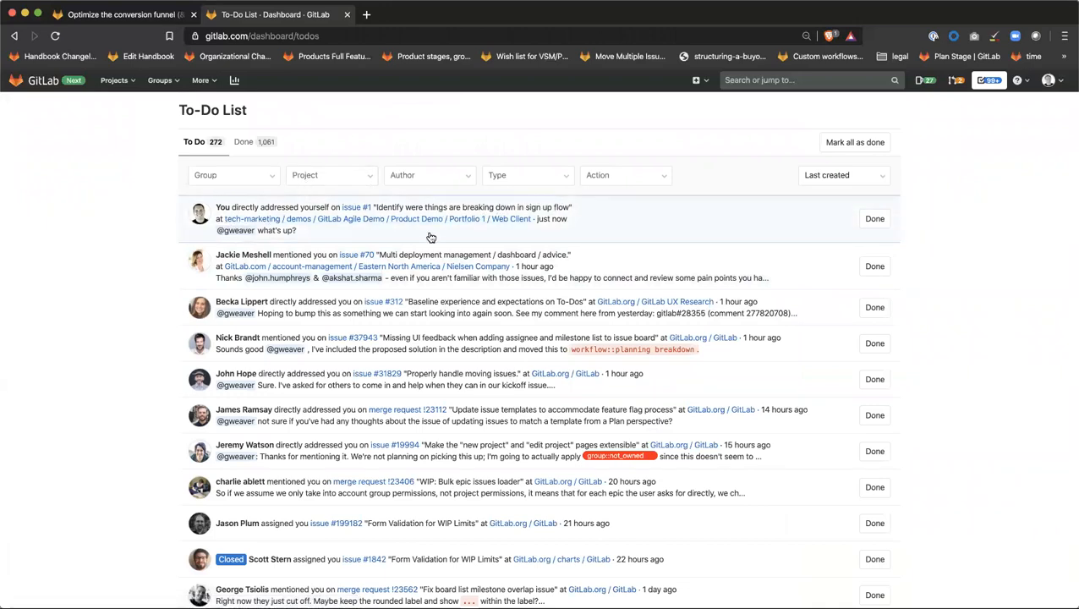
scroll(456, 238, "down", 1)
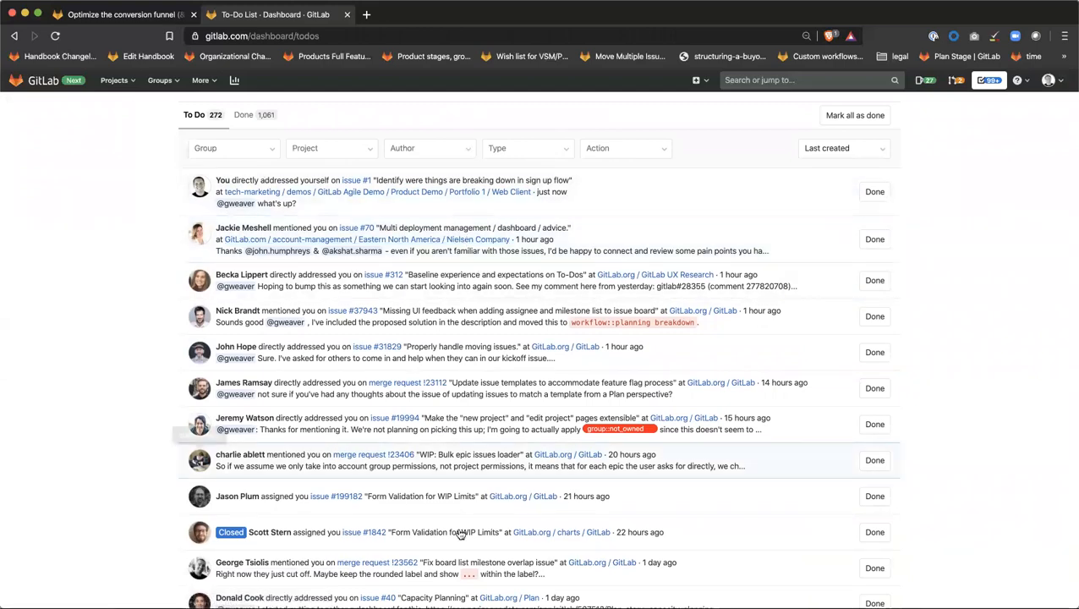
left_click(554, 152)
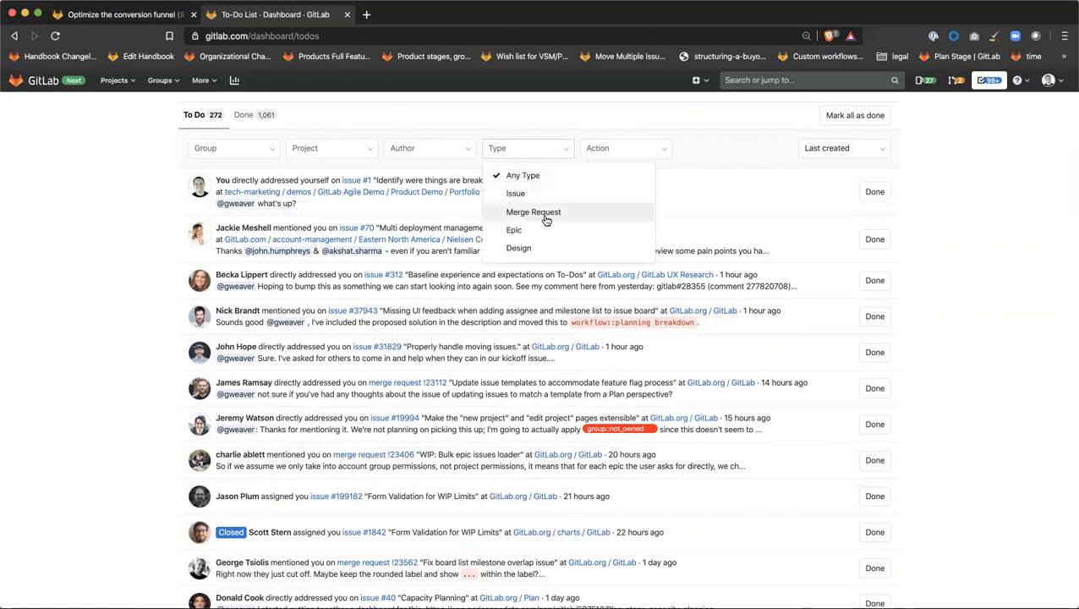
left_click(417, 154)
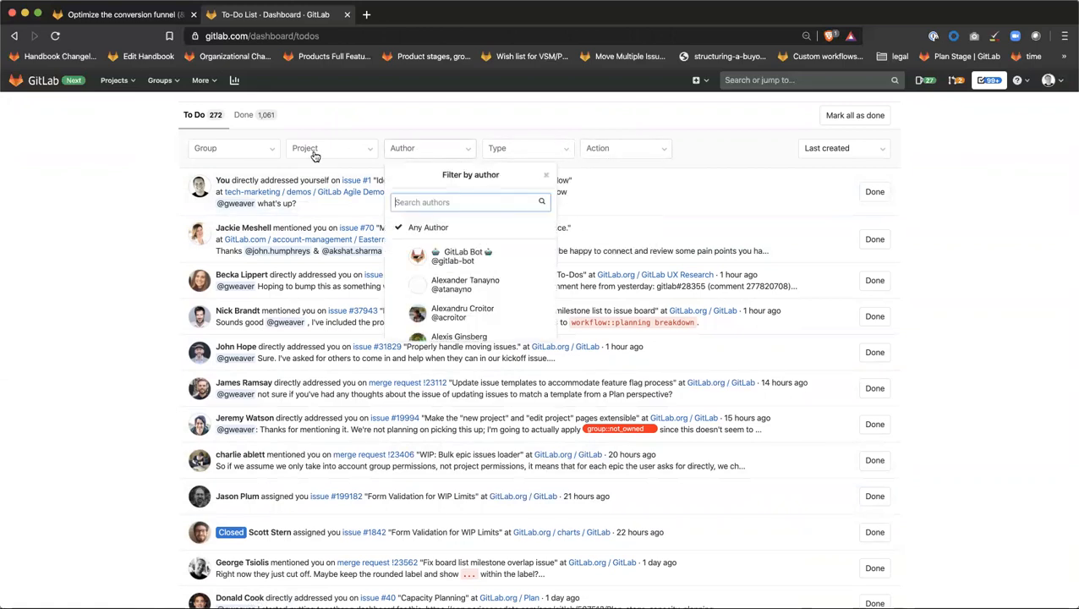
left_click(315, 153)
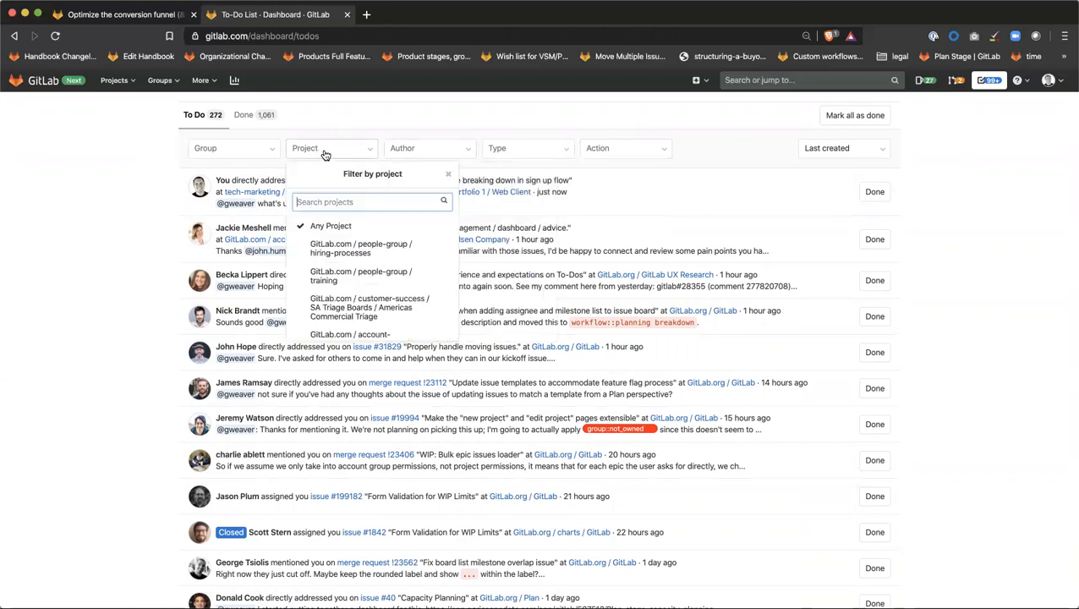
left_click(260, 152)
left_click(645, 152)
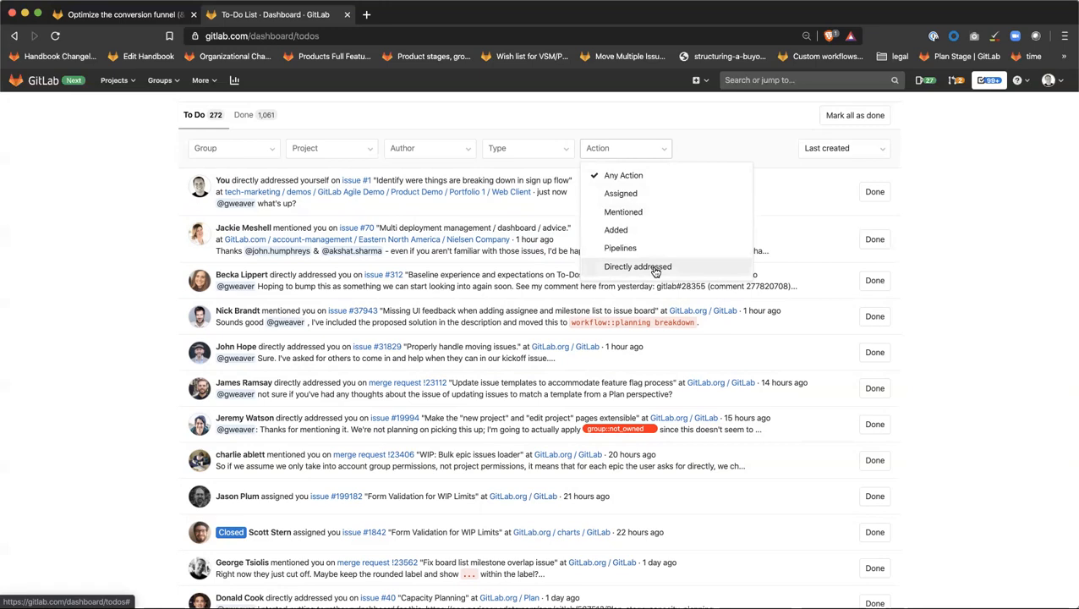
Step: Post the comment "hey this is a cool thing..." on the epic "Optimize the conversion funnel", ending with a mention of your own username
left_click(140, 15)
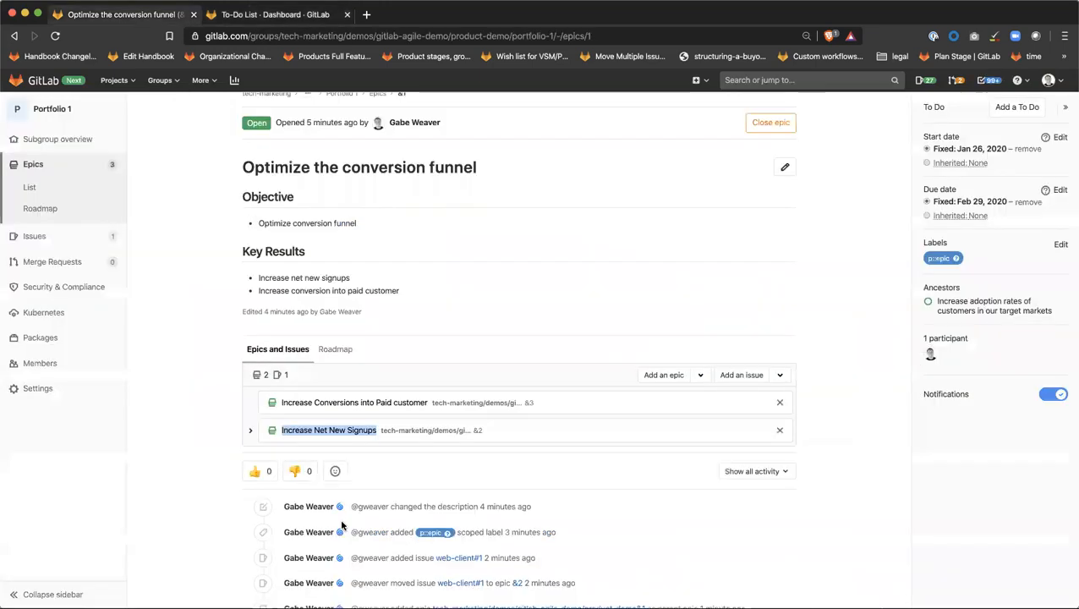
scroll(321, 452, "down", 5)
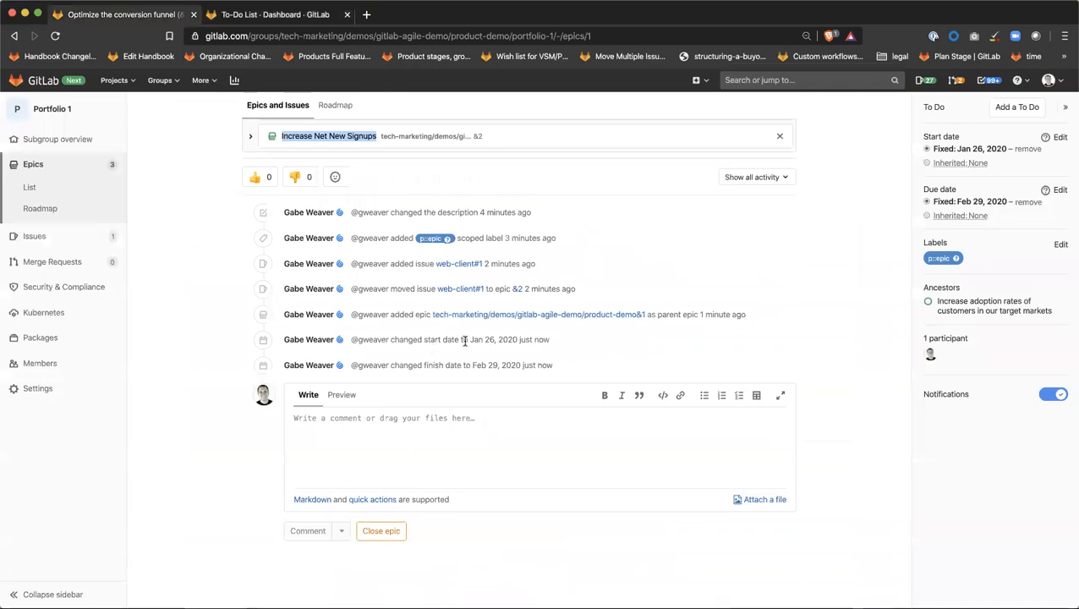
left_click(365, 452)
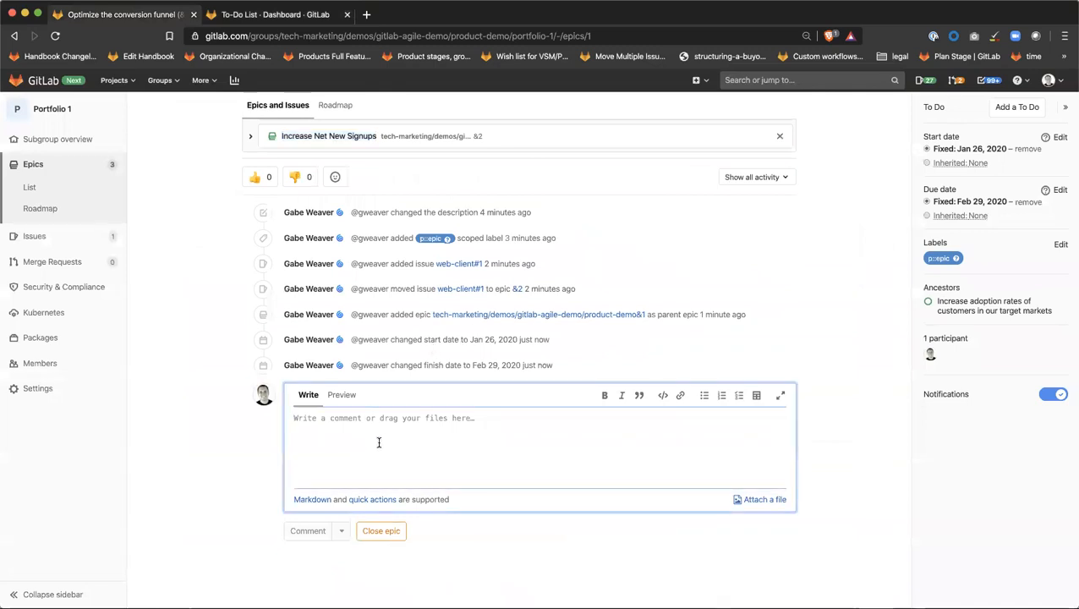
type("hey this")
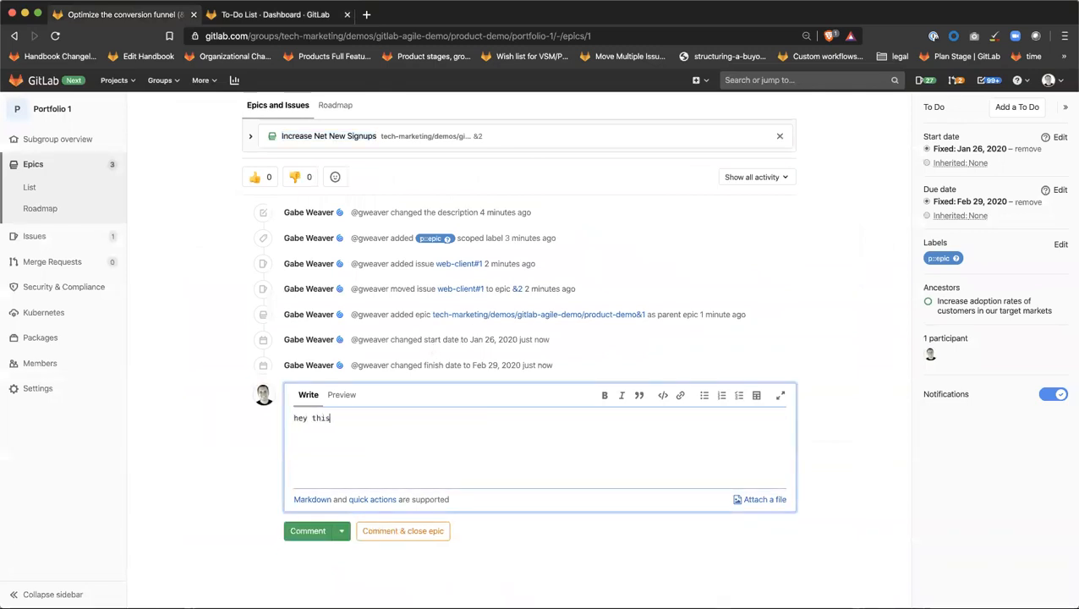
type(" is a cool thing... @gweaver")
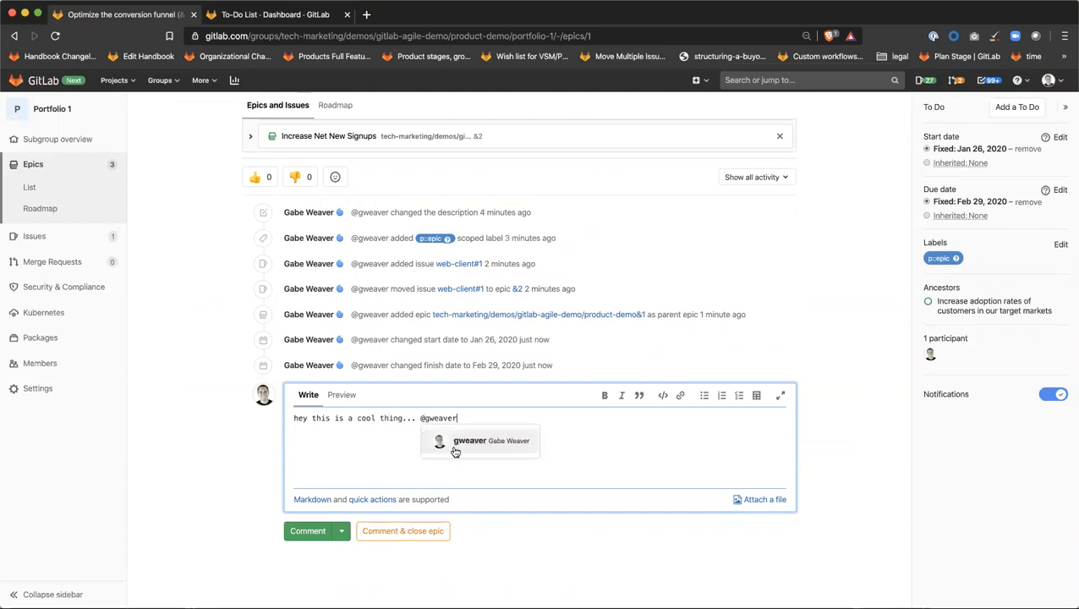
key("Return")
left_click(328, 532)
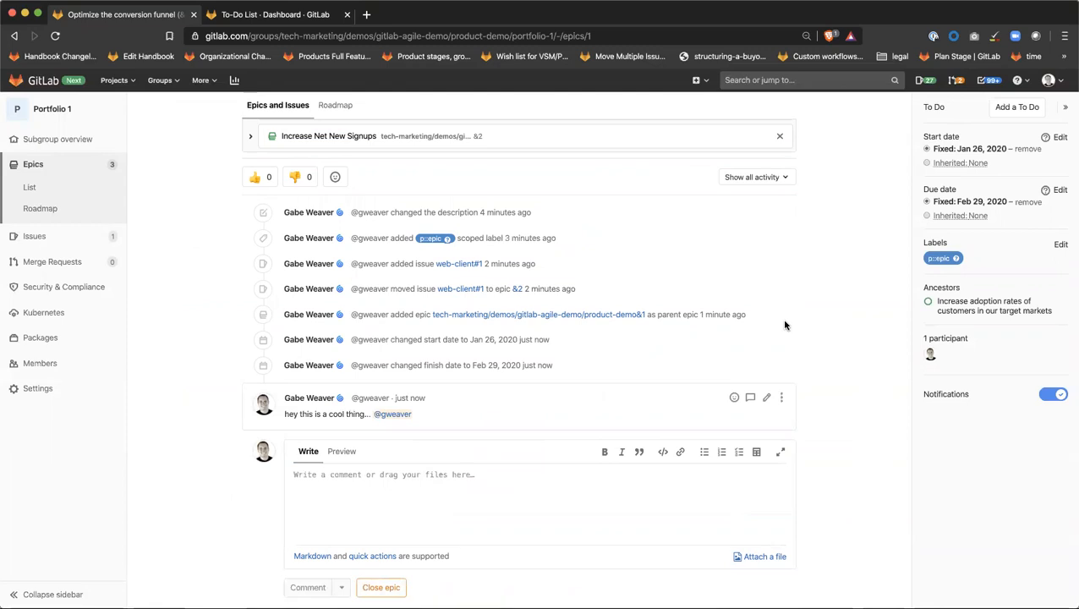
Step: Open the epic "Optimize the conversion funnel" from its mention in the To-Do List and cancel the open description edit
left_click(986, 82)
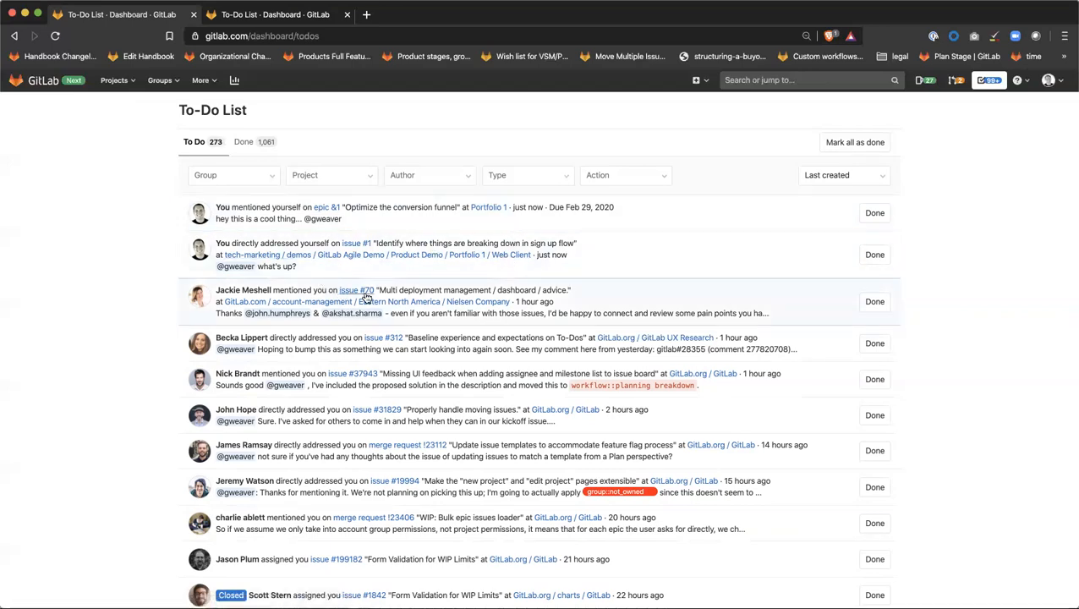
left_click(327, 208)
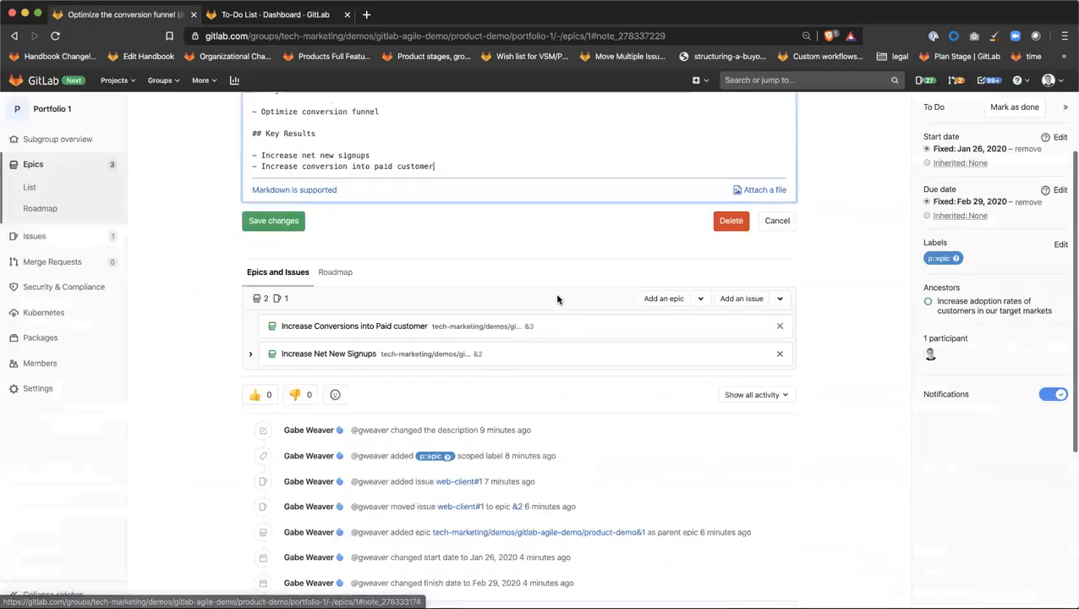
left_click(778, 221)
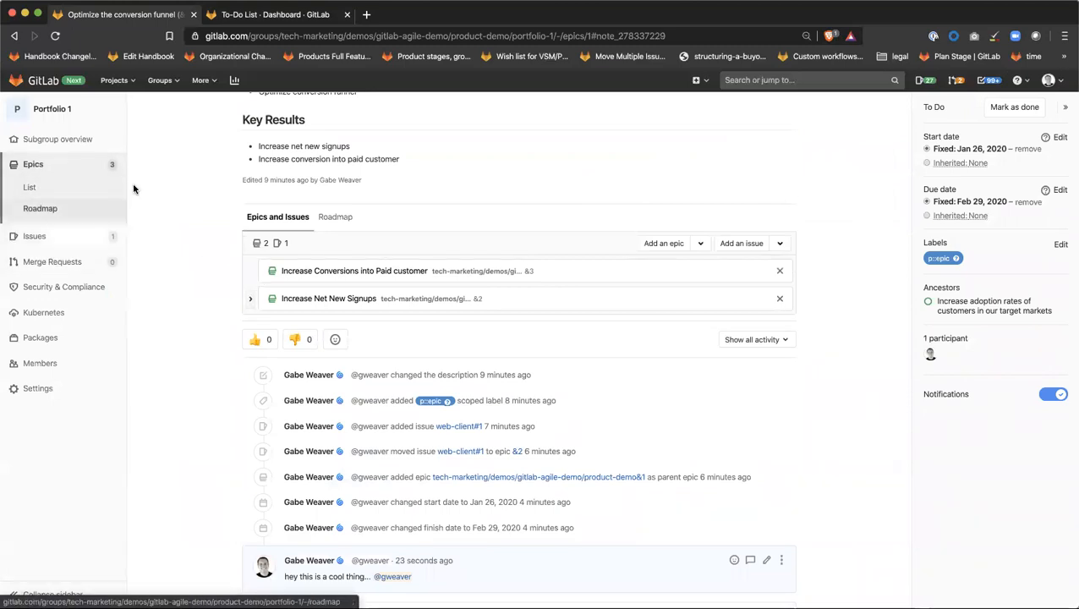
Step: Open the Portfolio 1 subgroup overview, view its Web Client project and return to the subgroup
left_click(76, 140)
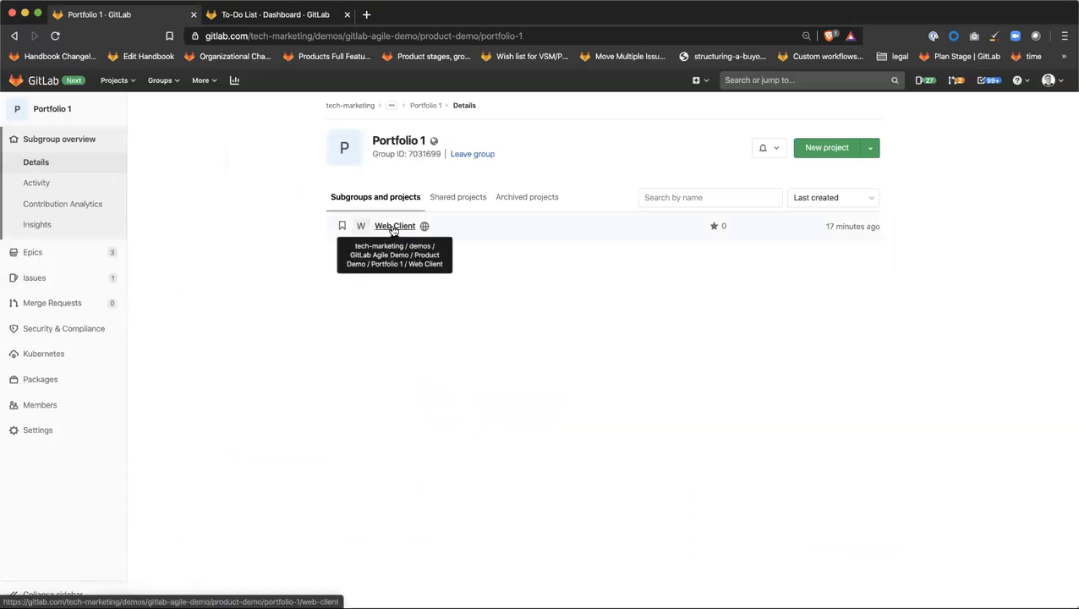
left_click(393, 226)
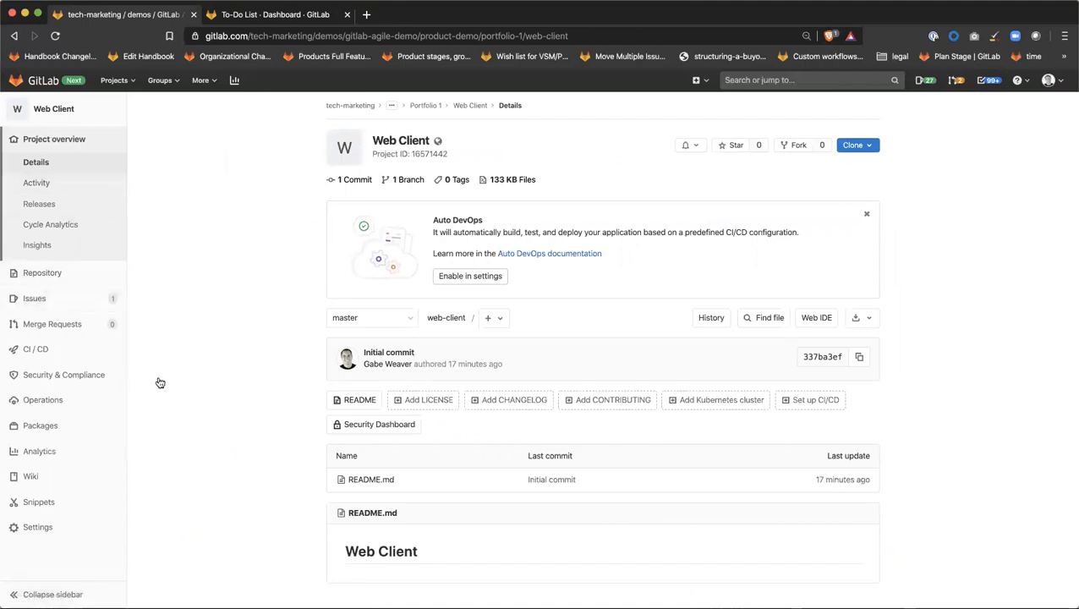
left_click(14, 36)
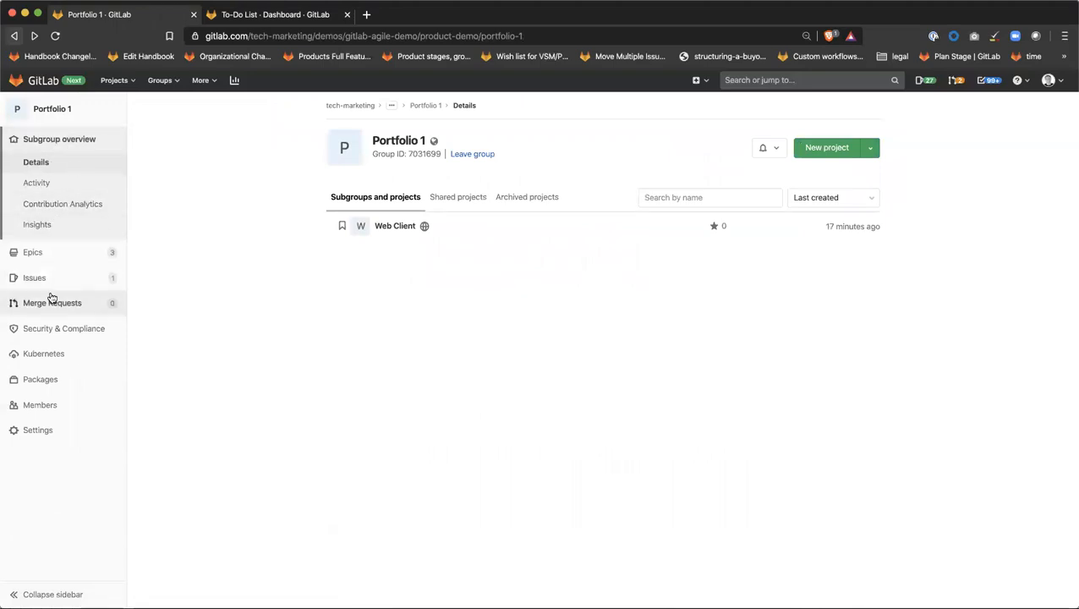
Step: Open Portfolio 1's issue boards and add the default To Do and Doing lists to the Development board
mouse_move(59, 271)
left_click(154, 297)
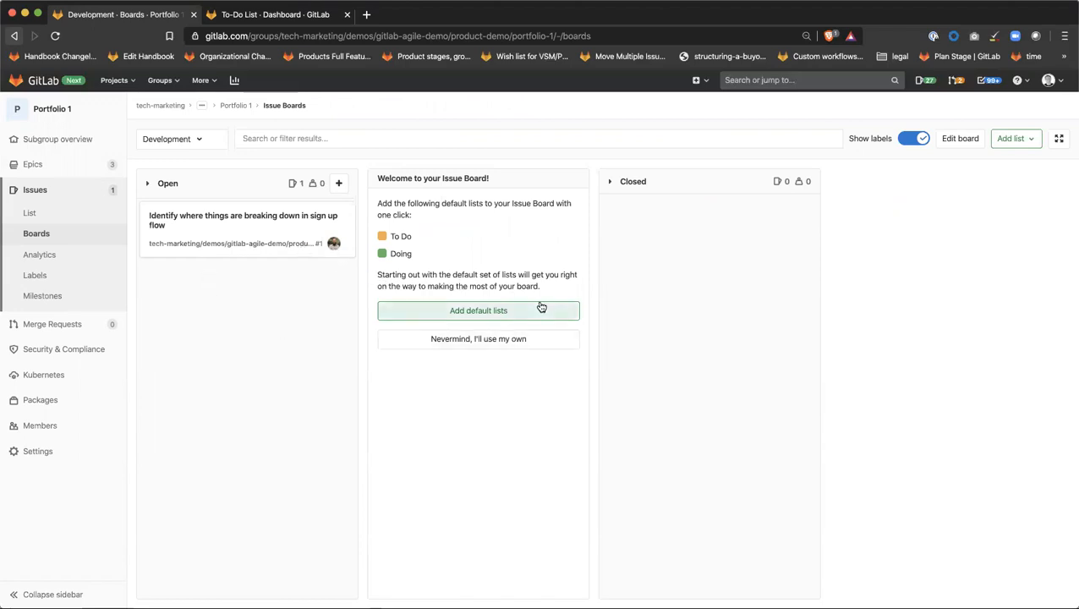
left_click(462, 312)
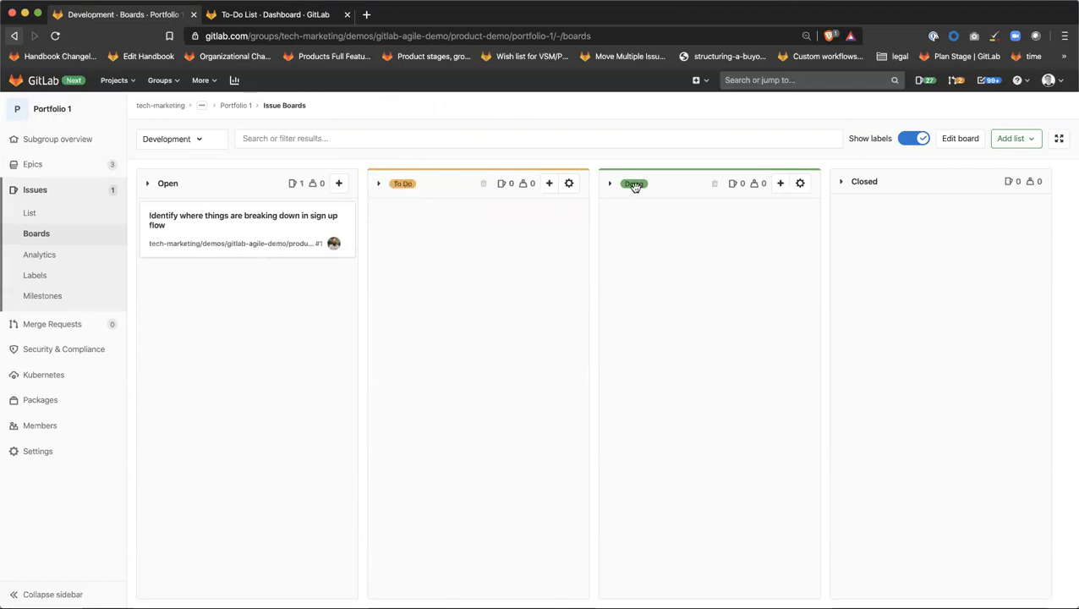
Step: Delete the Doing label permanently from the labels of the Portfolio 1 group
left_click(53, 277)
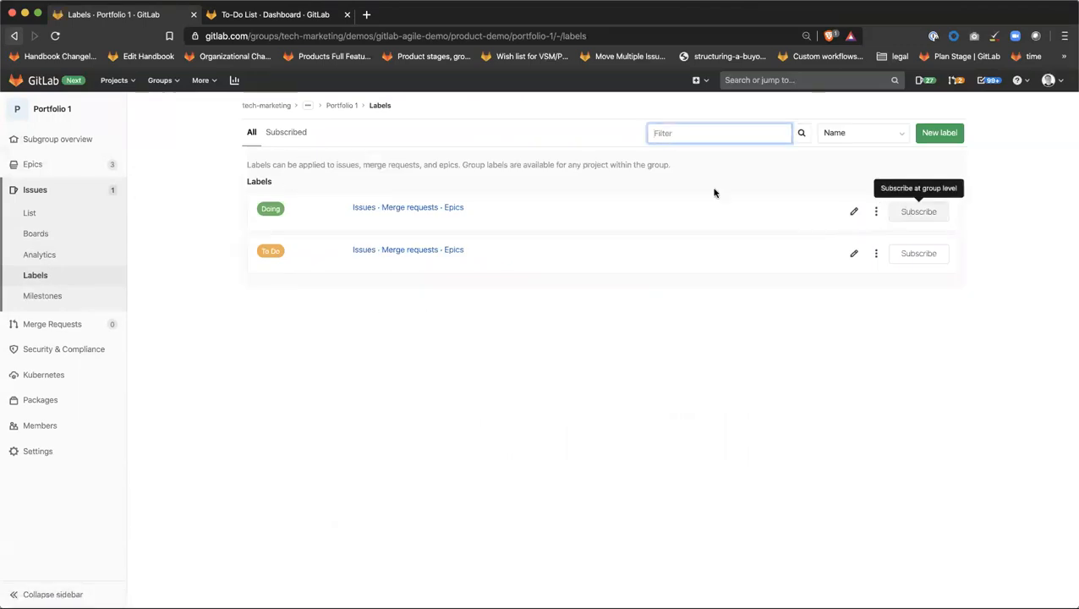
left_click(873, 212)
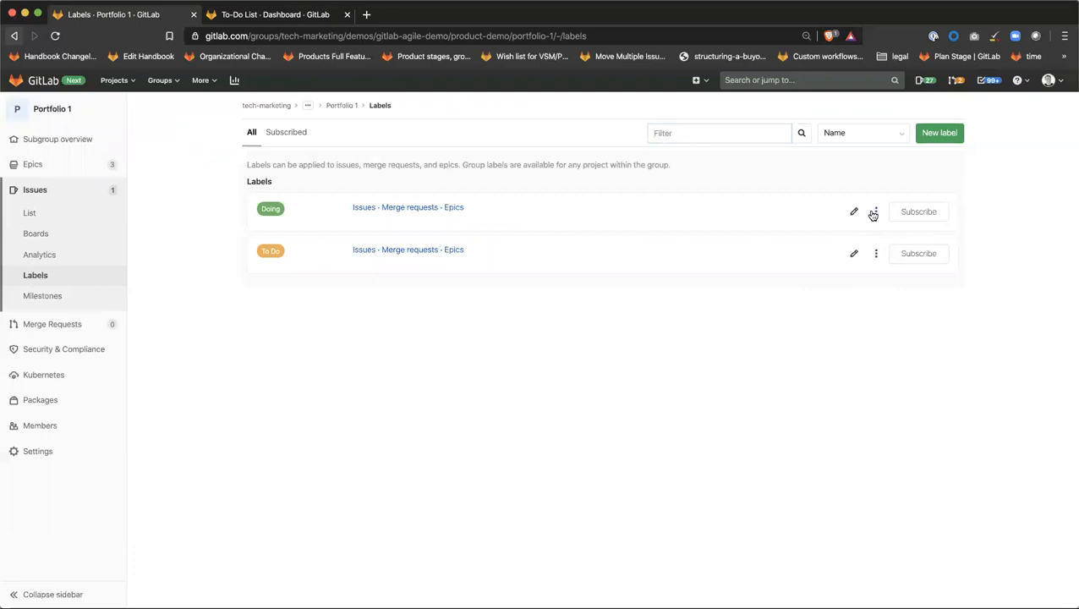
left_click(885, 235)
left_click(621, 207)
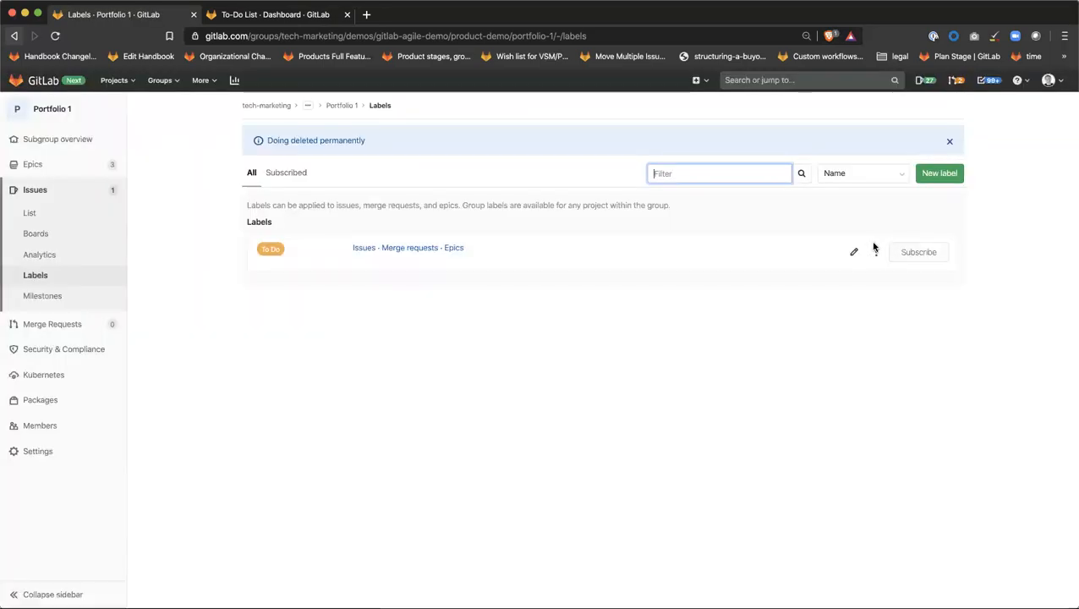
left_click(874, 252)
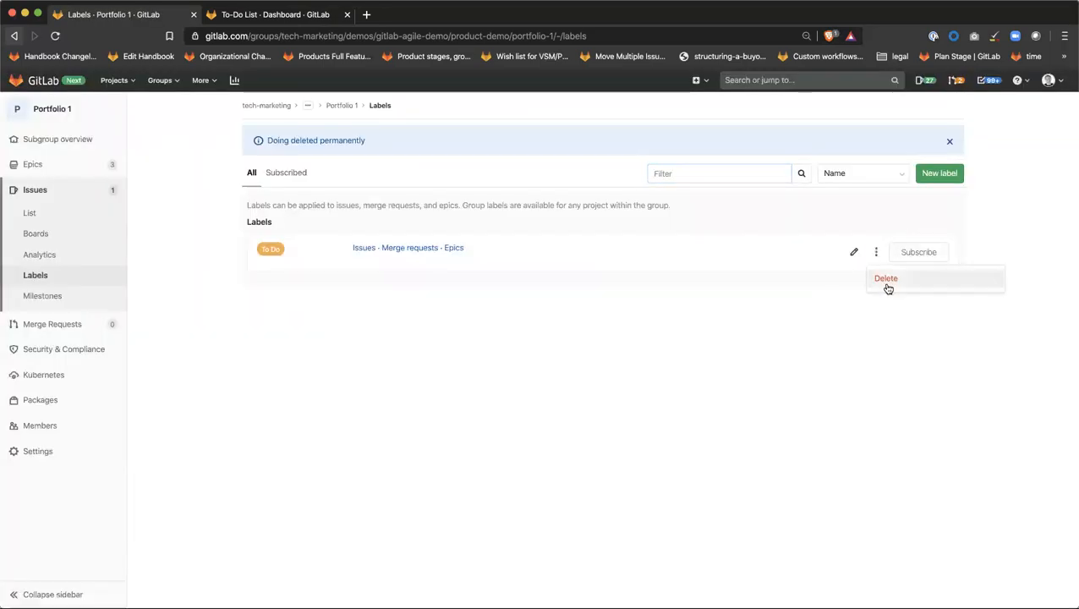
left_click(190, 215)
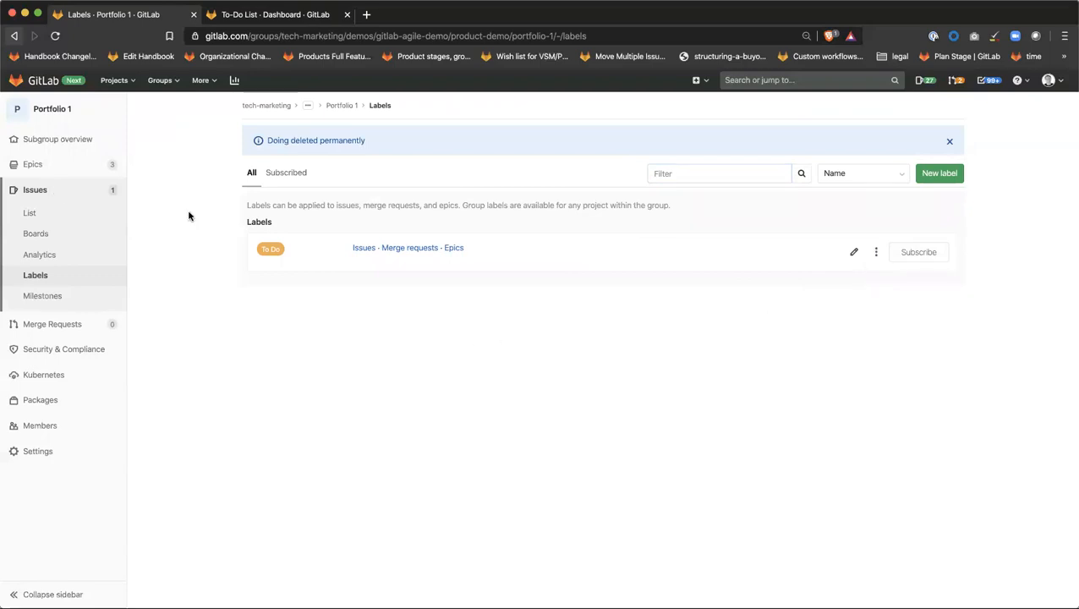
Step: Start a new issue board in Portfolio 1, named with your own first name followed by "'s Board"
left_click(57, 235)
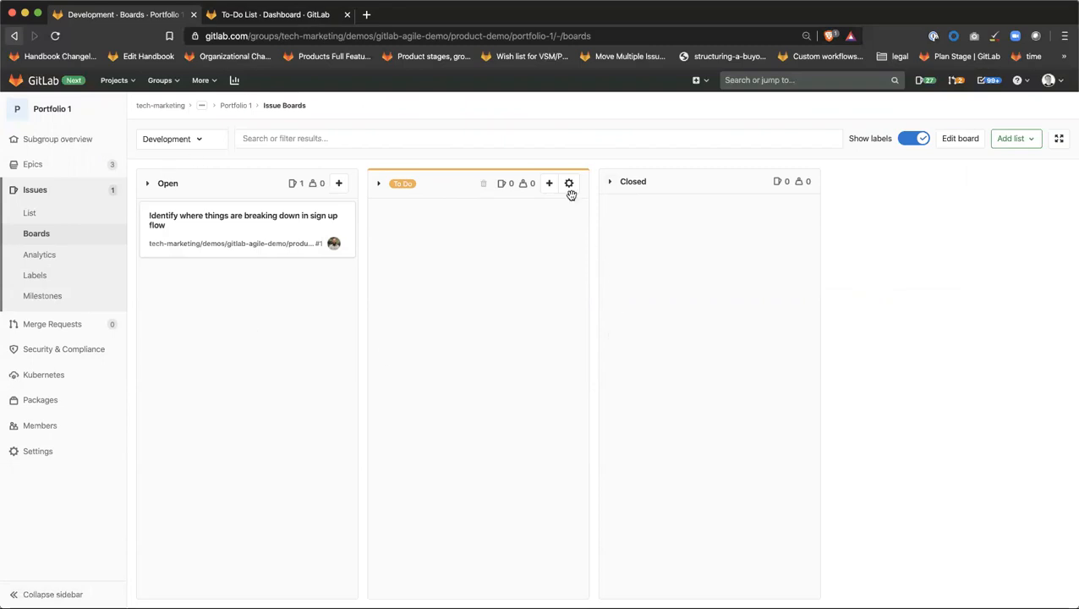
left_click(203, 139)
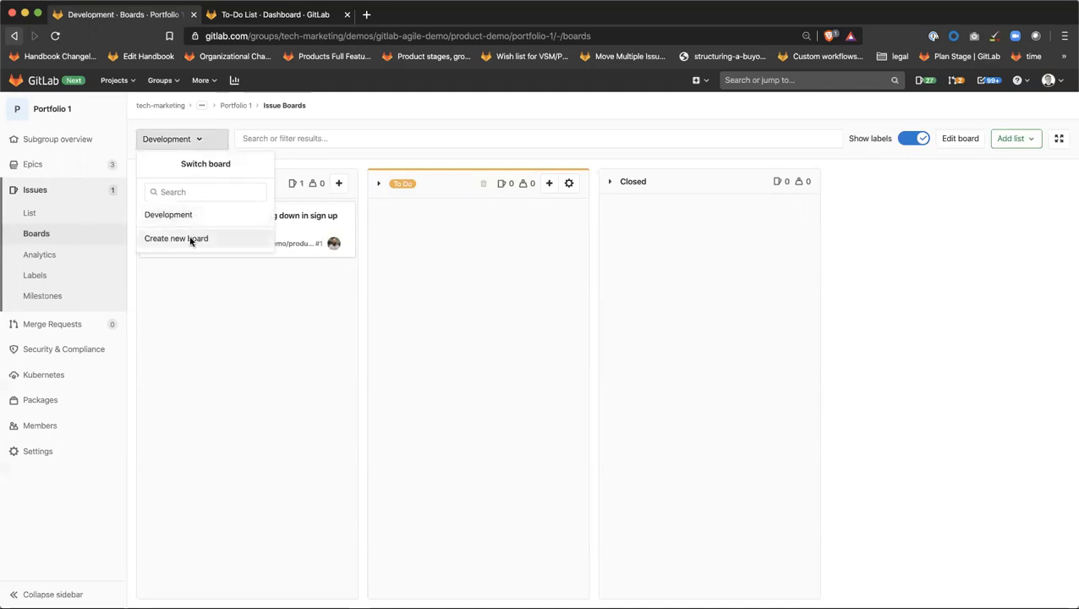
left_click(194, 238)
left_click(518, 175)
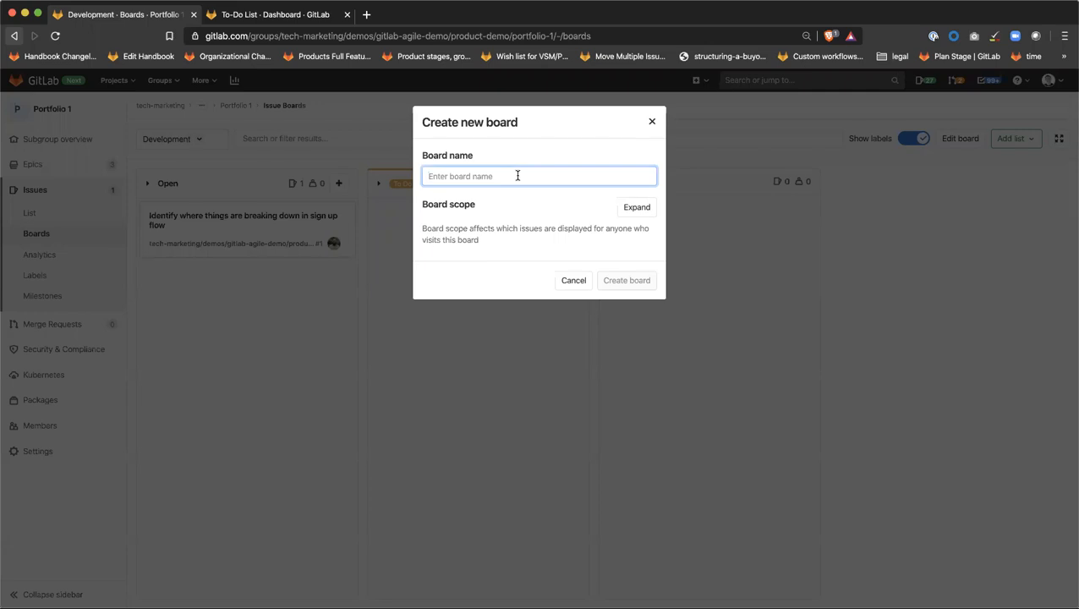
type("Gabe's Board")
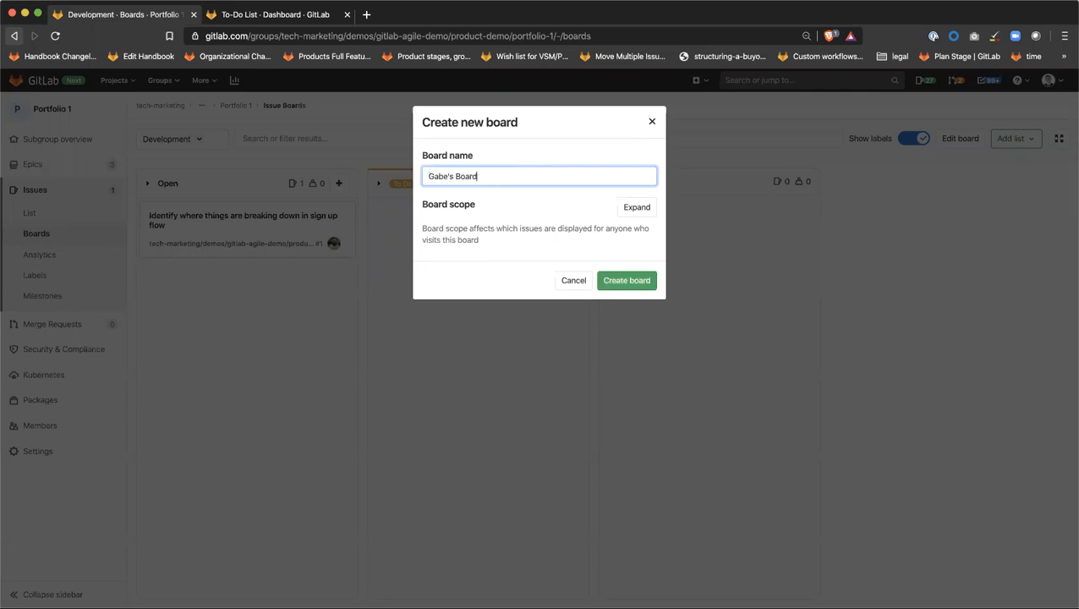
Step: Review the new board's scope options and available labels, then create the board with its scope left at any milestone, label, assignee and weight
left_click(642, 208)
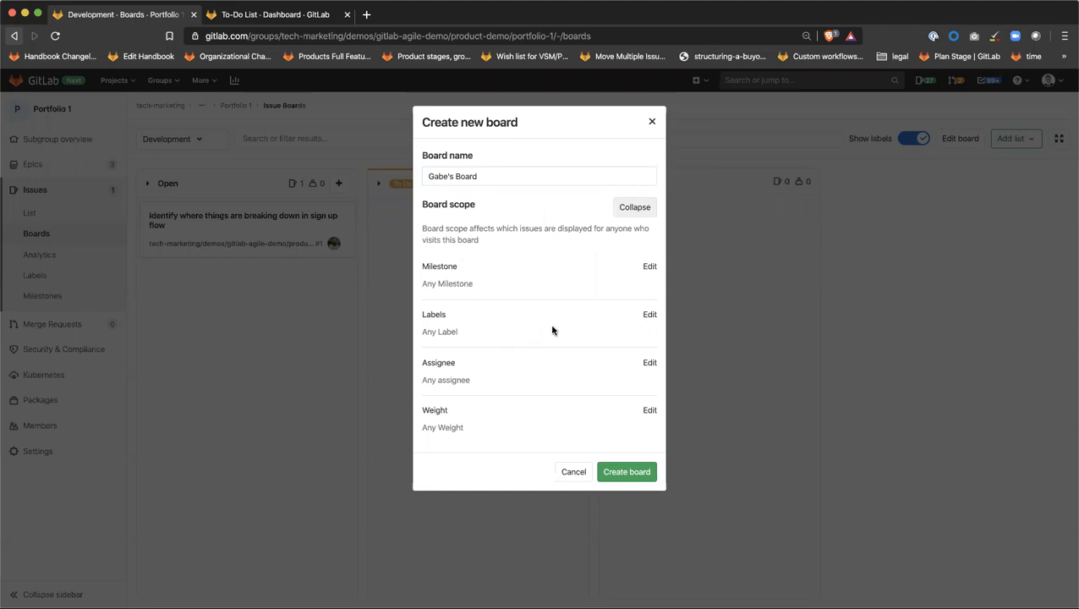
left_click(649, 316)
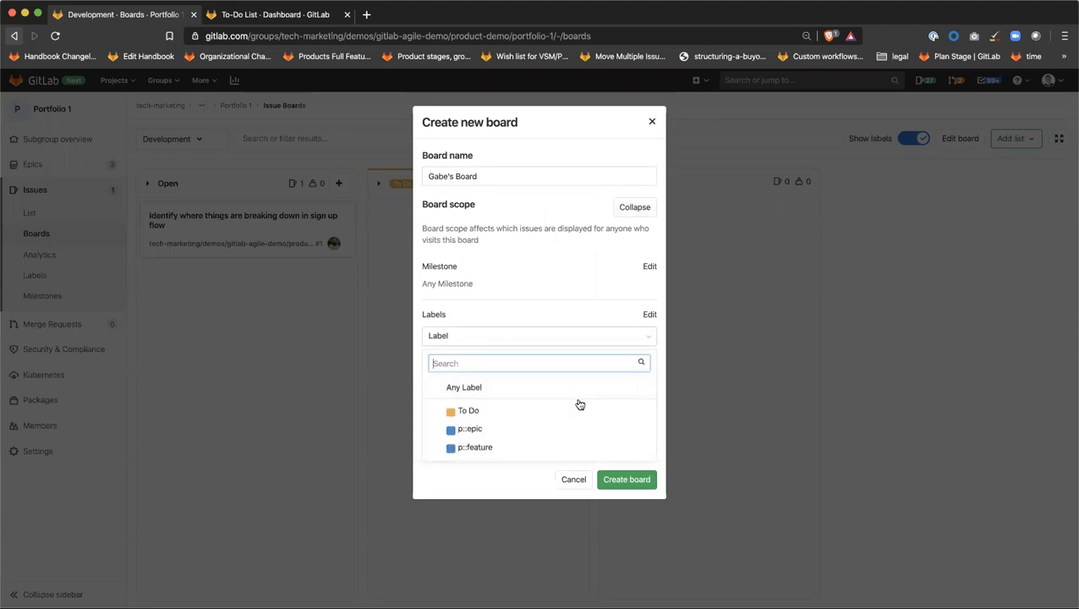
scroll(580, 404, "down", 2)
scroll(580, 404, "up", 1)
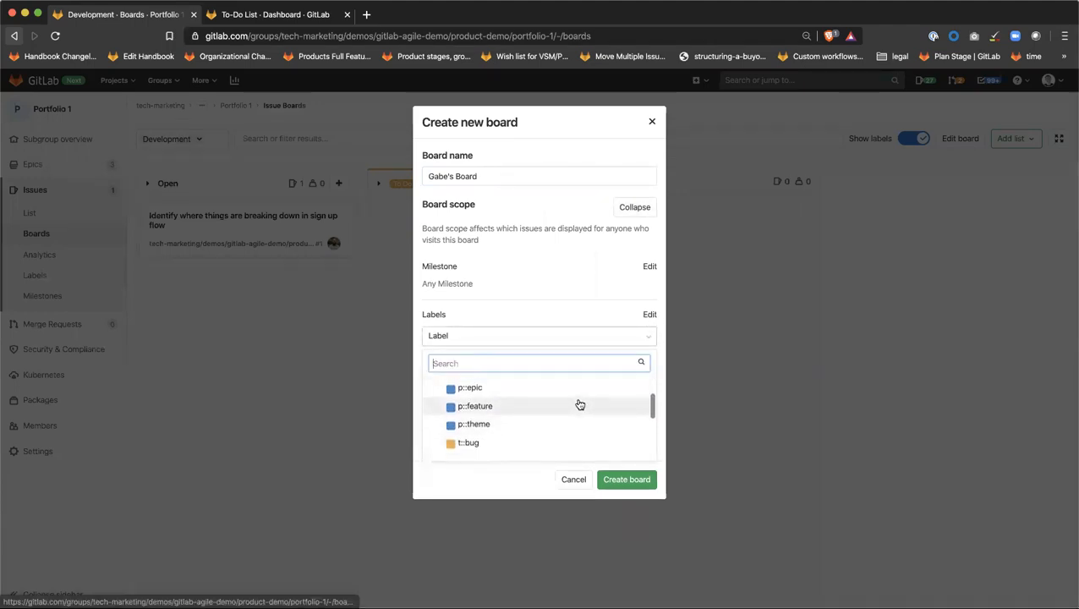
scroll(580, 404, "down", 2)
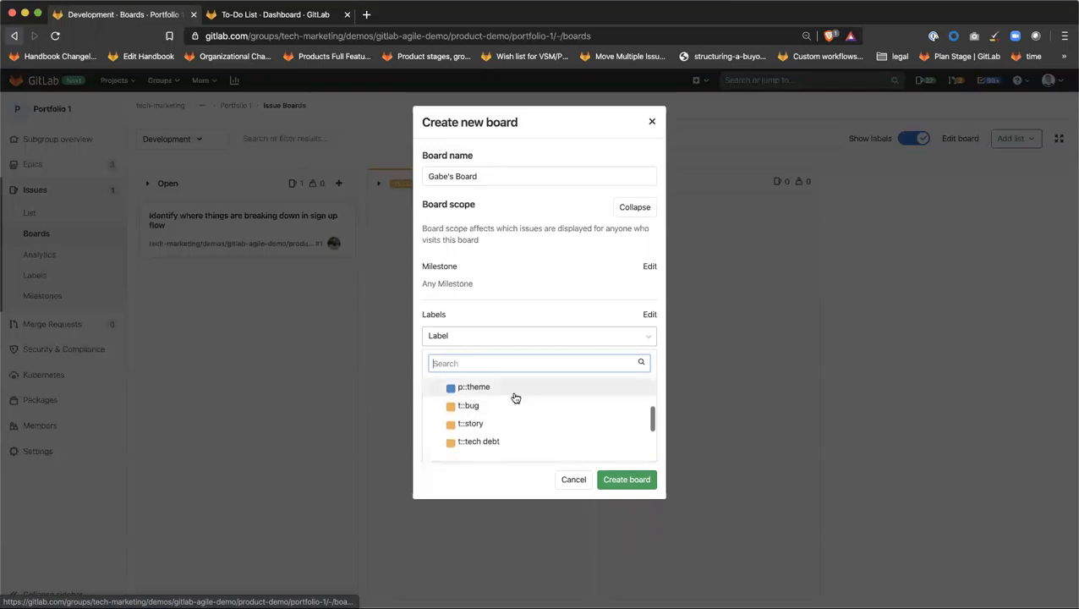
scroll(514, 431, "down", 2)
scroll(514, 429, "down", 2)
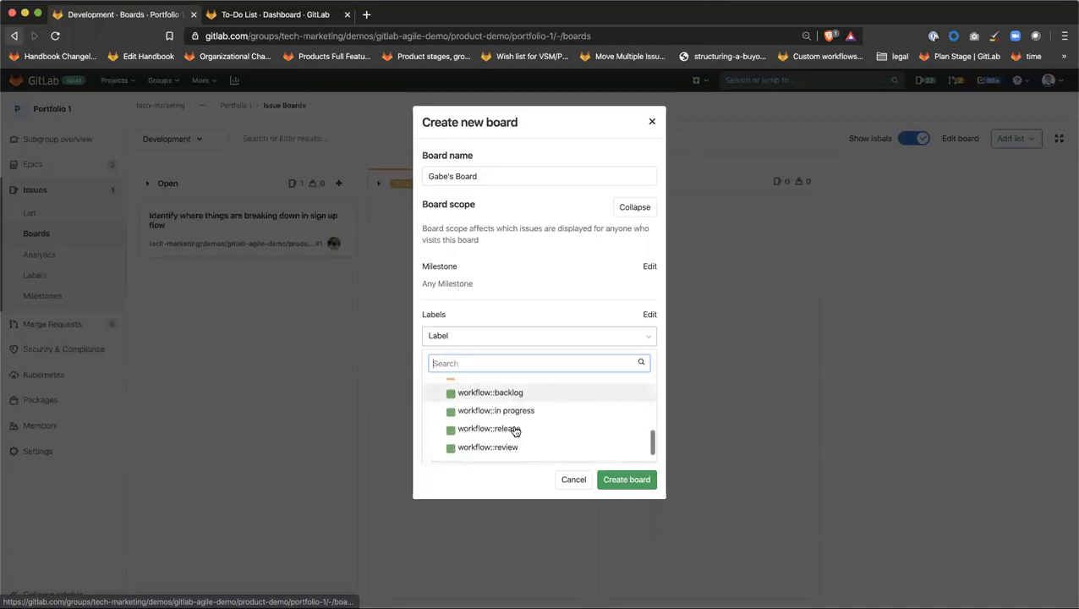
left_click(557, 215)
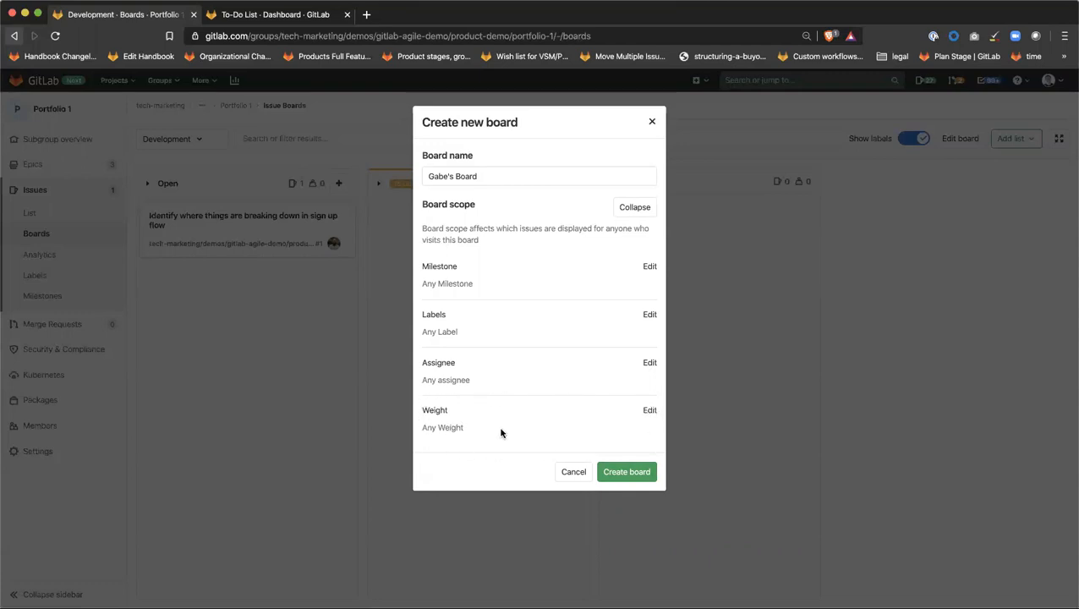
left_click(628, 473)
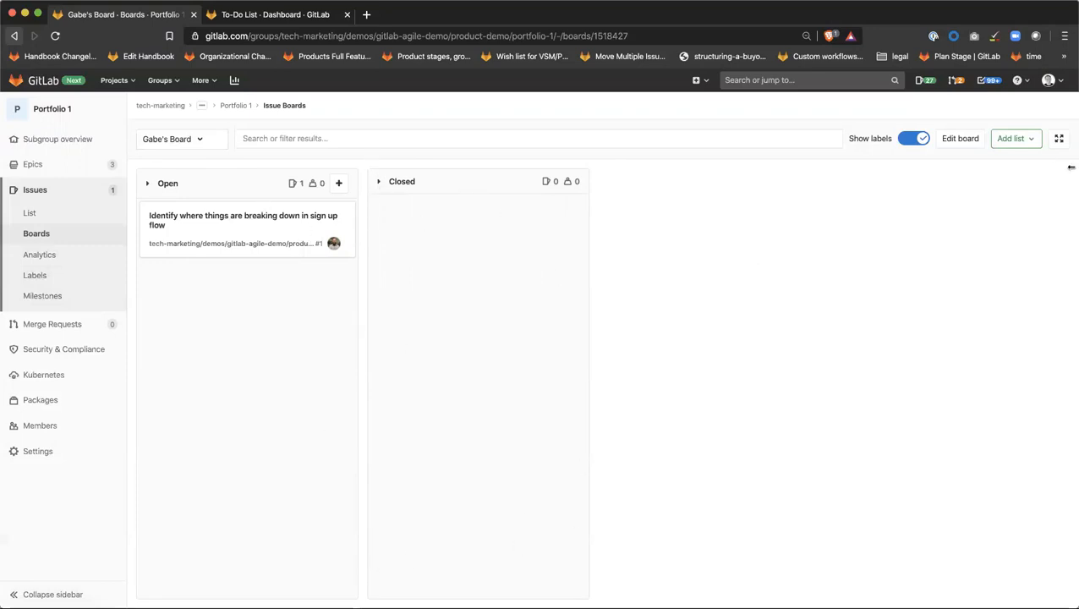
Step: Add label lists for workflow::backlog, workflow::in progress, workflow::release and workflow::review to the new board
left_click(1013, 140)
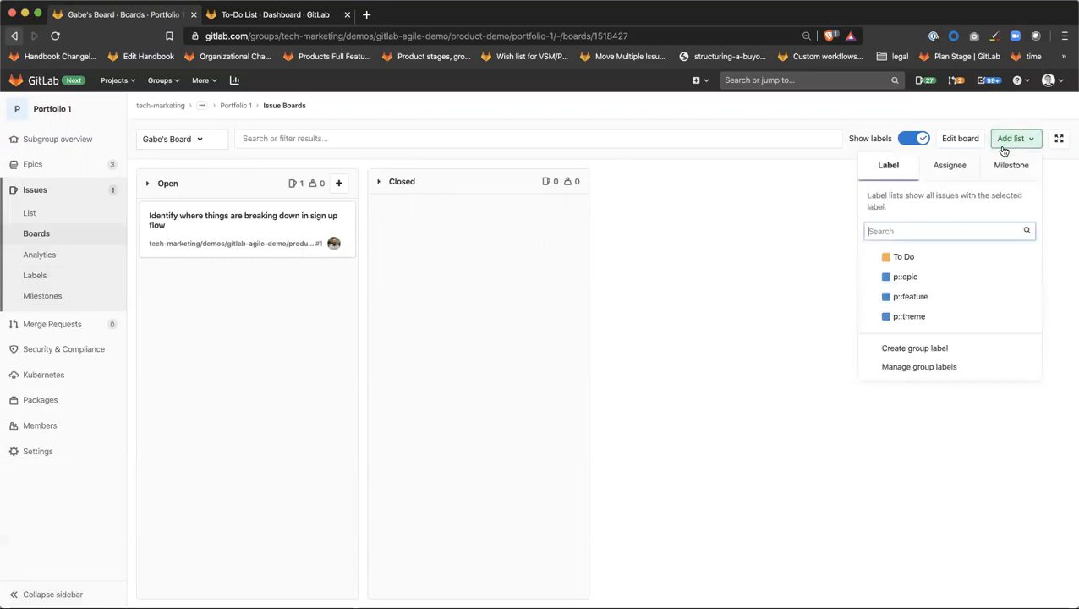
scroll(941, 291, "down", 1)
scroll(942, 290, "down", 5)
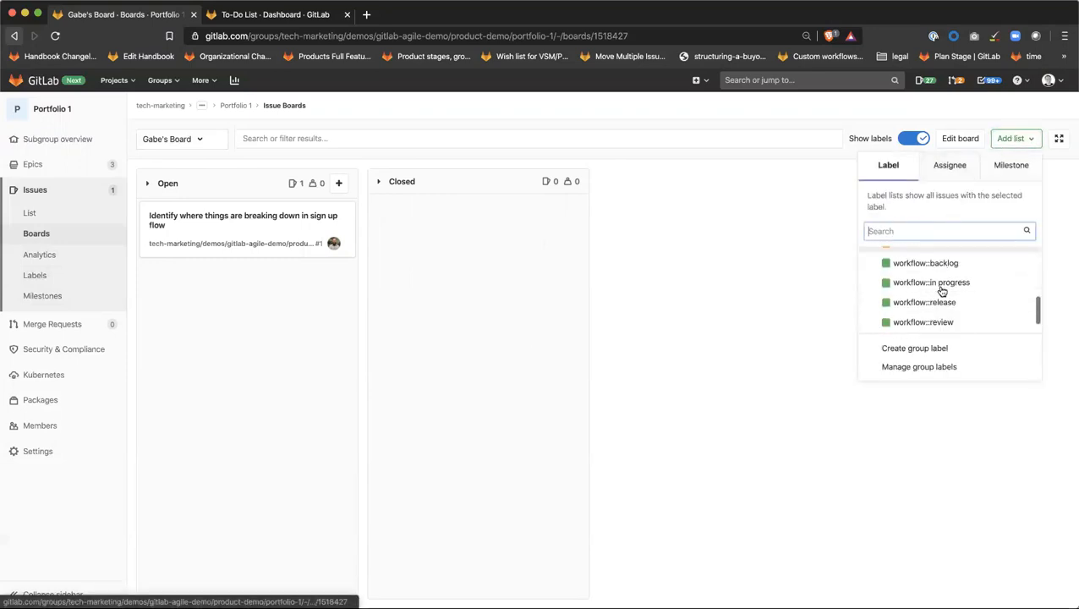
left_click(946, 268)
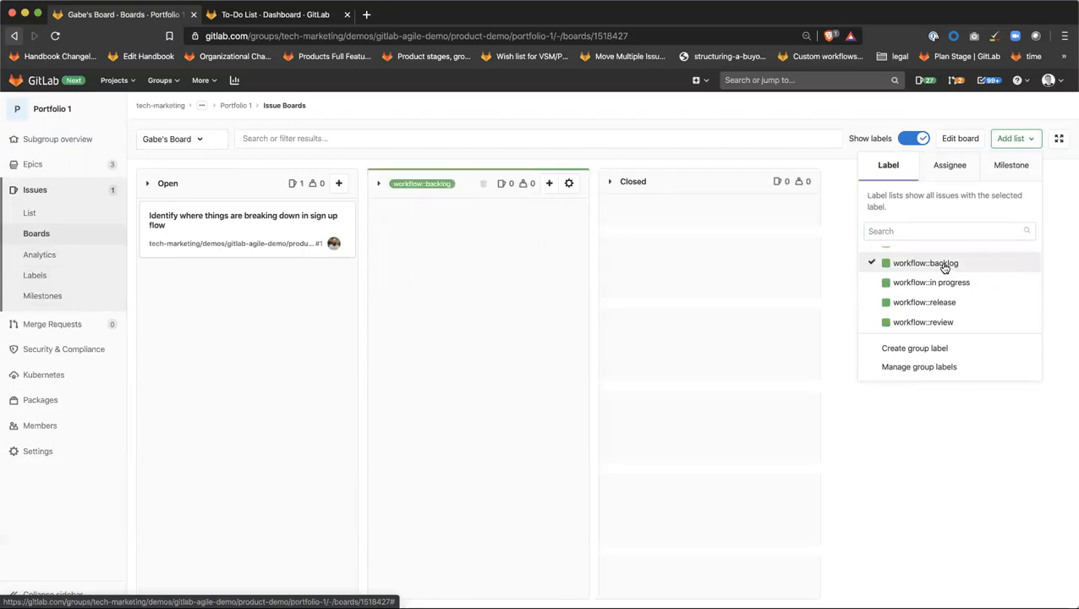
left_click(942, 282)
left_click(941, 302)
left_click(941, 321)
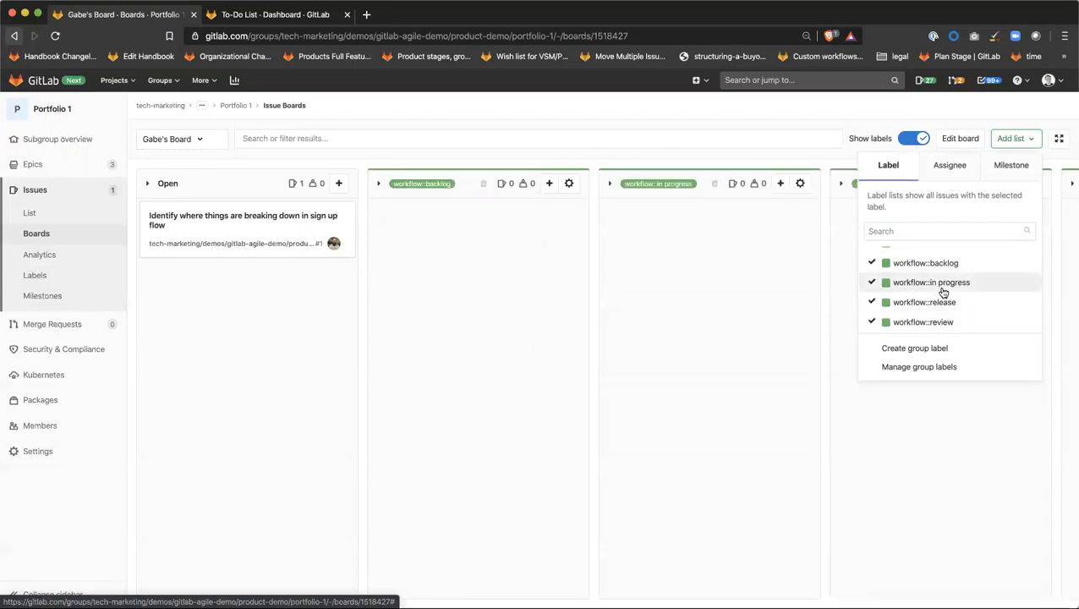
left_click(792, 128)
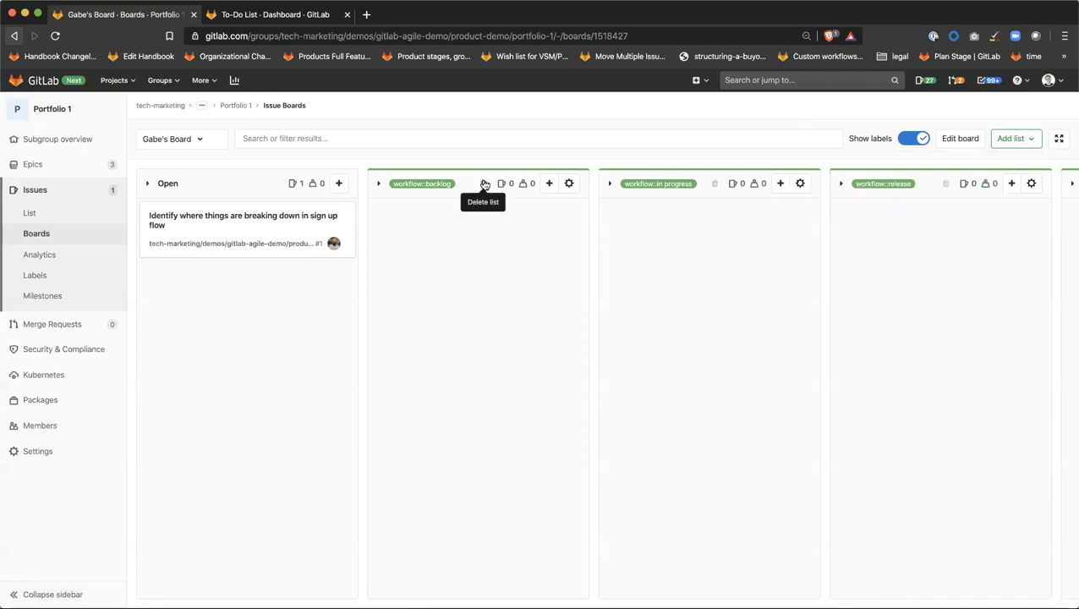
Step: Move the workflow::review list between workflow::in progress and workflow::release on the board
scroll(507, 182, "right", 5)
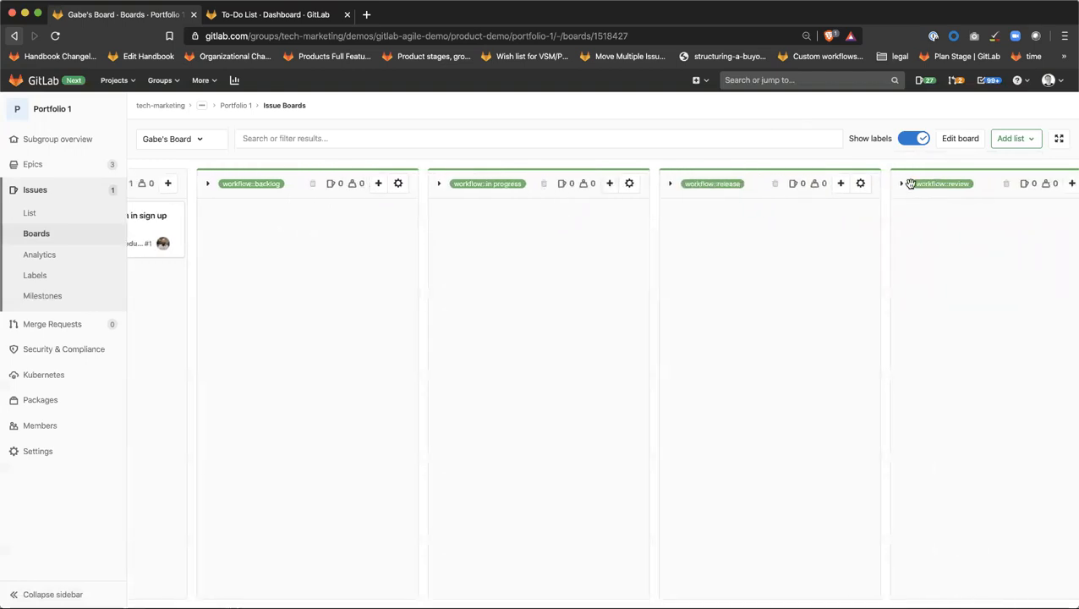
left_click_drag(974, 181, 761, 183)
scroll(905, 197, "right", 5)
scroll(813, 190, "left", 10)
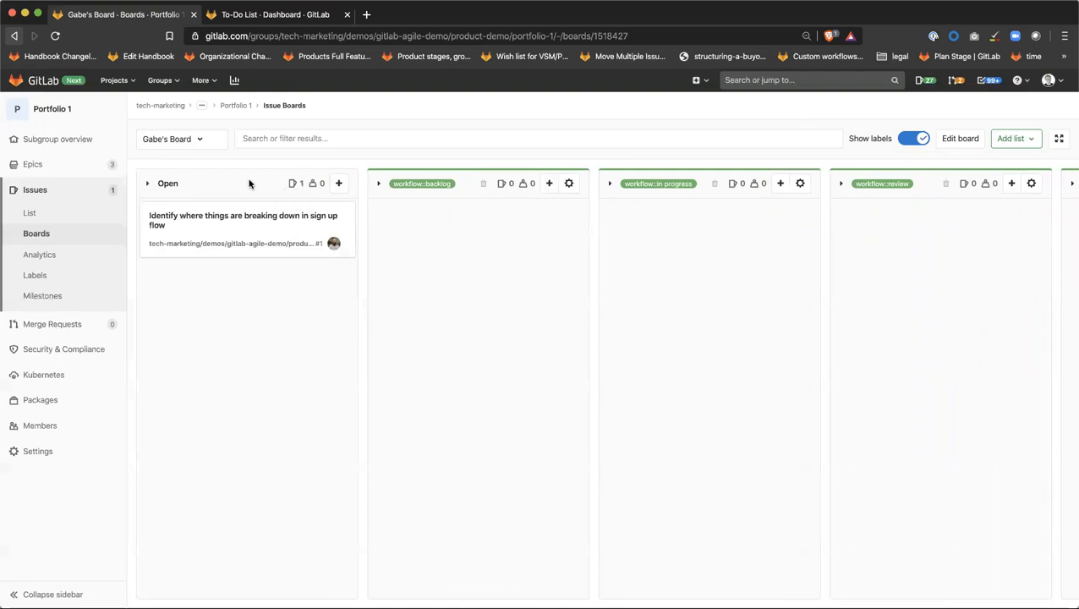
Step: Examine the board's issue filter criteria and the label, assignee and milestone options for adding lists, without changing anything
left_click(300, 138)
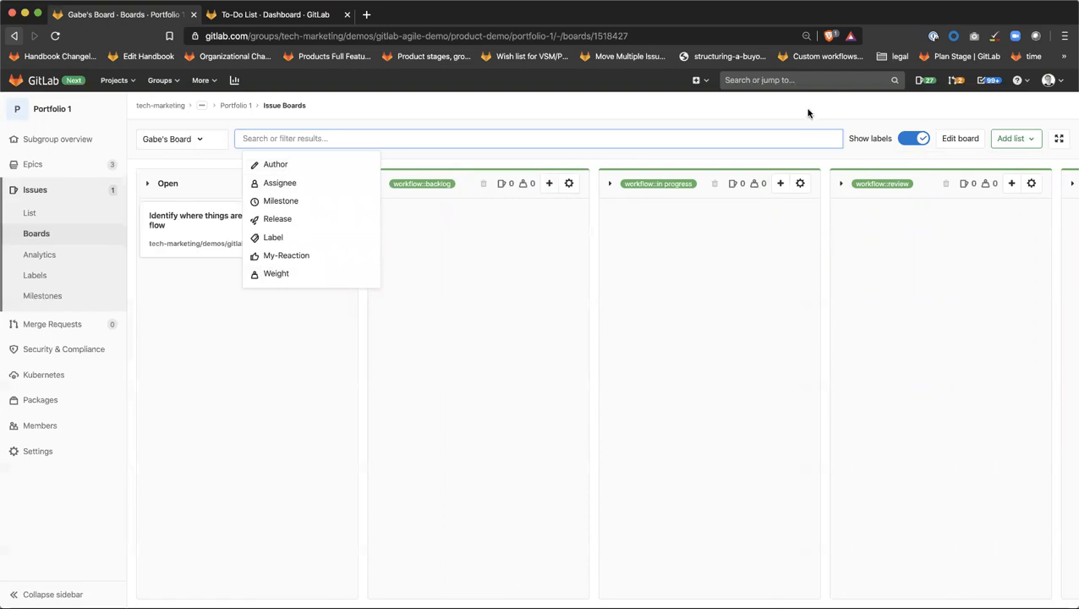
left_click(842, 111)
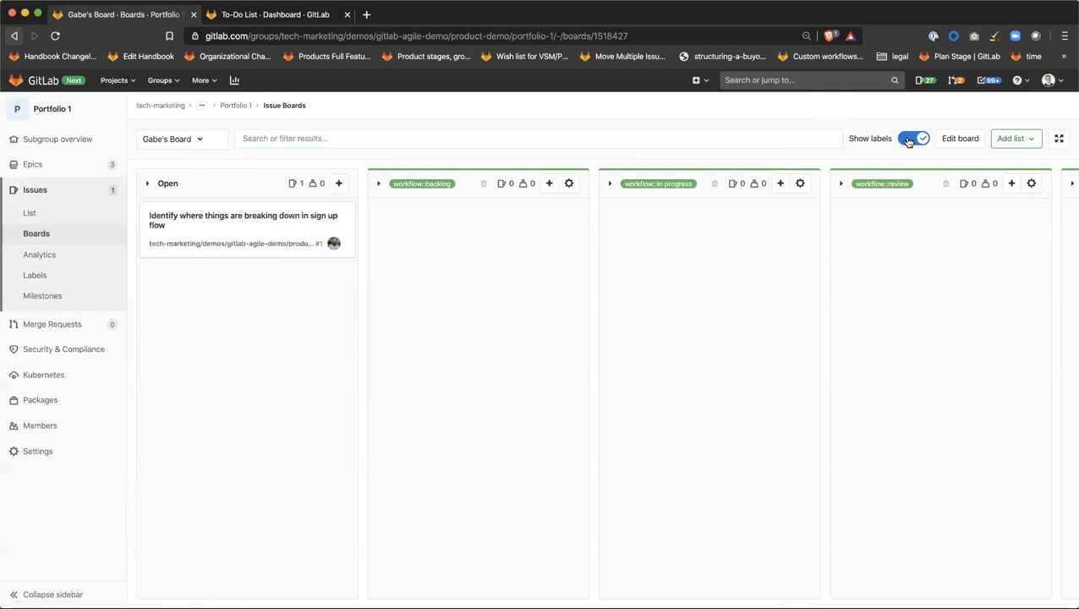
left_click(1008, 137)
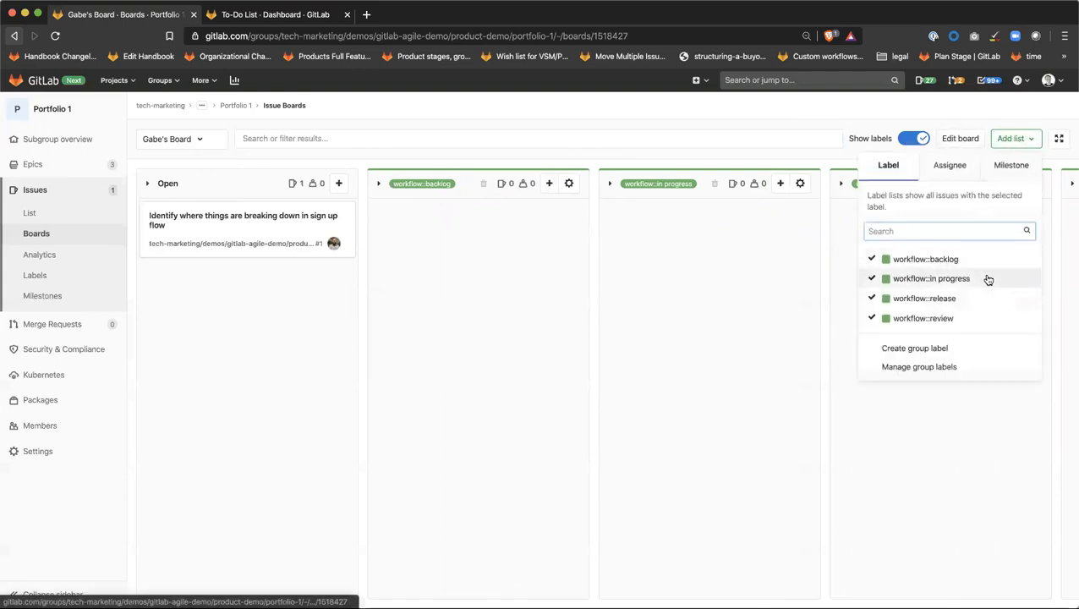
left_click(949, 166)
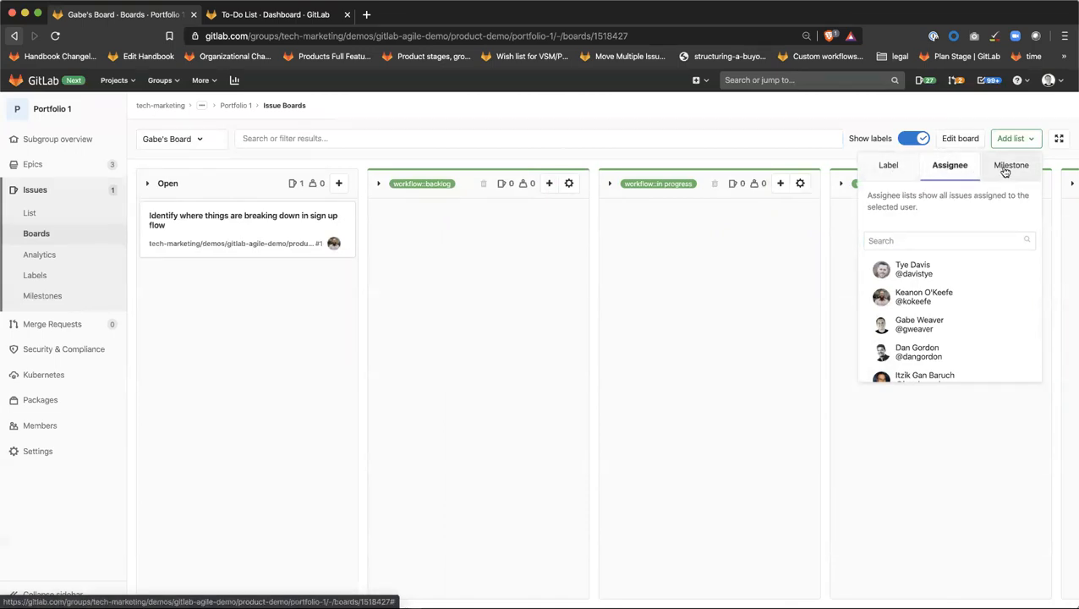
left_click(993, 168)
left_click(728, 131)
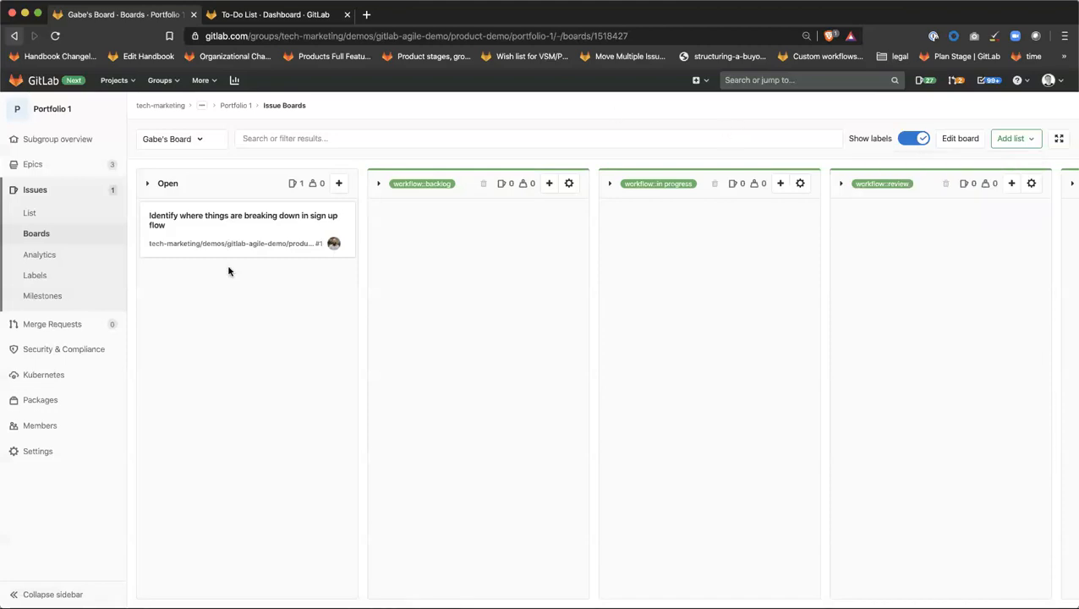
Step: Set the work in progress limit of the workflow::backlog list to 10 and close its settings
left_click(568, 185)
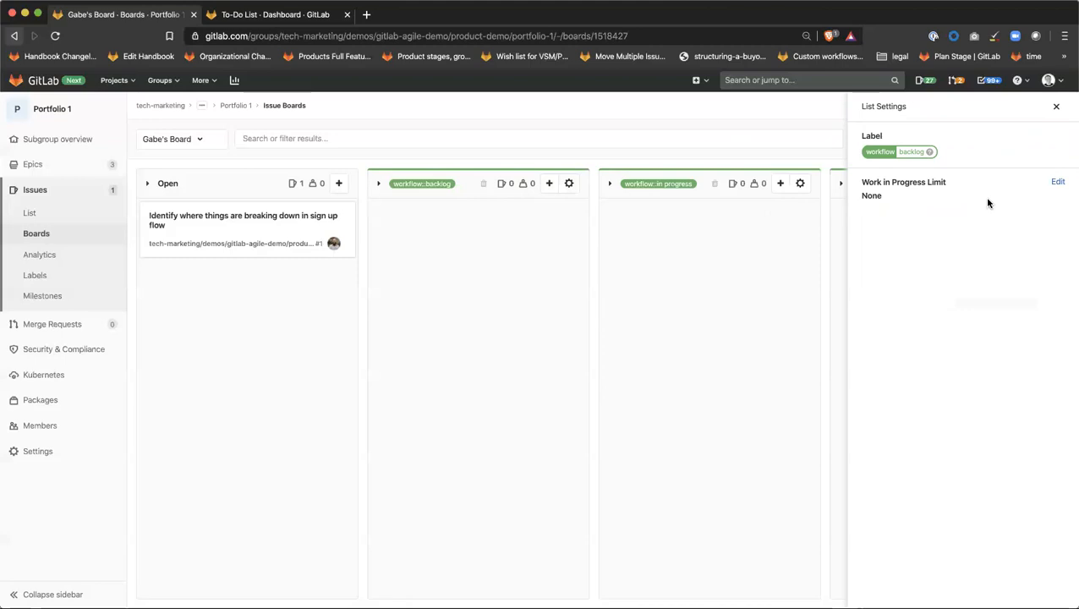
left_click(1057, 183)
key("Return")
key("Escape")
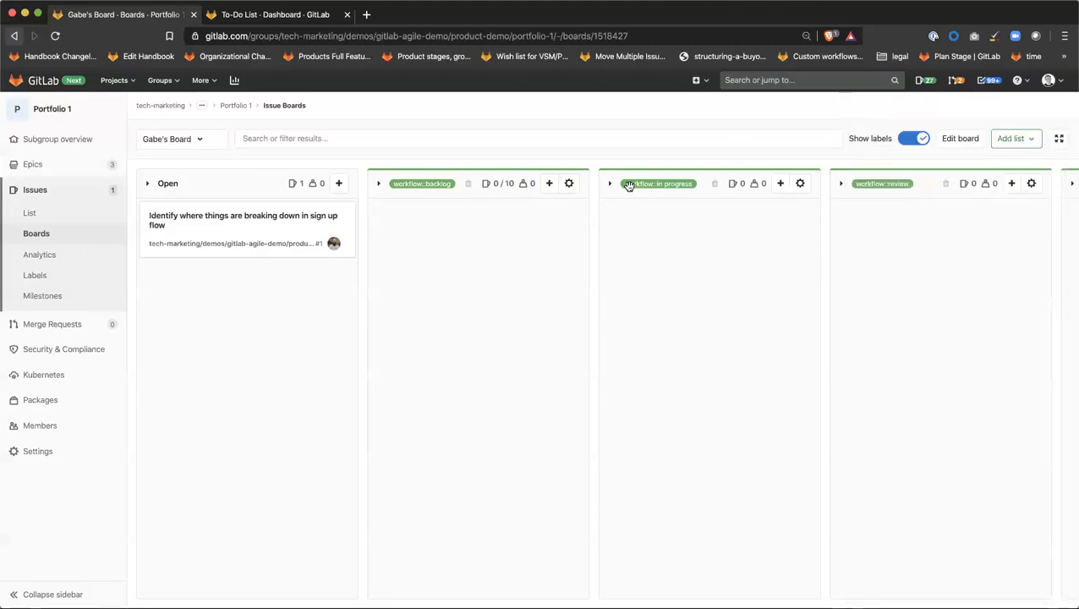
Step: Set the work in progress limit of the workflow::in progress list to 3 and close its settings
left_click(799, 185)
left_click(1056, 182)
type("3")
key("Return")
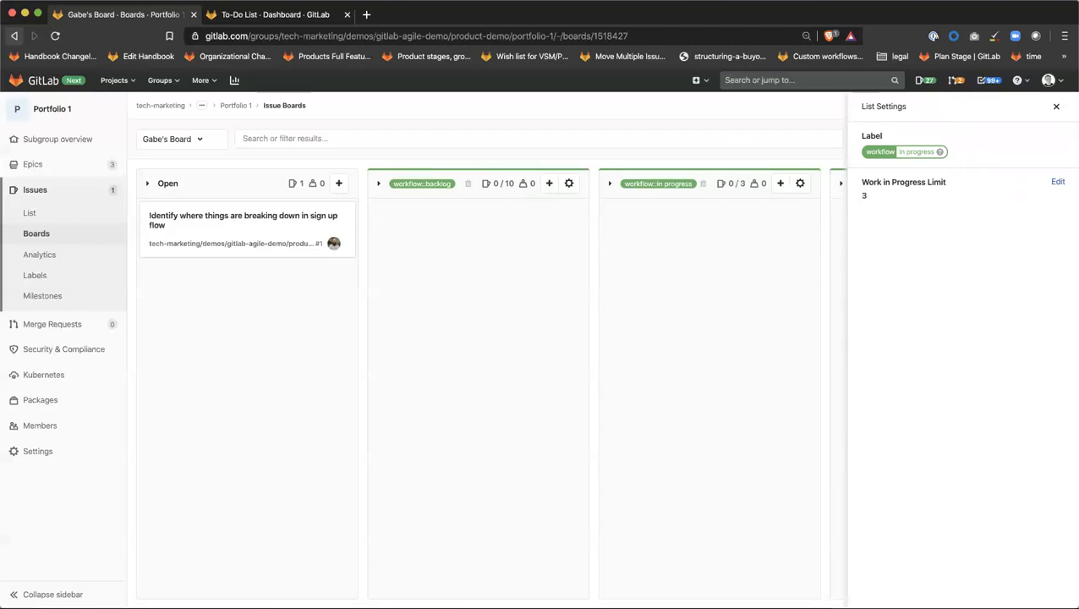
left_click(1056, 107)
Step: Set the work in progress limit of the workflow::review list to 3 and close its settings
scroll(965, 174, "right", 1)
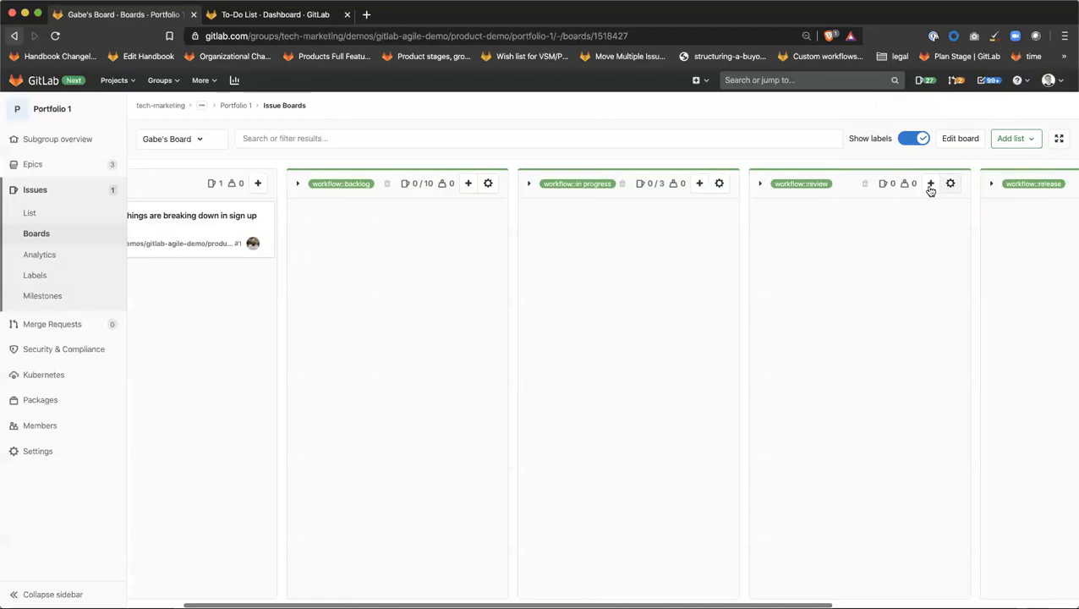
left_click(949, 184)
left_click(1056, 183)
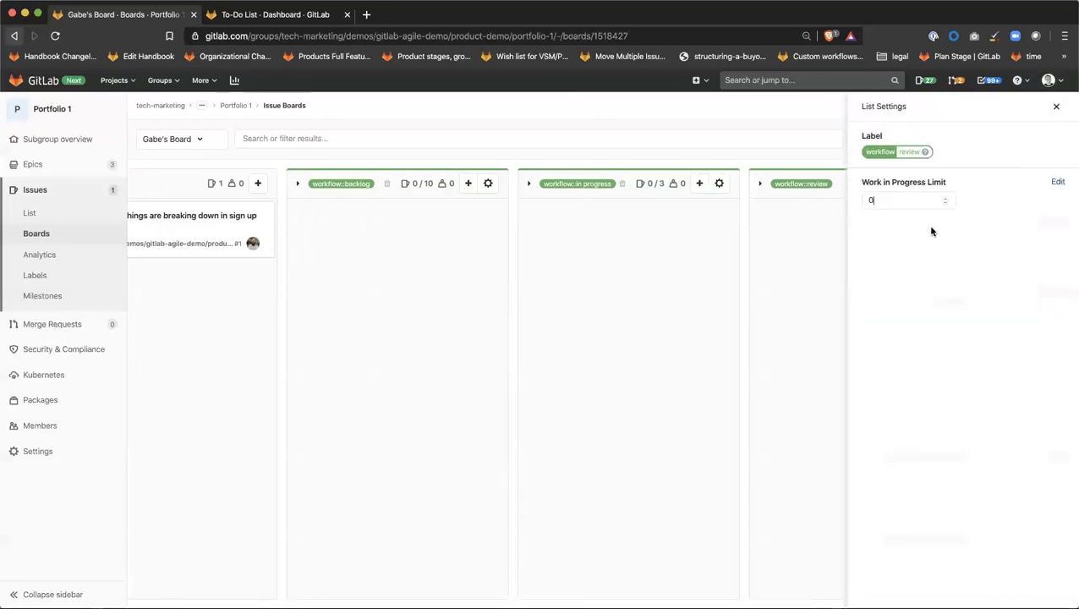
key("Return")
left_click(1056, 107)
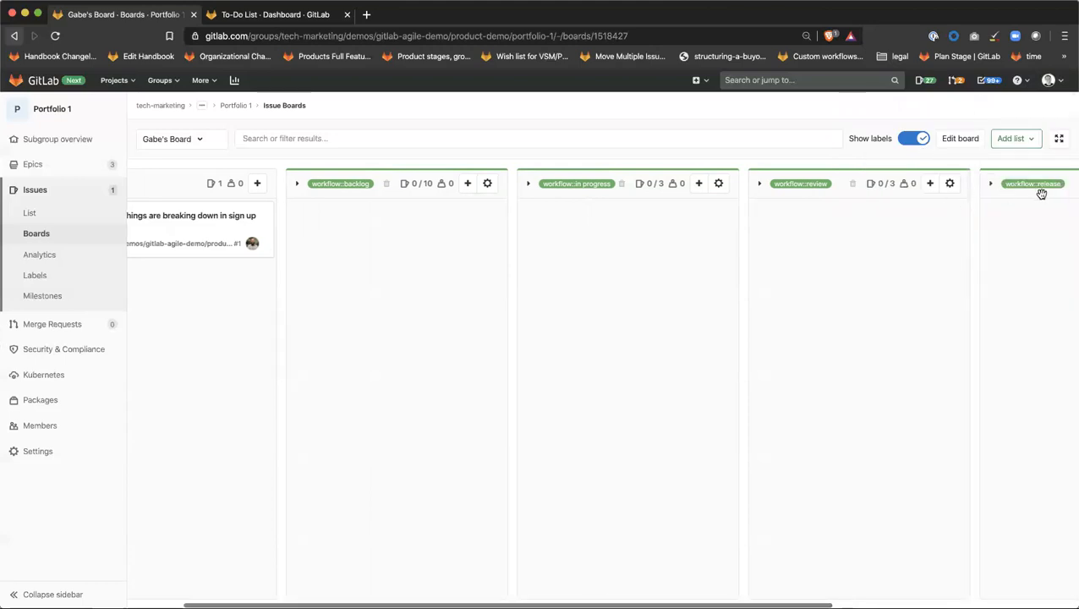
Step: Open the new issue form in the workflow::backlog list and look at the projects it offers
scroll(1042, 193, "right", 1)
scroll(1032, 192, "right", 1)
scroll(981, 193, "left", 5)
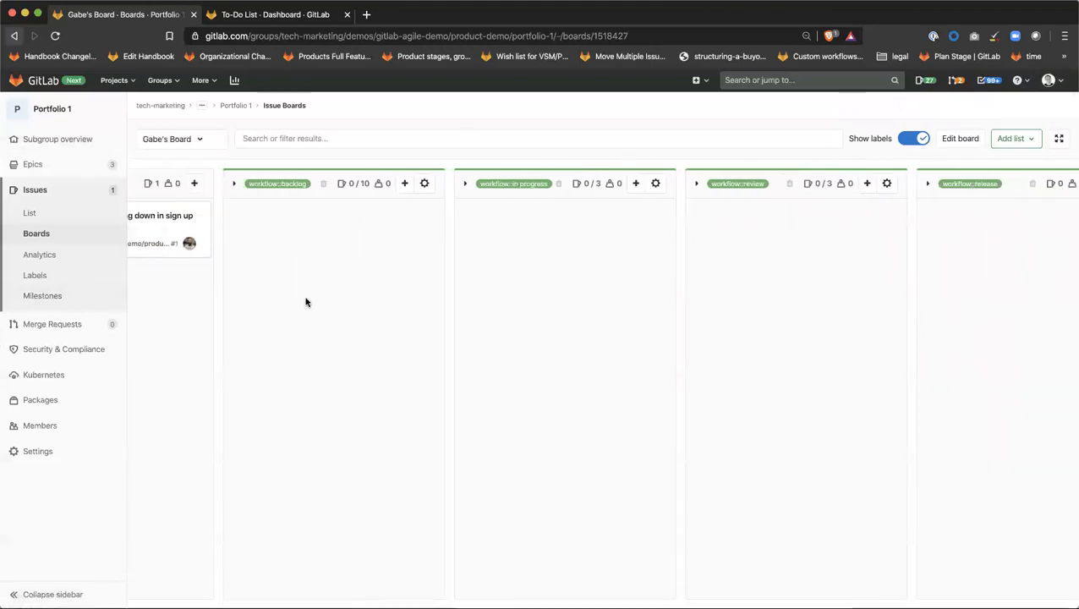
scroll(306, 302, "left", 2)
left_click(478, 185)
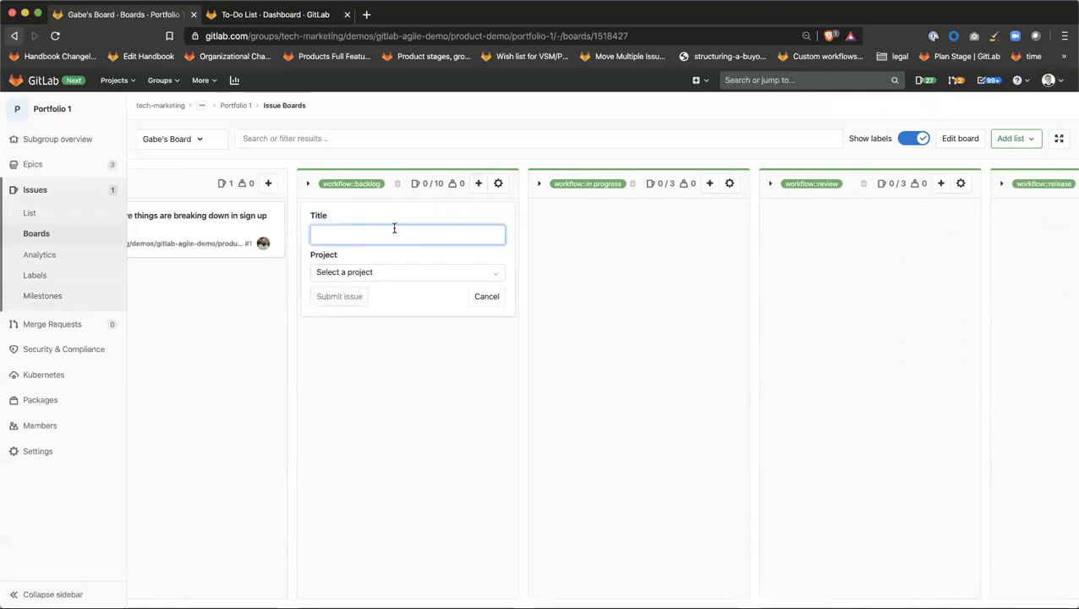
left_click(434, 273)
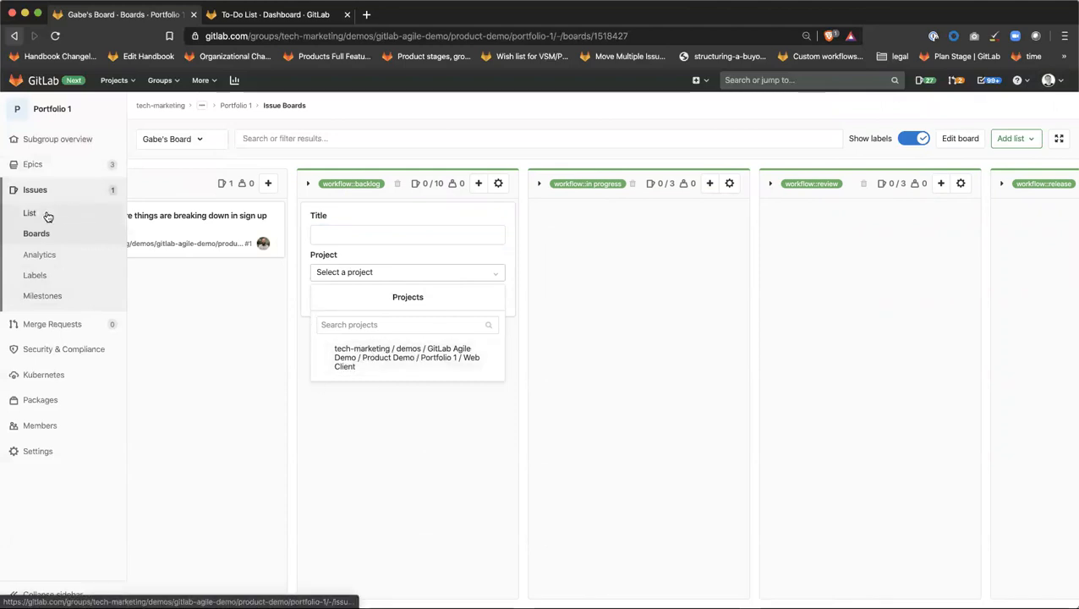
Step: Examine the create-issue form and its project choices in the Optimize the conversion funnel epic and return to the issue board
left_click(145, 170)
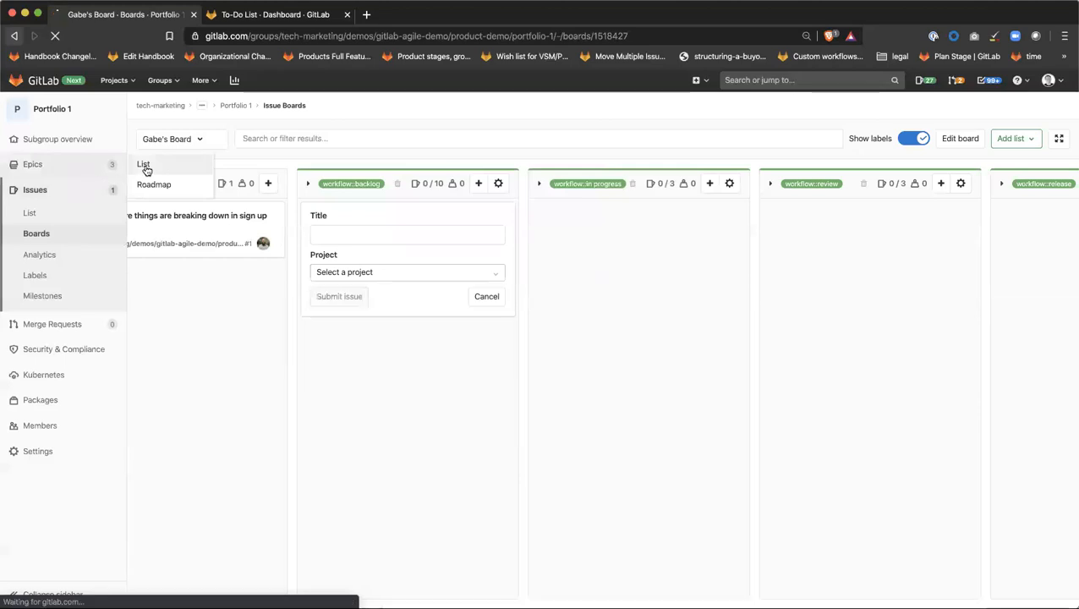
left_click(344, 199)
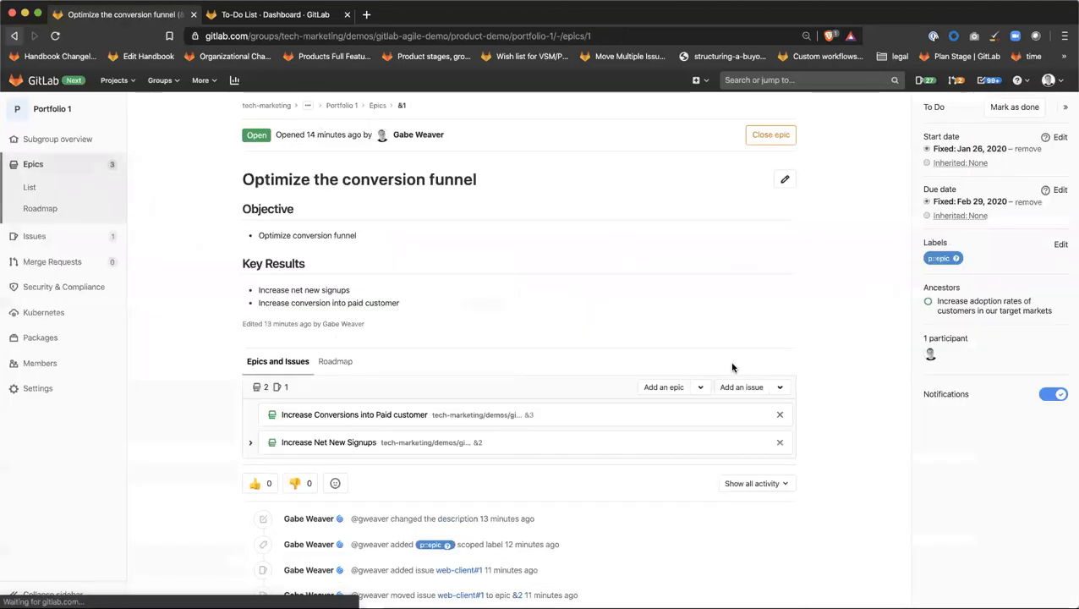
left_click(779, 387)
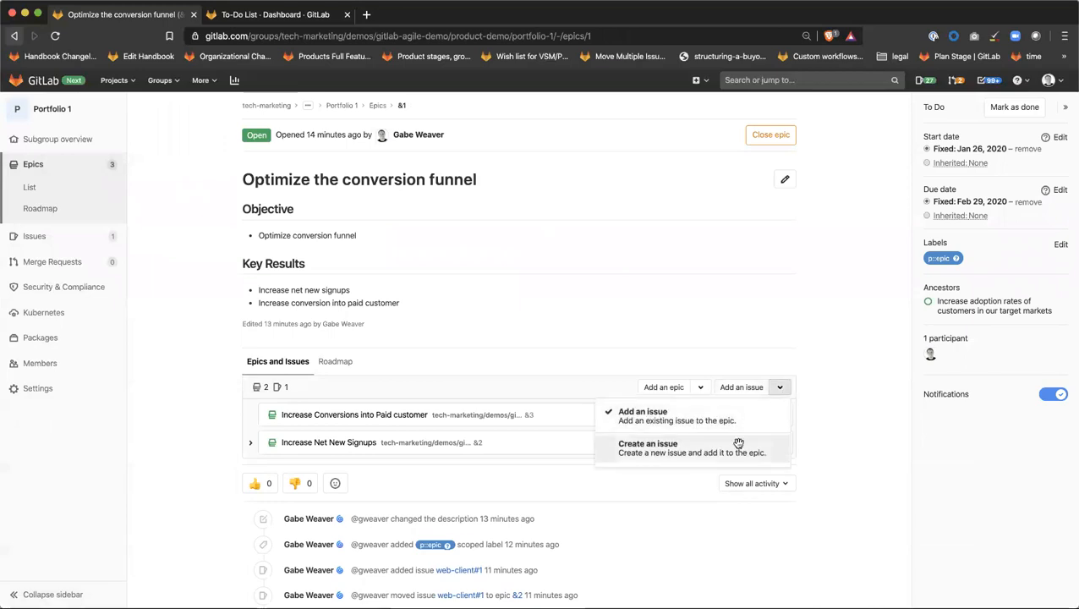
left_click(738, 443)
scroll(616, 367, "down", 1)
left_click(617, 366)
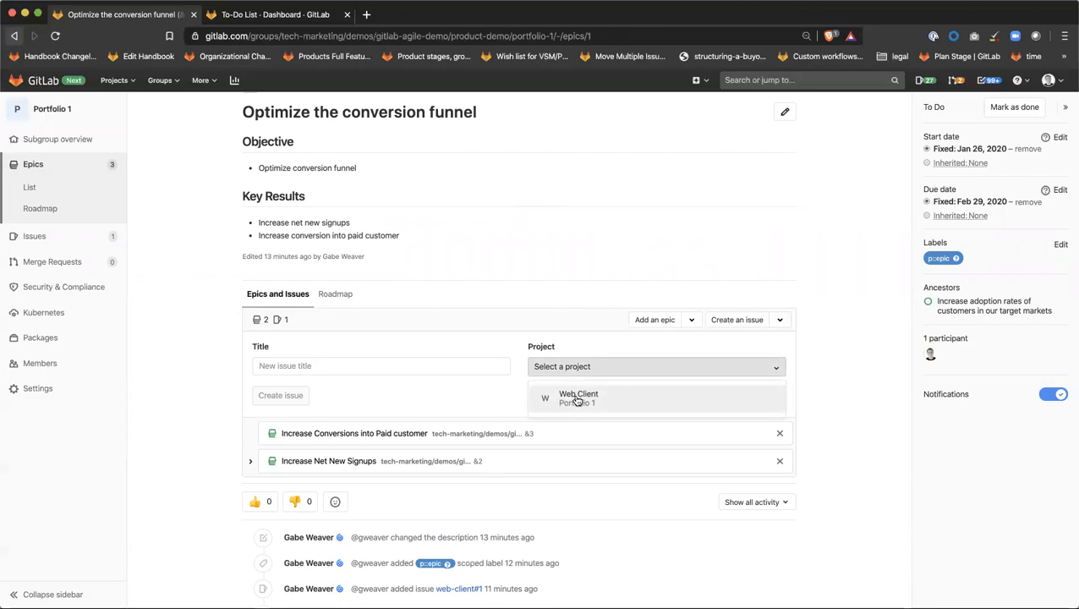
scroll(68, 240, "down", 1)
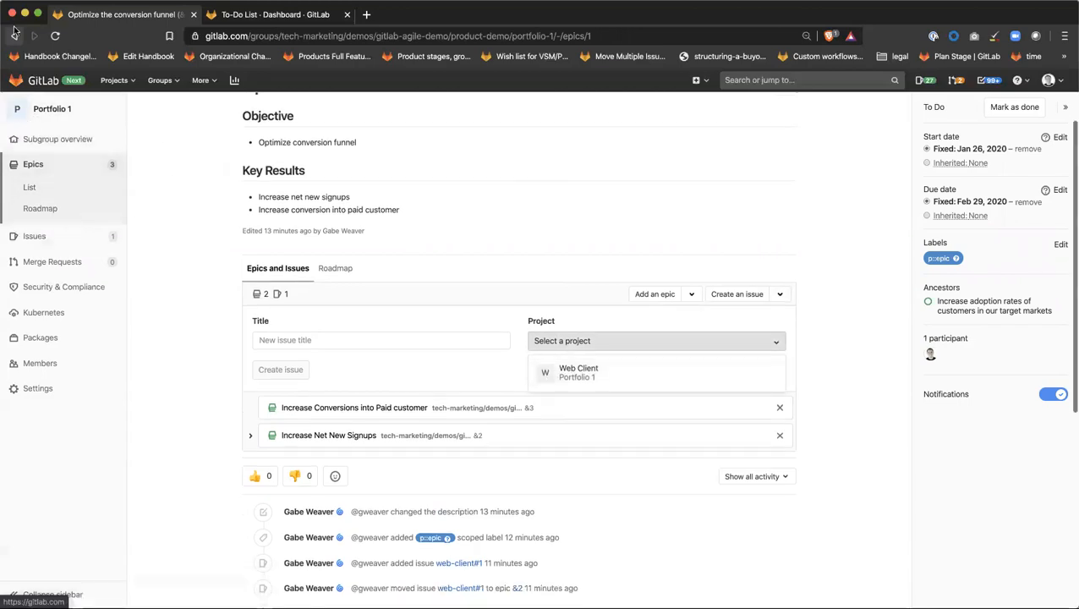
left_click(15, 34)
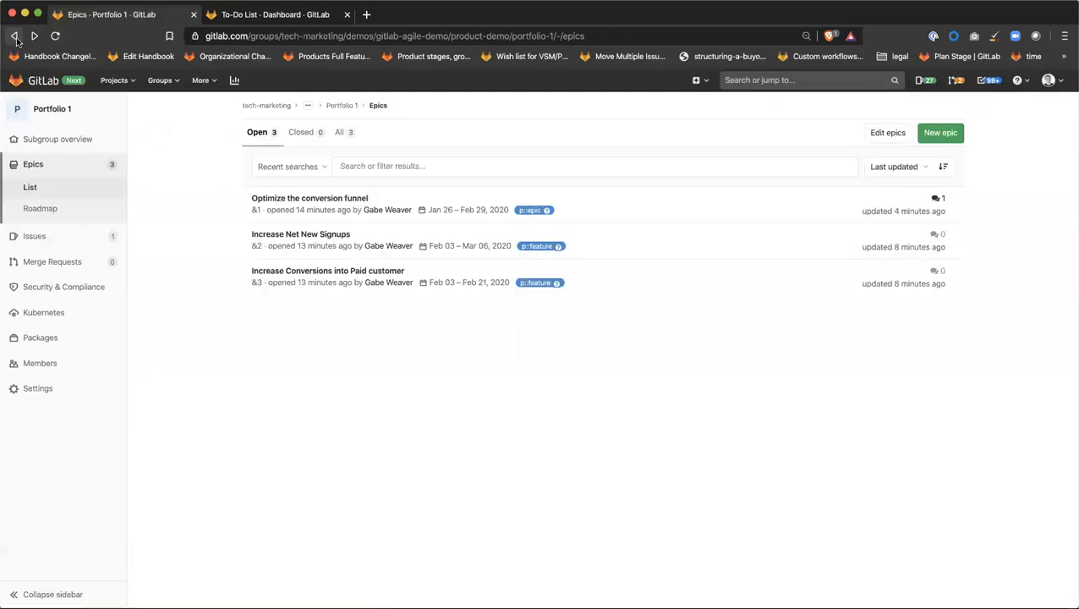
left_click(15, 35)
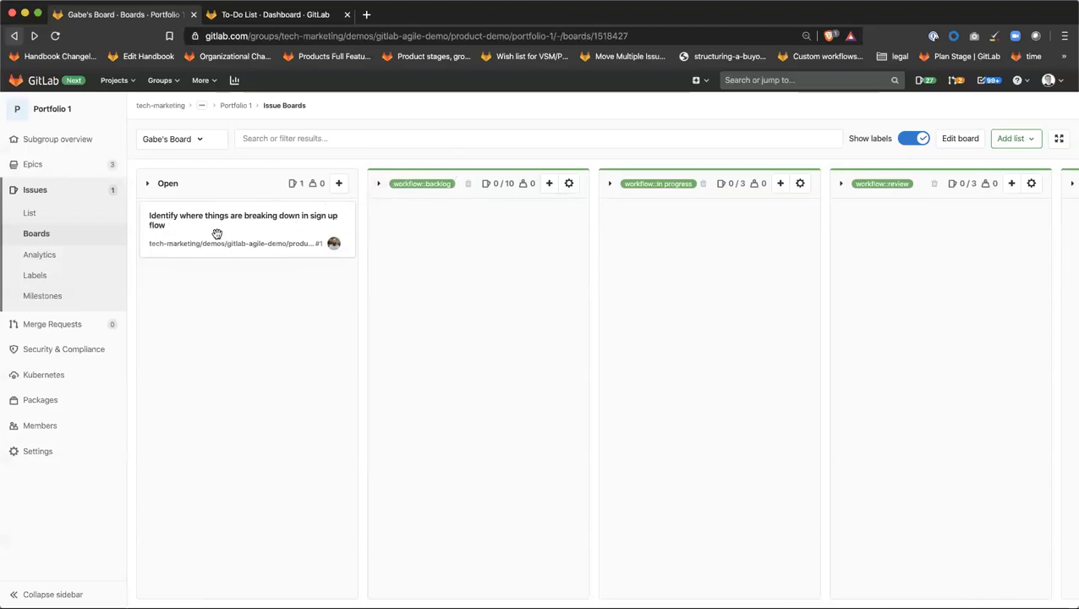
Step: Collapse the workflow::backlog and workflow::in progress lists on the board and expand them again
left_click_drag(265, 234, 195, 240)
left_click(377, 183)
left_click(407, 182)
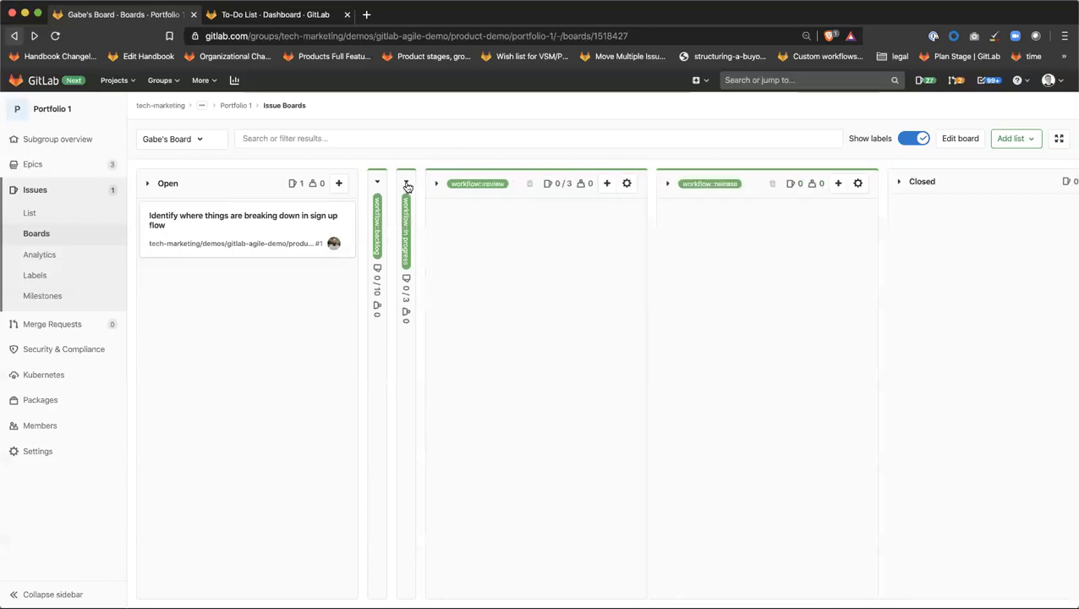
left_click(406, 182)
left_click(378, 183)
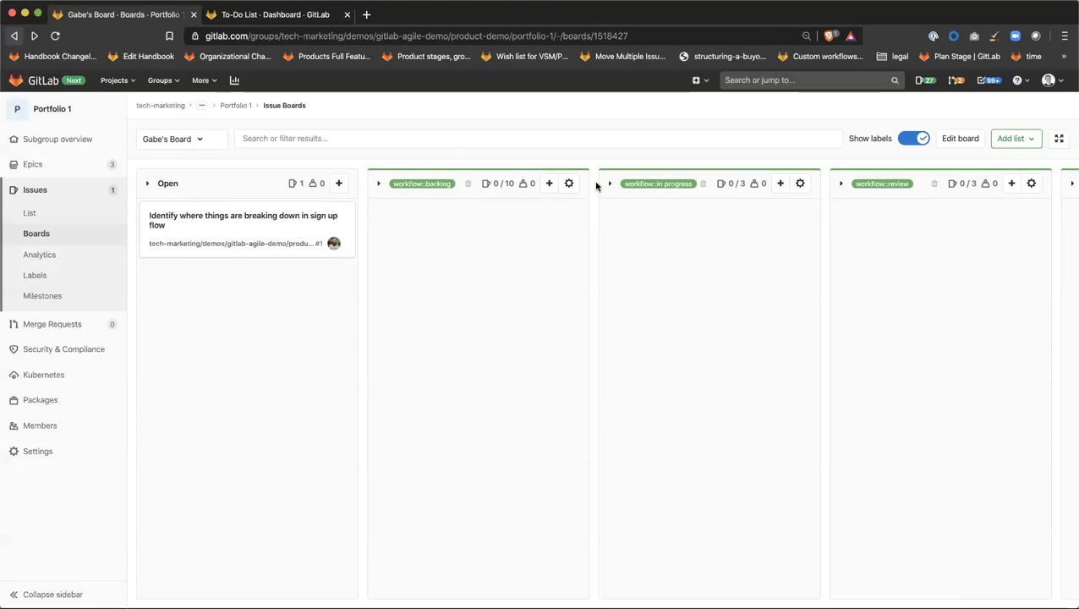
Step: Create an issue titled Run A/B experiment for the Web Client project in the workflow::backlog list
left_click(547, 183)
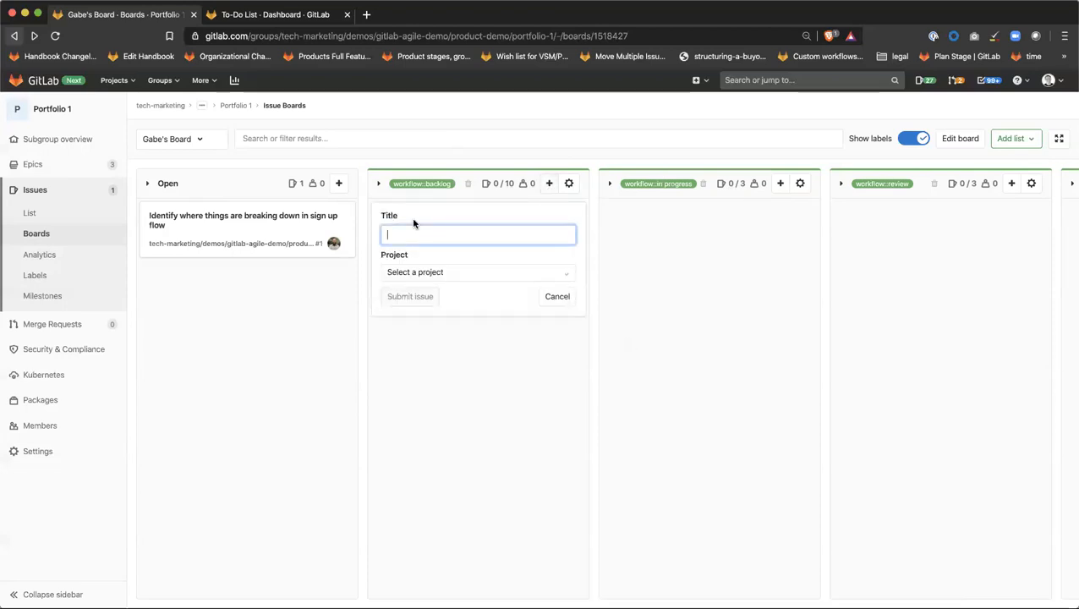
type("Follow u")
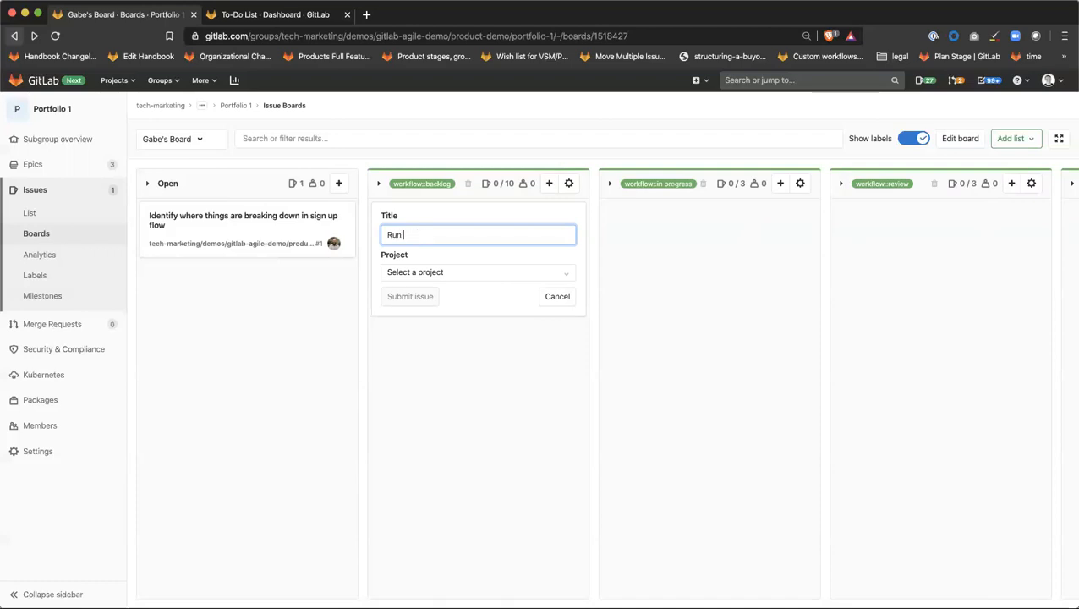
key("BackSpace")
key("BackSpace")
key("BackSpace")
type("B")
left_click(447, 272)
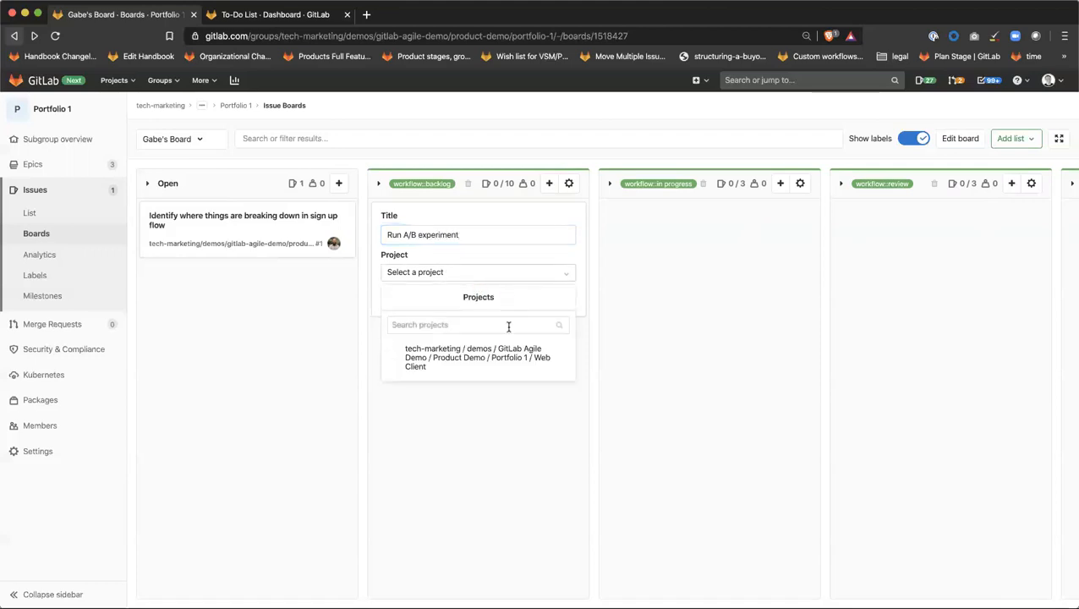
left_click(496, 360)
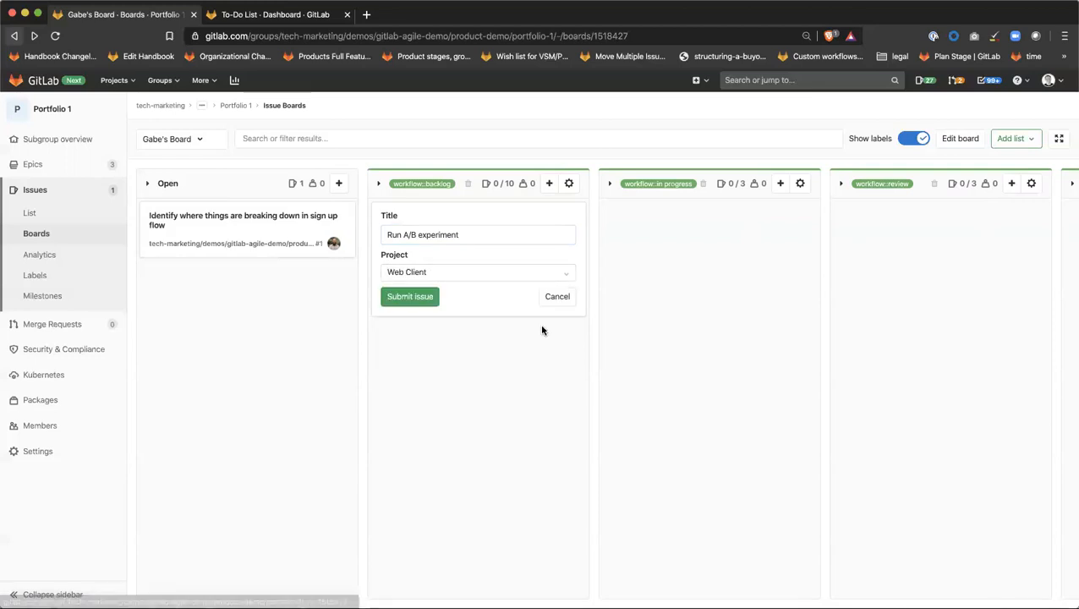
left_click(414, 302)
Step: Move the Run A/B experiment issue from the workflow::backlog list to the end of the Open list and reload the board
left_click(479, 226)
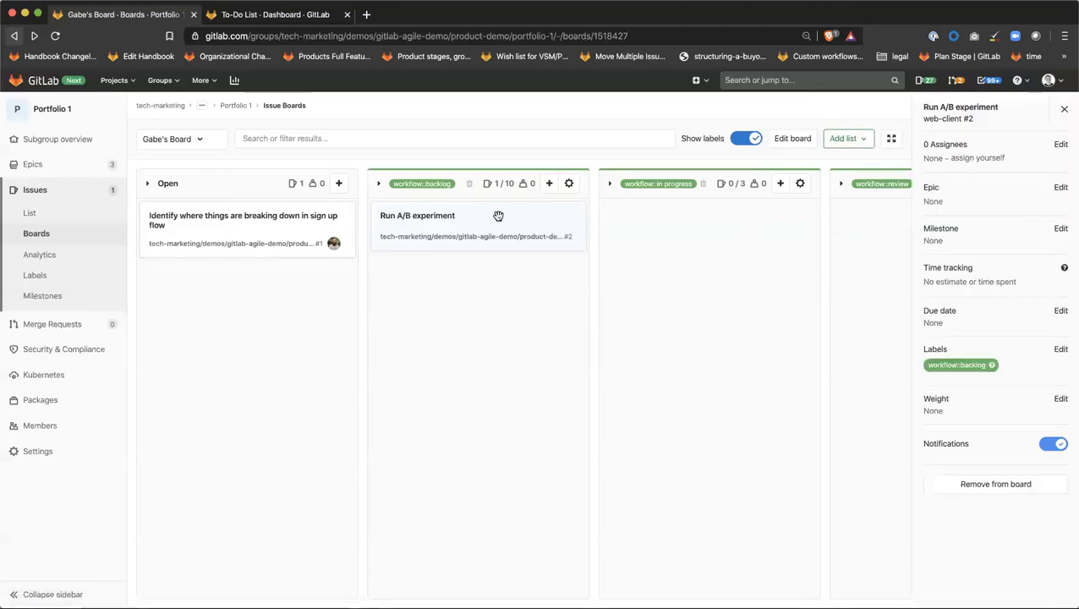
left_click_drag(503, 216, 258, 302)
left_click_drag(255, 224, 231, 289)
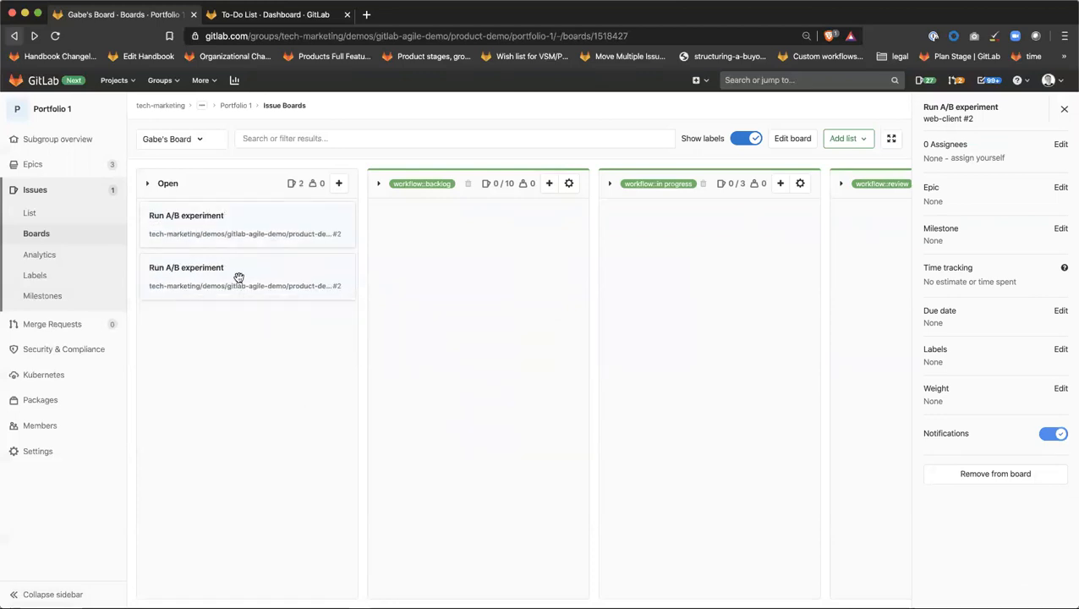
left_click_drag(245, 273, 249, 316)
key("super+r")
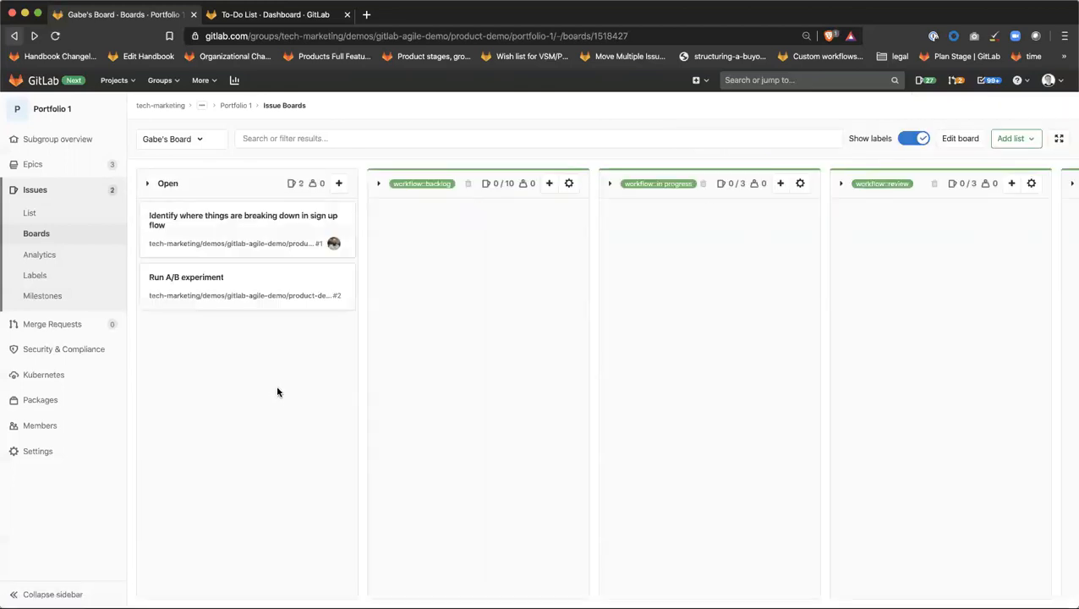
left_click_drag(267, 281, 265, 328)
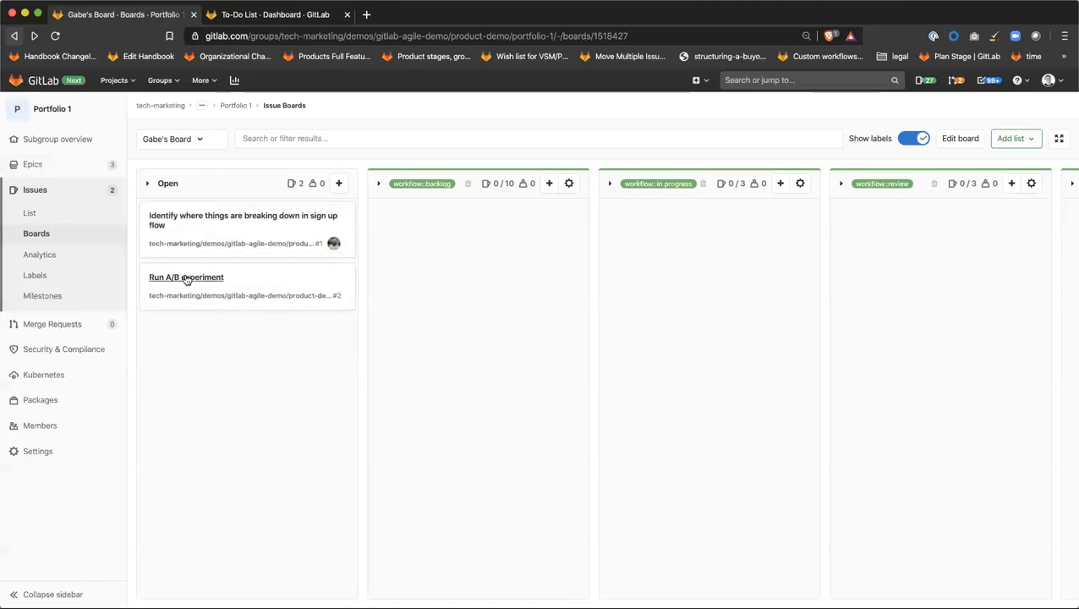
Step: Copy the link address of the Run A/B experiment issue and open the Identify where things are breaking down issue in a new tab
right_click(186, 278)
left_click(250, 350)
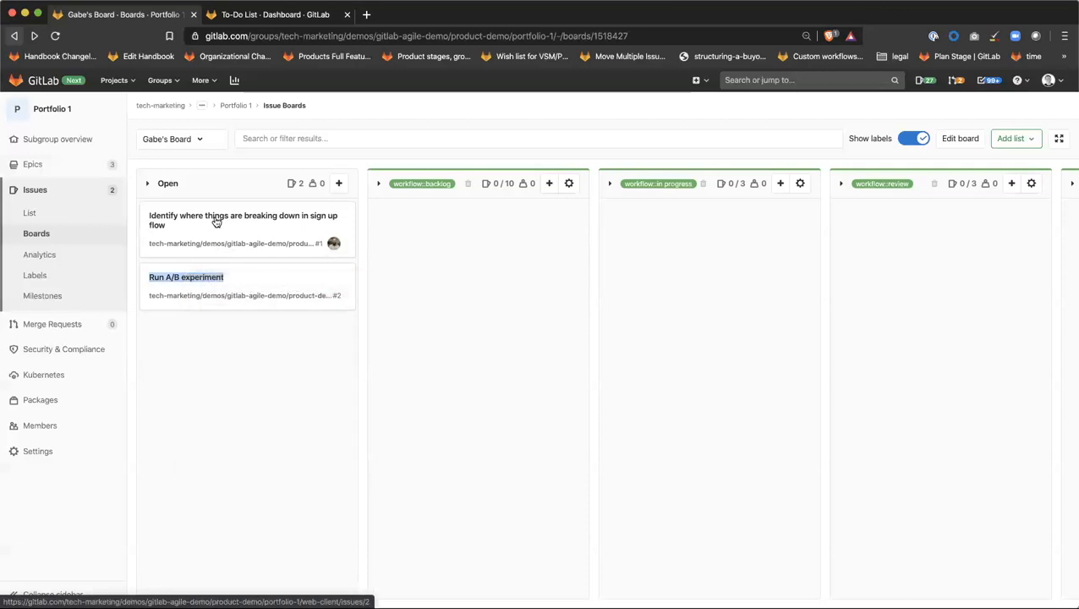
right_click(217, 215)
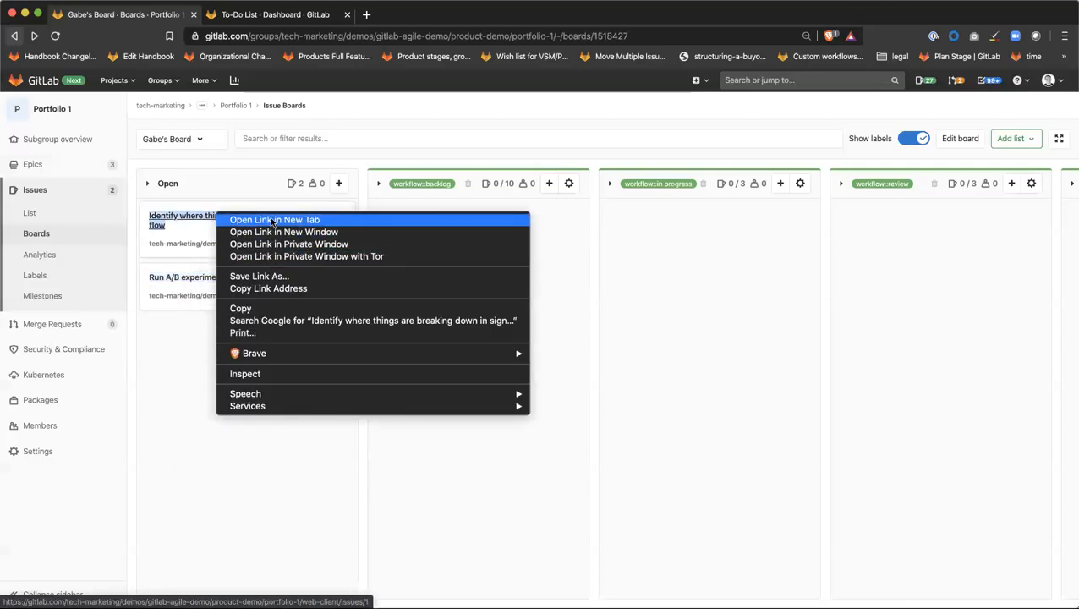
left_click(272, 219)
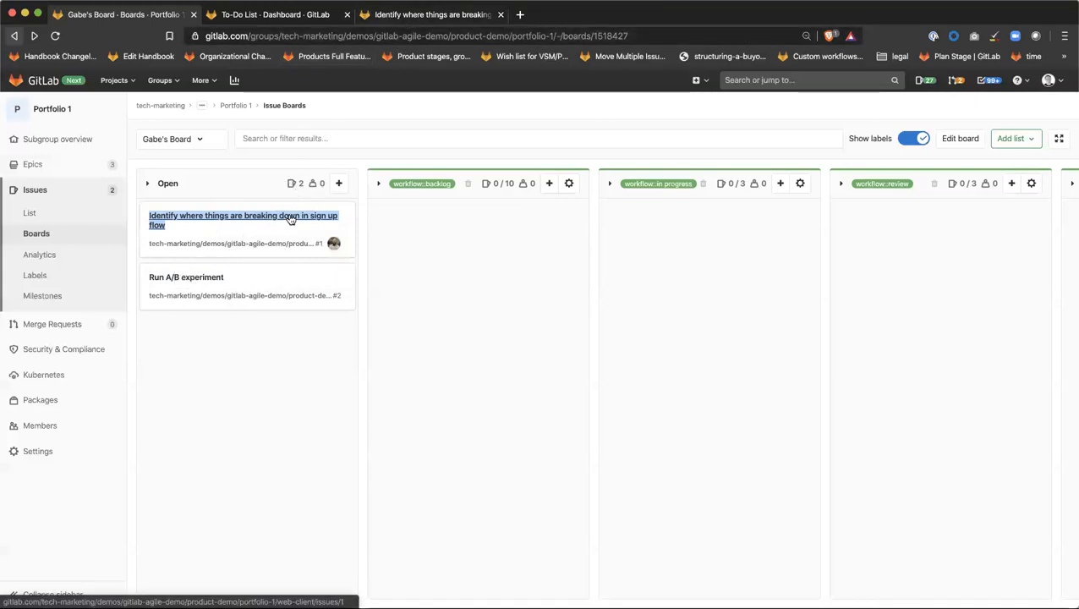
left_click(388, 16)
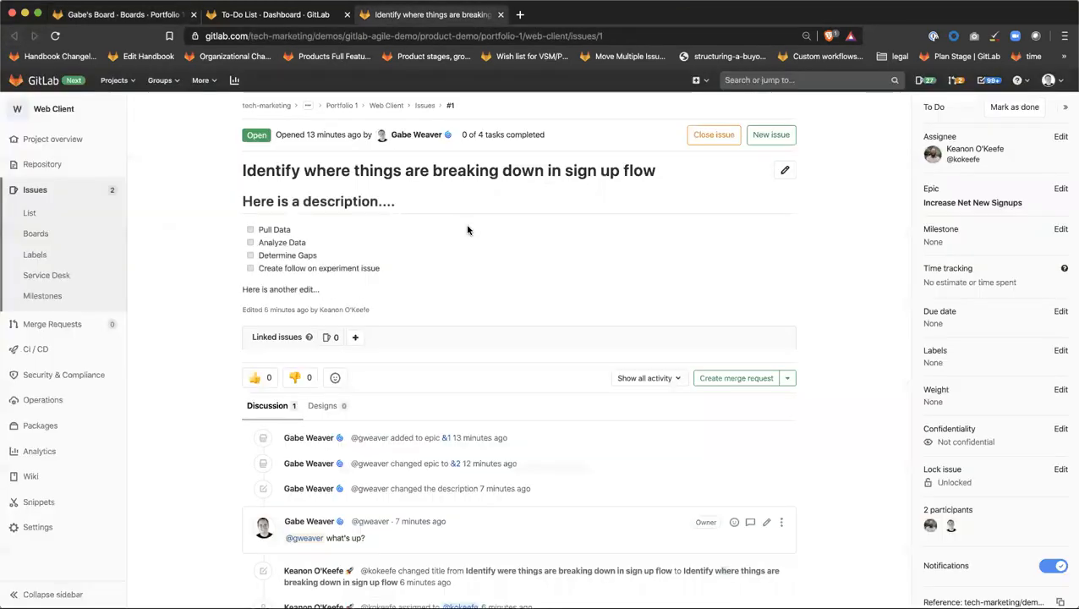
Step: Add the copied issue link in parentheses after the Create follow on experiment issue task in the description and save the changes
left_click(785, 171)
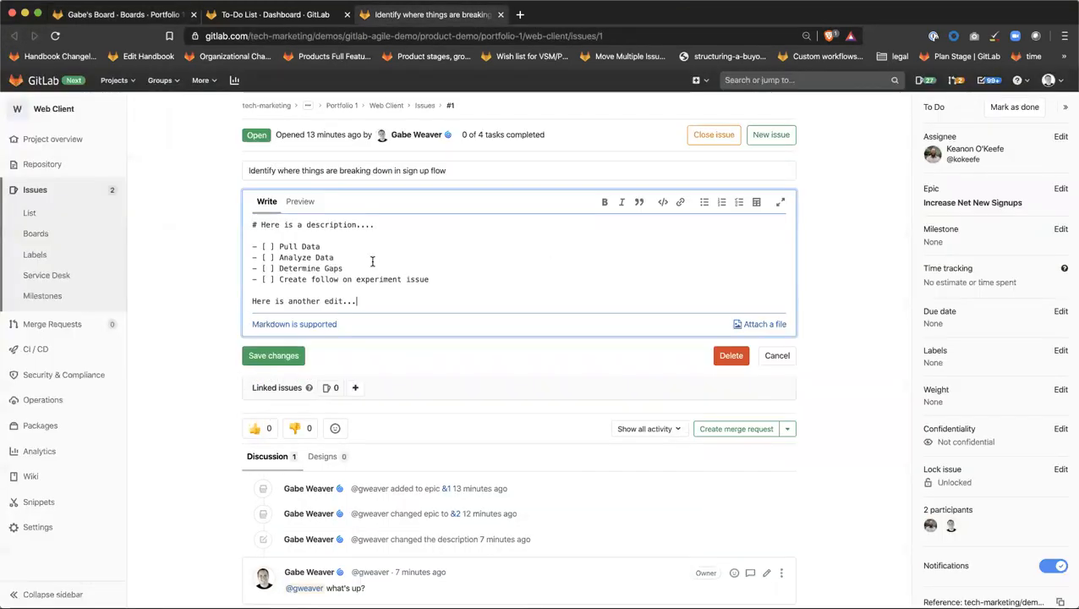
left_click(434, 279)
type("(")
key("super+v")
left_click(273, 368)
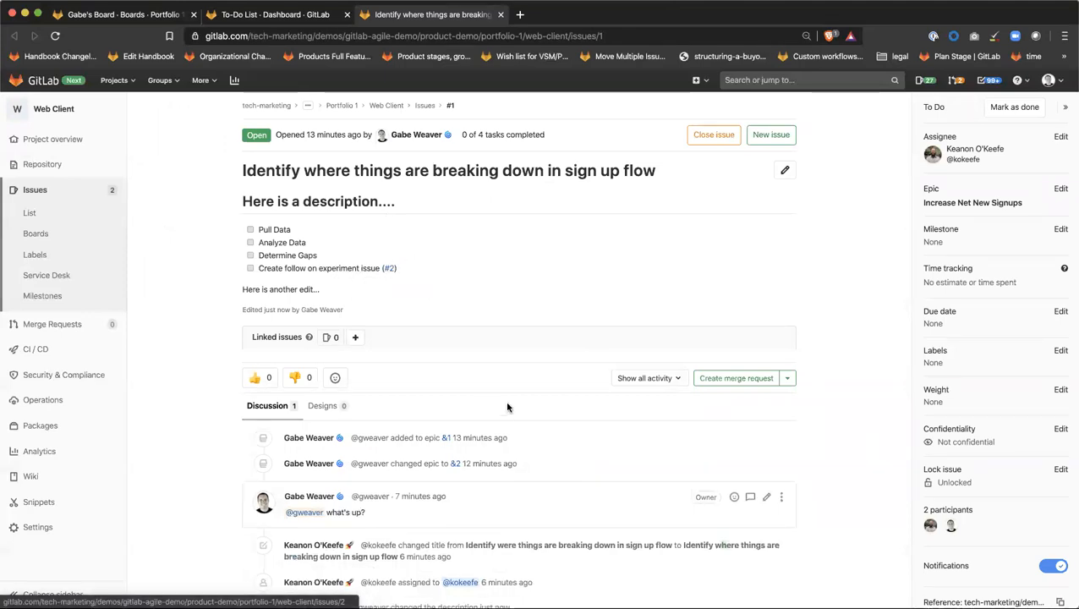
Step: Link the Run A/B experiment issue to the current issue with the blocks relationship, using its copied address
scroll(506, 397, "down", 3)
scroll(506, 384, "down", 1)
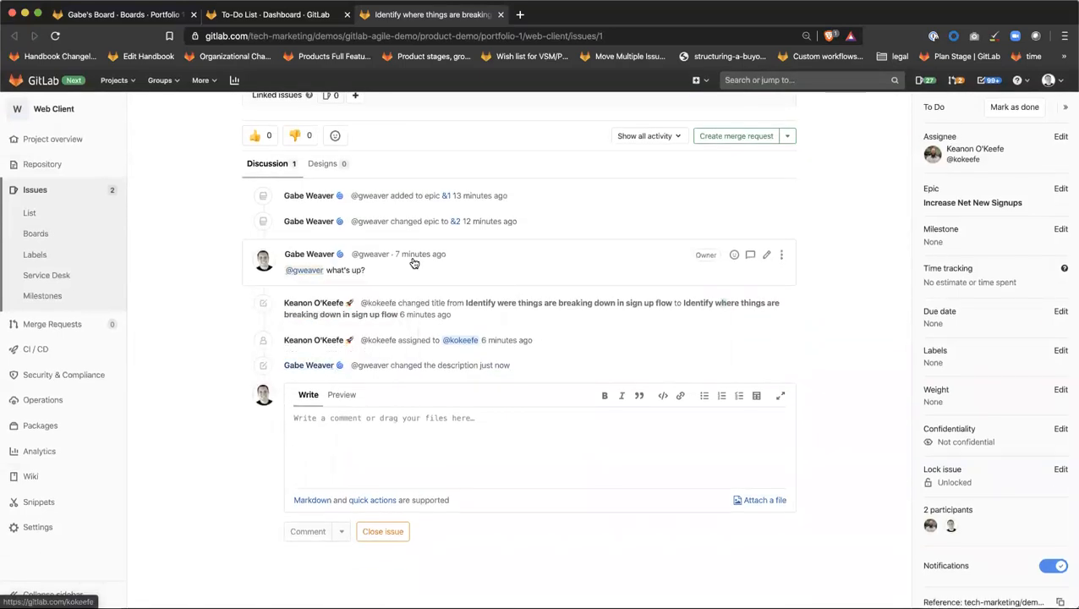
scroll(414, 248, "up", 2)
left_click(355, 216)
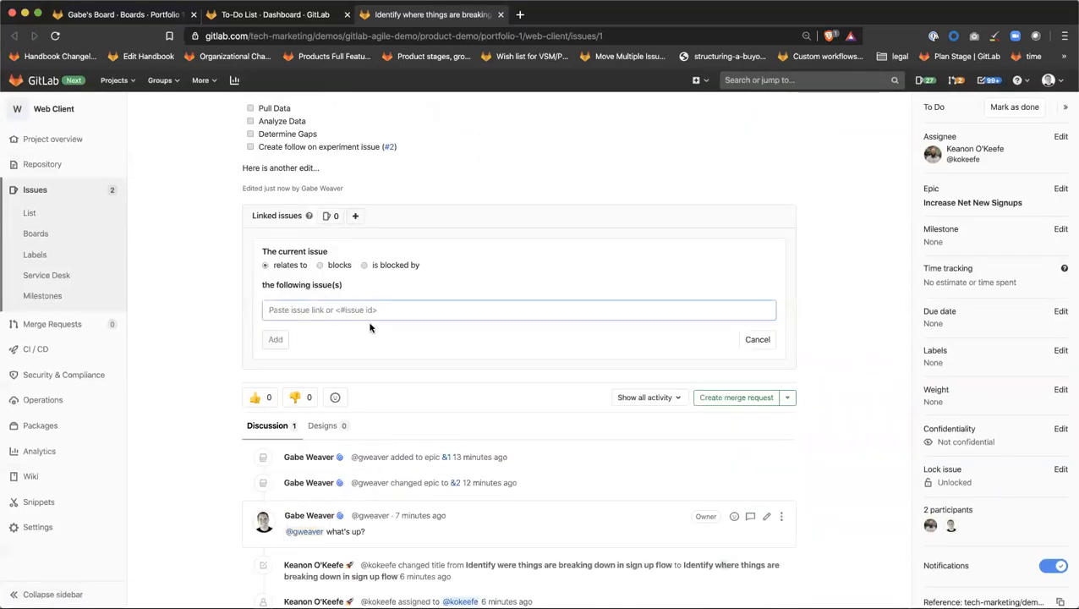
key("super+v")
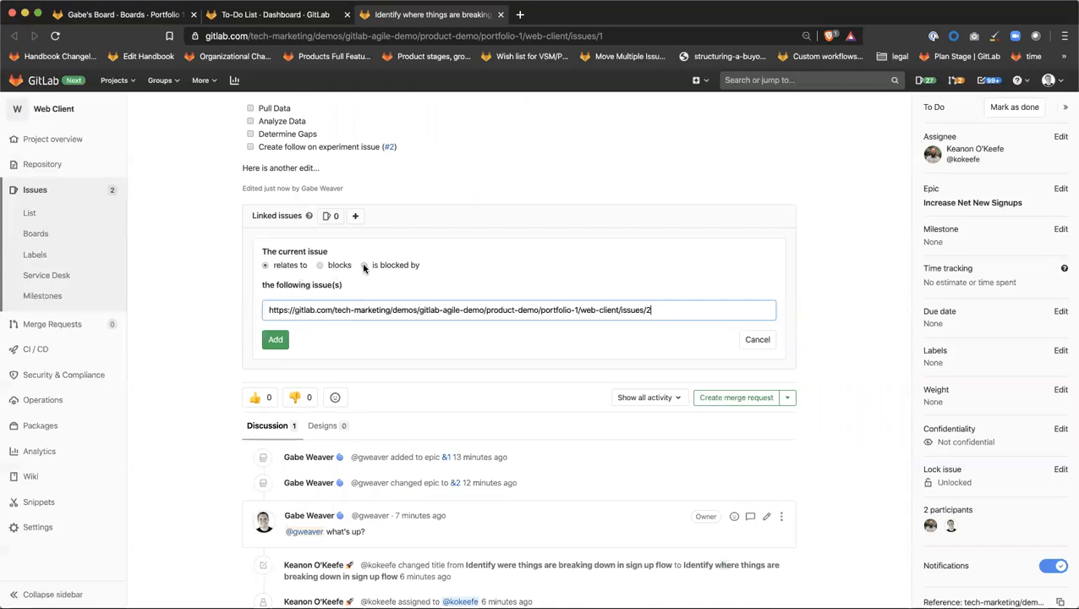
left_click(321, 266)
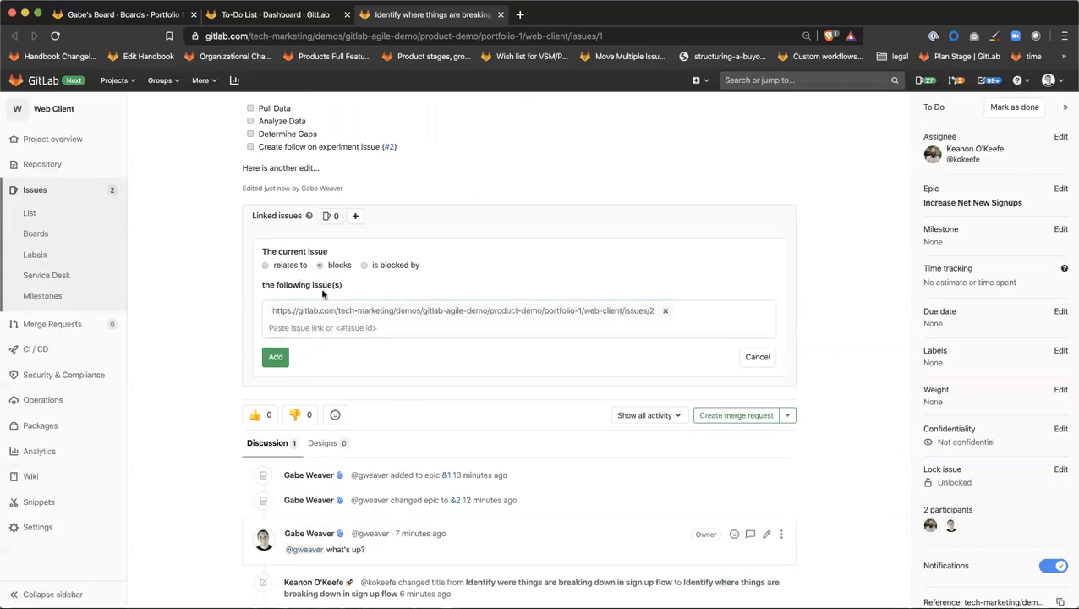
left_click(273, 359)
scroll(381, 280, "up", 3)
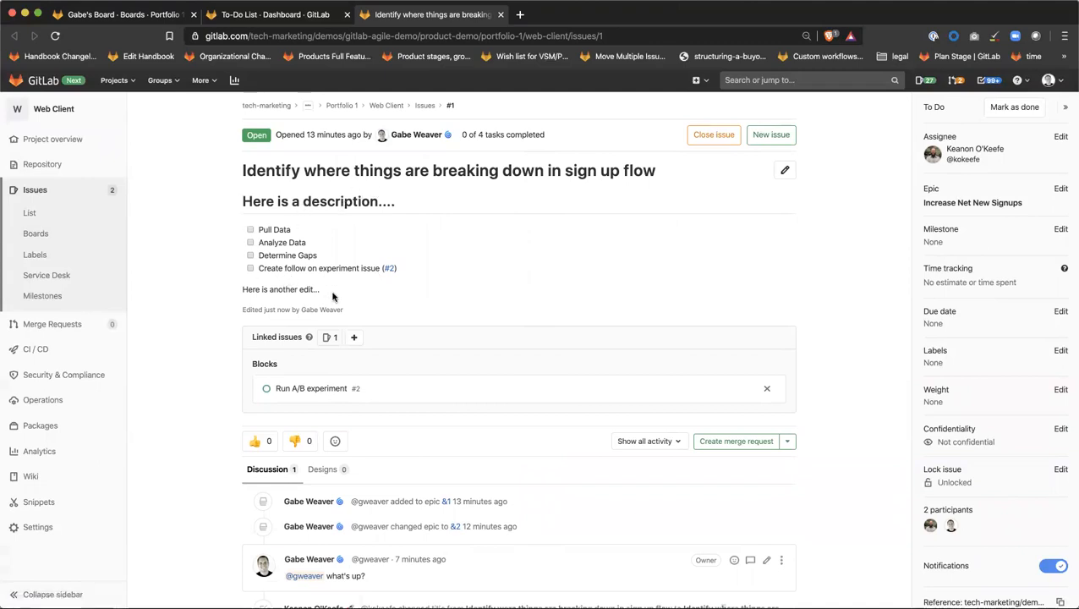
Step: Open the linked Run A/B experiment issue and examine its Is blocked by relationship
left_click(308, 389)
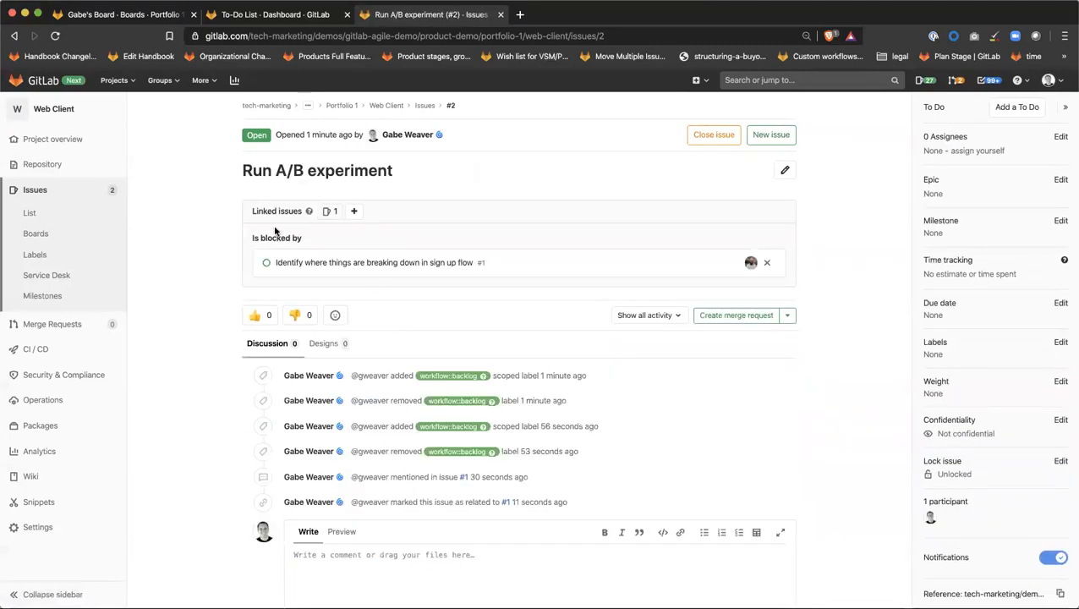
mouse_move(249, 240)
left_mouse_down()
mouse_move(336, 241)
mouse_move(235, 240)
left_mouse_up()
left_click(334, 240)
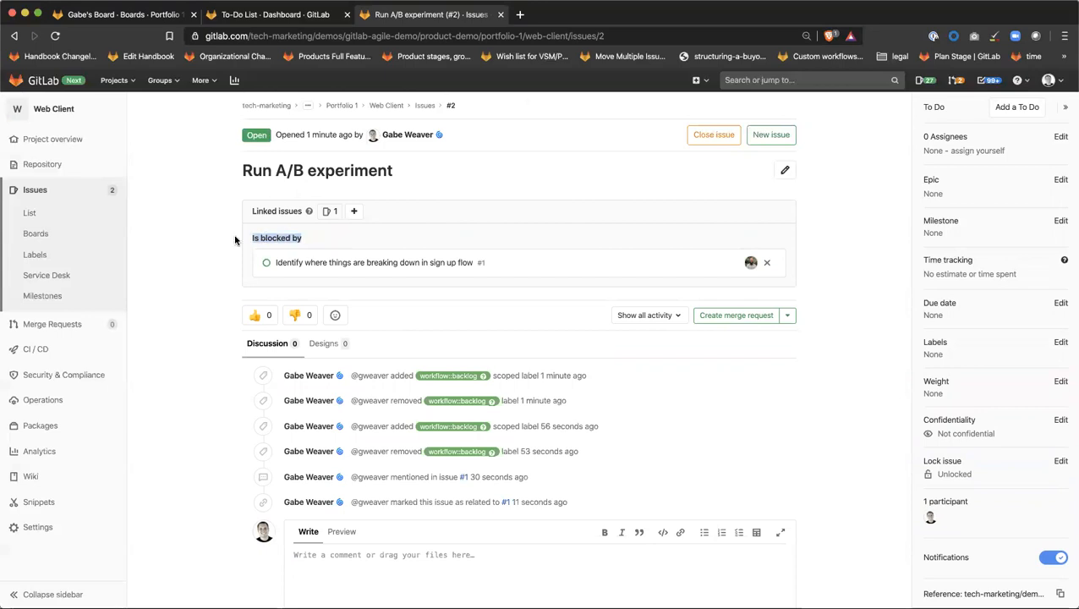
left_click(321, 240)
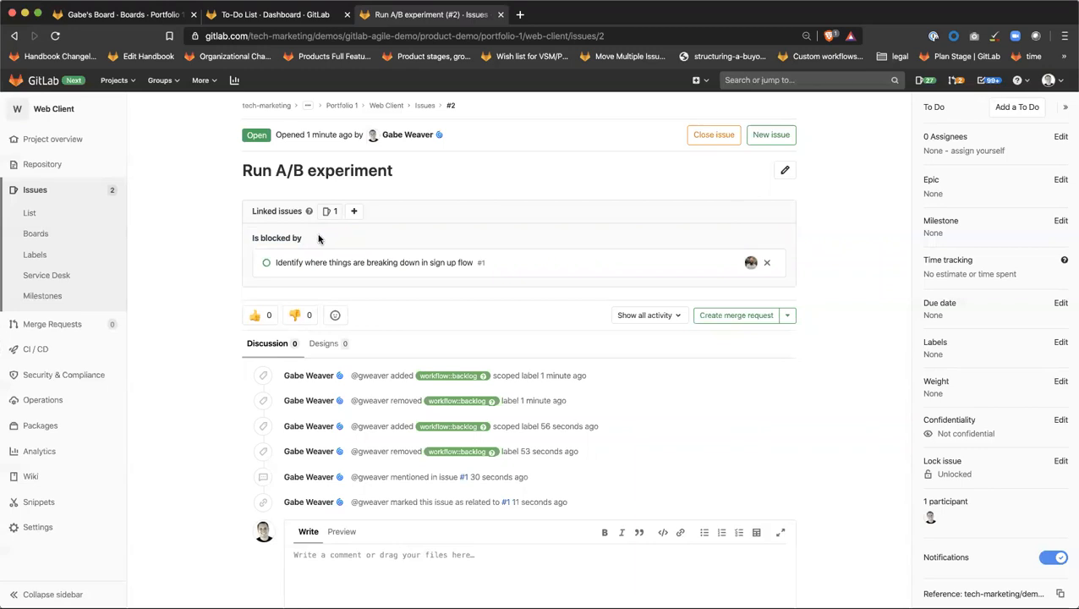
left_click_drag(318, 239, 247, 240)
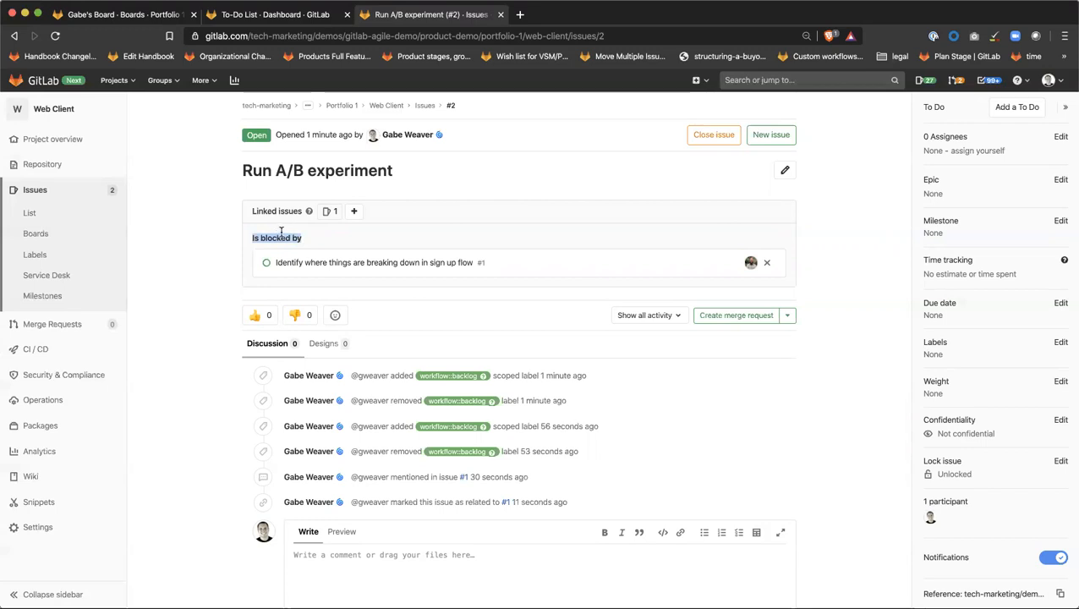
left_click(308, 240)
Step: Add thumbs-up and thumbs-down reactions to the Run A/B experiment issue
left_click(304, 318)
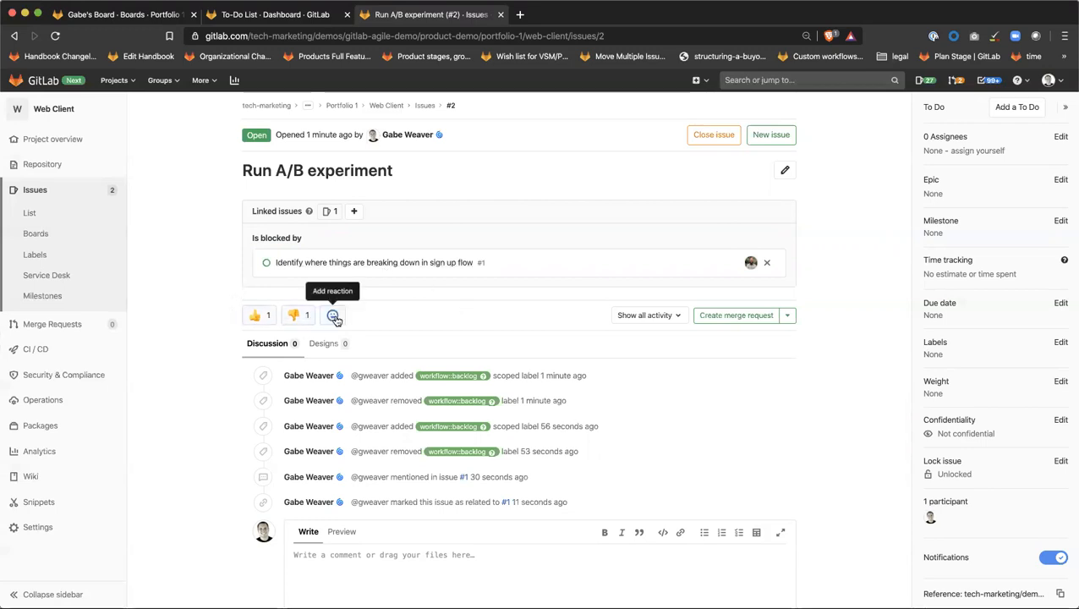
Step: Remove the thumbs-up reaction from the "Run A/B experiment" issue and add the first frequently used emoji as a reaction
left_click(333, 317)
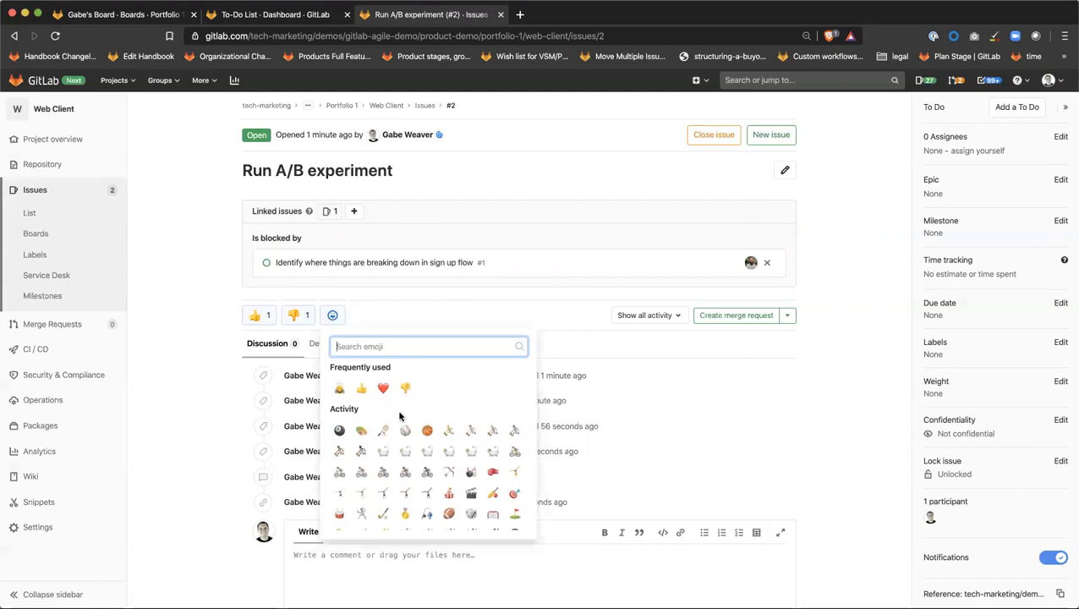
left_click(361, 388)
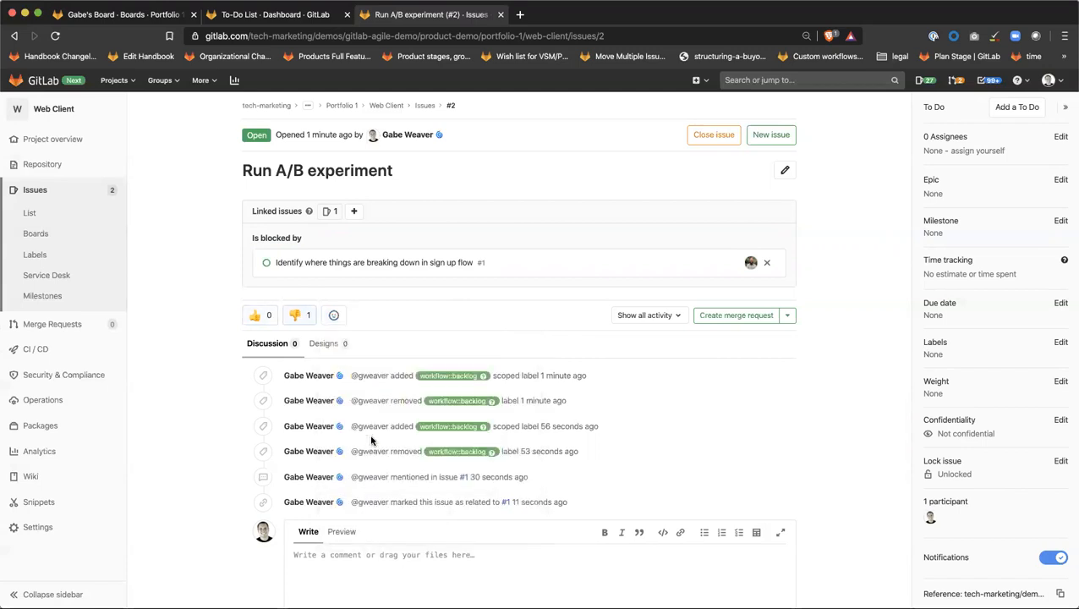
left_click(333, 316)
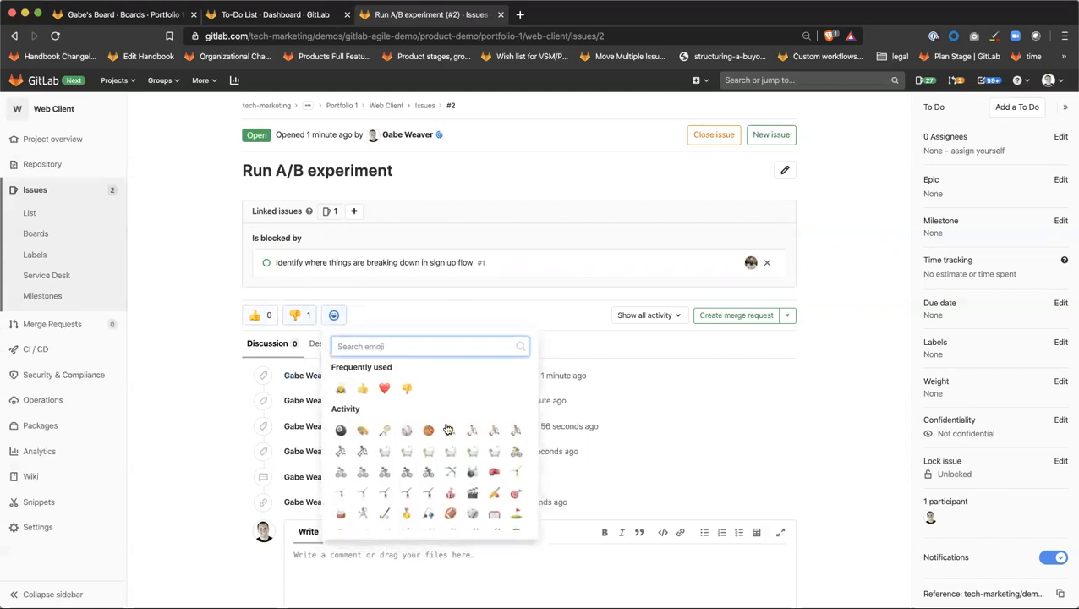
left_click(340, 388)
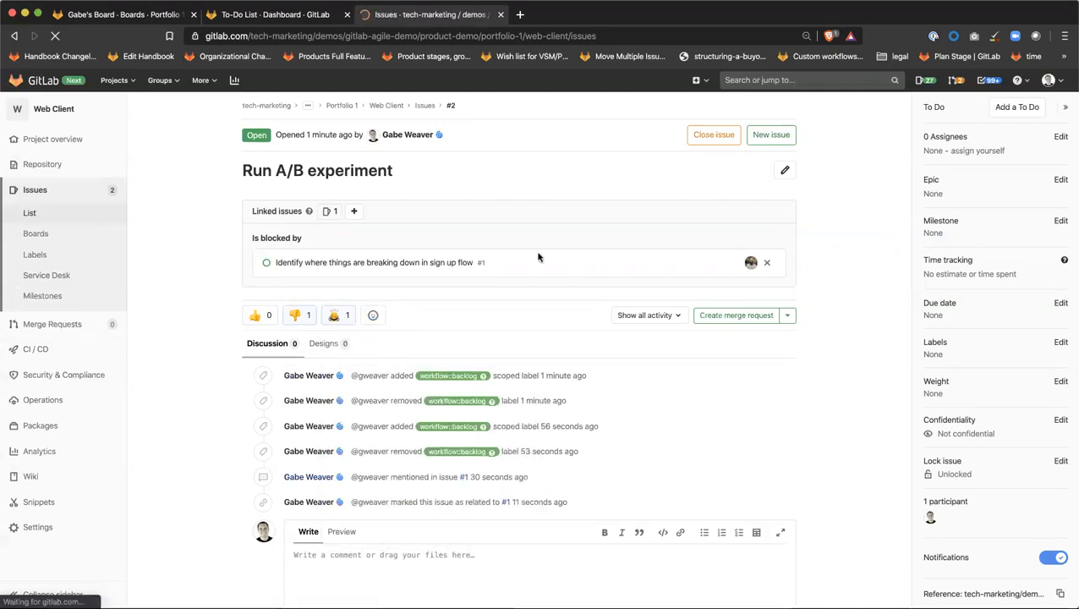
Step: Sort the Web Client issue list by popularity and look over the other sorting options
left_click(896, 167)
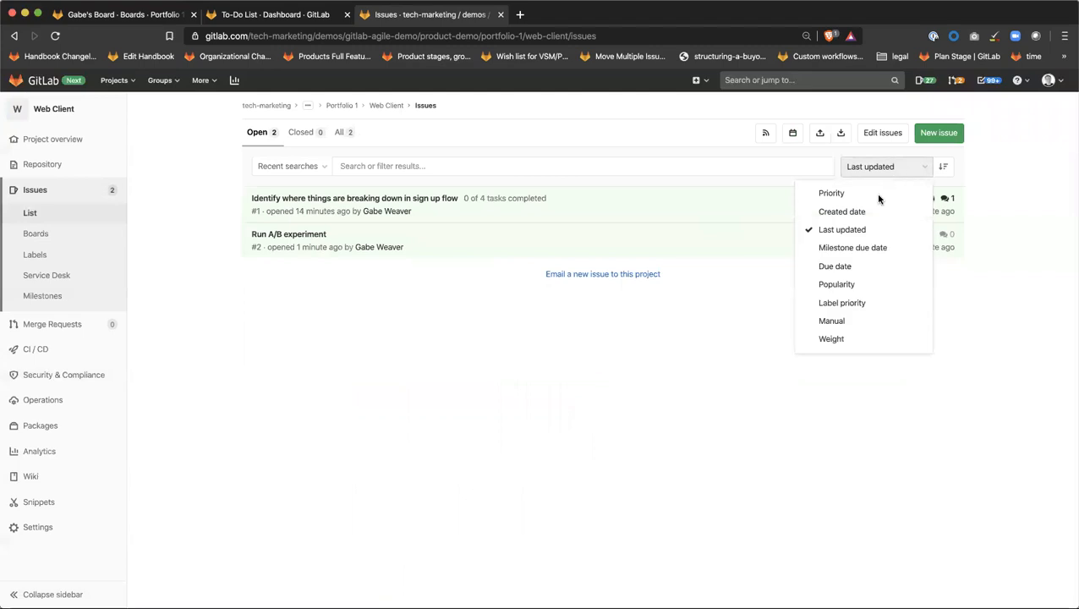
left_click(868, 287)
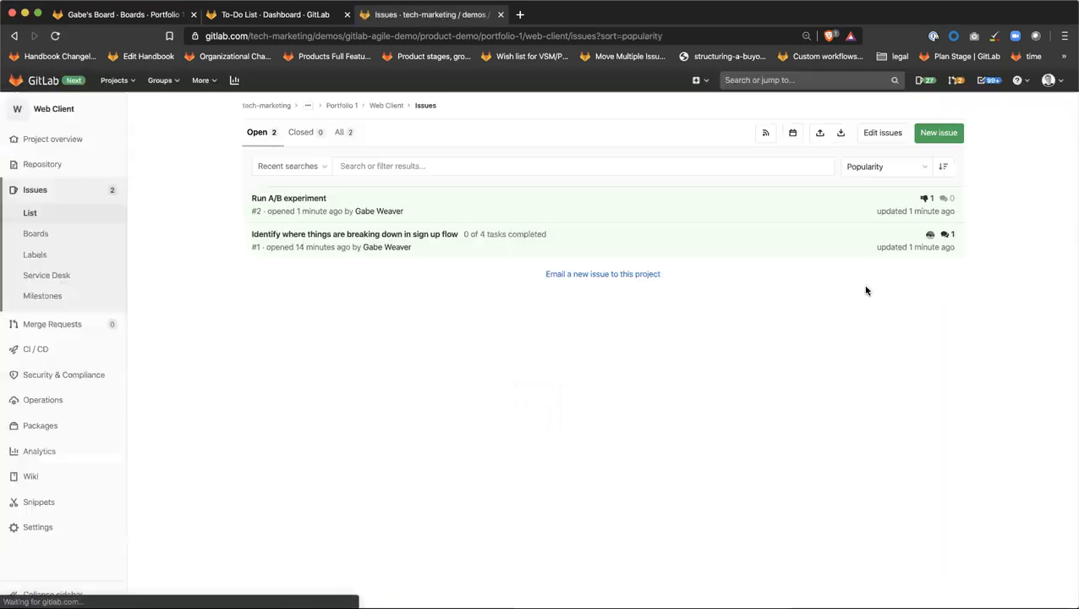
left_click(881, 171)
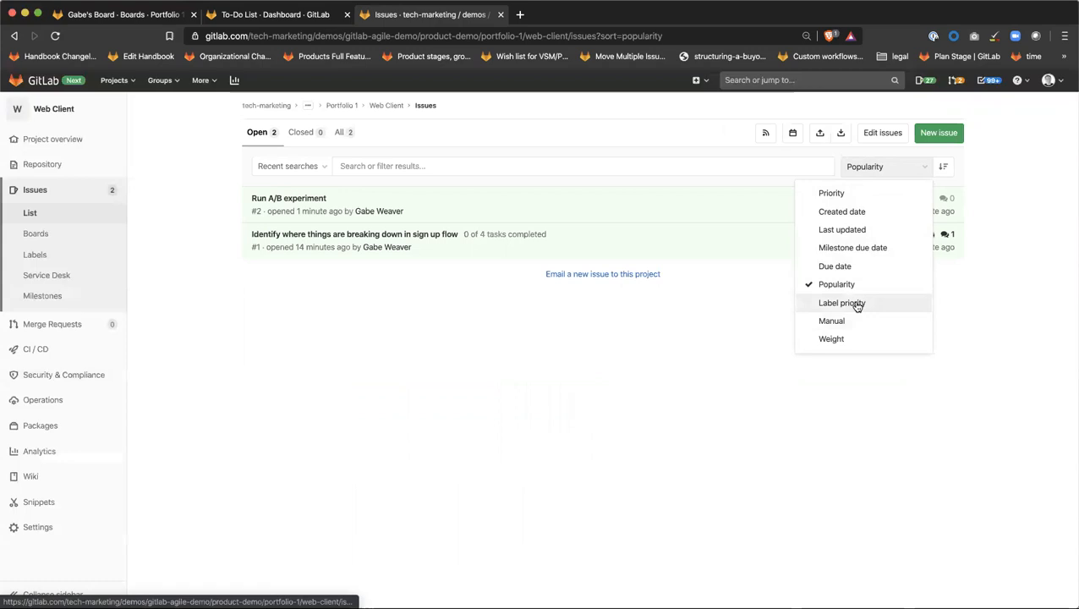
left_click(732, 341)
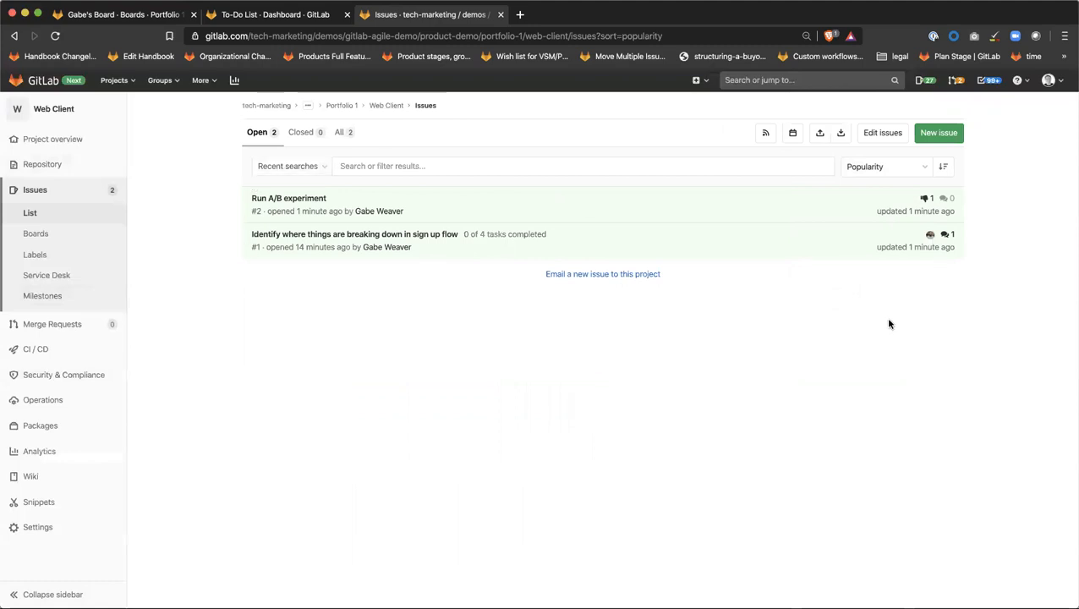
Step: Sort the issue list manually and move "Run A/B experiment" above the sign up flow issue
left_click(883, 167)
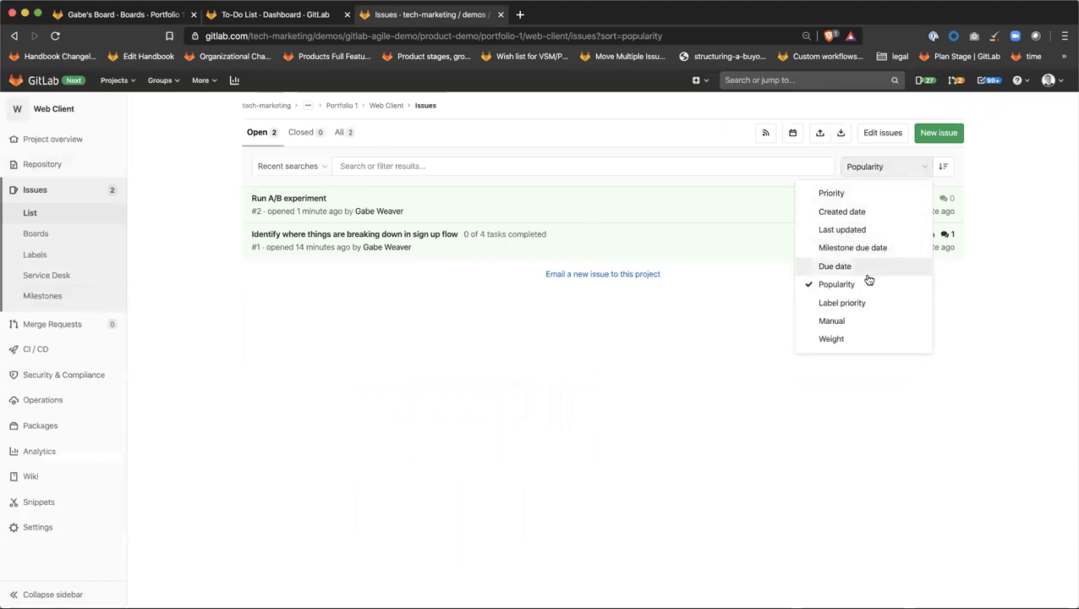
left_click(873, 321)
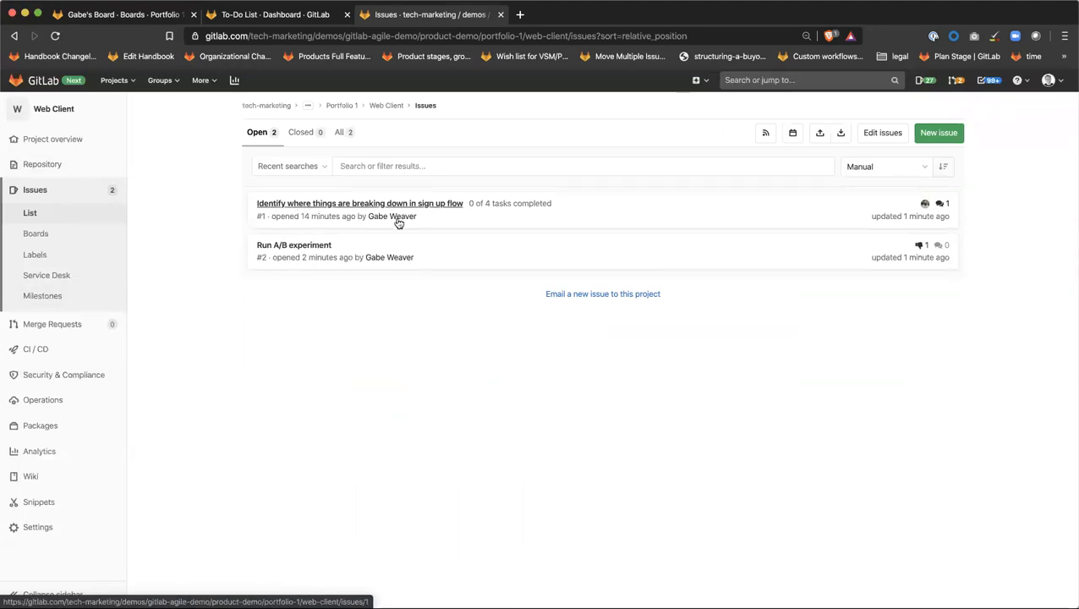
left_click_drag(489, 262, 490, 207)
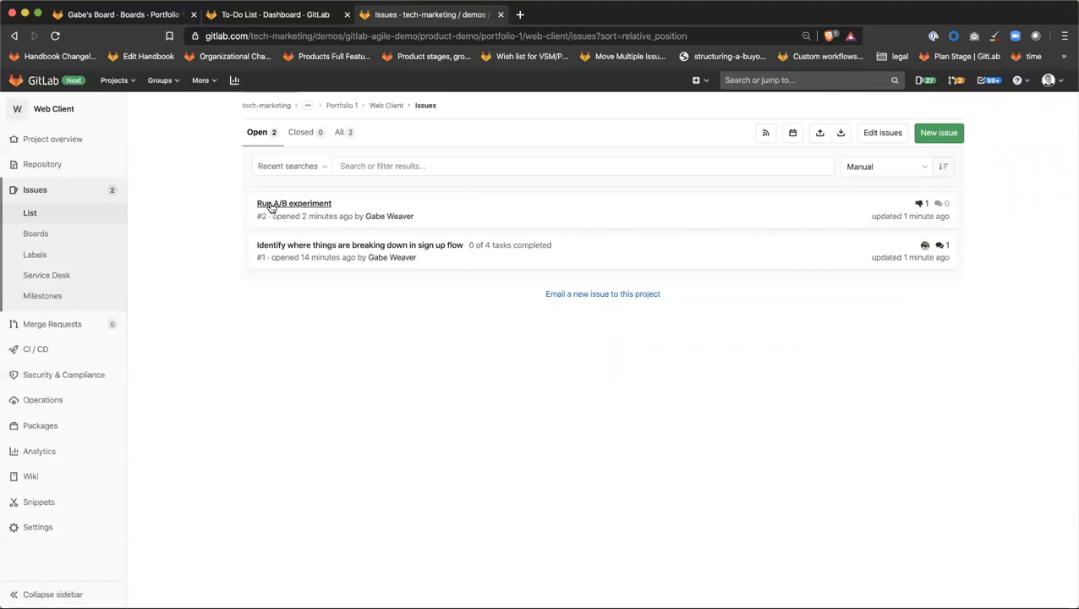
Step: On the project's Development board, move "Run A/B experiment" below the sign up flow issue, and check the order in the issue list
left_click(55, 230)
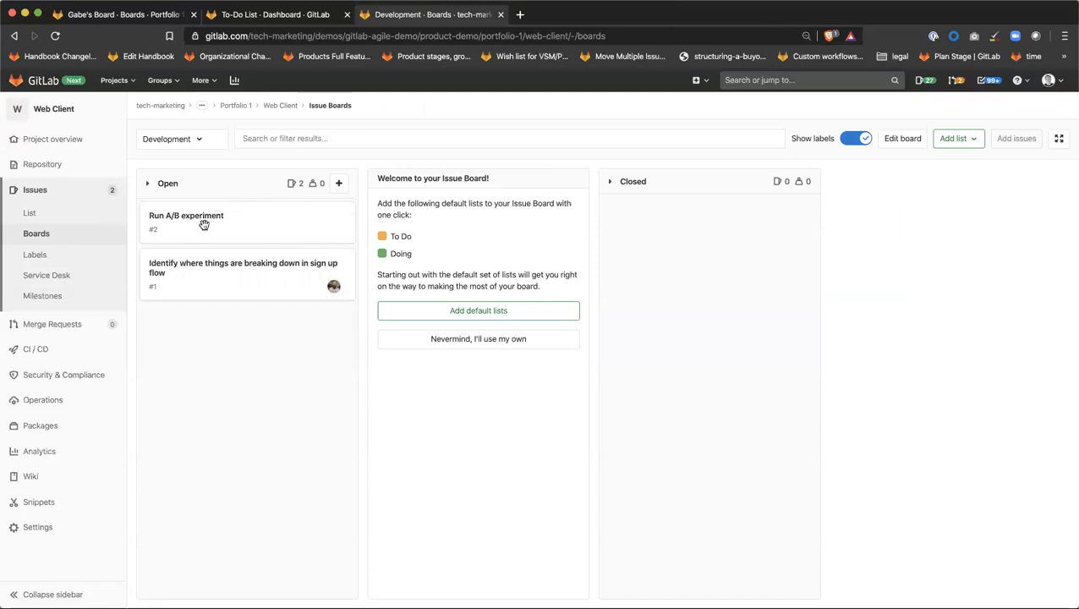
left_click_drag(292, 218, 295, 325)
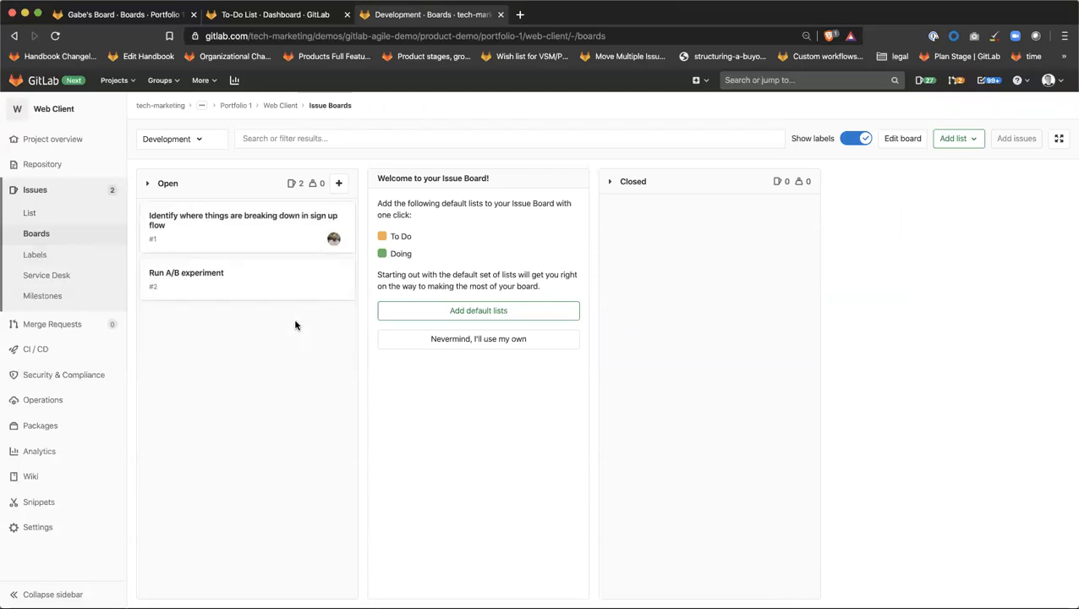
left_click(32, 214)
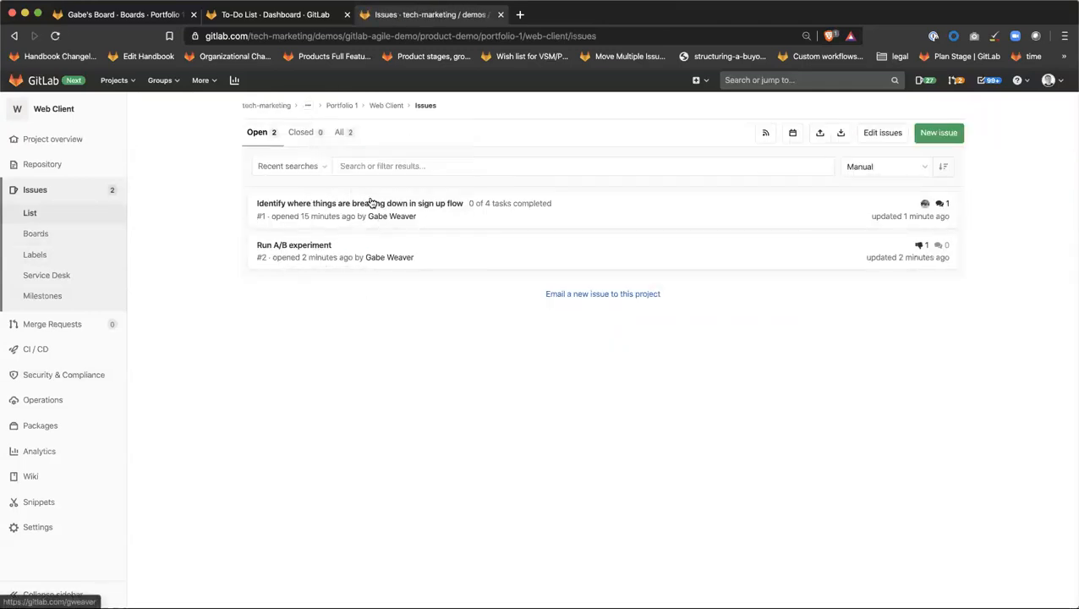
Step: Check the project's existing labels and add the default To Do and Doing lists to its Development board
left_click(56, 239)
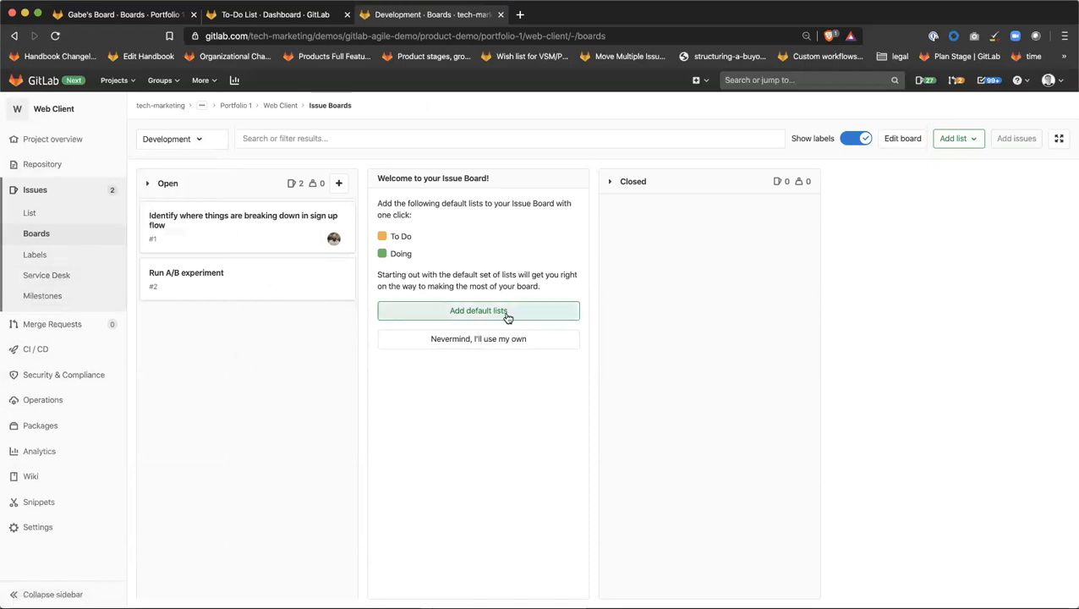
left_click(65, 257)
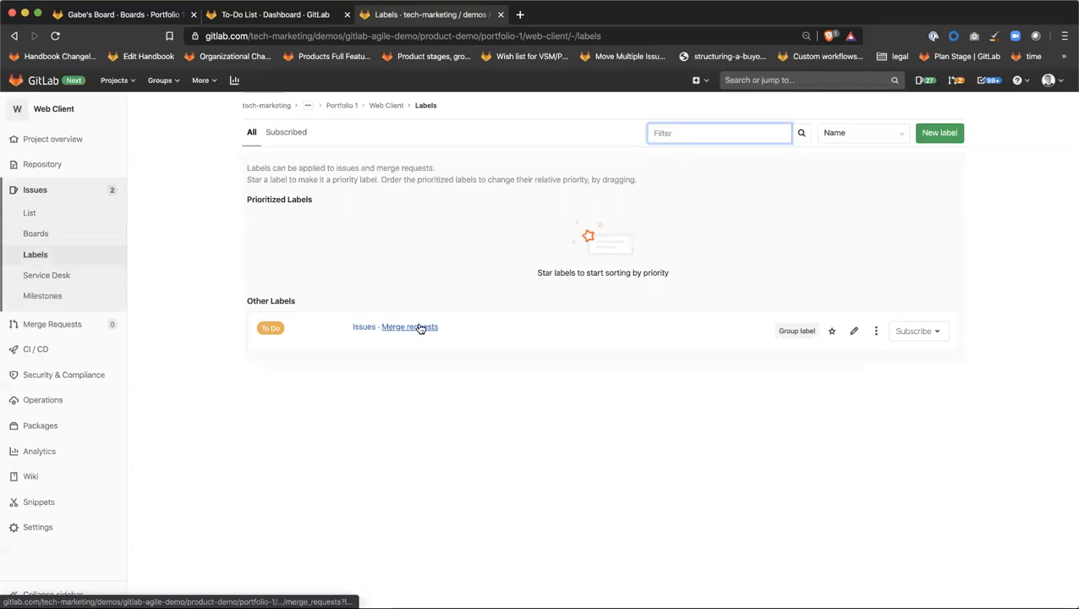
left_click(48, 237)
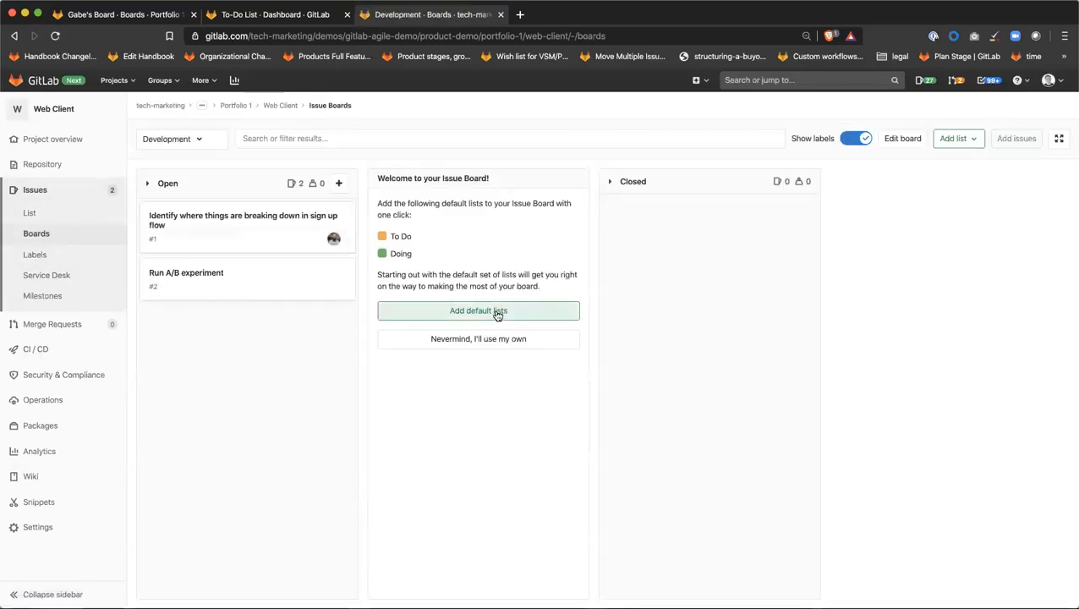
left_click(498, 312)
Step: Review the project's labels and issue list, and look at which boards the Web Client project offers
left_click(35, 254)
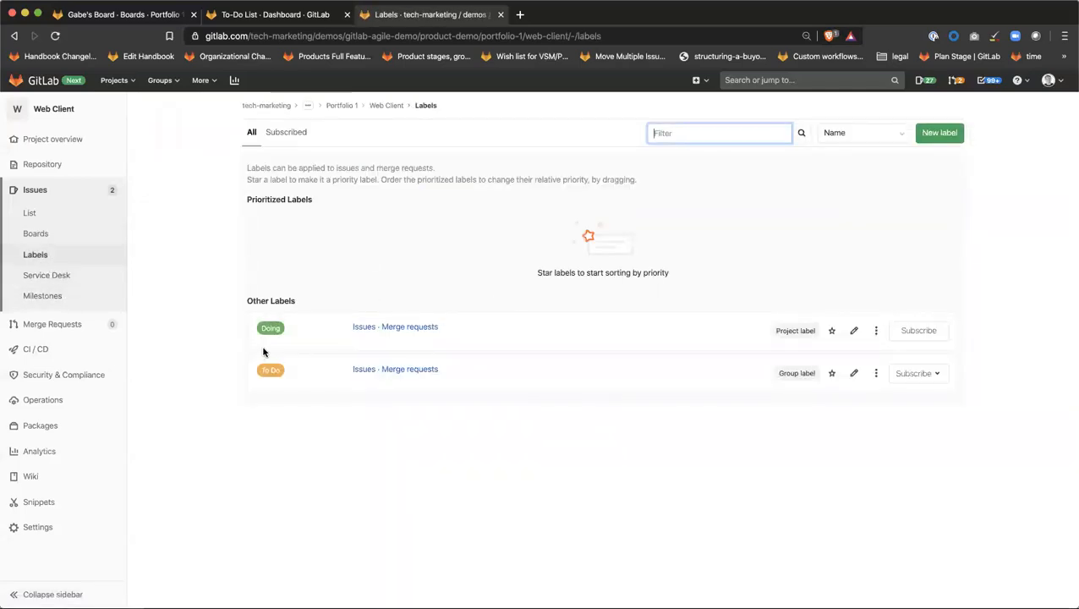
left_click(66, 214)
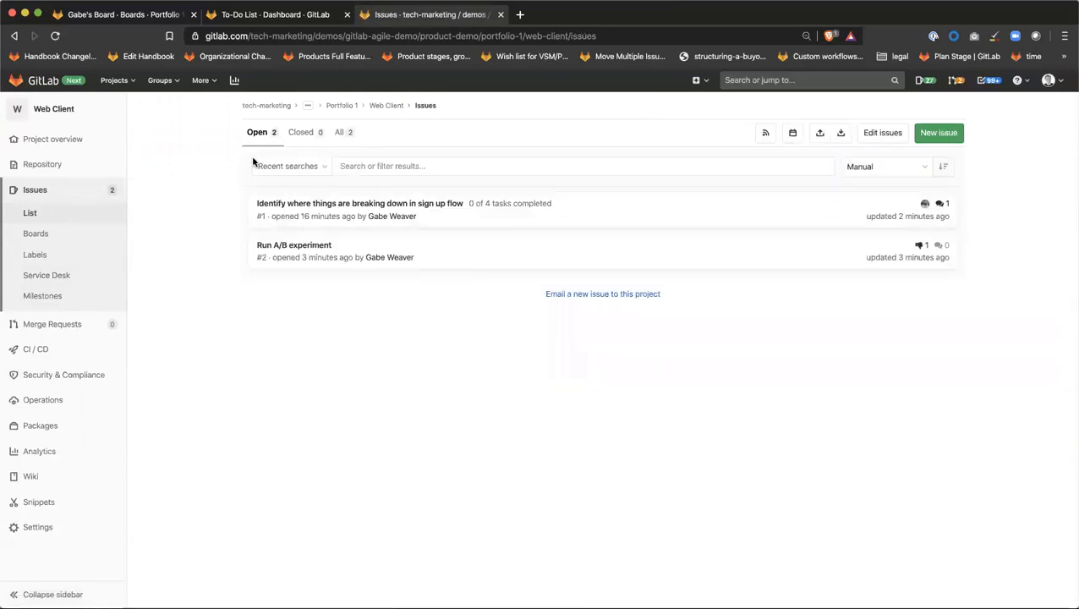
left_click(96, 231)
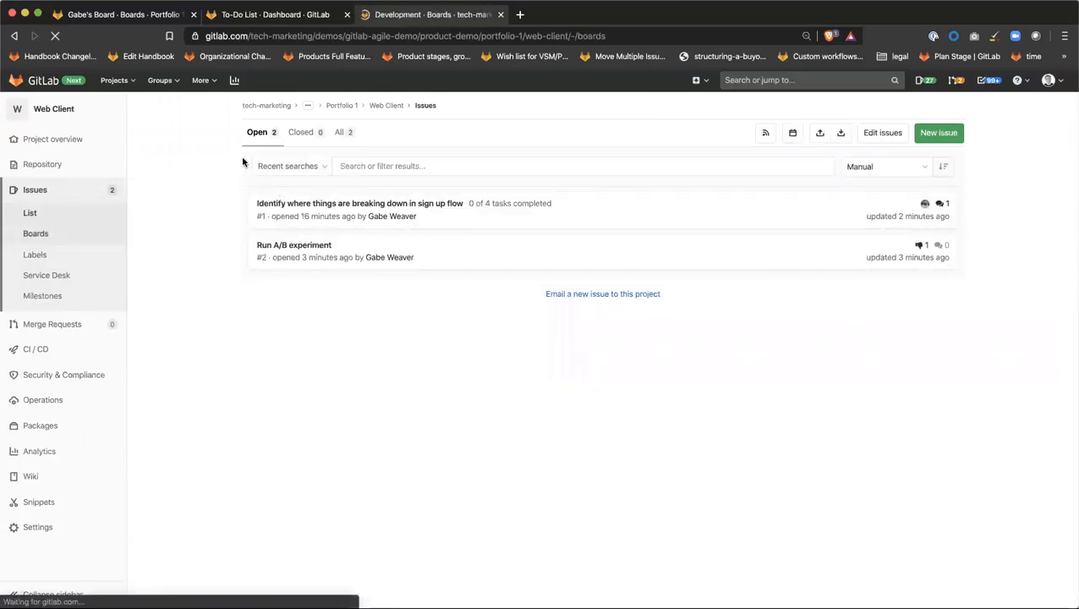
left_click(187, 139)
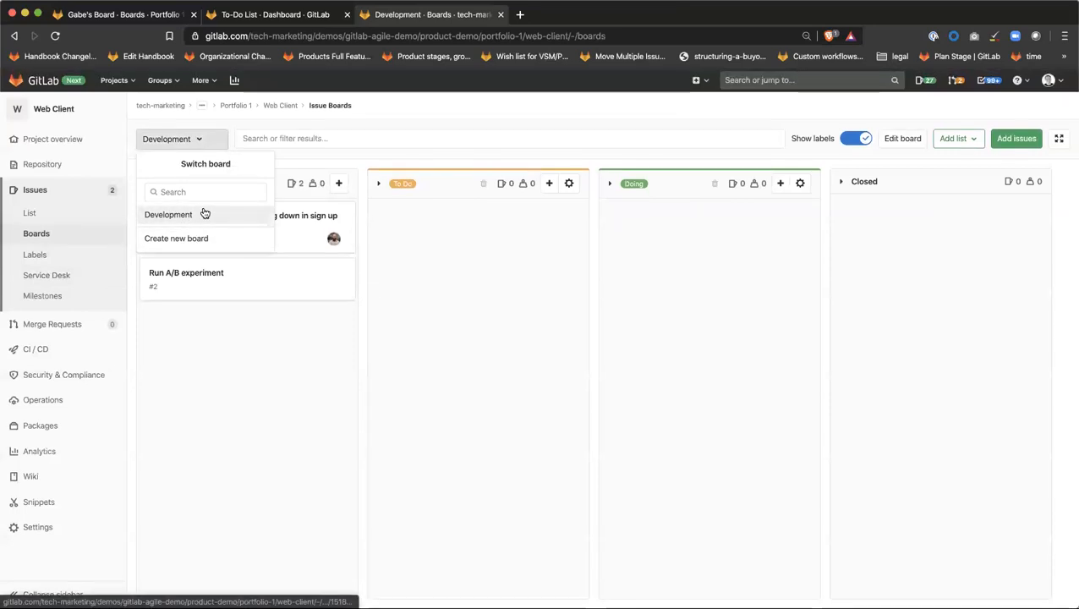
left_click(291, 110)
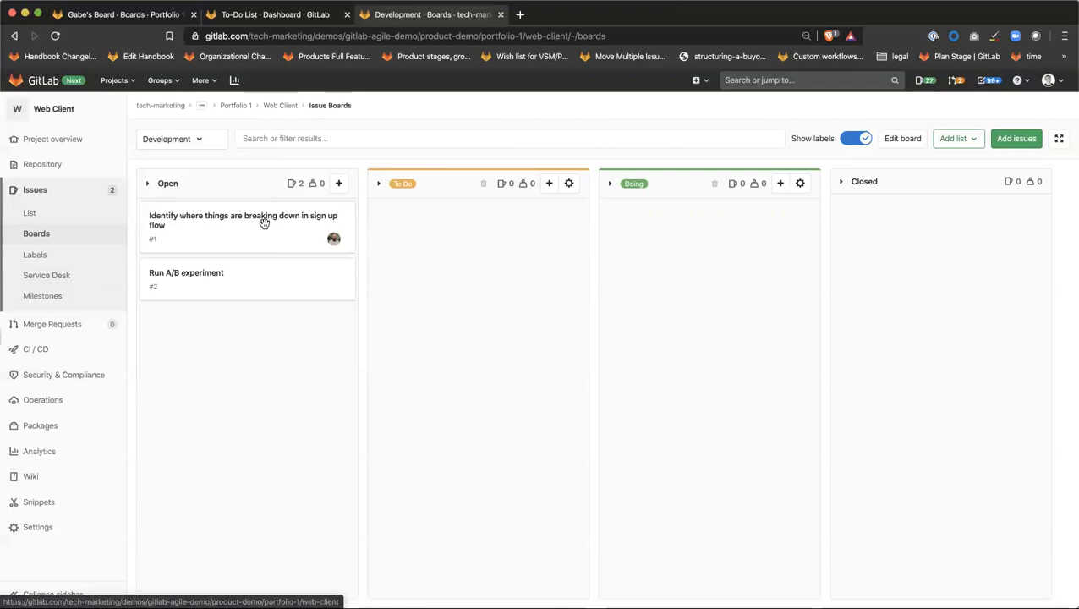
Step: Open the issue boards of the Portfolio 1 group and switch to its Development board
left_click(244, 108)
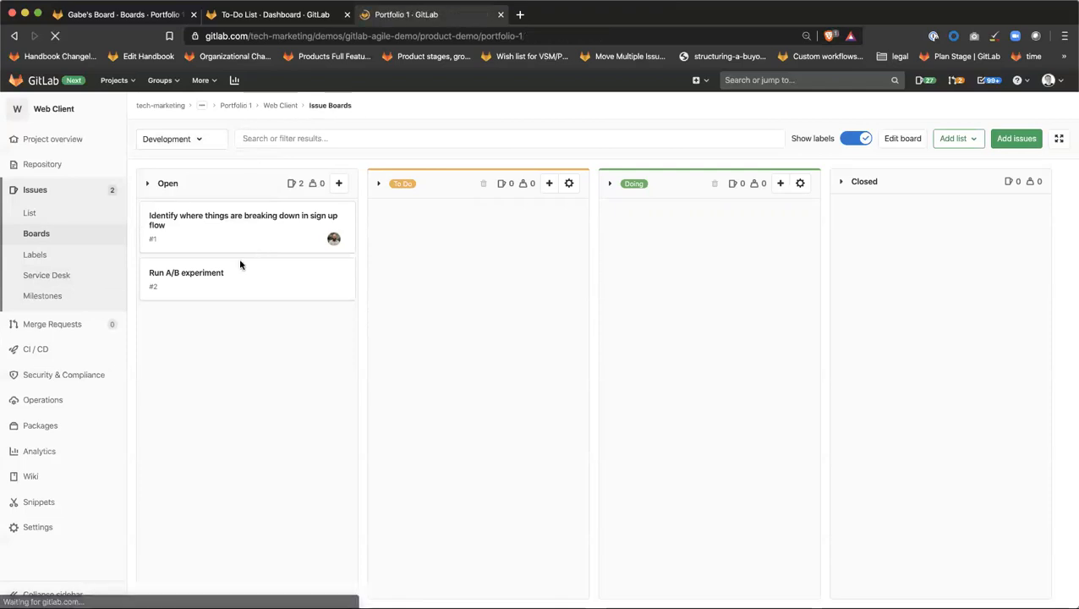
mouse_move(63, 280)
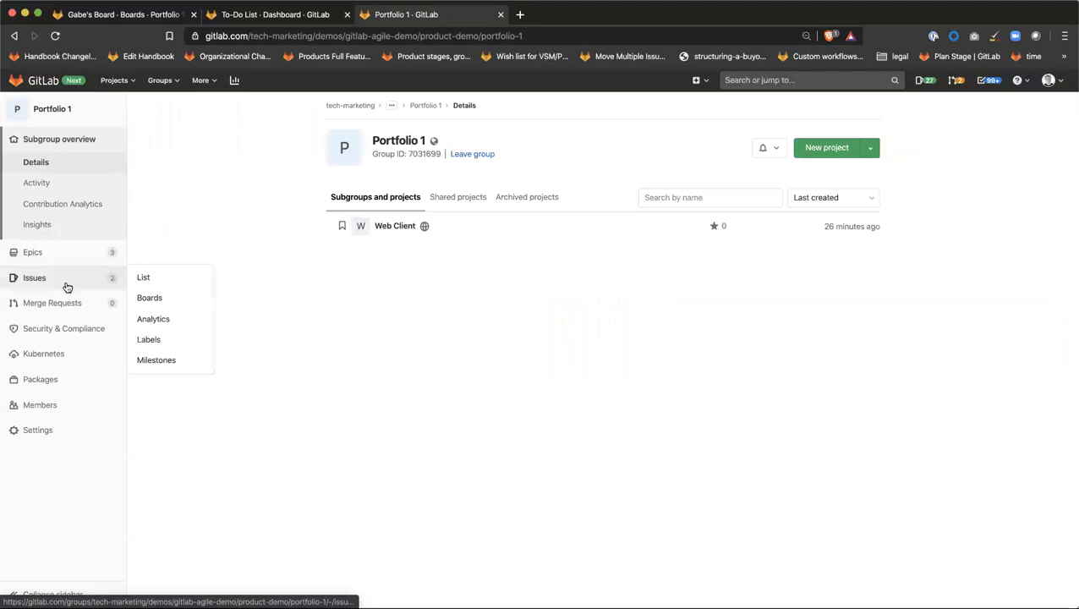
left_click(151, 299)
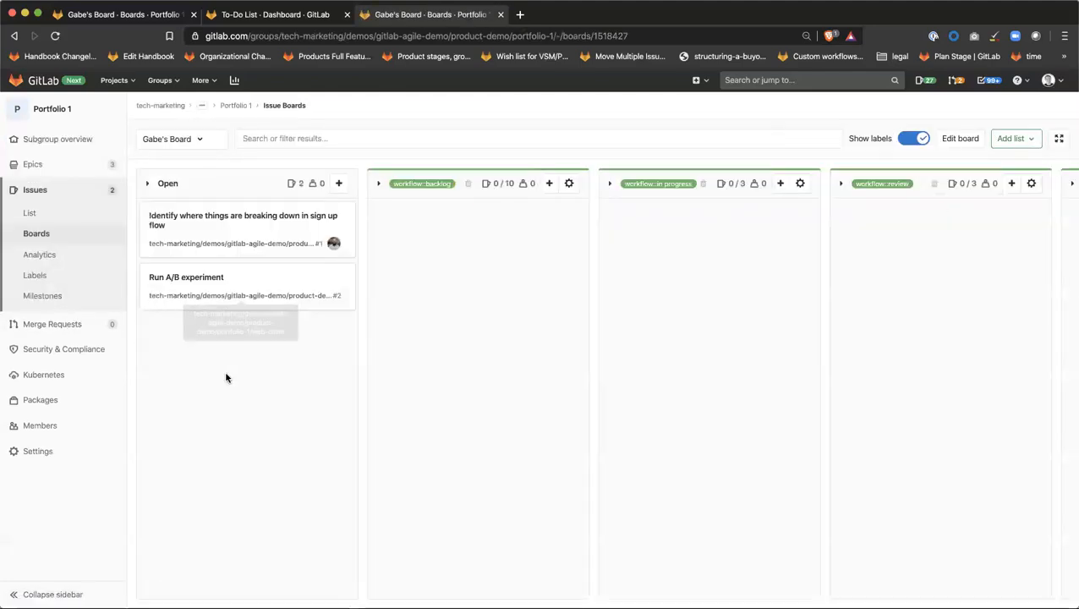
left_click(167, 145)
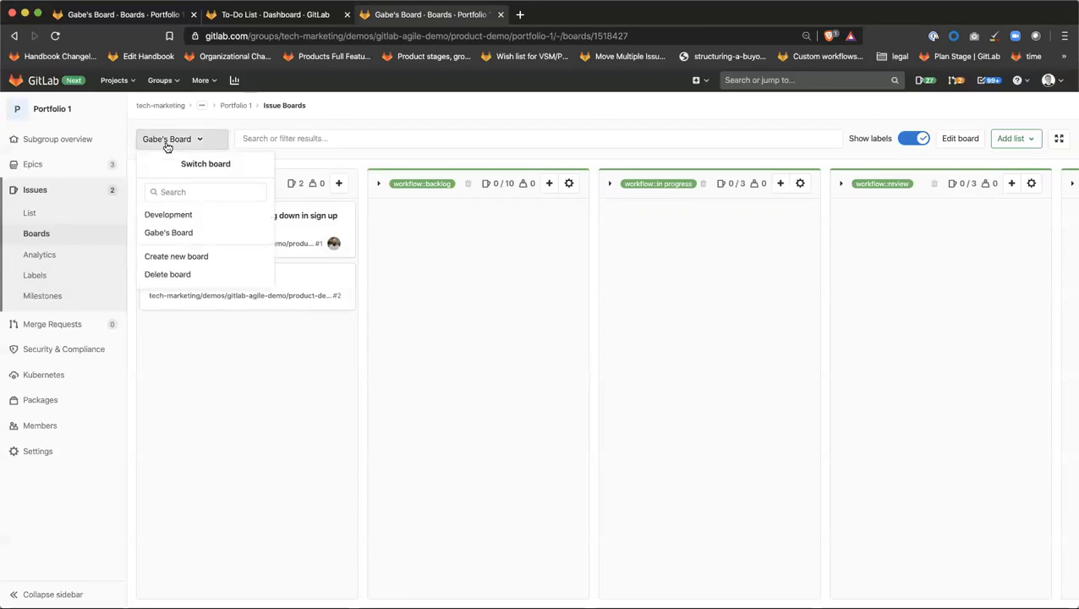
left_click(179, 214)
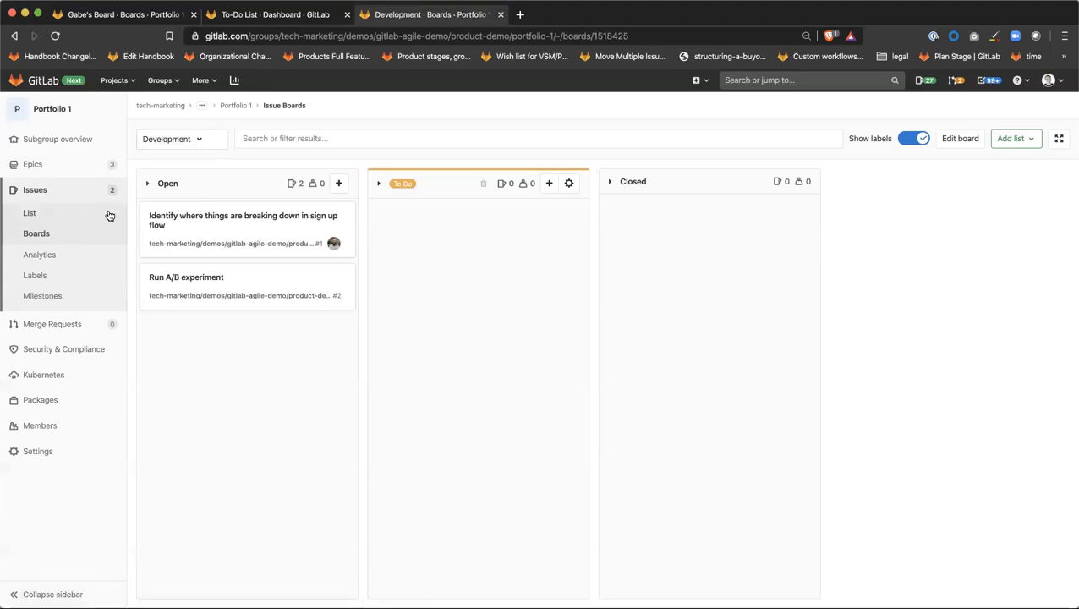
Step: Return to the Web Client project through the sign up flow issue and check its board selection again
left_click(194, 221)
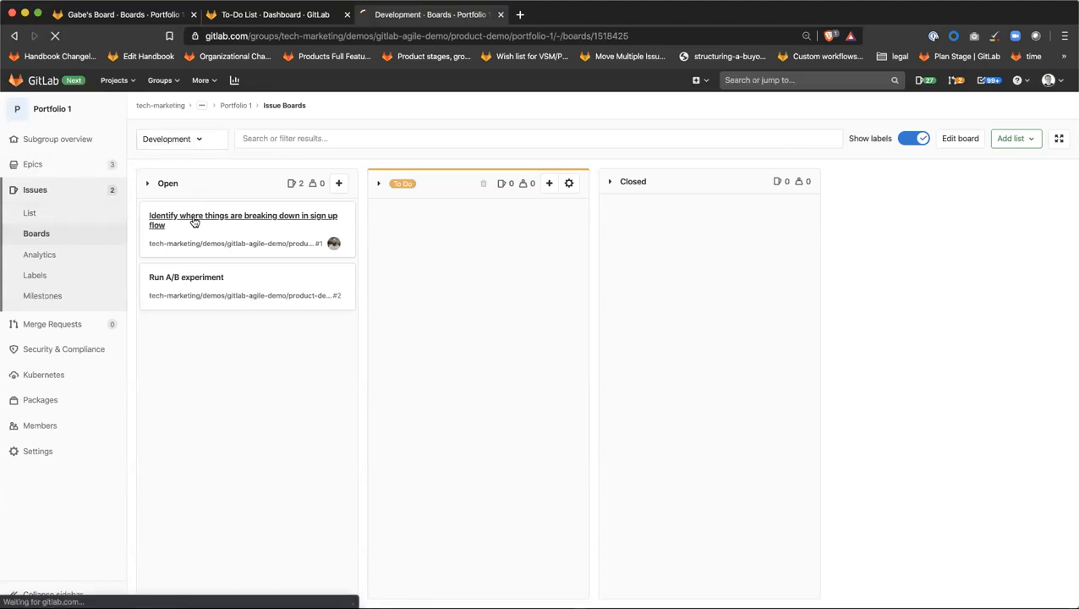
left_click(75, 234)
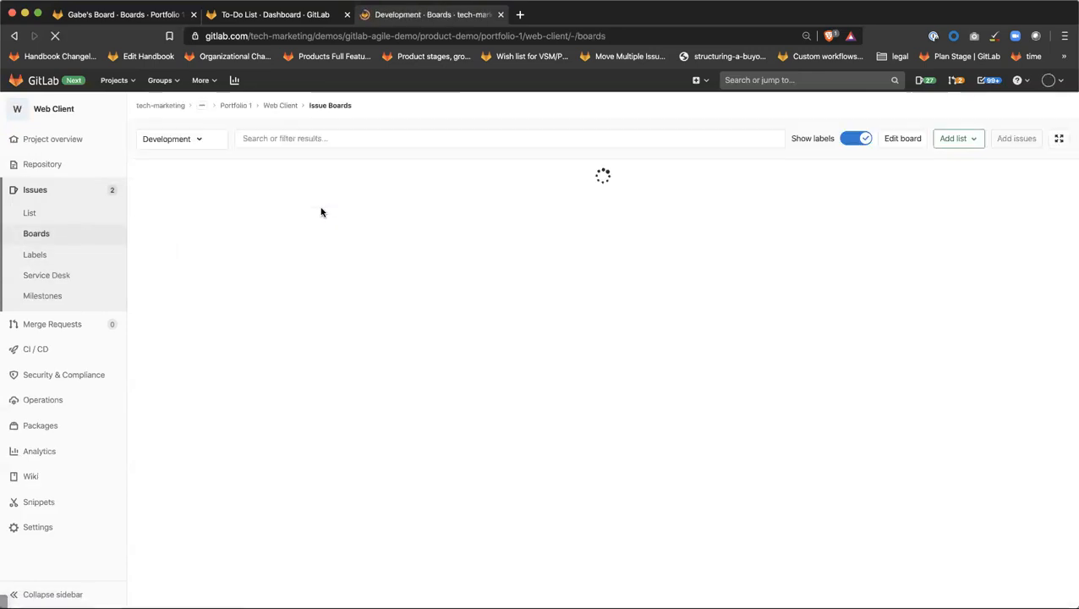
left_click(191, 144)
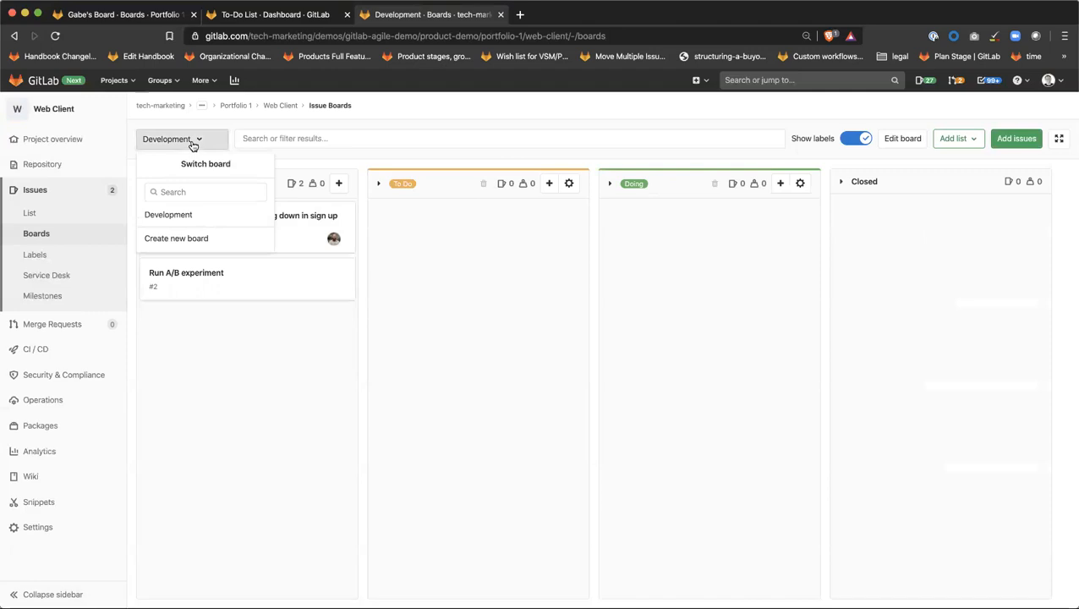
left_click(413, 125)
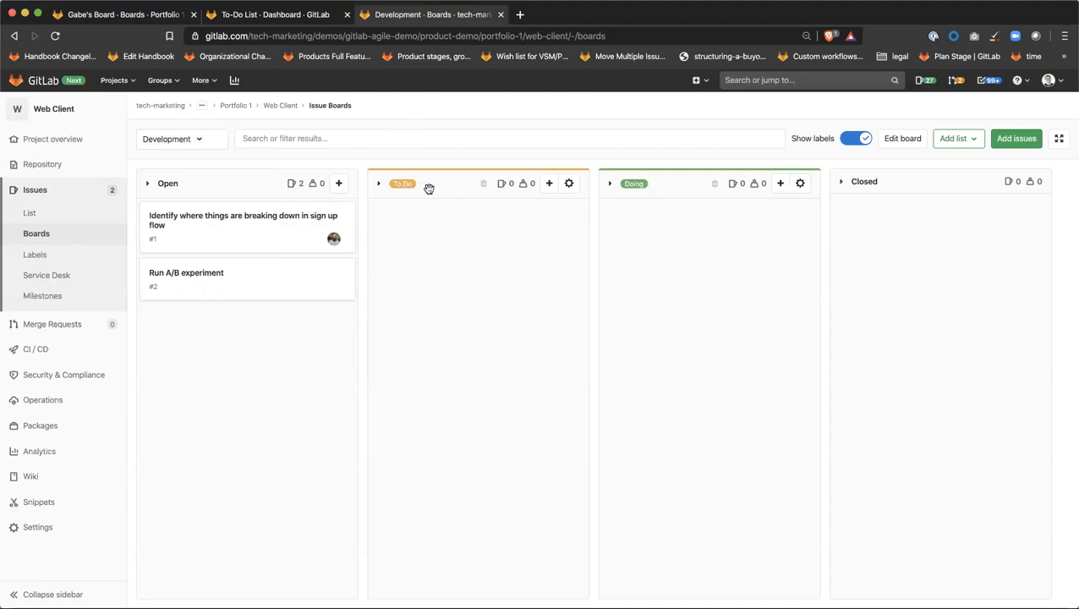
Step: Open the sign up flow issue in a new tab and review which labels can be assigned to it
right_click(241, 222)
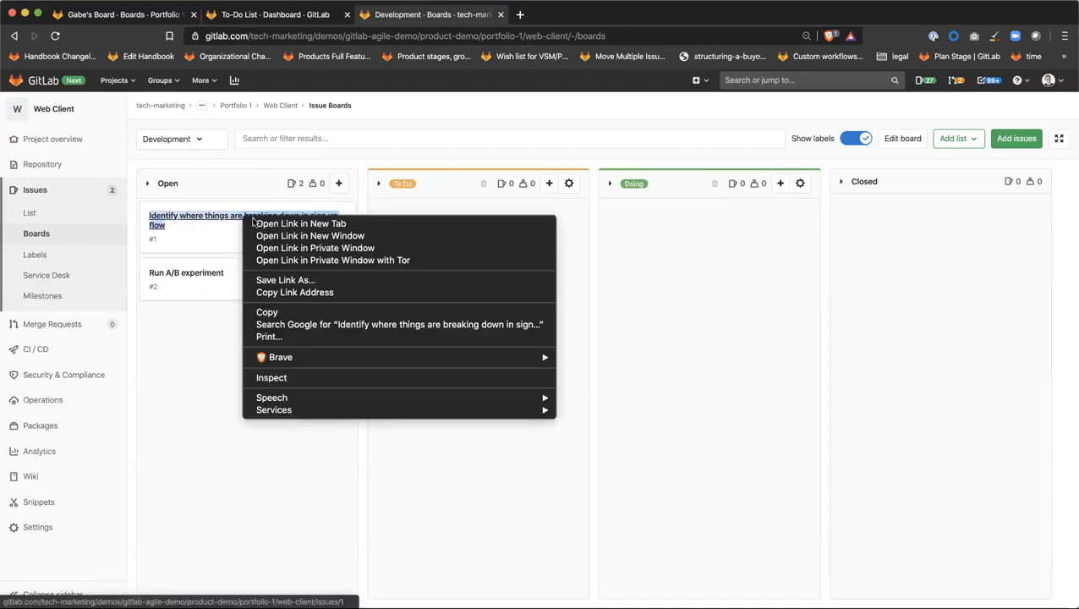
left_click(275, 223)
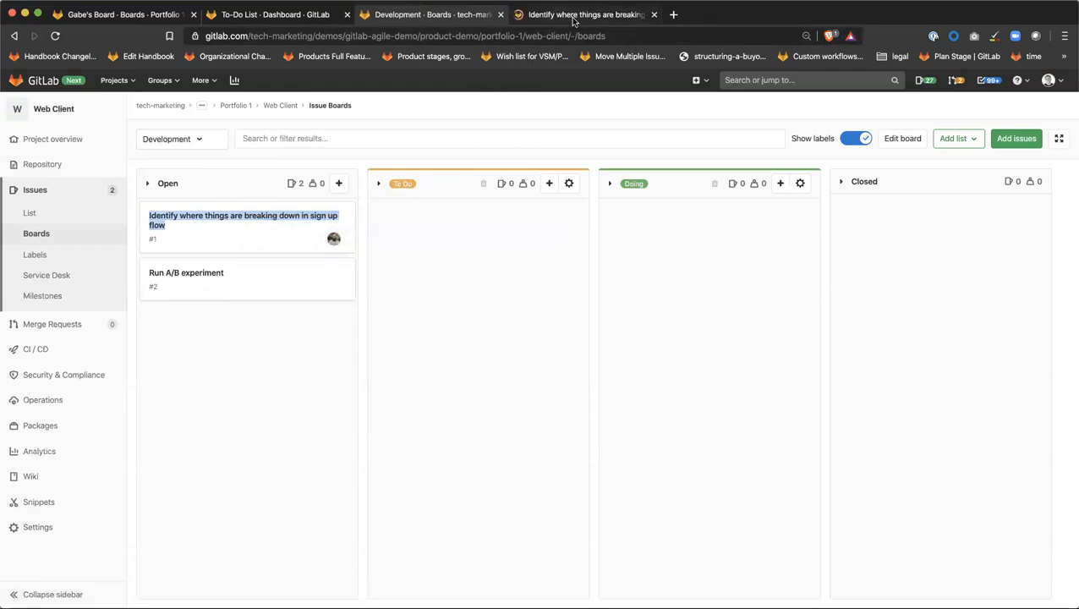
key("ctrl+Tab")
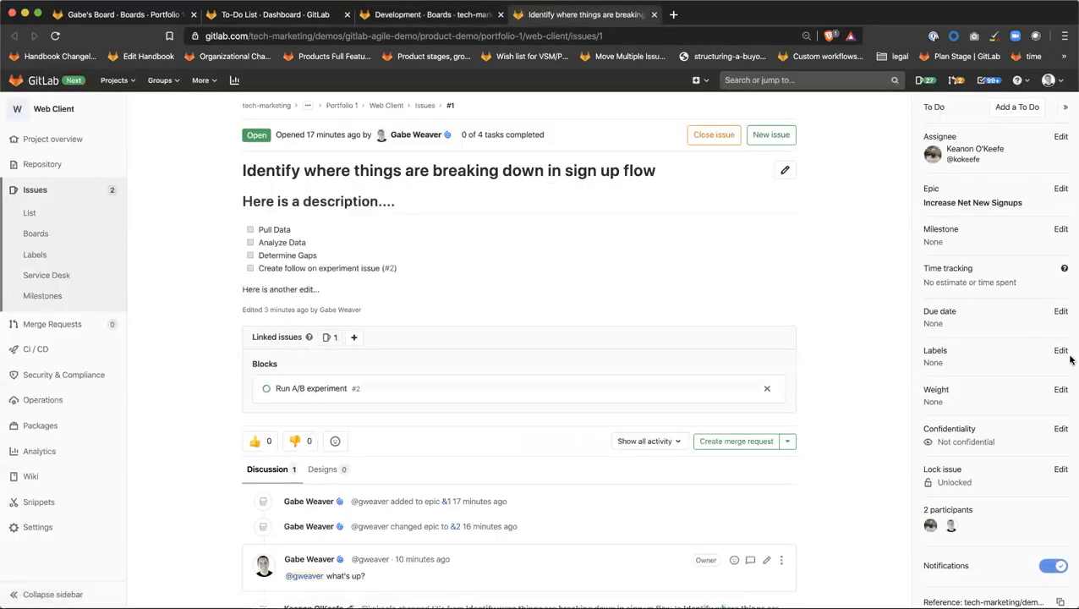
left_click(1060, 351)
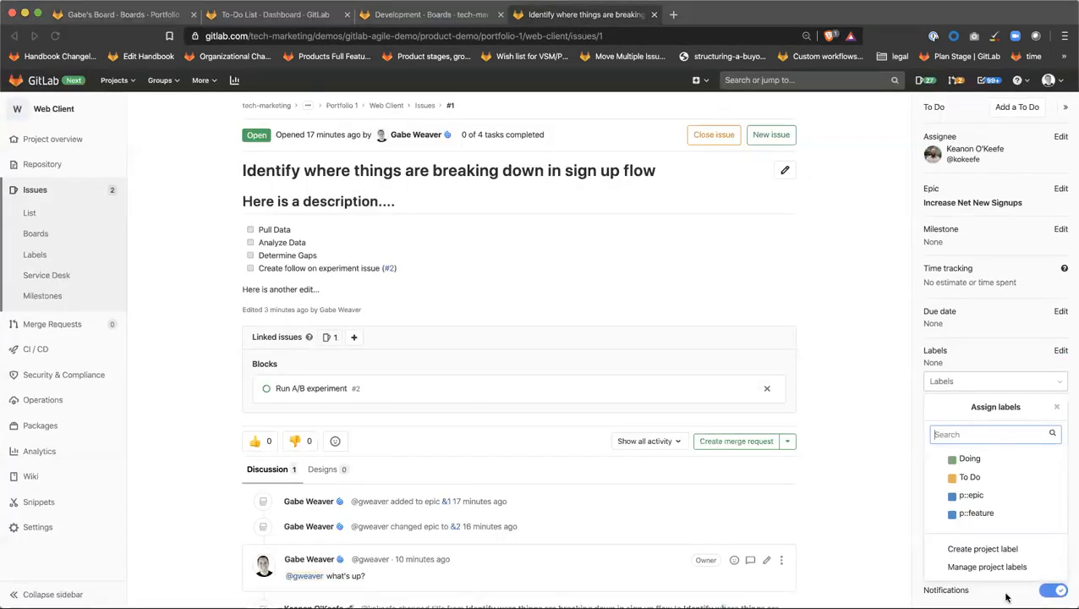
scroll(983, 493, "down", 5)
scroll(983, 495, "up", 3)
scroll(984, 495, "down", 8)
scroll(984, 409, "up", 8)
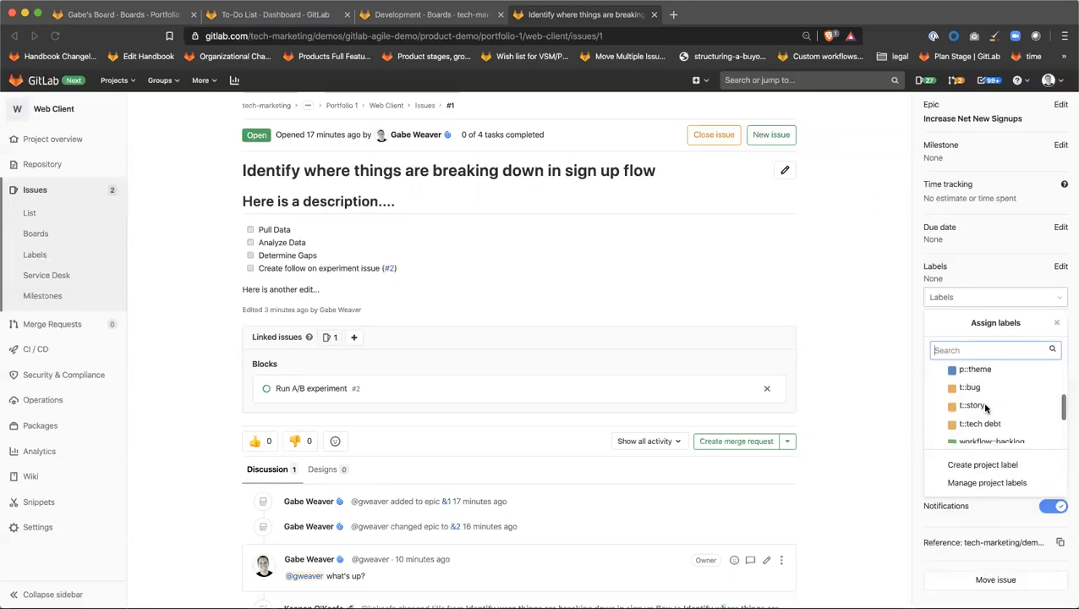
scroll(985, 408, "down", 6)
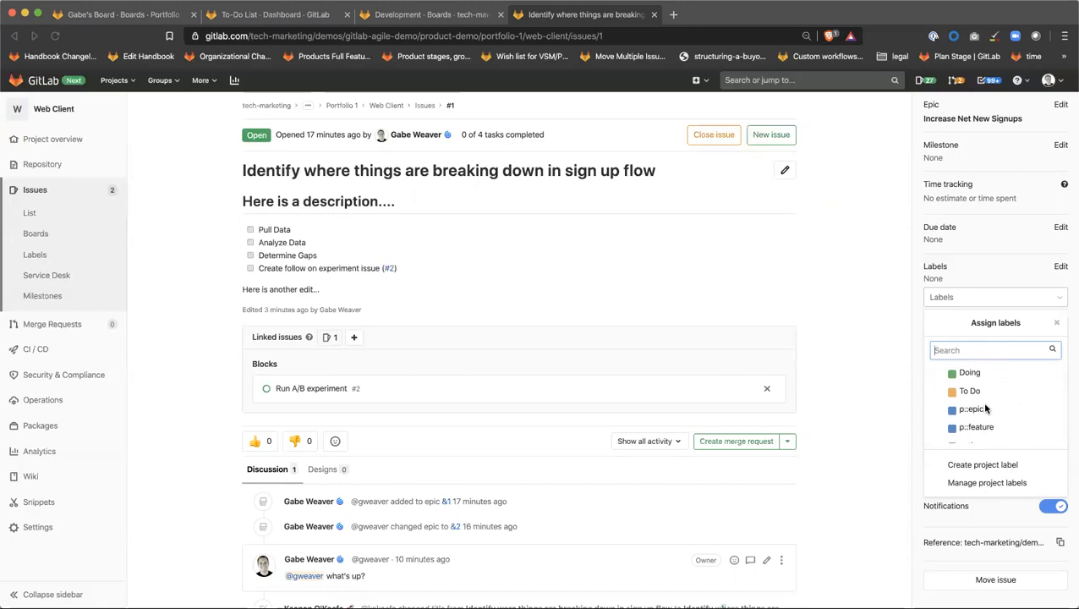
scroll(985, 409, "up", 6)
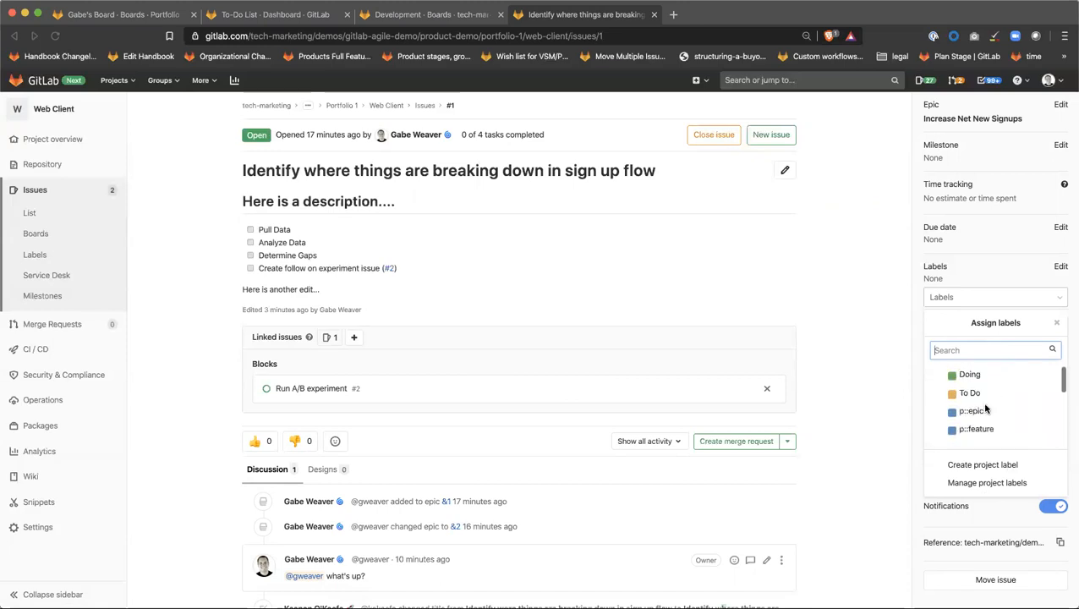
left_click(629, 265)
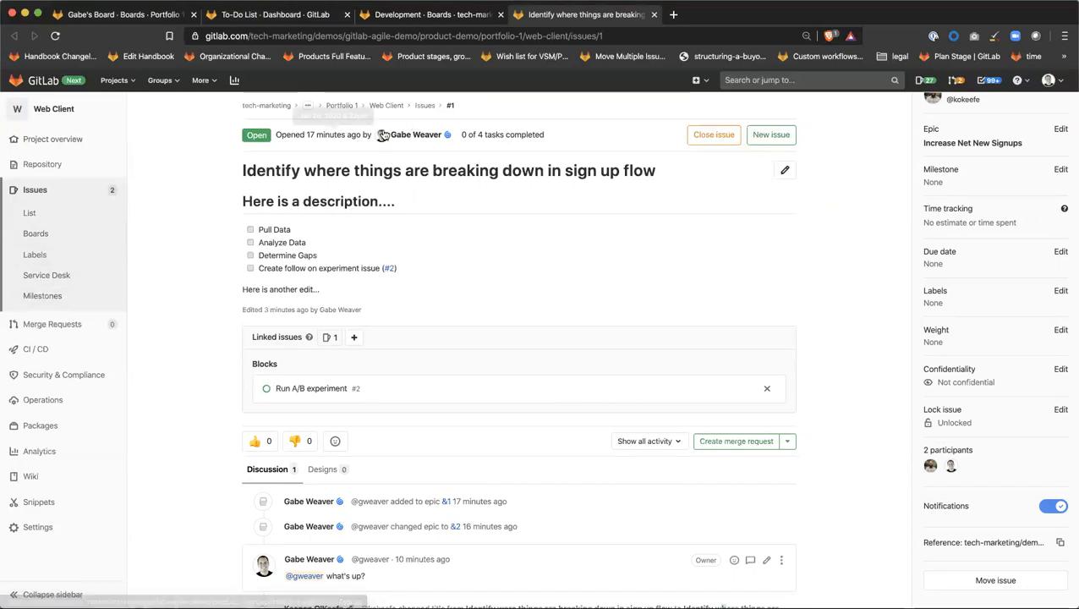
Step: Open the Web Client project's labels and check the further actions offered for the Doing project label
left_click(173, 82)
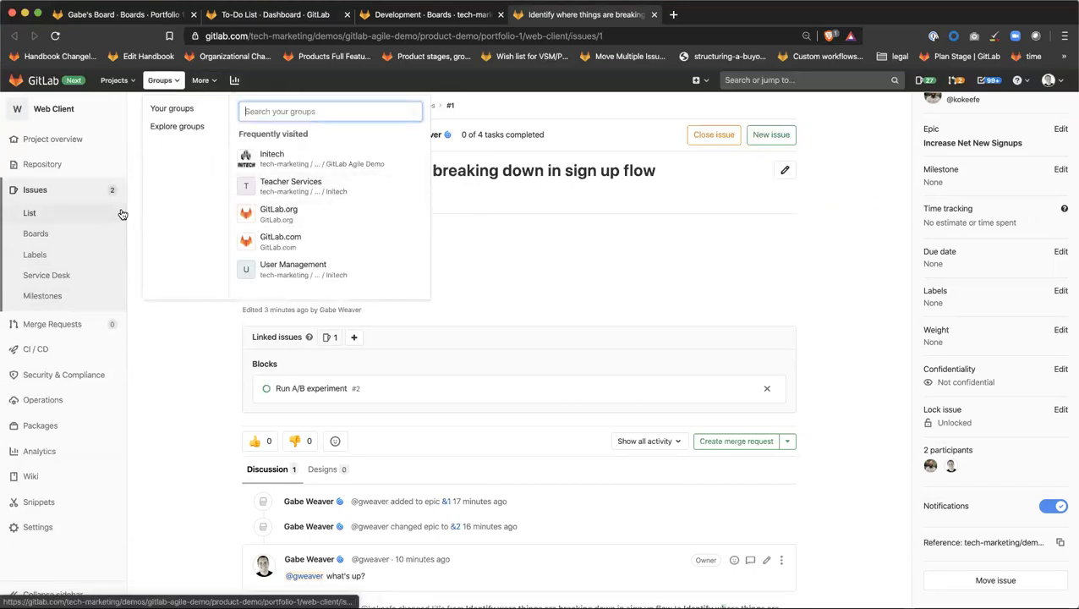
left_click(183, 344)
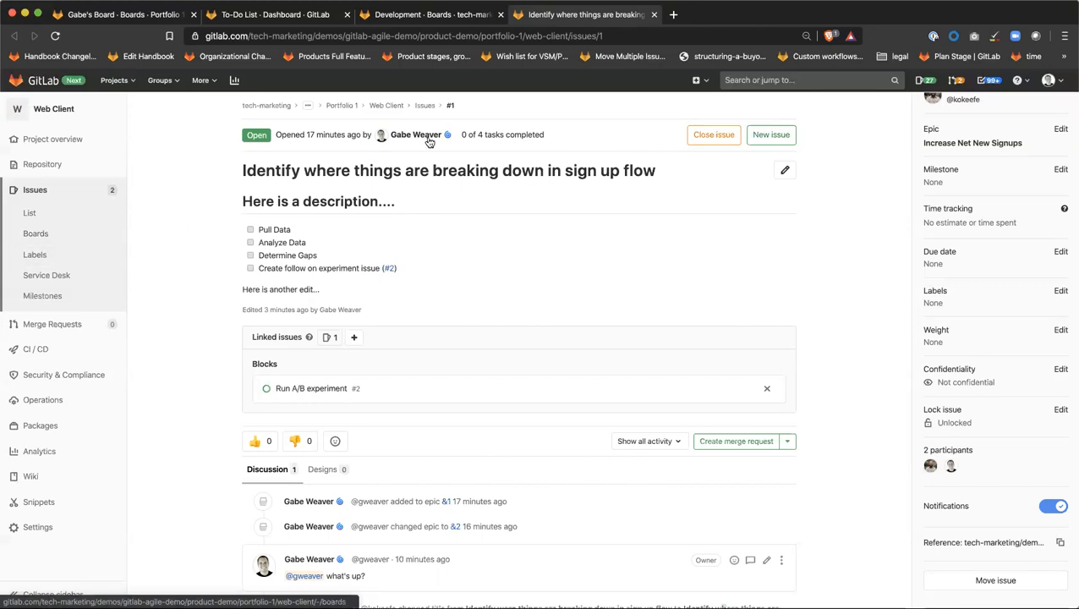
left_click(42, 256)
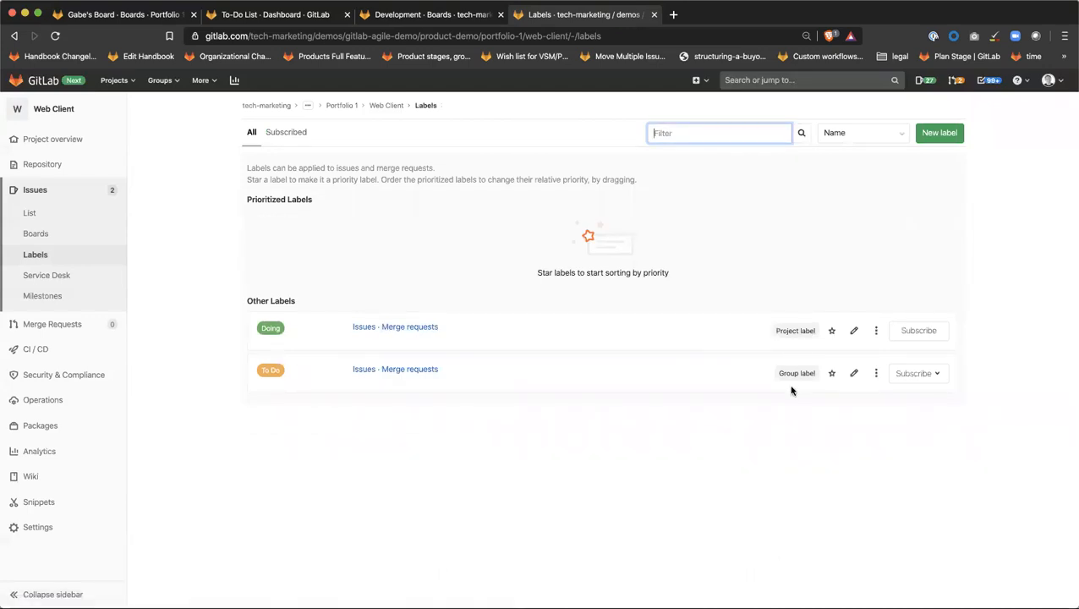
left_click(795, 333)
left_click(877, 331)
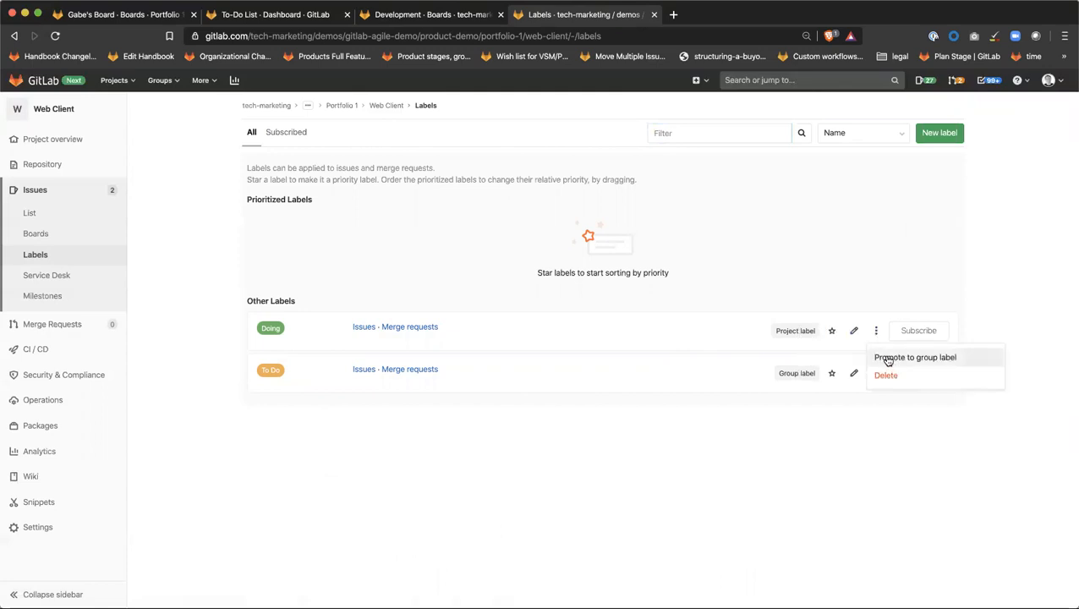
left_click(461, 273)
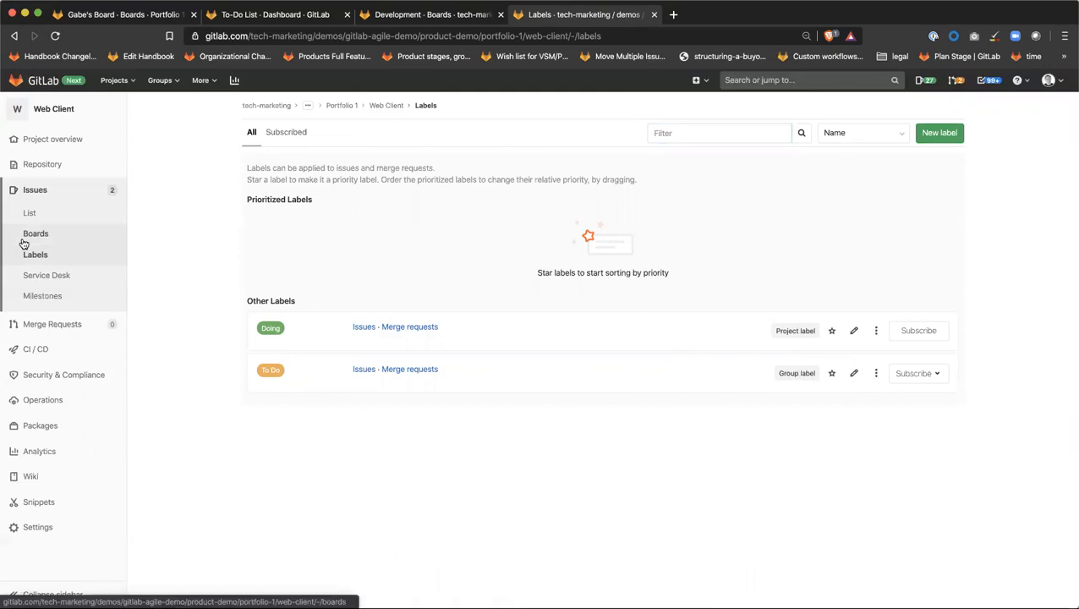
Step: Create a group label titled Doing with a green background colour in the Portfolio 1 group
left_click(341, 106)
mouse_move(49, 273)
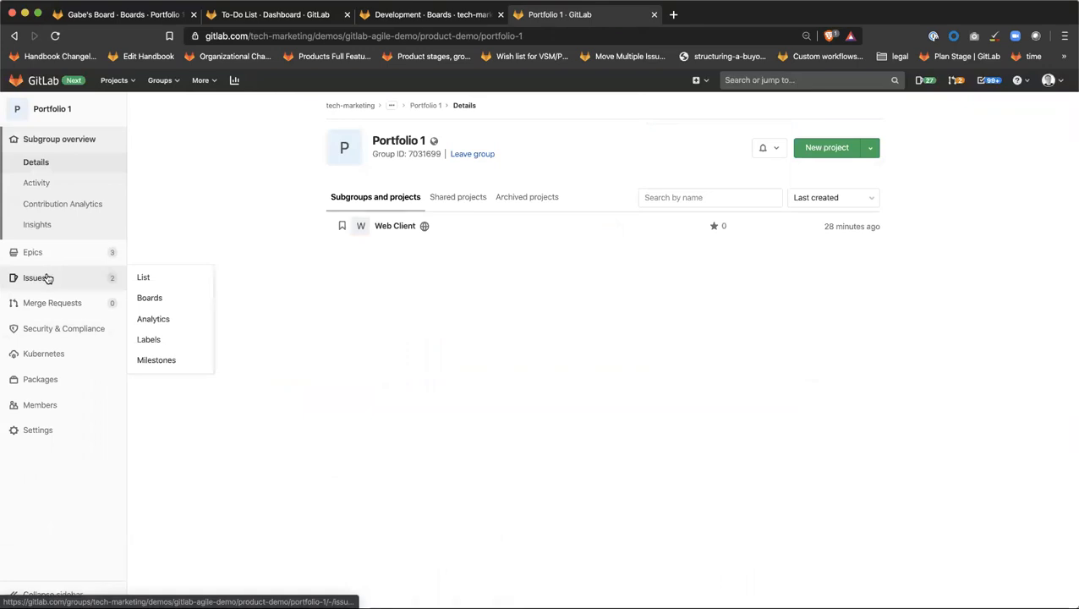
left_click(170, 340)
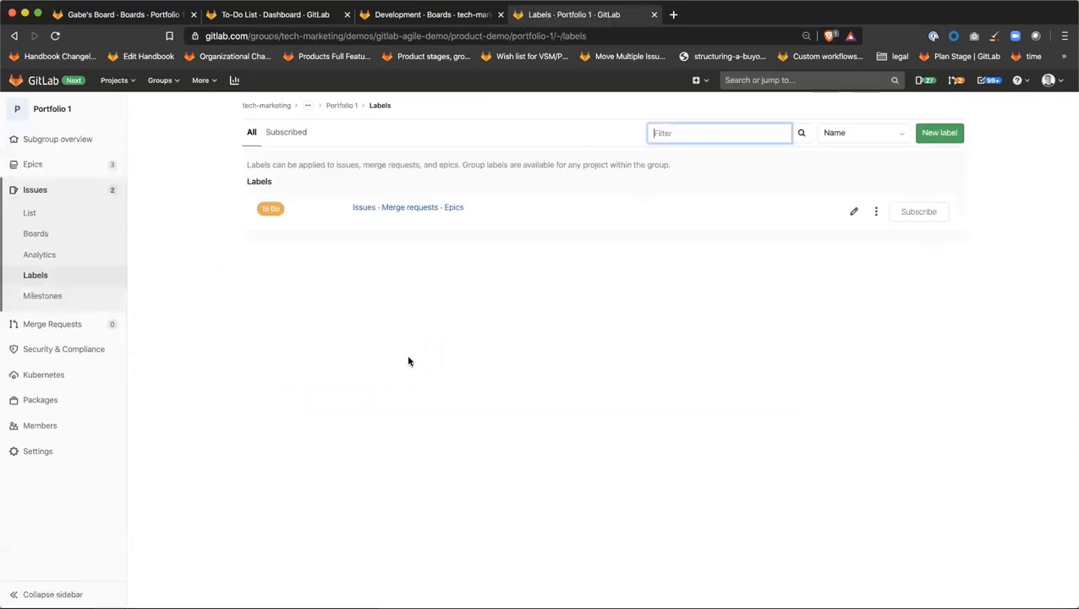
left_click(936, 136)
type("Doing")
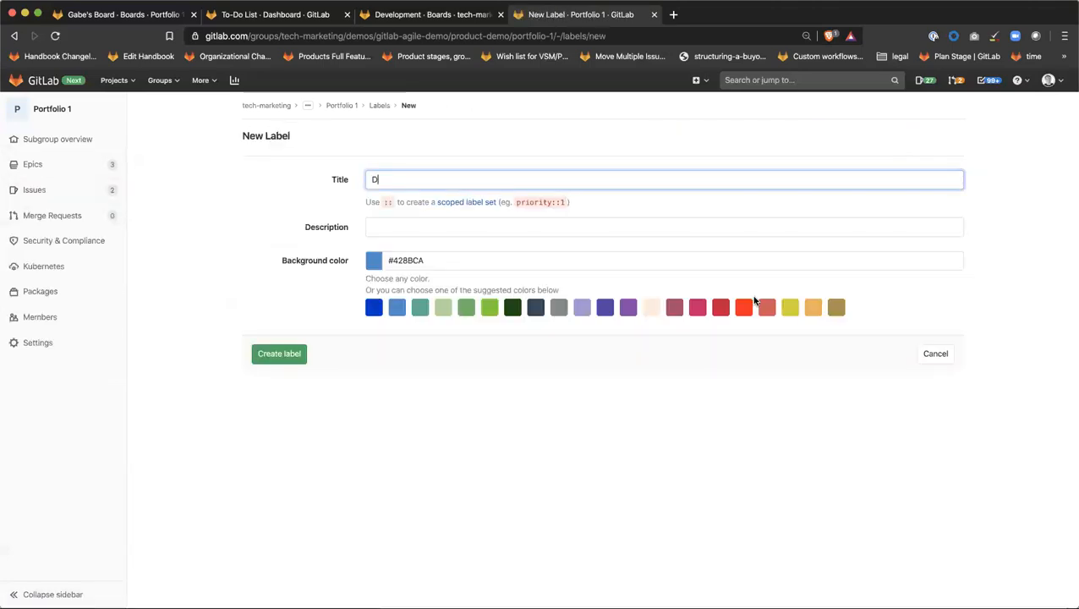
left_click(465, 308)
left_click(279, 353)
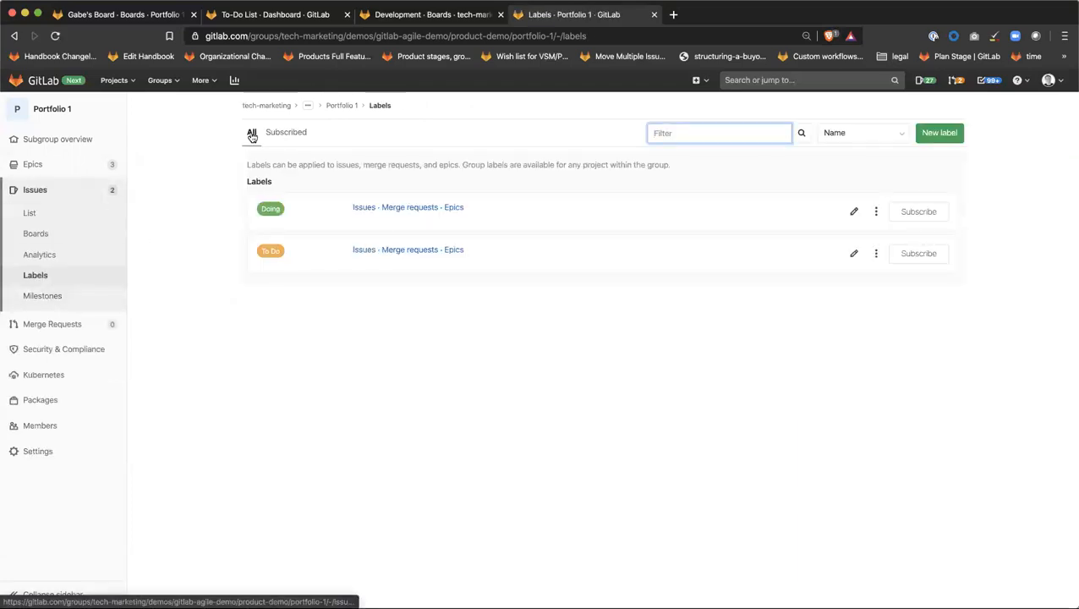
Step: Return to the Web Client project and compare its project-level and group-level labels
left_click(53, 138)
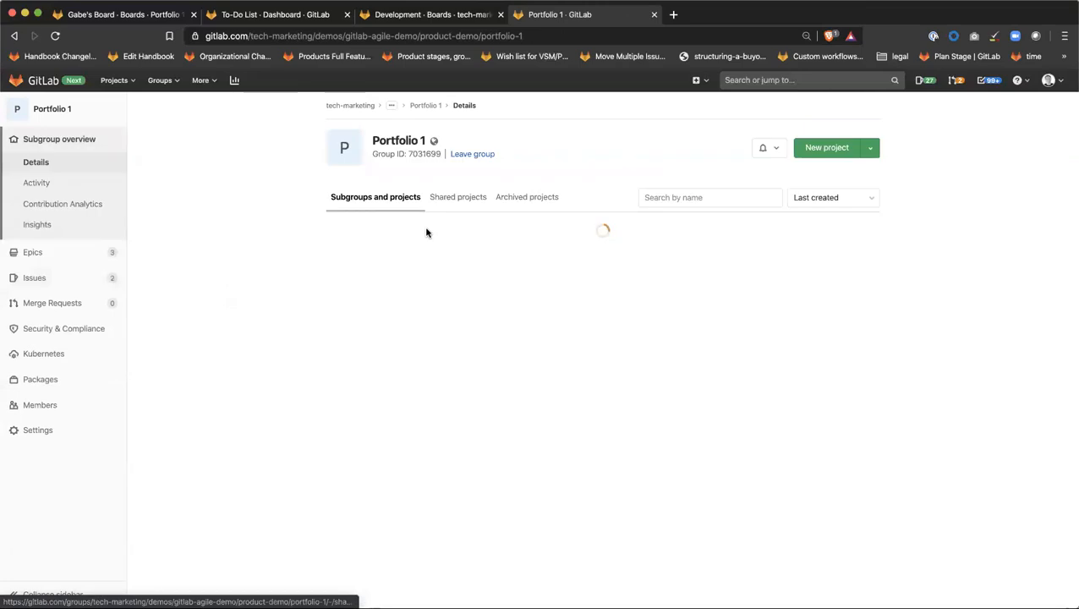
left_click(390, 227)
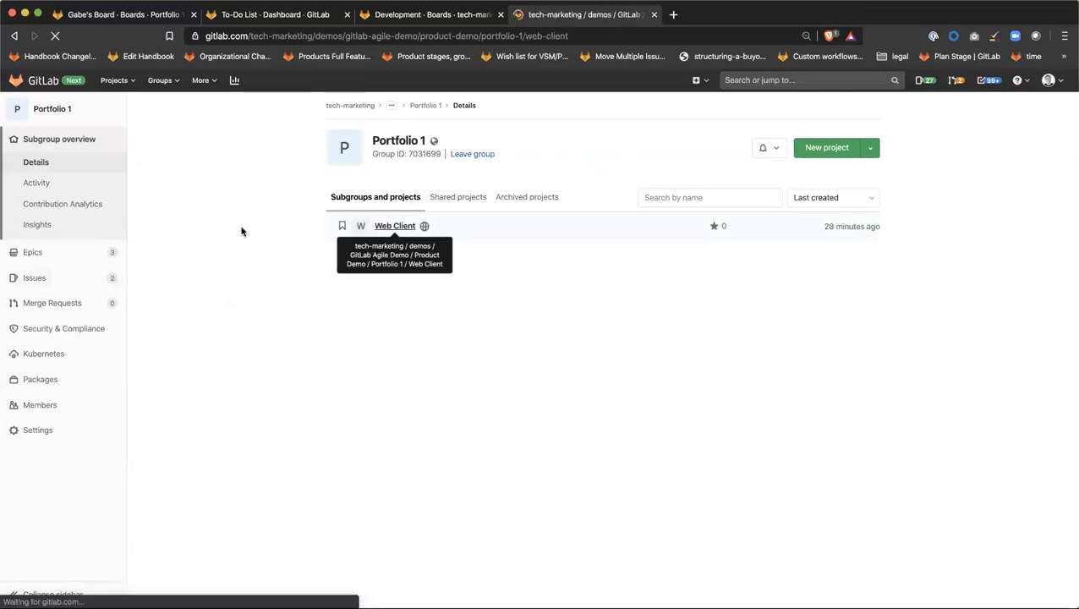
mouse_move(68, 310)
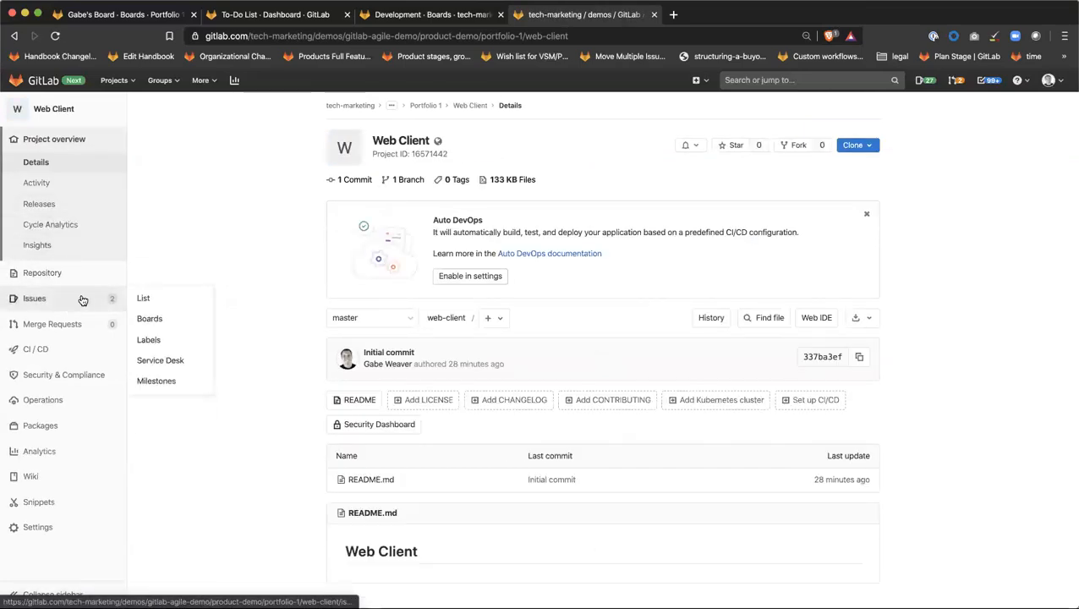
left_click(158, 339)
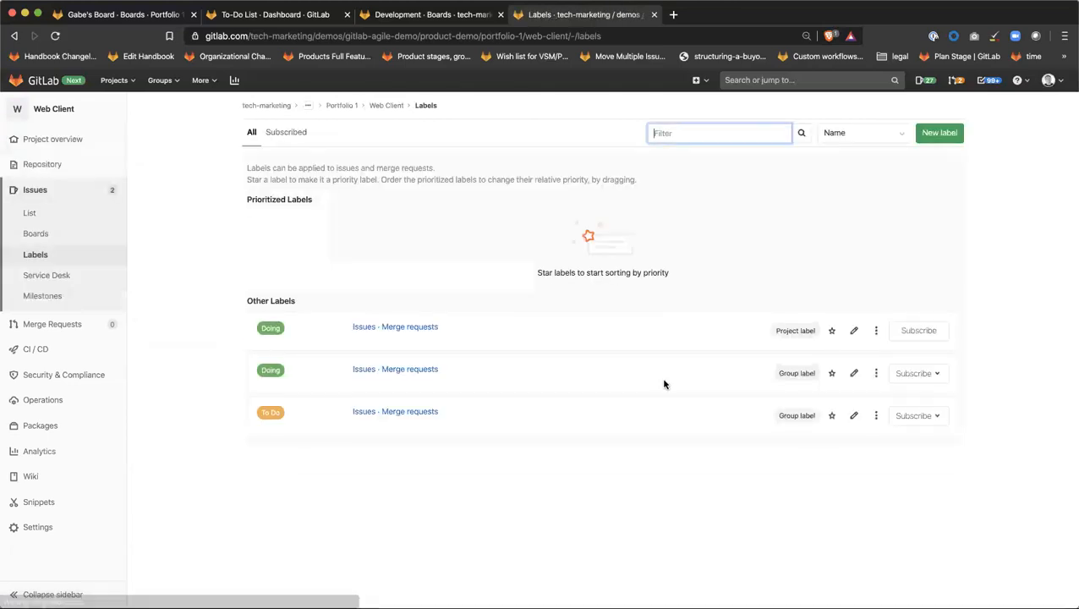
left_click_drag(211, 258, 871, 515)
left_click(885, 515)
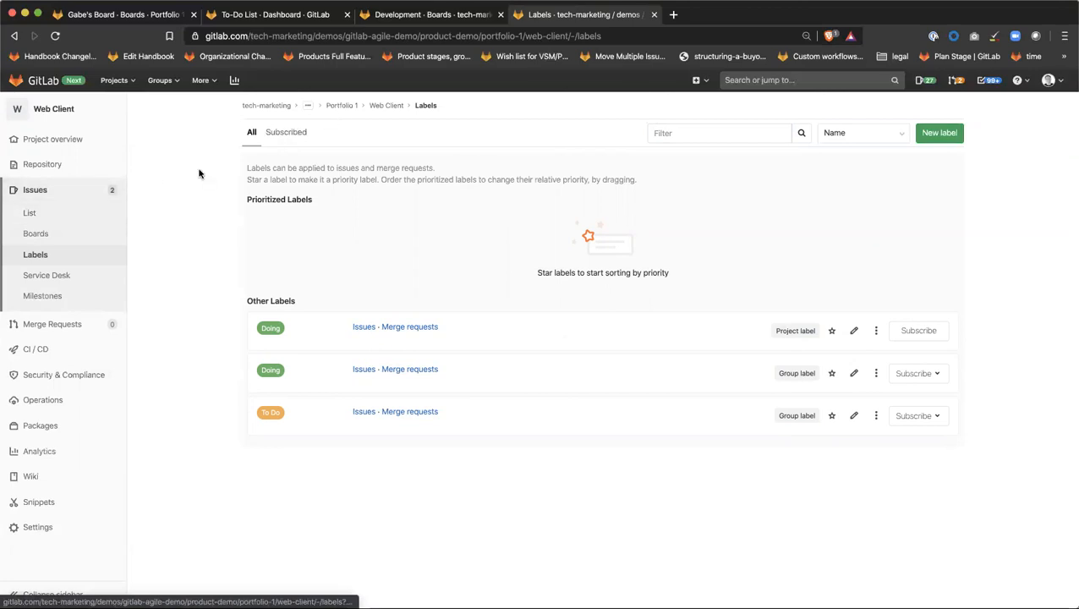
Step: Open the sign up flow issue from the issue list and check how the Doing labels are offered for assignment
left_click(49, 214)
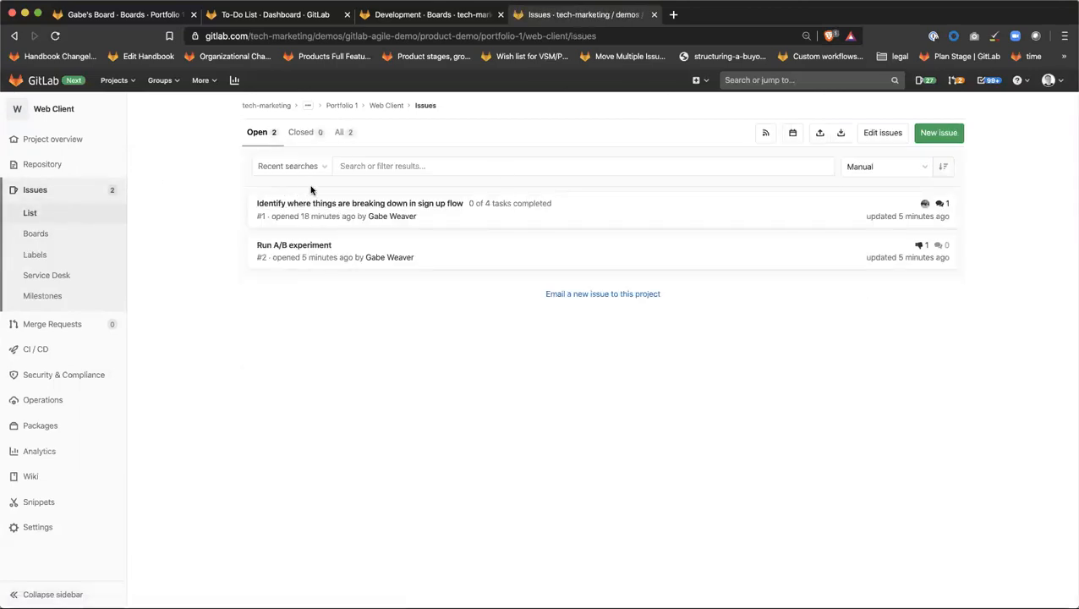
left_click(352, 205)
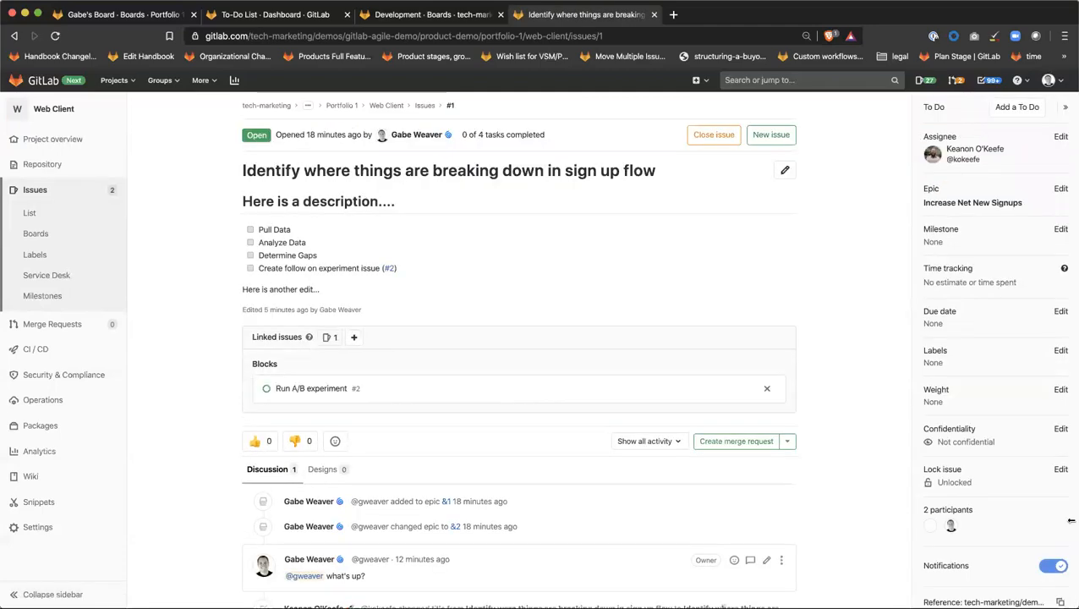
left_click(1060, 351)
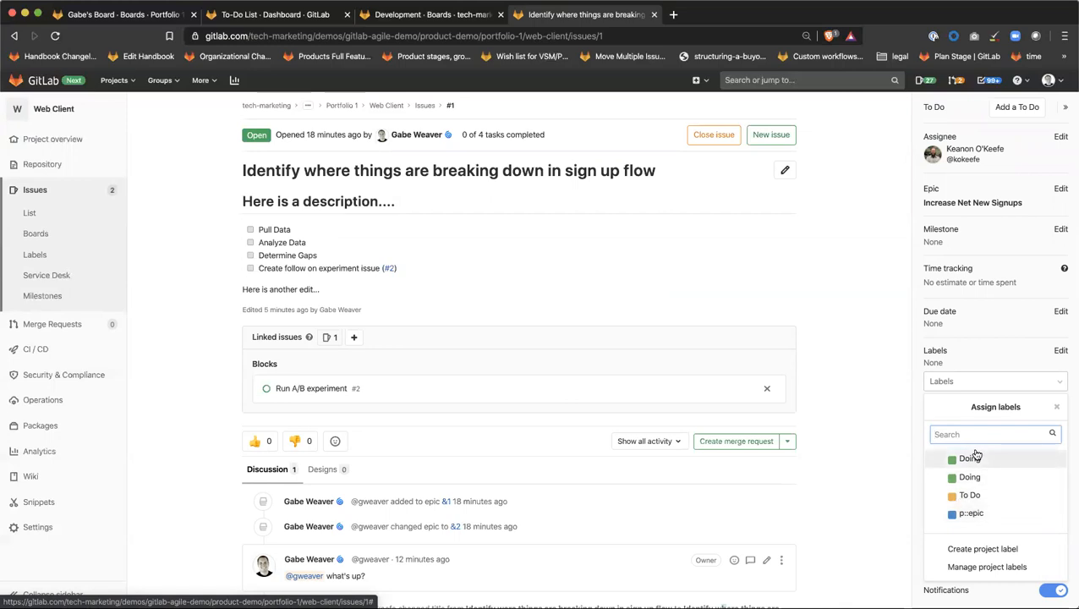
left_click(892, 372)
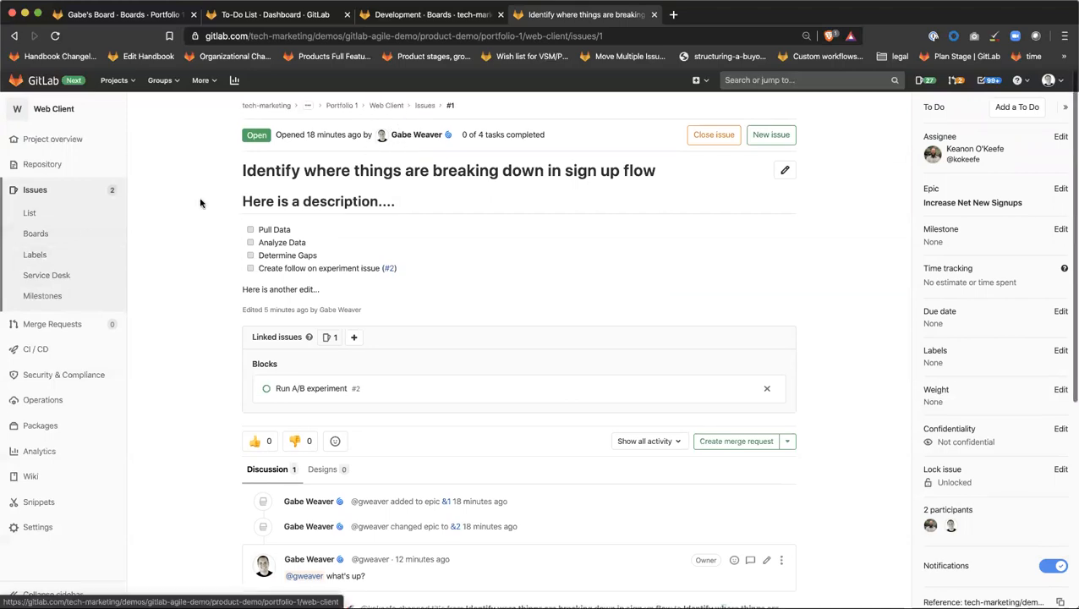
Step: Promote the Web Client project's Doing project label to a group label
left_click(55, 257)
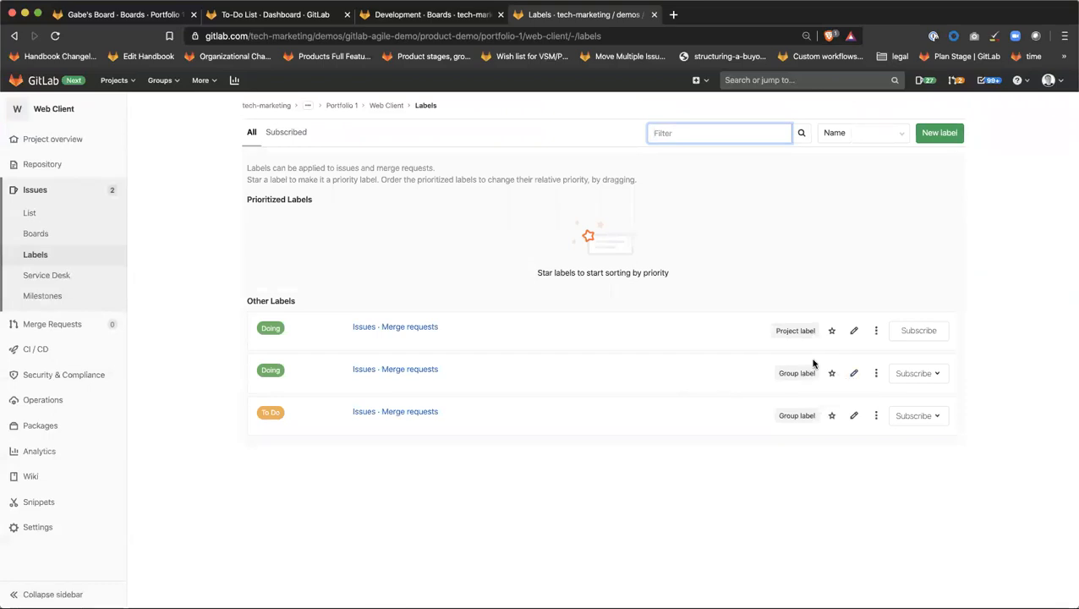
left_click(876, 330)
left_click(890, 359)
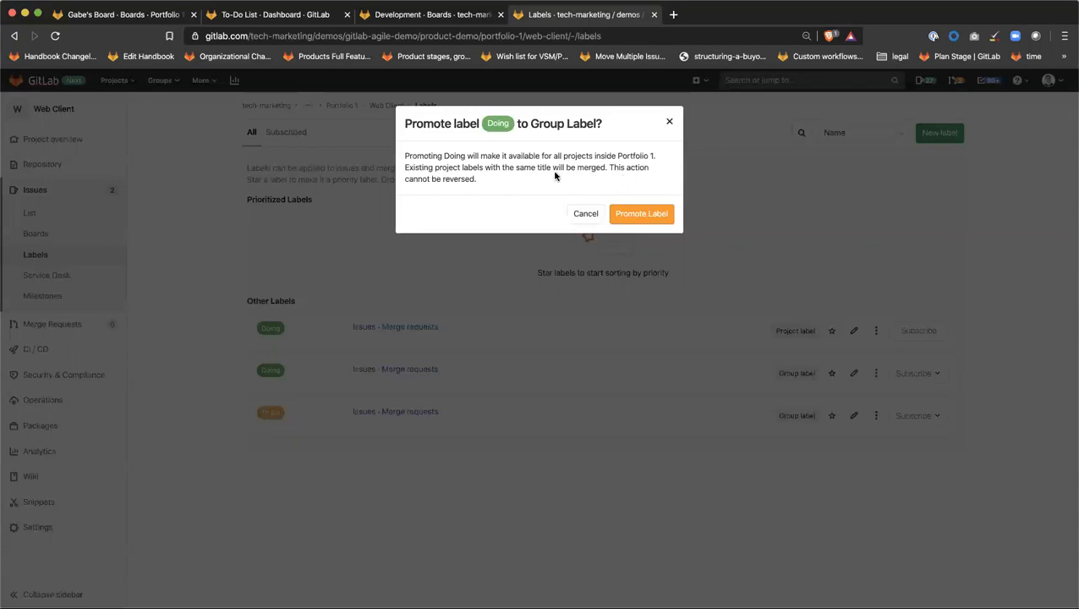
left_click(638, 214)
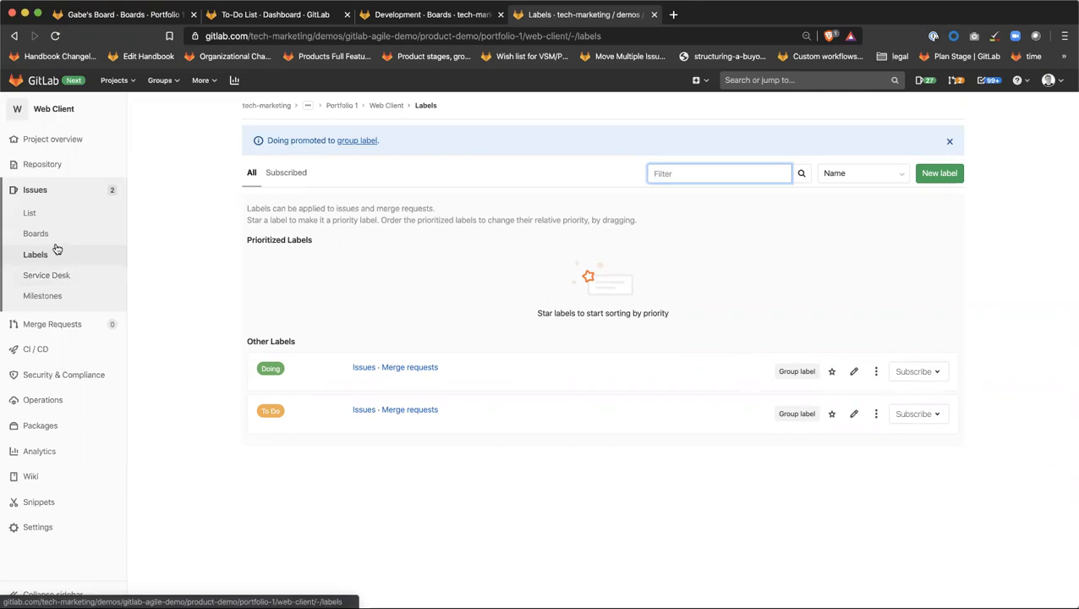
Step: Go to the Portfolio 1 group and review its labels
mouse_move(99, 127)
left_click(343, 105)
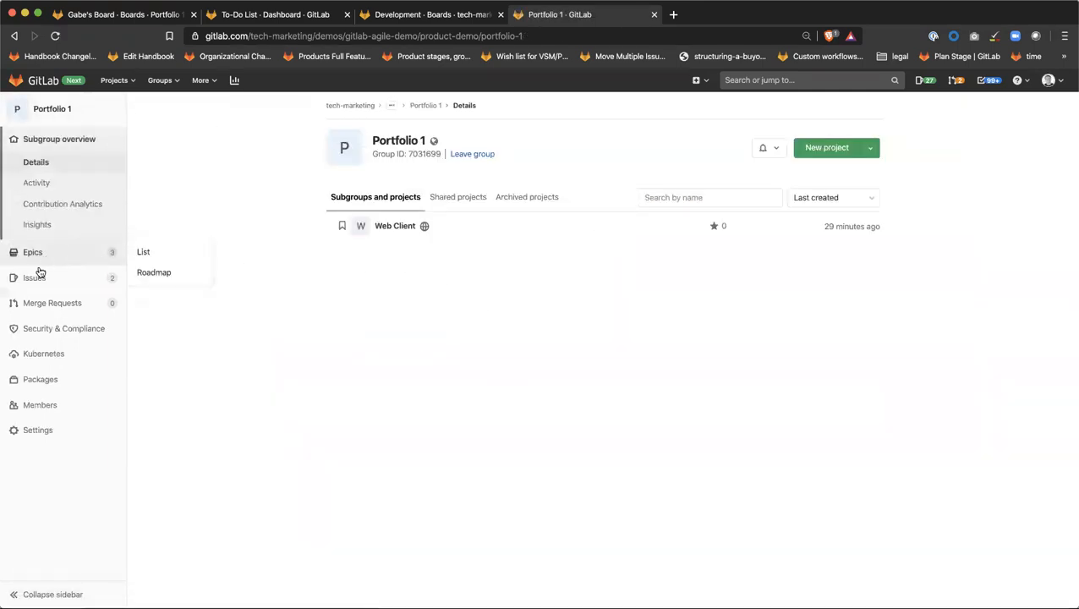
mouse_move(57, 281)
left_click(159, 339)
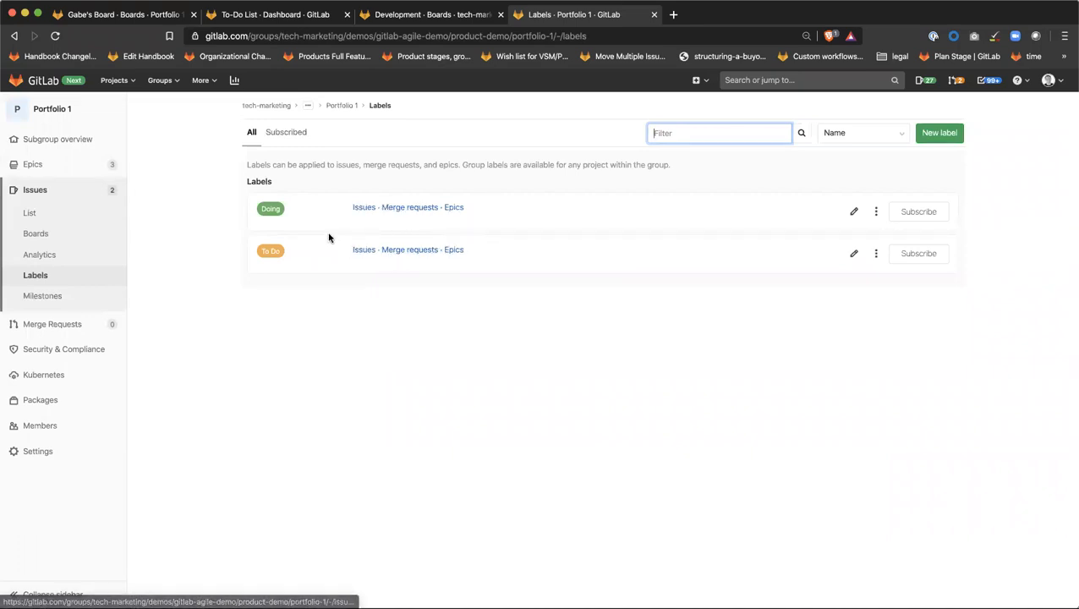
Step: View the Portfolio 1 group's issue list, then open its boards and switch from Development to the board with the workflow lists
left_click(32, 212)
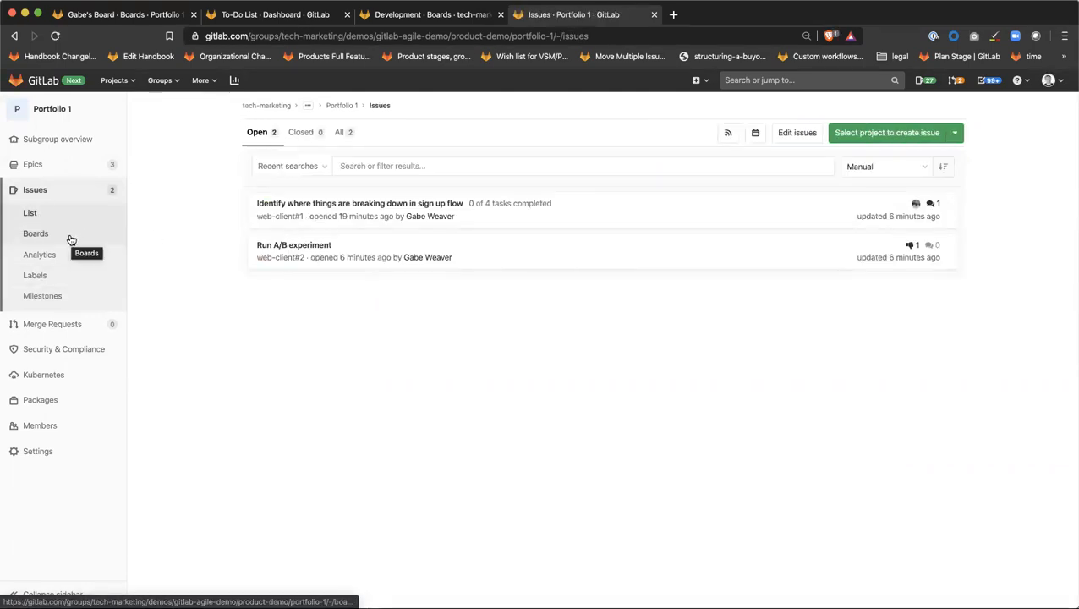
left_click(35, 233)
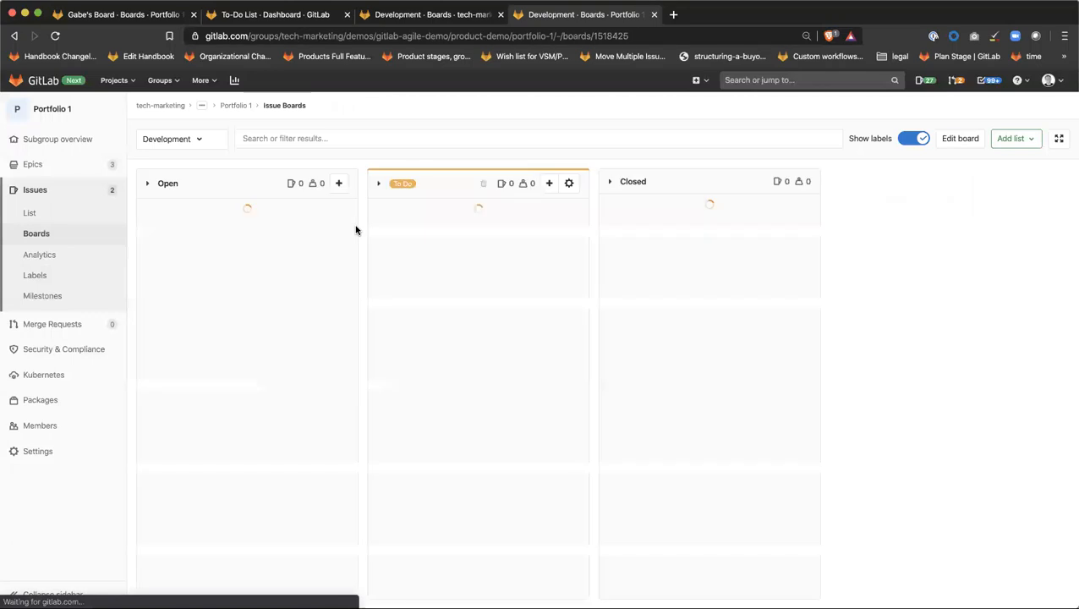
left_click(152, 139)
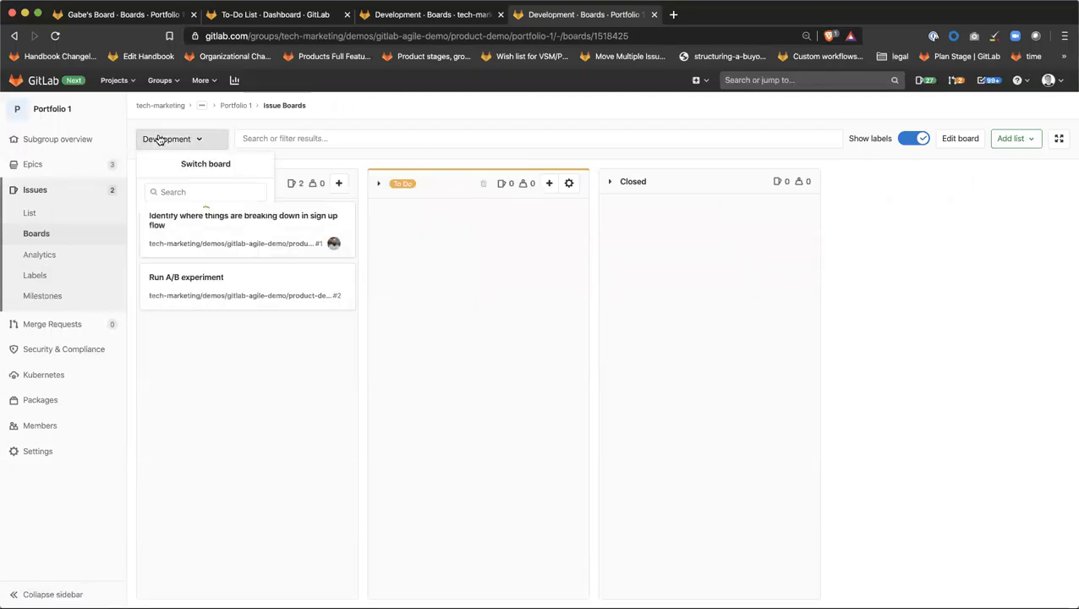
left_click(224, 228)
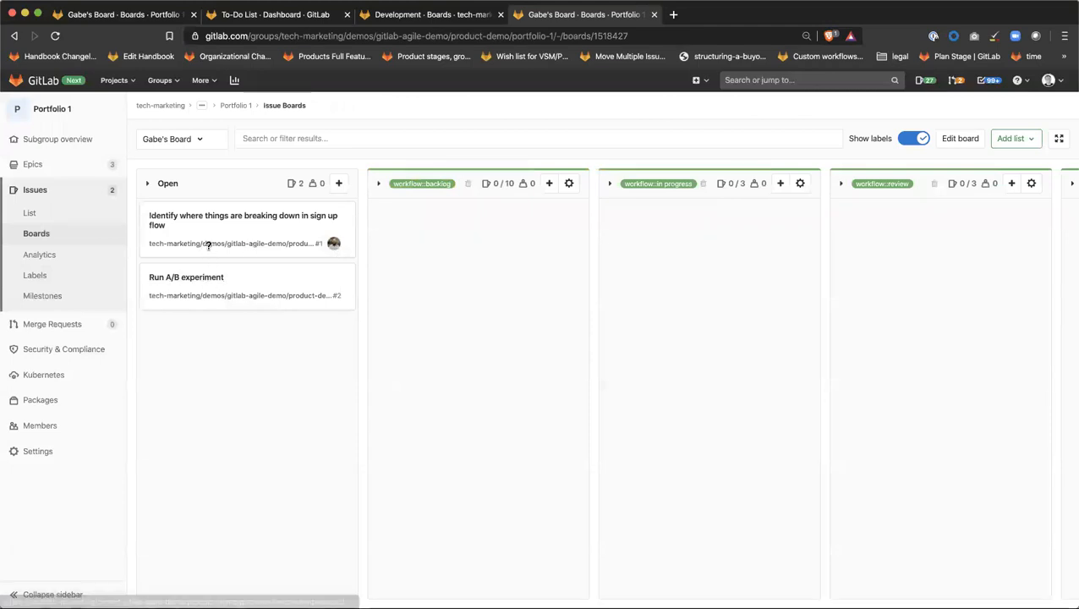
Step: Create a Portfolio 1 group milestone titled Sprint 1 with start date 2020-01-27 and due date 2020-01-31
left_click(44, 295)
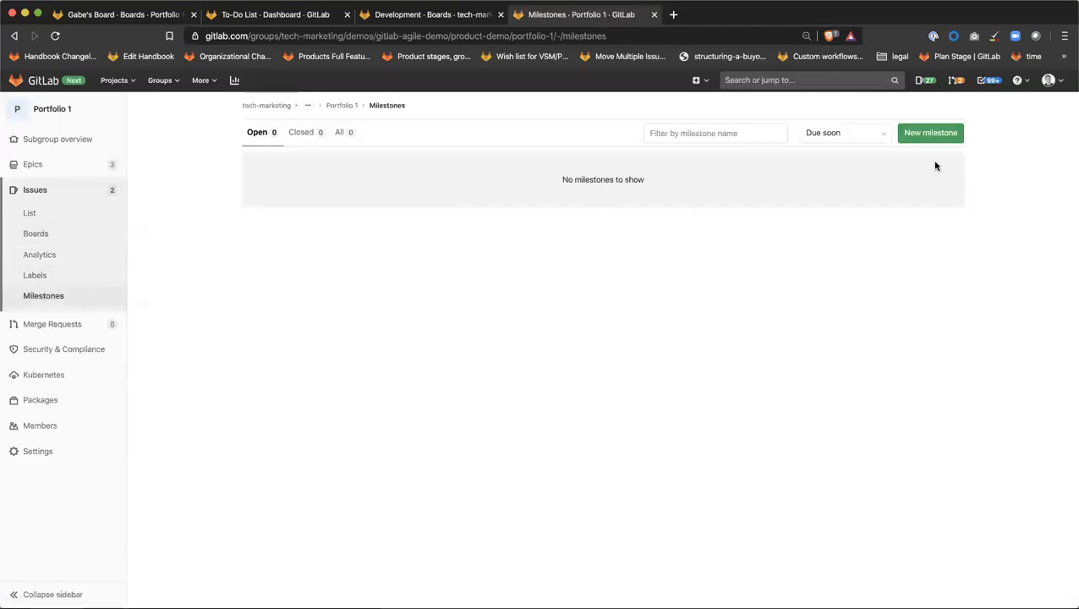
left_click(930, 133)
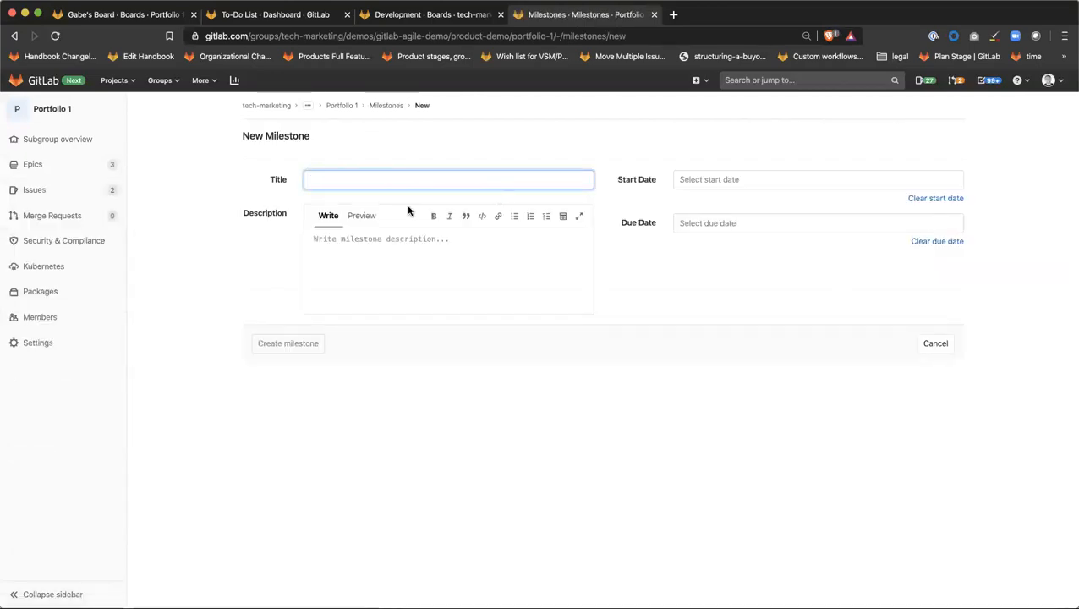
type("Sprint 1")
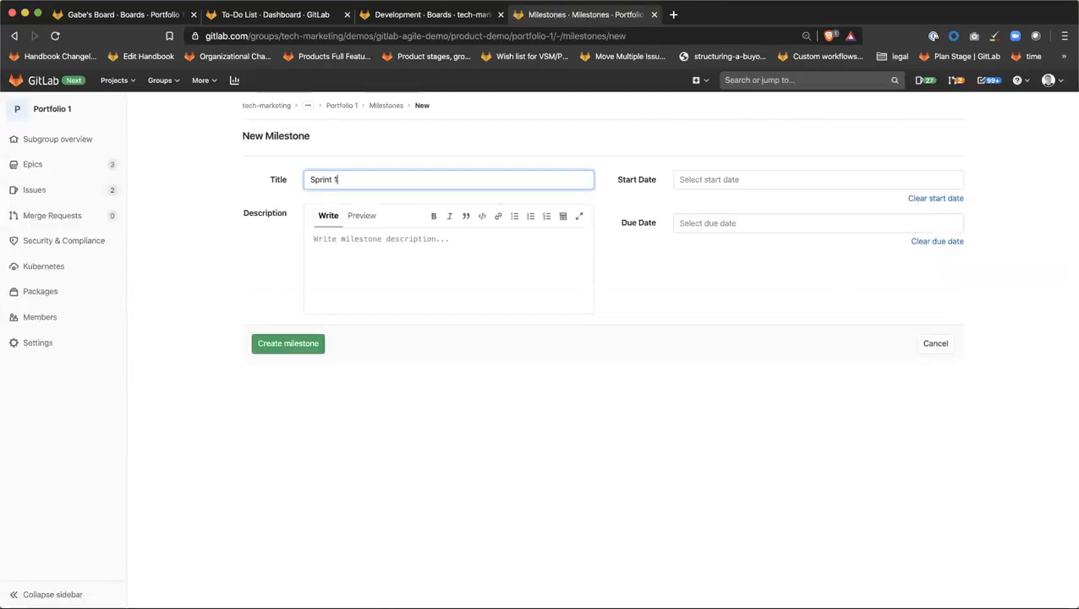
left_click(925, 179)
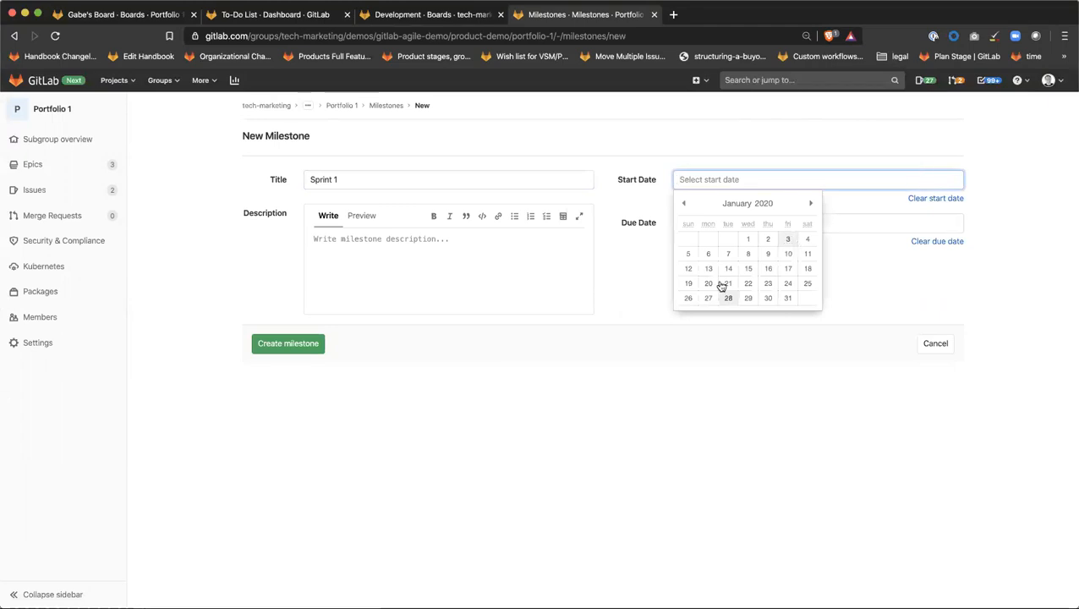
left_click(706, 299)
left_click(900, 222)
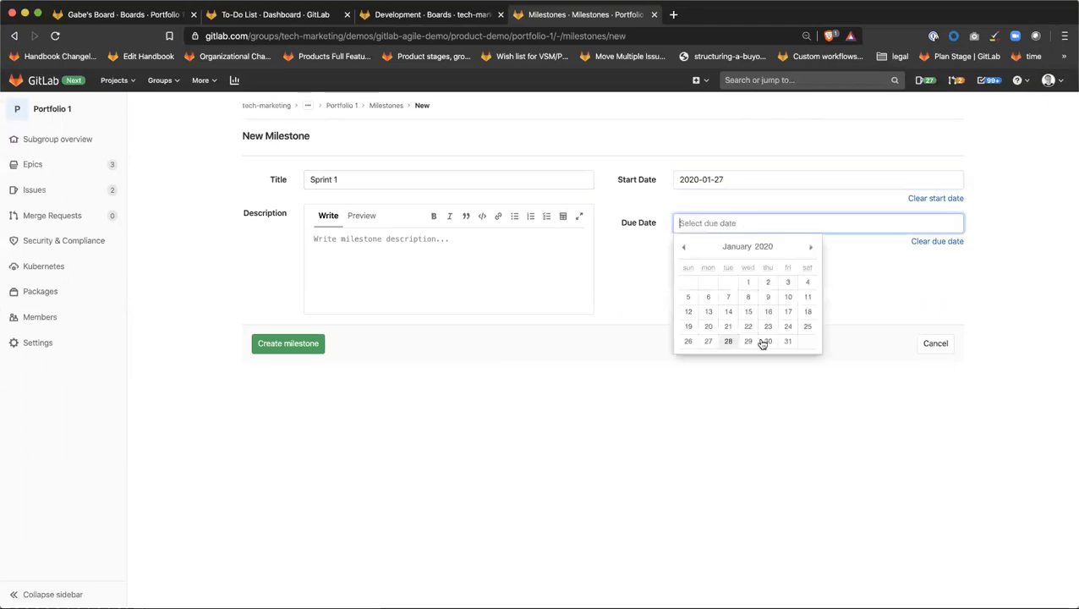
left_click(787, 342)
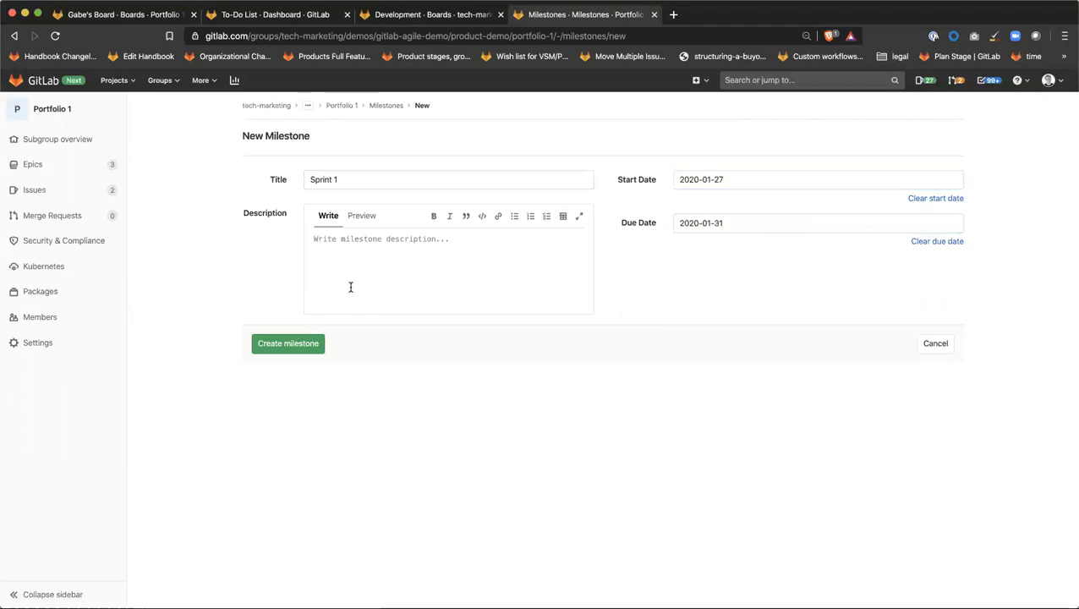
left_click(301, 347)
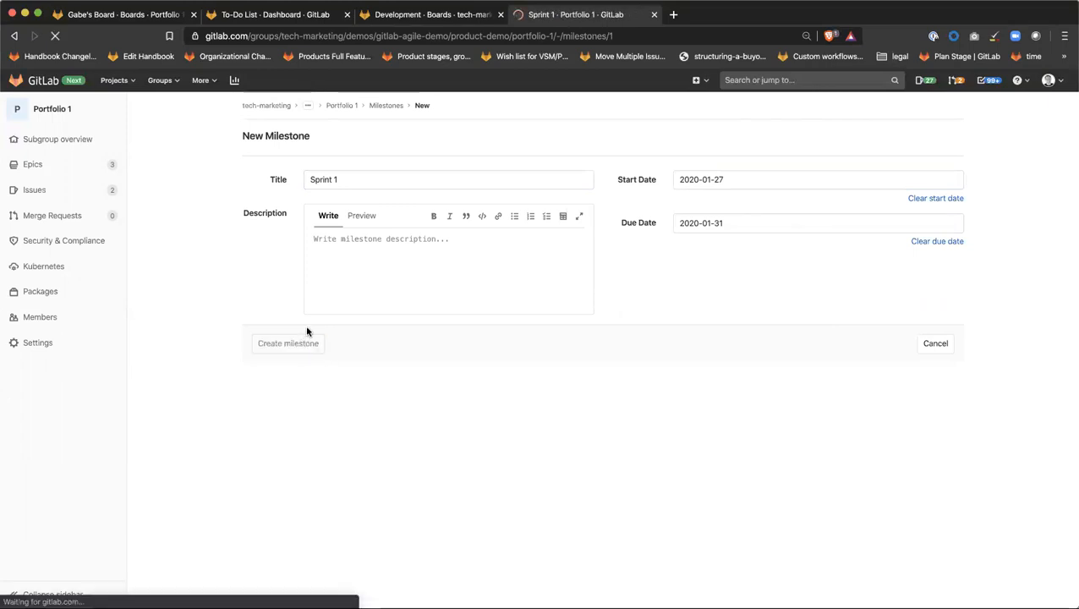
Step: Create a second Portfolio 1 group milestone titled Sprint 2, starting 2020-02-03 and due 2020-02-07
left_click(310, 108)
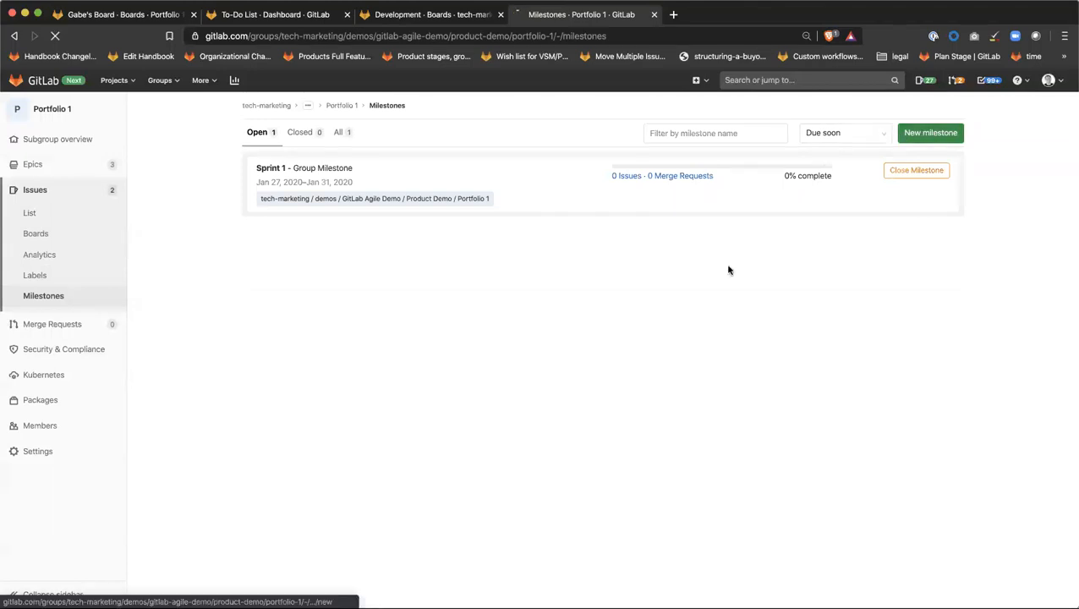
type("Sprint 2")
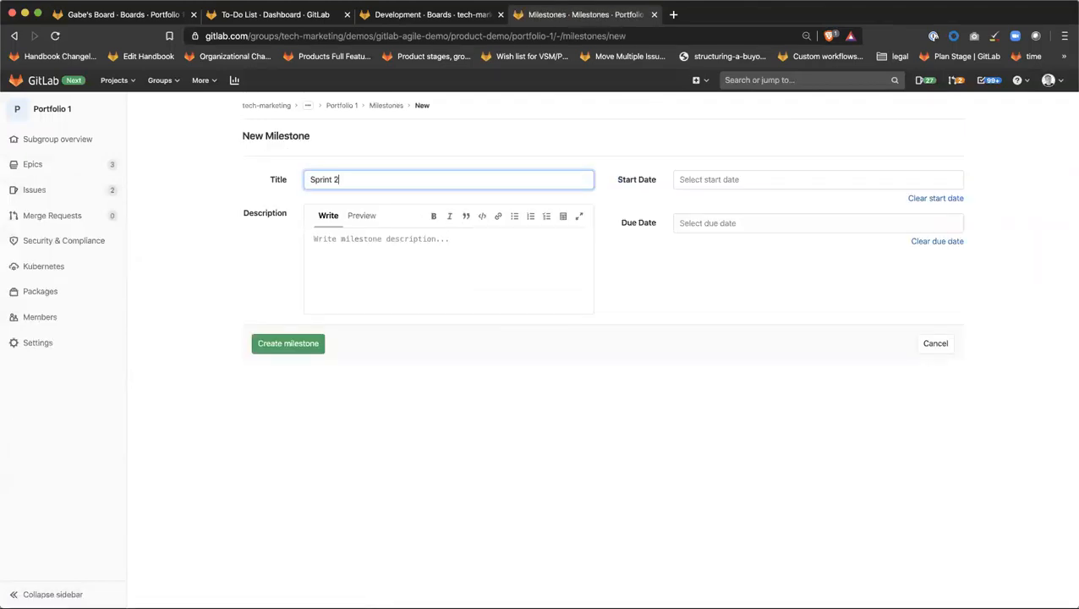
left_click(876, 175)
left_click(809, 203)
left_click(708, 256)
left_click(764, 223)
left_click(812, 249)
left_click(787, 296)
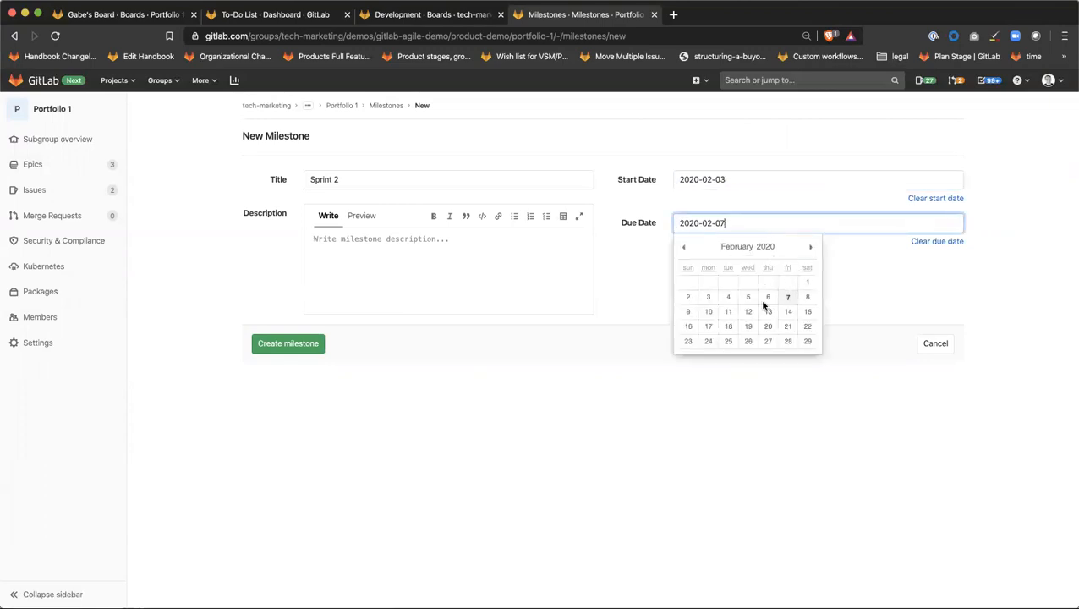
left_click(318, 350)
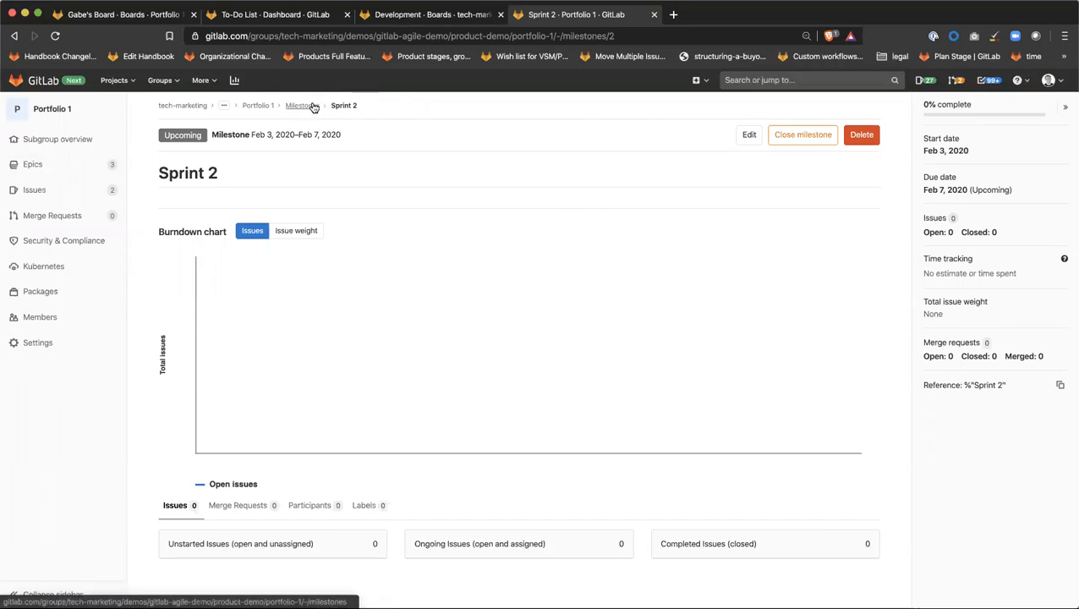
scroll(403, 194, "down", 1)
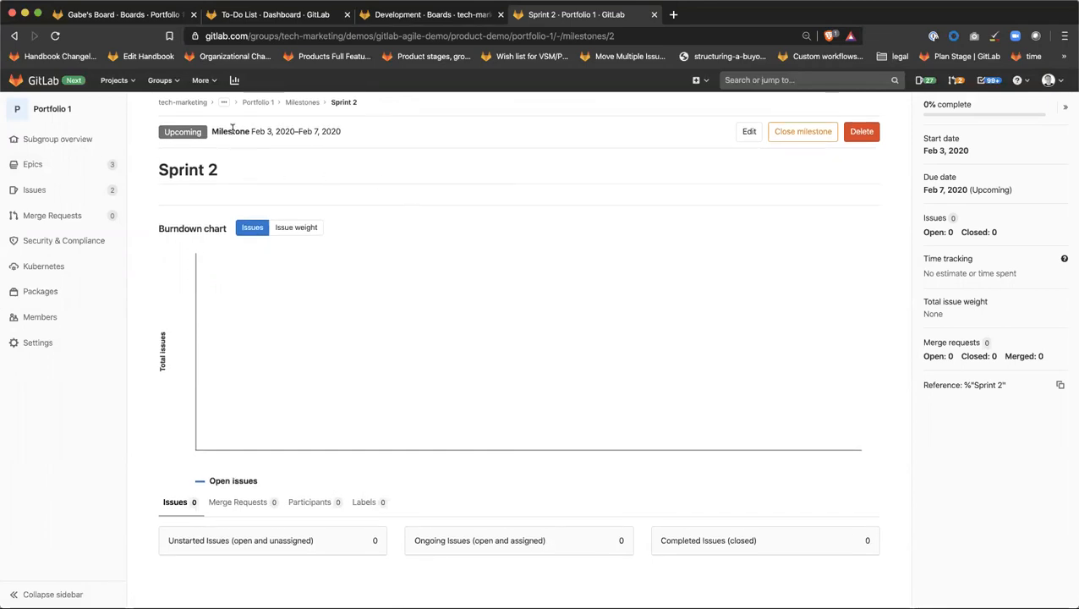
Step: Open the sign up flow issue from the Portfolio 1 issue list in a new browser tab
mouse_move(63, 190)
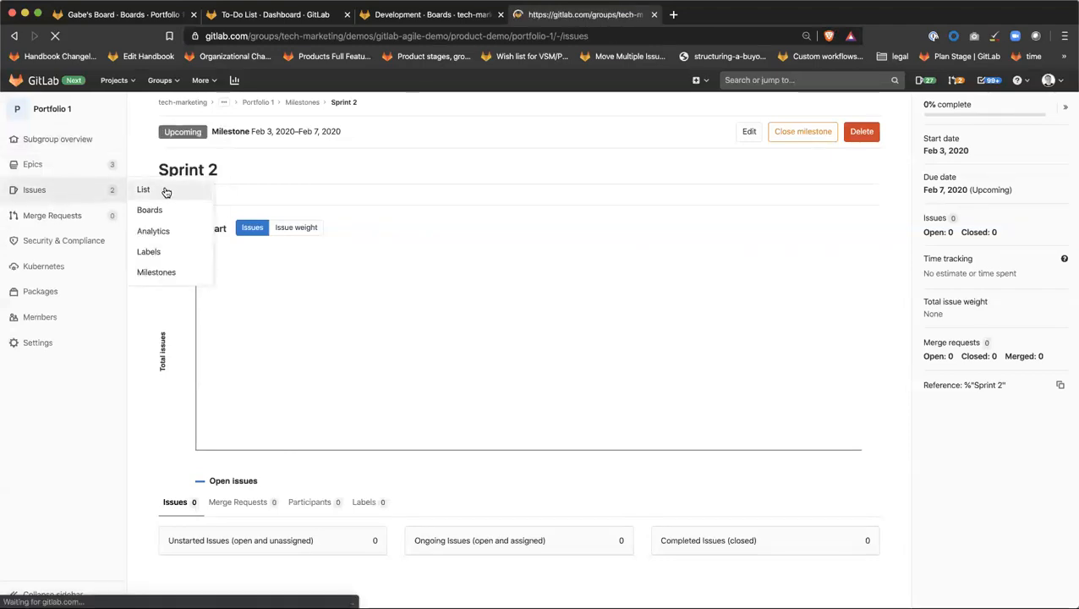
mouse_move(103, 177)
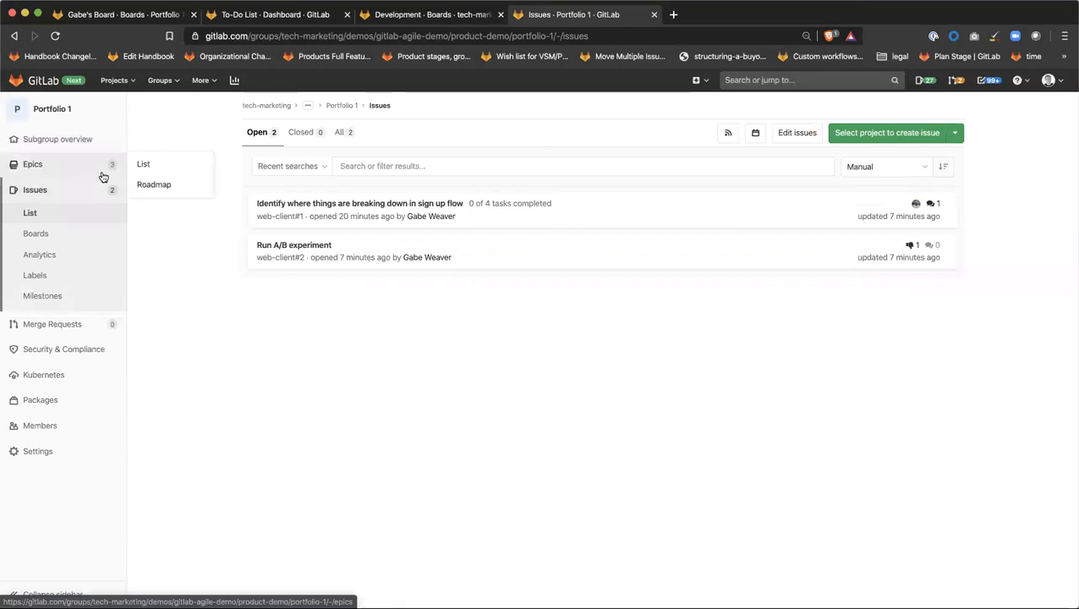
right_click(318, 205)
left_click(342, 208)
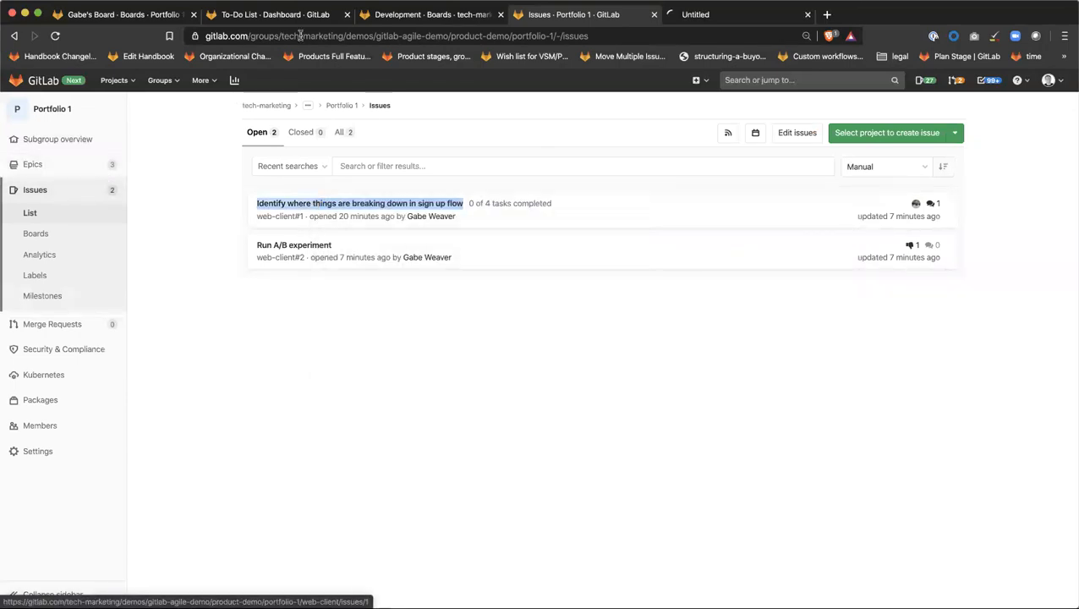
left_click(737, 15)
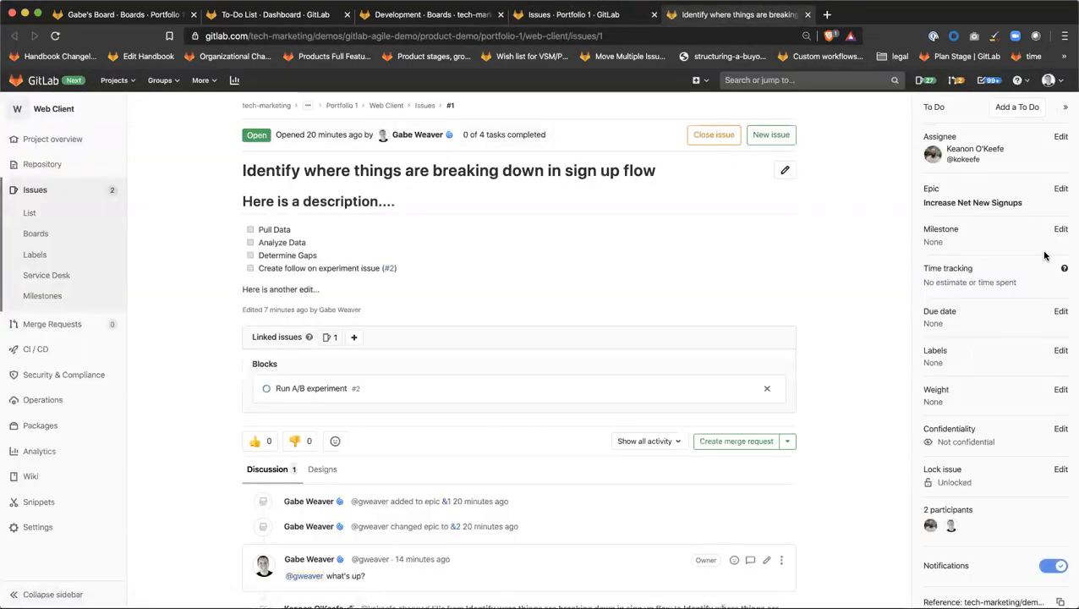
Step: Check the milestones offered for the sign up flow issue and assign it the first-listed Sprint 1
left_click(1061, 229)
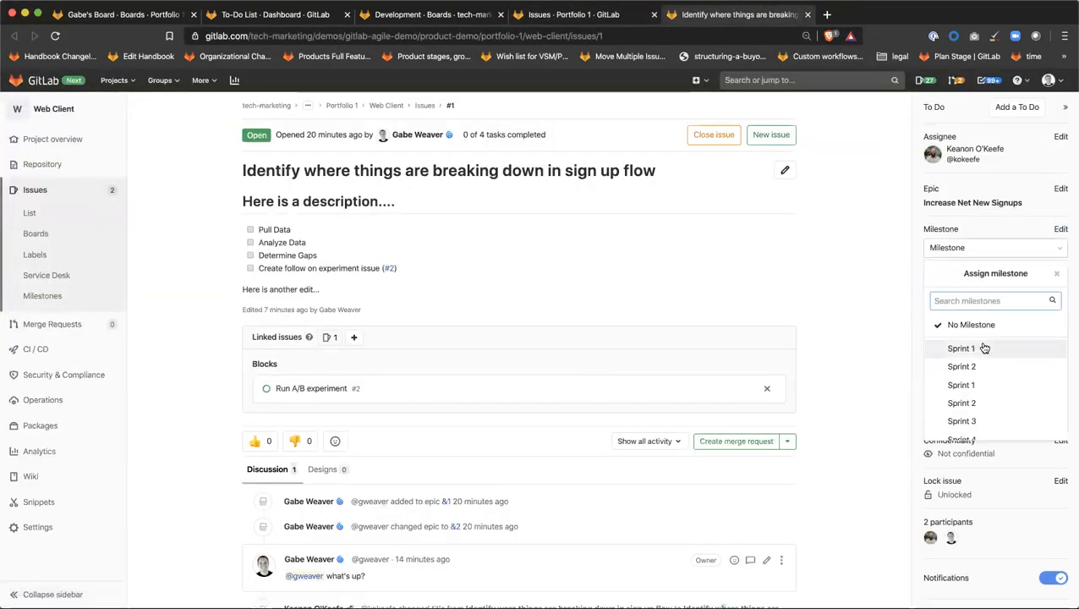
scroll(994, 351, "down", 2)
scroll(993, 346, "up", 2)
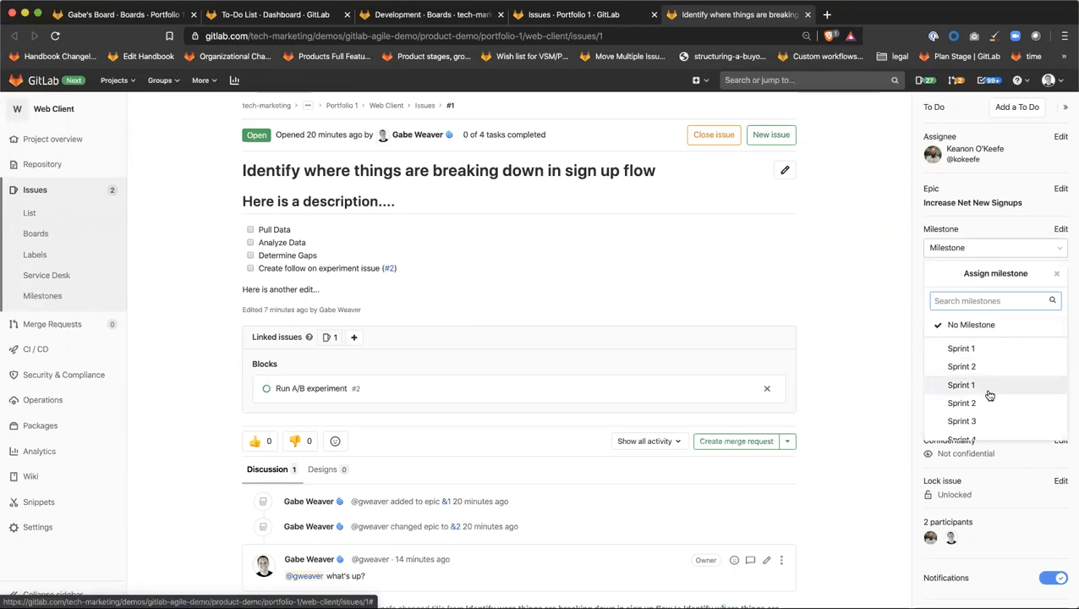
scroll(990, 389, "down", 2)
scroll(990, 394, "up", 2)
scroll(991, 394, "down", 2)
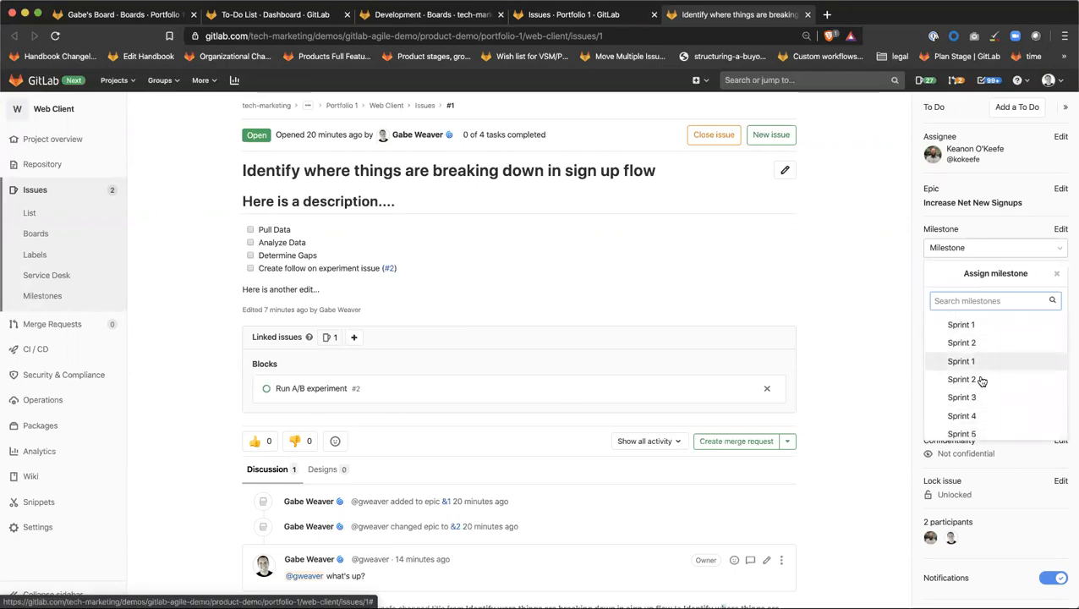
left_click(983, 329)
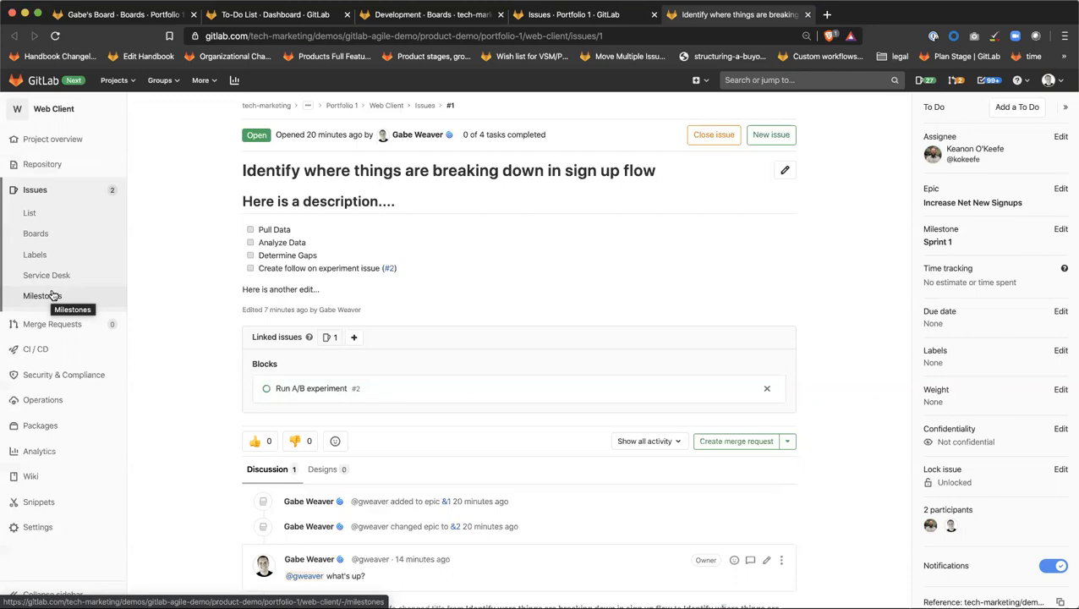
Step: Review the Web Client project's milestones and the parent Product Demo group's milestones
left_click(51, 295)
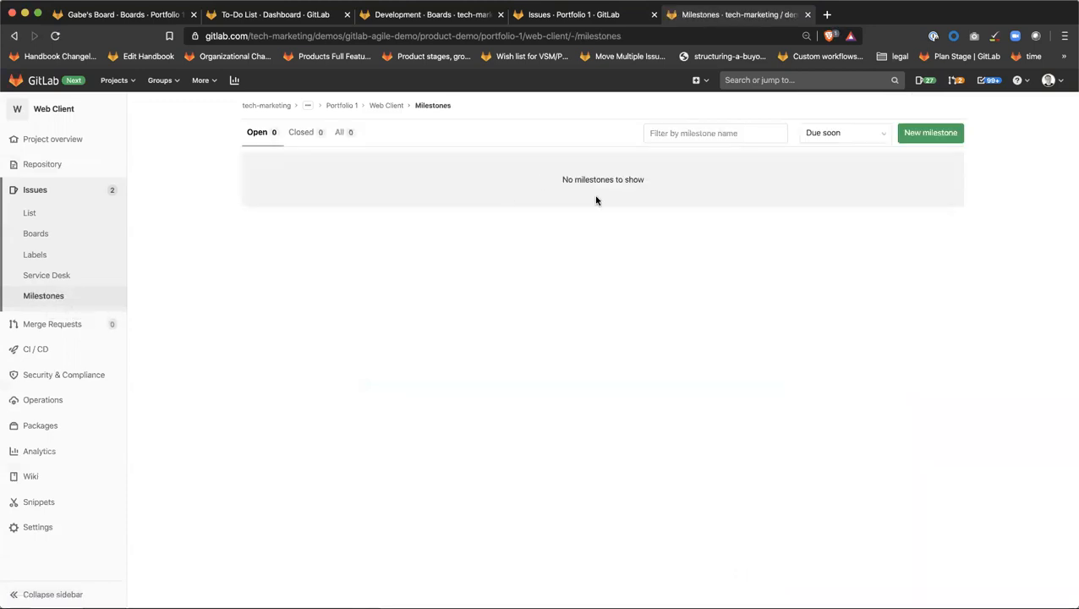
left_click(307, 107)
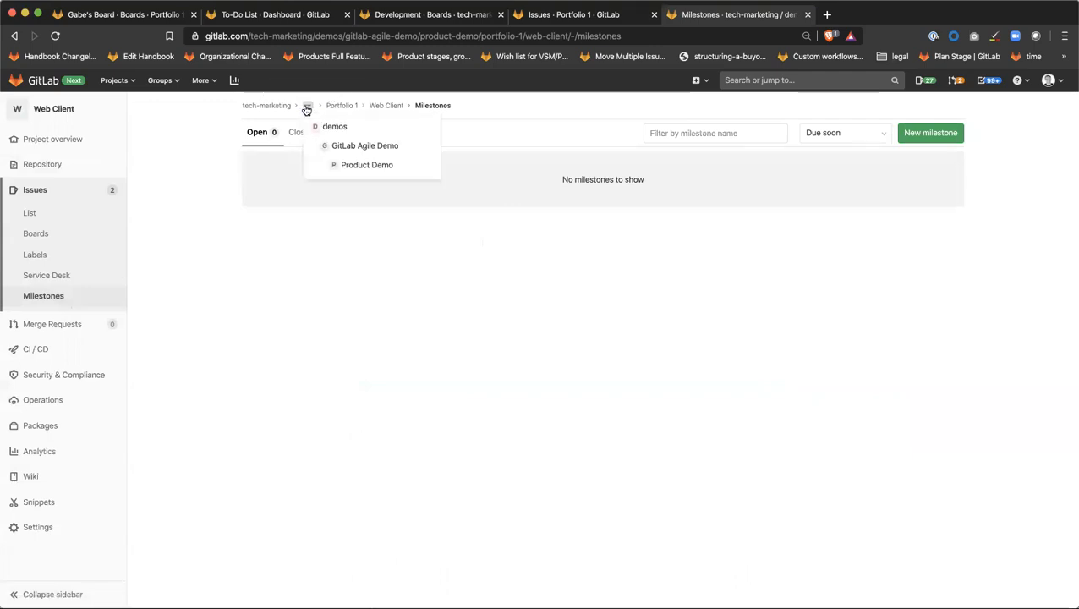
left_click(378, 166)
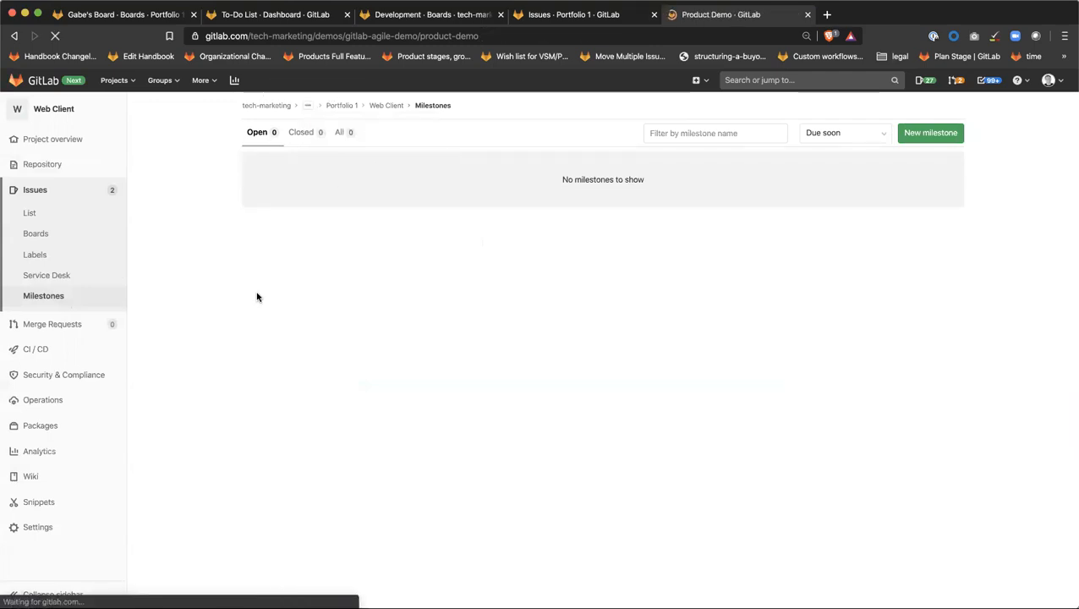
mouse_move(85, 272)
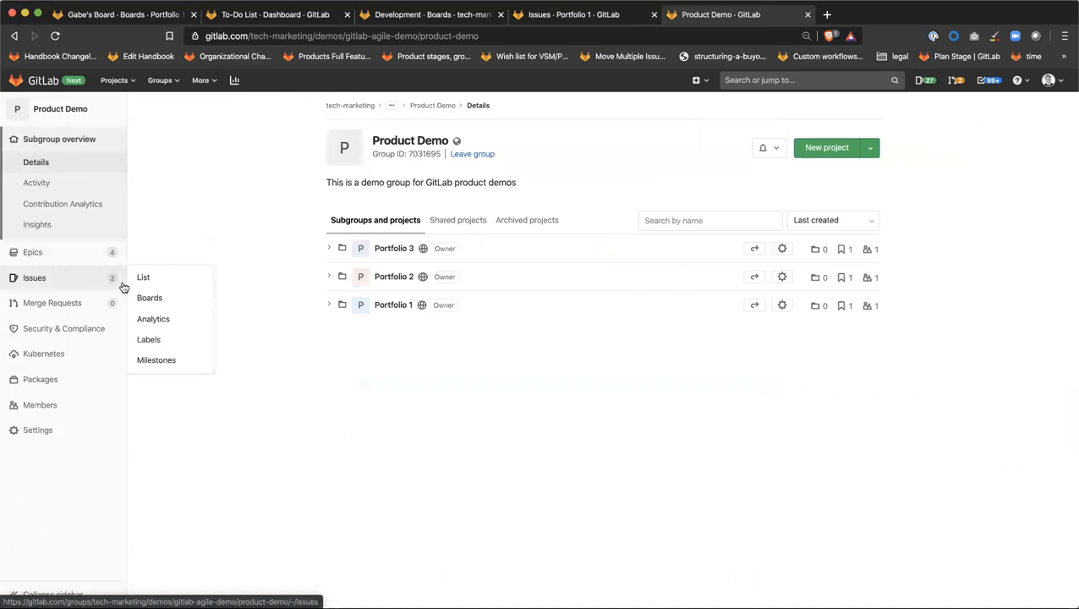
left_click(159, 360)
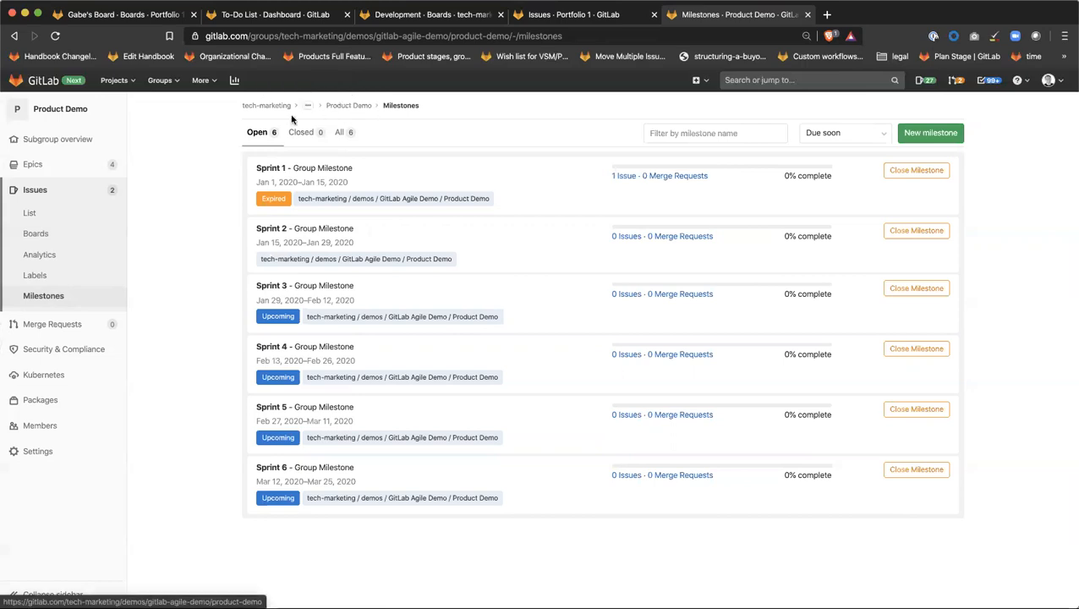
Step: Go to the Portfolio 1 group's milestones and permanently delete its Sprint 1 milestone
left_click(60, 142)
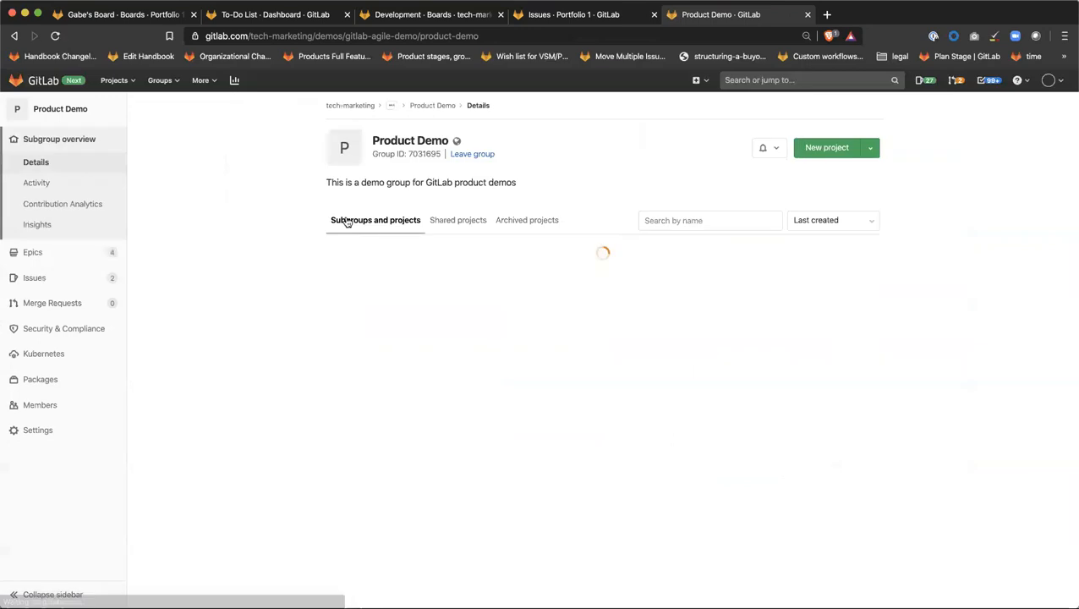
left_click(394, 304)
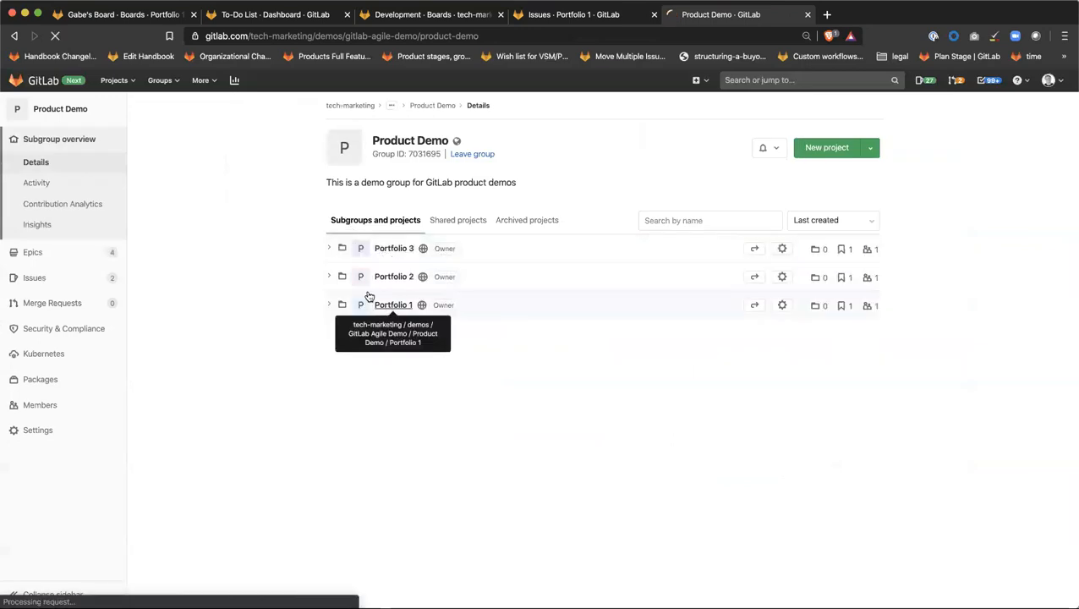
mouse_move(92, 255)
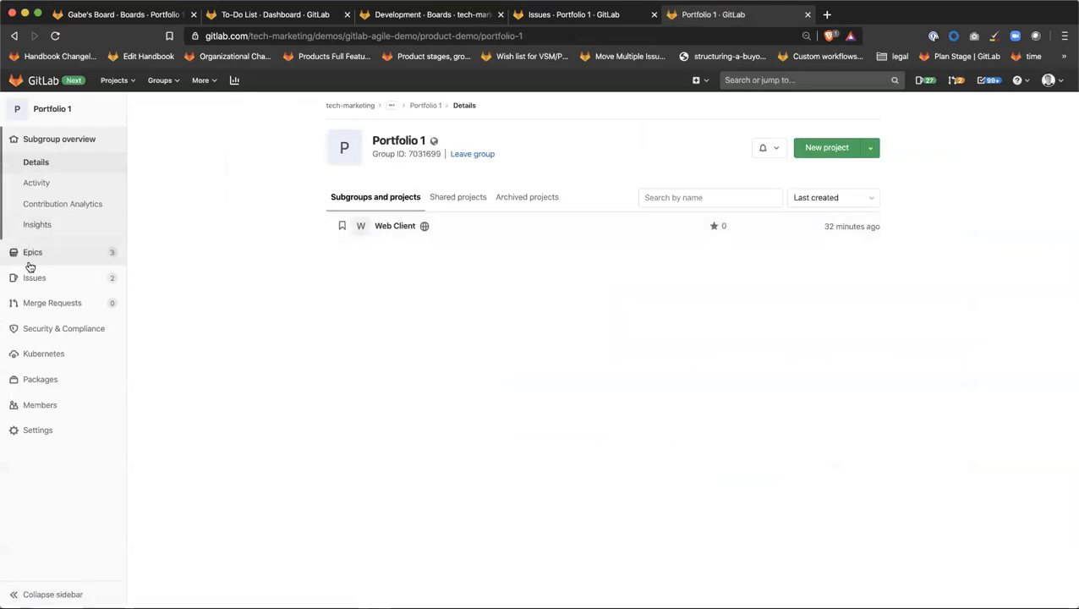
mouse_move(65, 284)
left_click(163, 361)
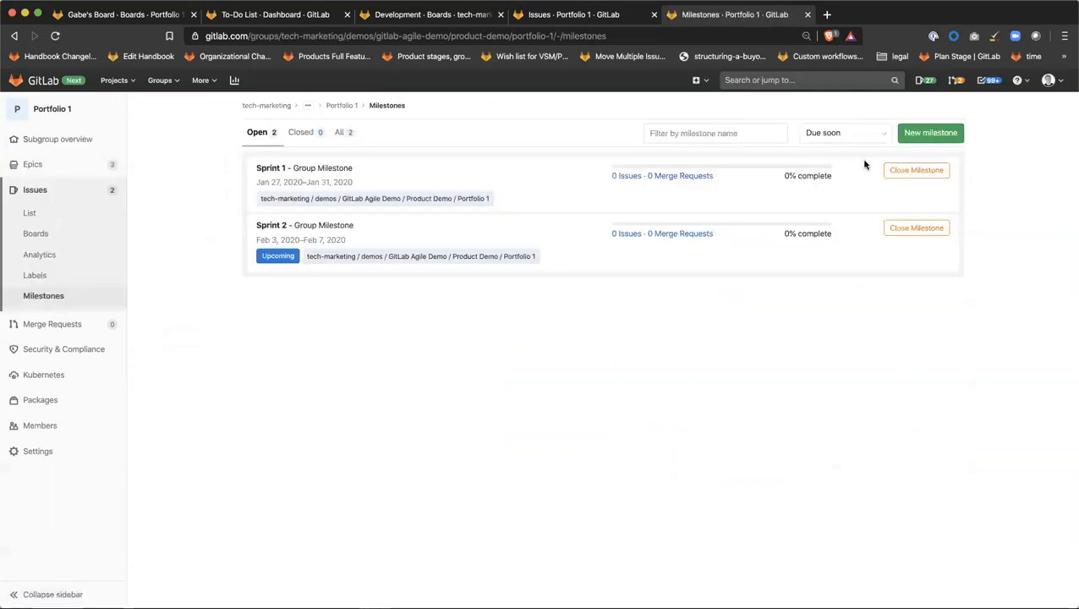
left_click(270, 168)
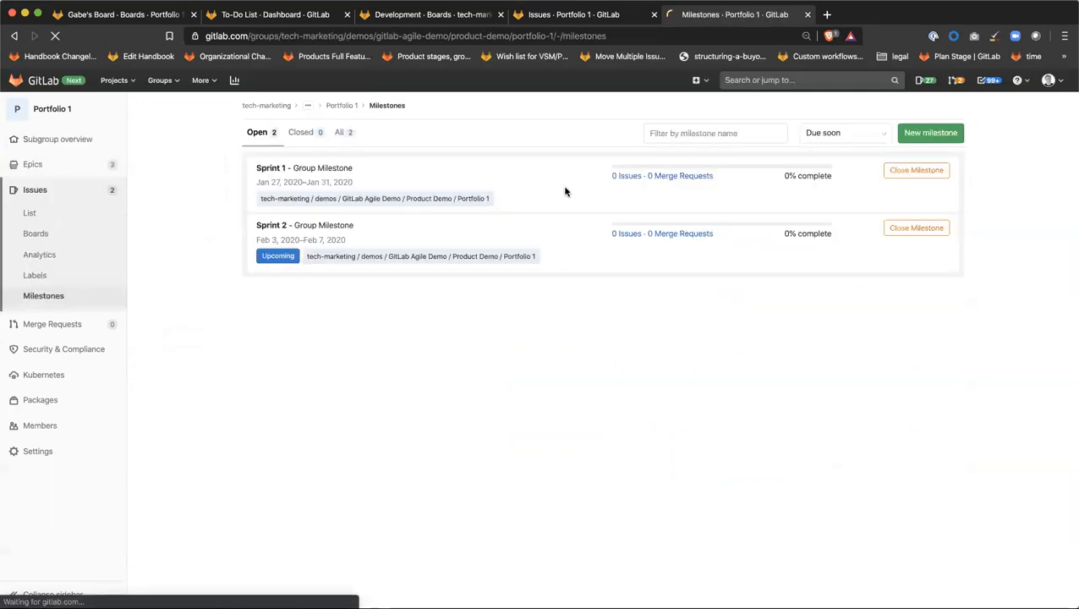
left_click(861, 134)
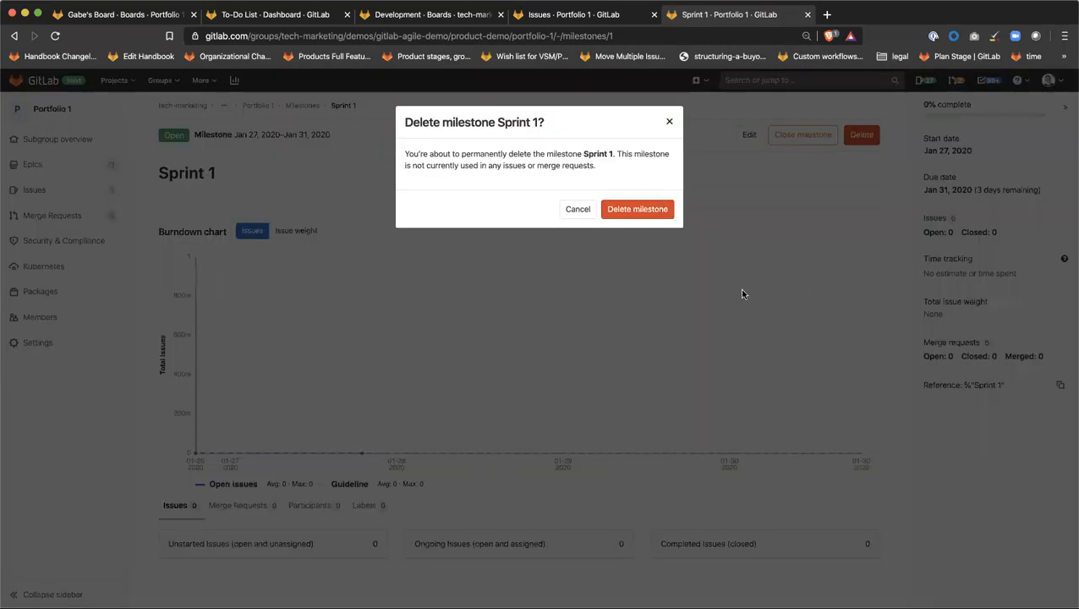
left_click(638, 209)
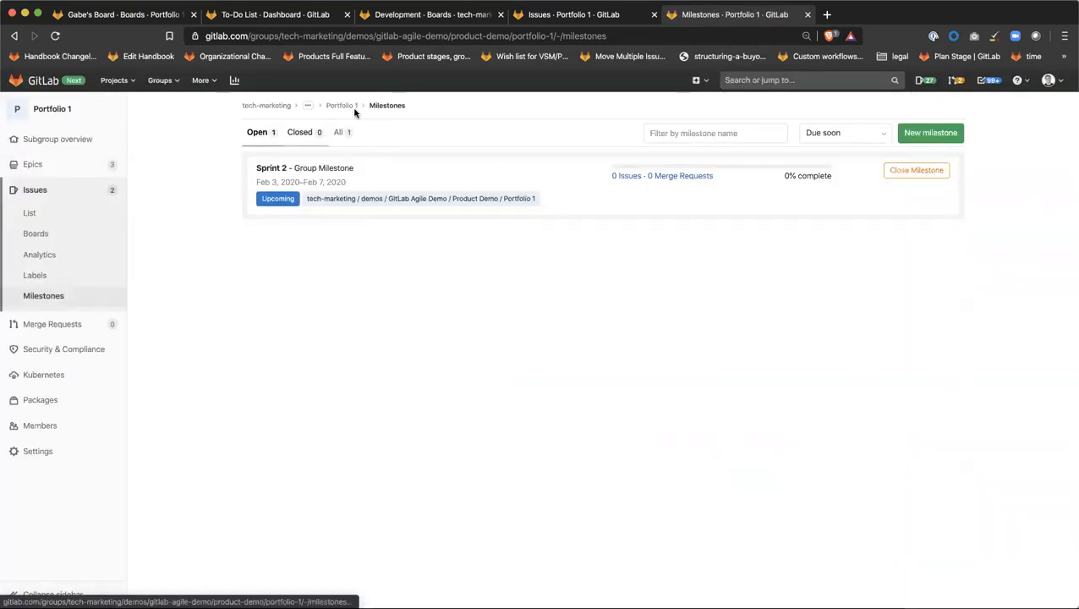
Step: Permanently delete the Portfolio 1 group's Sprint 2 milestone
left_click(273, 170)
left_click(861, 134)
left_click(664, 215)
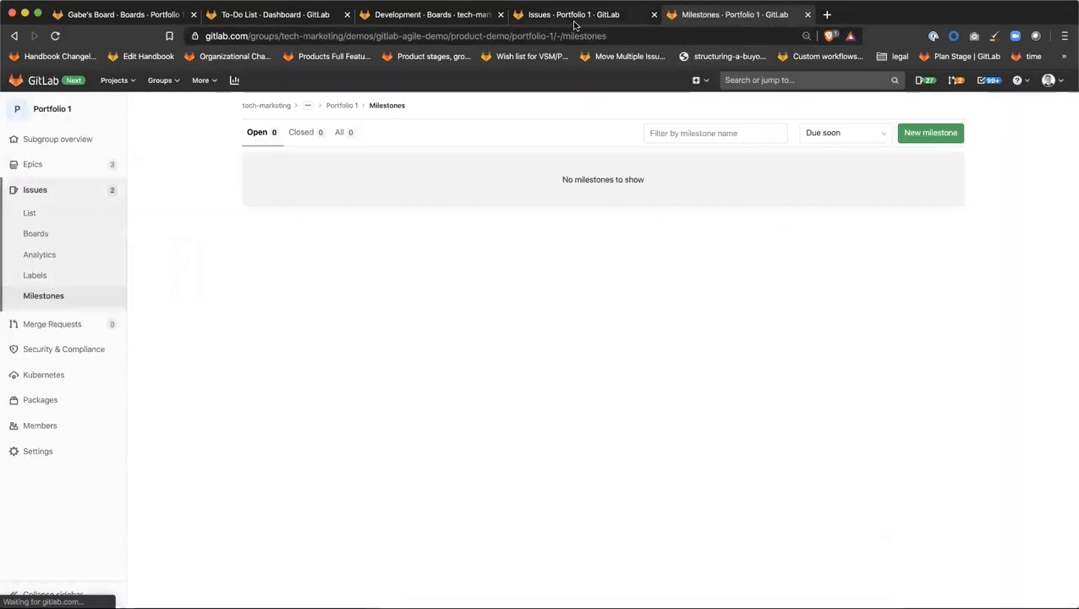
Step: From the Portfolio 1 issue list, open the sign up flow issue separately, check its available milestones, and close it
left_click(60, 219)
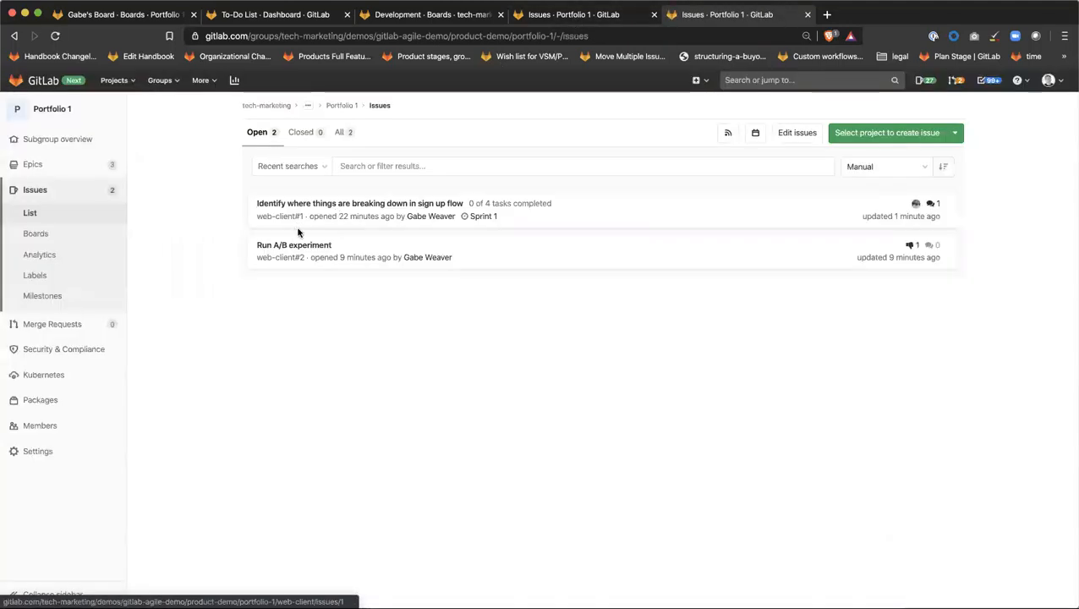
right_click(307, 209)
left_click(309, 209)
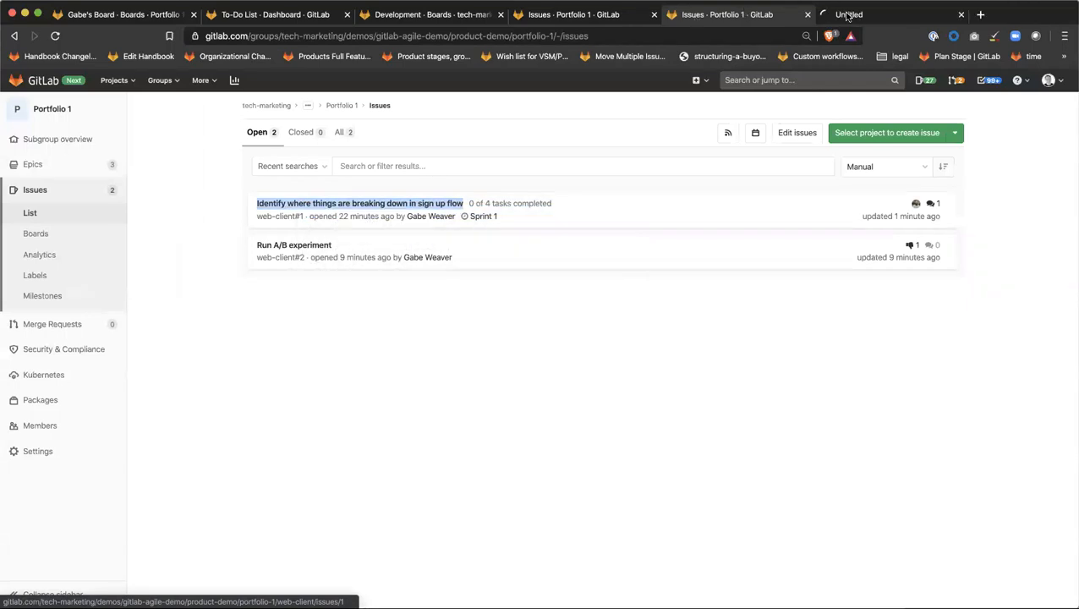
key("ctrl+Tab")
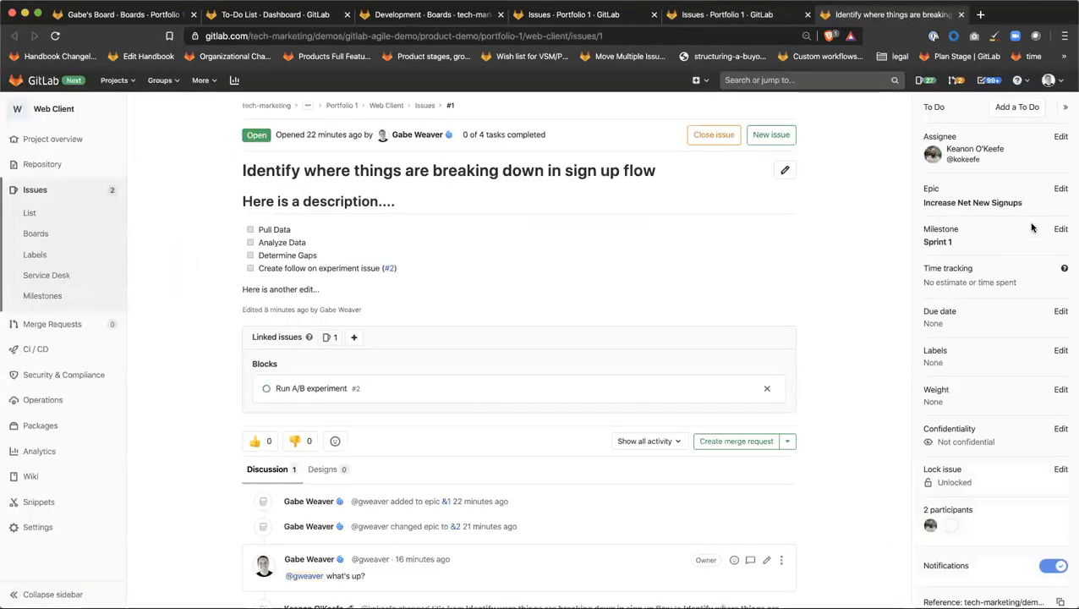
left_click(1060, 230)
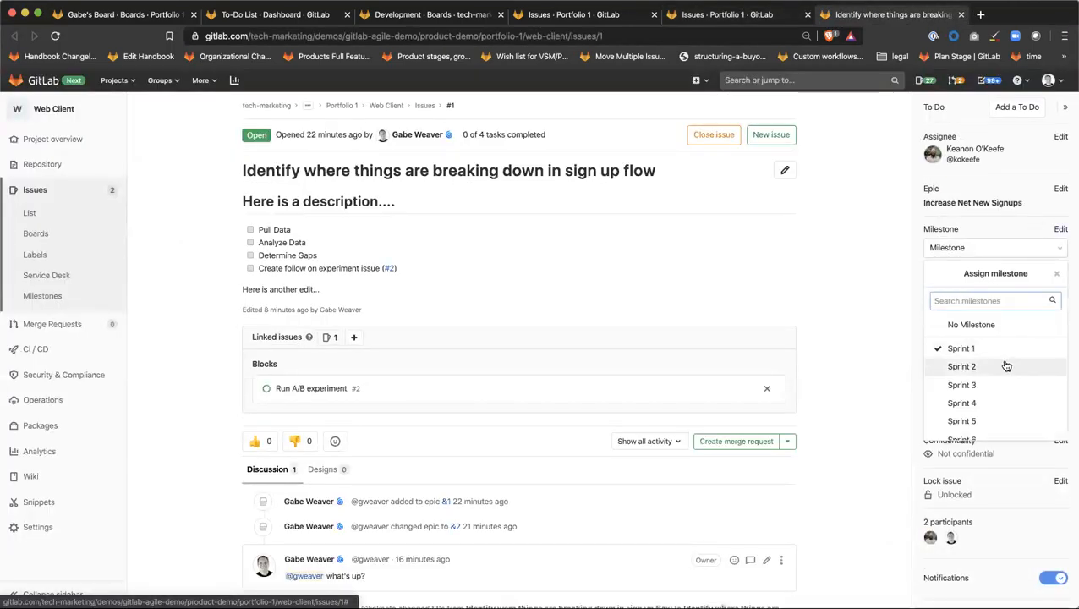
left_click(773, 257)
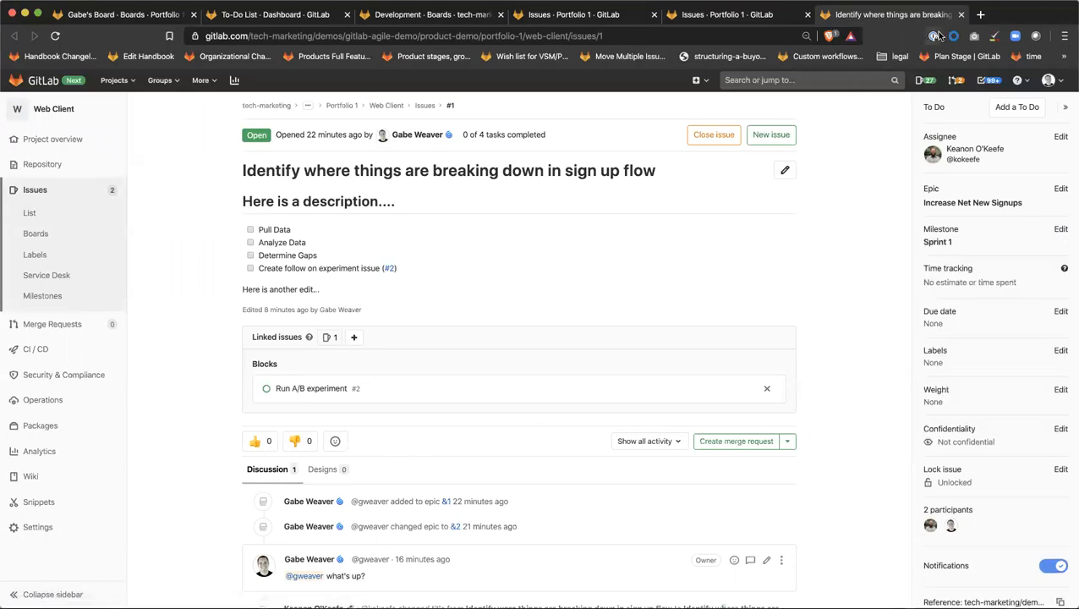
left_click(961, 14)
Step: Open the Run A/B experiment issue separately and assign it the Sprint 2 milestone
right_click(306, 246)
left_click(351, 255)
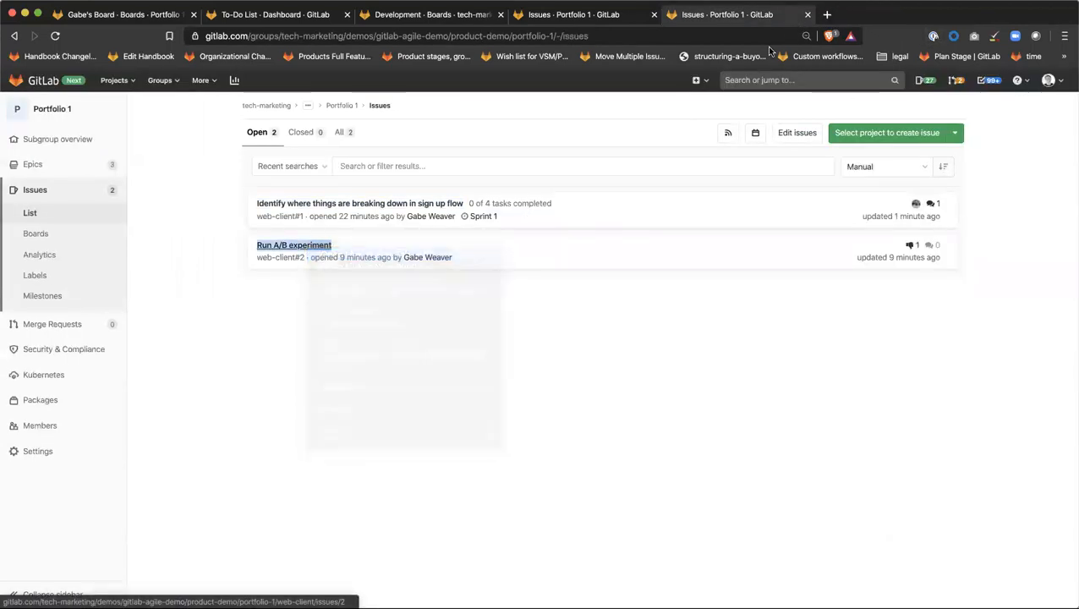
left_click(848, 16)
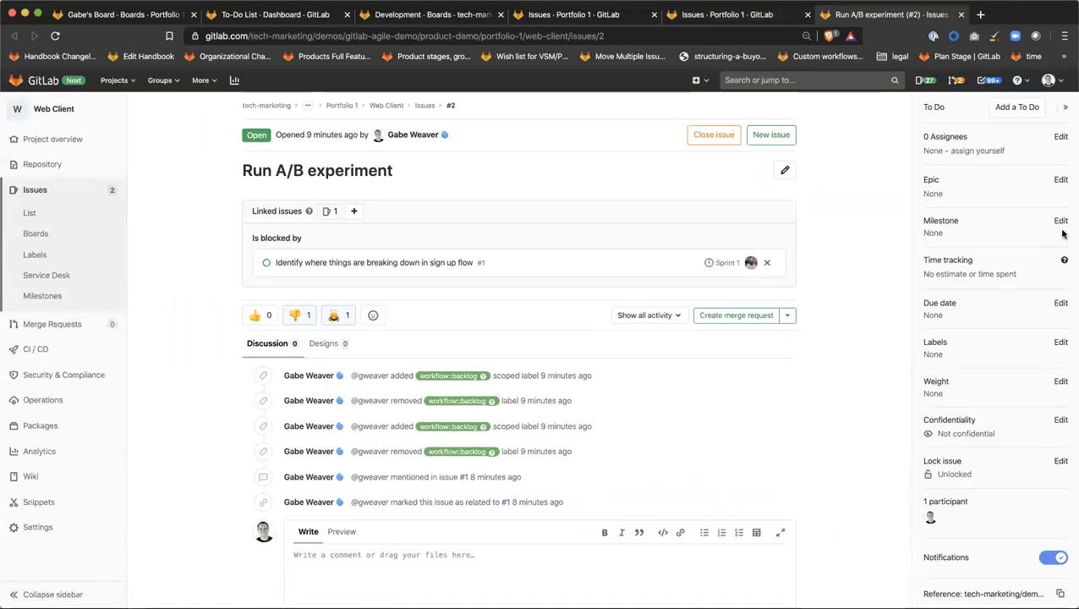
left_click(1061, 221)
left_click(976, 359)
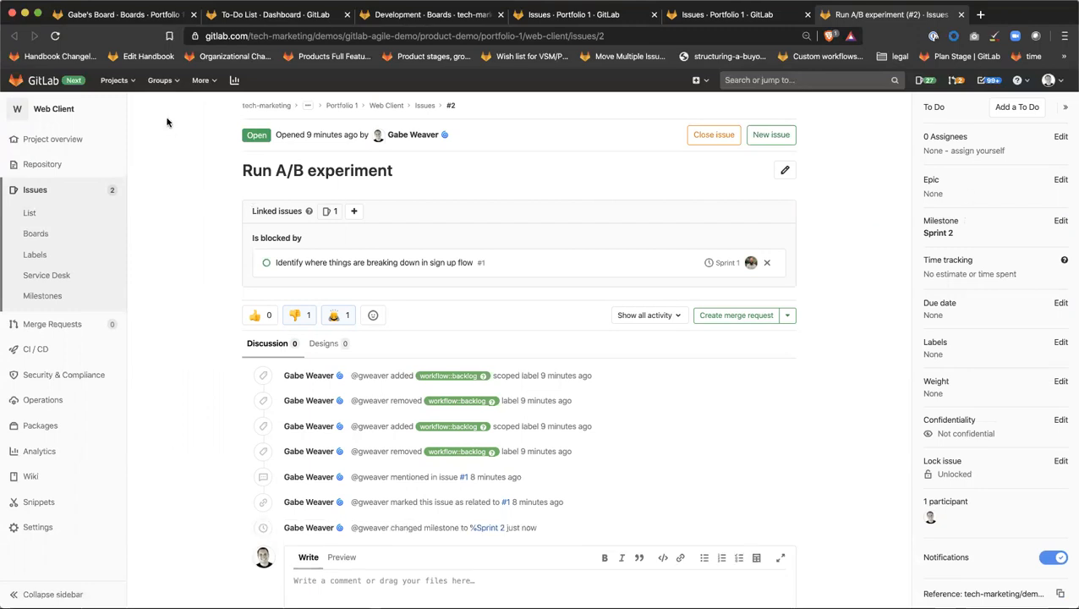
Step: Go to the Portfolio 1 group's issue boards and create a new board named Sprint Planning
left_click(51, 232)
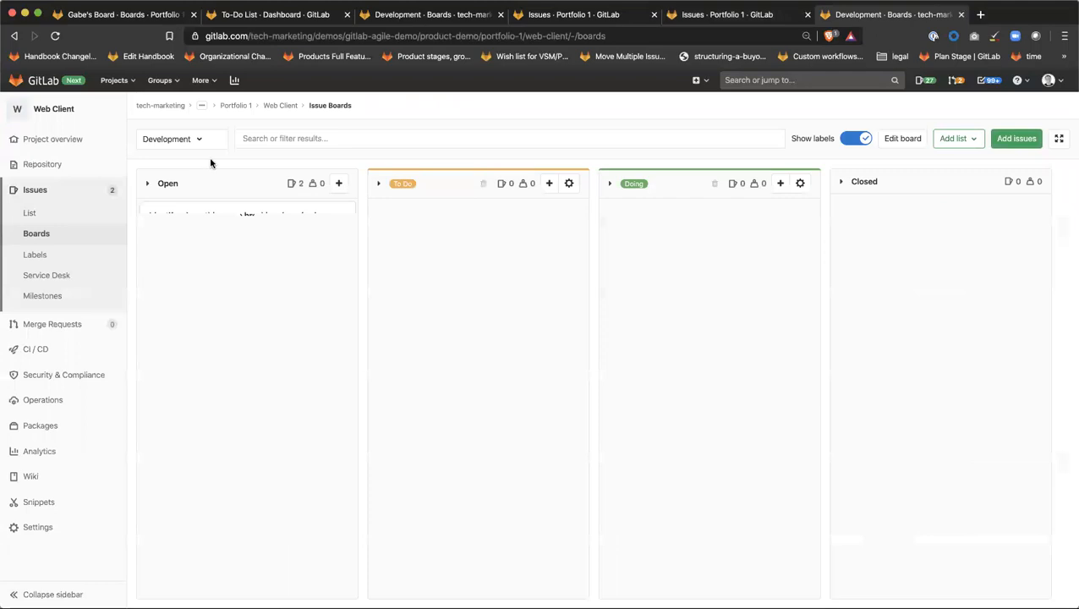
left_click(237, 108)
mouse_move(78, 254)
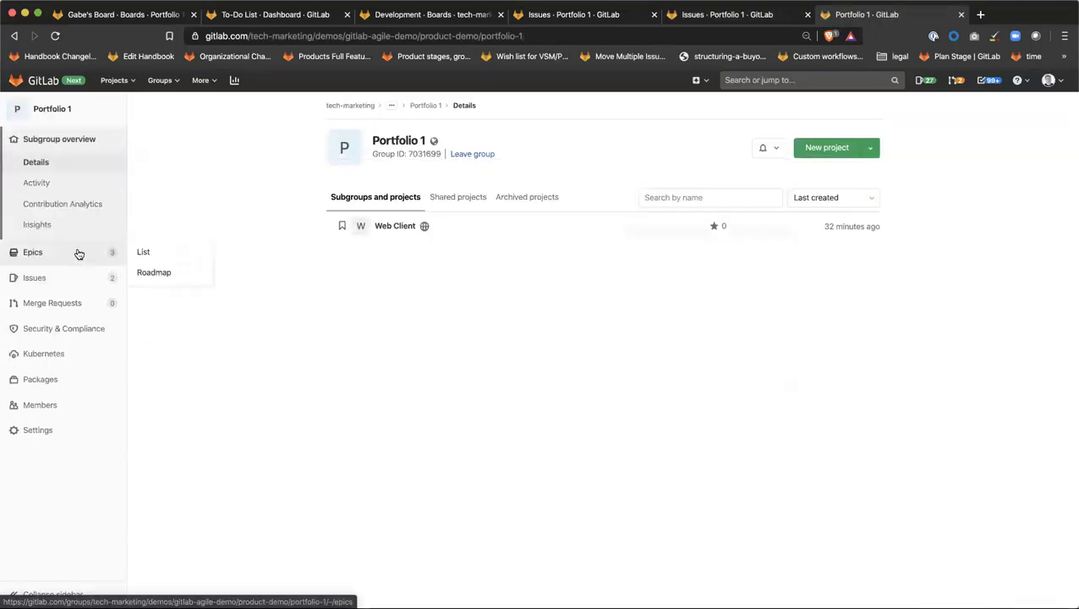
mouse_move(72, 277)
left_click(156, 308)
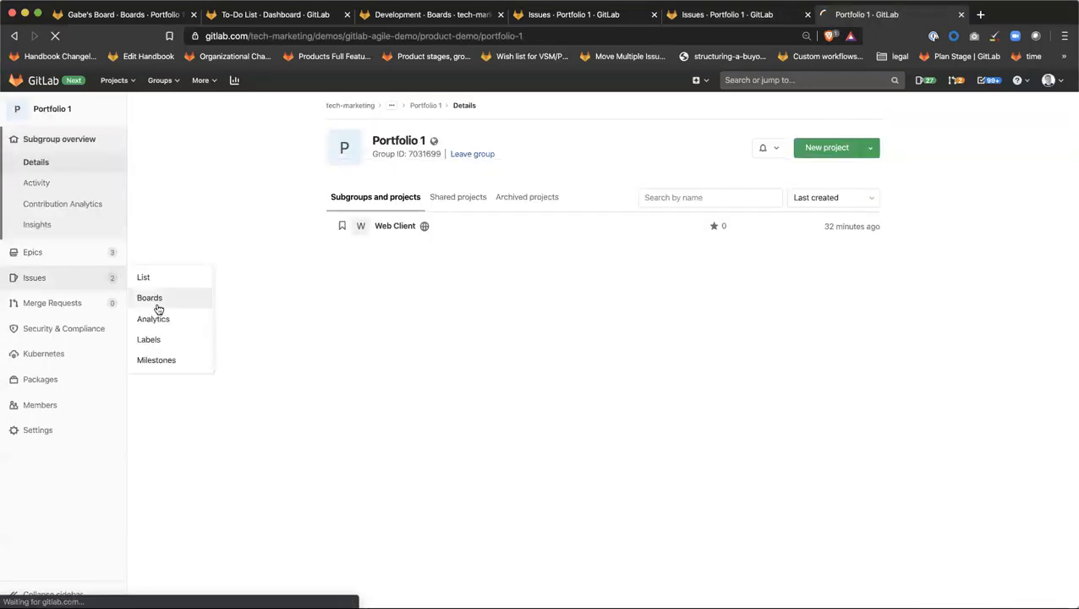
left_click(197, 140)
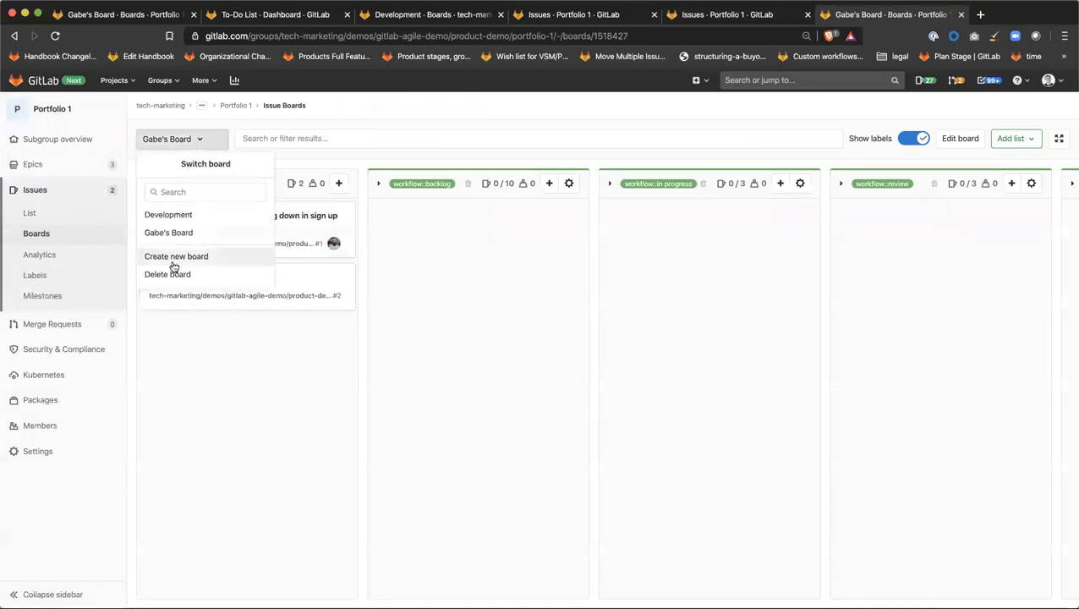
left_click(210, 258)
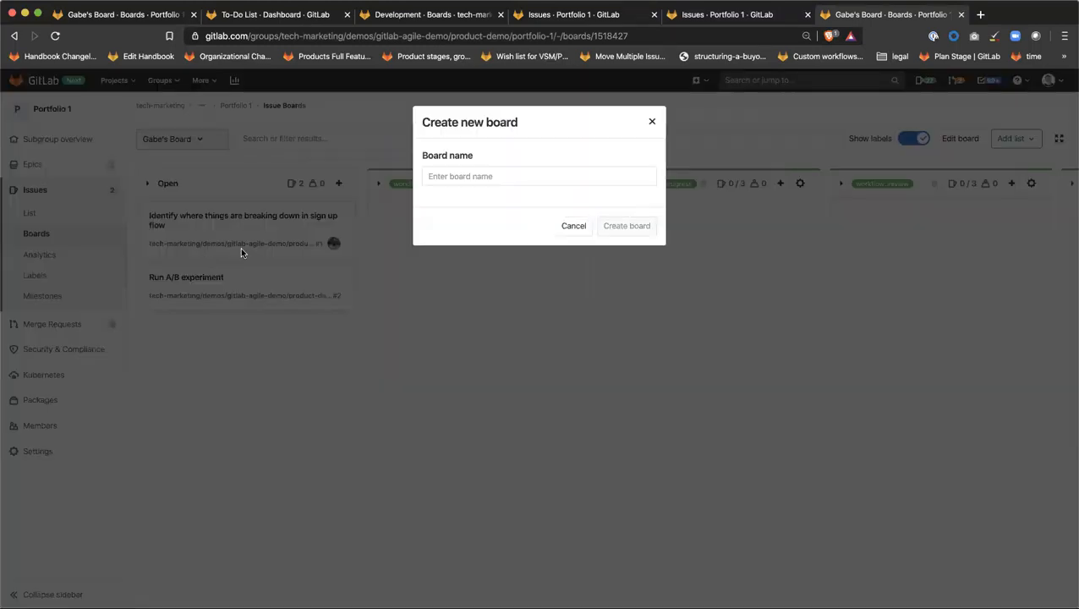
left_click(522, 175)
type("Sprint Planning")
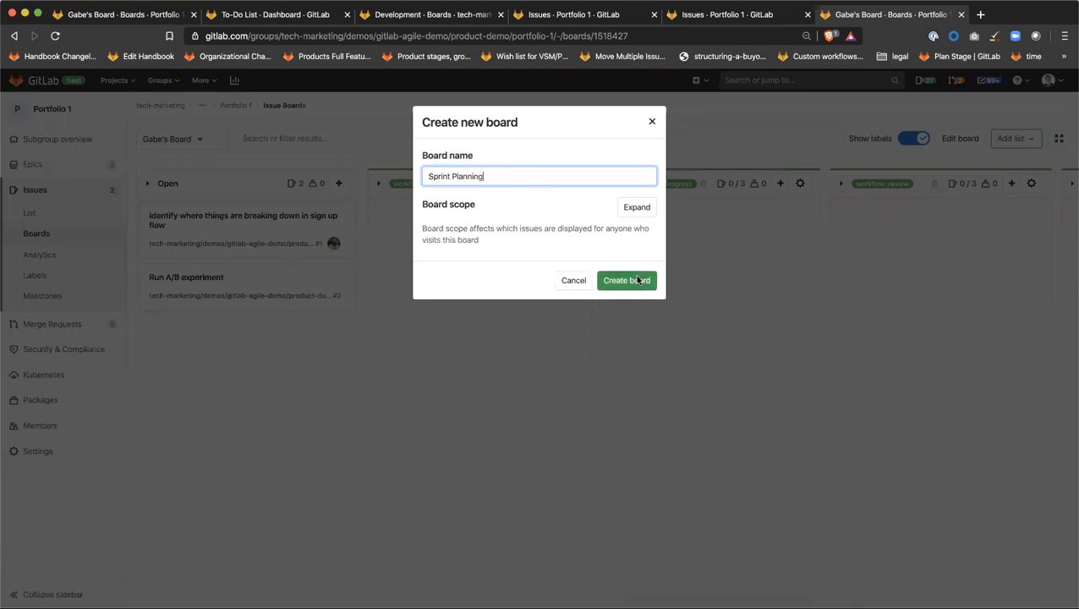
left_click(630, 282)
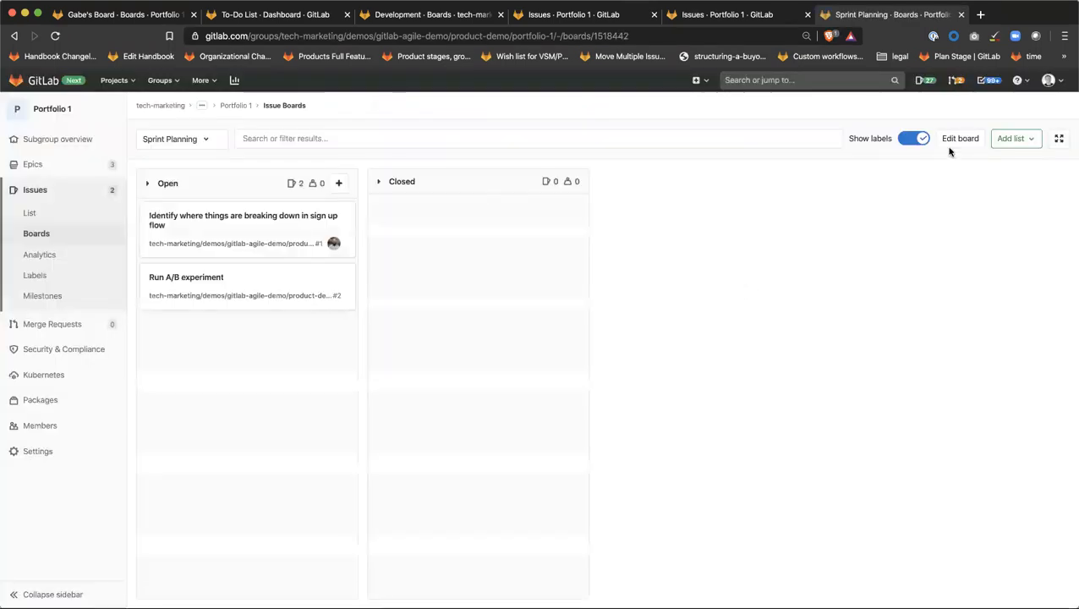
Step: Add milestone lists for Sprint 1, Sprint 2 and Sprint 3 to the Sprint Planning board
left_click(1008, 139)
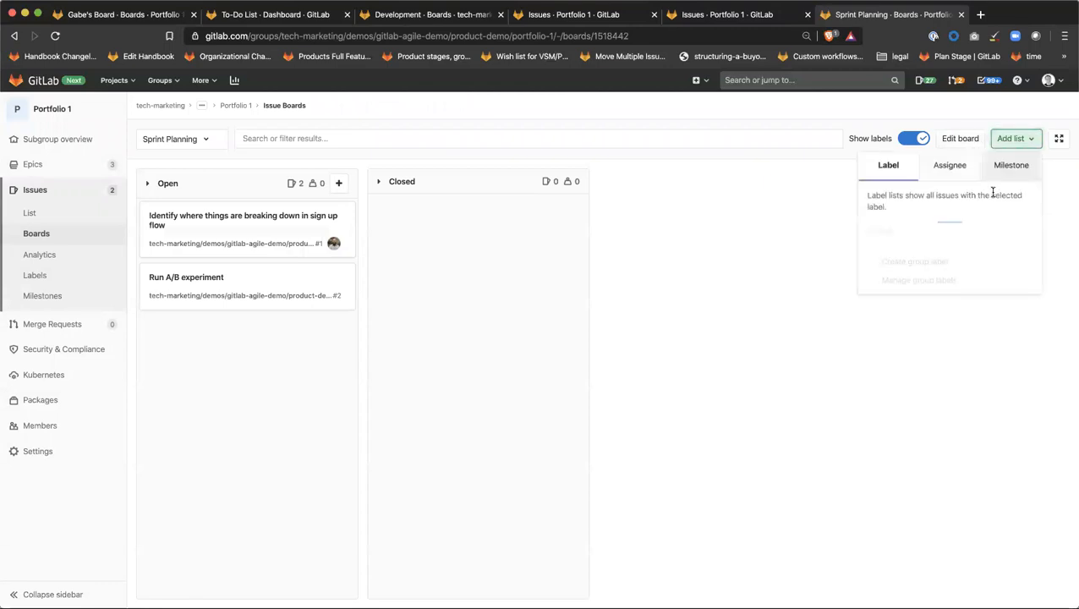
left_click(1007, 167)
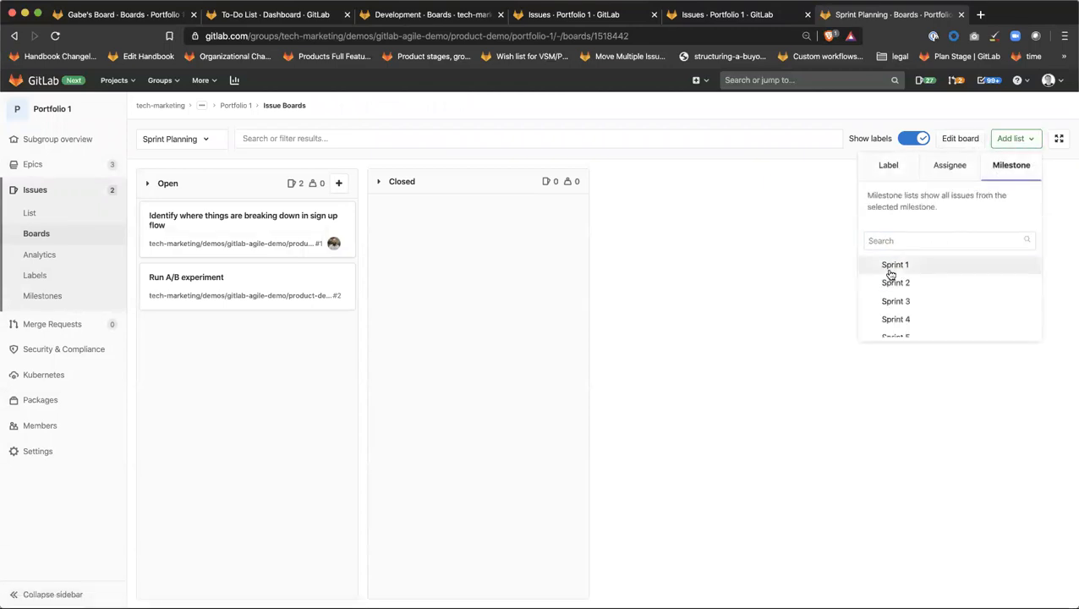
scroll(907, 288, "down", 1)
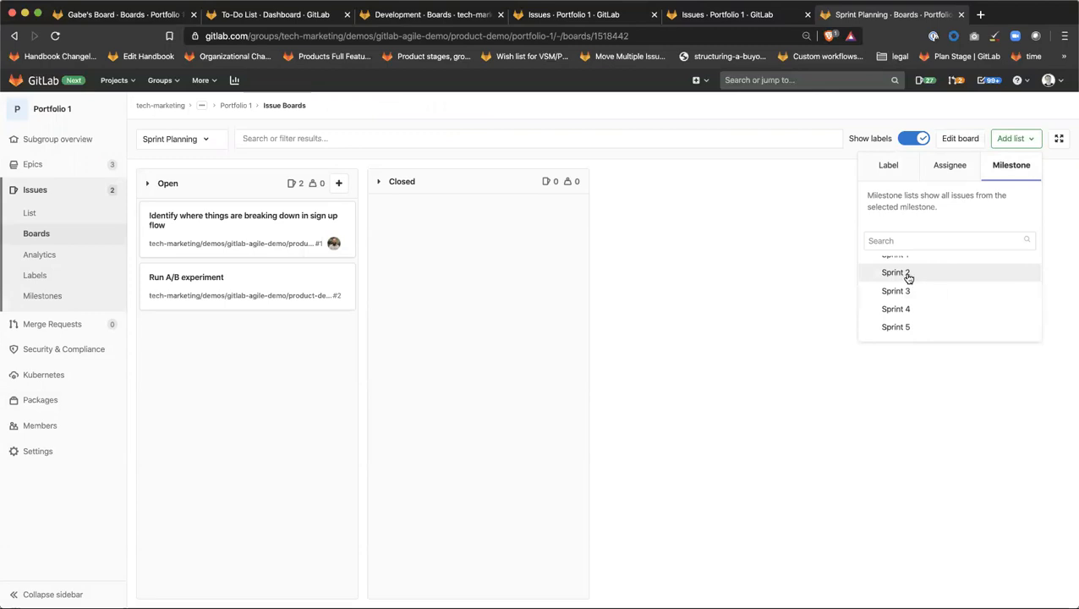
left_click(908, 274)
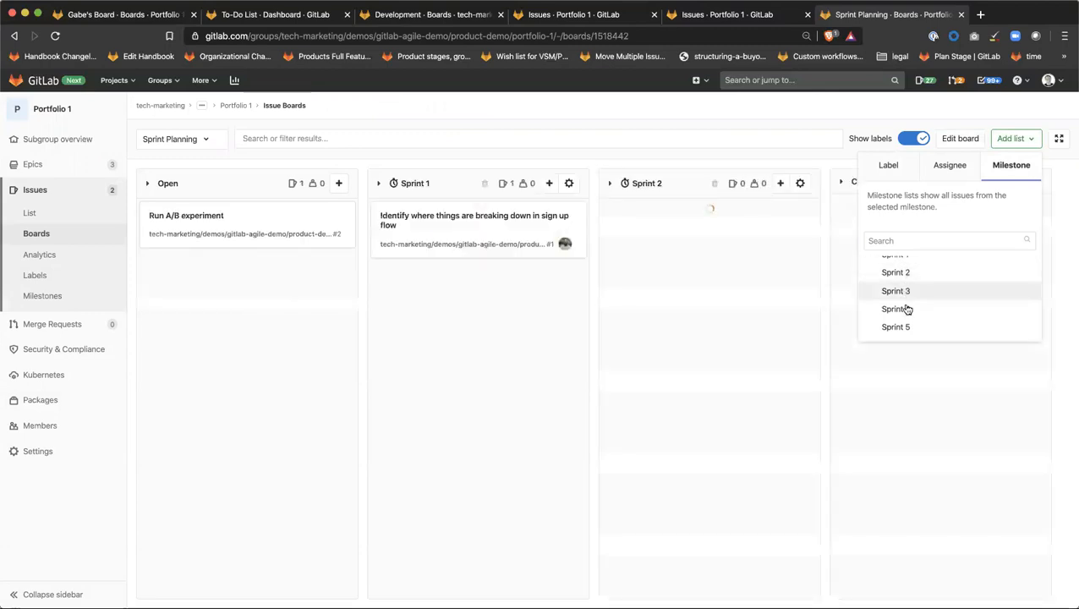
left_click(758, 136)
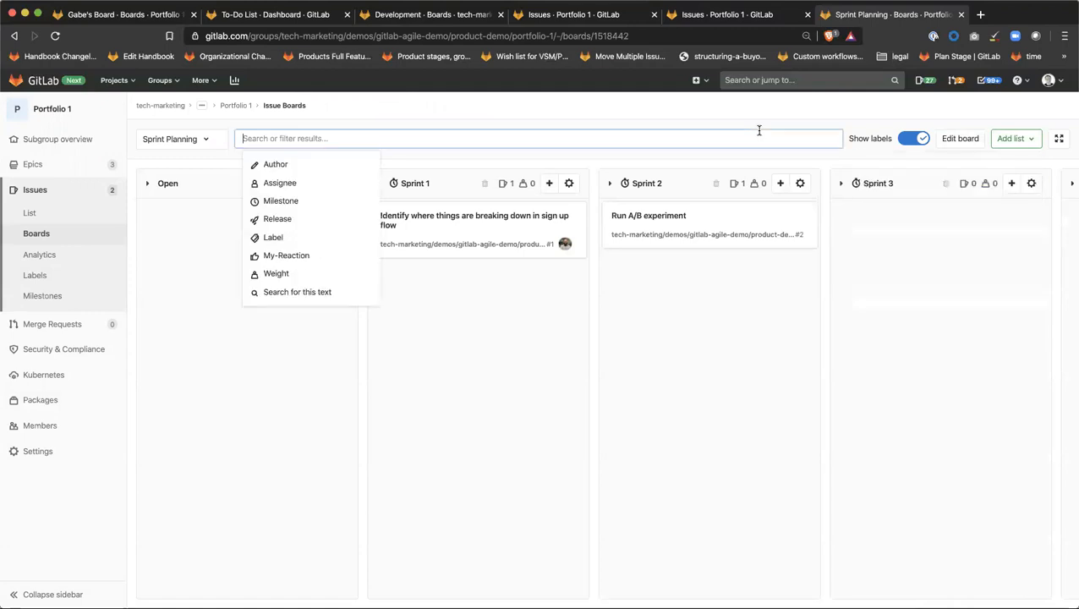
left_click(781, 117)
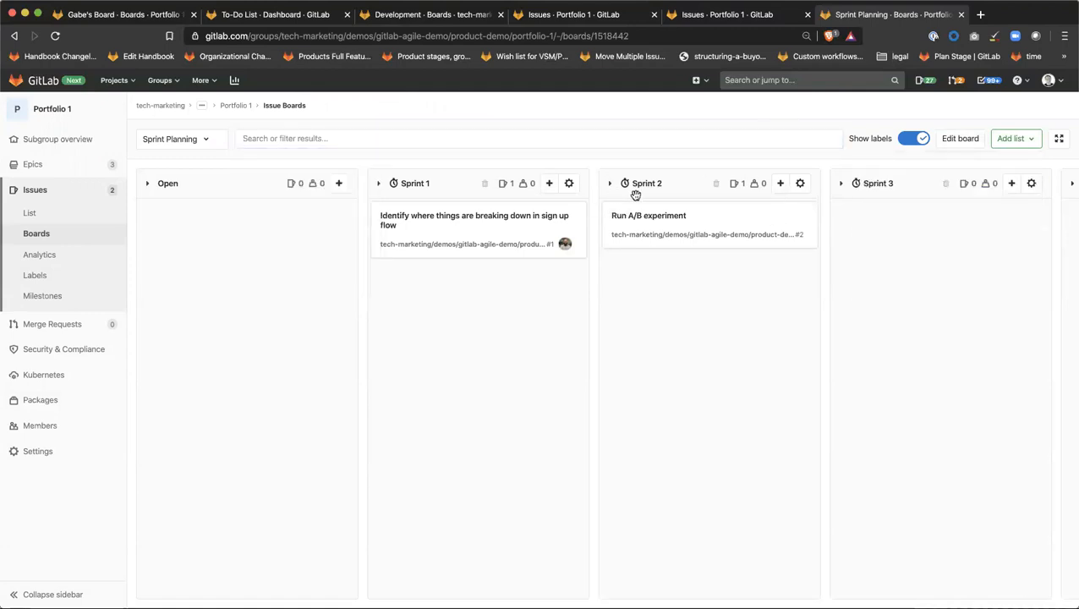
Step: Move the Run A/B experiment card to Sprint 3 and the sign up flow card from Sprint 1 to Sprint 2
scroll(475, 222, "right", 1)
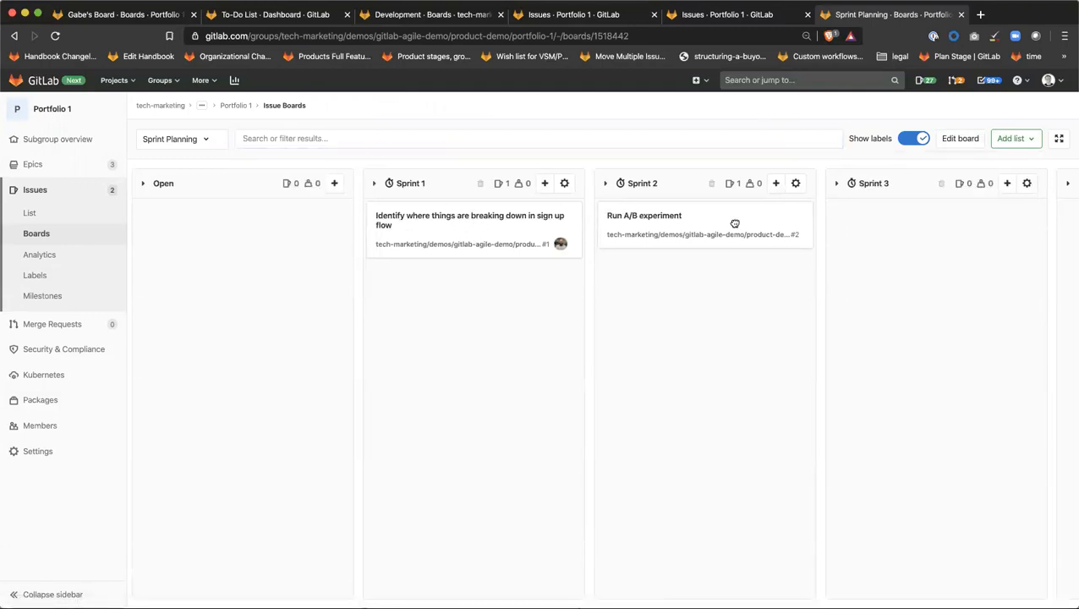
left_click_drag(773, 222, 936, 222)
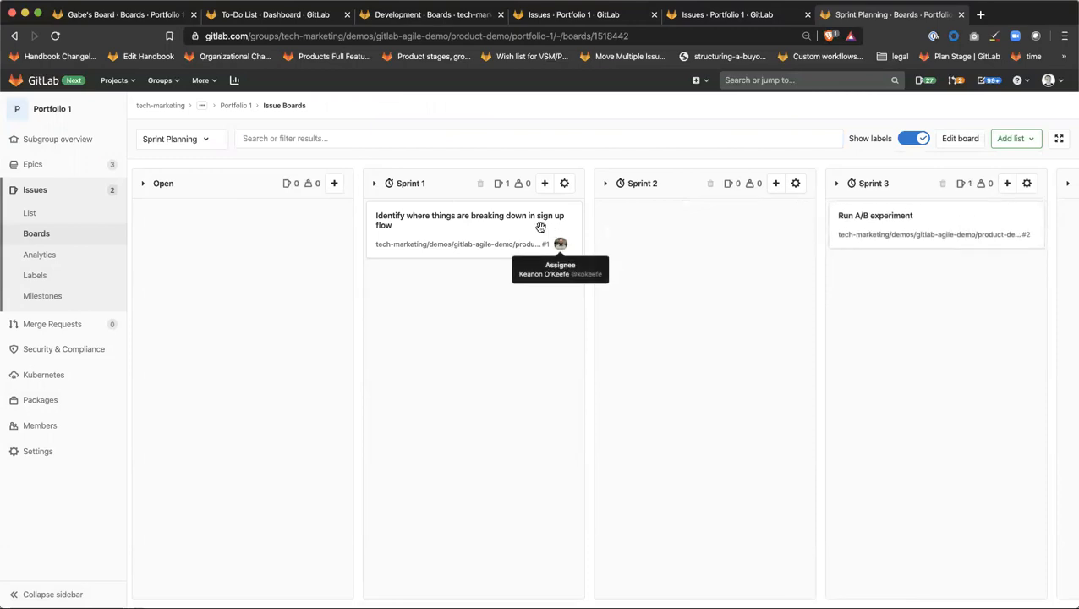
left_click_drag(474, 222, 770, 224)
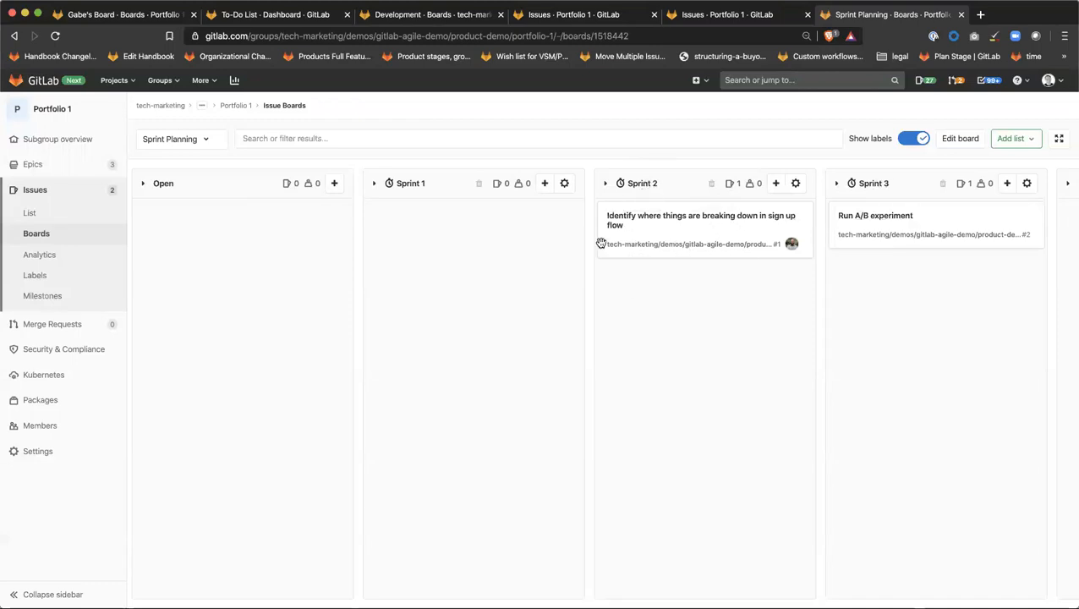
Step: Create a Web Client issue titled "This is a backlog item..." in the Open list and assign the epic Increase Net New Signups
left_click(333, 184)
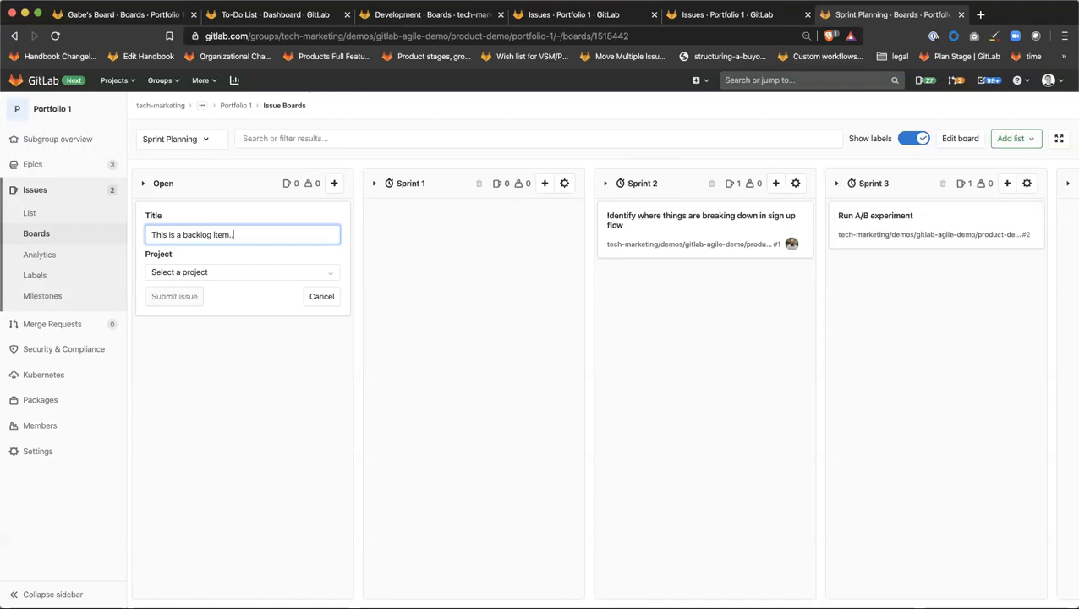
left_click(241, 272)
left_click(216, 347)
left_click(174, 296)
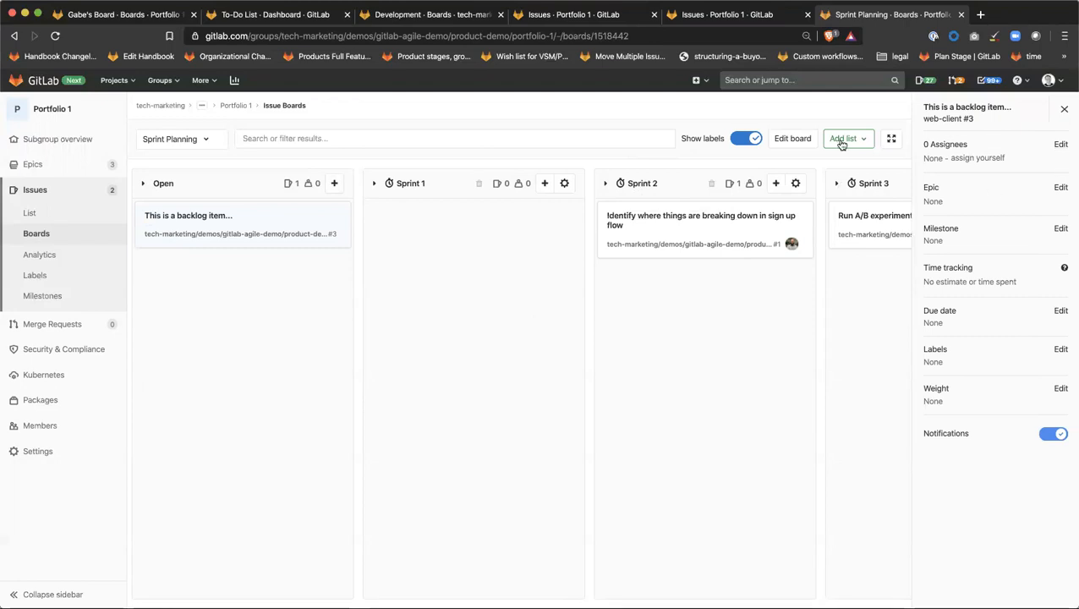
left_click(1062, 187)
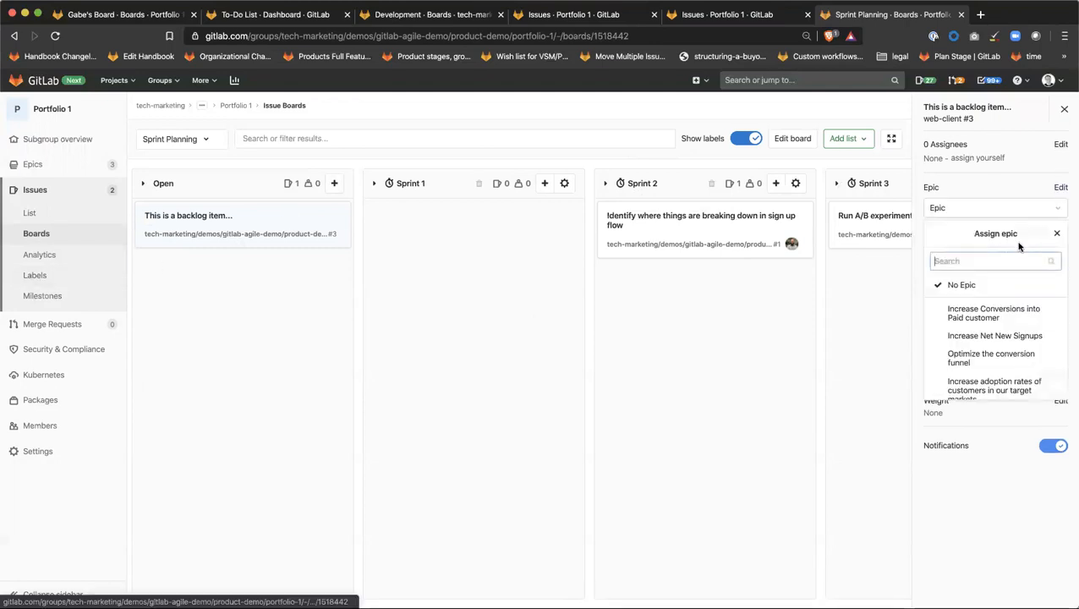
left_click(1015, 337)
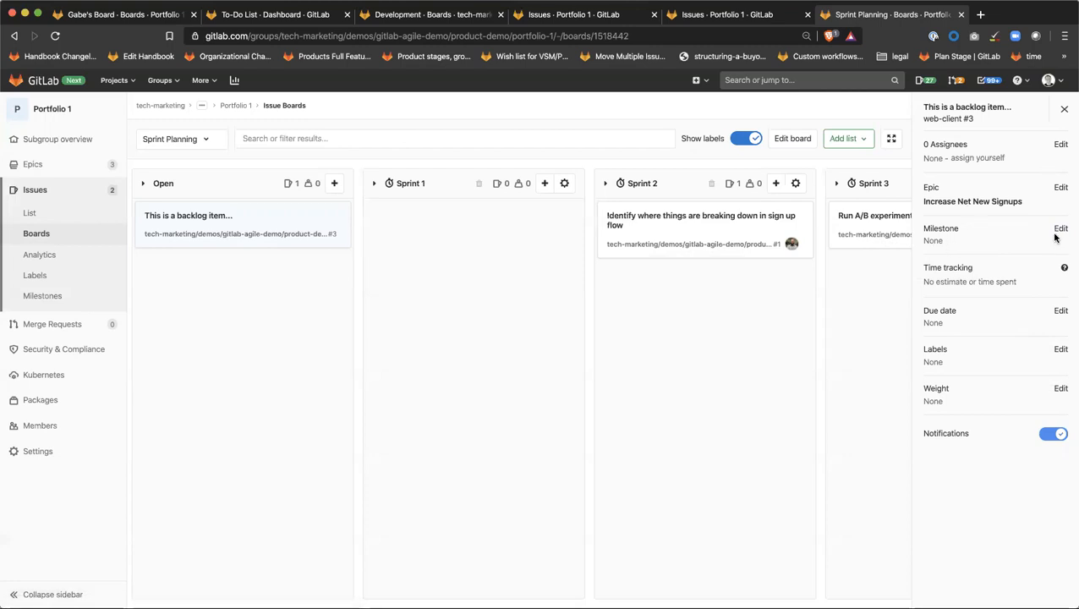
Step: Search the labels for "feature" and for "t:", and apply the t::story label to the backlog item
left_click(1060, 349)
type("feature")
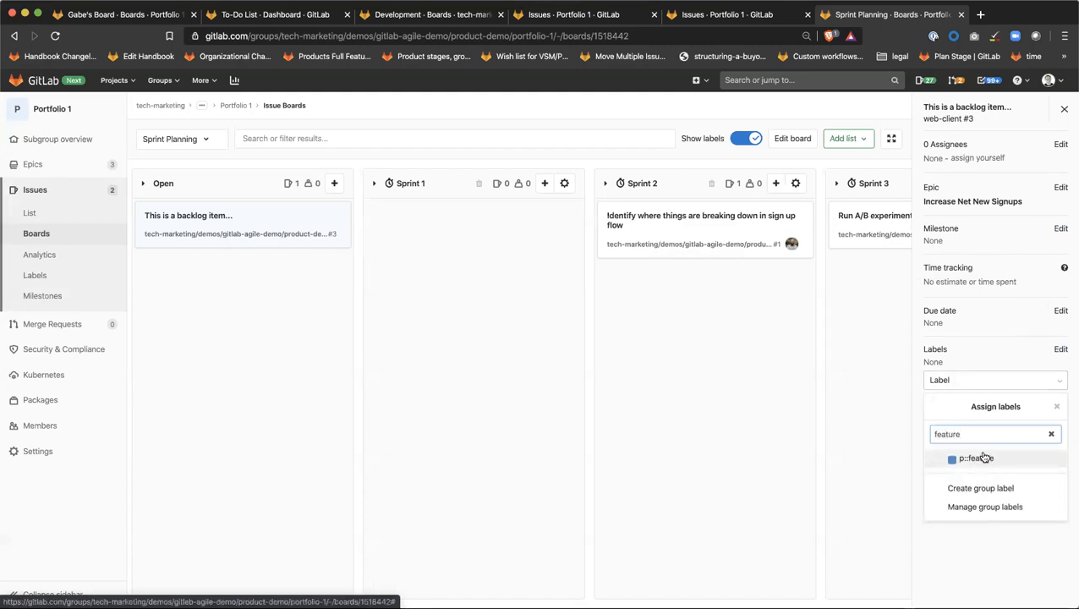
key("BackSpace")
key("BackSpace")
key("BackSpace")
key("BackSpace")
key("BackSpace")
key("BackSpace")
type("t:")
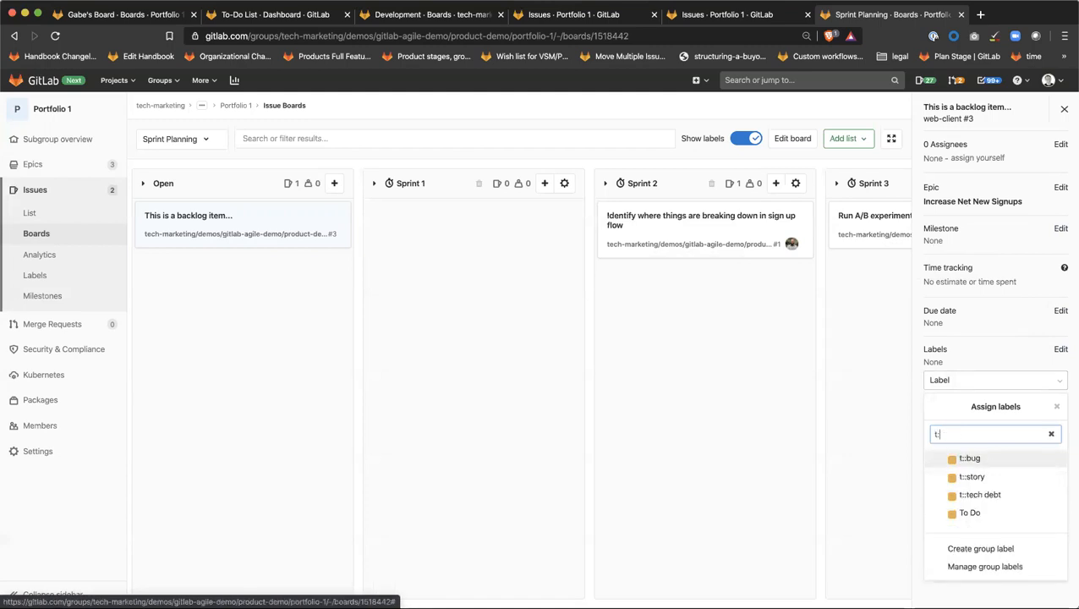
left_click(994, 482)
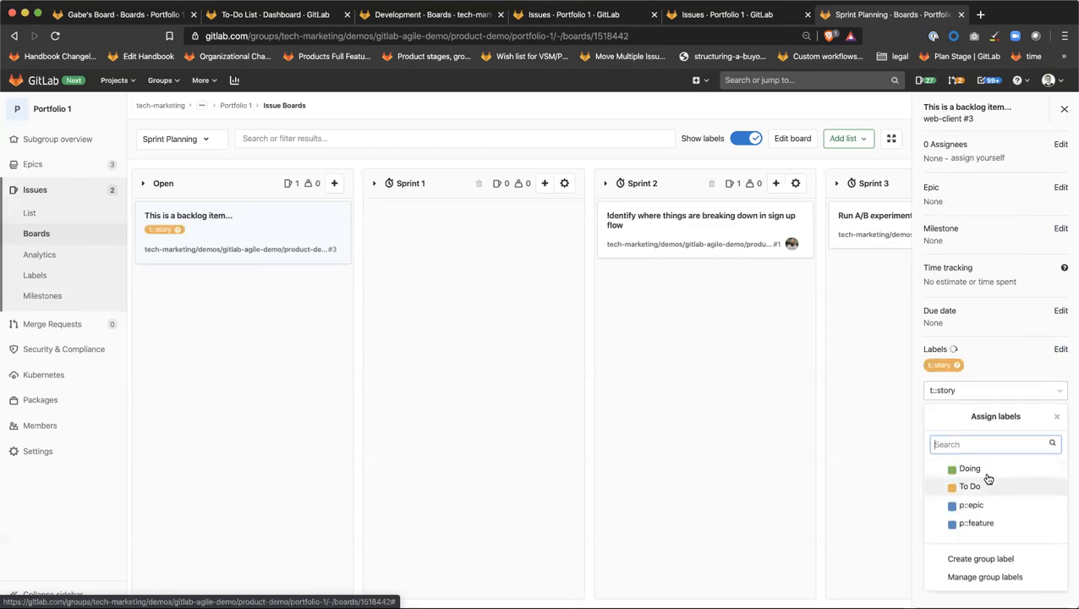
left_click(814, 419)
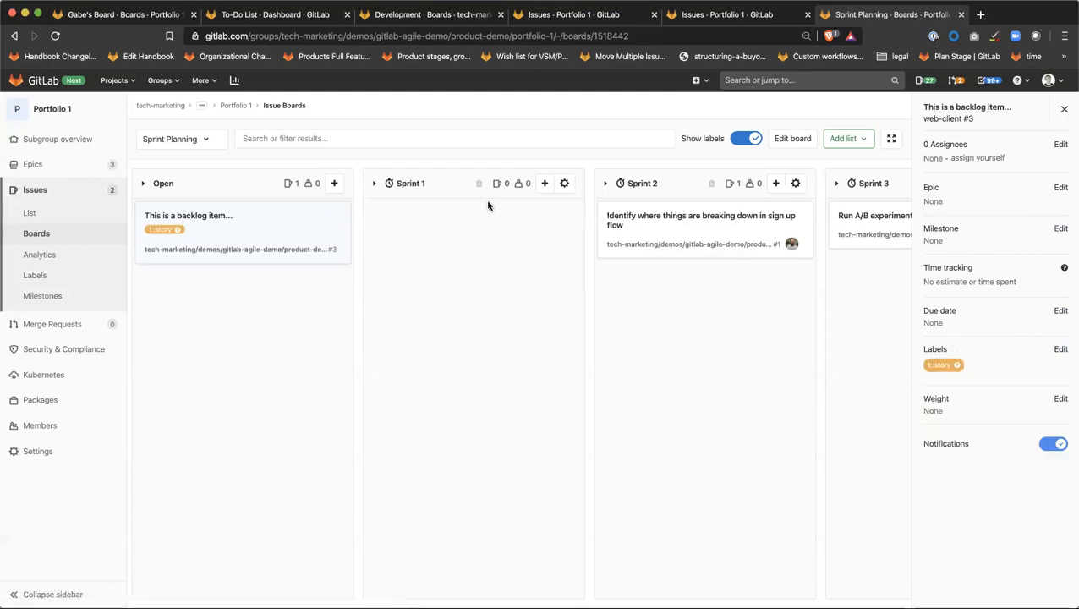
Step: Set the backlog item's weight to 5 and close its details
left_click(1060, 399)
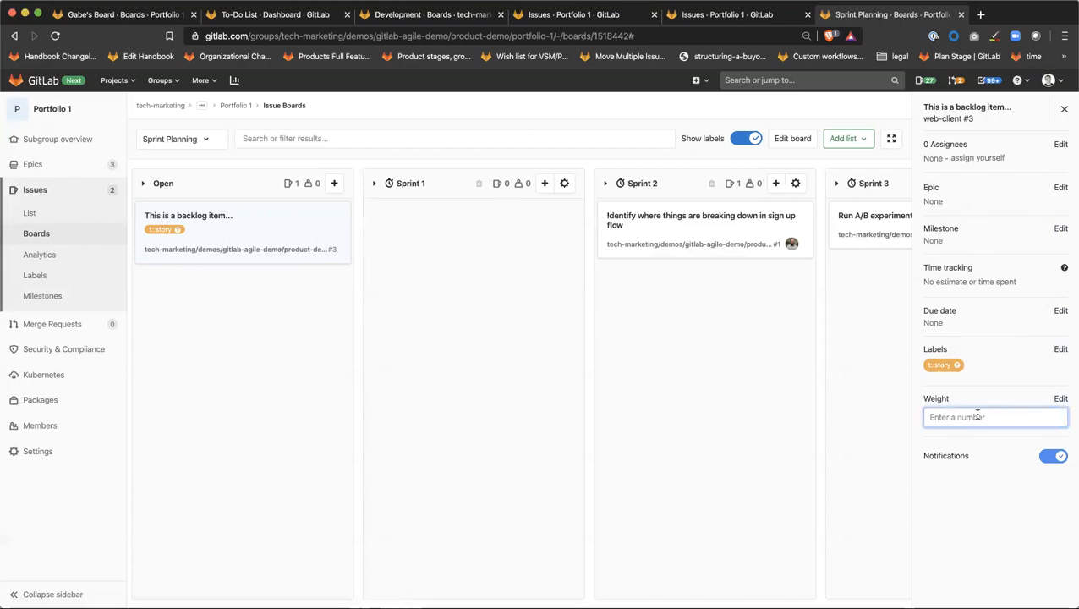
type("5")
key("Return")
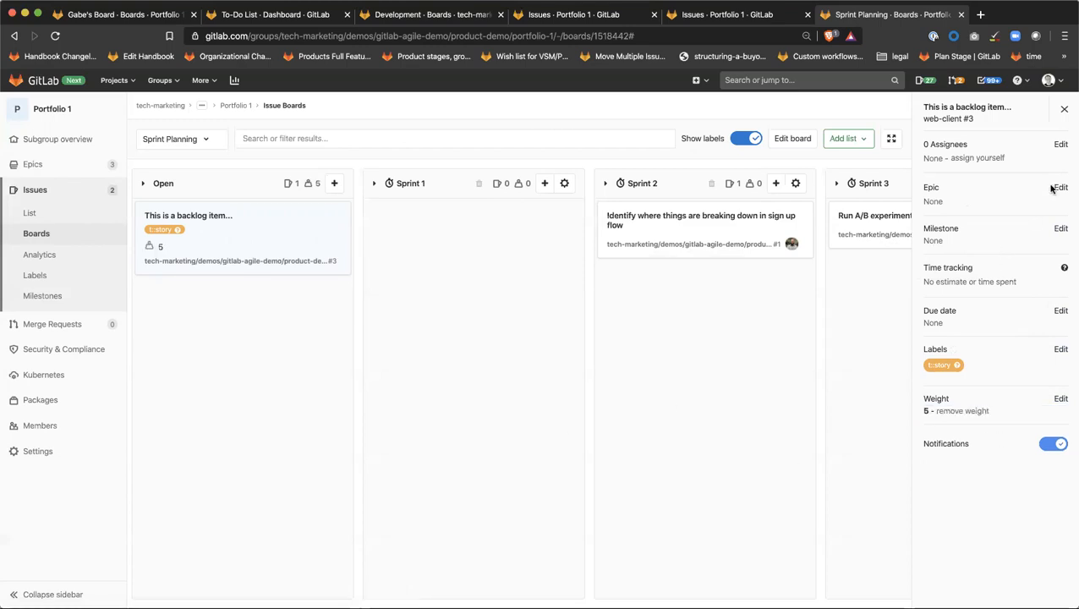
left_click(1063, 110)
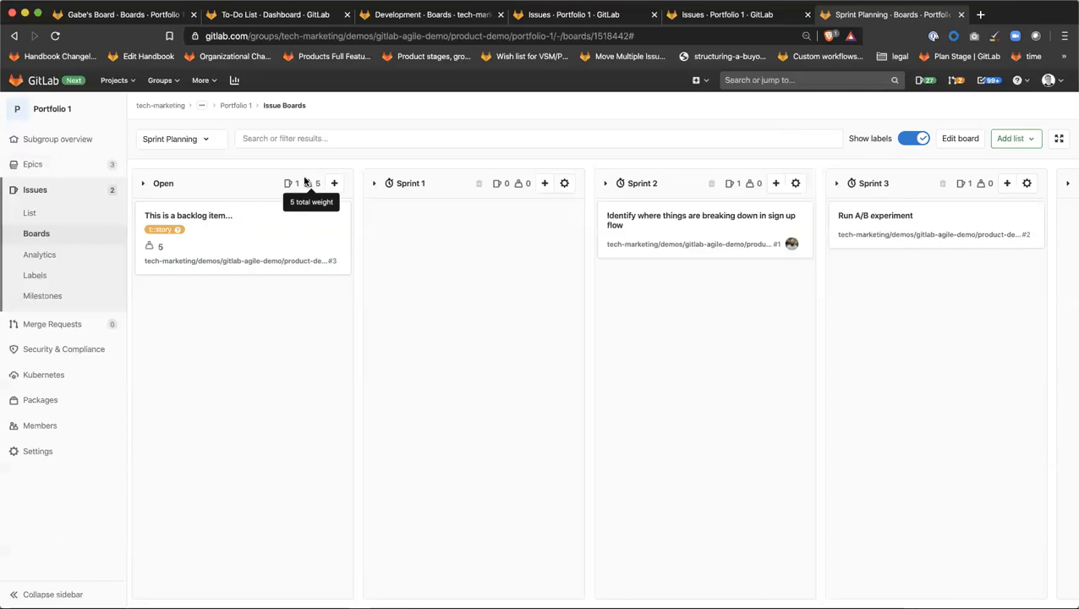
Step: Look through the Sprint Planning board's sprint lists and the milestones available for a new list, and reopen the board
scroll(712, 246, "right", 10)
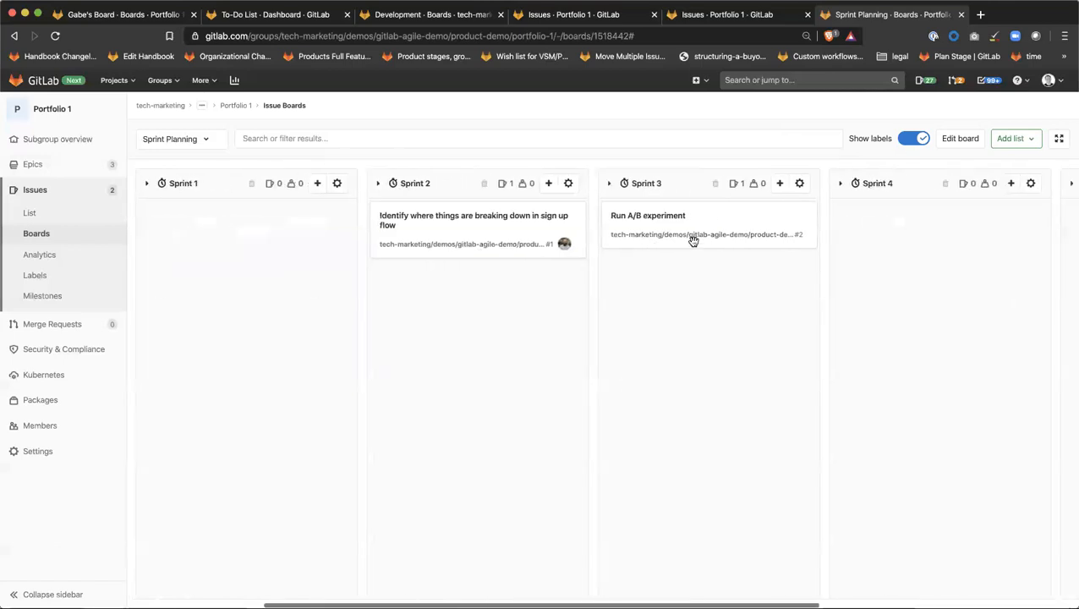
scroll(693, 245, "left", 10)
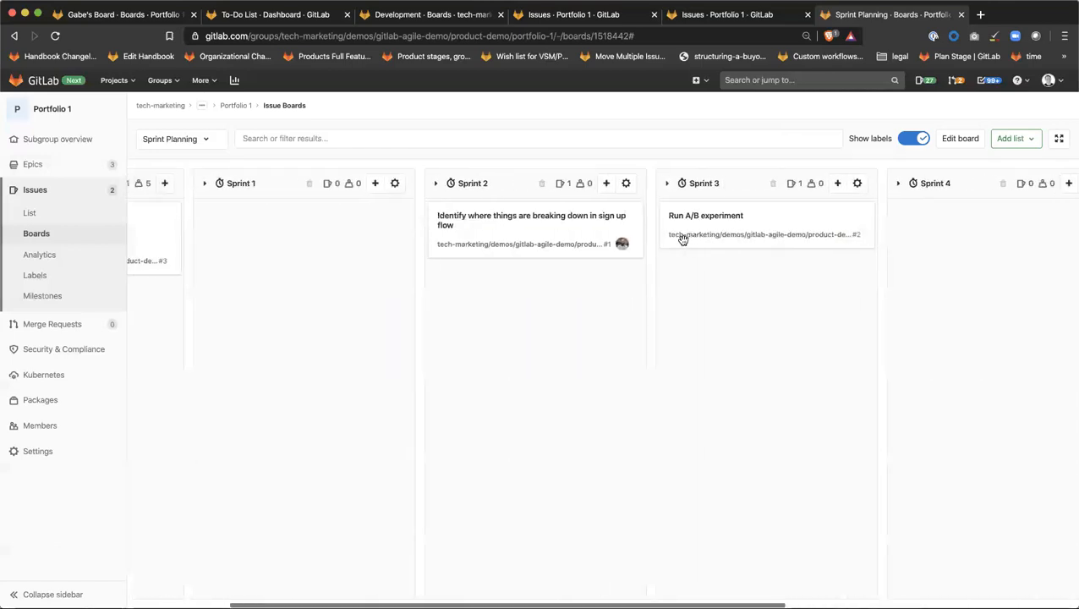
left_click(1030, 141)
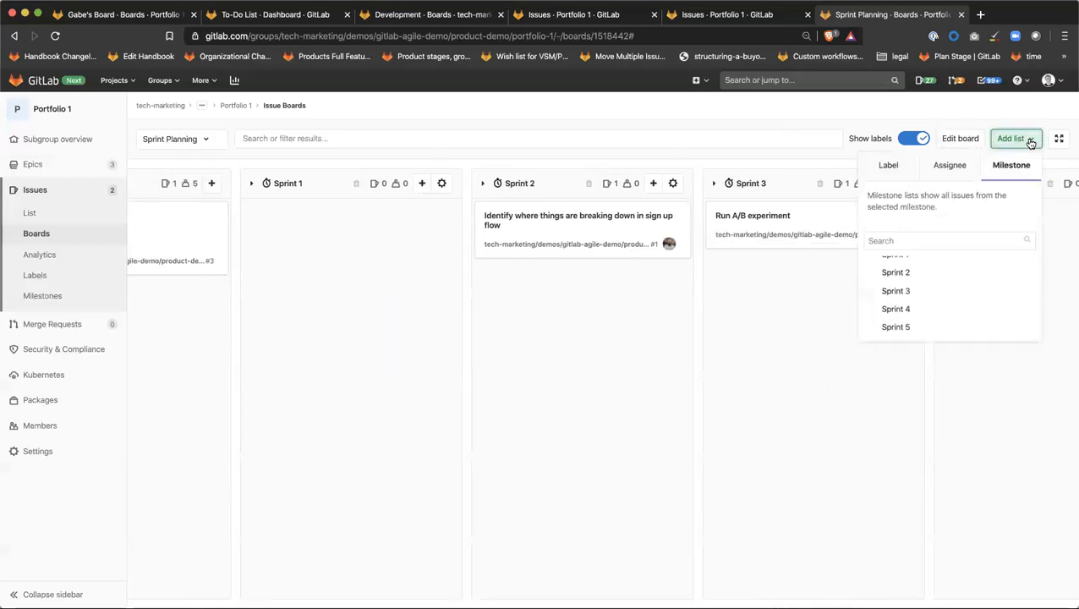
left_click(812, 129)
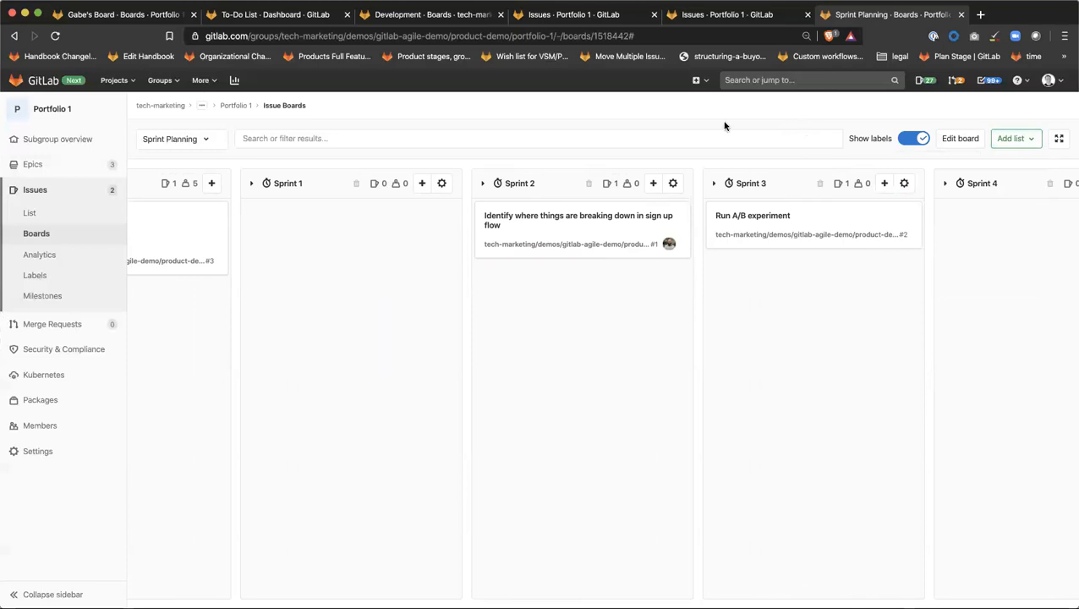
left_click(190, 141)
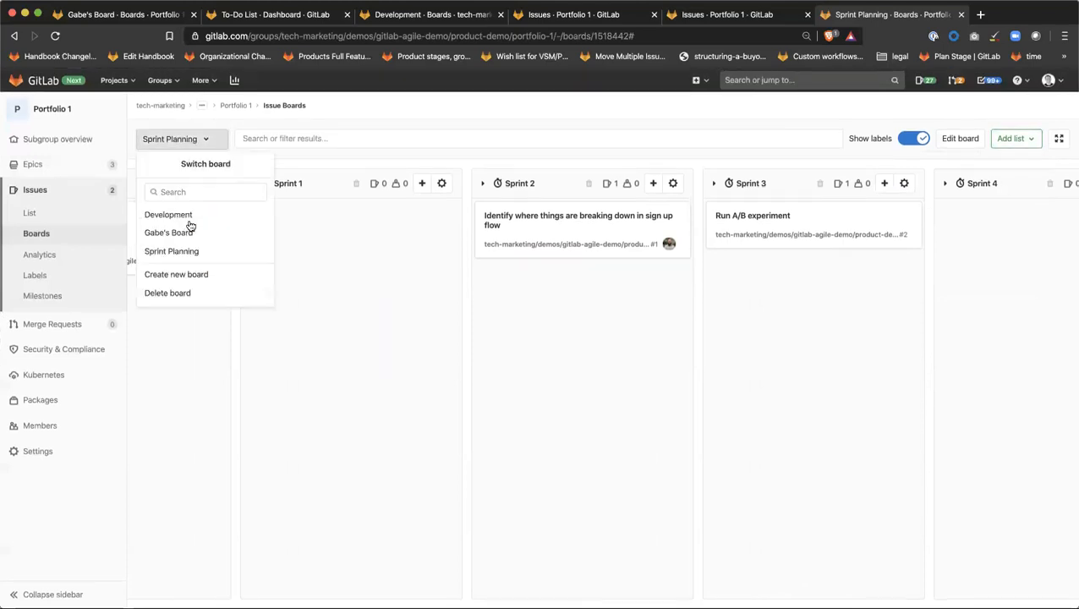
left_click(188, 252)
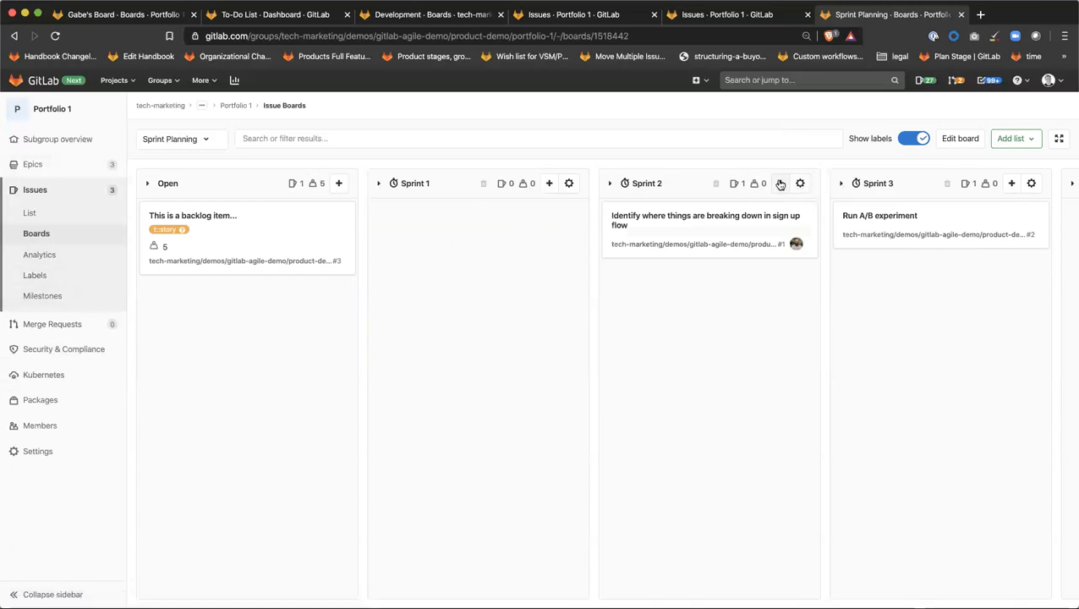
left_click(169, 140)
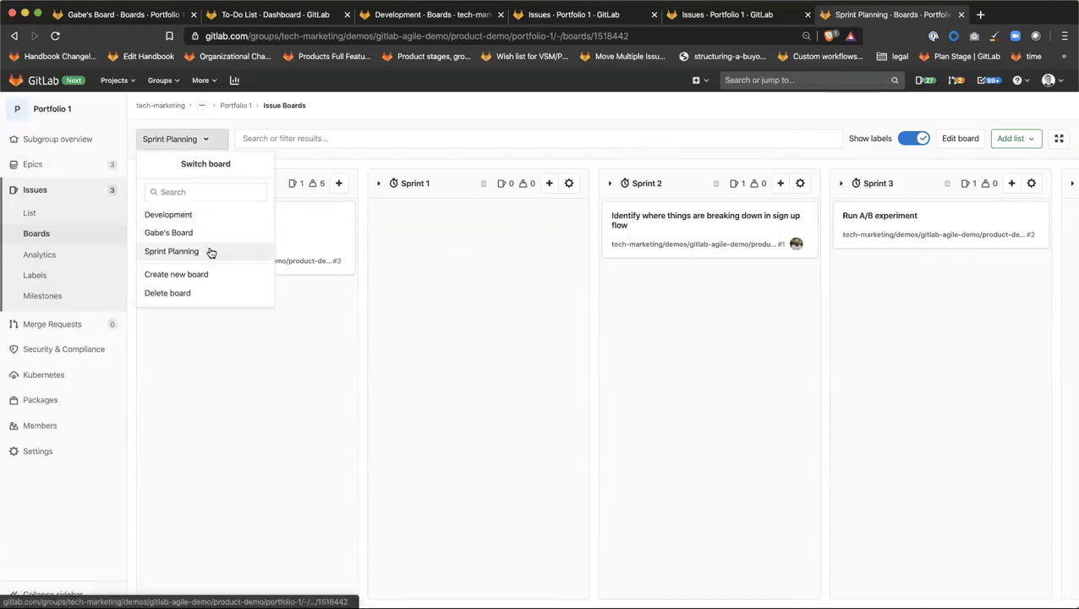
left_click(208, 250)
Step: Switch to the board with the workflow label lists and limit its scope to the Sprint 2 milestone
left_click(191, 142)
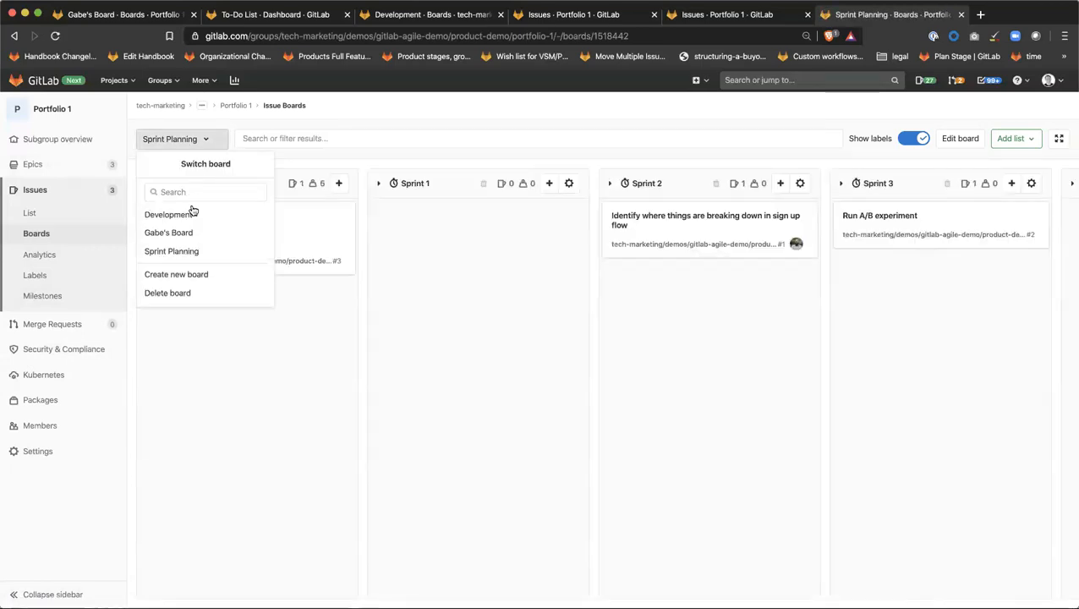
left_click(184, 231)
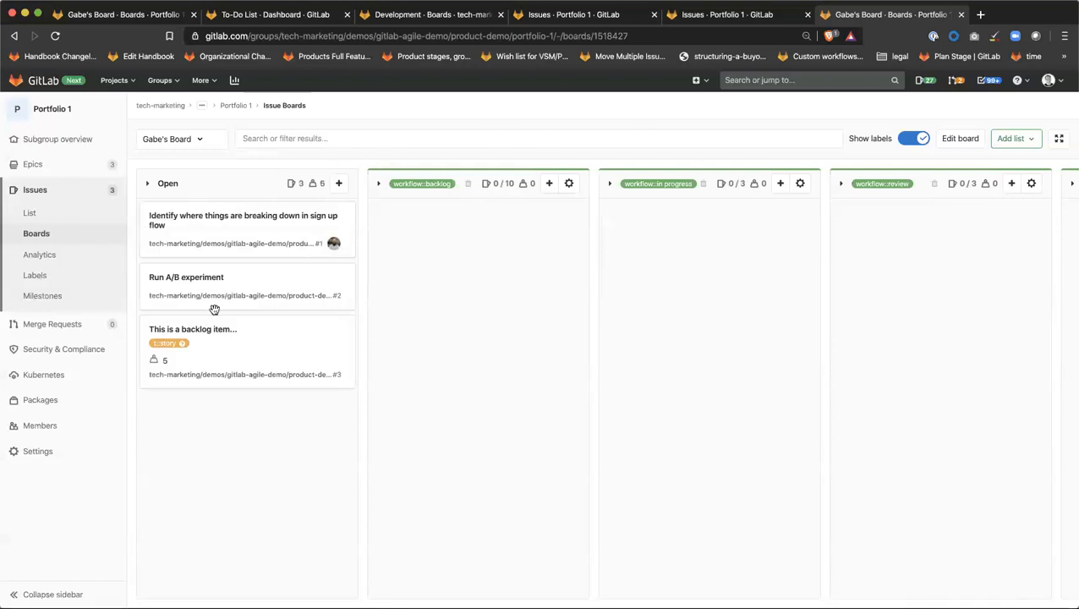
left_click(954, 141)
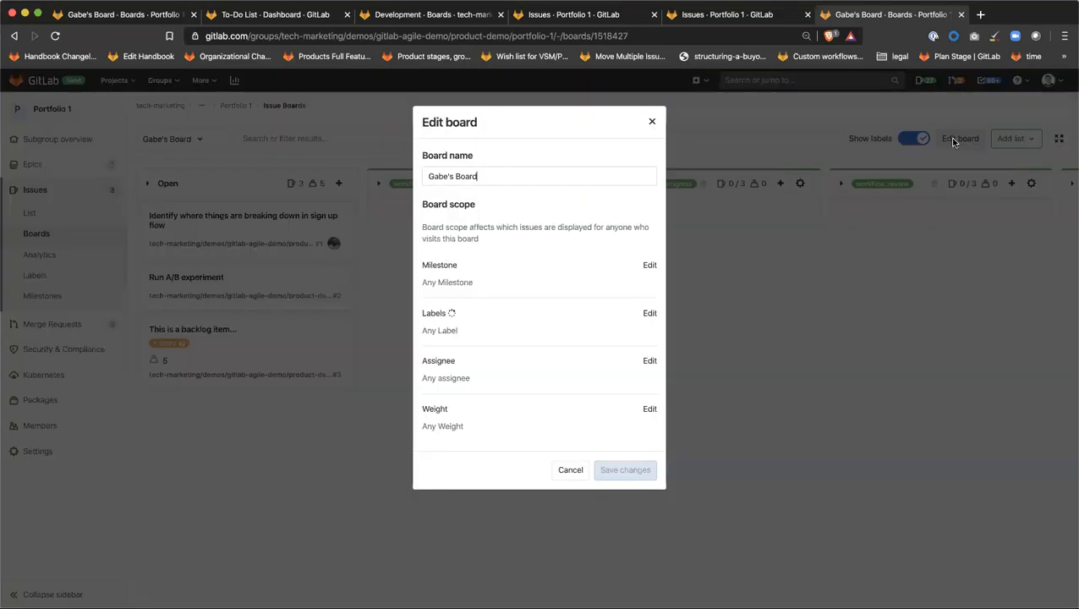
left_click(648, 266)
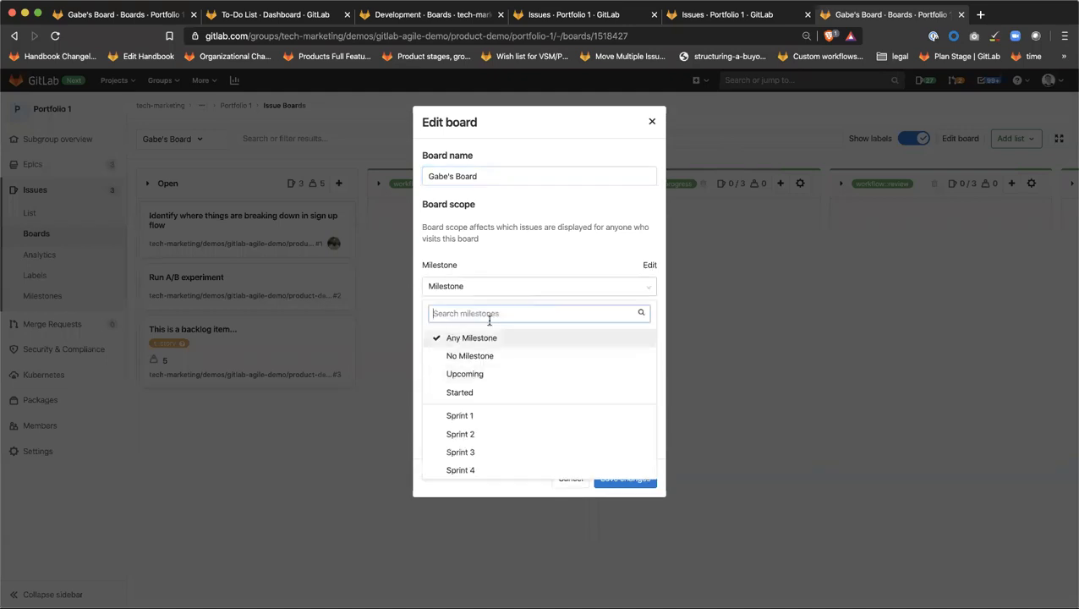
left_click(475, 432)
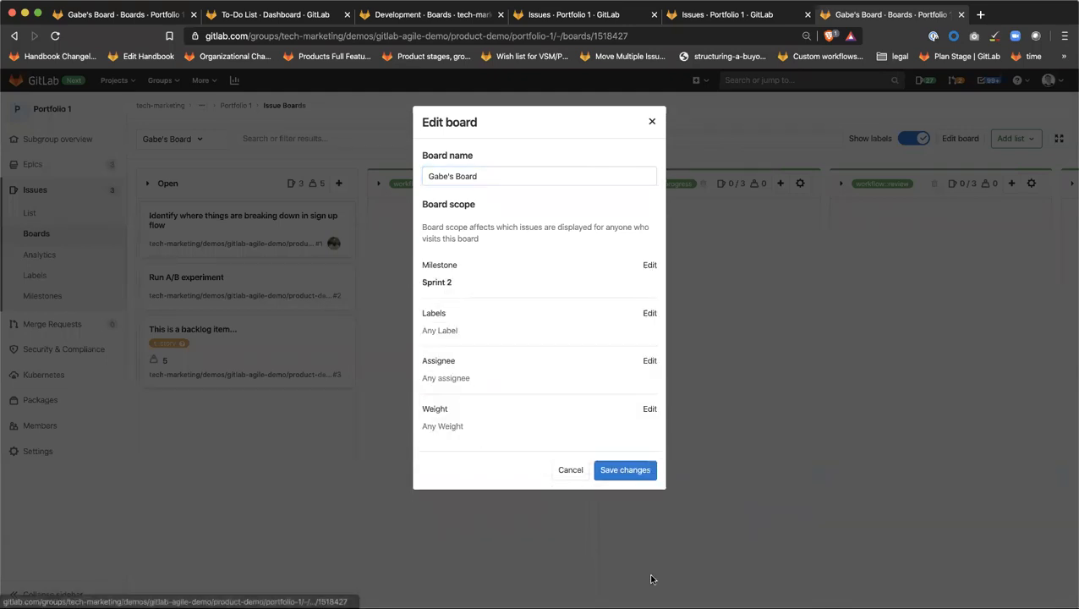
left_click(624, 469)
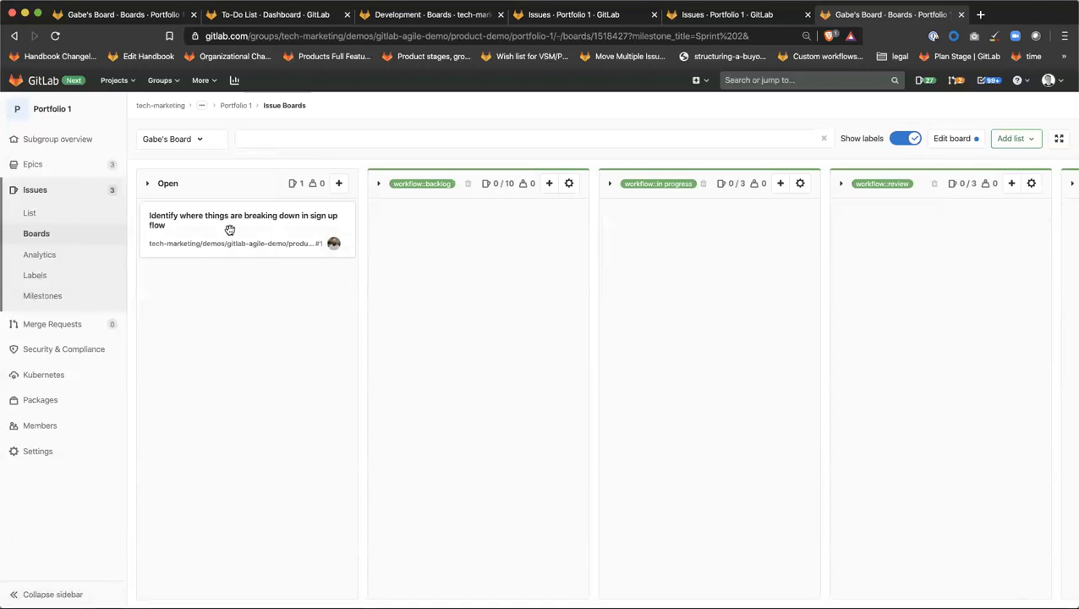
Step: Move the sign up flow card to workflow::in progress and create a Web Client issue titled "Issue..." in that list
left_click_drag(228, 228, 718, 236)
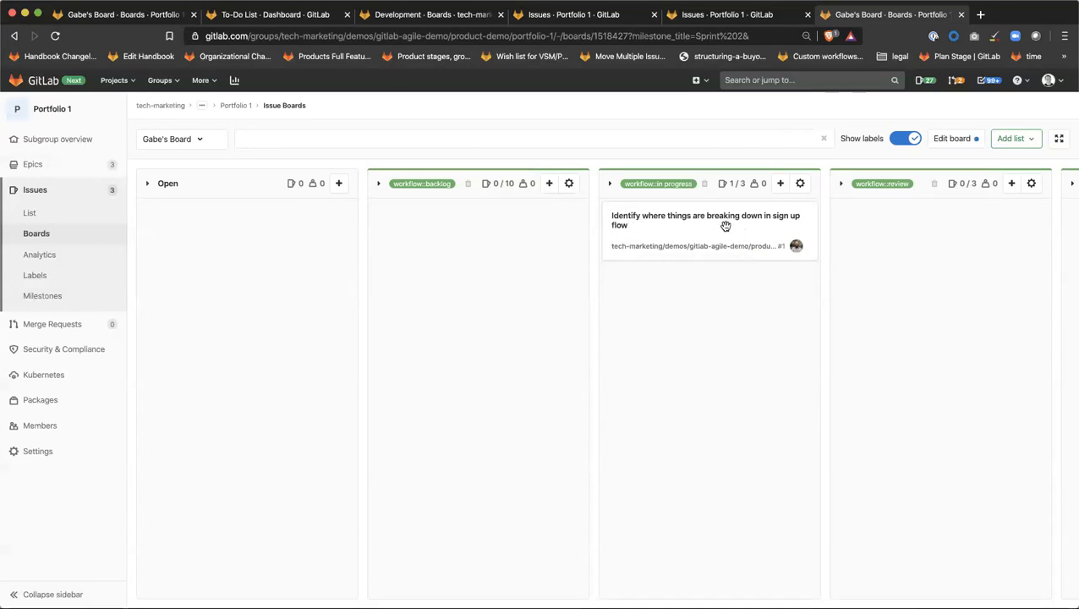
left_click(780, 184)
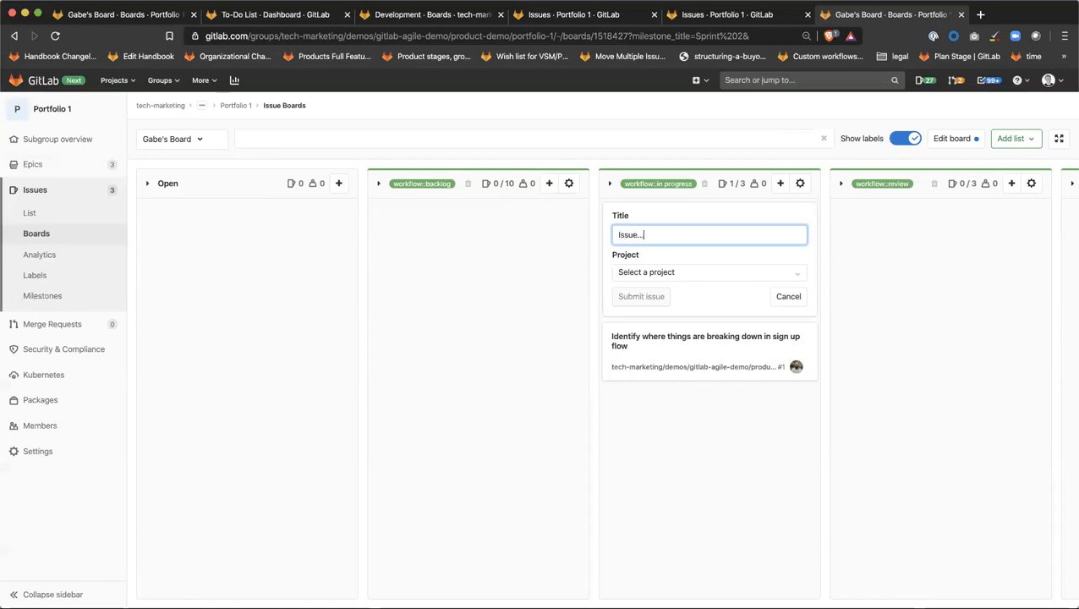
left_click(727, 273)
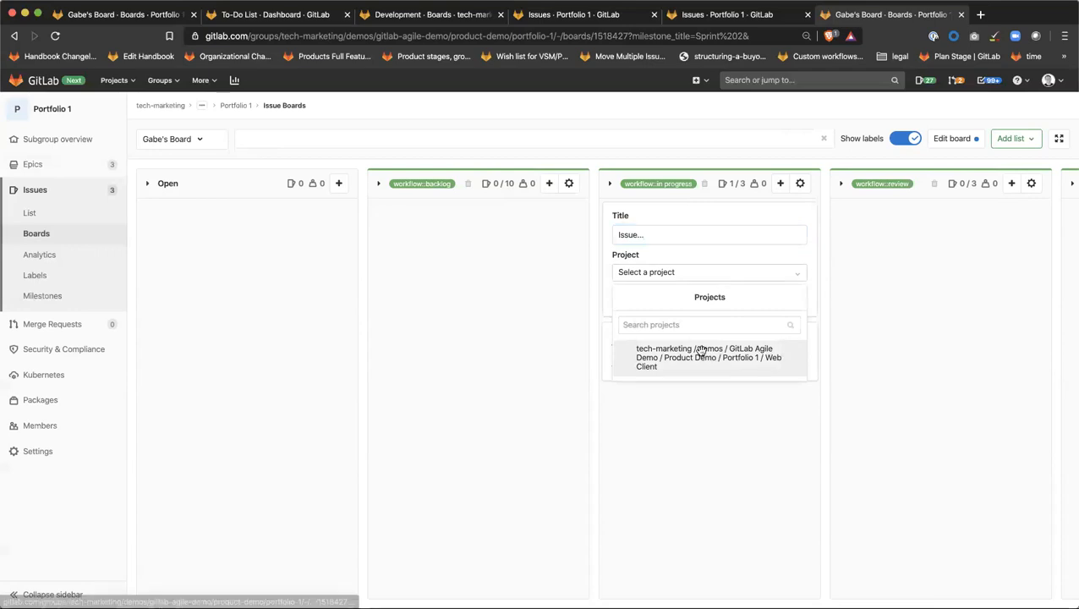
left_click(700, 355)
left_click(647, 295)
Step: Create a Web Client issue titled "Issue 3" in the workflow::in progress list
left_click(780, 184)
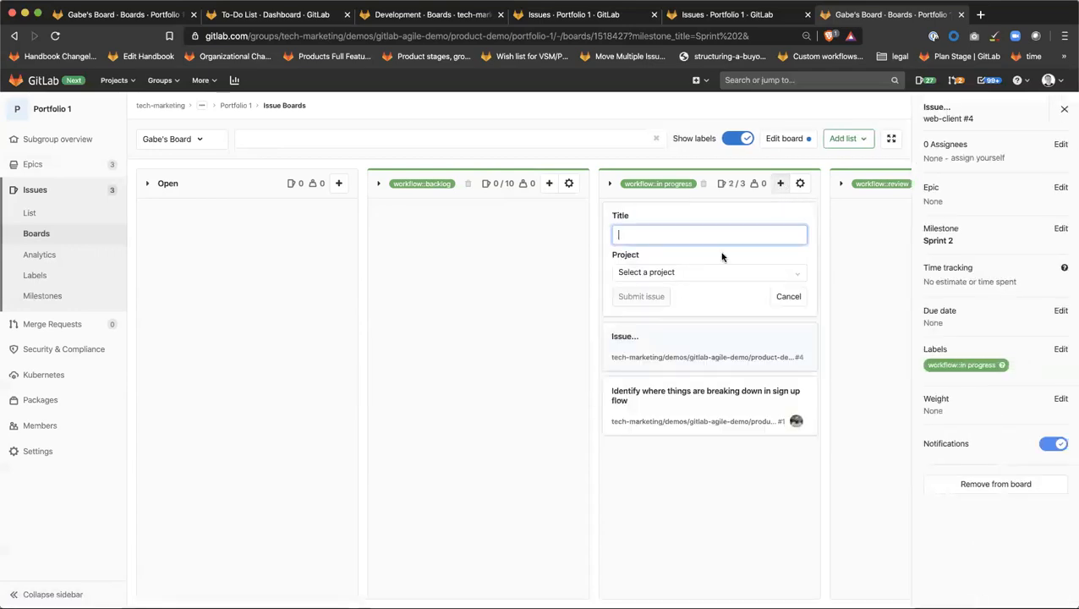
type("Issue 3")
left_click(681, 274)
left_click(696, 355)
left_click(638, 296)
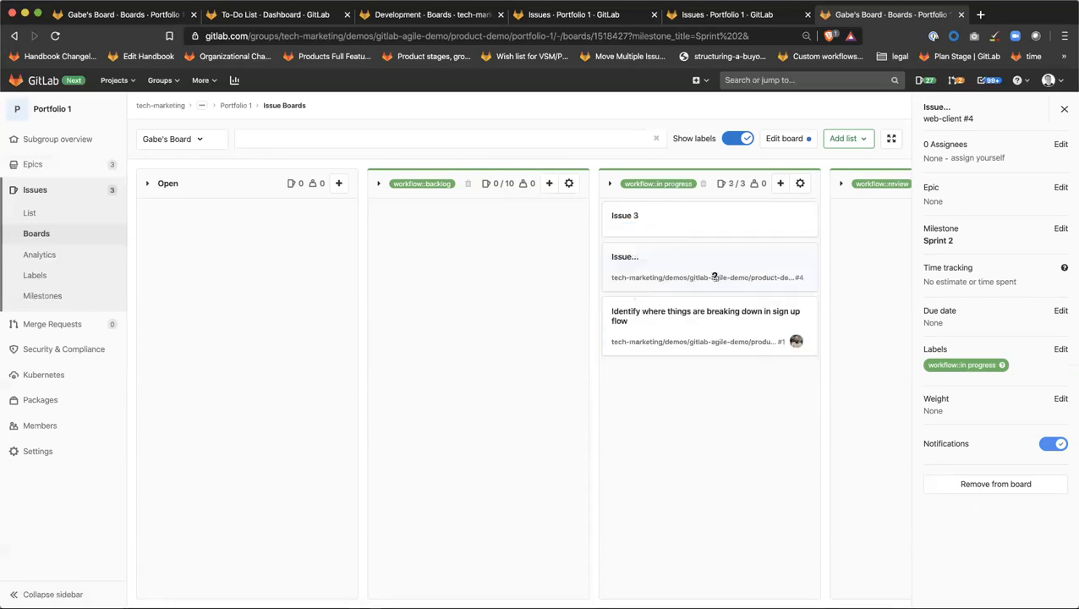
Step: Create a Web Client issue titled "issue 4" in the workflow::in progress list and close the issue details
left_click(780, 184)
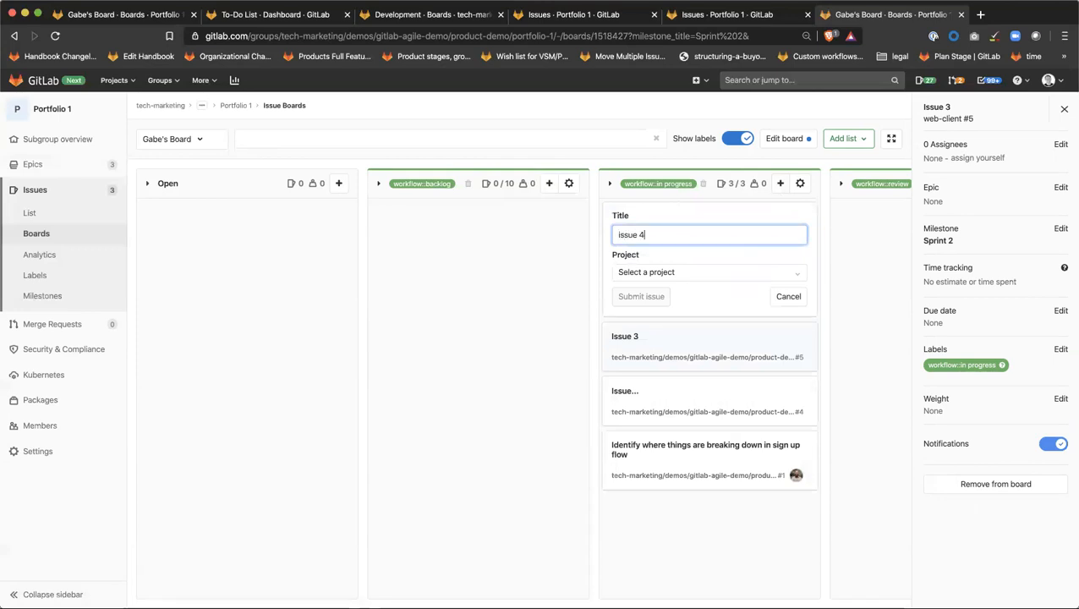
left_click(717, 272)
left_click(695, 355)
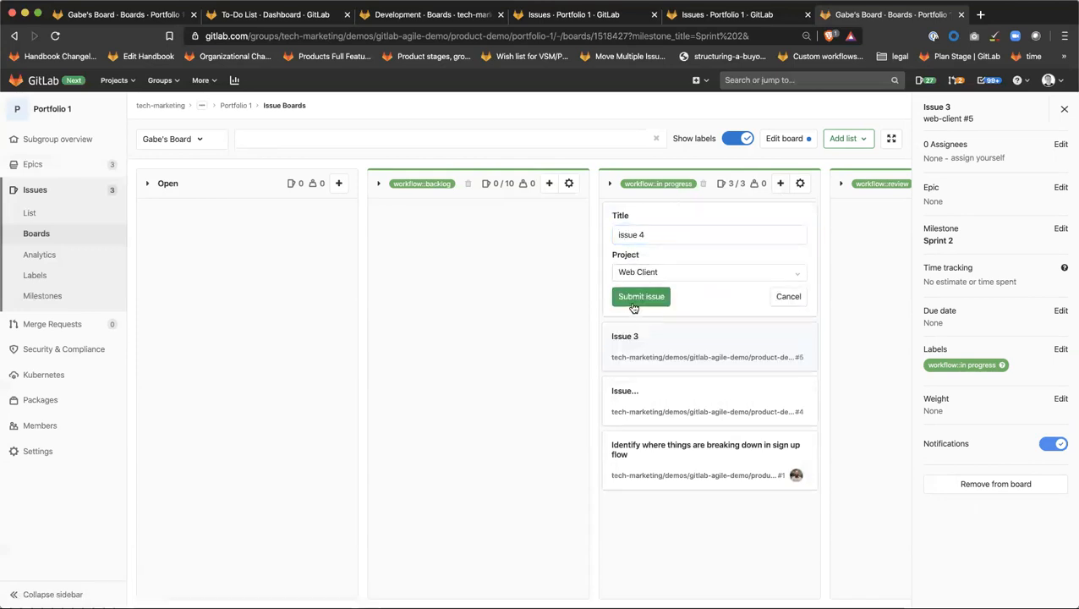
left_click(638, 297)
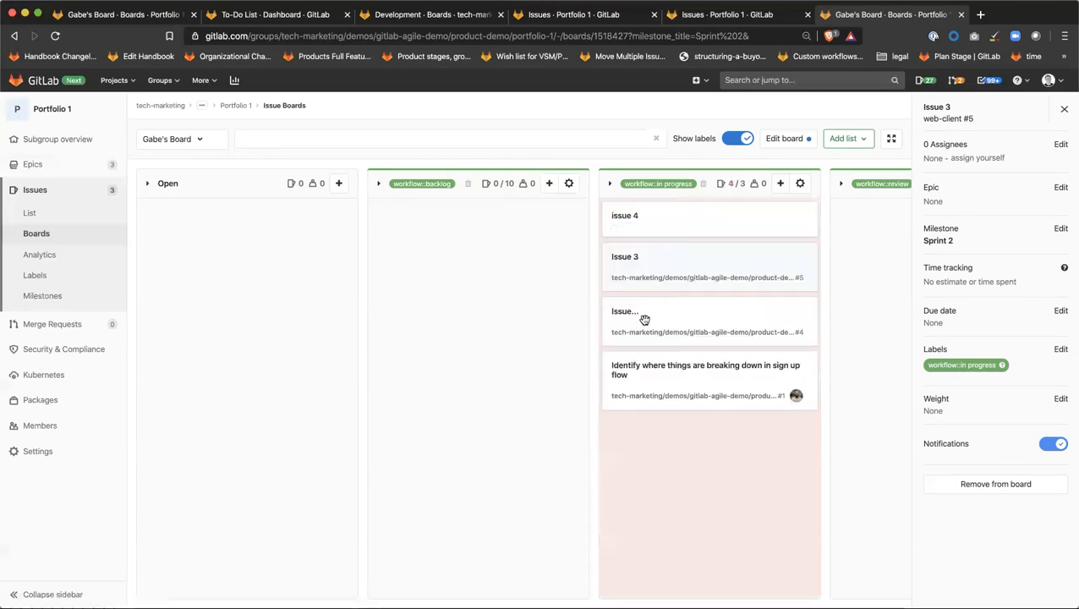
left_click(1064, 113)
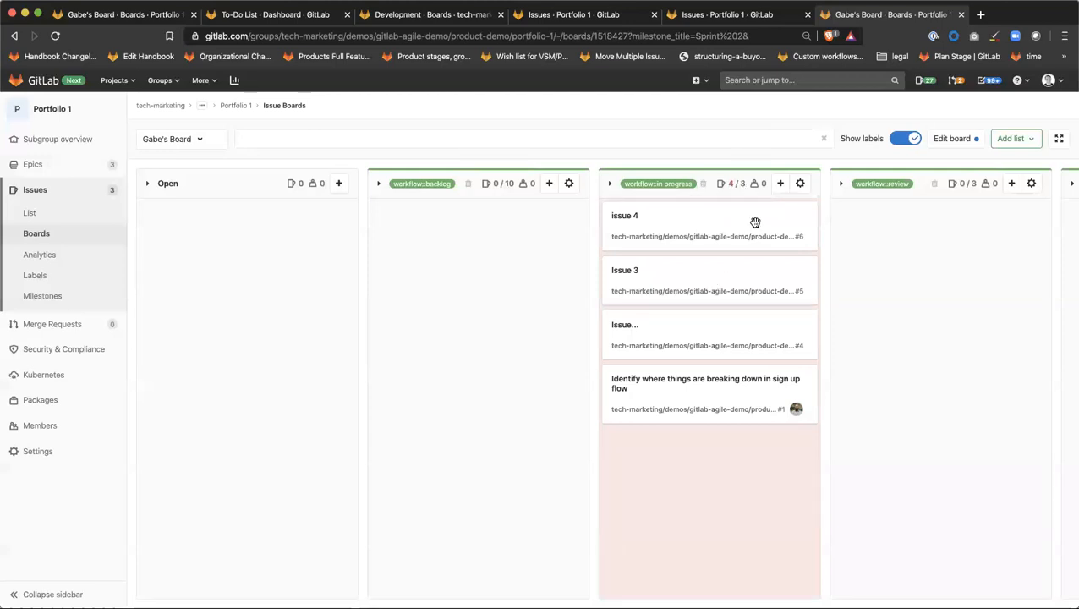
Step: Move the issue 4 card back and forth between workflow::in progress and workflow::backlog, leaving it in workflow::backlog
left_click_drag(753, 221, 537, 224)
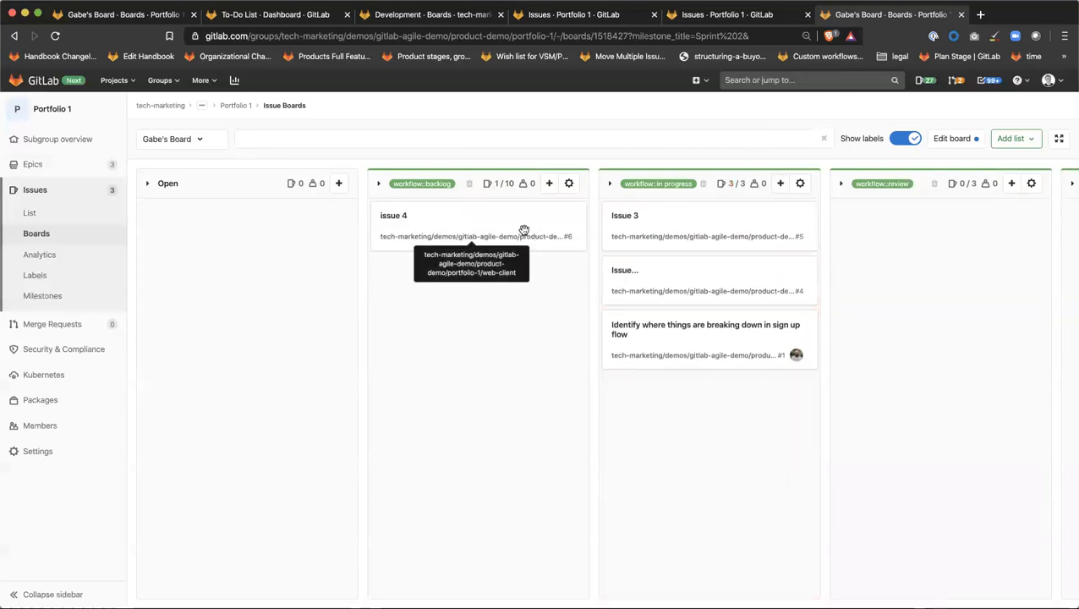
left_click_drag(506, 222, 549, 200)
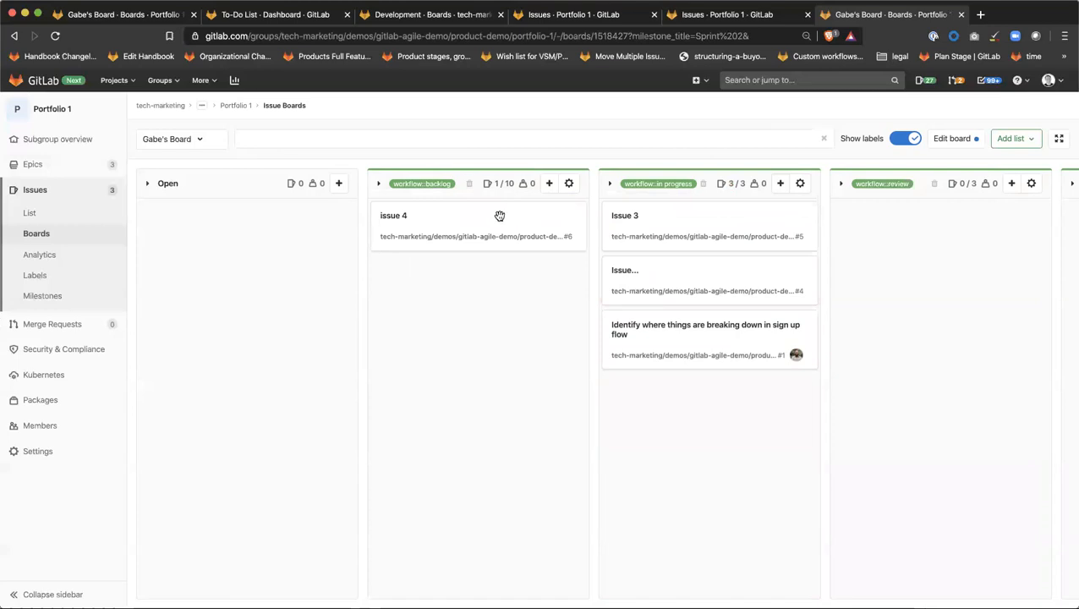
left_click_drag(499, 215, 715, 214)
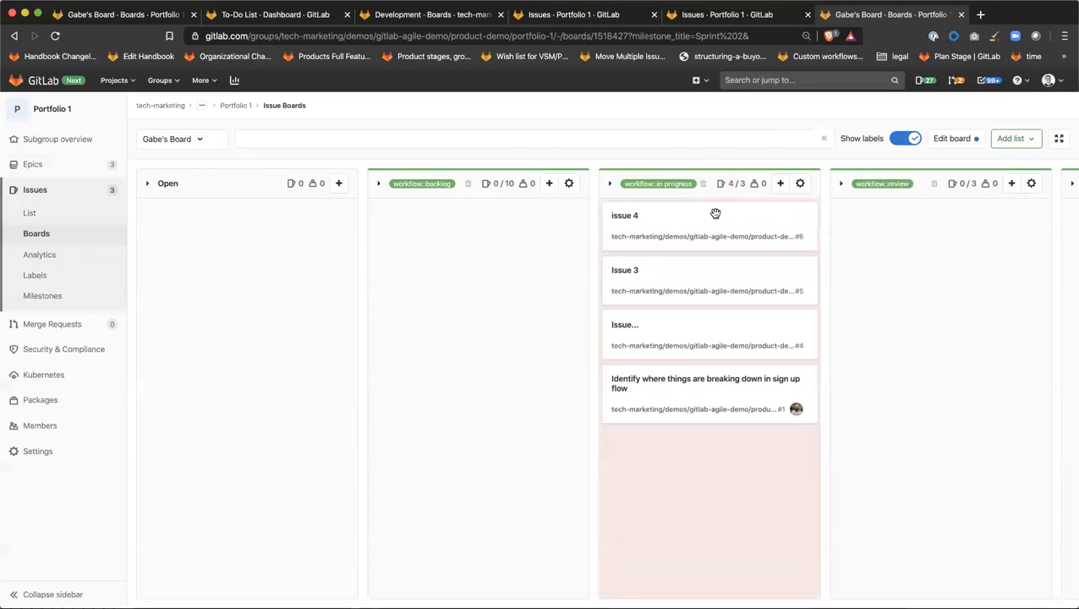
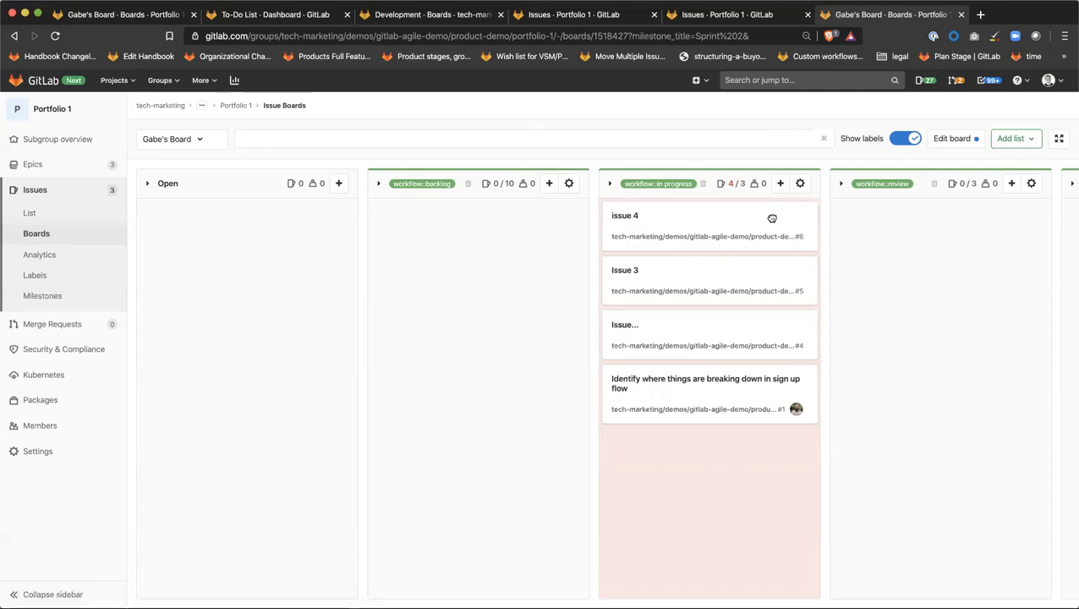
left_click_drag(771, 217, 571, 216)
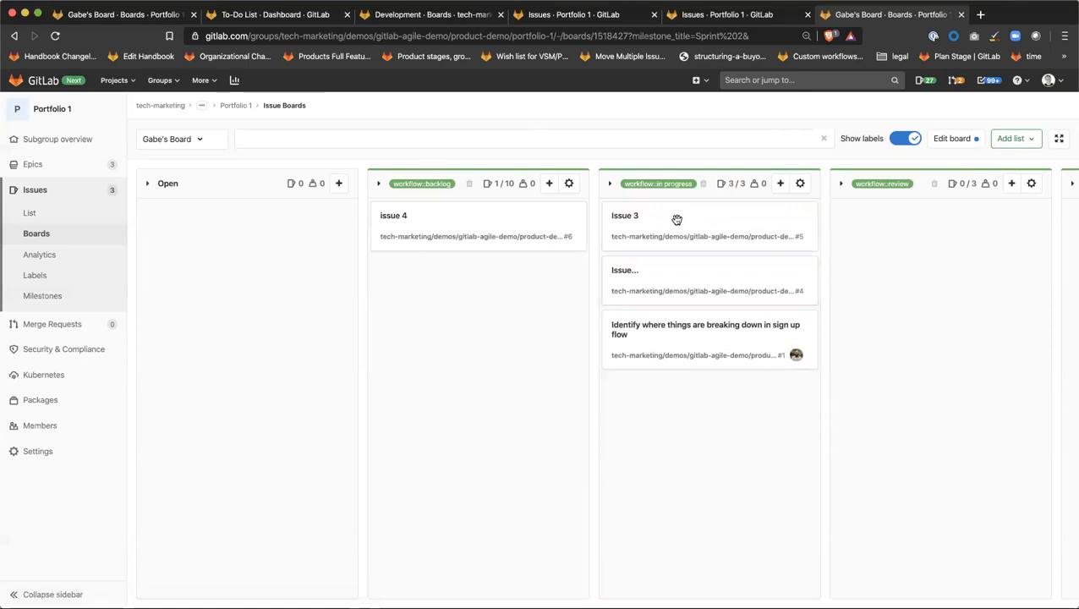
Step: Open issue 4 in a new browser tab and assign it the workflow::in progress label
right_click(389, 216)
left_click(447, 222)
left_click(930, 14)
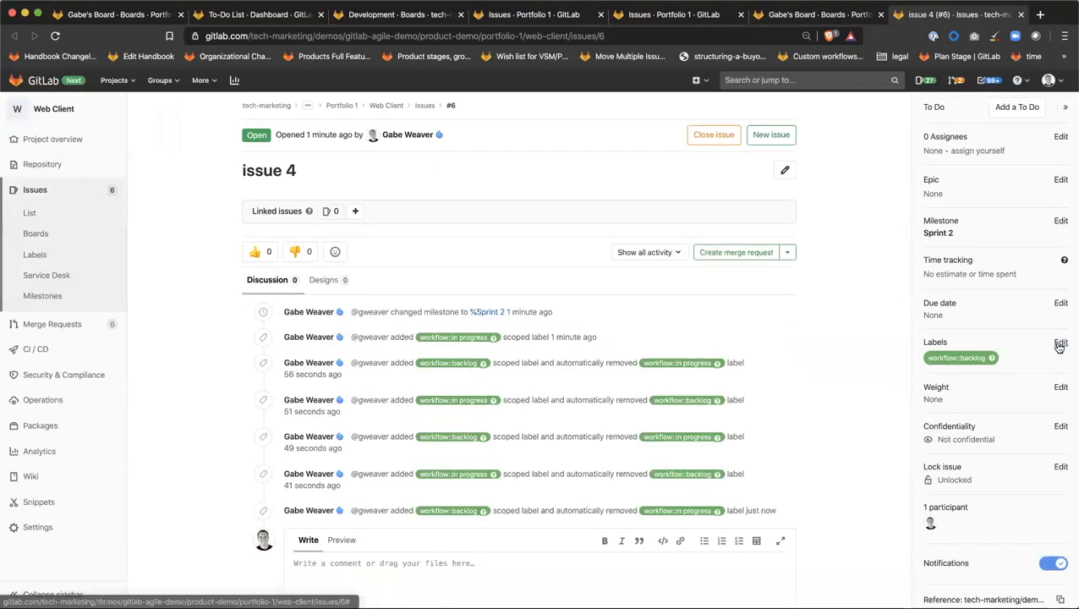
left_click(1059, 344)
type("workflow")
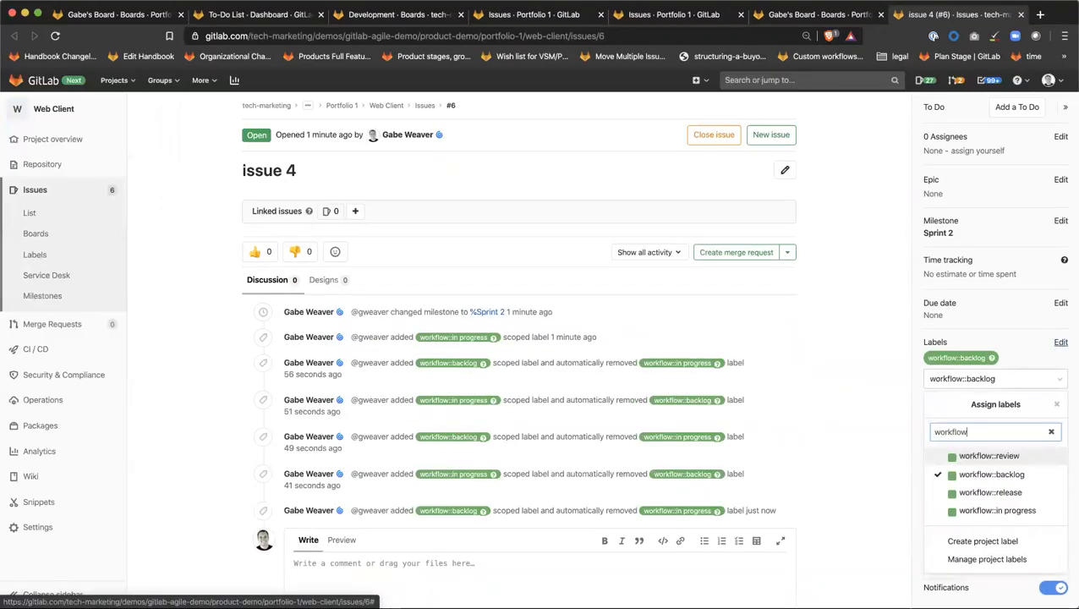
left_click(1017, 510)
left_click(872, 378)
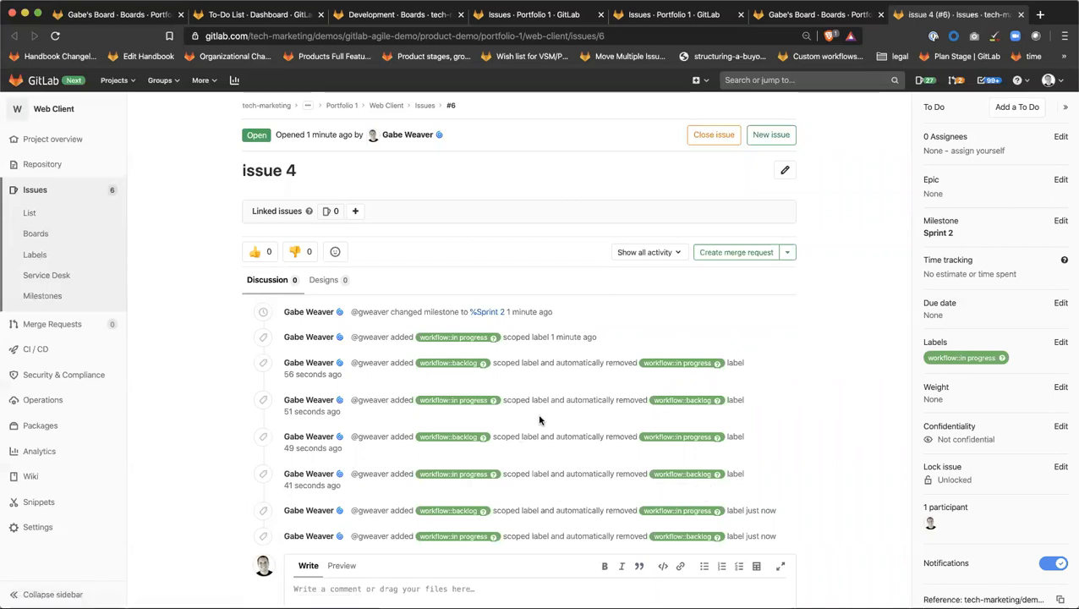
Step: Set issue 4's weight to 5 and review its activity history
scroll(539, 420, "down", 1)
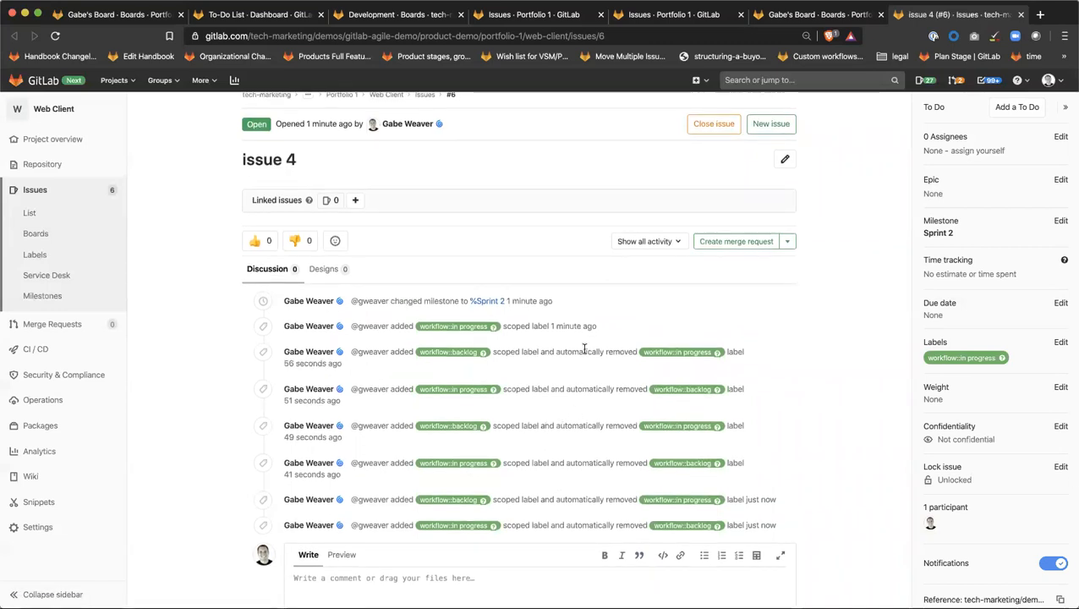
left_click(1060, 386)
type("5")
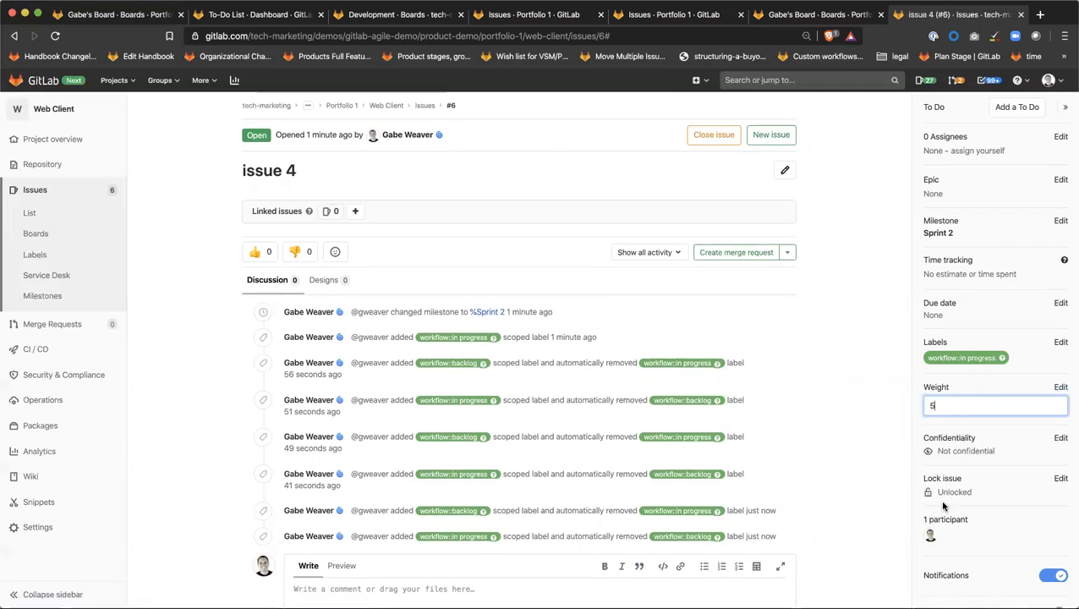
key("Return")
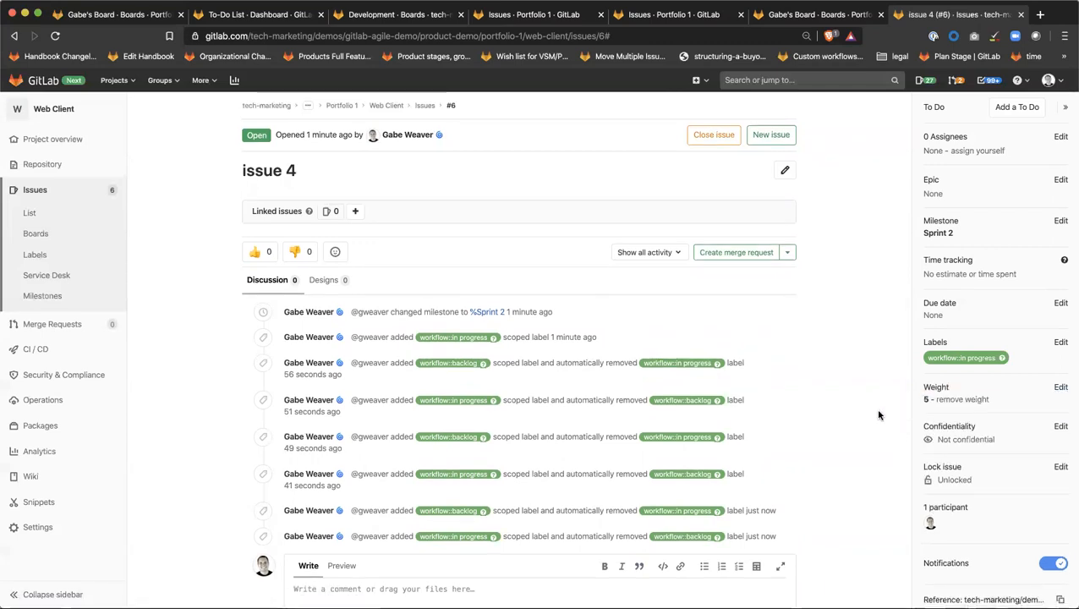
scroll(875, 414, "down", 3)
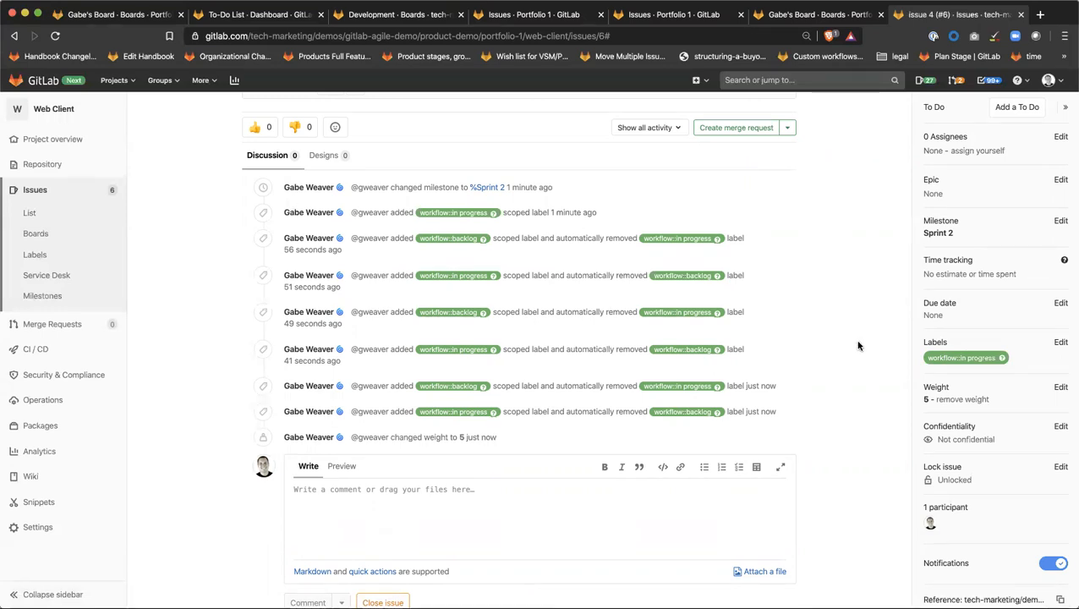
scroll(856, 344, "up", 3)
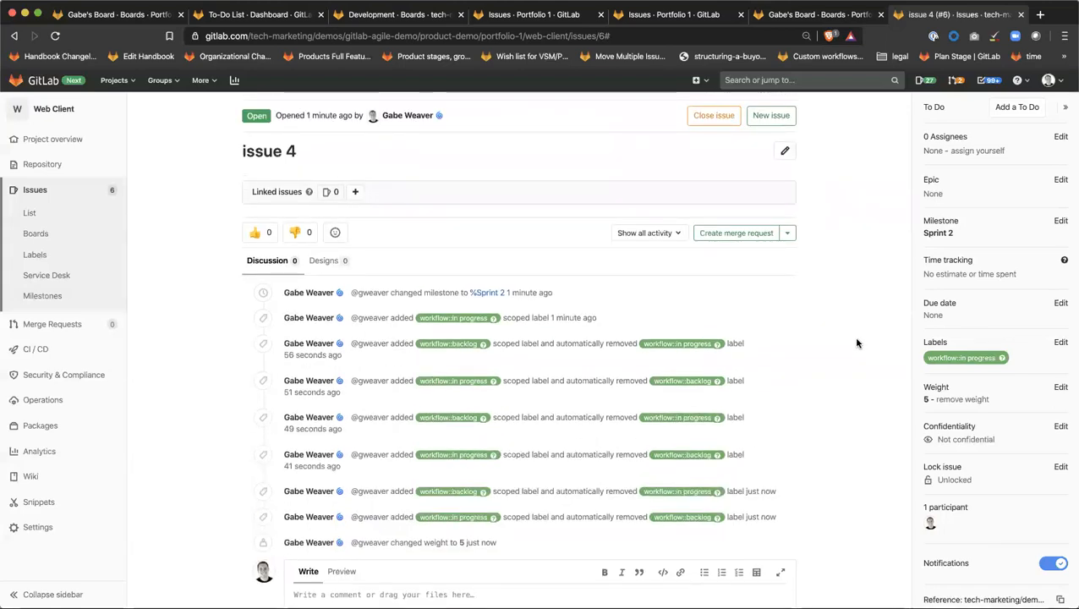
Step: Review issue 4's lock and confidentiality options, dismissing each prompt without applying it
scroll(856, 341, "down", 1)
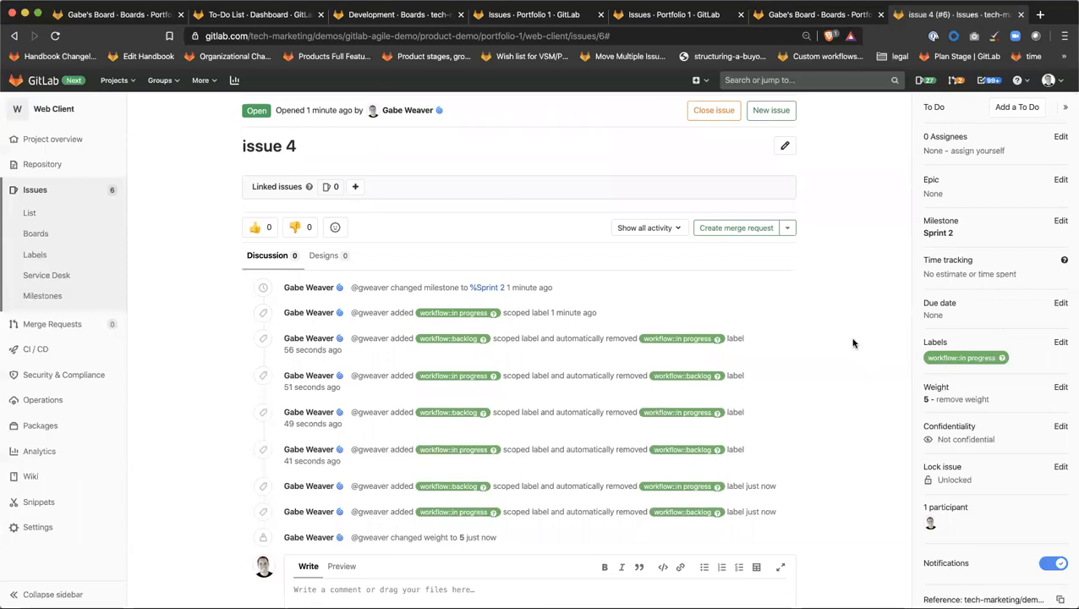
scroll(849, 389, "down", 1)
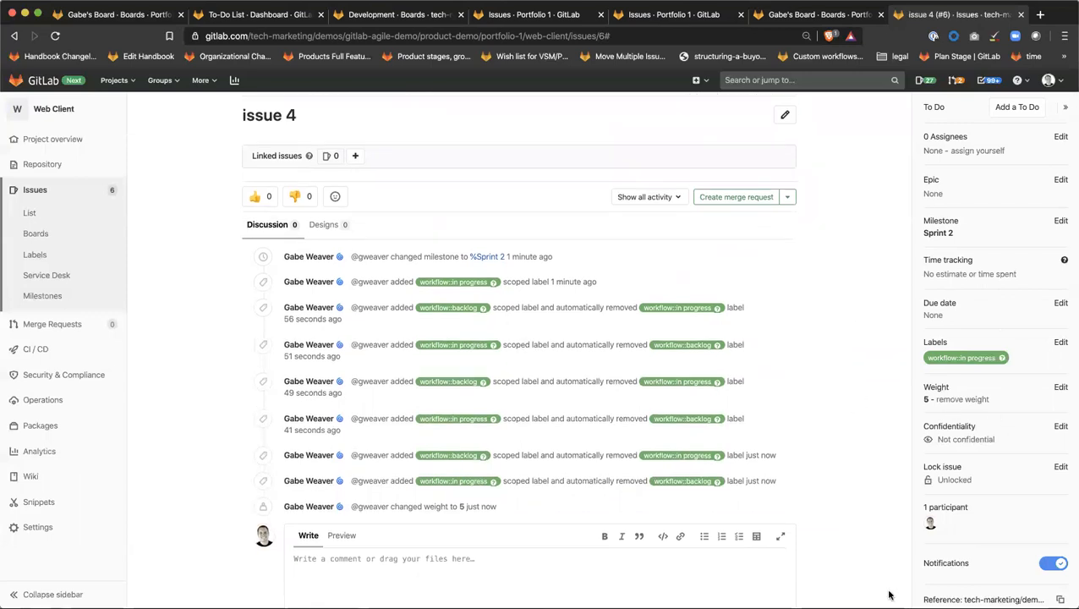
scroll(1002, 448, "down", 1)
scroll(1021, 513, "down", 1)
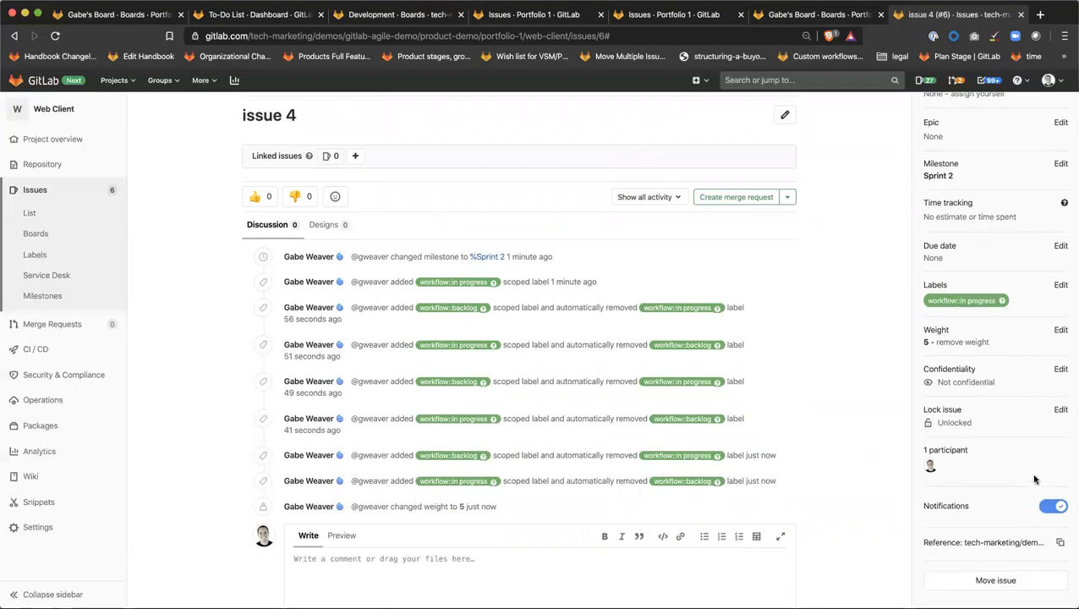
left_click(1061, 410)
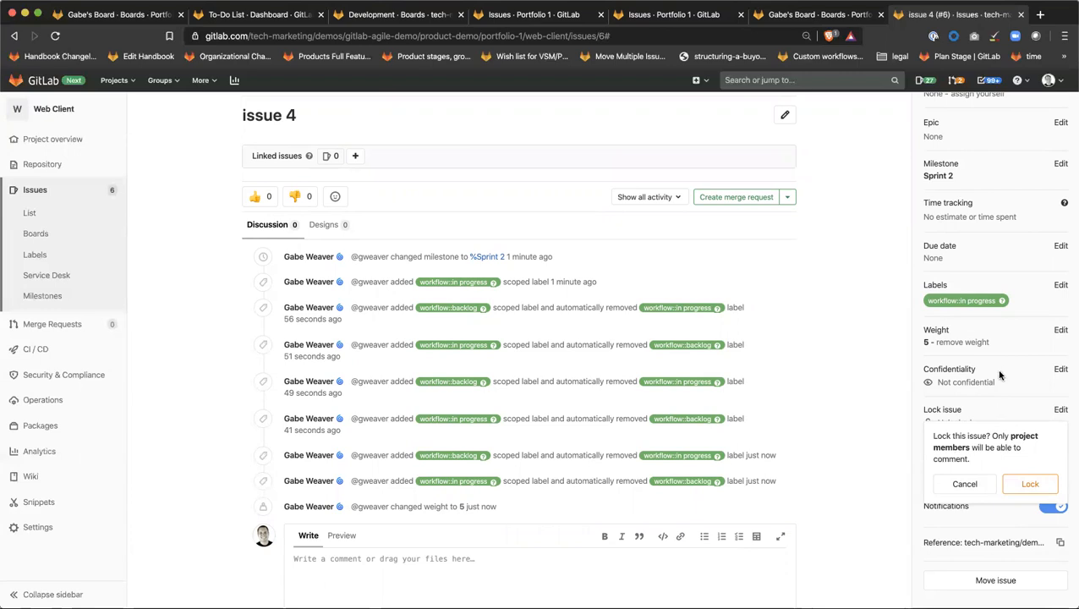
left_click(1060, 369)
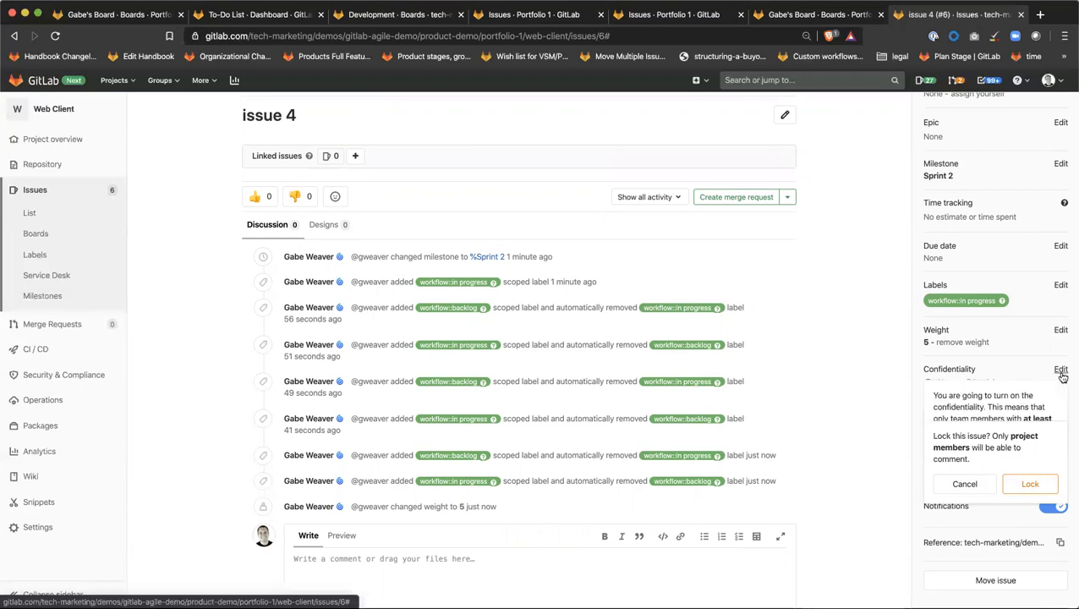
left_click(977, 467)
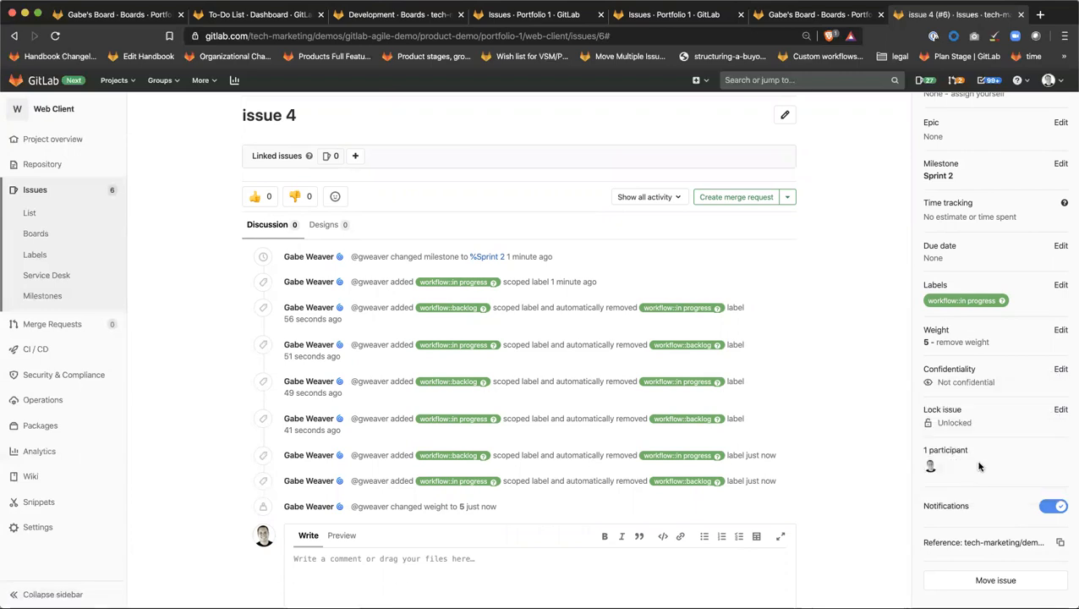
left_click(1064, 372)
left_click(1063, 331)
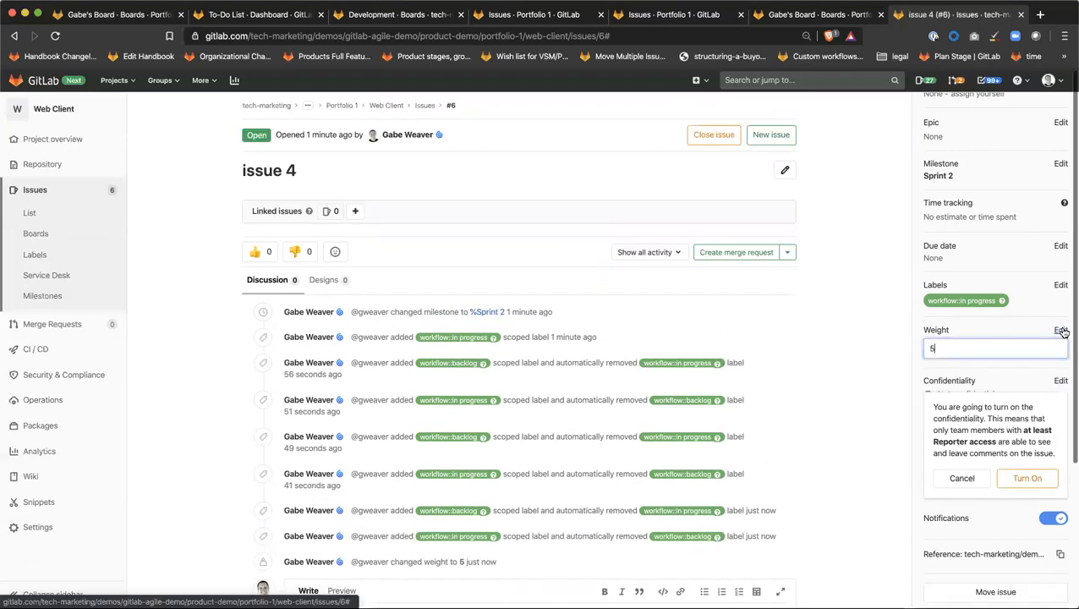
left_click(960, 480)
left_click(957, 467)
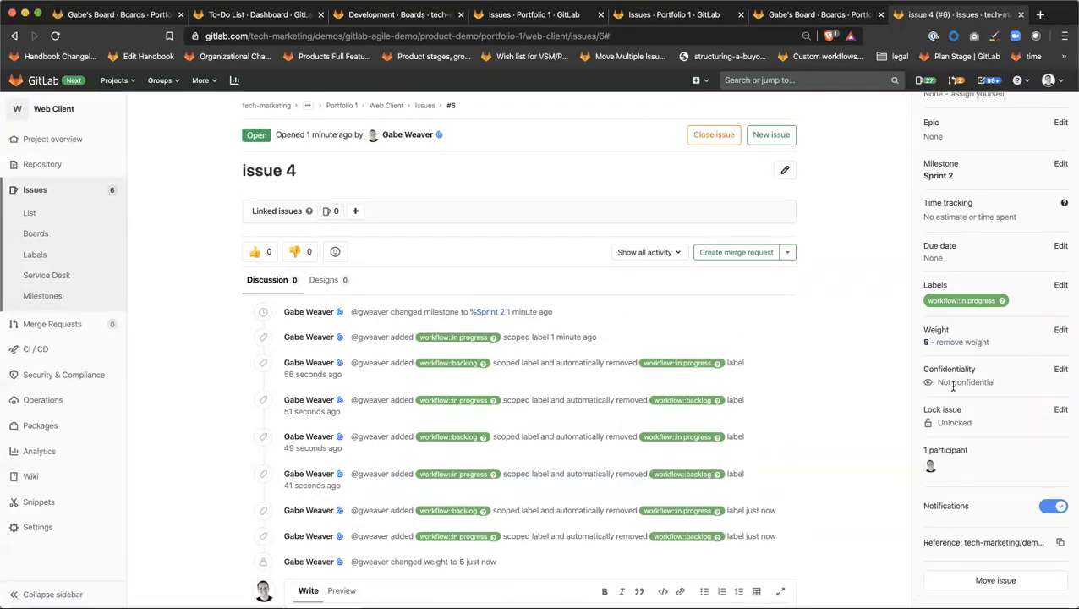
left_click(1060, 369)
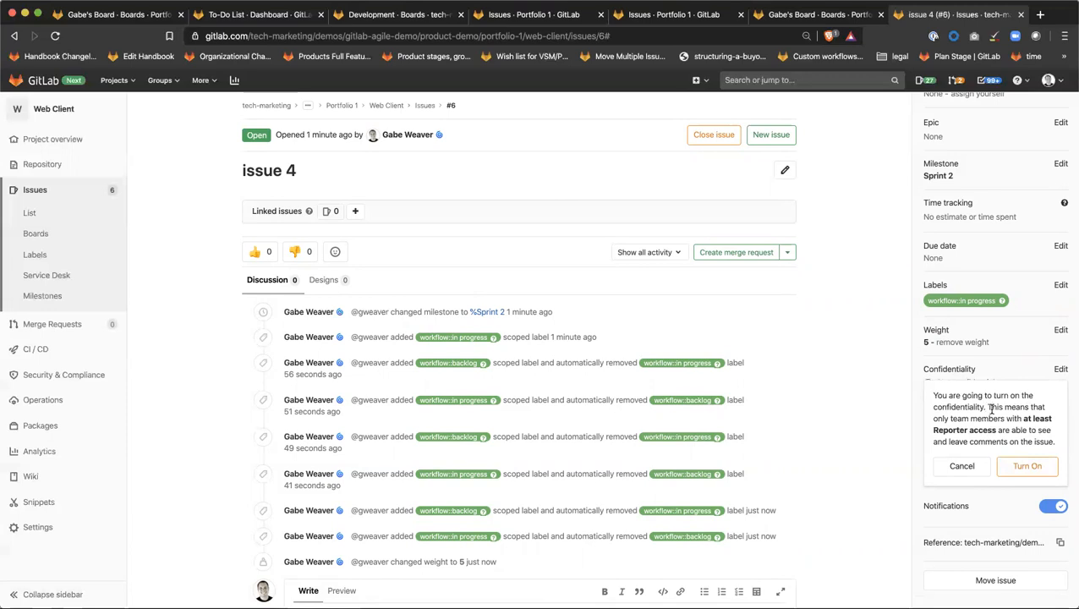
left_click(1061, 373)
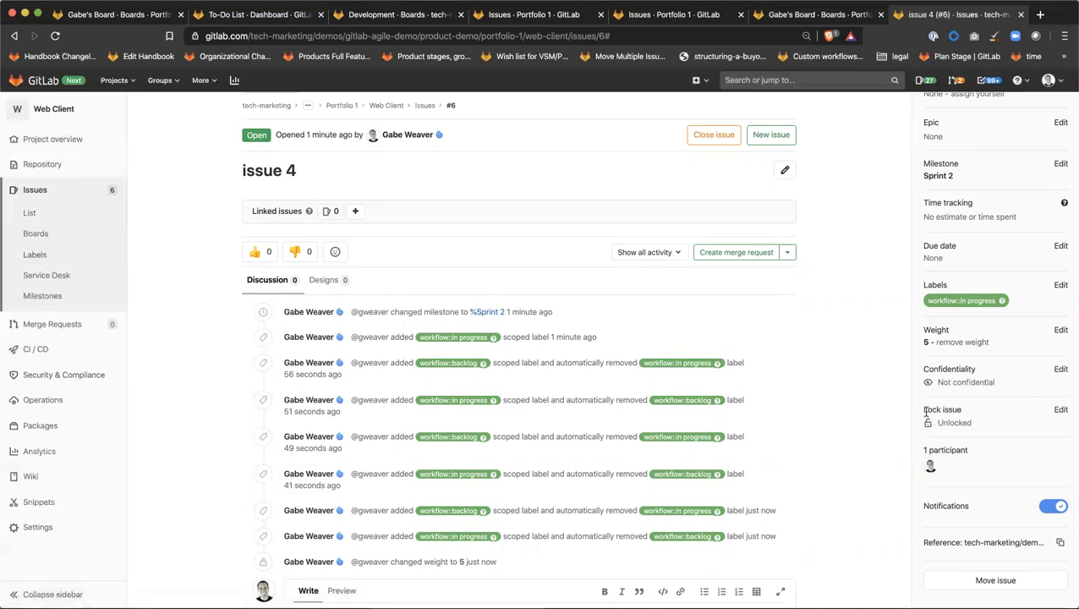
Step: Open the quick actions documentation linked below issue 4's comment box in a new browser tab and switch to it
left_click_drag(989, 216, 913, 216)
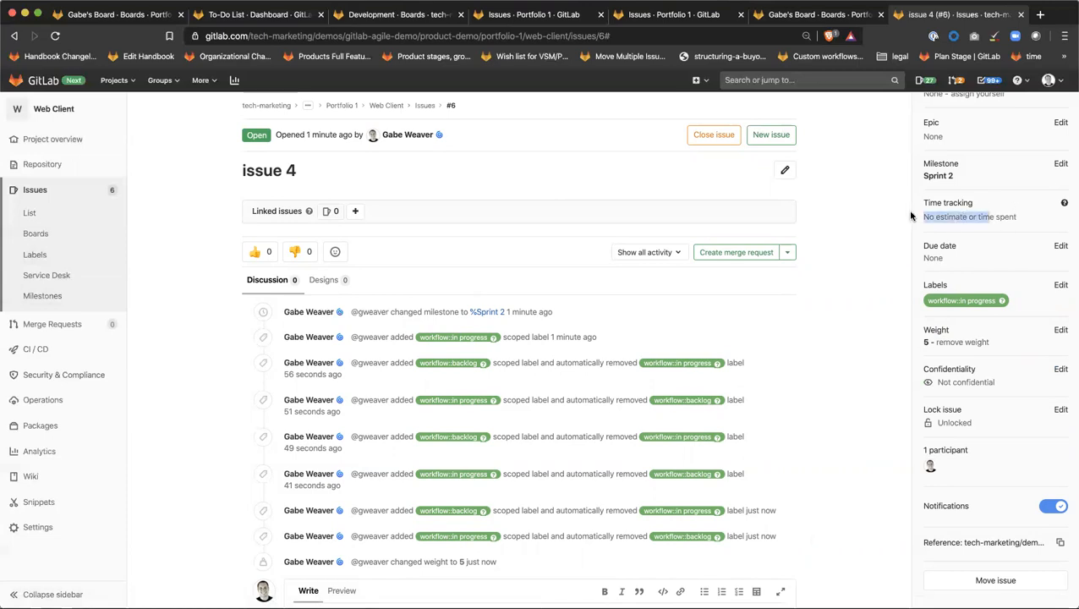
scroll(403, 437, "down", 3)
left_click(402, 438)
right_click(382, 500)
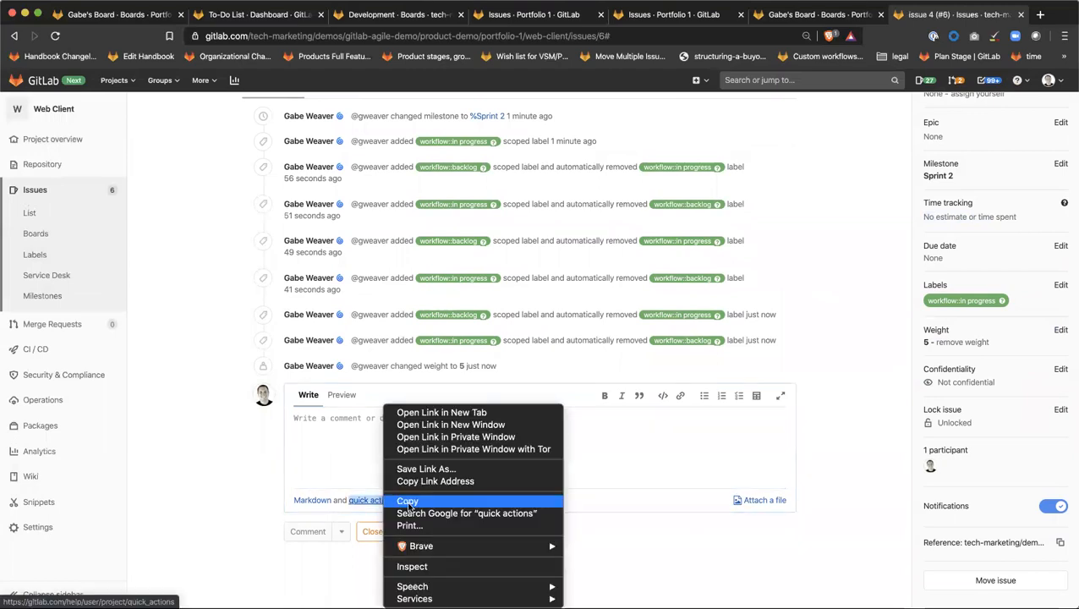
left_click(442, 412)
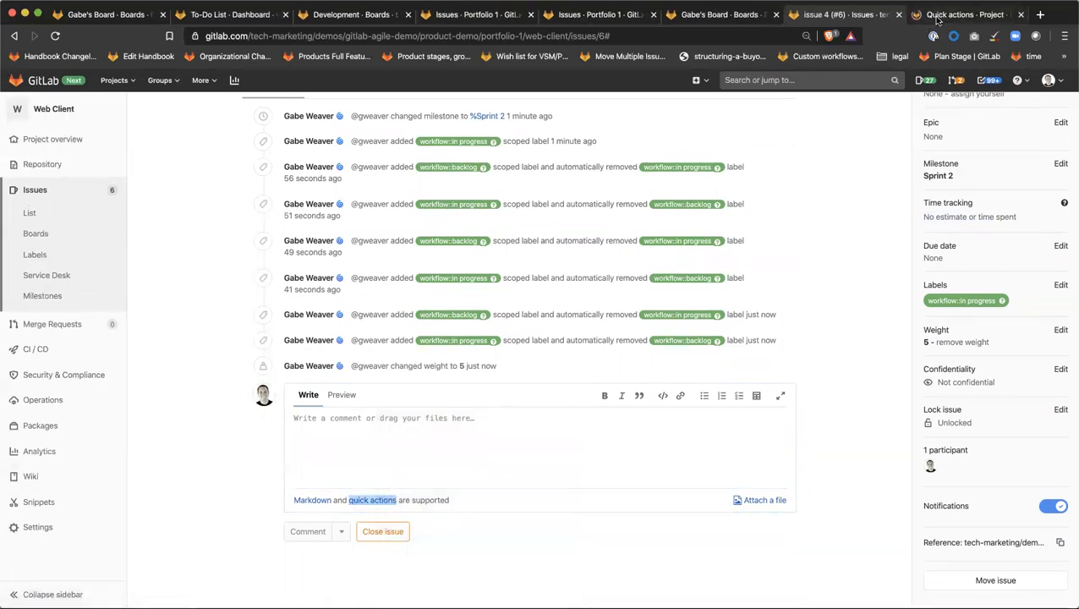
key("ctrl+Tab")
Step: Examine the table of quick action commands for issues, merge requests and epics, including /done and /subscribe
scroll(323, 318, "down", 3)
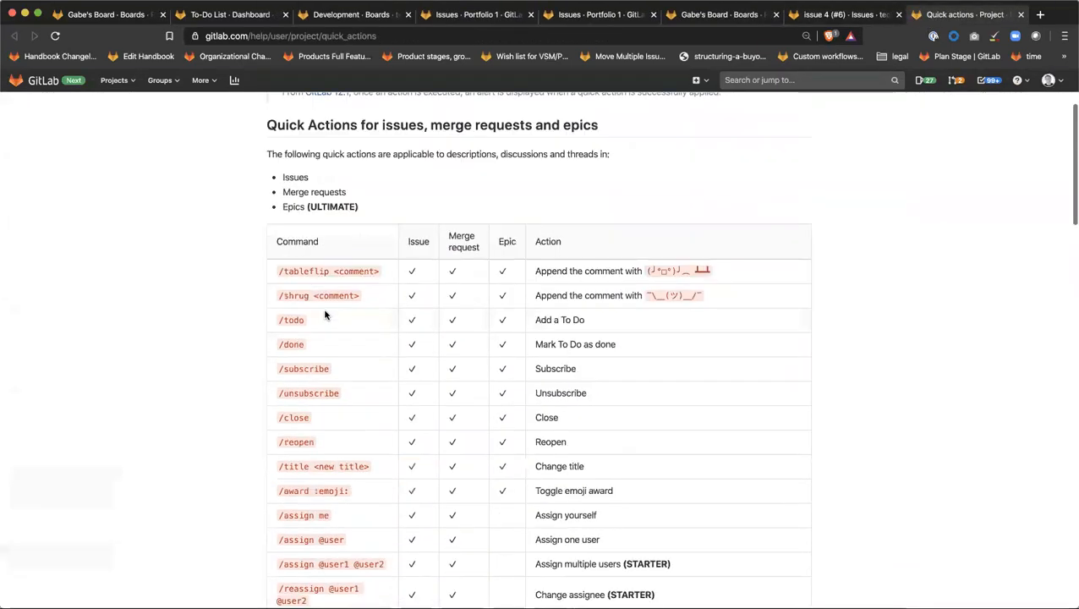
scroll(327, 313, "down", 1)
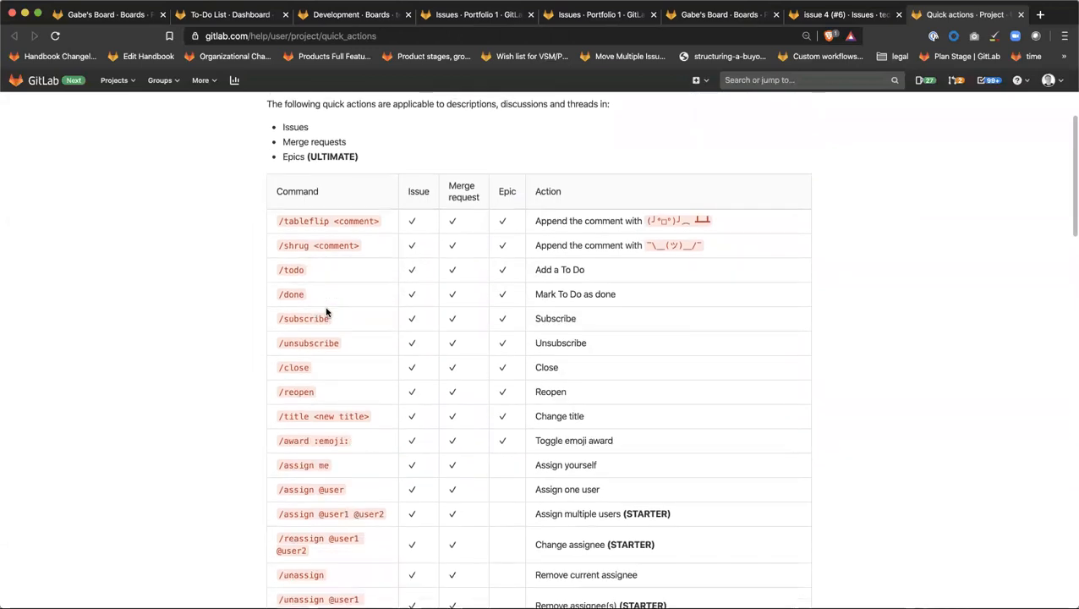
scroll(329, 306, "down", 1)
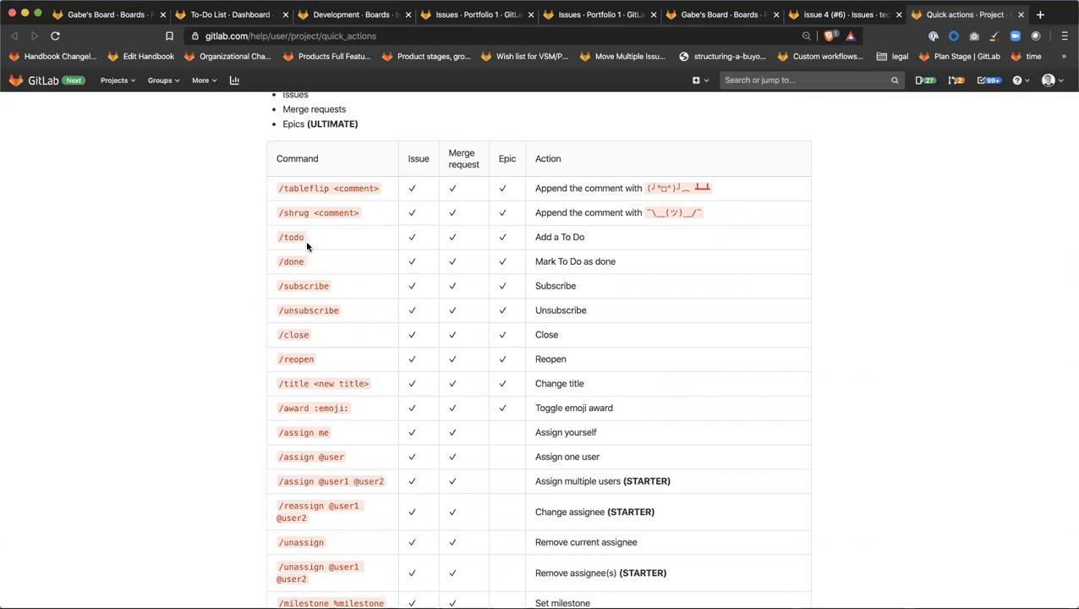
left_click_drag(293, 262, 263, 263)
scroll(363, 272, "down", 2)
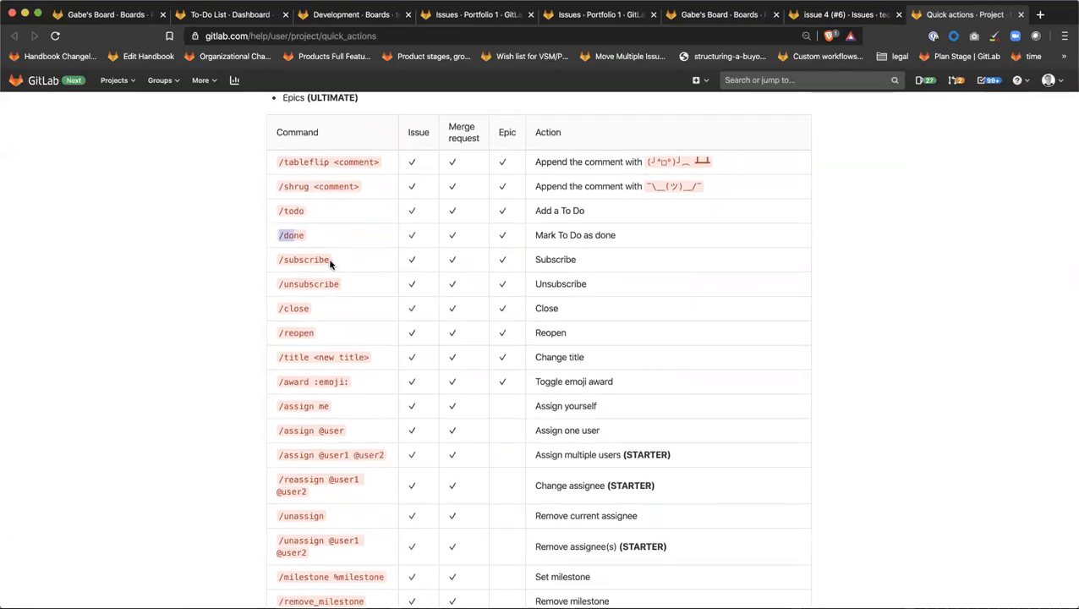
left_click_drag(320, 264, 272, 264)
scroll(295, 345, "down", 3)
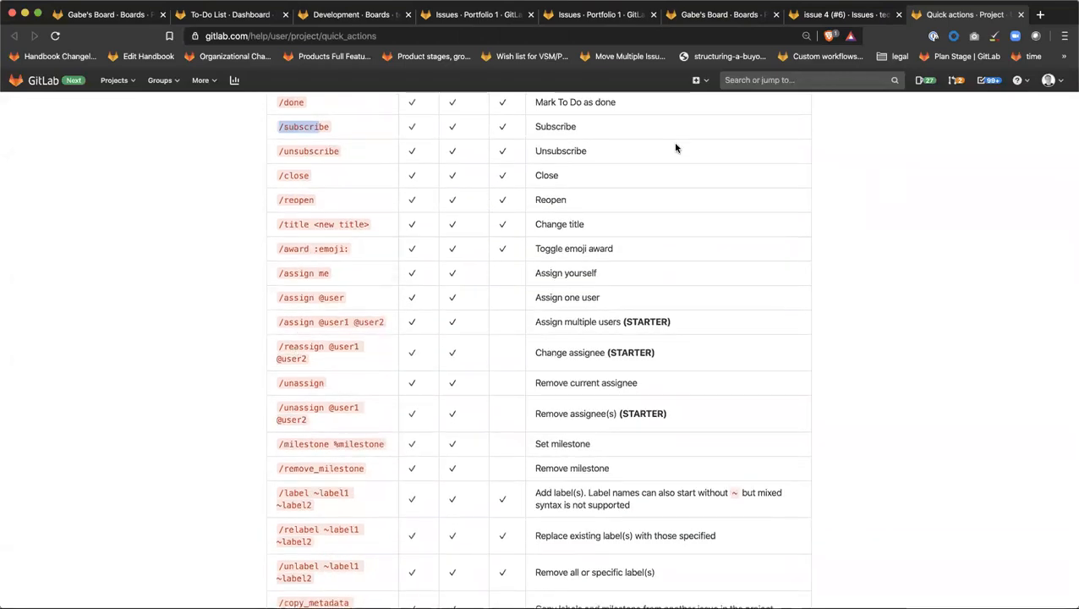
scroll(353, 490, "down", 13)
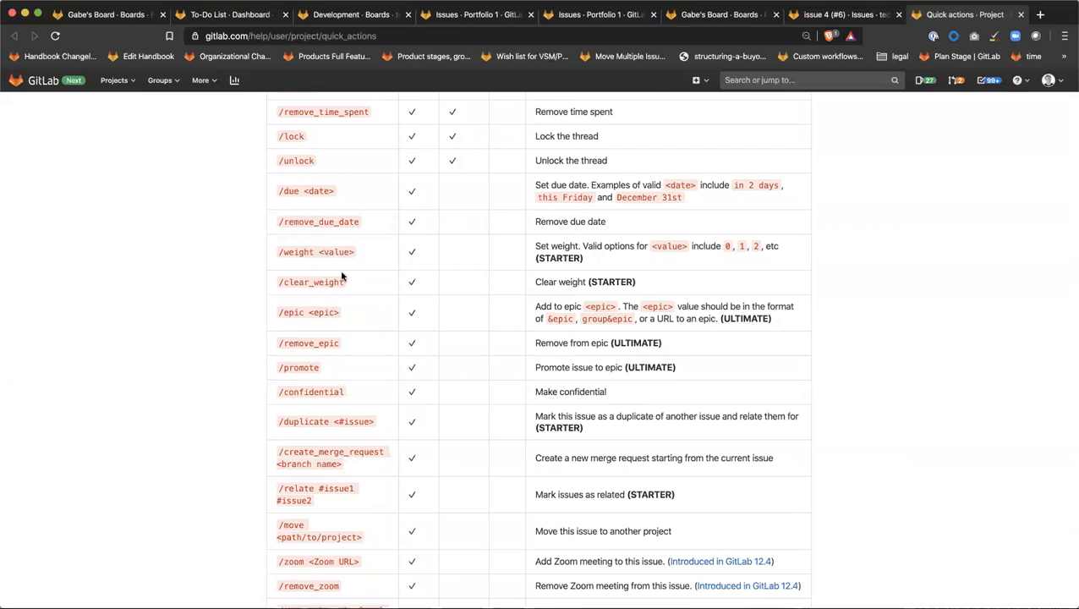
Step: Search the quick actions page for "estimate"
key("super+f")
type("estuna")
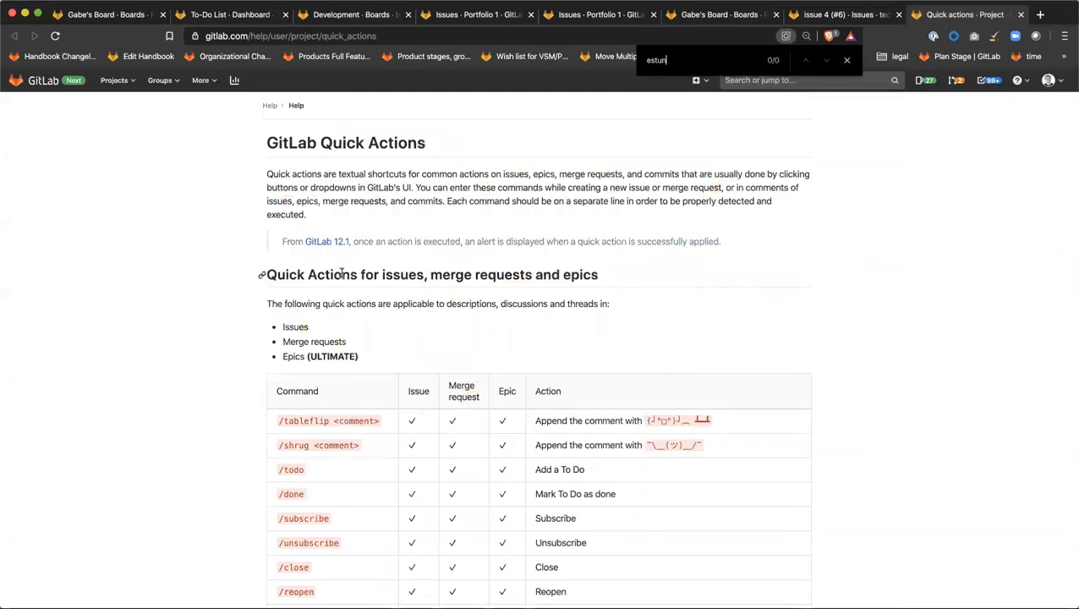
key("BackSpace")
key("BackSpace")
key("BackSpace")
type("imate")
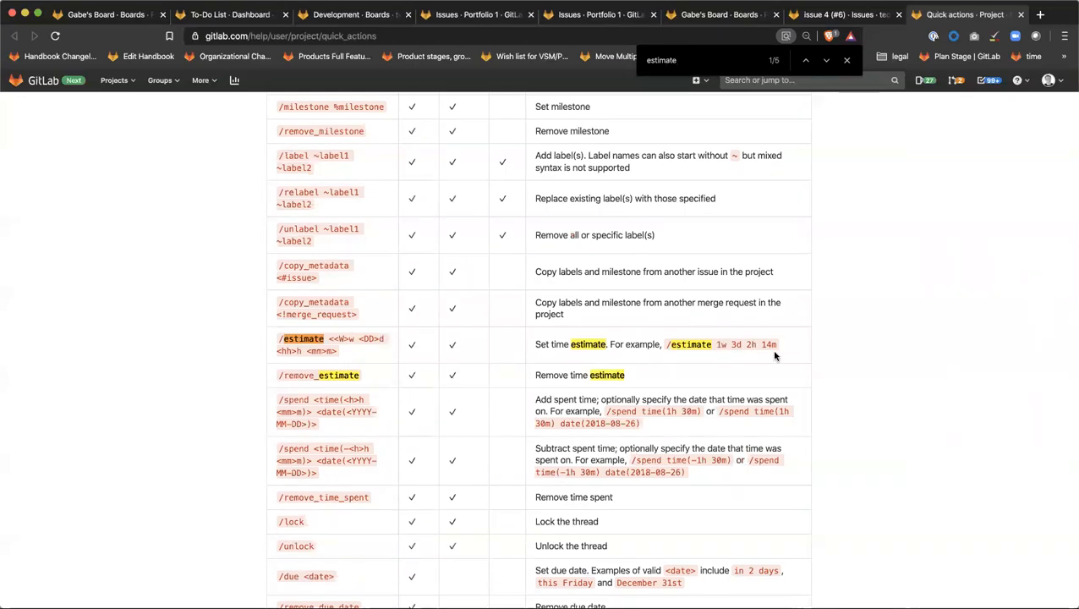
Step: Return to issue 4 and post the quick action /estimate 4d as a comment to set its time estimate
left_click(858, 17)
left_click(427, 443)
type("/estunt")
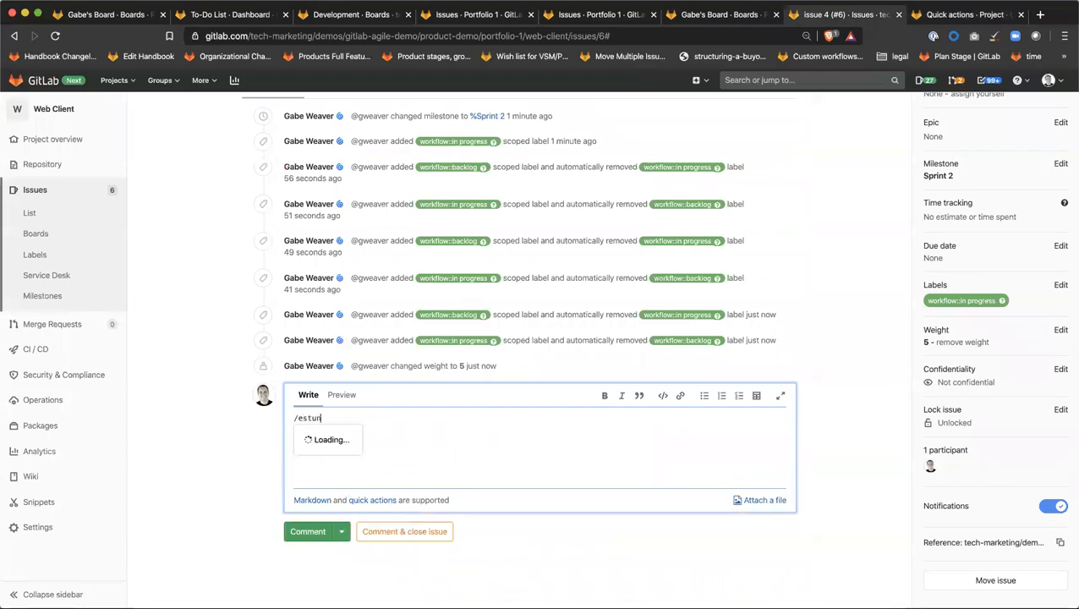
key("BackSpace")
key("BackSpace")
key("BackSpace")
type("umate")
key("BackSpace")
key("BackSpace")
key("BackSpace")
key("BackSpace")
key("BackSpace")
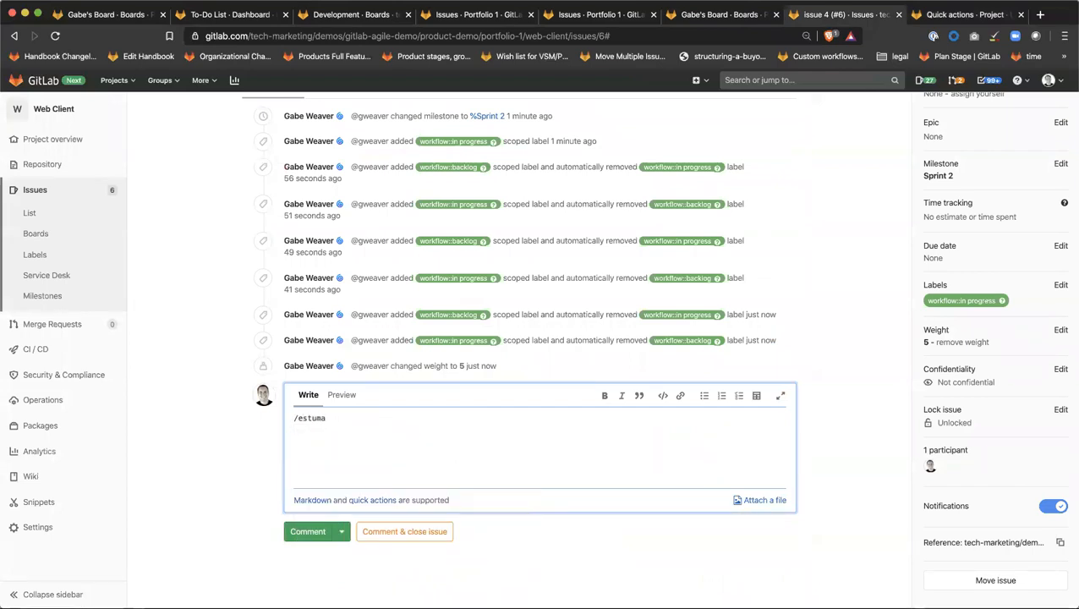
type("i")
key("Return")
type("4d")
left_click(302, 533)
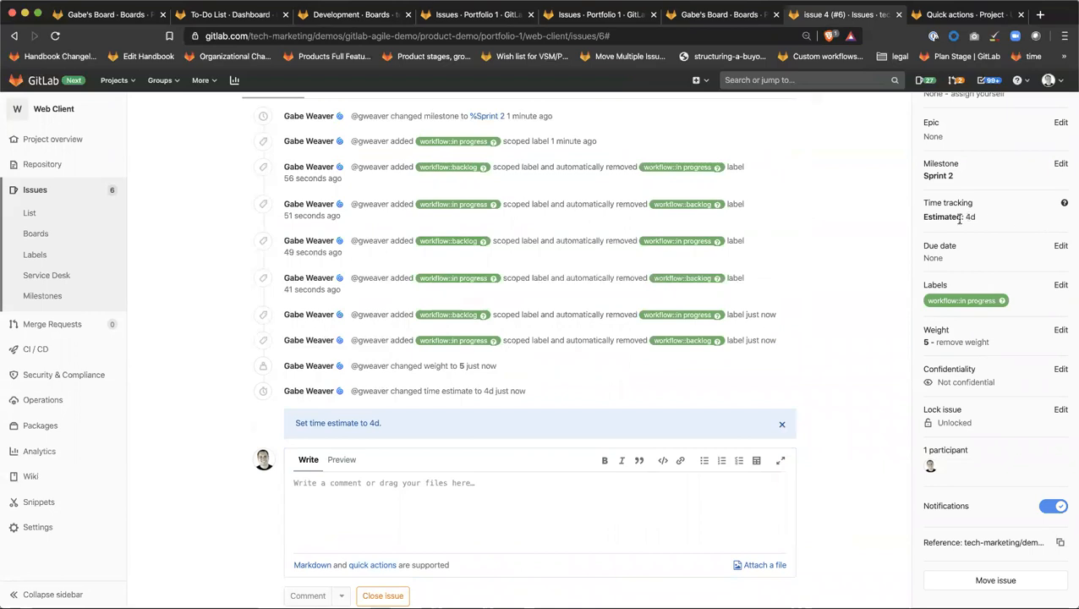
Step: Check the time-spent syntax in the quick actions documentation and post /spend 12h 23m as a comment on issue 4
left_click(513, 511)
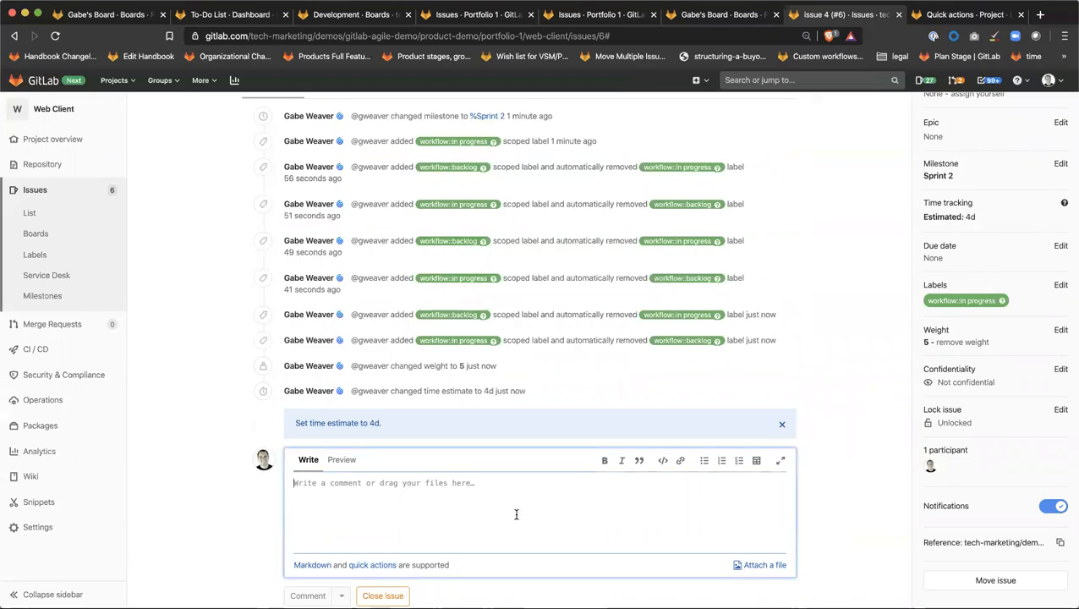
key("ctrl+Tab")
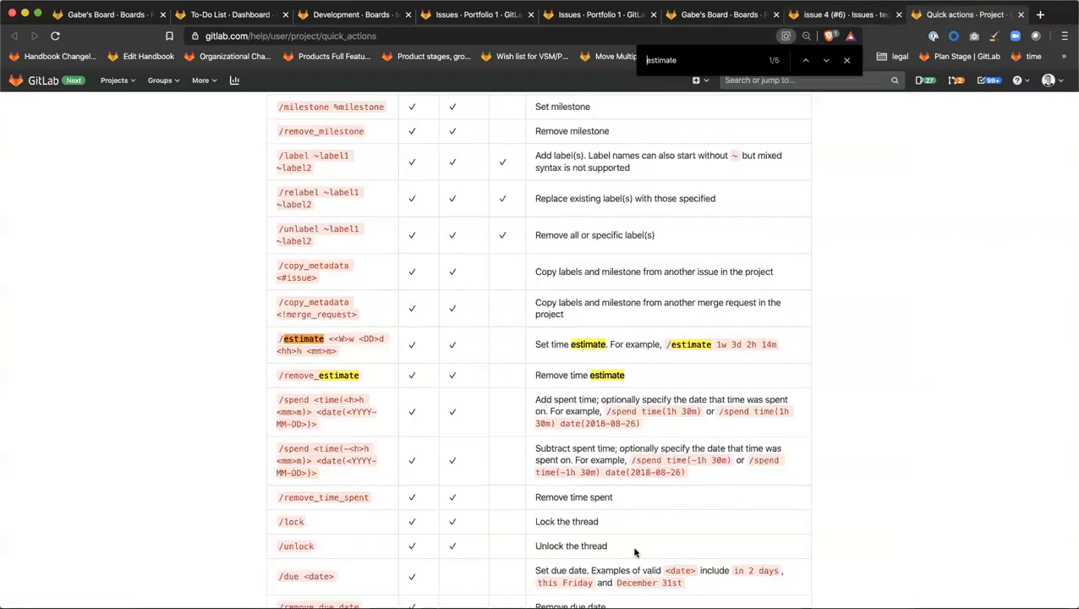
key("Escape")
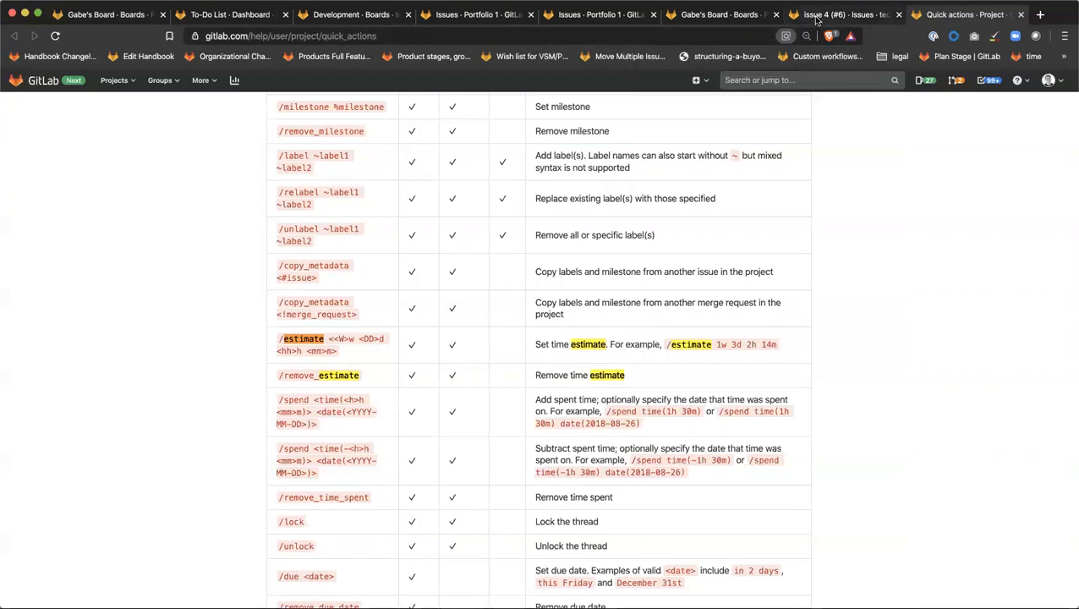
key("ctrl+shift+Tab")
type("/spend ")
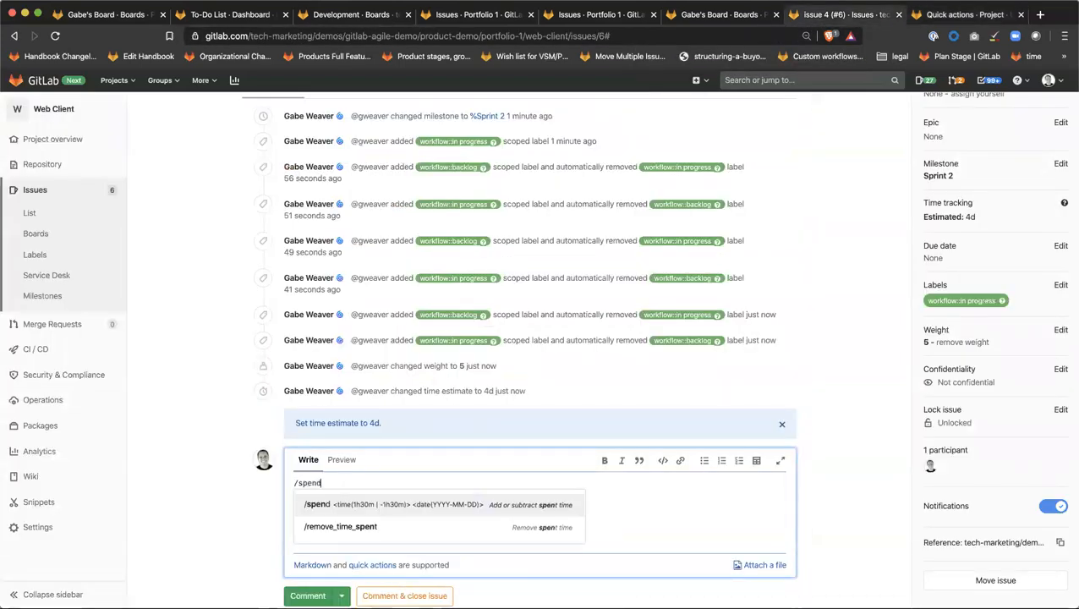
type("12h")
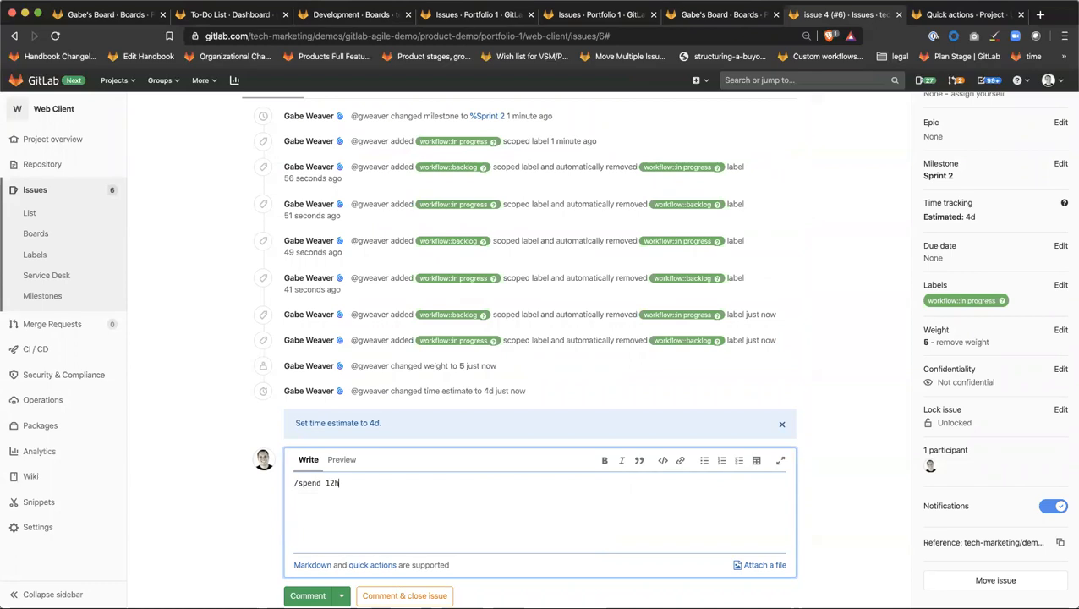
type(" 23m")
left_click(307, 595)
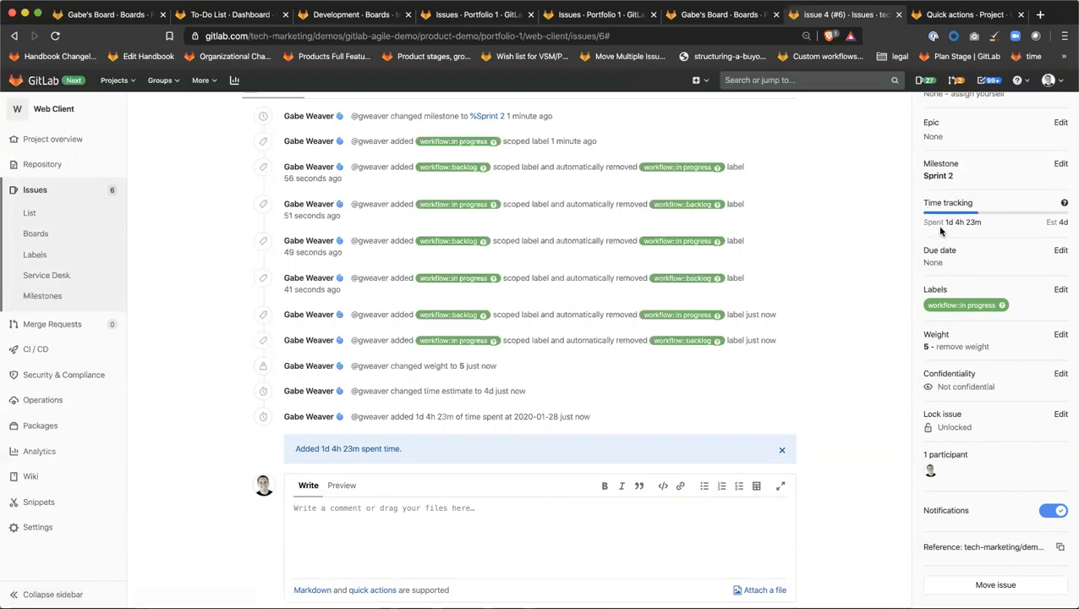
Step: Assign issue 4 to the epic "Increase Net New Signups" and return to its activity history
scroll(939, 227, "up", 2)
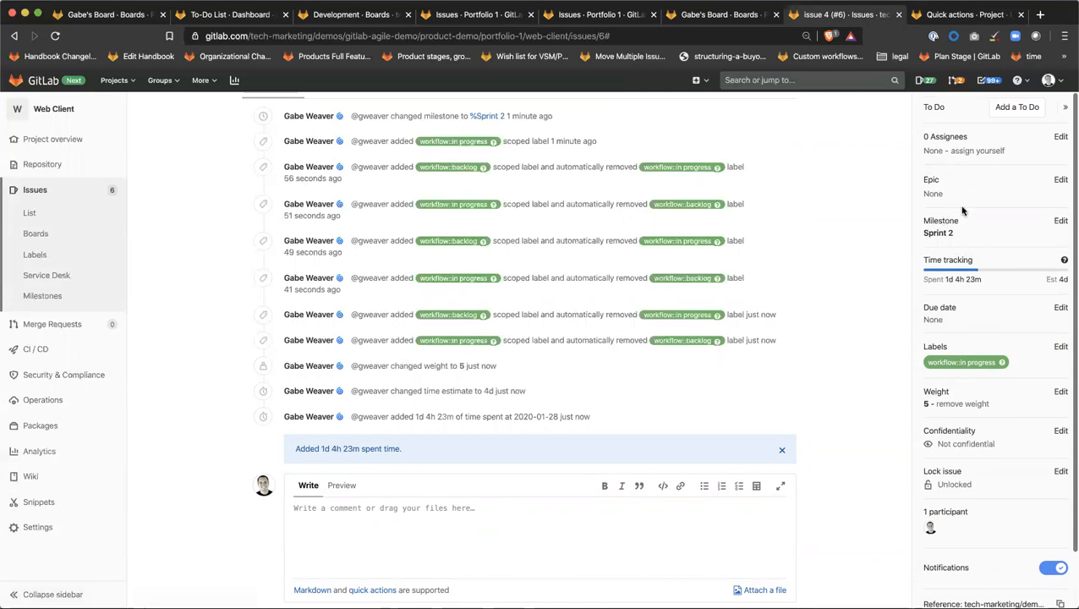
left_click(1060, 179)
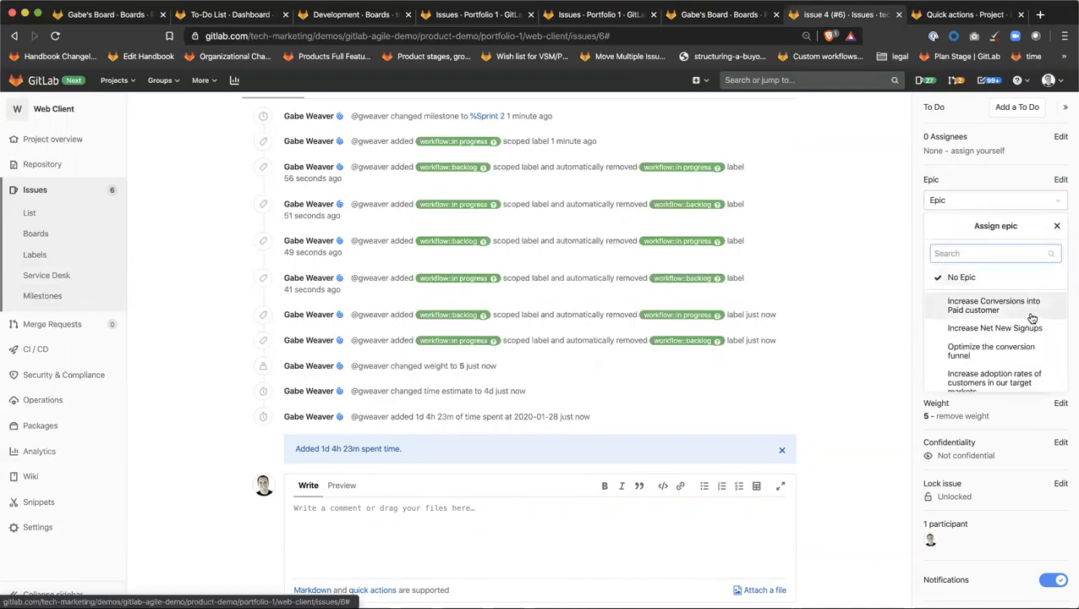
scroll(1030, 318, "down", 1)
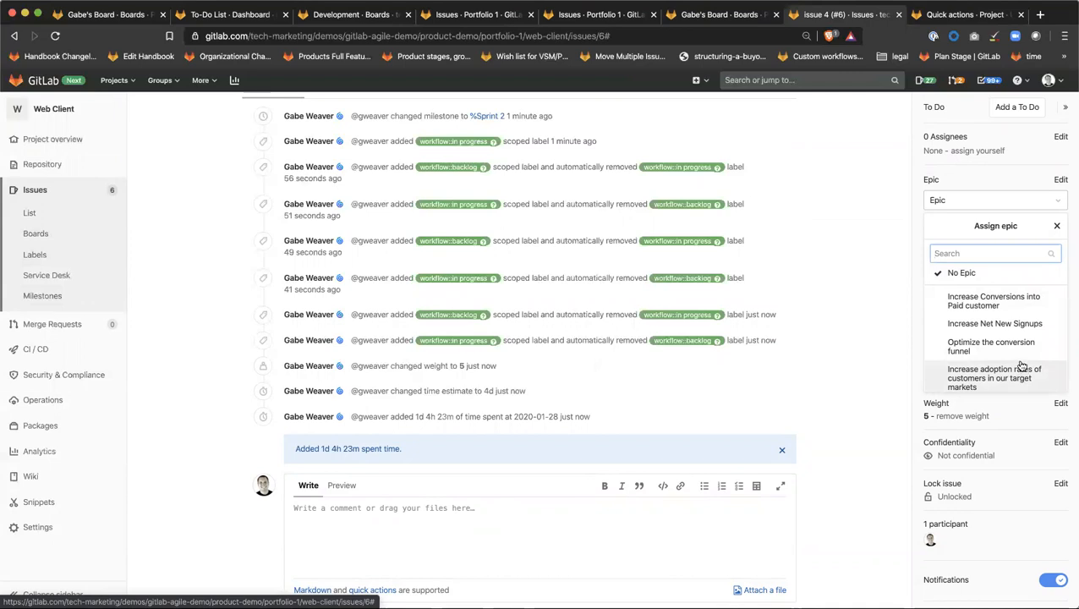
left_click(1022, 324)
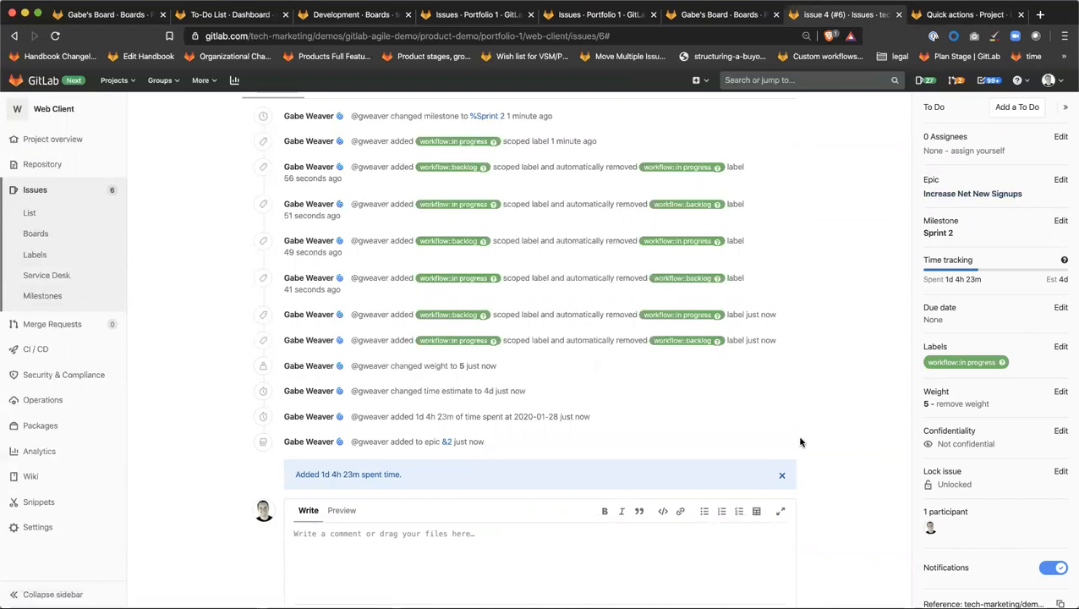
scroll(803, 438, "up", 2)
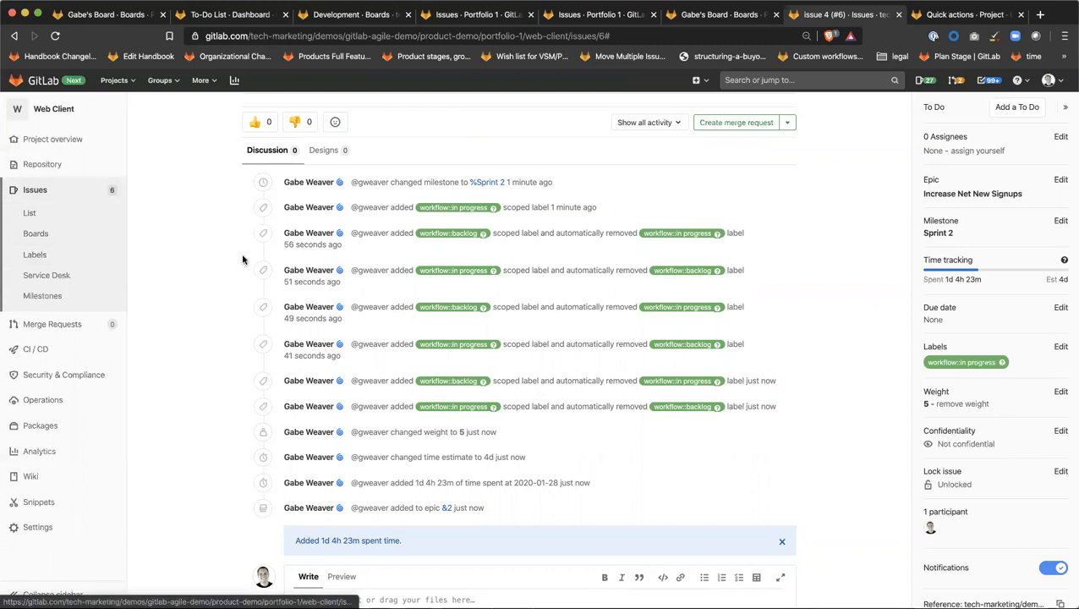
Step: Open the Web Client project's Service Desk page and highlight its incoming support email address
scroll(162, 316, "down", 1)
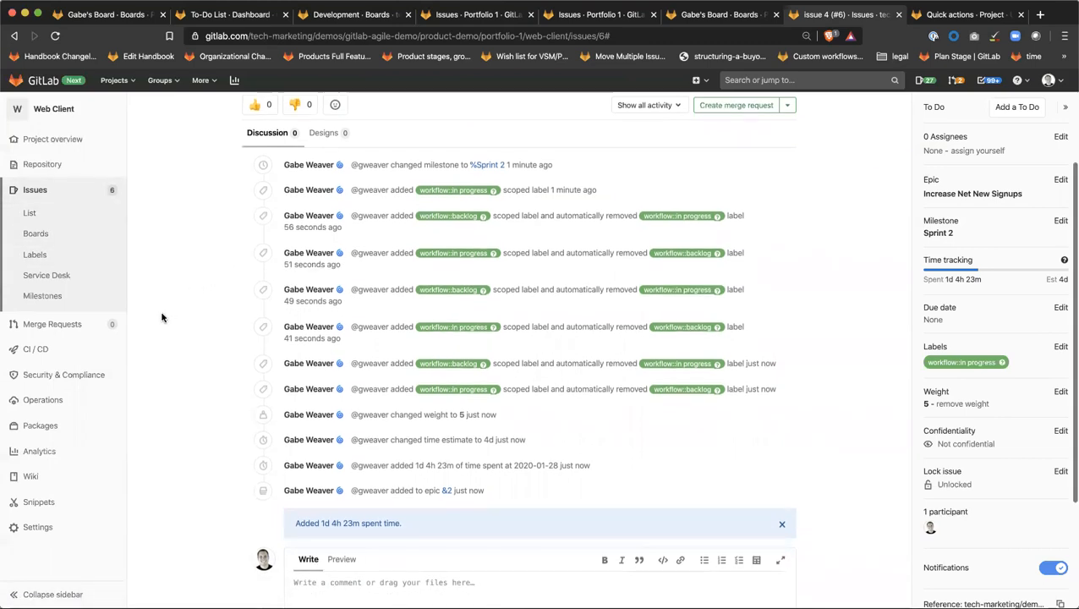
left_click(63, 275)
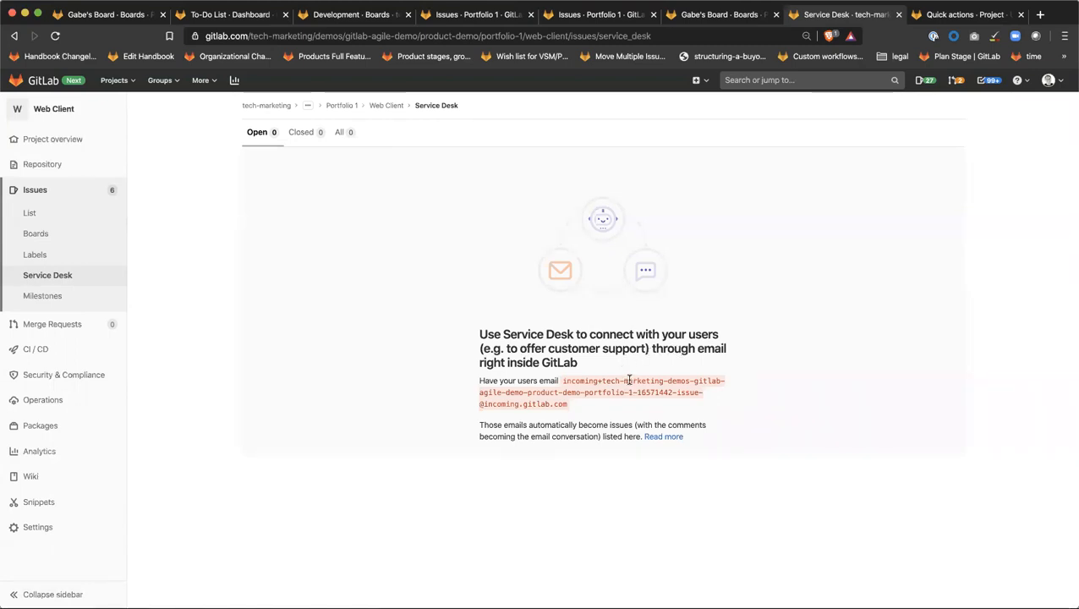
left_click(563, 386)
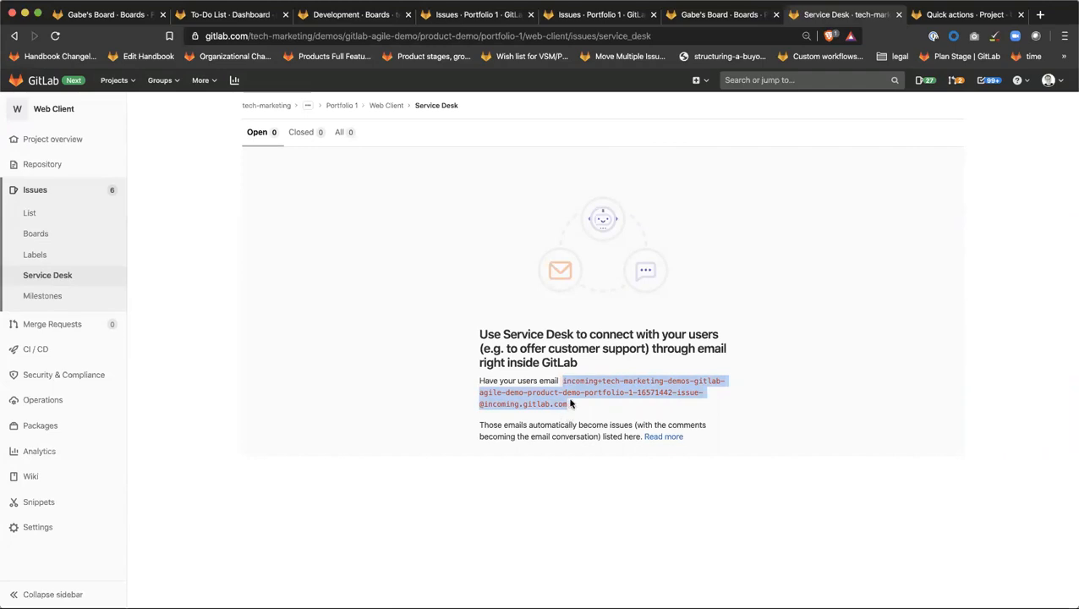
Step: Open the Web Client project's general settings and expand the Service Desk section
mouse_move(60, 525)
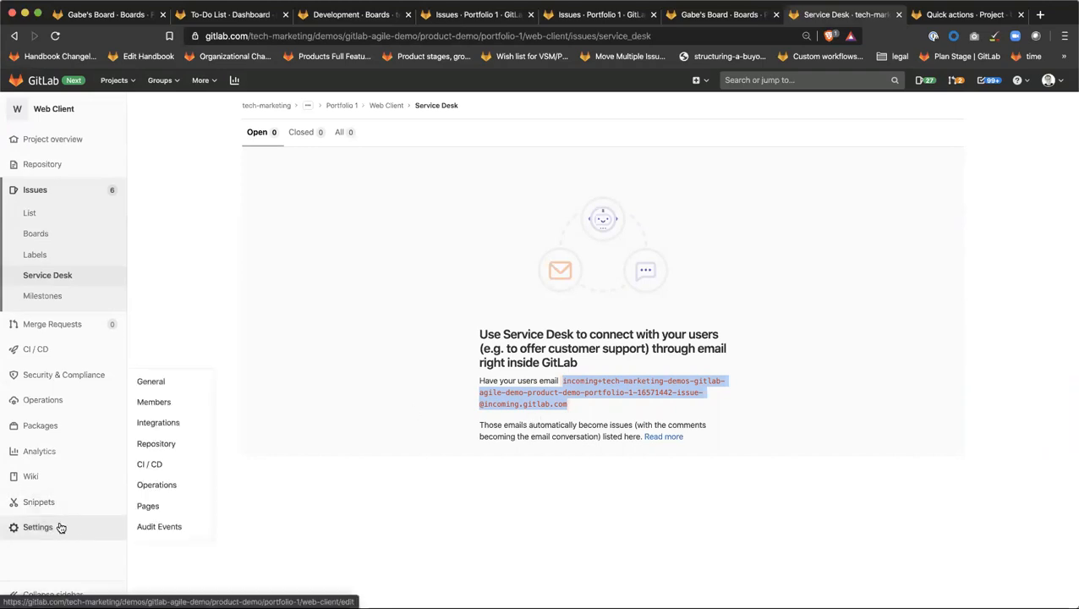
left_click(176, 384)
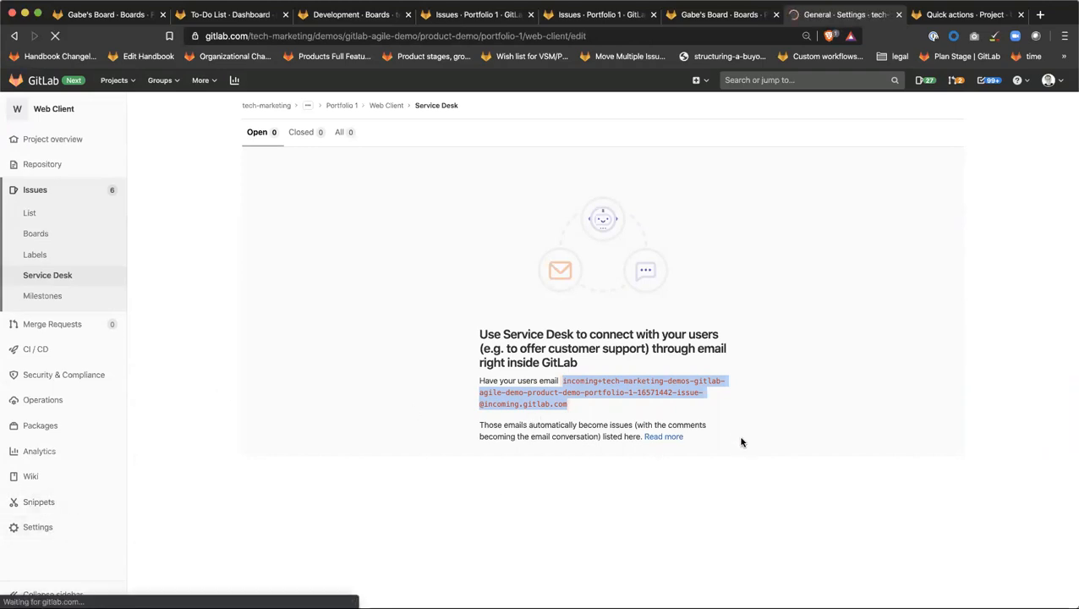
scroll(745, 436, "down", 3)
scroll(741, 433, "down", 2)
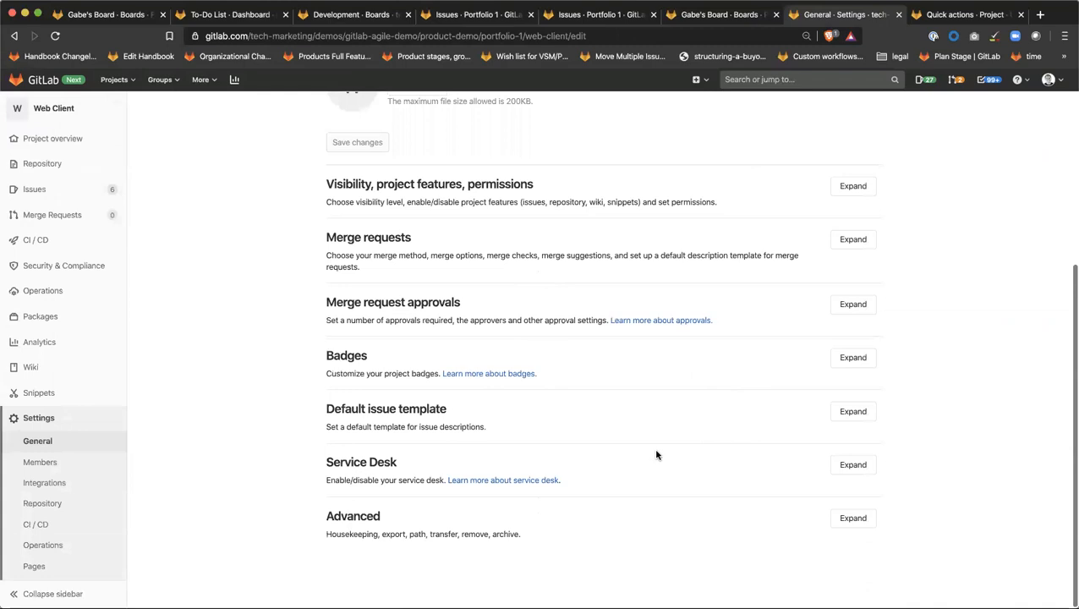
left_click(849, 465)
scroll(917, 438, "down", 3)
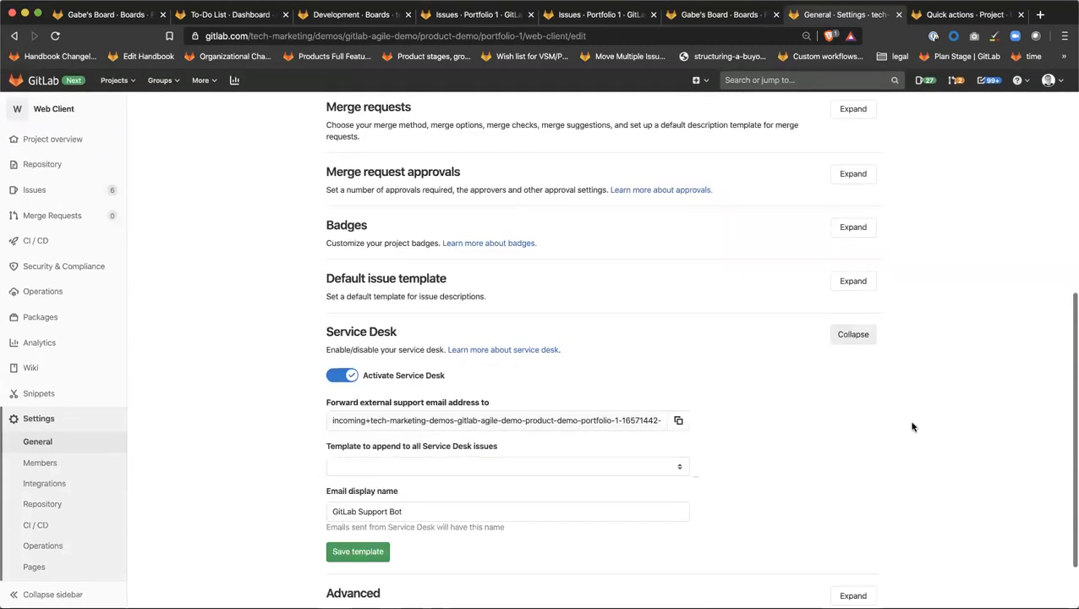
Step: Look over the Service Desk email display name and copy the forwarding support email address
left_click(420, 509)
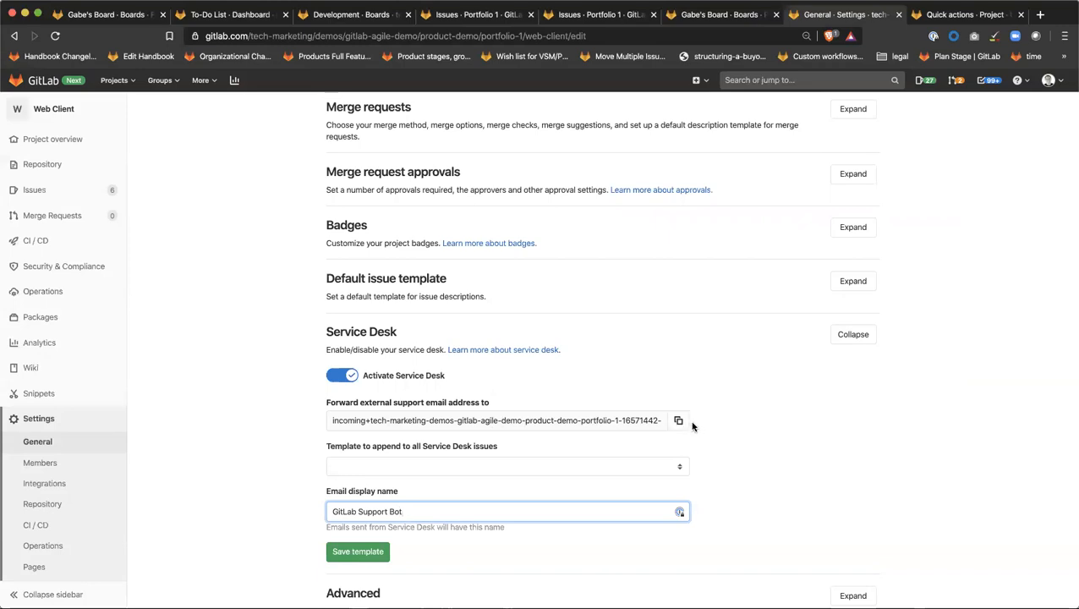
scroll(372, 422, "down", 2)
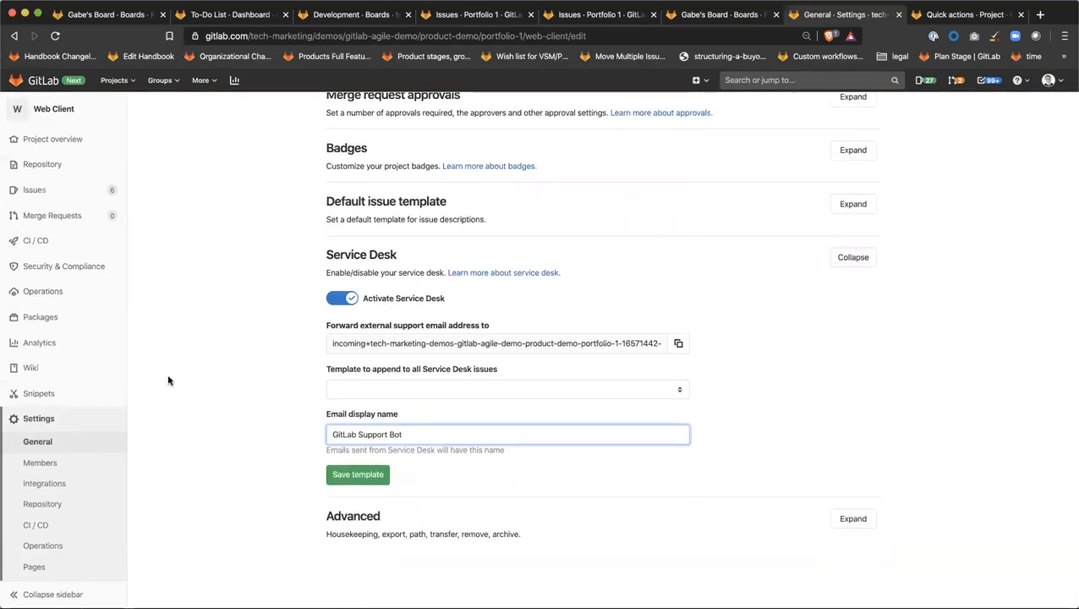
left_click(678, 343)
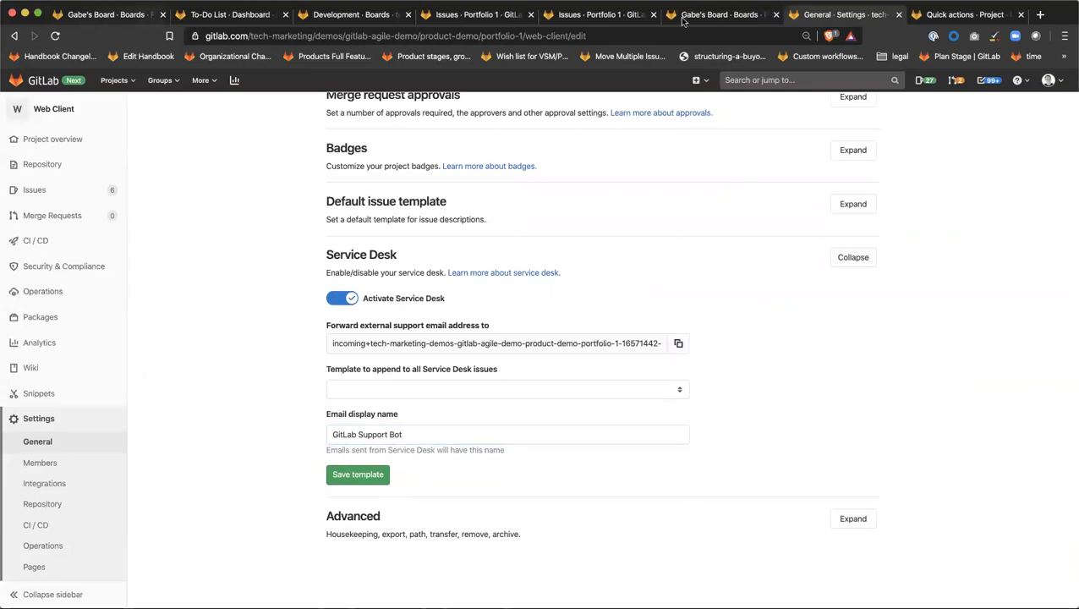
Step: Switch to Gmail by loading its inbox in place of the quick actions documentation page
left_click(958, 17)
left_click(652, 31)
type("mial")
key("Return")
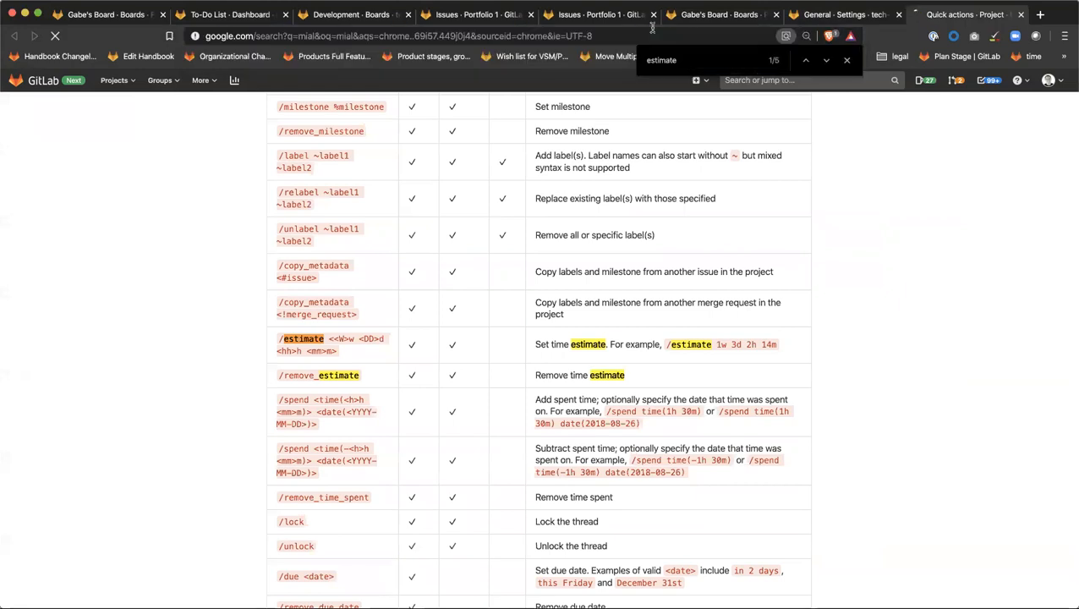
left_click(279, 36)
type("mail.google.com/mail/u/0/#inbox")
key("Return")
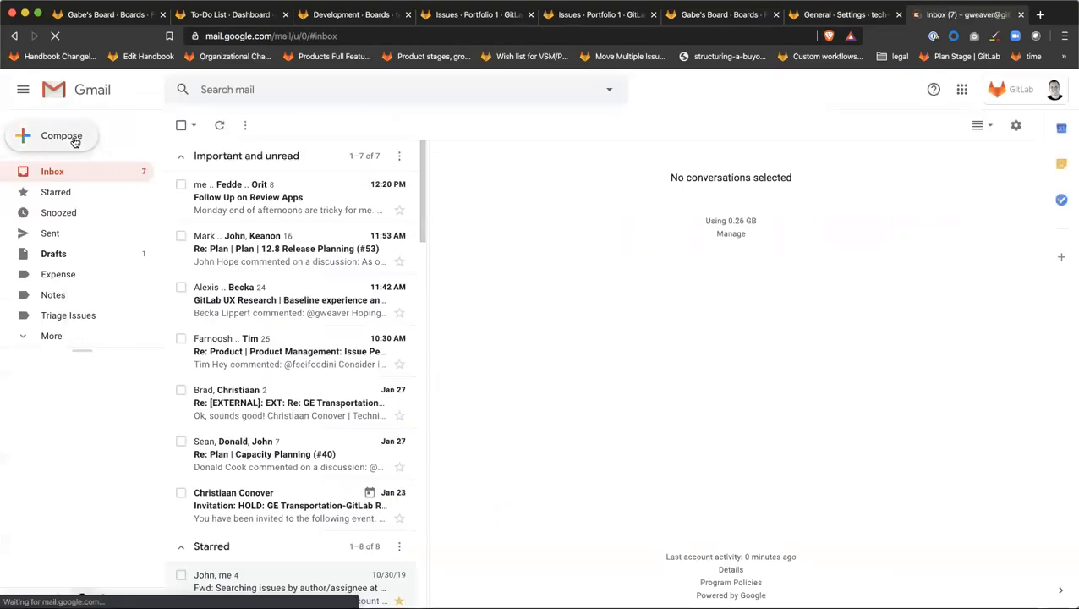
Step: Compose a new email to the copied Service Desk address with the subject "Can you please help me?"
key("c")
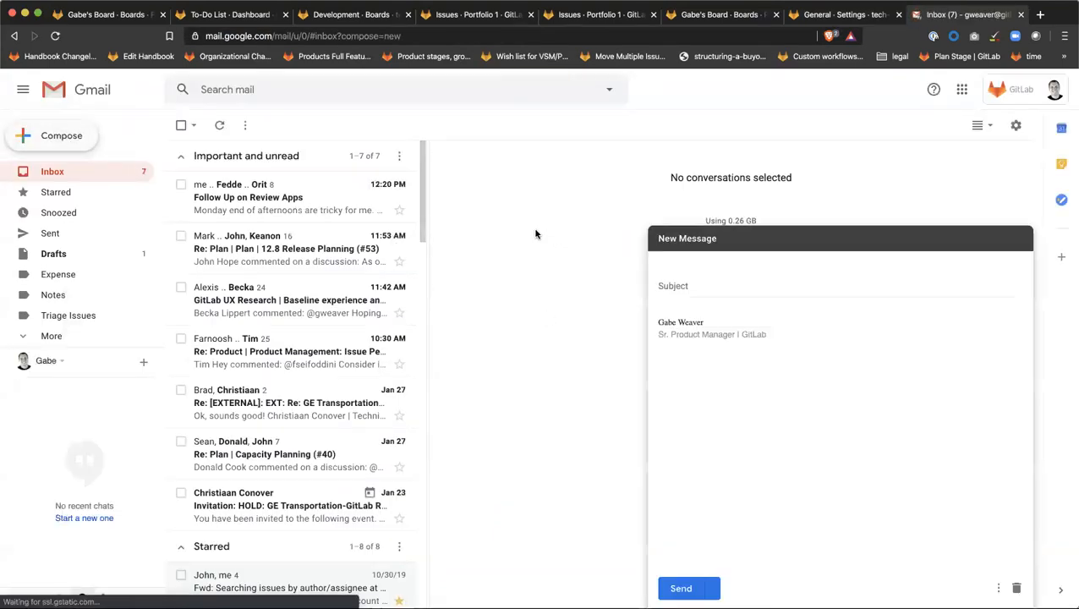
key("super+v")
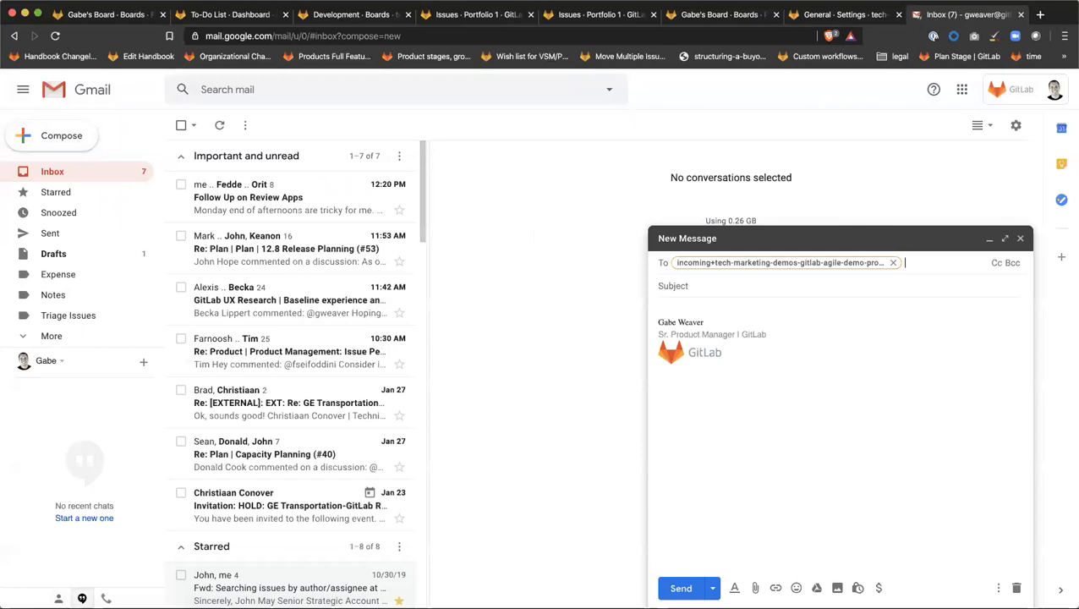
key("Tab")
type("a")
key("BackSpace")
type("Can you please help me")
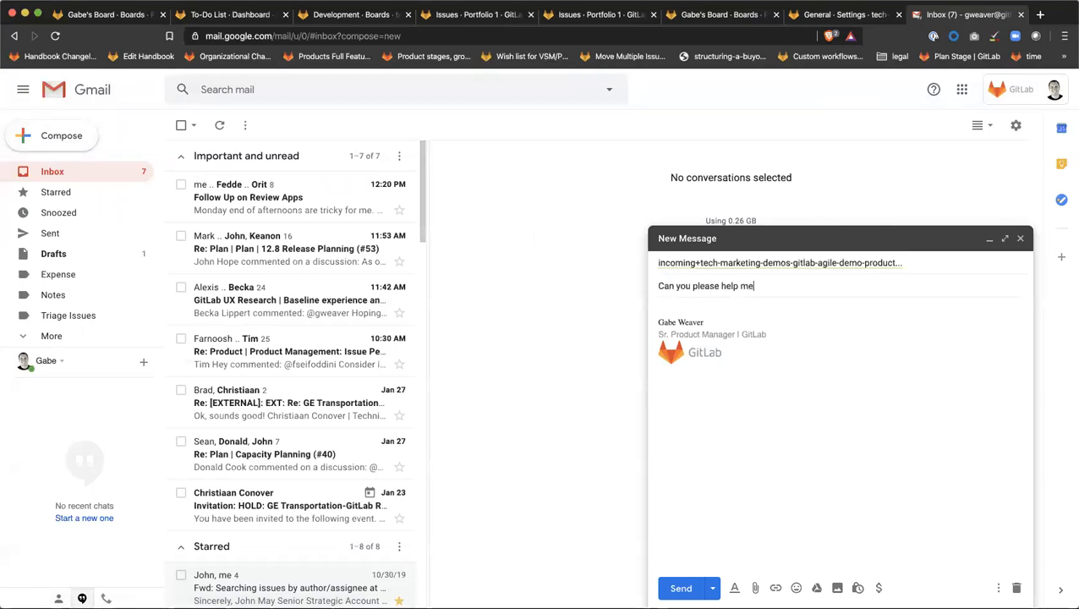
type("?")
Step: Replace the signature in the email body with the text "There is a bug!!!!"
left_click_drag(741, 352, 607, 284)
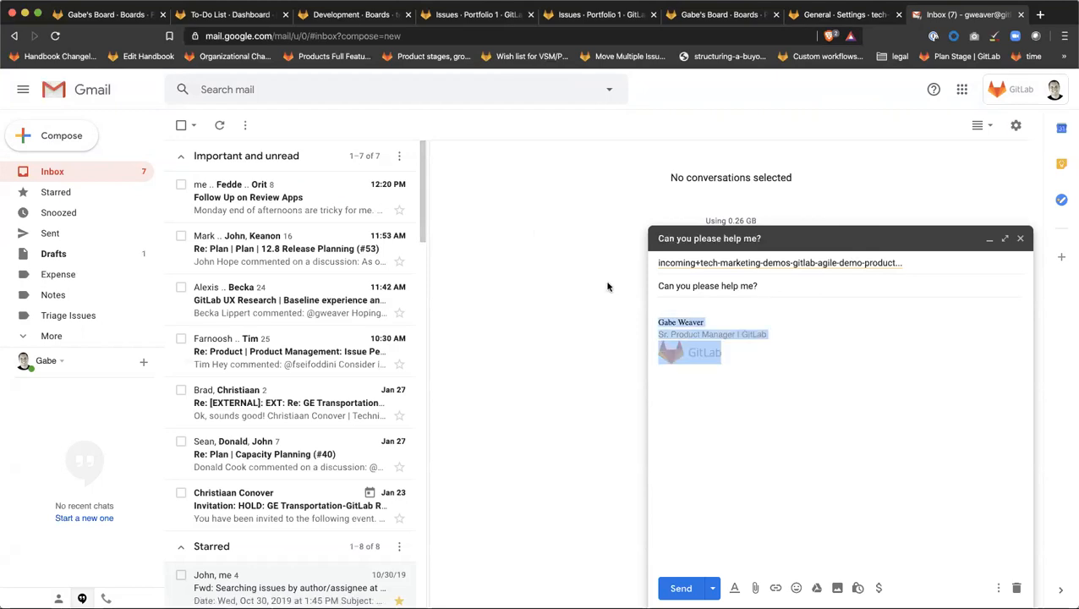
key("BackSpace")
type("There is a b")
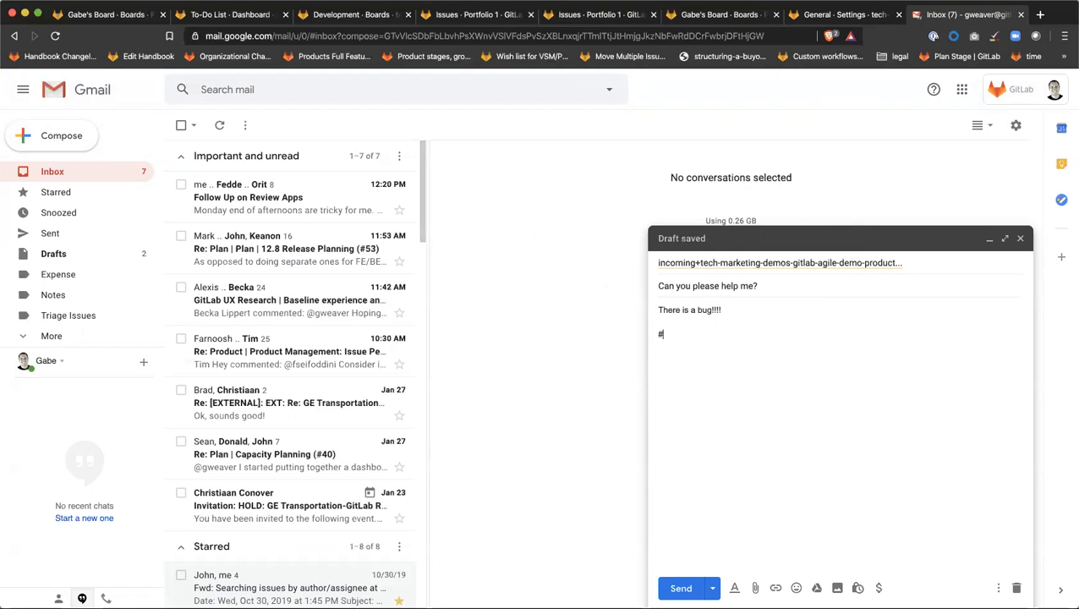
type("ug!!!!")
Step: Add the Markdown heading "## Steps To Reproduce" below the opening line of the email
key("Return")
key("Return")
type("##")
key("BackSpace")
key("BackSpace")
key("BackSpace")
key("BackSpace")
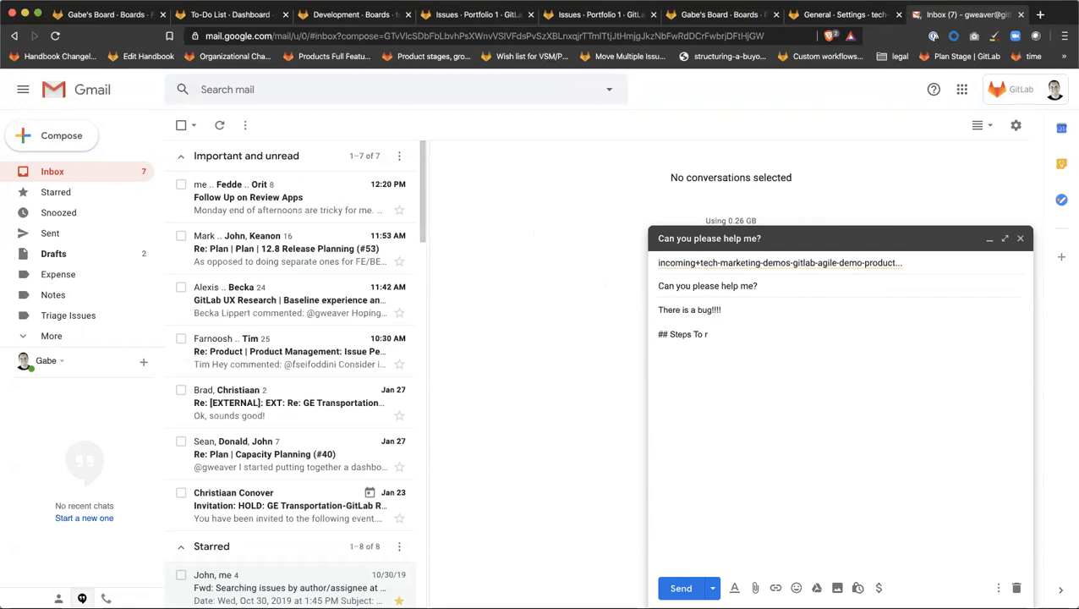
type("o REp")
key("BackSpace")
key("BackSpace")
type("ep")
key("Return")
Step: List three numbered steps under the heading: "Click on the button", "Press the button" and "See error message"
type("1. Cool")
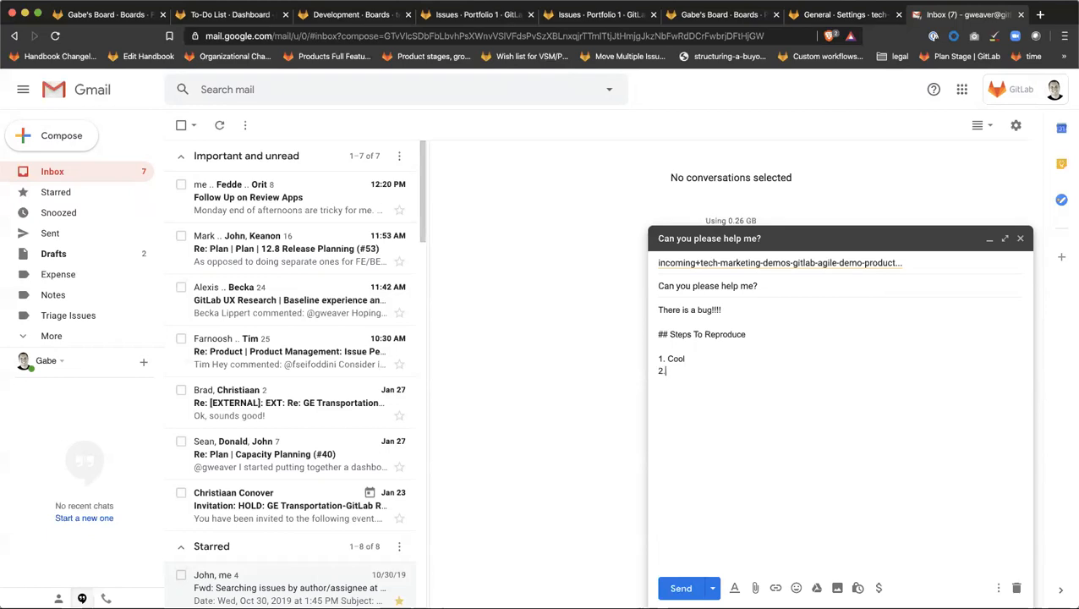
type("ick on th")
key("BackSpace")
type("3")
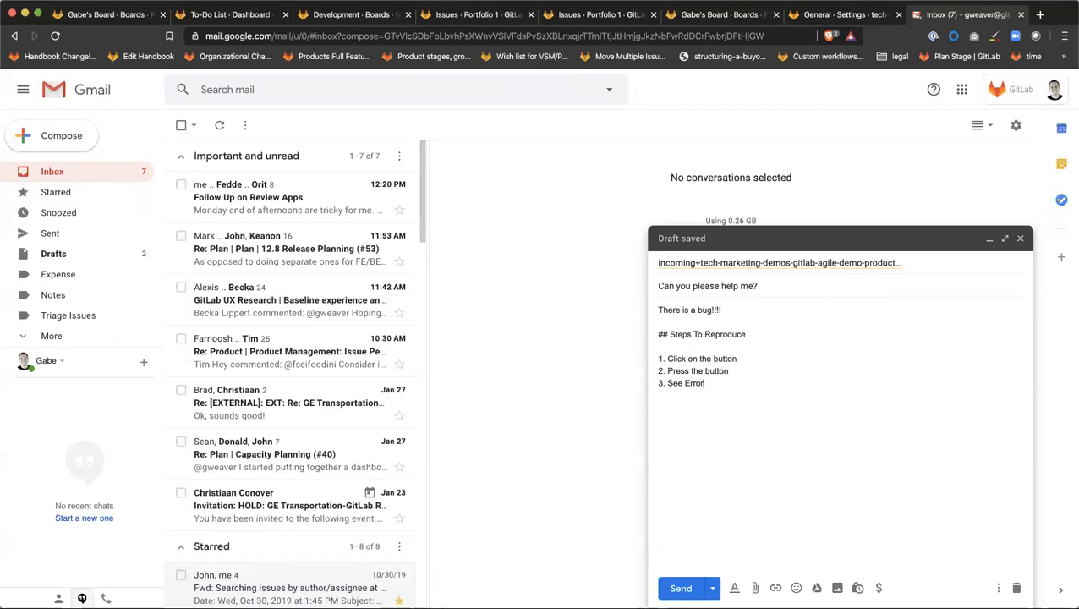
type(". See error")
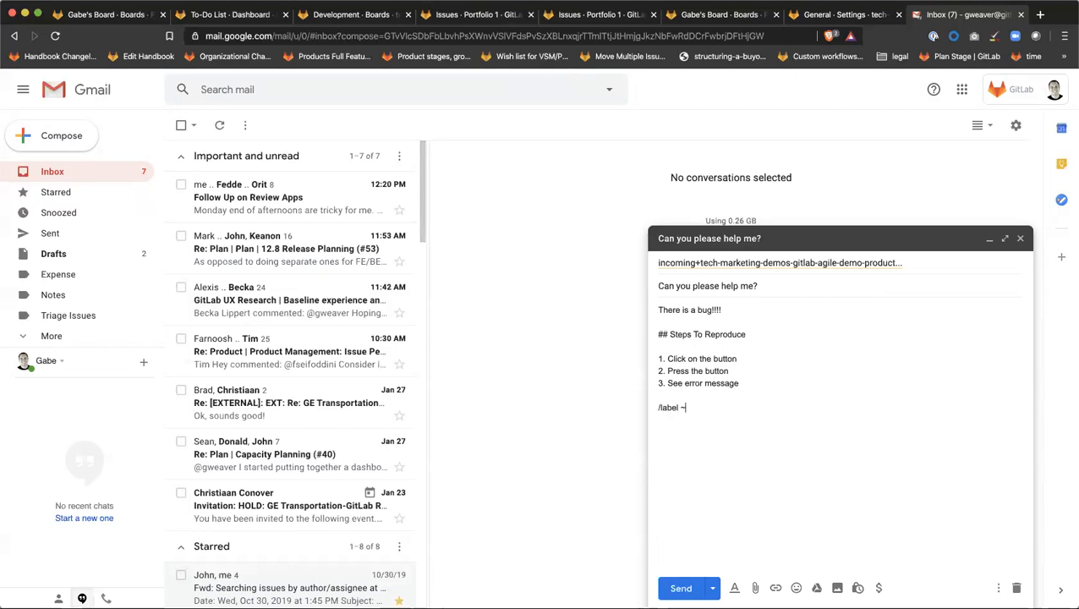
Step: End the email body with the quick action /label ~"t::bug" and send the message
type("bu")
key("BackSpace")
left_click_drag(727, 410, 652, 412)
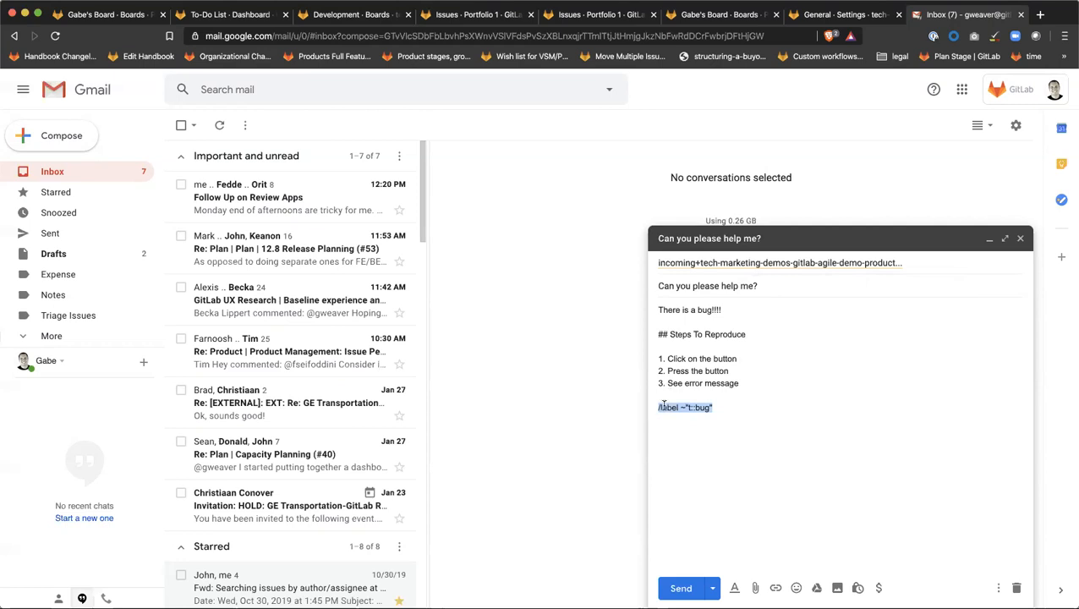
left_click_drag(744, 385, 669, 333)
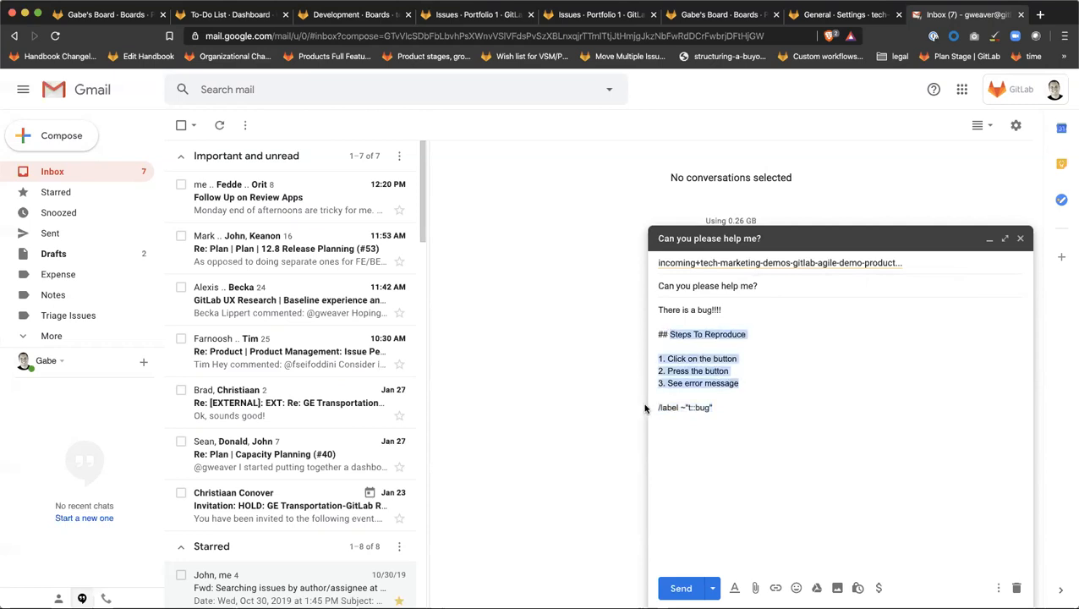
left_click(729, 408)
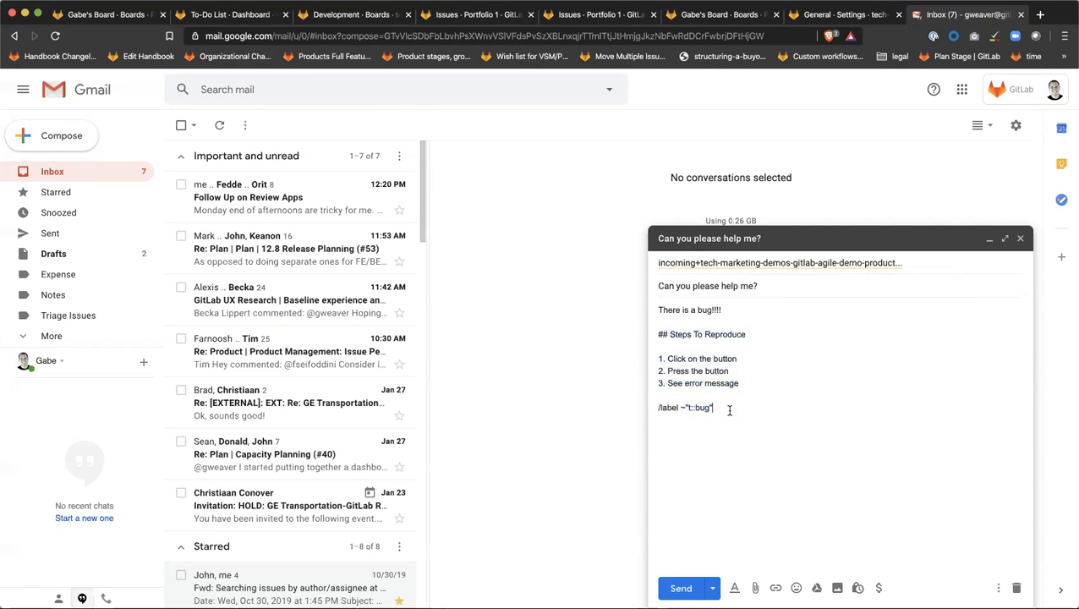
left_click(681, 588)
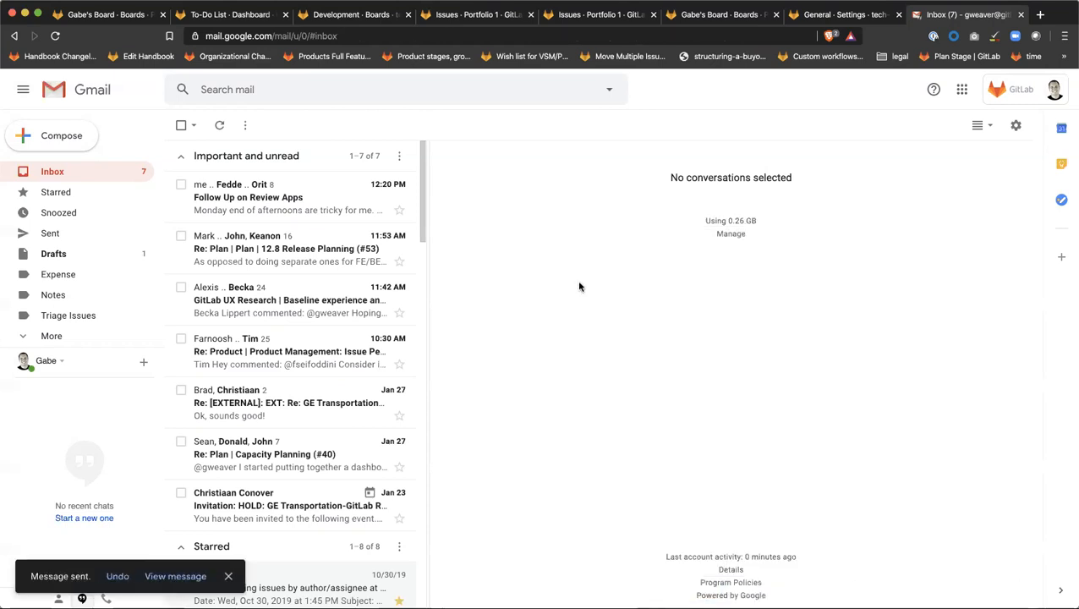
Step: Return to GitLab, open the Web Client project's Service Desk issue list and reload it
scroll(304, 306, "down", 3)
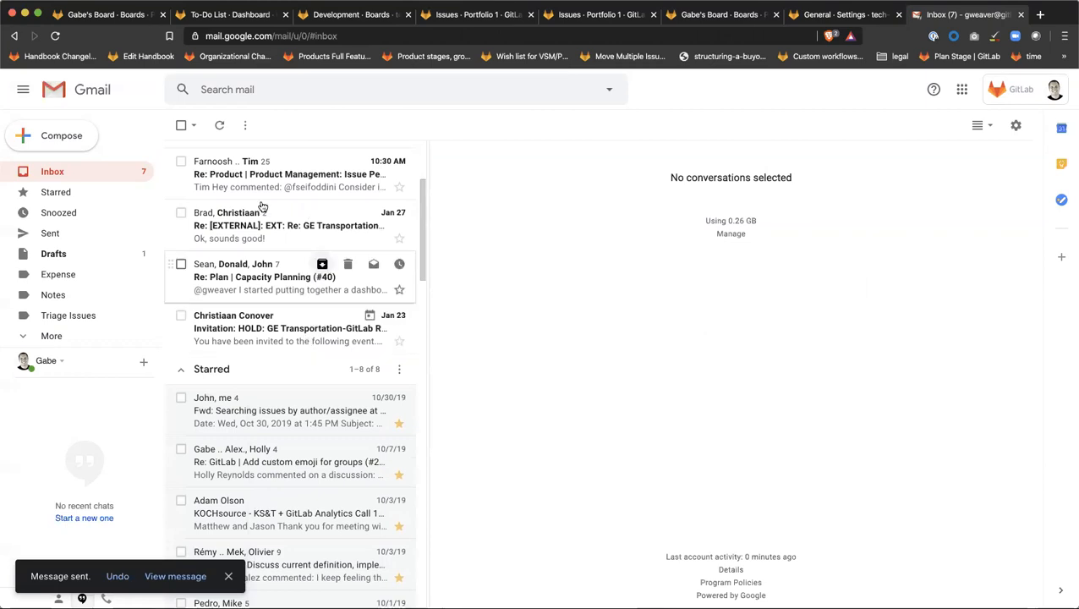
left_click(843, 15)
mouse_move(68, 342)
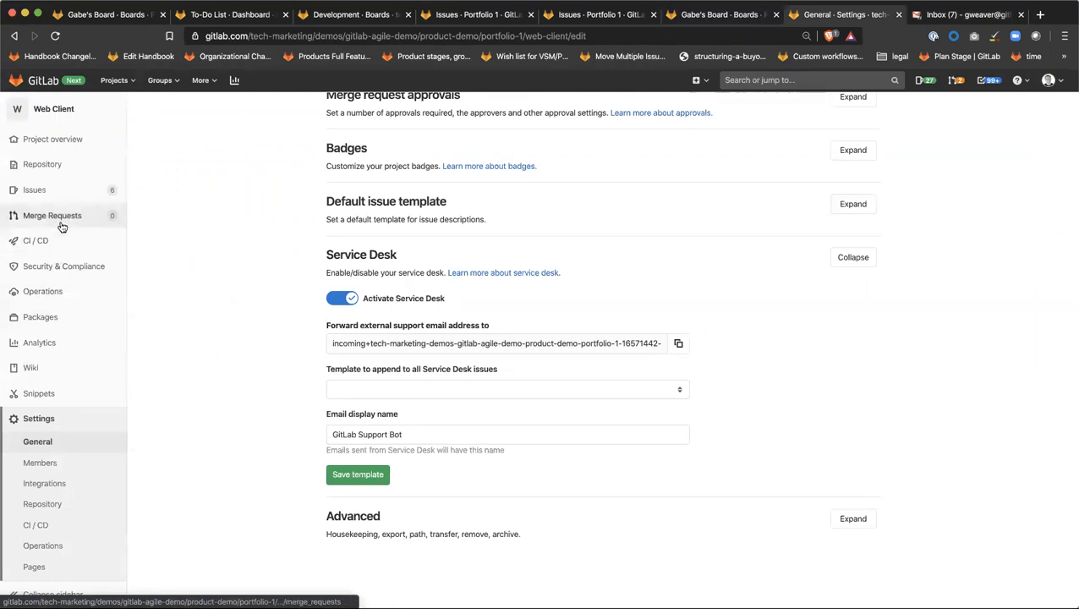
mouse_move(57, 190)
left_click(169, 252)
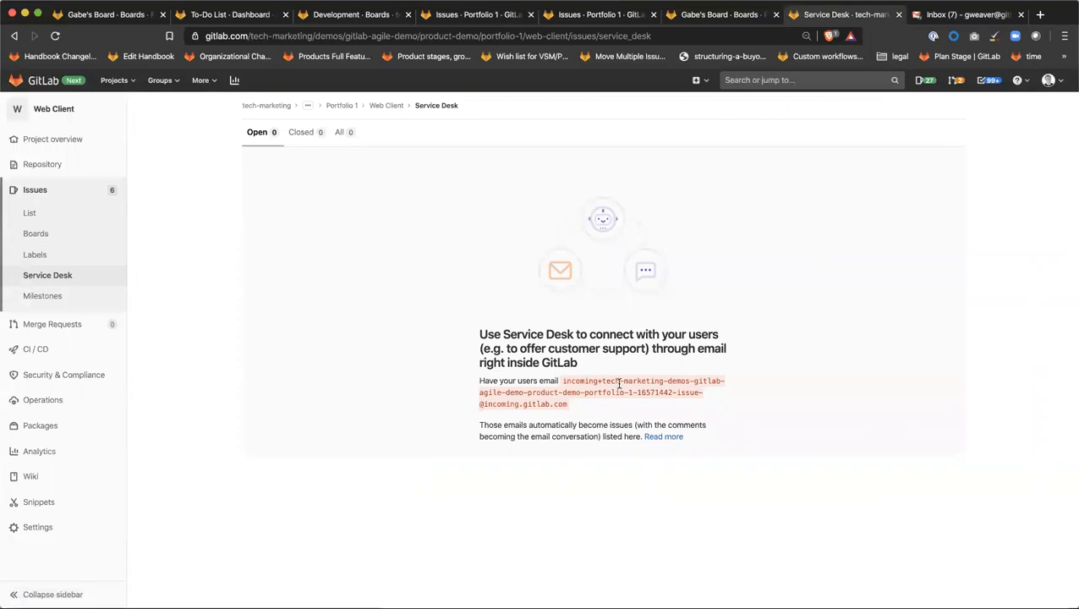
key("super+r")
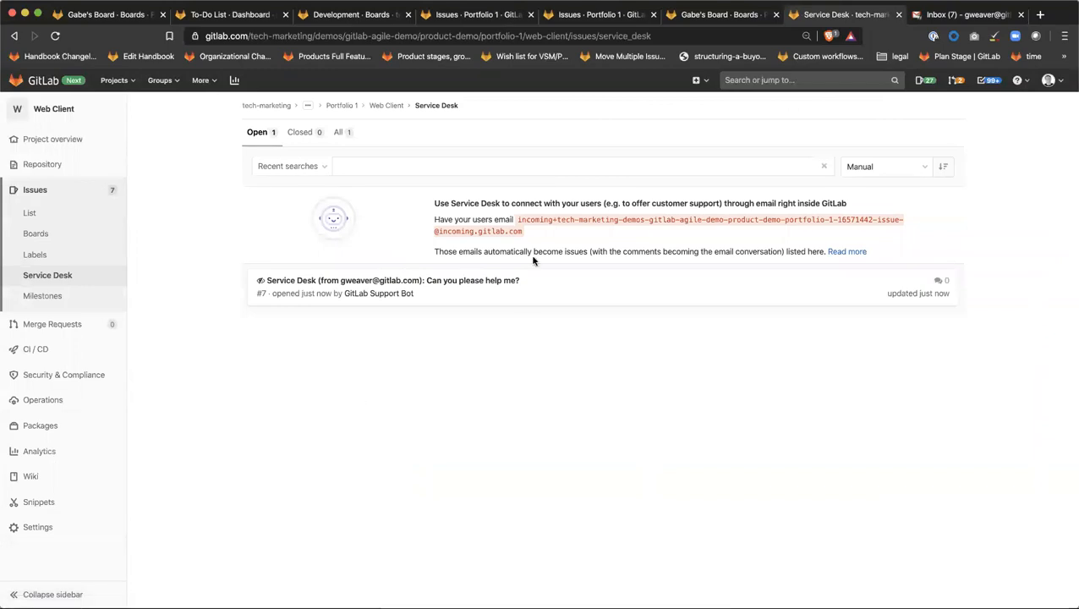
Step: Open the "Can you please help me?" Service Desk issue and examine its Steps To Reproduce formatting
left_click(319, 285)
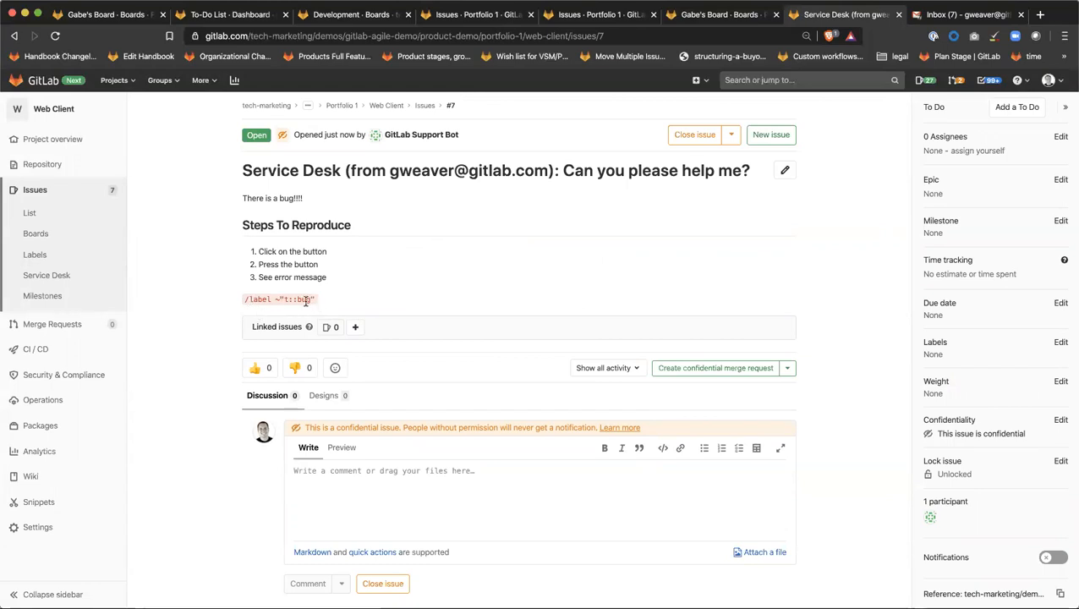
scroll(391, 302, "down", 1)
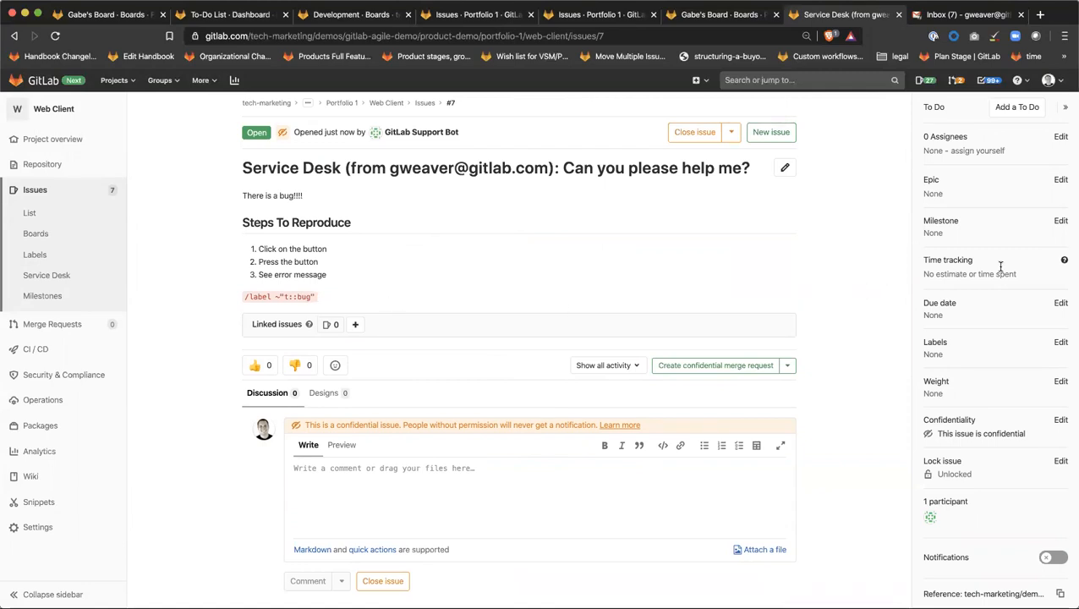
left_click_drag(239, 222, 354, 224)
left_click(360, 225)
Step: Post the comment "We got it and will resolve the issue shortly. Thanks for surfacing it!" on the Service Desk issue
left_click(444, 507)
type("WE ")
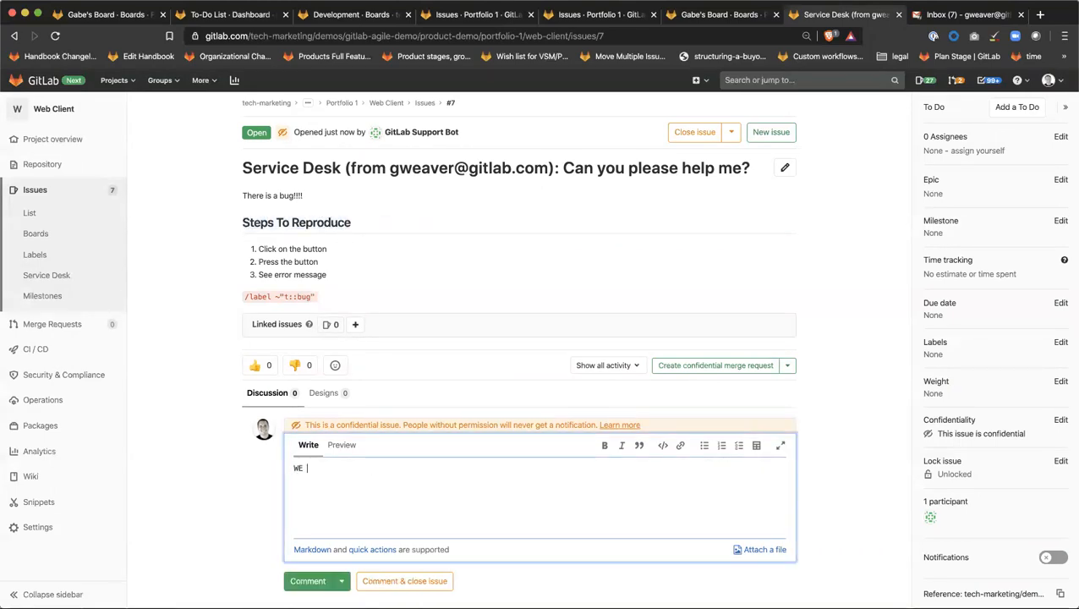
type("got")
key("BackSpace")
key("BackSpace")
key("BackSpace")
type("e got it and will resolve the issue sh")
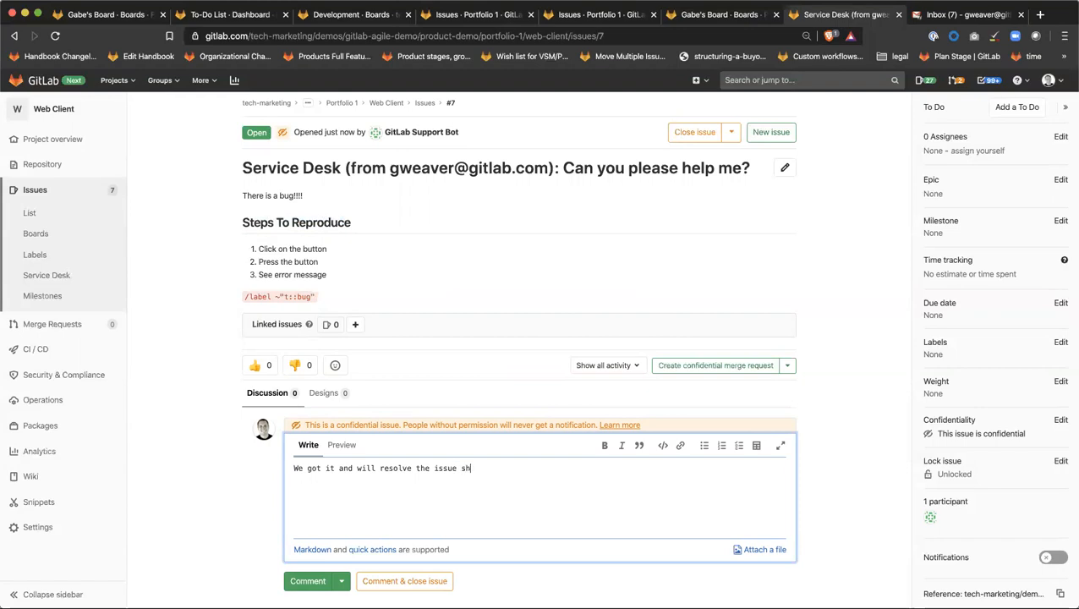
type("ortly. Thanks for surfacing it!")
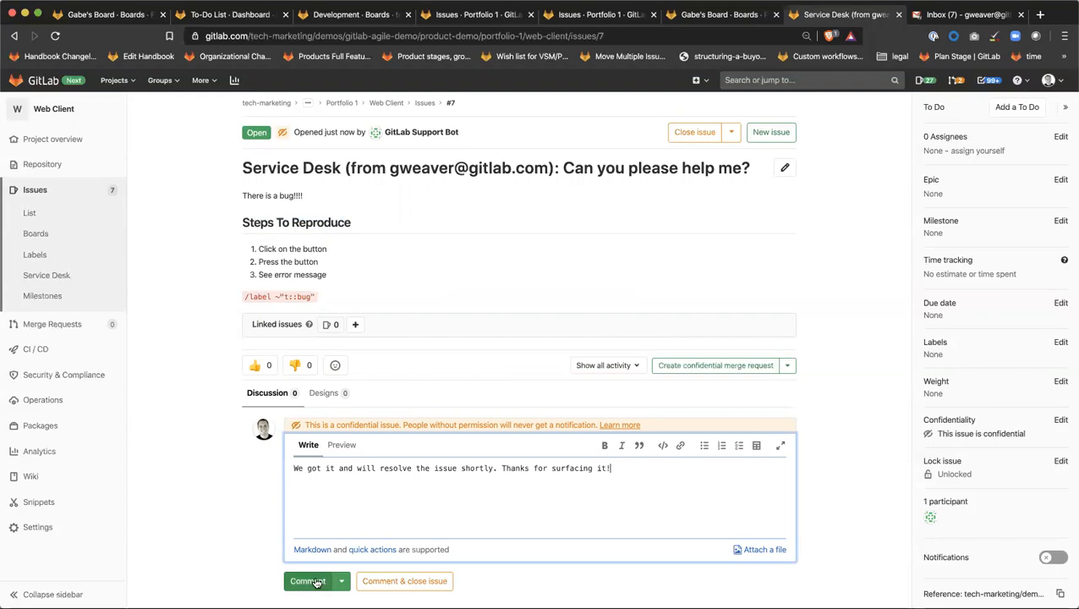
left_click(308, 581)
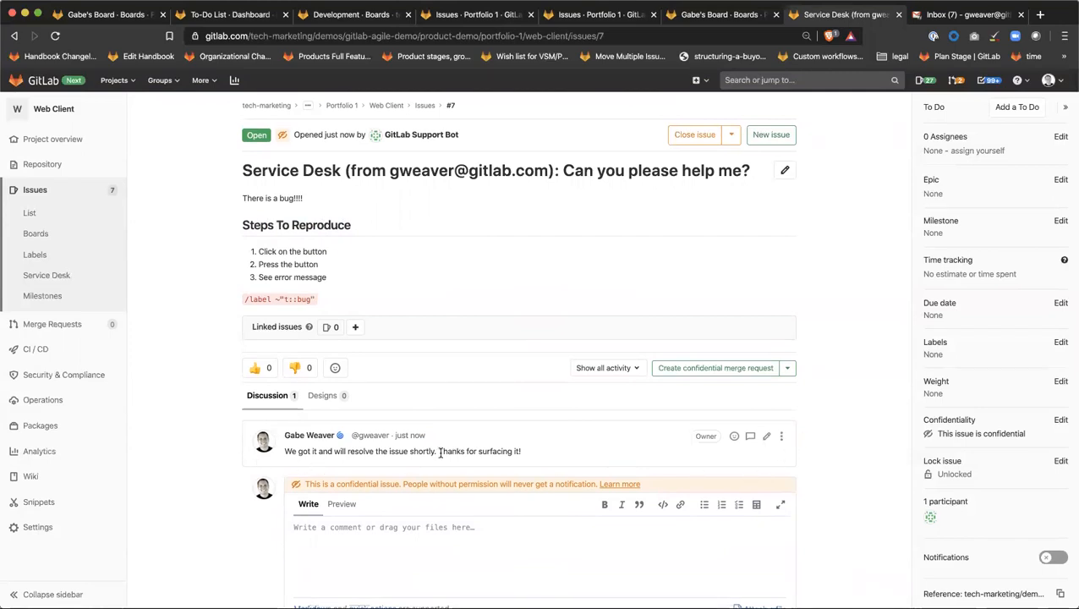
Step: Switch to Gmail and archive the Service Desk conversation from the GitLab sender in the inbox
left_click(966, 14)
scroll(241, 417, "down", 10)
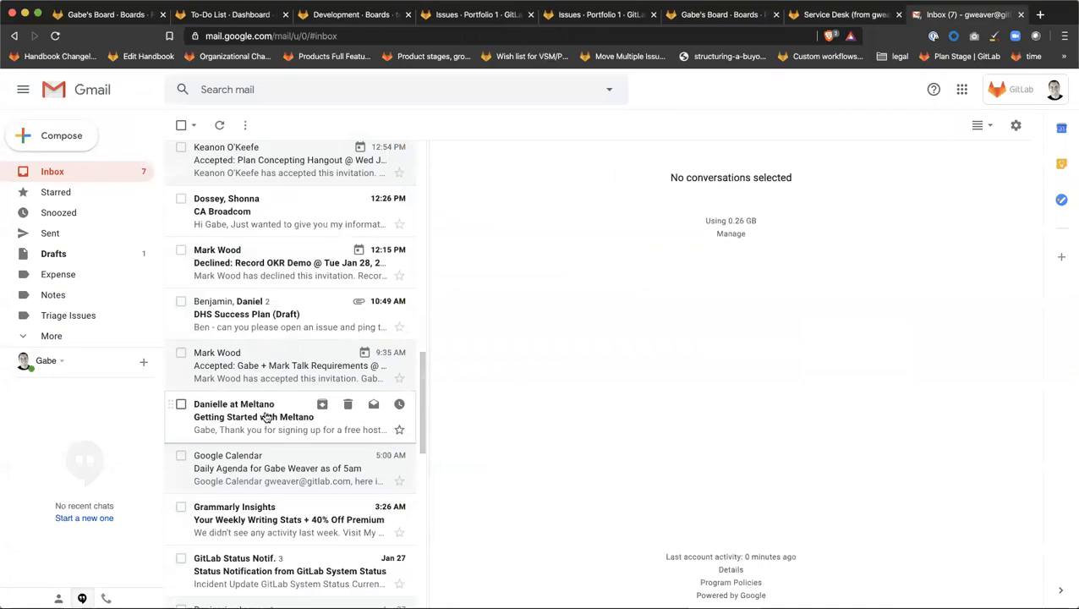
scroll(253, 361, "up", 3)
scroll(252, 361, "down", 5)
scroll(253, 361, "up", 7)
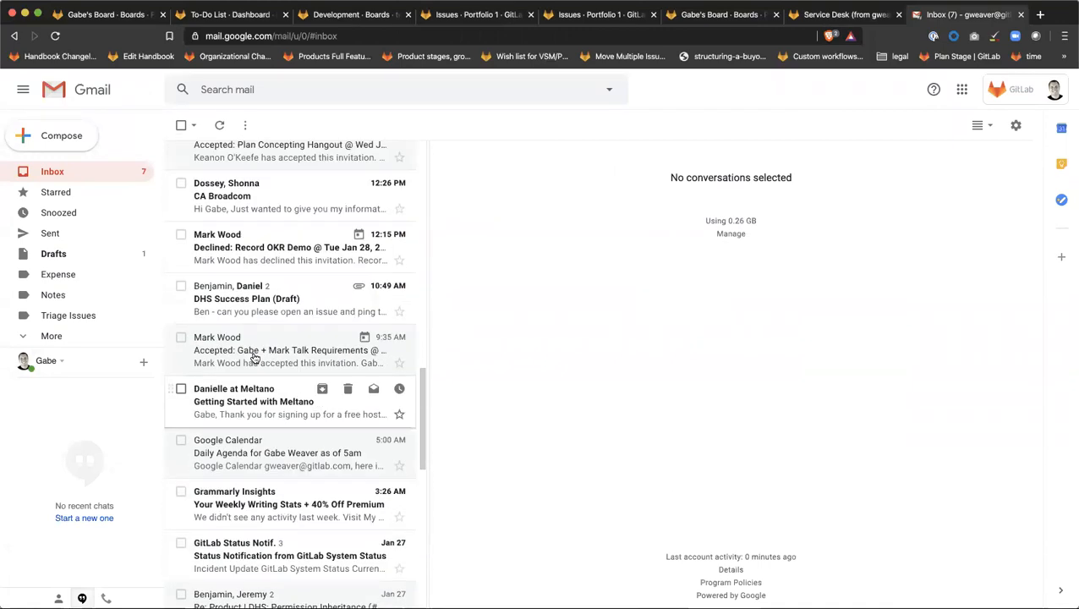
scroll(253, 359, "up", 4)
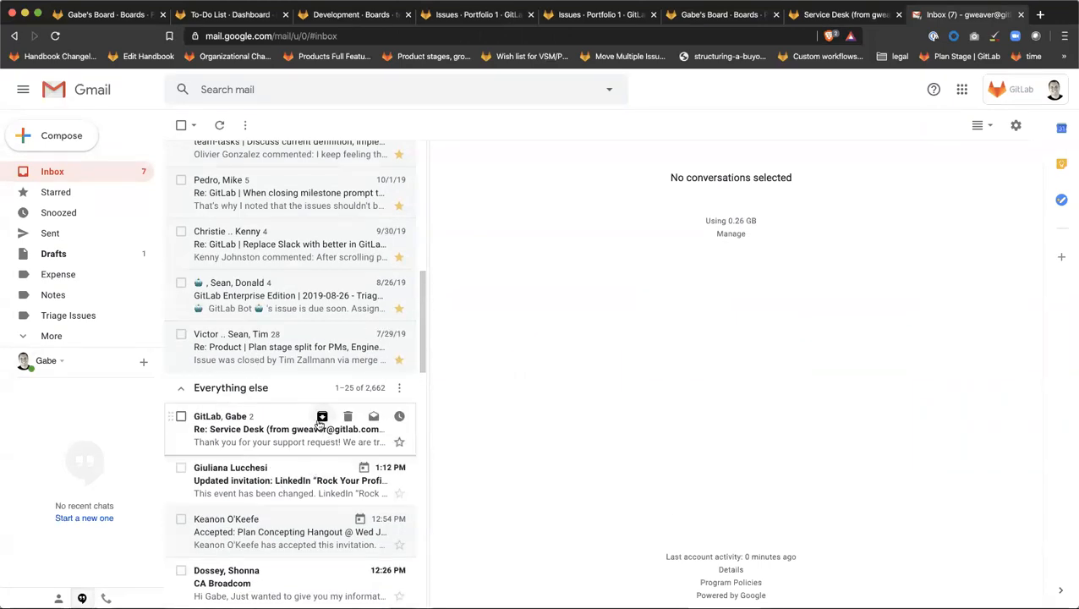
left_click(321, 416)
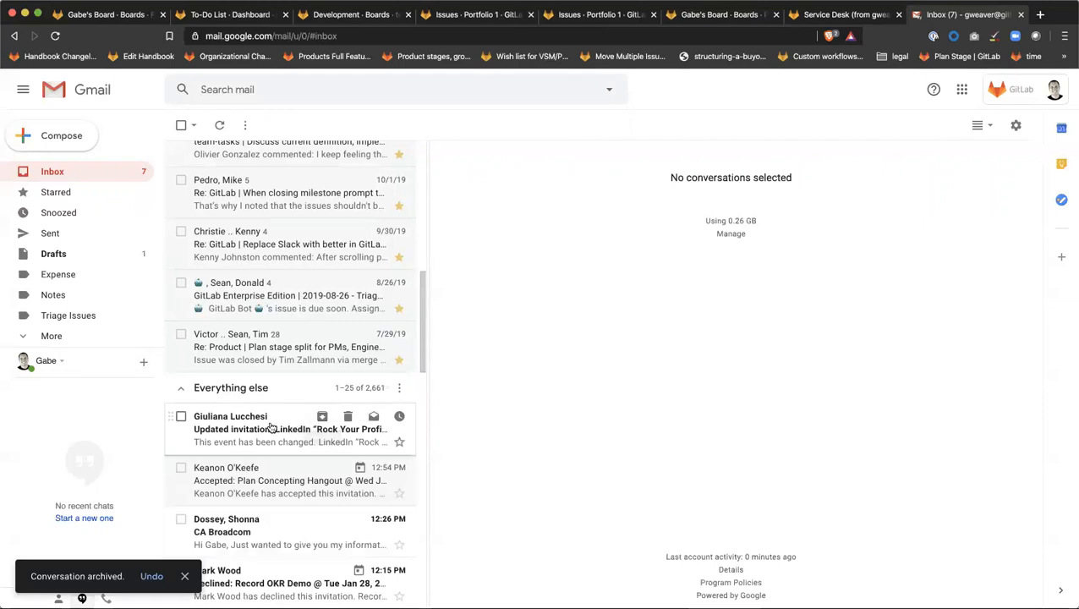
scroll(262, 420, "down", 2)
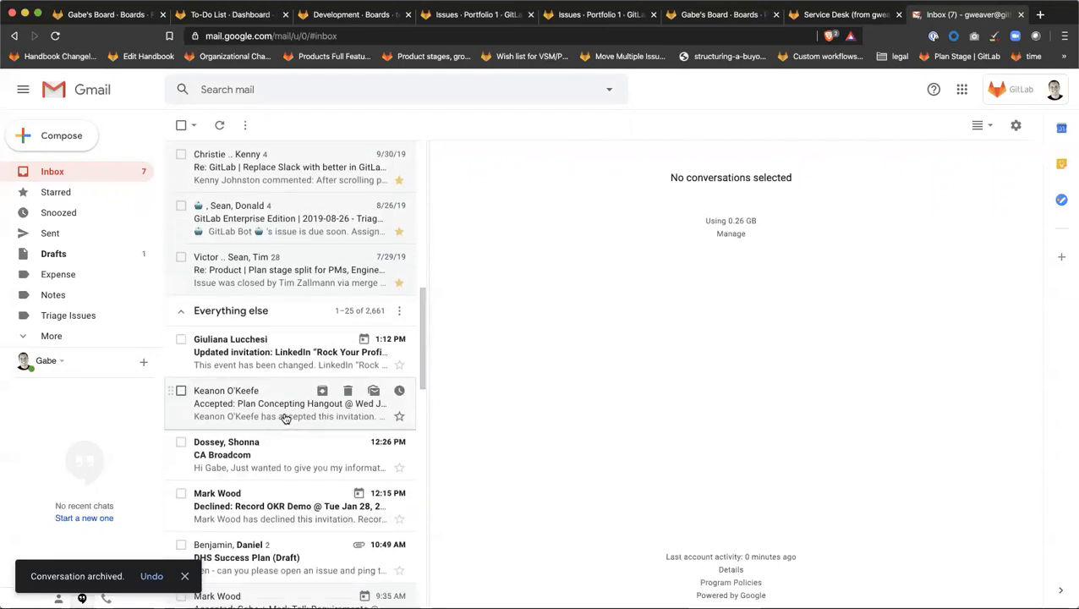
left_click(238, 88)
type("service")
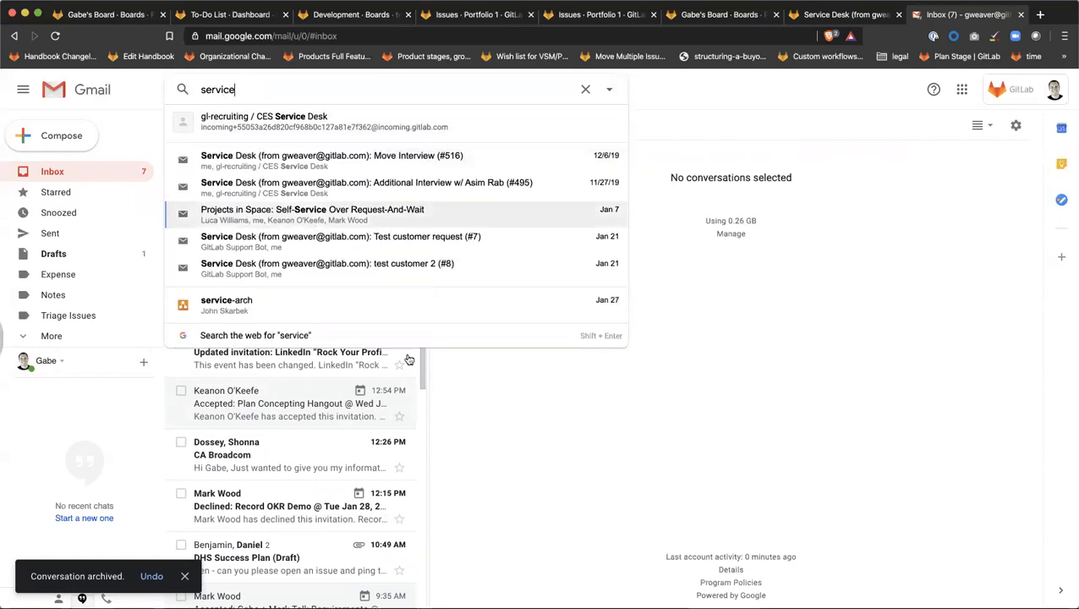
left_click(439, 425)
Step: Open the archived Service Desk conversation from All Mail and examine the emailed copy of the issue comment
left_click(51, 335)
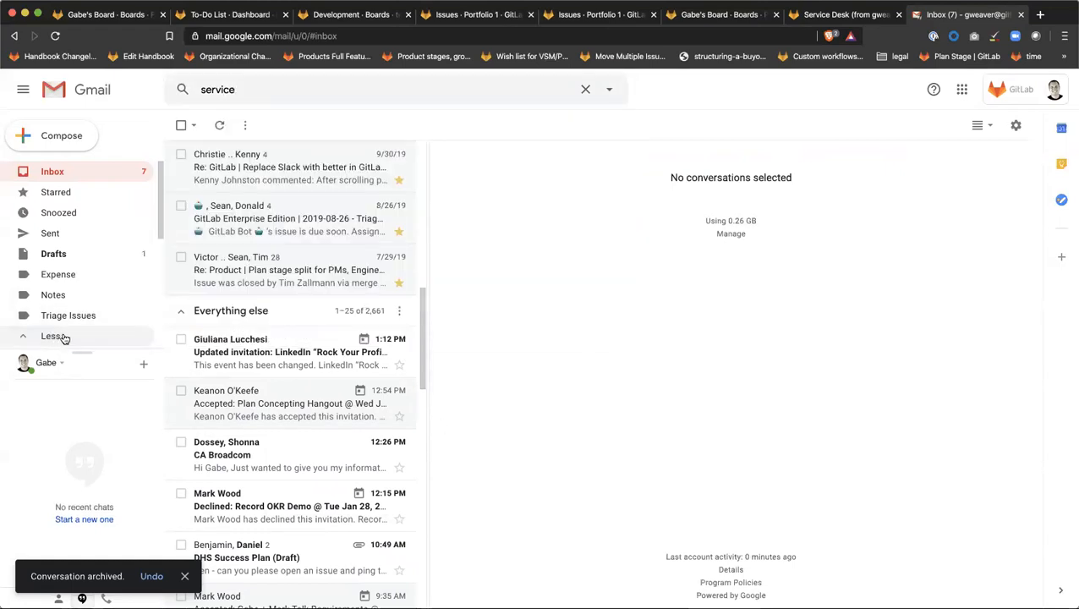
scroll(76, 334, "down", 2)
scroll(84, 317, "down", 2)
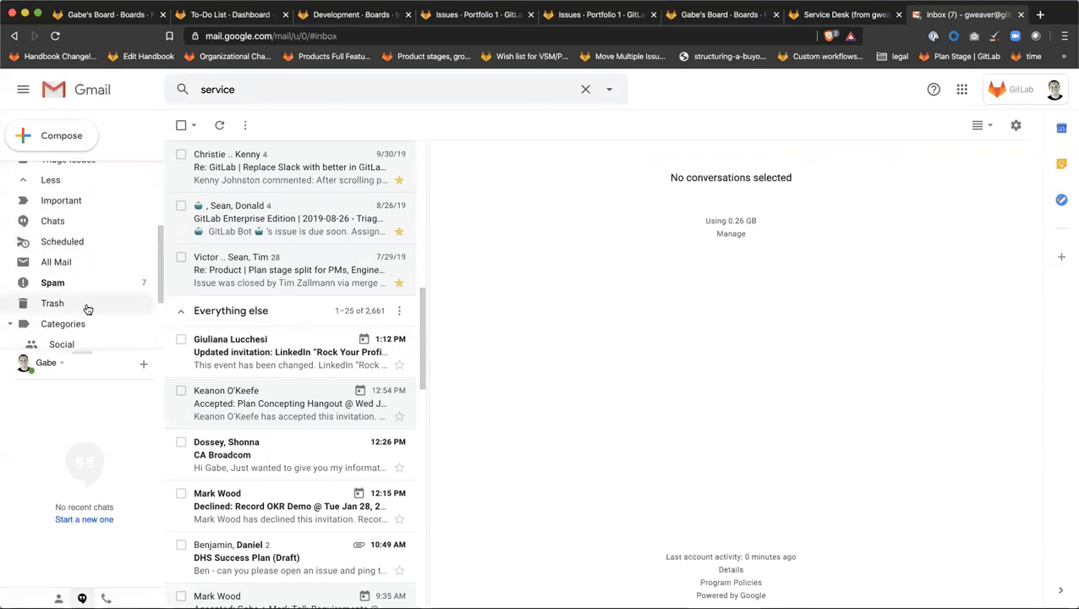
left_click(75, 246)
left_click(73, 261)
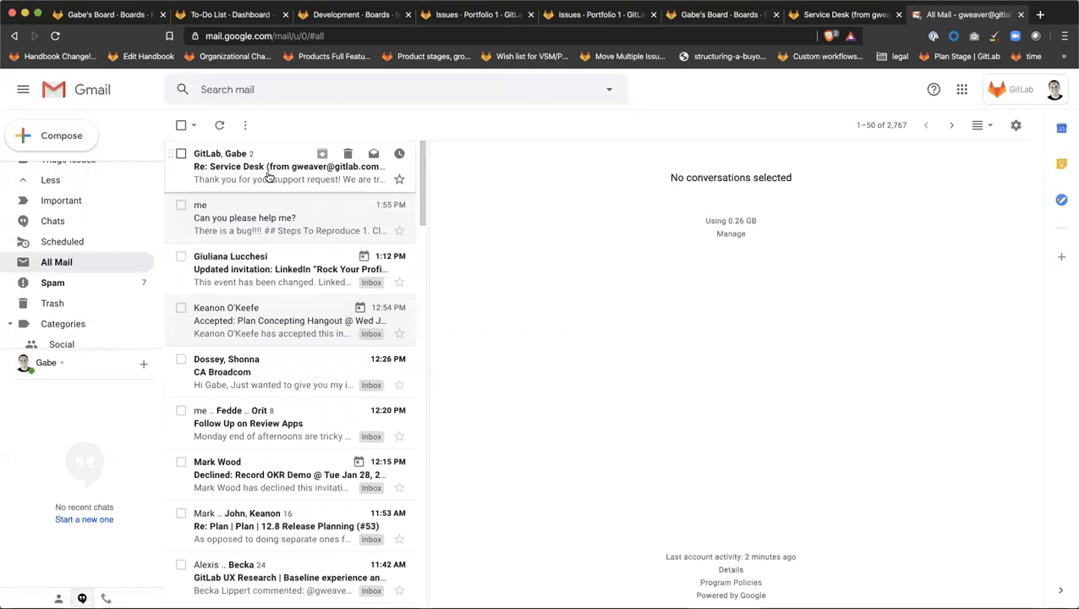
left_click(270, 177)
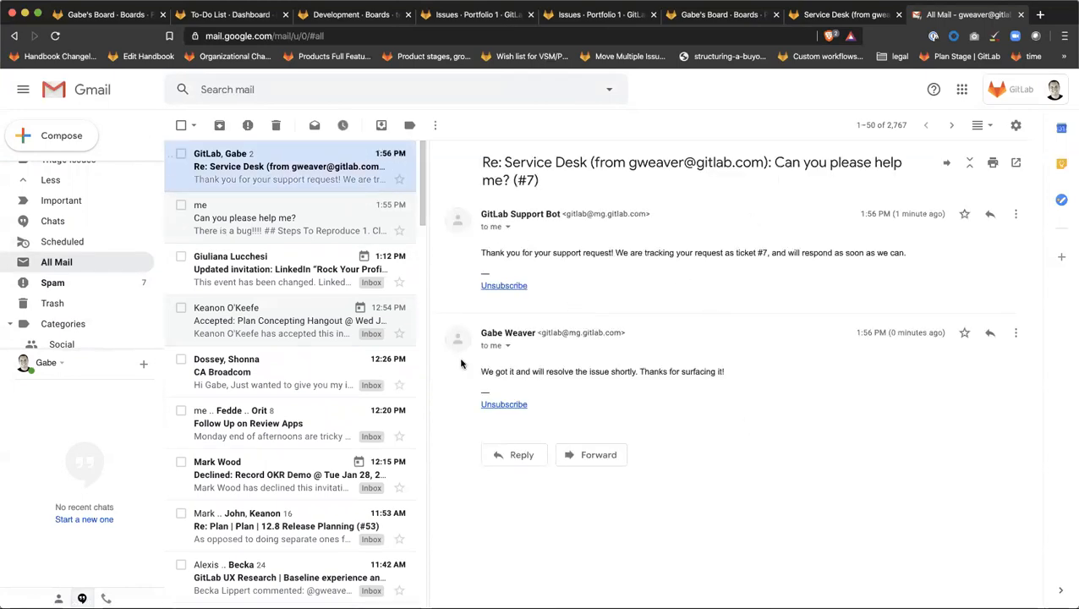
mouse_move(481, 371)
left_mouse_down()
mouse_move(741, 376)
mouse_move(479, 372)
left_mouse_up()
left_click(741, 375)
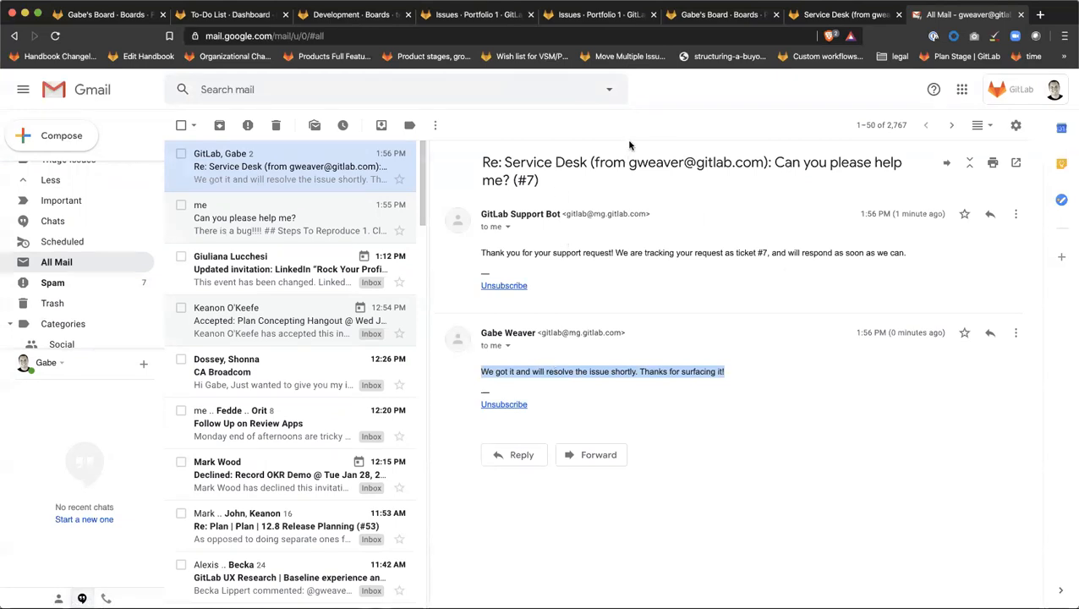
Step: Reply to the Service Desk email with "Yes it will!" and send it
left_click(832, 15)
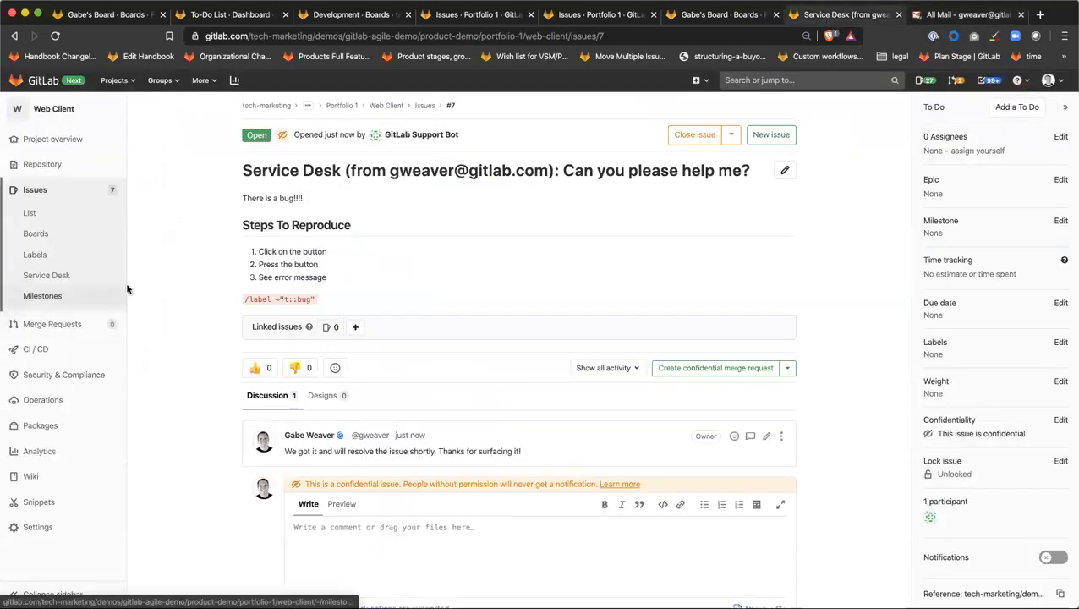
left_click(972, 14)
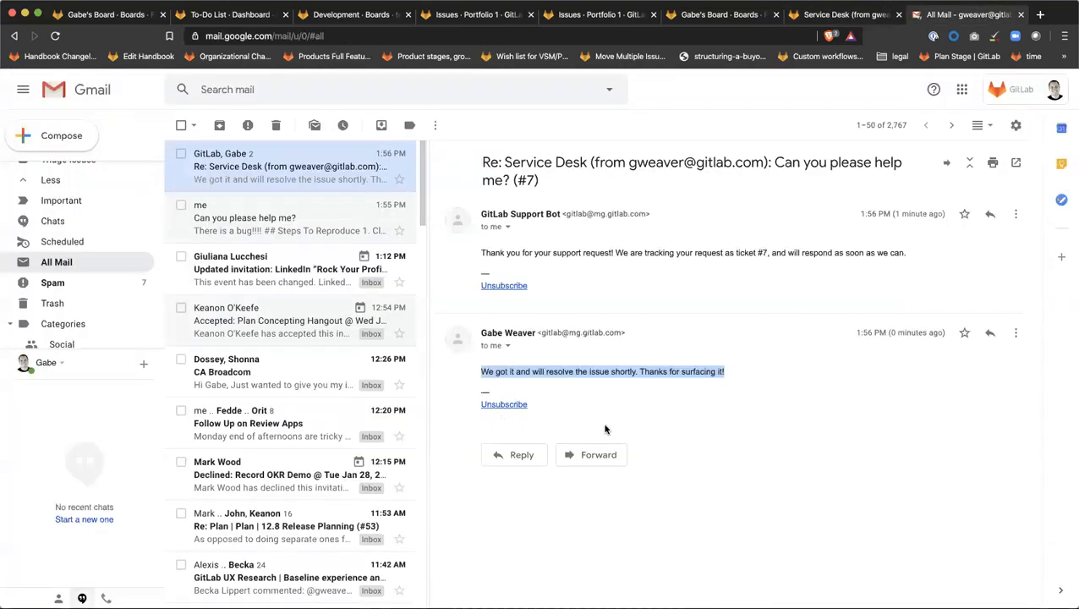
left_click(520, 475)
left_click(517, 460)
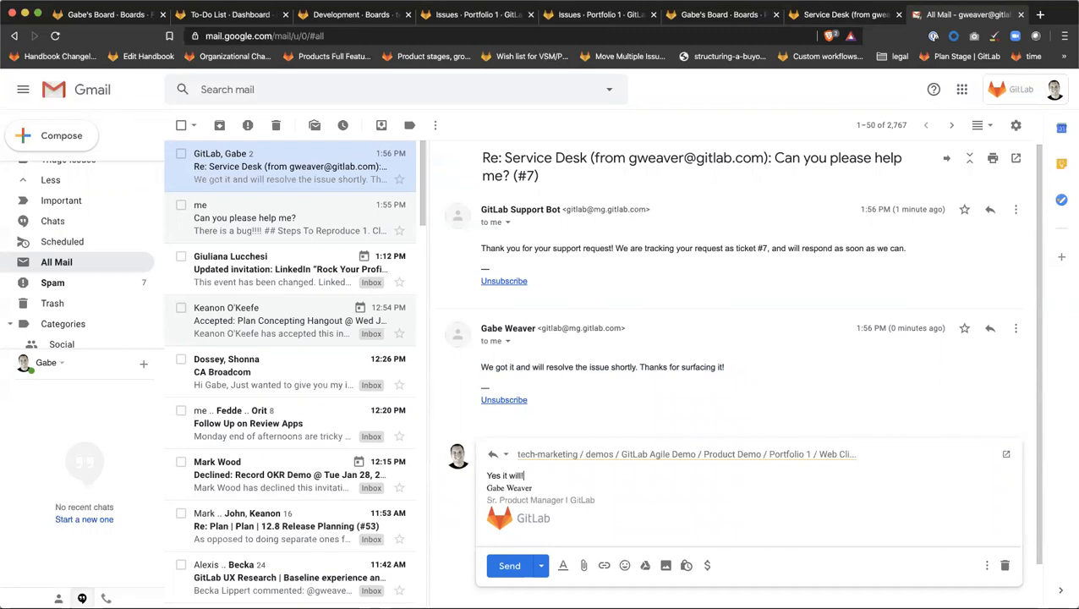
type("Yes it will!")
key("Return")
left_click(510, 566)
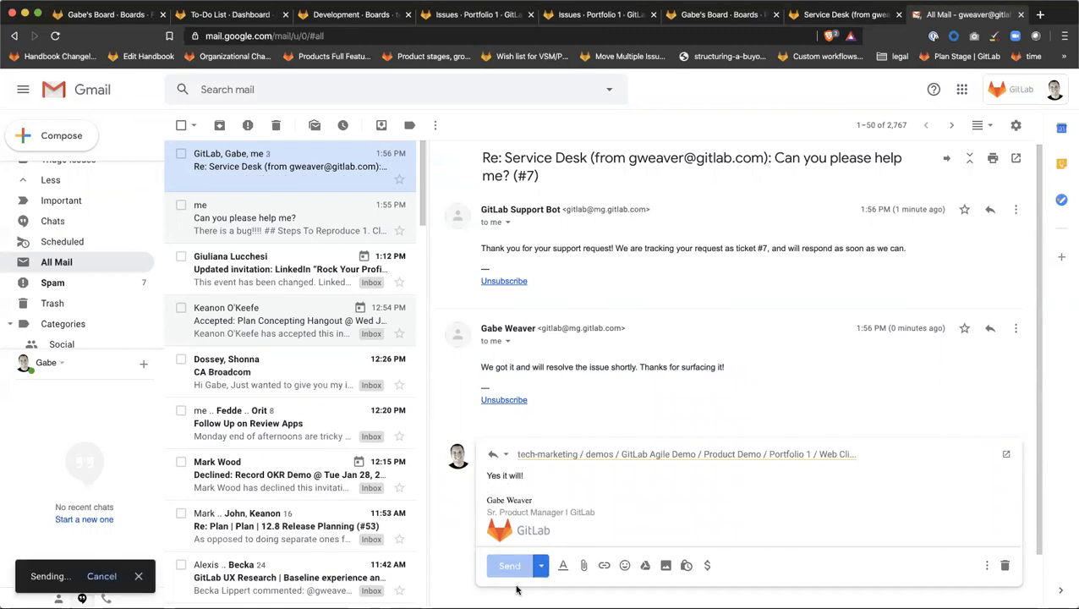
Step: Return to the "Can you please help me?" issue in GitLab, reload it, and check the sent reply in Gmail
left_click(845, 14)
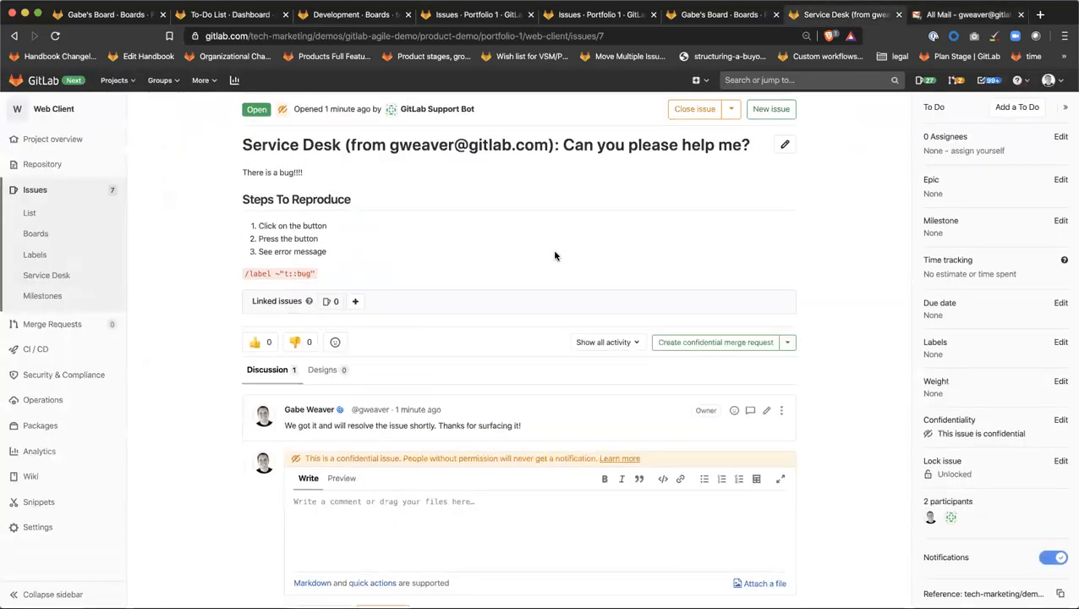
scroll(554, 256, "down", 3)
key("super+r")
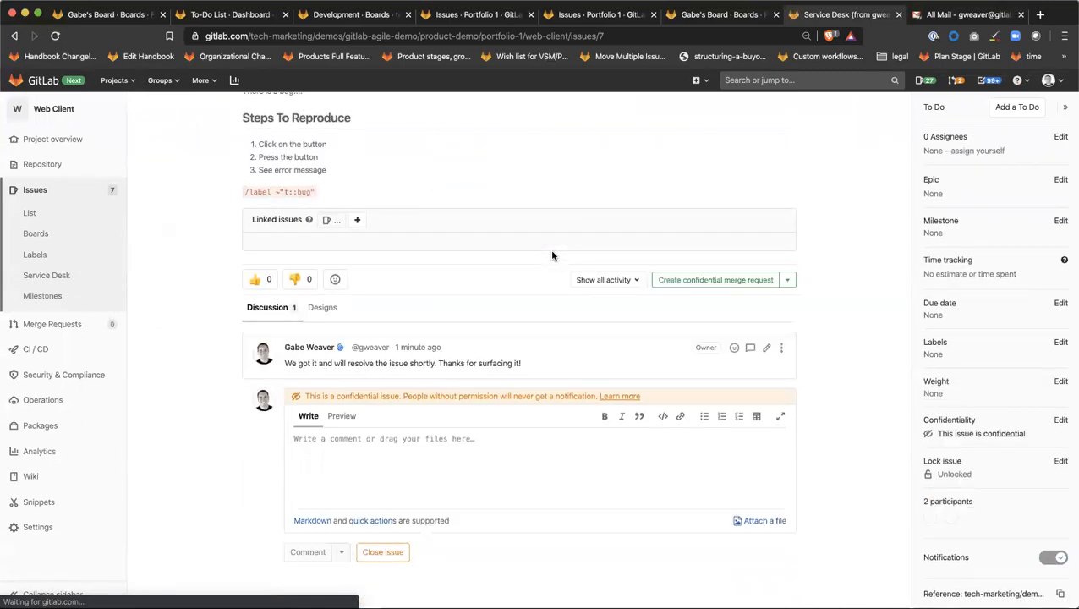
left_click(968, 17)
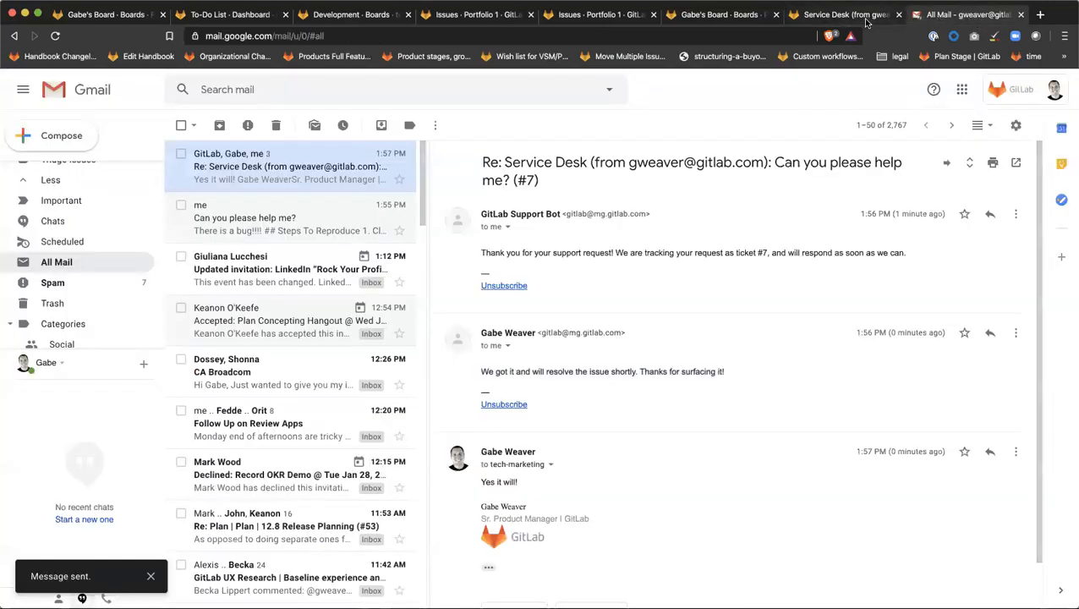
left_click(858, 16)
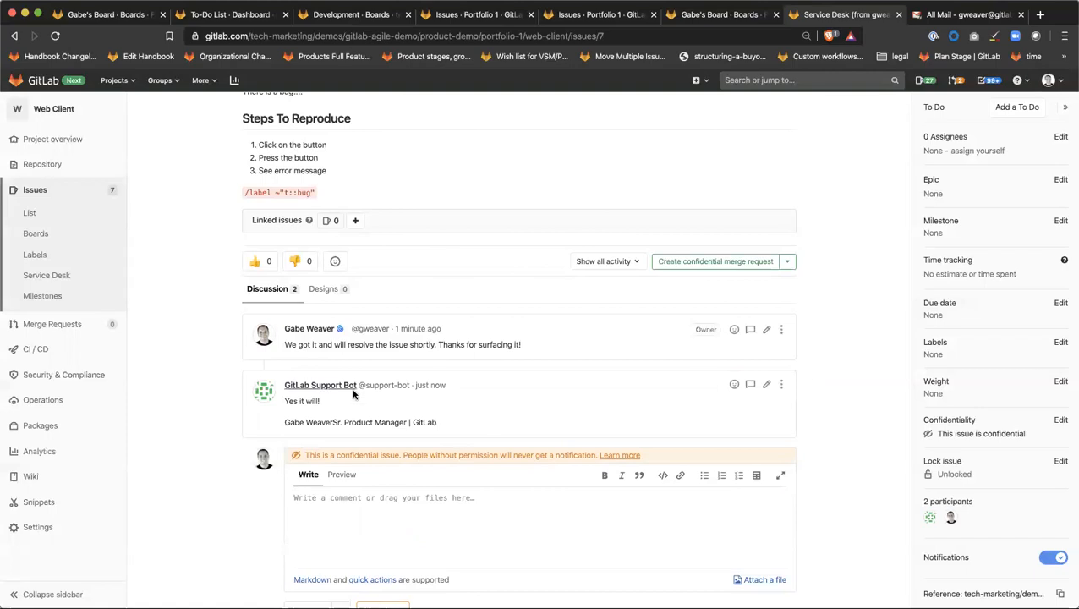
Step: Examine the GitLab Support Bot comment containing the emailed reply in the issue's discussion
scroll(231, 368, "down", 2)
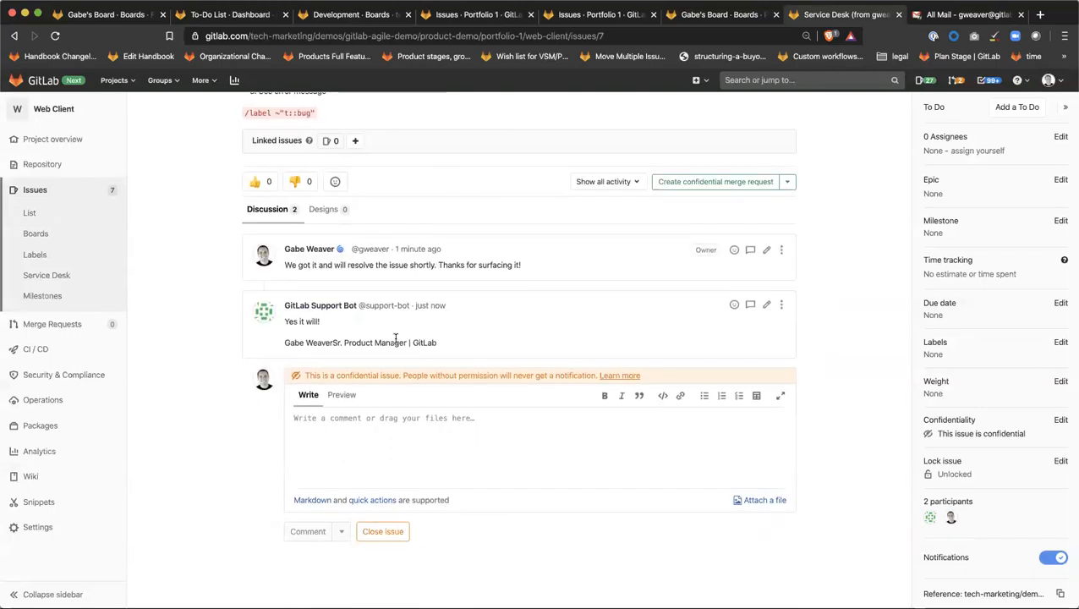
left_click_drag(438, 343, 284, 319)
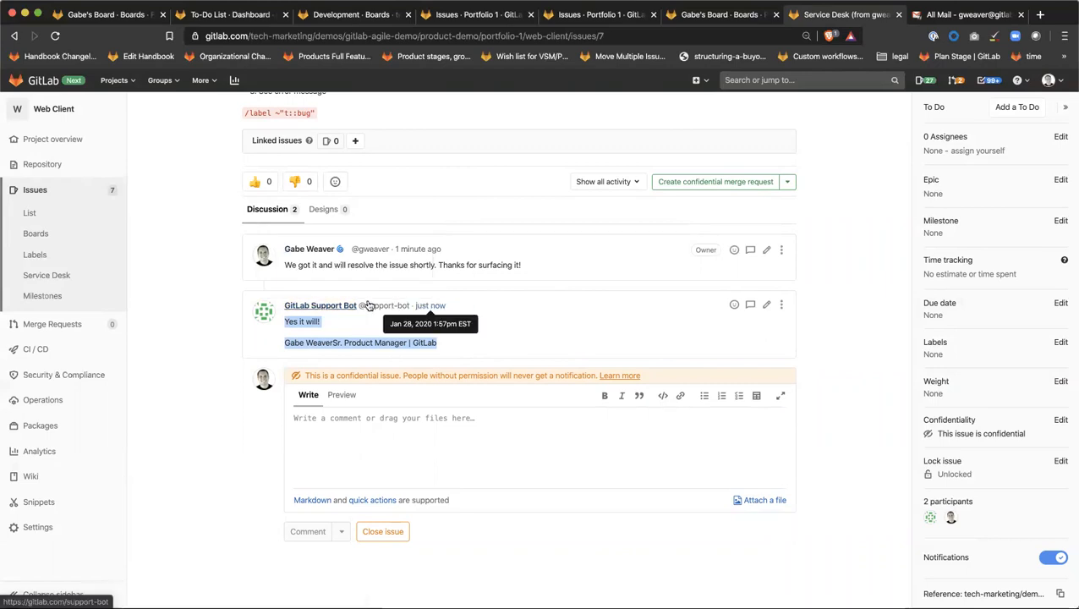
mouse_move(313, 306)
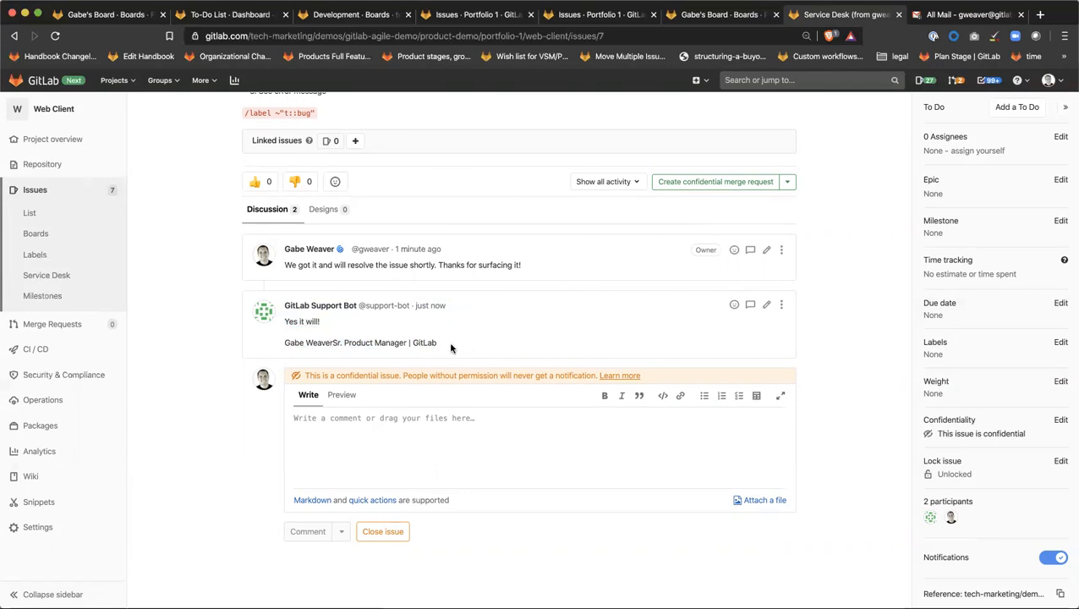
left_click(291, 310, "shift")
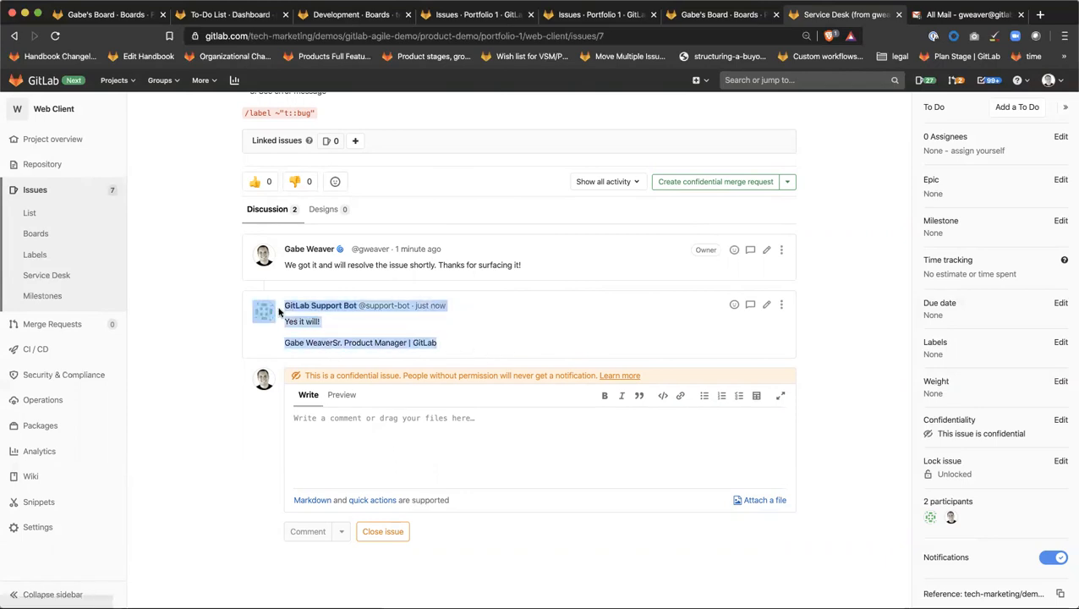
left_click(519, 347)
scroll(519, 348, "up", 3)
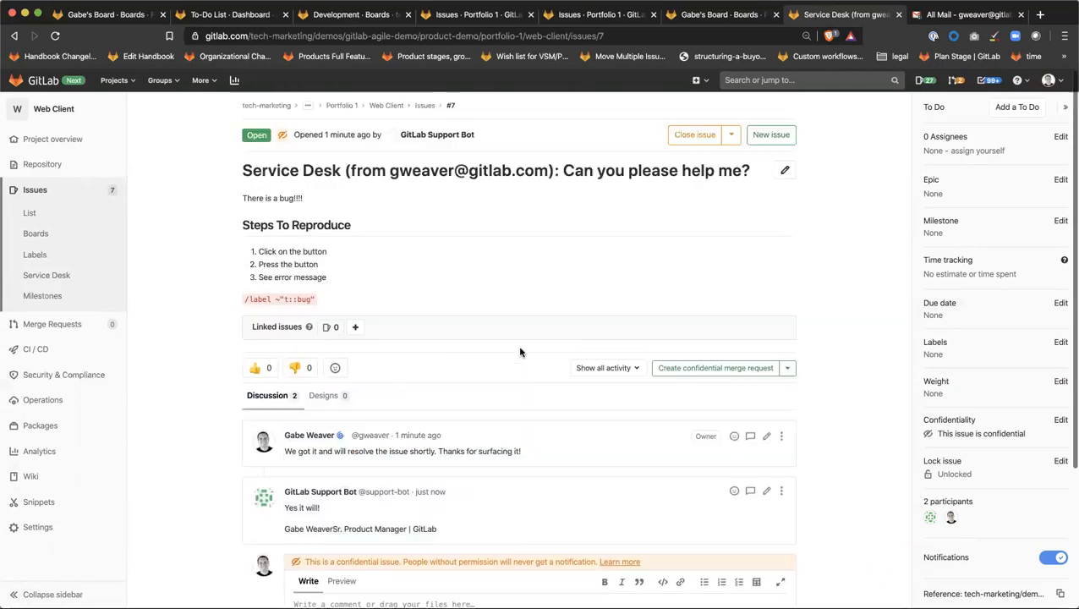
scroll(520, 352, "down", 3)
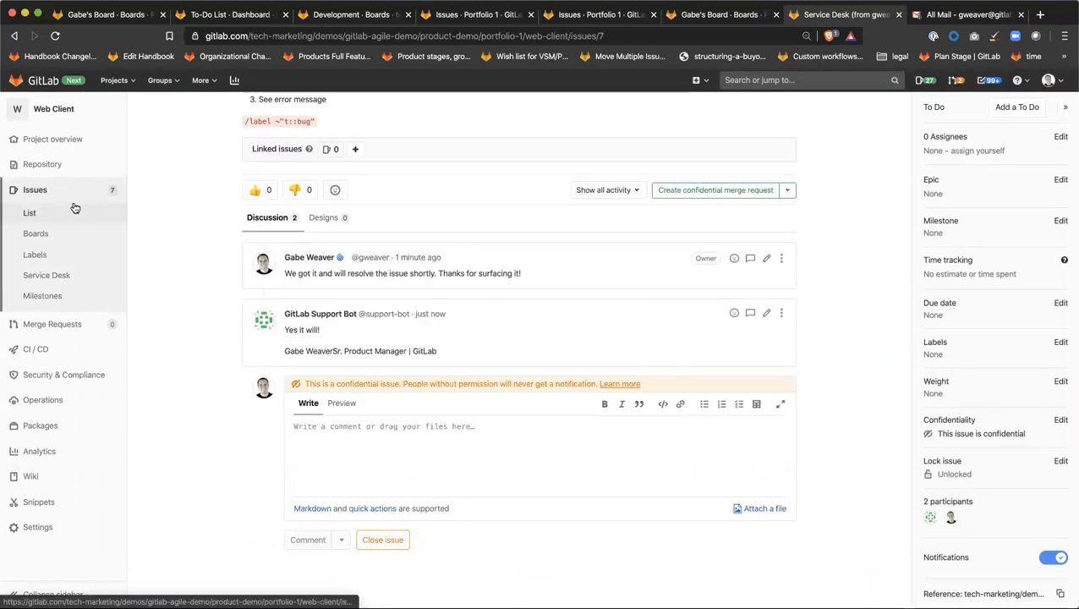
Step: Go up to the Portfolio 1 group and open its epics list
mouse_move(68, 364)
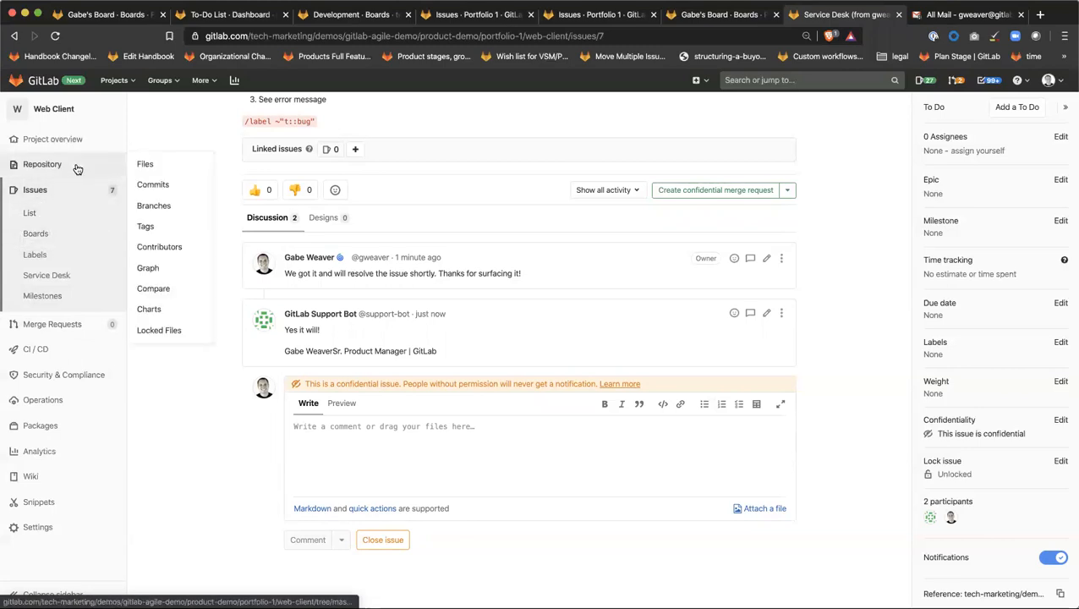
scroll(254, 135, "up", 5)
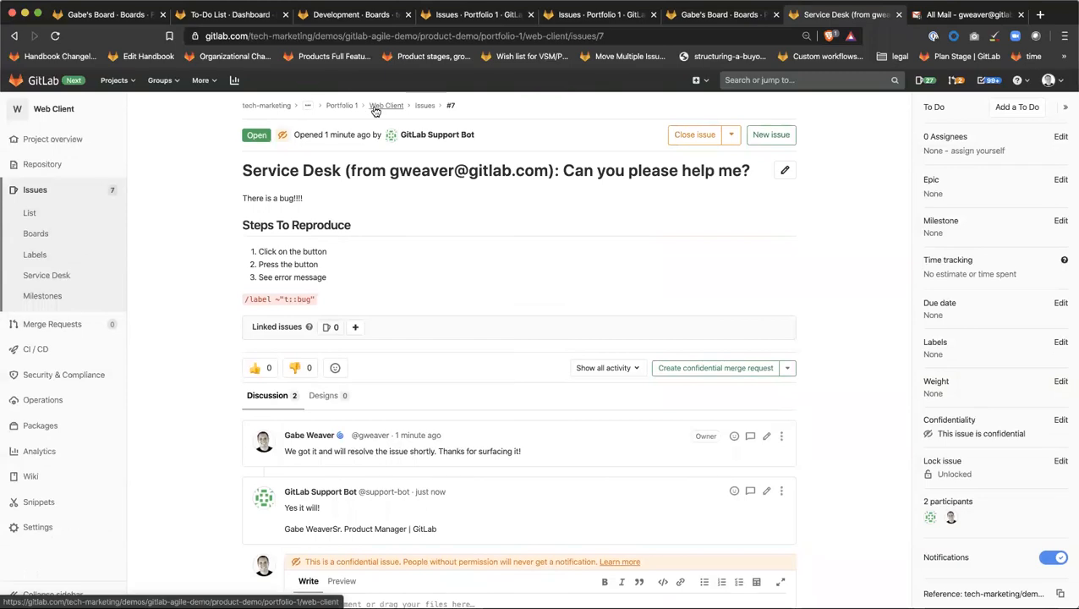
left_click(340, 106)
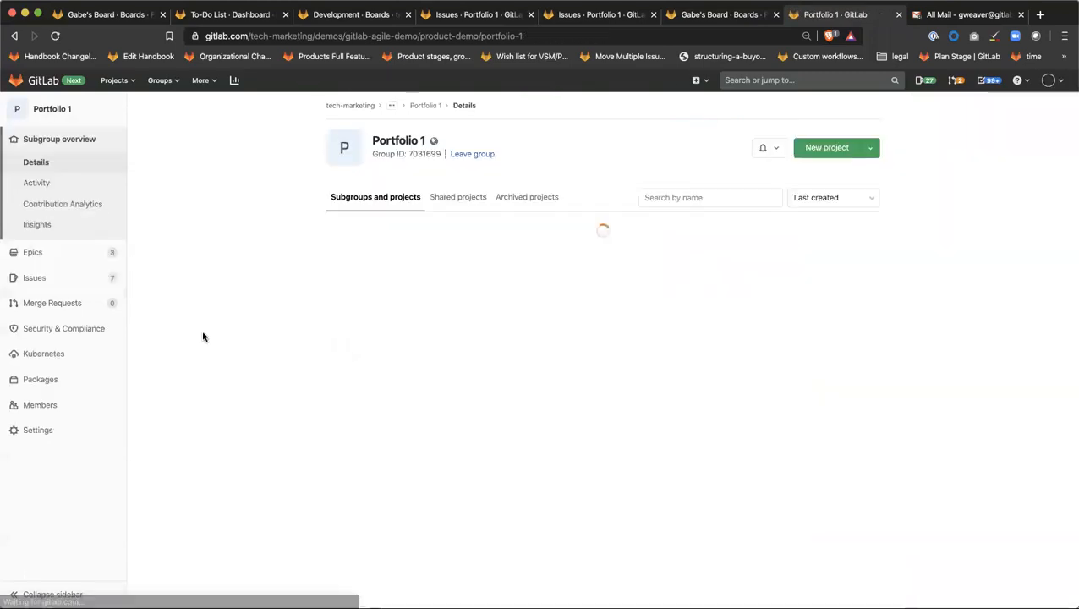
mouse_move(65, 256)
left_click(159, 254)
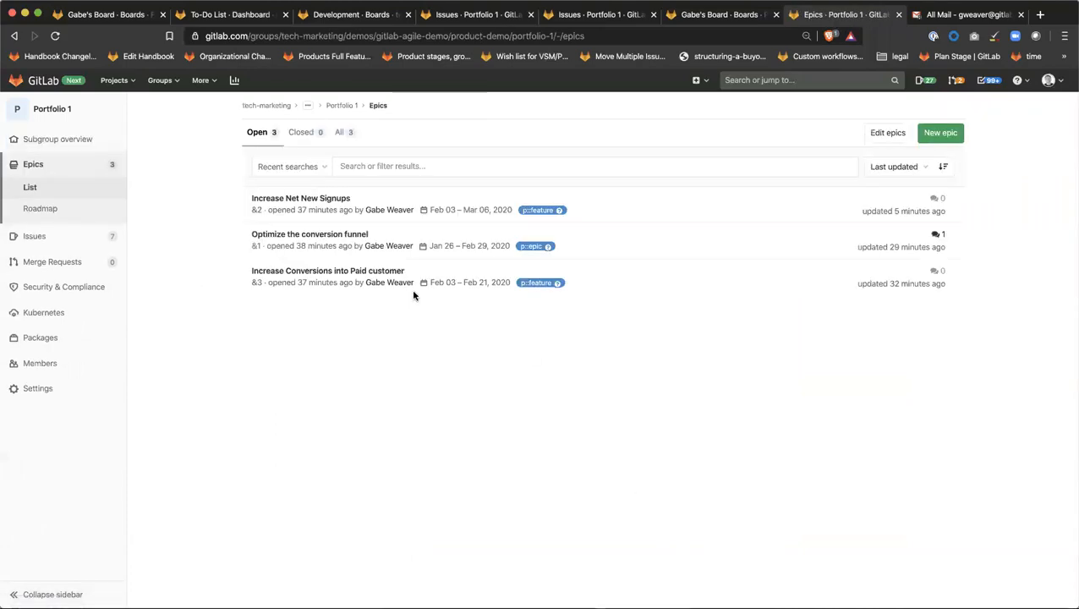
Step: Open the "Optimize the conversion funnel" epic in a new tab and set its start and due dates to Inherited
right_click(289, 234)
left_click(342, 239)
key("ctrl+Tab")
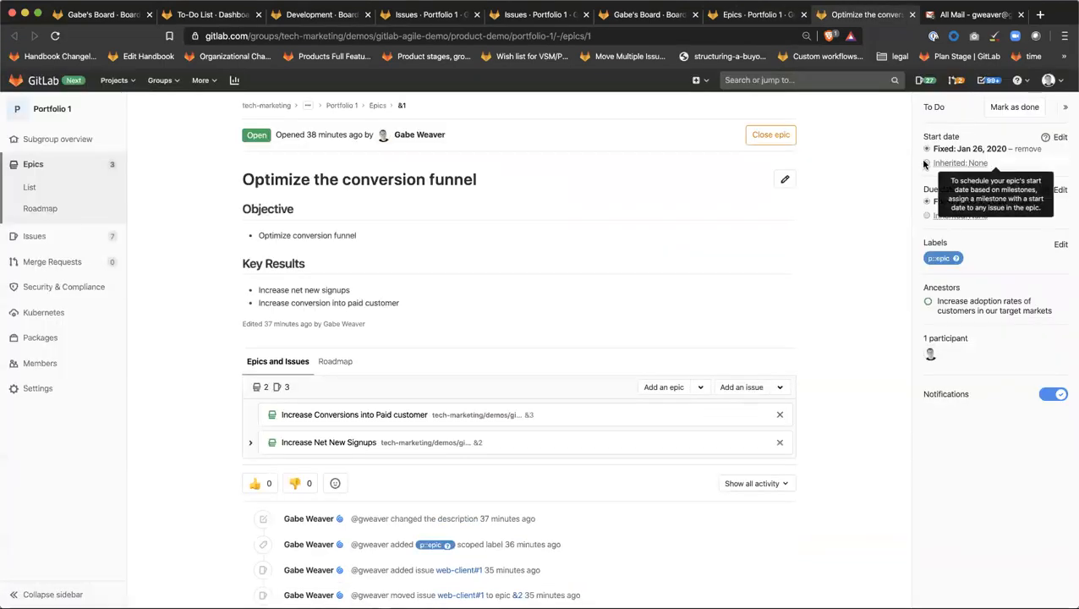
left_click(925, 163)
left_click(926, 216)
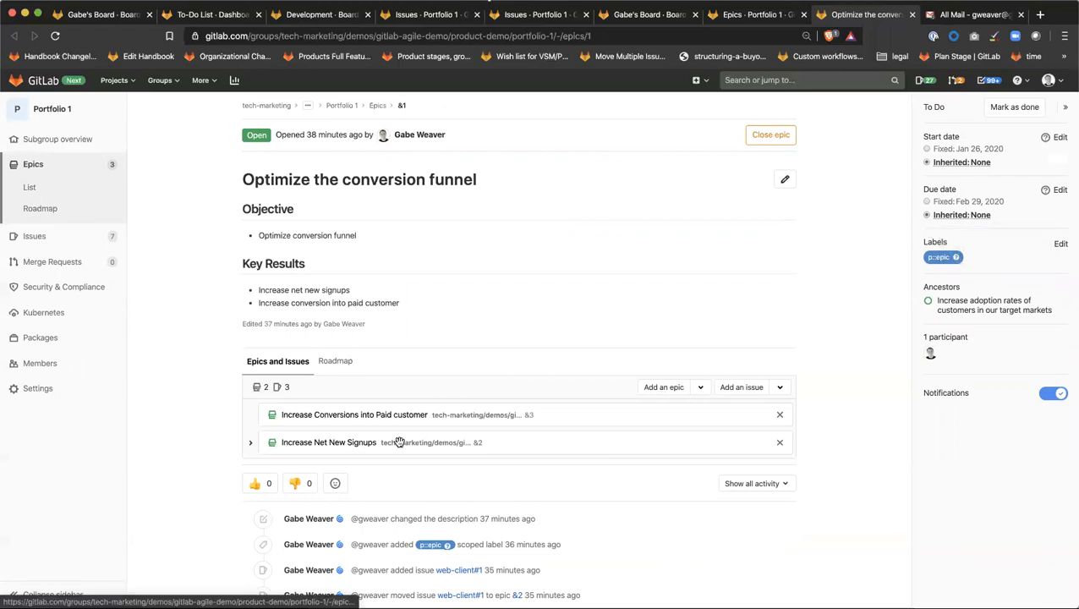
Step: Review the epic's child epics and activity history, and open the Portfolio 1 epics roadmap
scroll(433, 390, "down", 3)
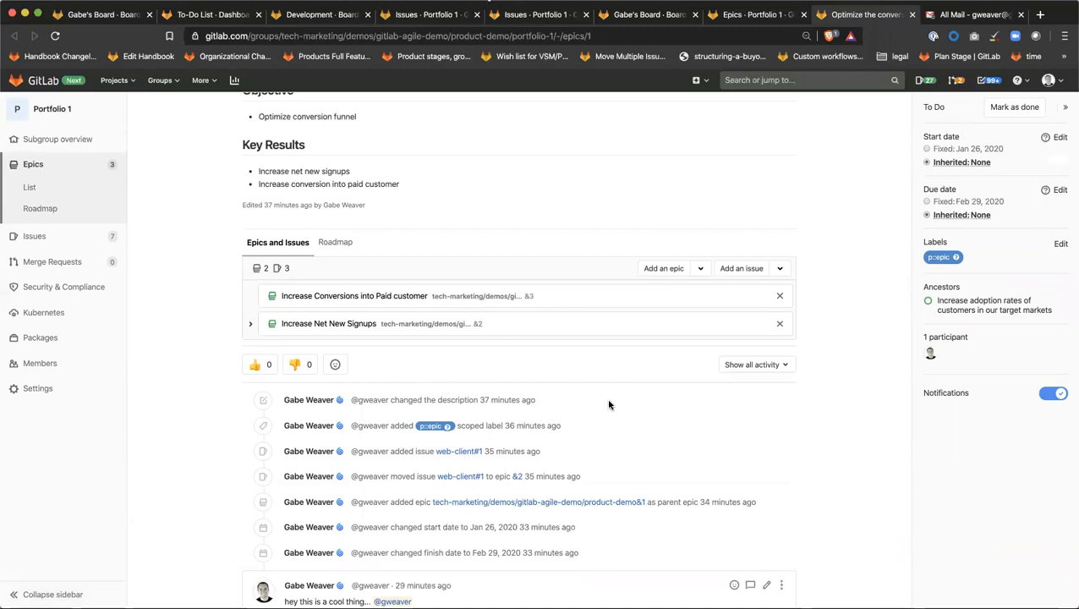
scroll(608, 405, "down", 5)
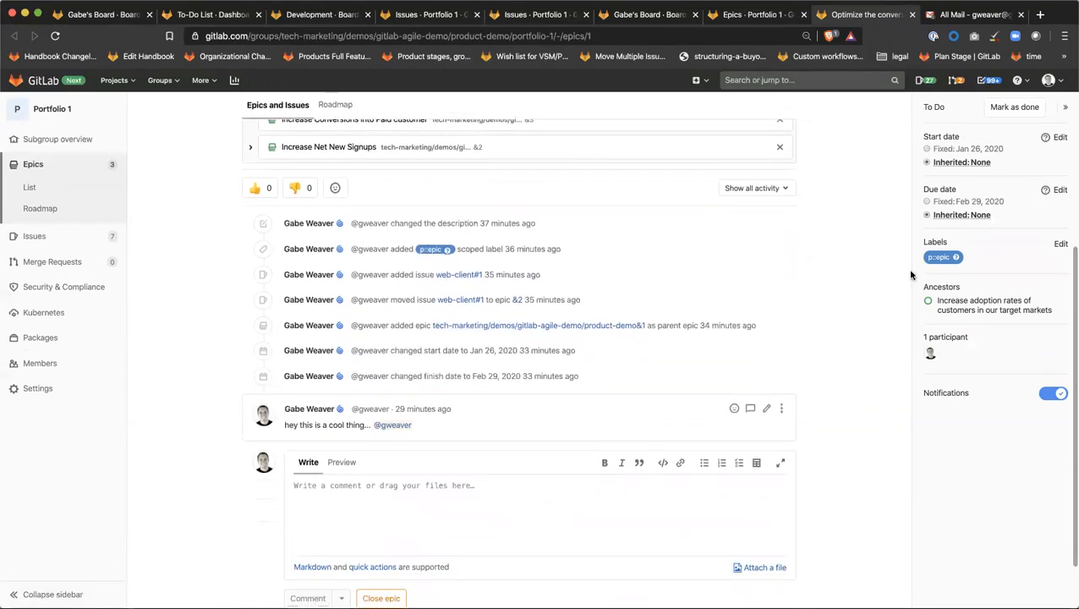
scroll(753, 270, "up", 4)
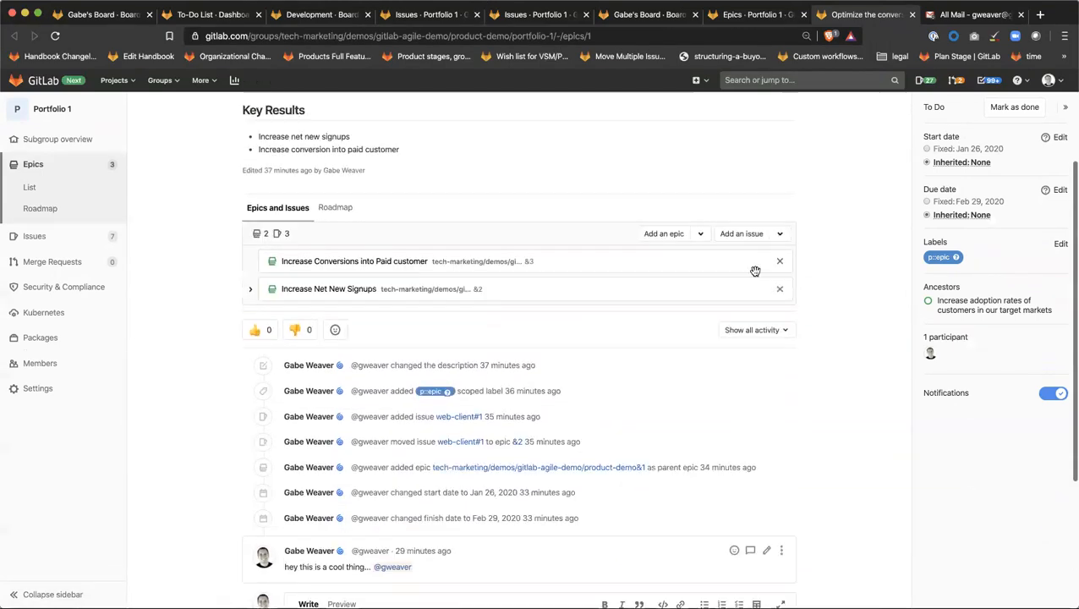
left_click(73, 210)
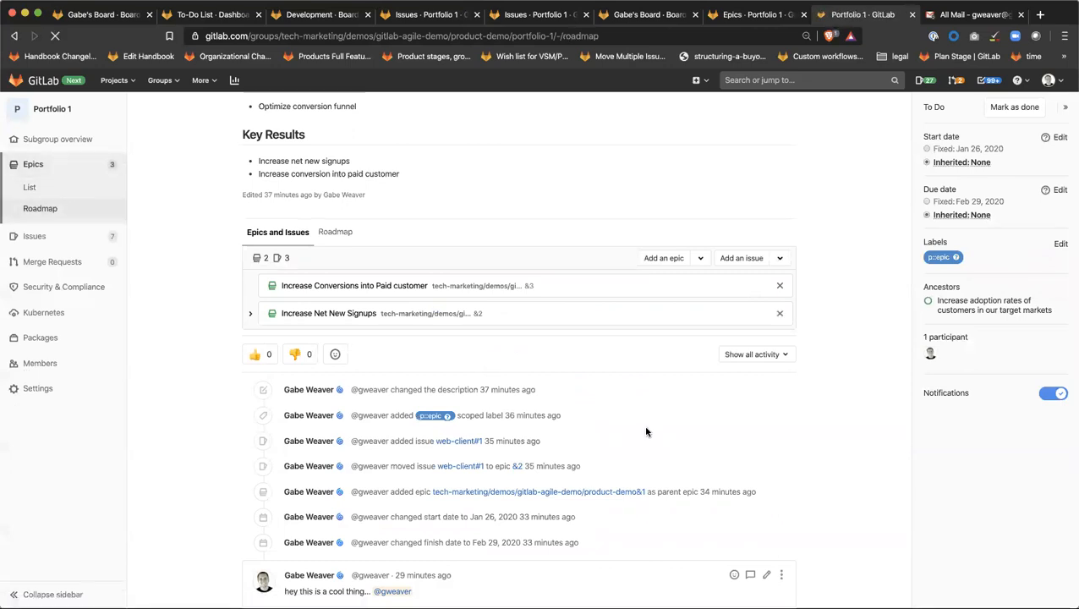
Step: Recheck the inherited start and due dates on the epic, and return to the Portfolio 1 epics roadmap
left_click(15, 35)
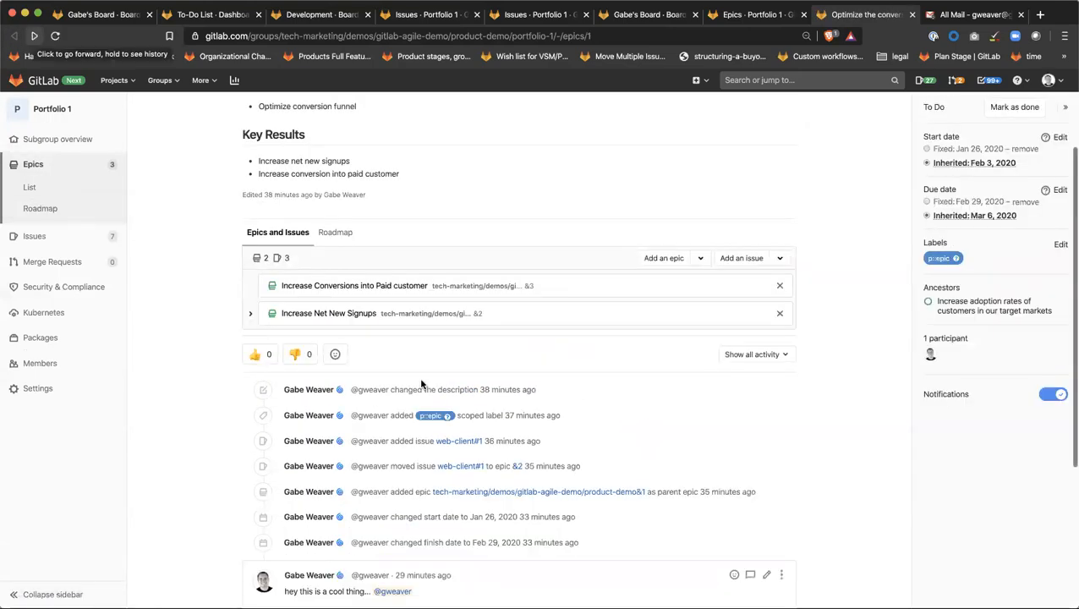
left_click(34, 35)
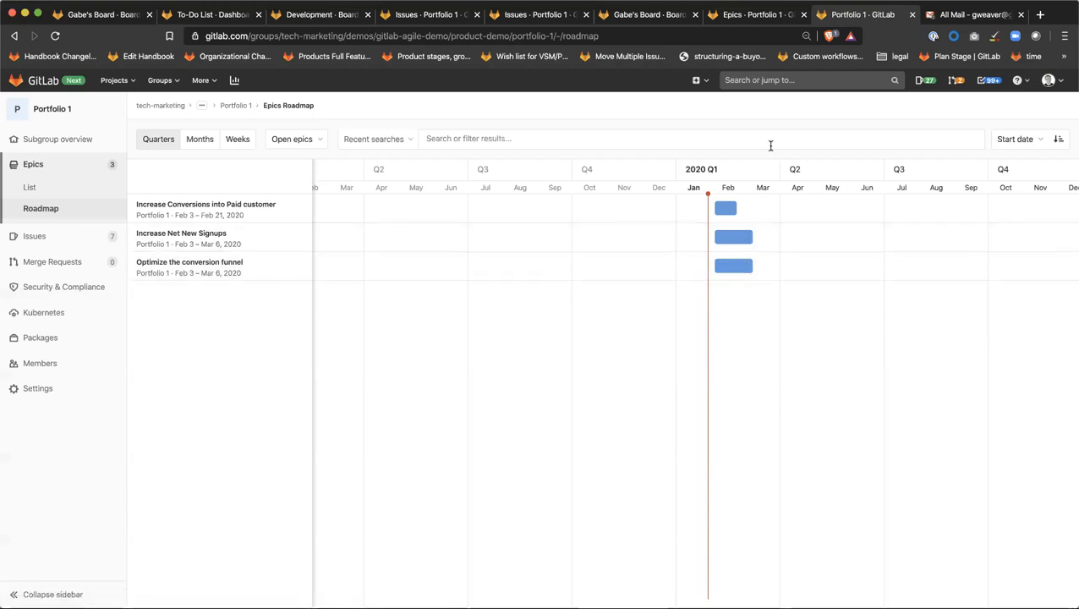
Step: View the Portfolio 1 issue analytics and look through the charts of the group's Insights issues dashboard
left_click(66, 241)
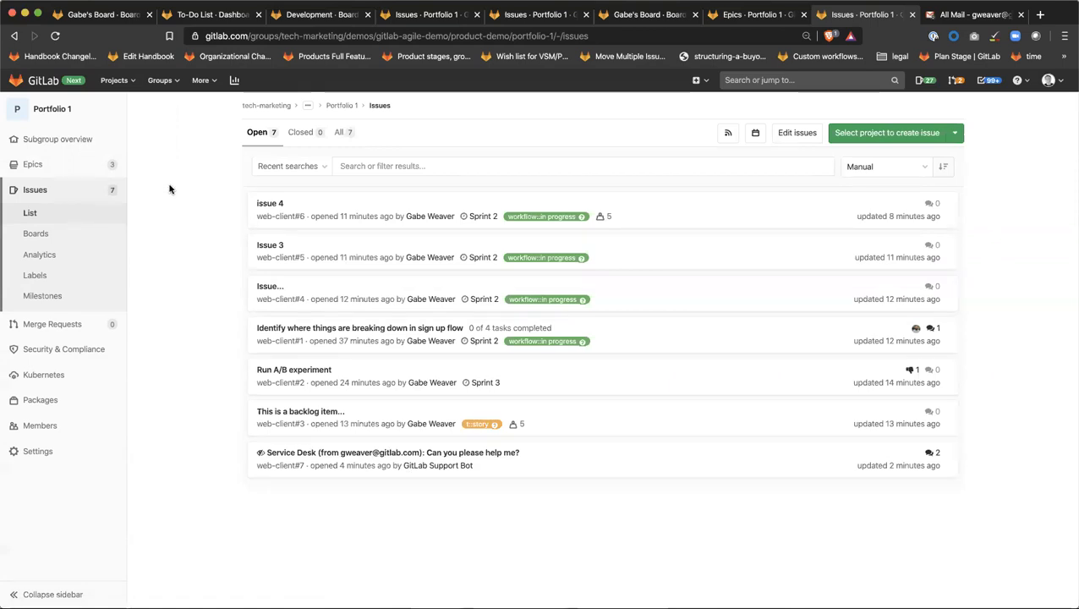
left_click(61, 255)
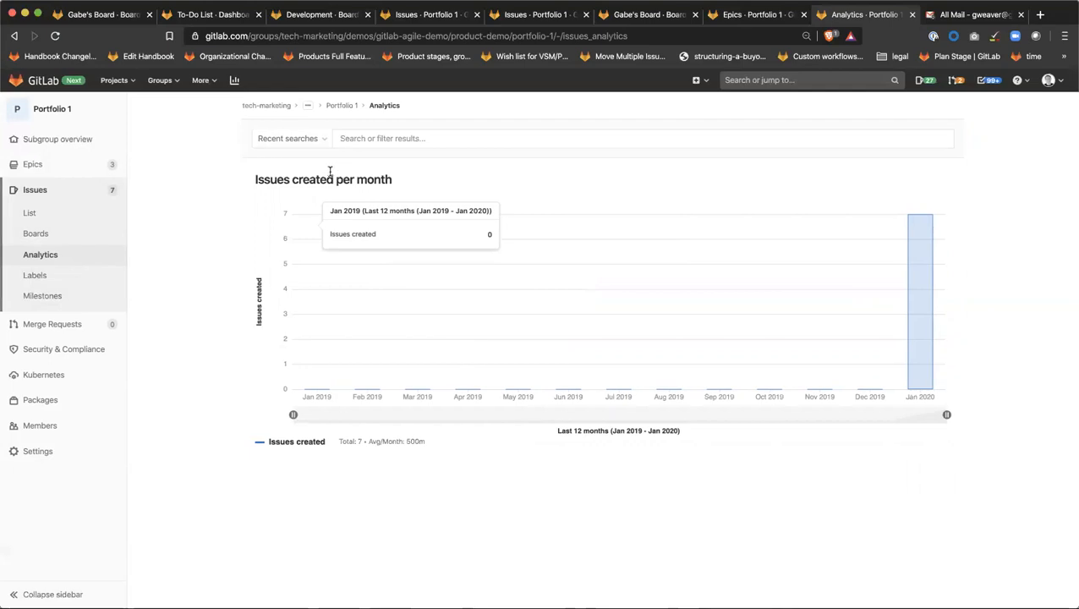
mouse_move(41, 143)
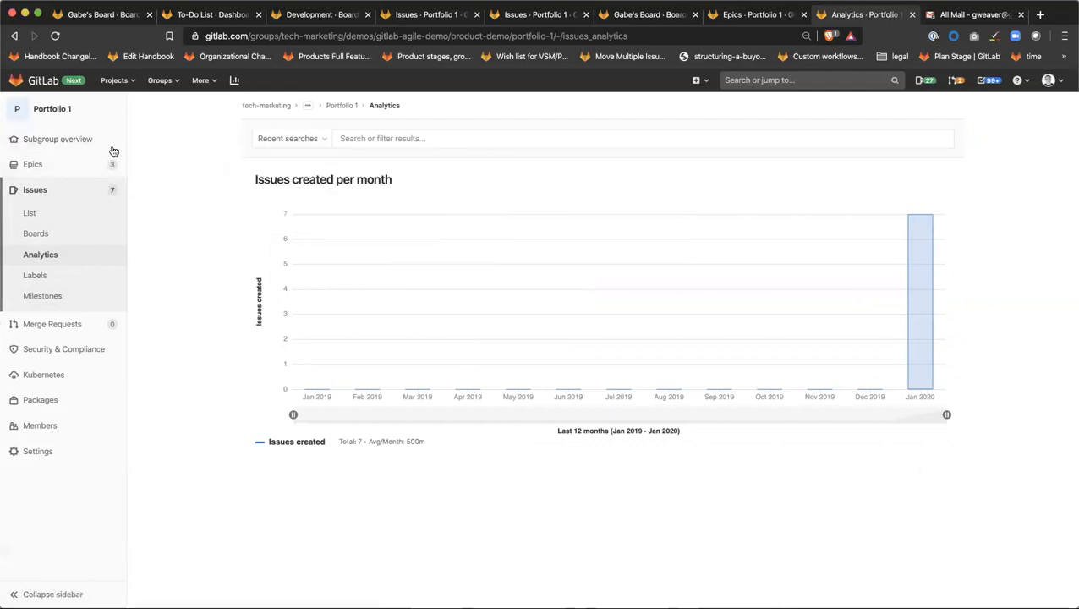
left_click(152, 203)
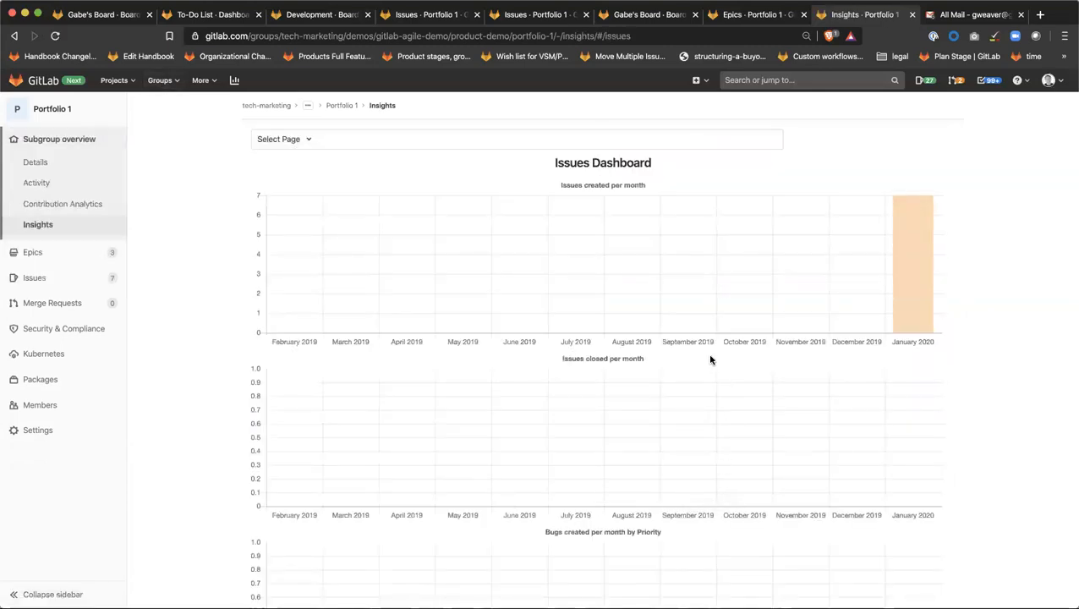
scroll(887, 253, "down", 1)
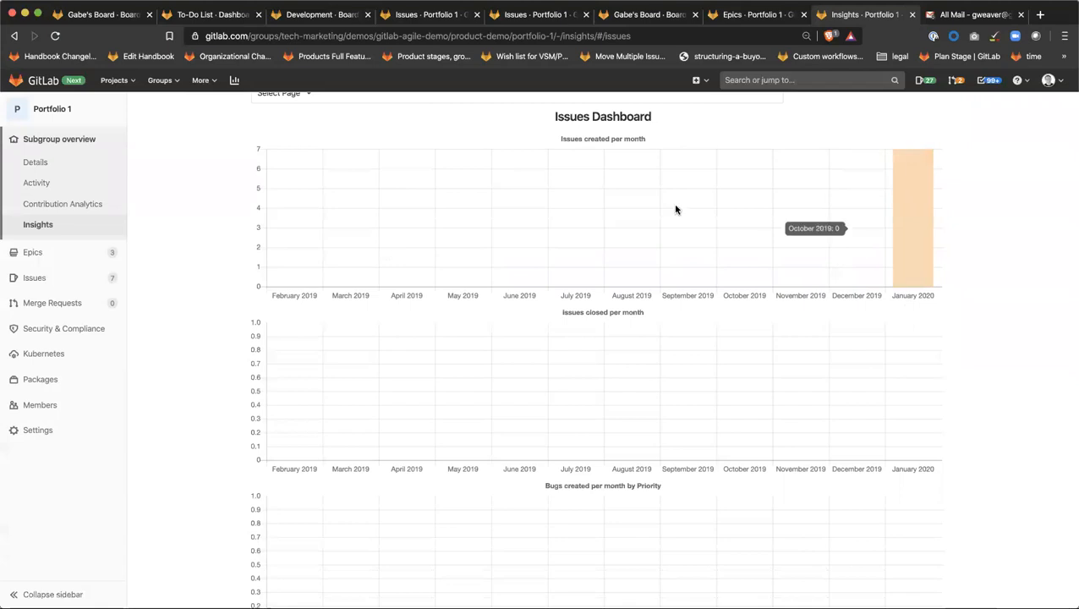
scroll(642, 236, "down", 2)
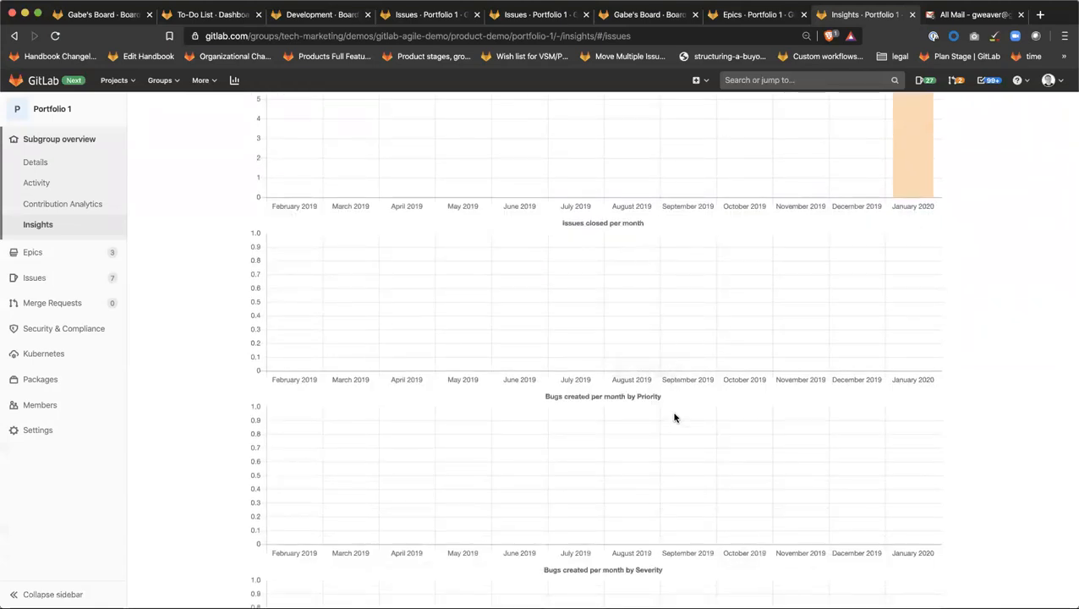
scroll(624, 399, "up", 3)
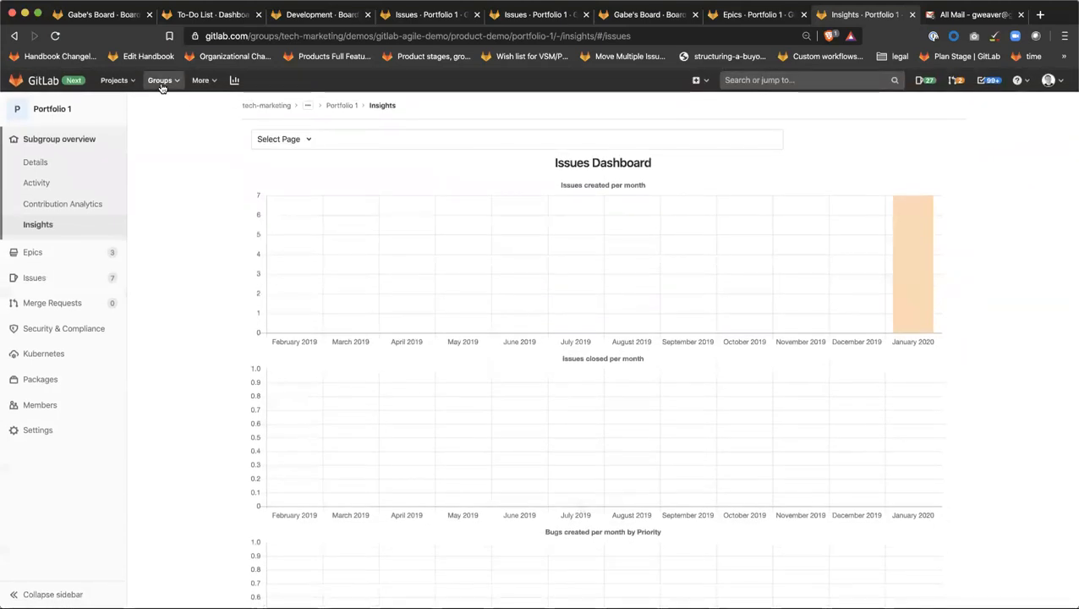
Step: Go to the Initech group and open its Insights page
left_click(160, 81)
left_click(310, 157)
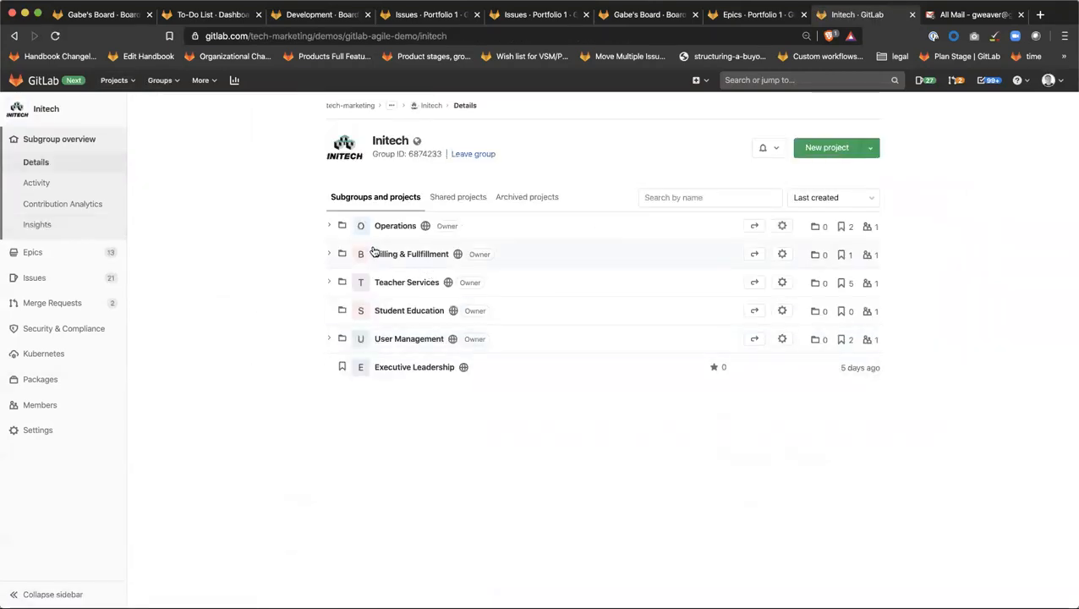
mouse_move(61, 256)
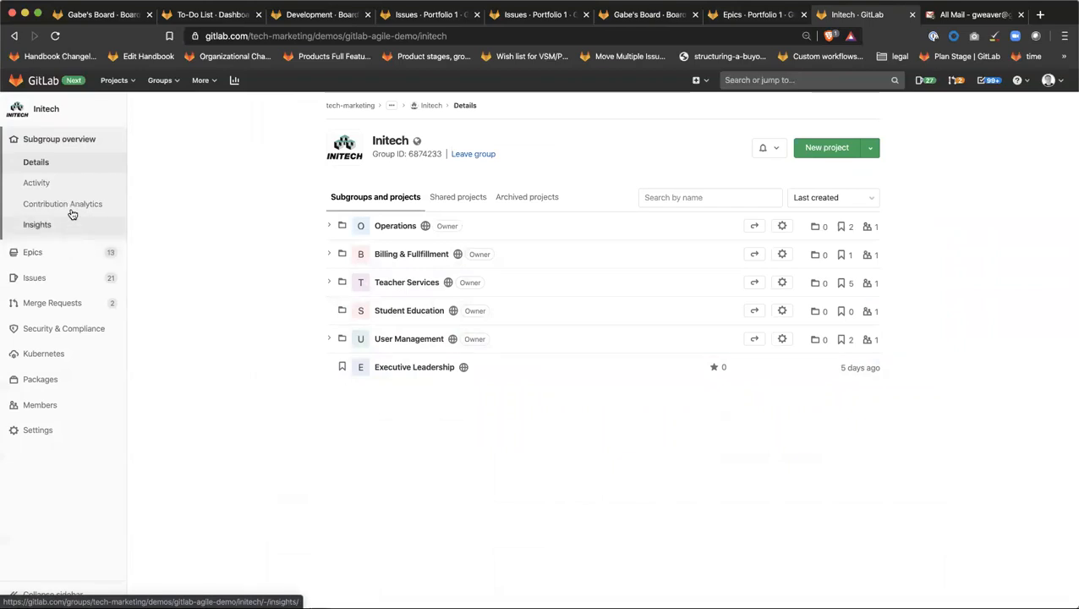
left_click(53, 224)
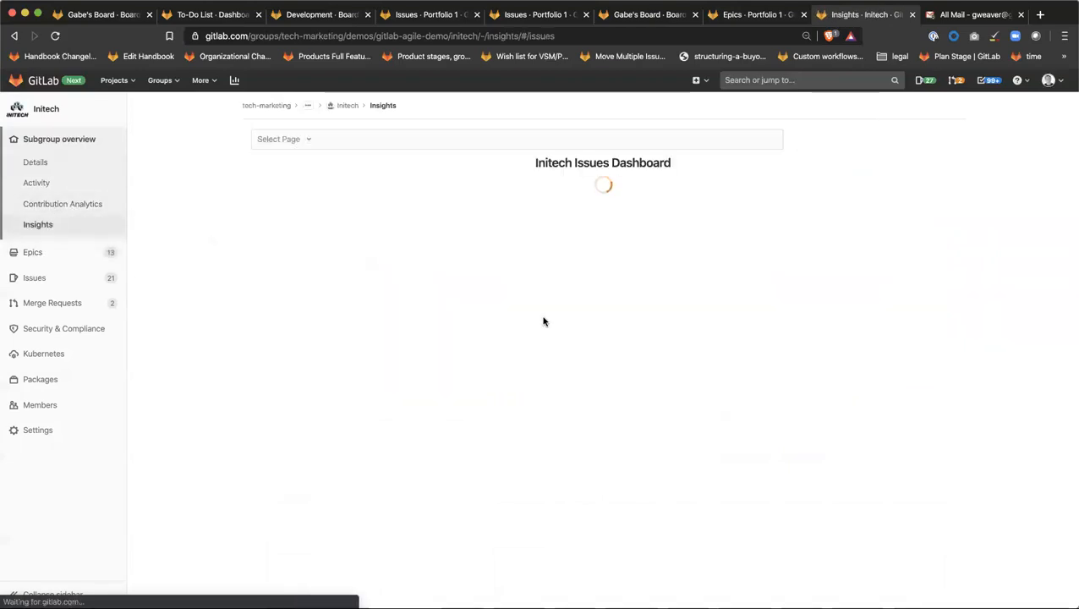
Step: Examine the Initech Issues Dashboard charts for issues created and closed, bugs by priority, features by product and new customer issues
scroll(528, 240, "down", 1)
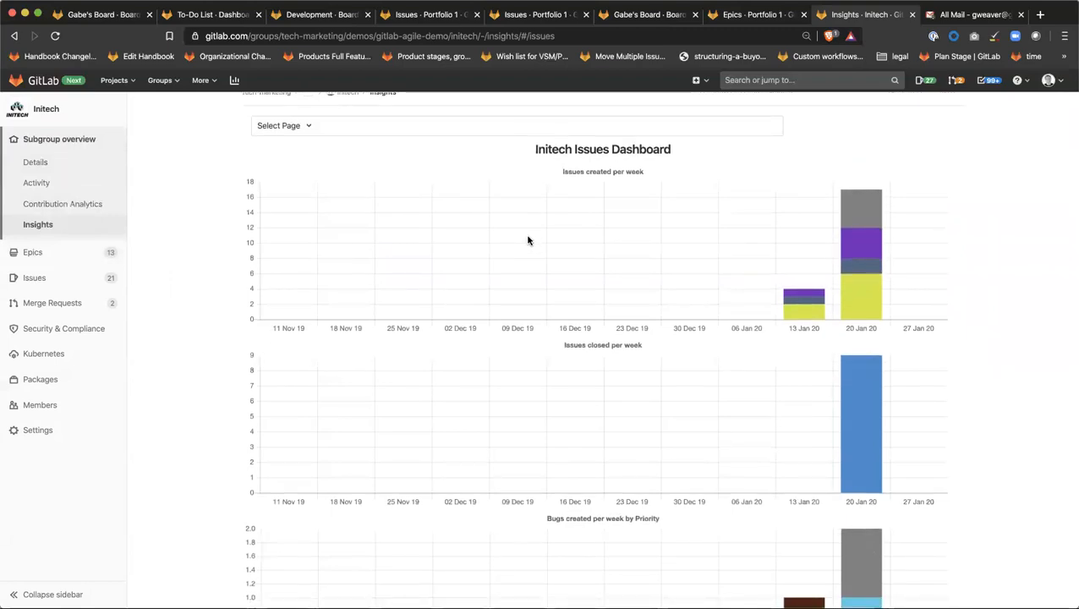
triple_click(555, 148)
left_click(730, 154)
mouse_move(850, 295)
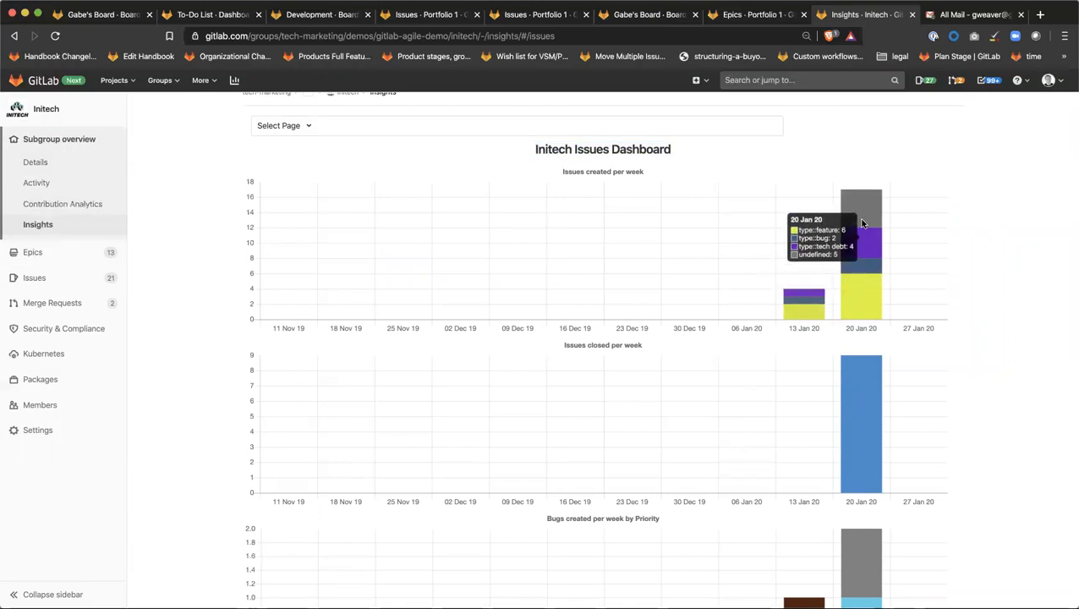
scroll(860, 357, "down", 2)
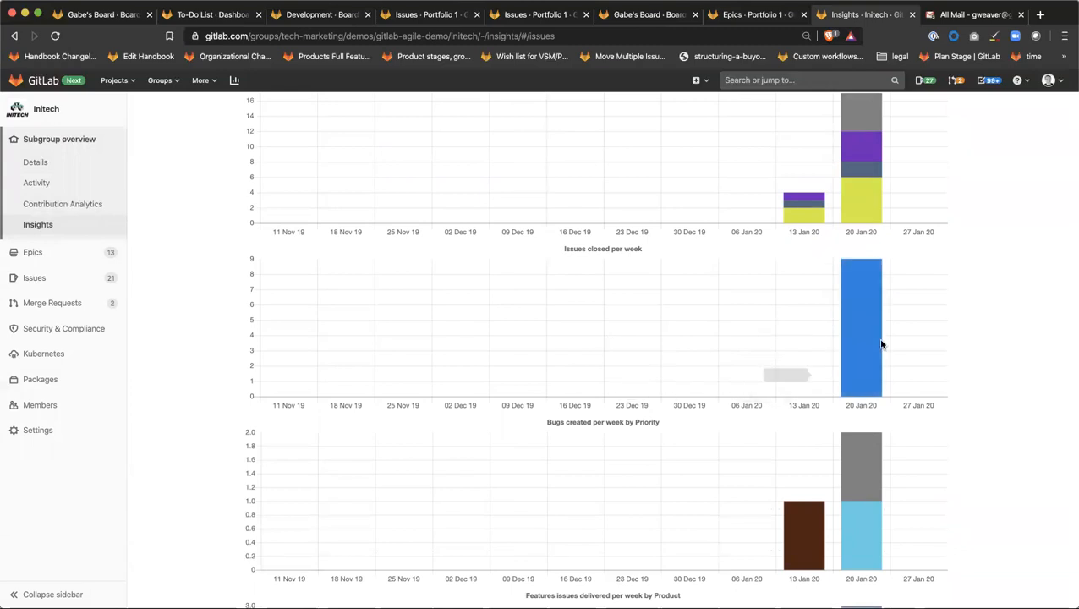
scroll(863, 342, "down", 4)
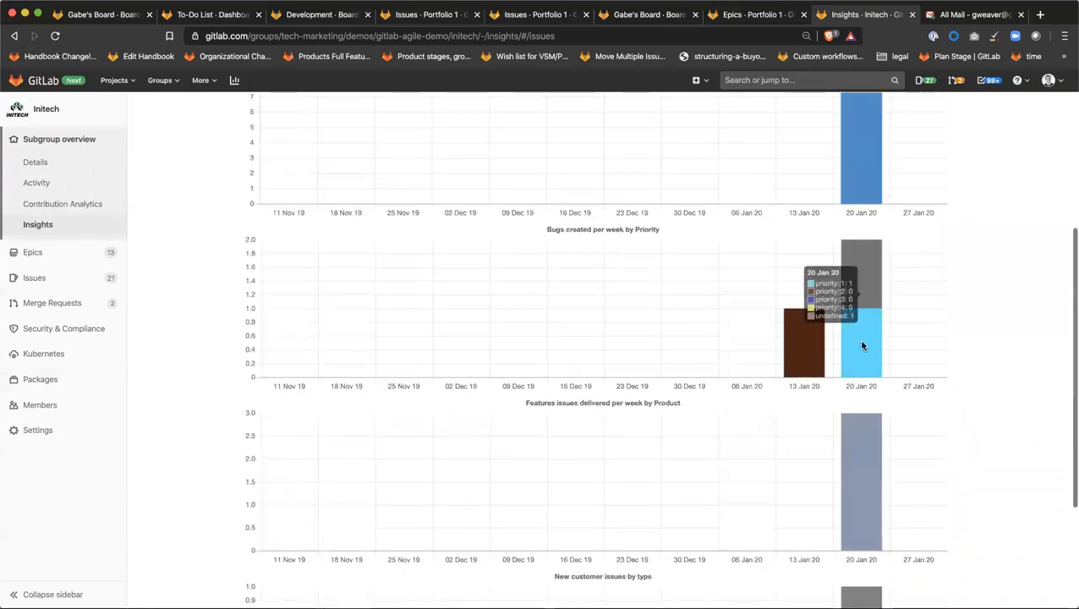
scroll(866, 494, "down", 3)
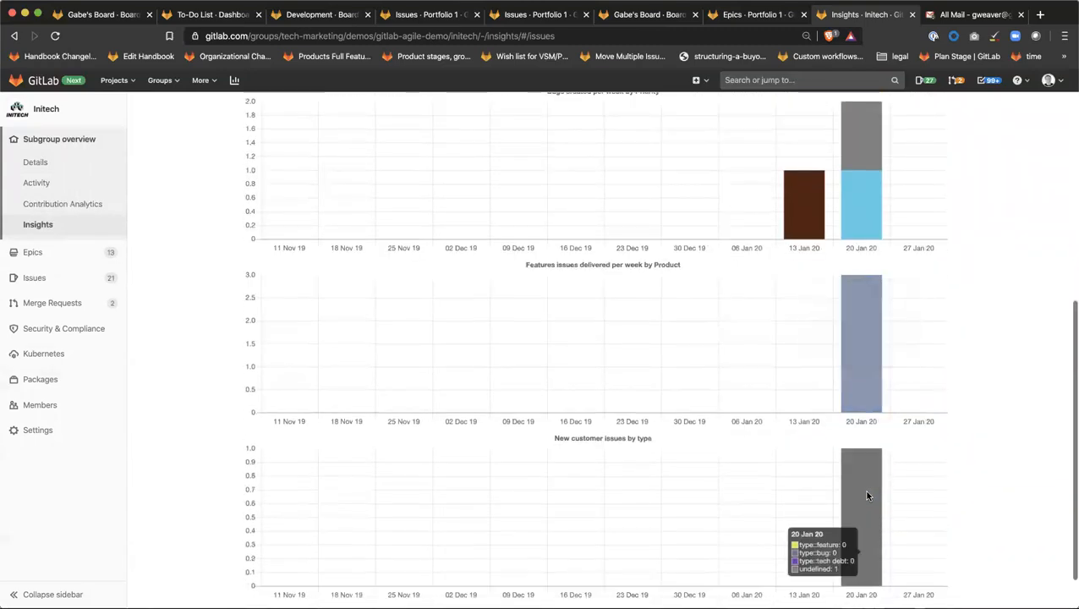
scroll(866, 495, "down", 1)
scroll(867, 494, "up", 6)
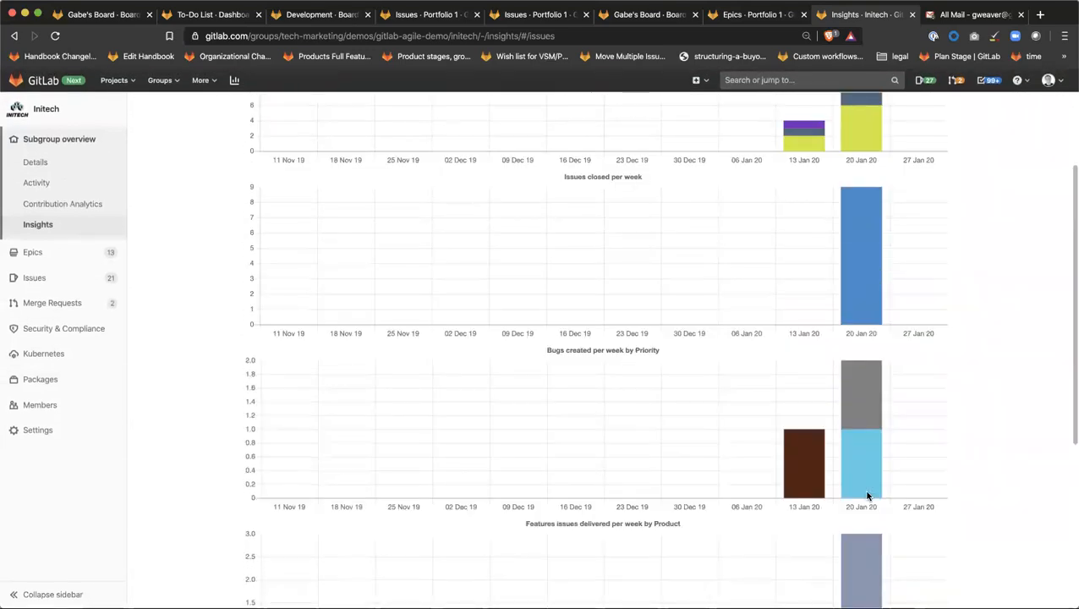
scroll(866, 494, "up", 5)
Step: Switch Insights to the Report Card Product Team Dashboard and inspect its technical debt leading indicators by type
left_click(313, 145)
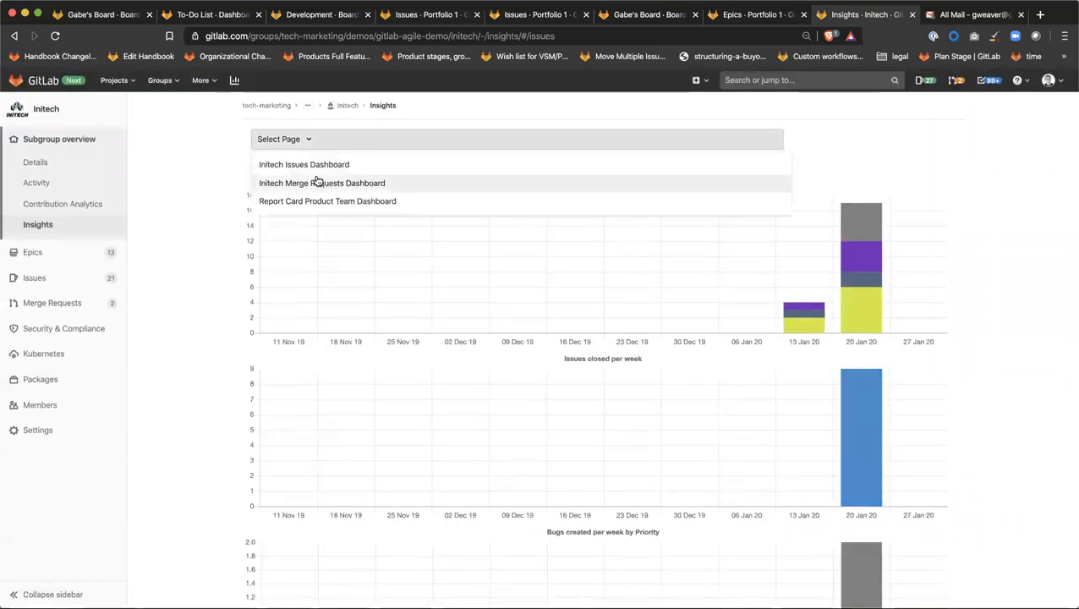
left_click(318, 201)
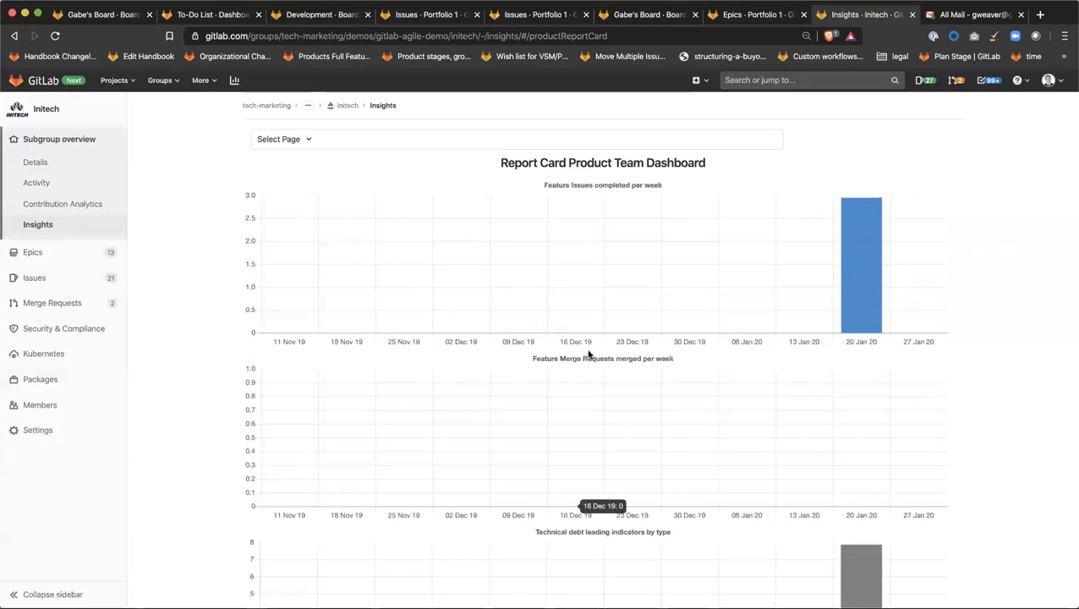
scroll(589, 355, "down", 3)
mouse_move(882, 530)
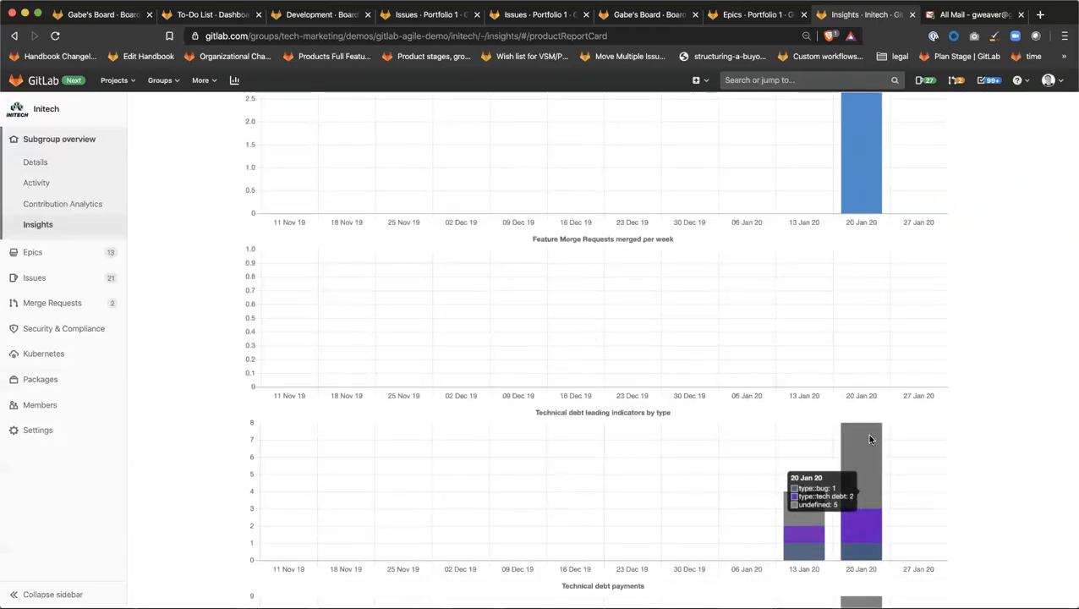
scroll(866, 427, "up", 3)
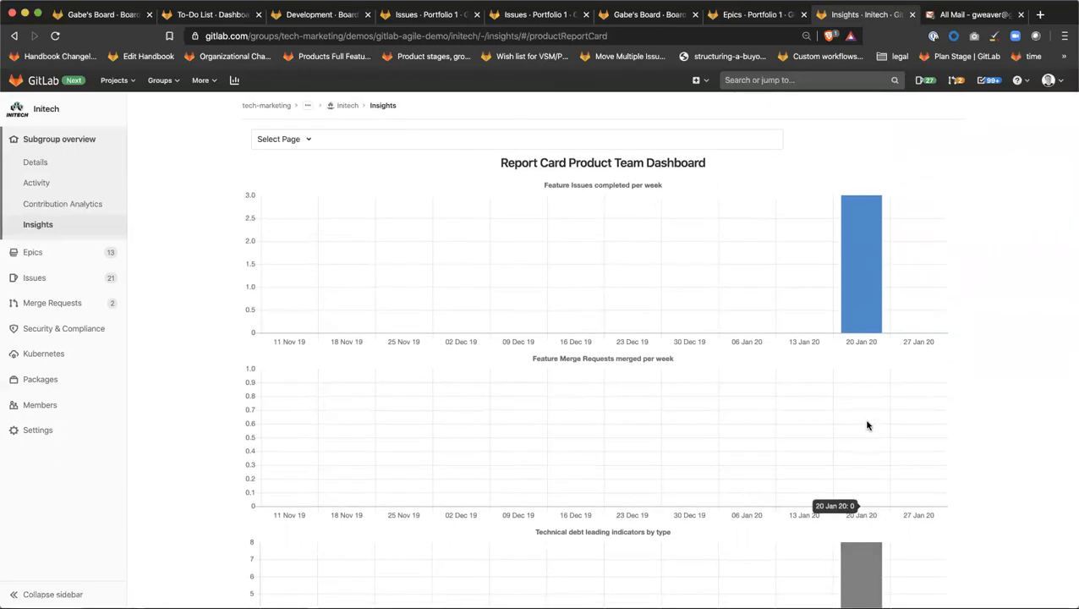
scroll(867, 421, "down", 3)
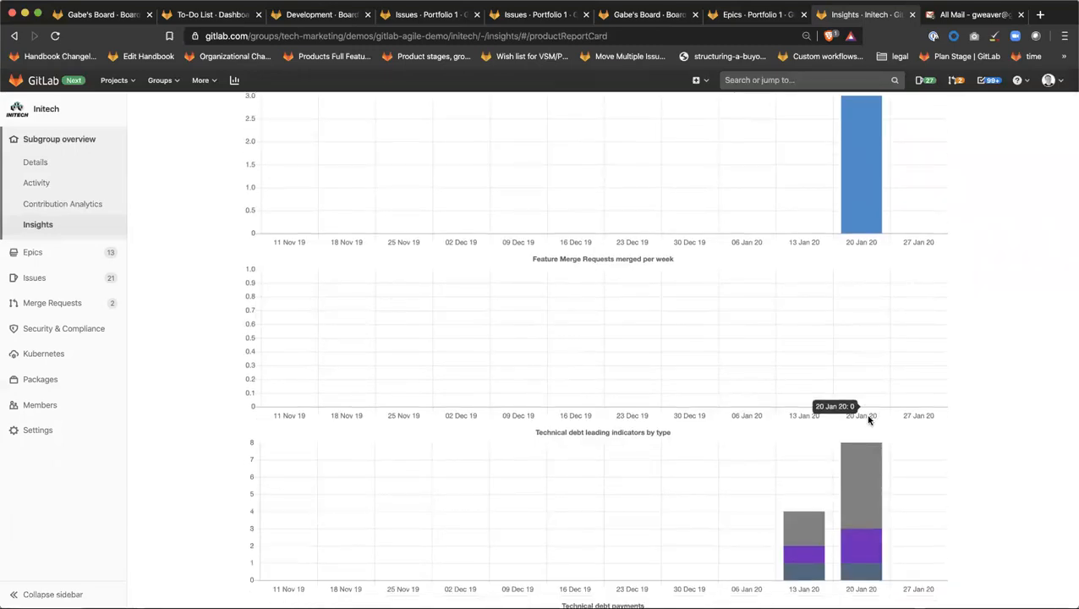
scroll(869, 420, "down", 1)
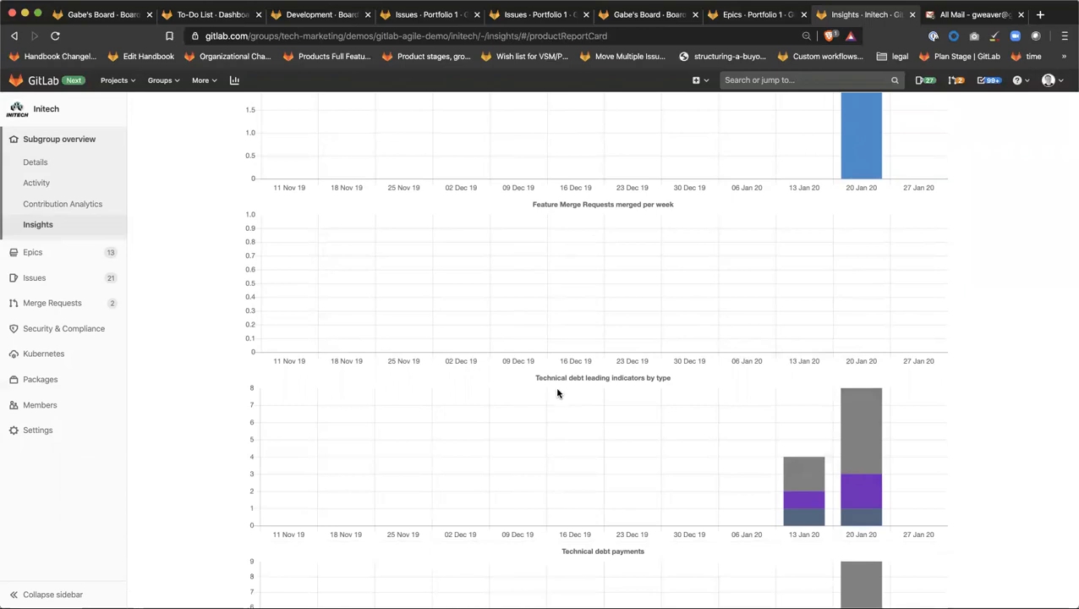
mouse_move(873, 423)
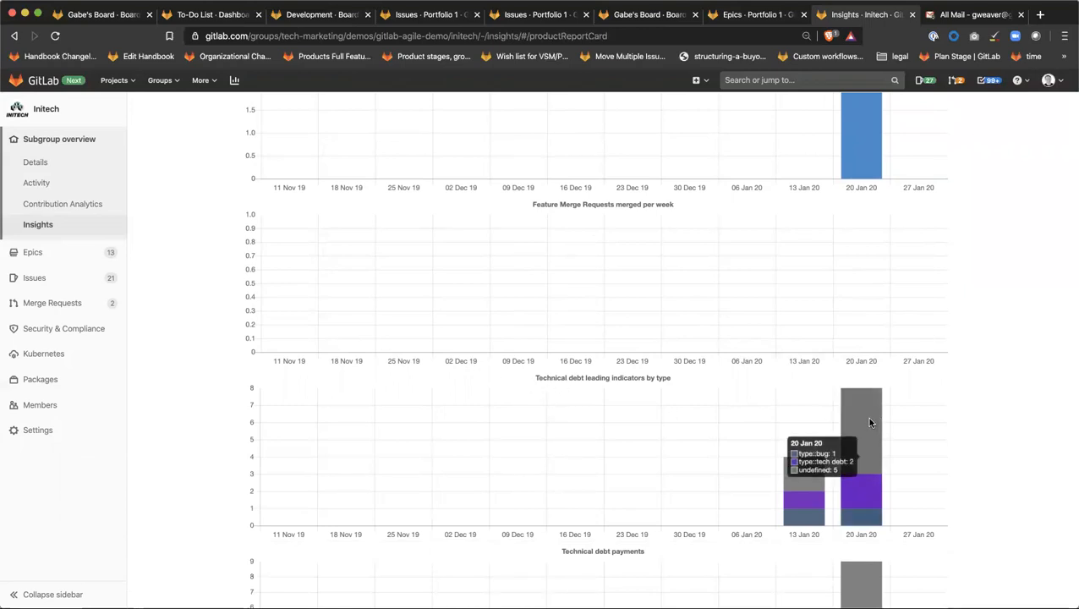
Step: Compare the completed feature issues per week with the technical debt leading indicators and technical debt payments charts
scroll(867, 418, "up", 5)
scroll(866, 423, "down", 3)
mouse_move(859, 492)
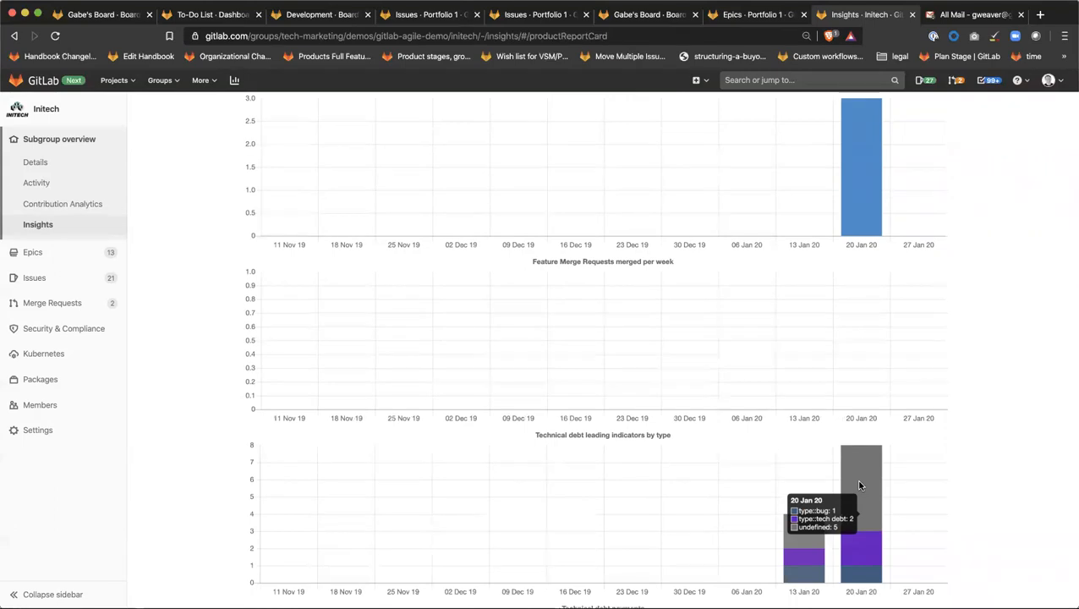
scroll(859, 481, "down", 5)
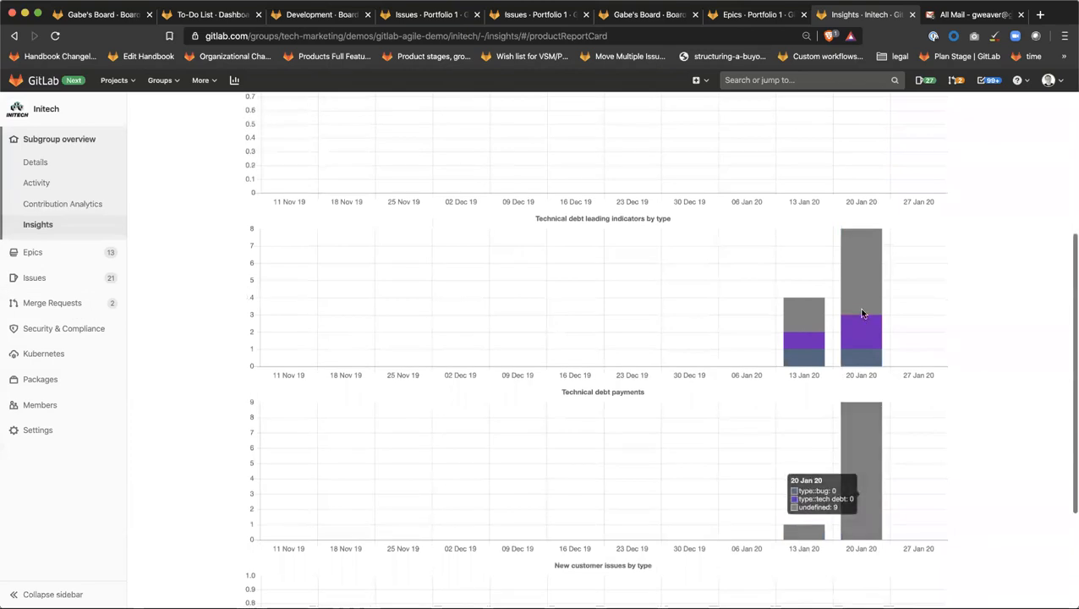
scroll(862, 313, "up", 7)
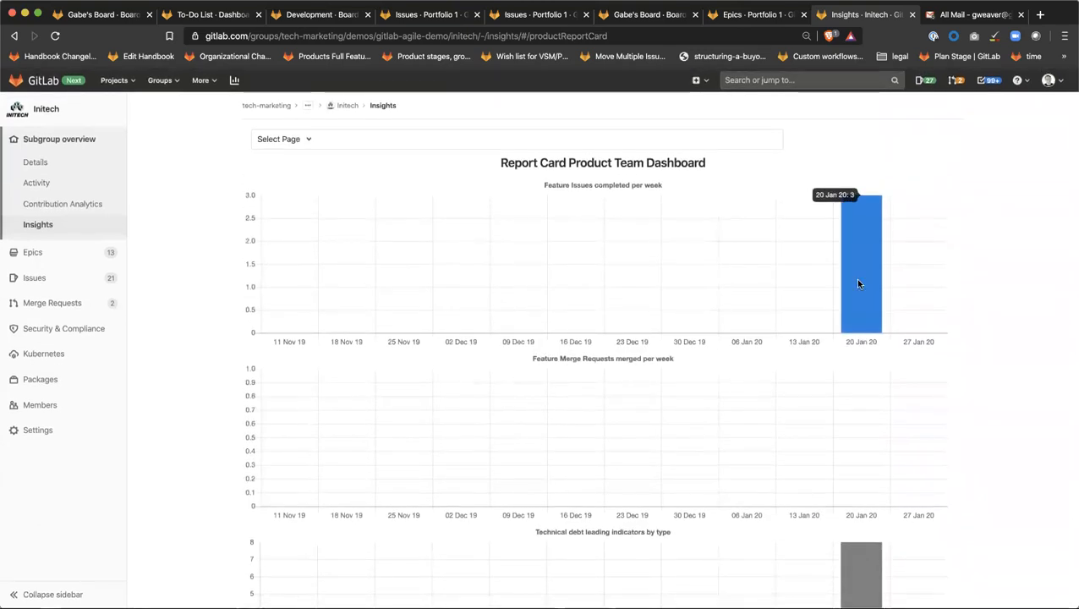
scroll(859, 281, "down", 4)
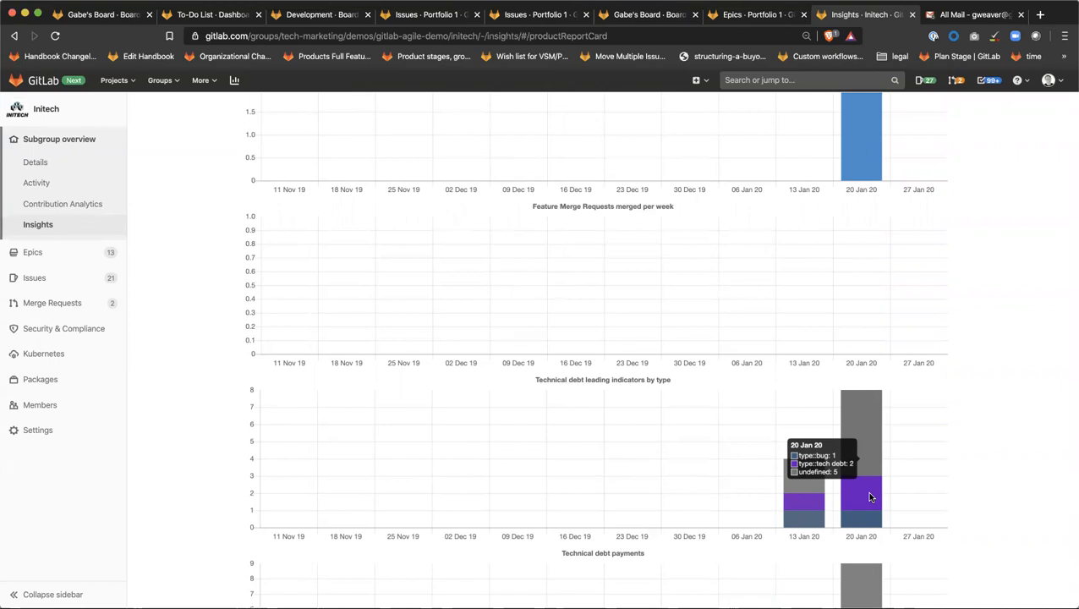
scroll(841, 496, "down", 3)
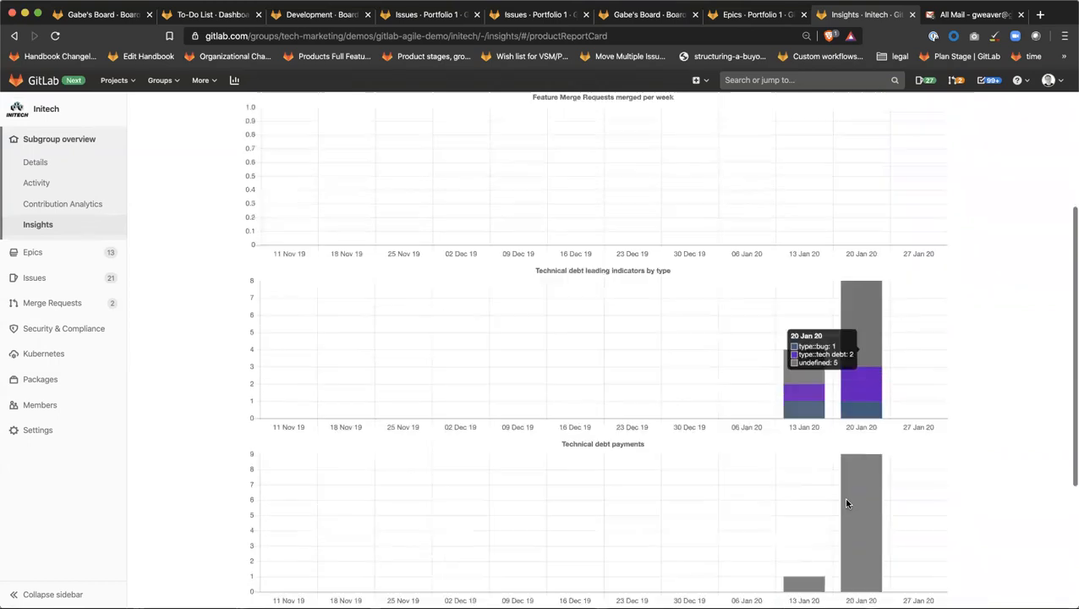
scroll(854, 372, "up", 6)
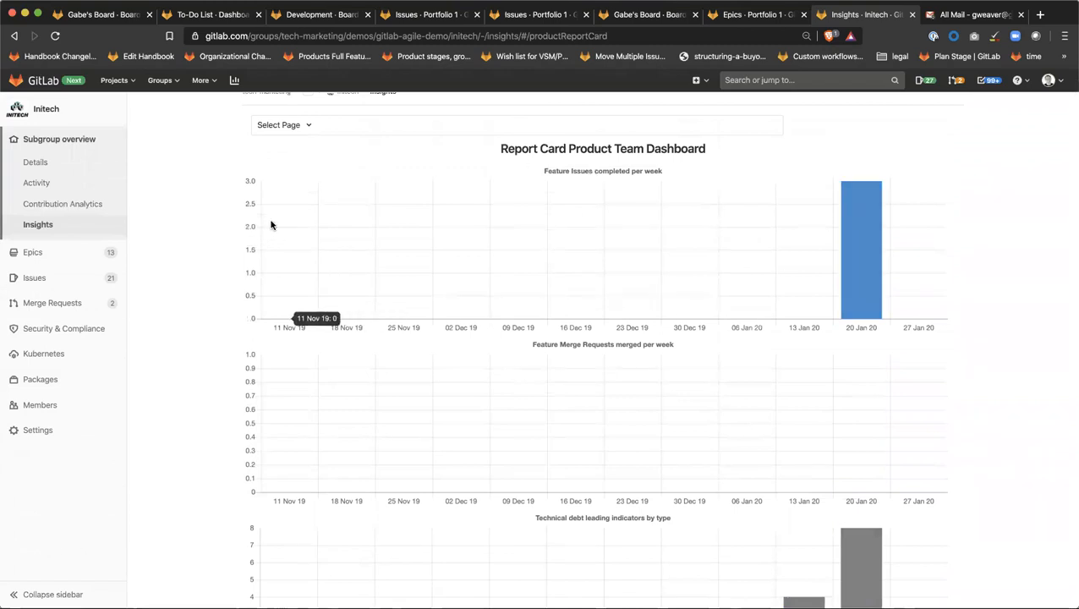
scroll(982, 351, "up", 1)
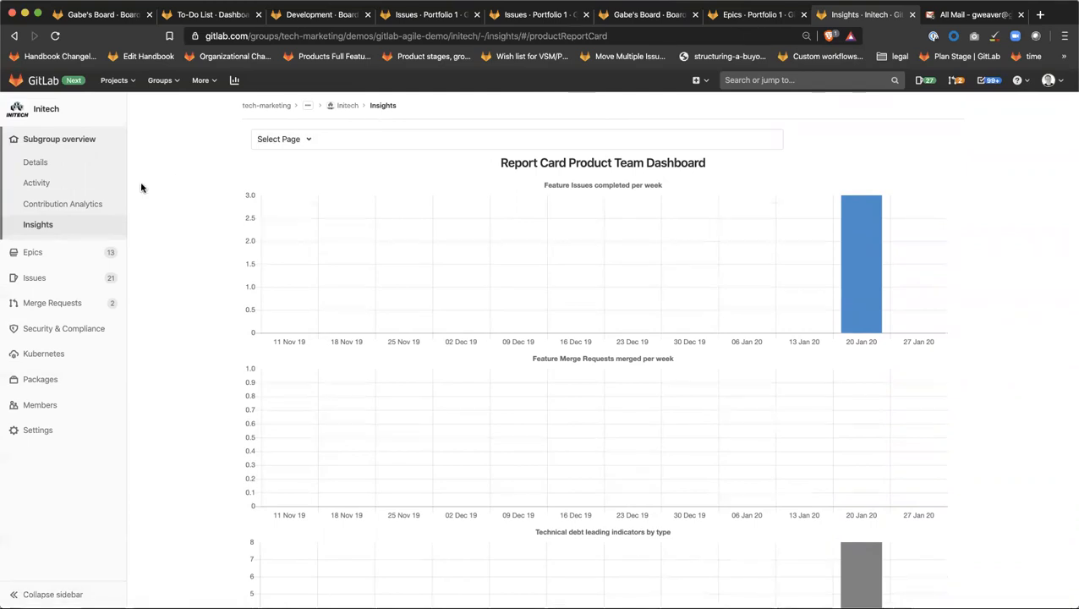
Step: Open the projects page in the Initech group's settings
mouse_move(77, 254)
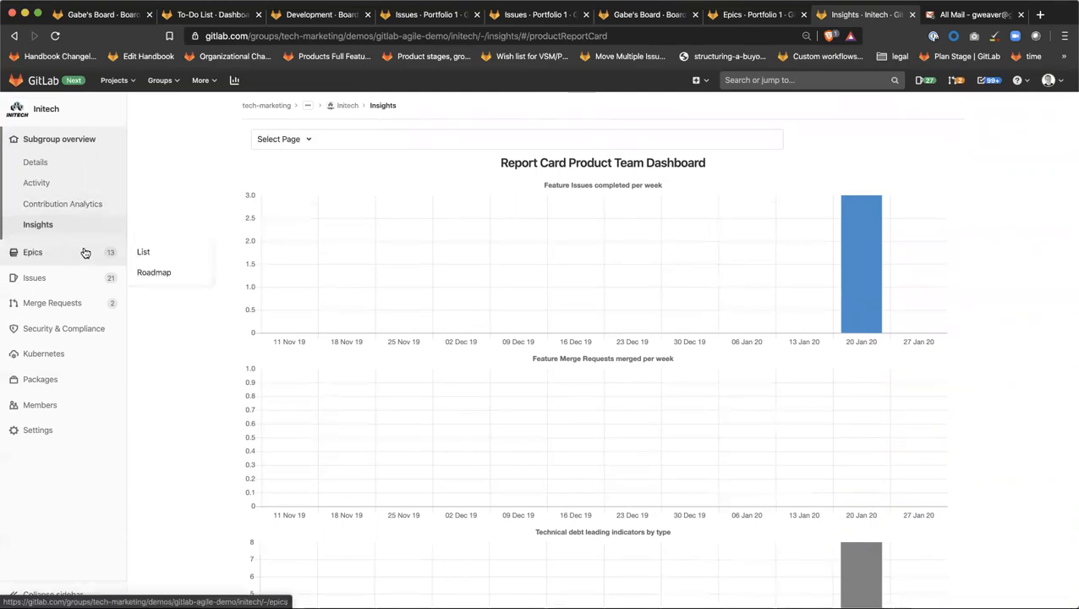
left_click(173, 79)
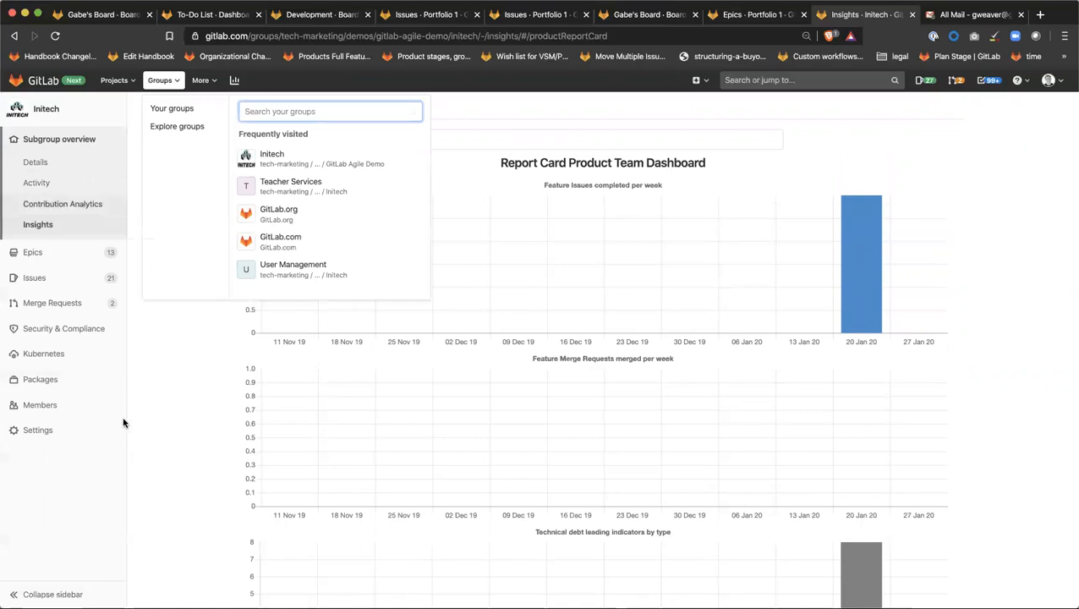
mouse_move(118, 429)
left_click(163, 448)
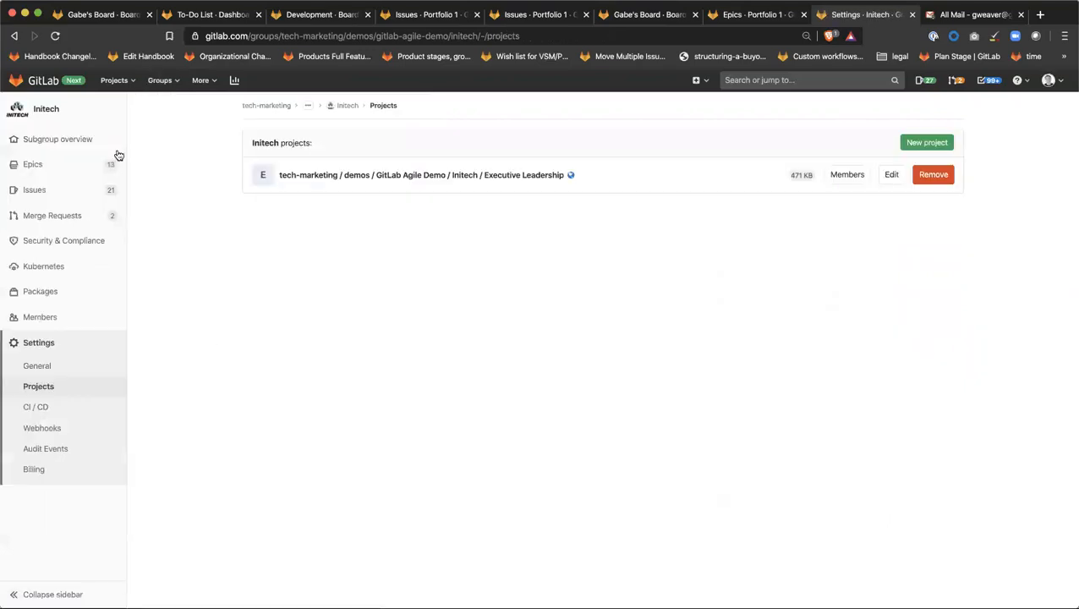
Step: Leave the Initech group's settings and open the Product Demo subgroup of the GitLab Agile Demo group
left_click(15, 38)
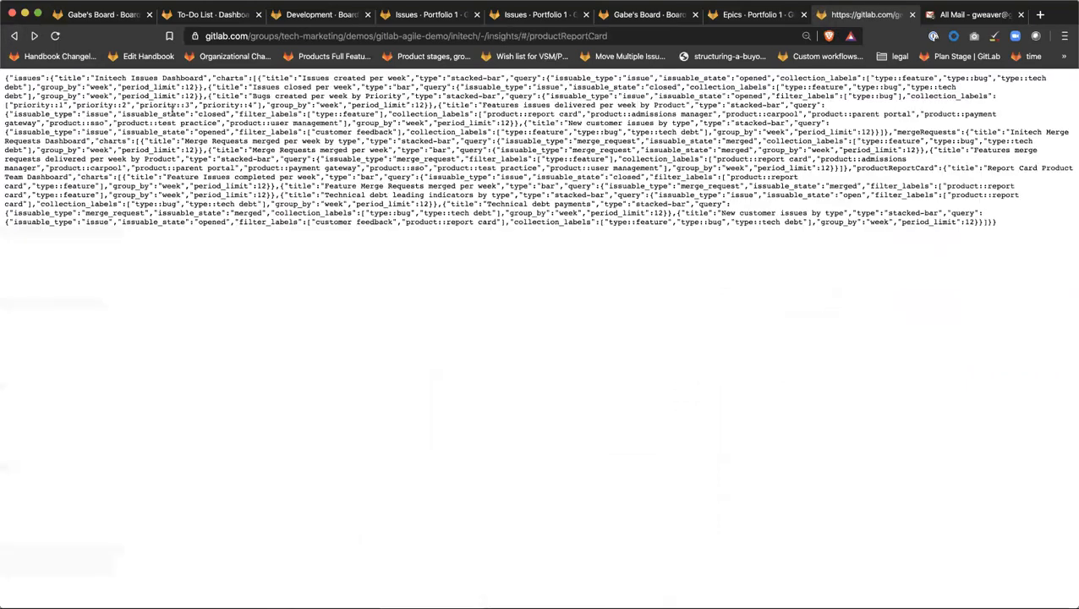
left_click(16, 37)
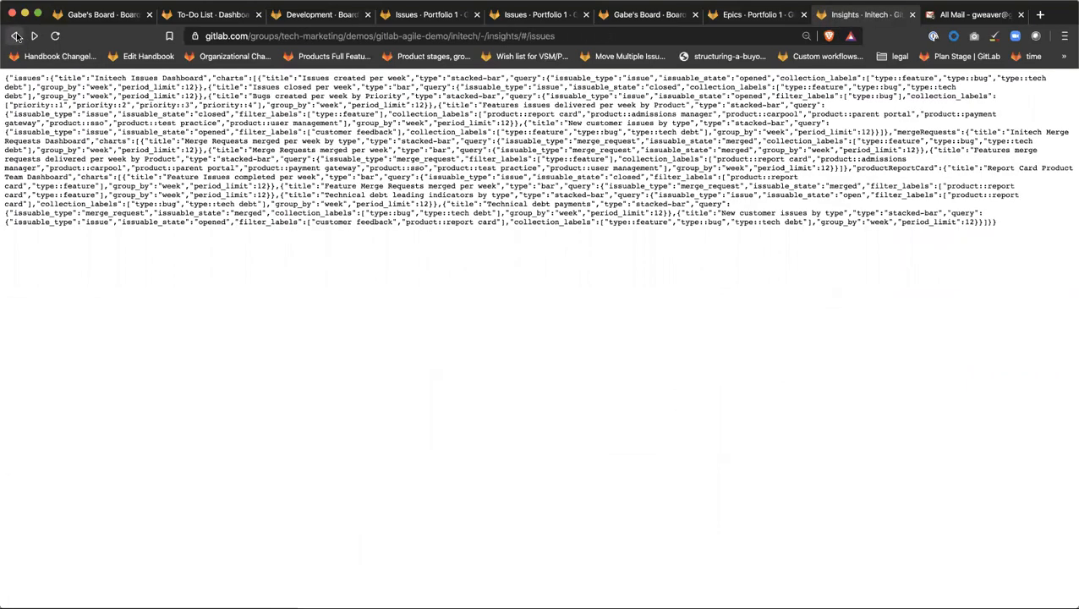
left_click(16, 37)
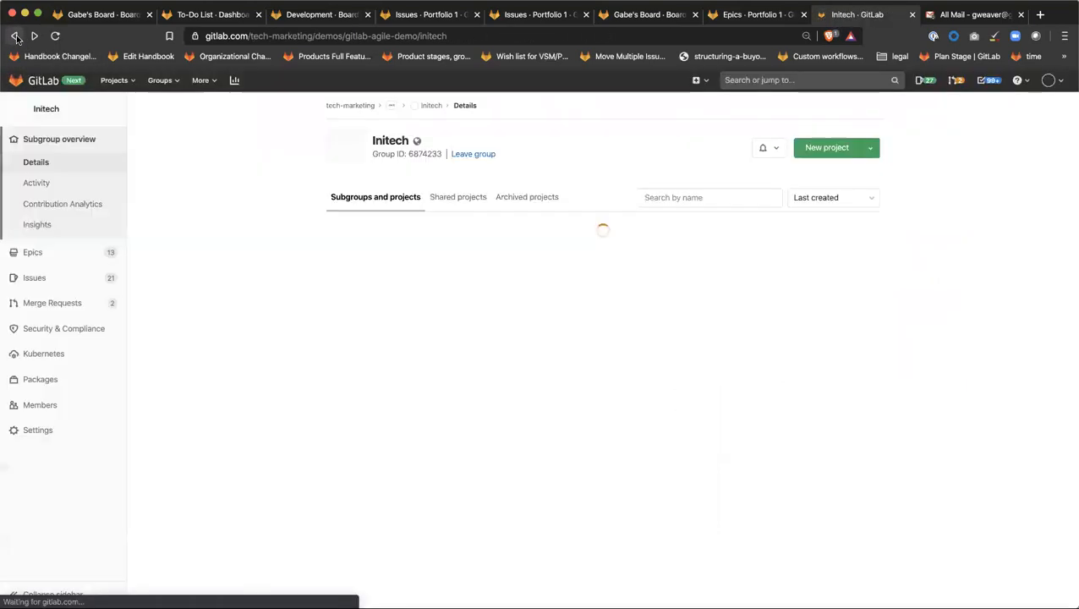
left_click(389, 105)
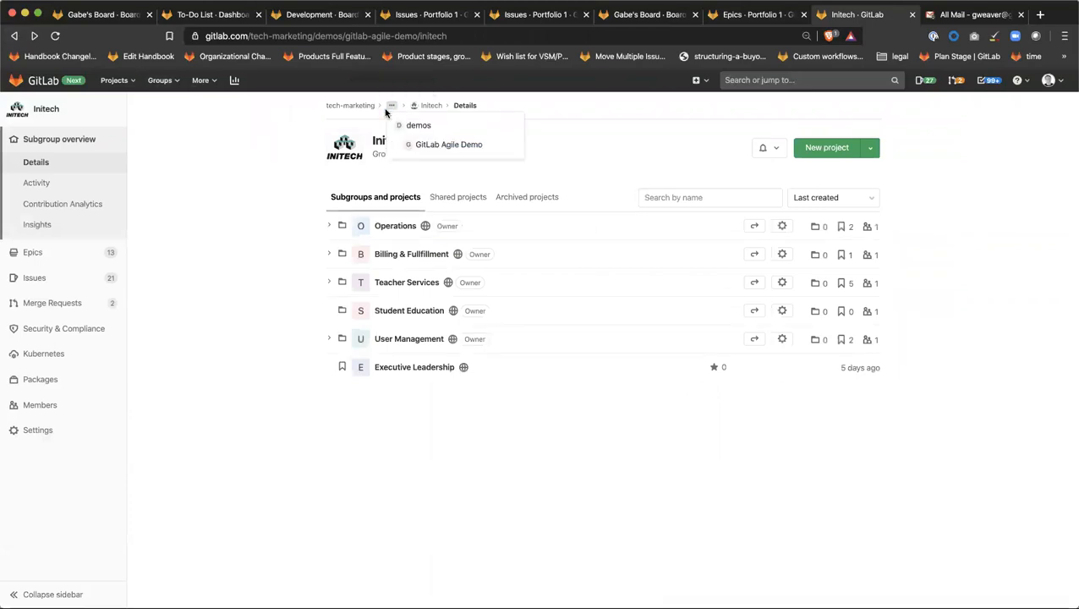
left_click(449, 141)
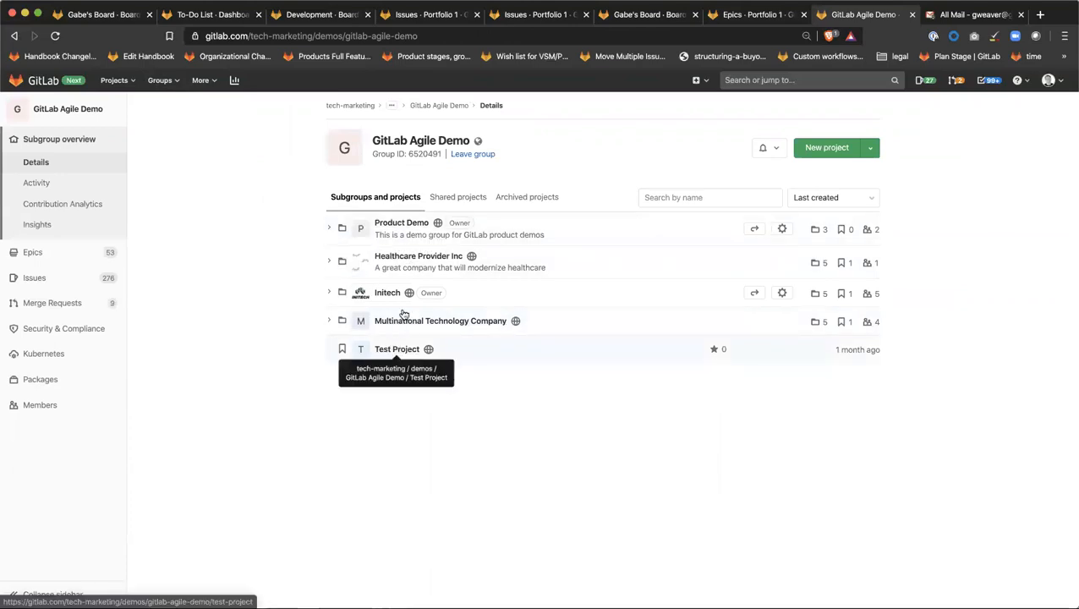
left_click(399, 223)
Step: Open the Sprint 2 milestone from the Product Demo group's milestones
mouse_move(29, 270)
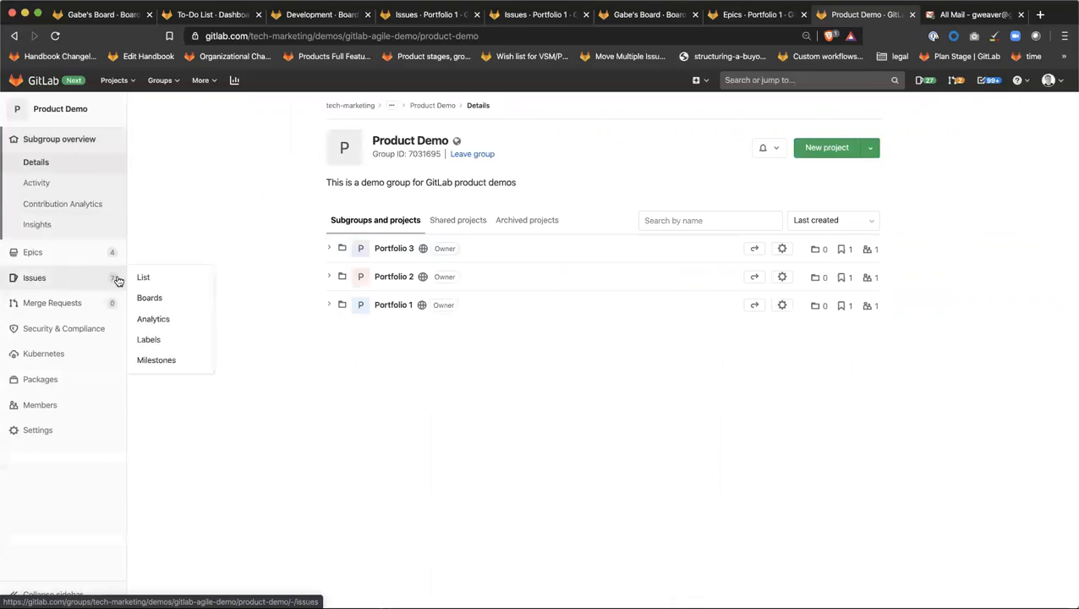
left_click(170, 360)
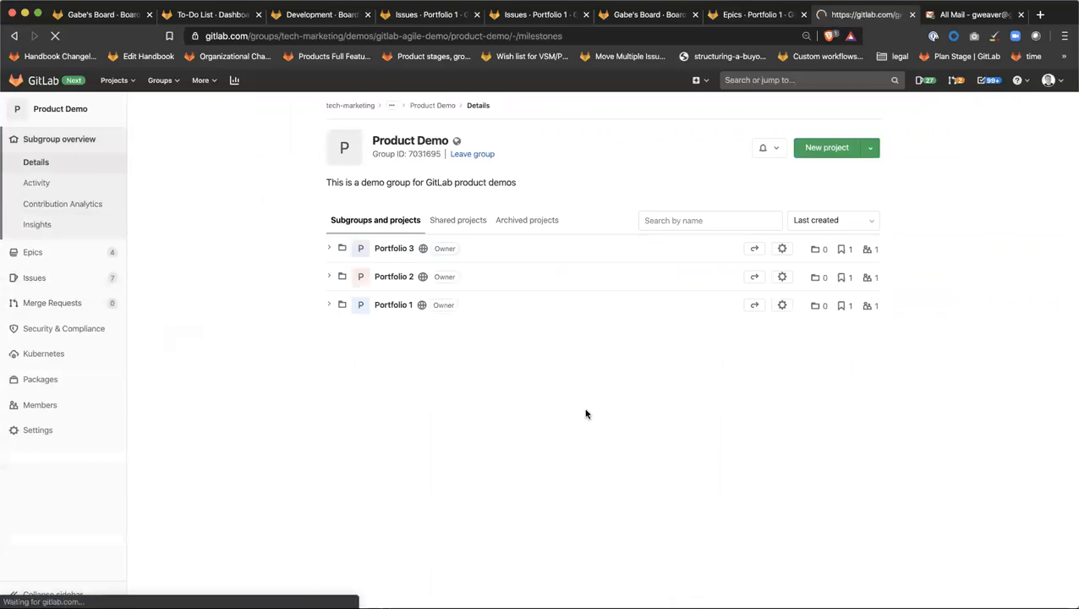
left_click(270, 229)
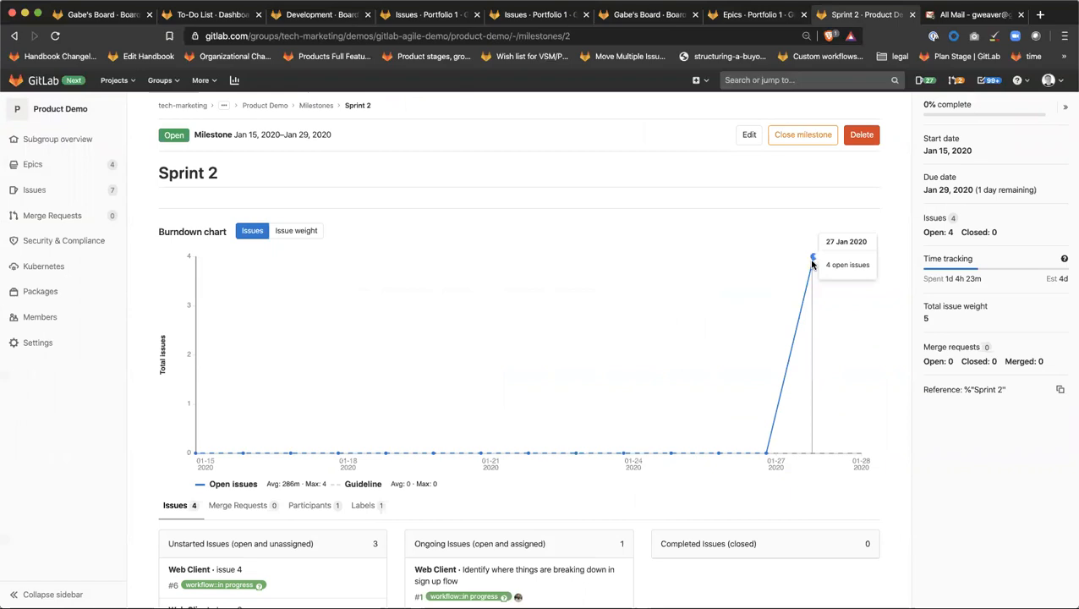
Step: Review the issues, merge requests, participants and labels associated with the Sprint 2 milestone
scroll(874, 470, "down", 3)
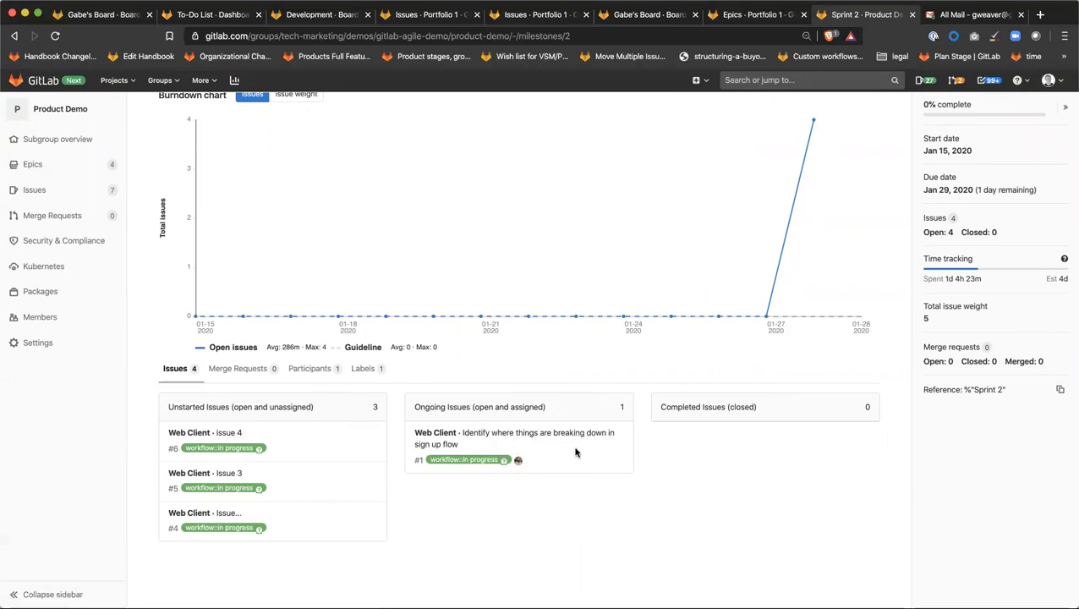
left_click(239, 371)
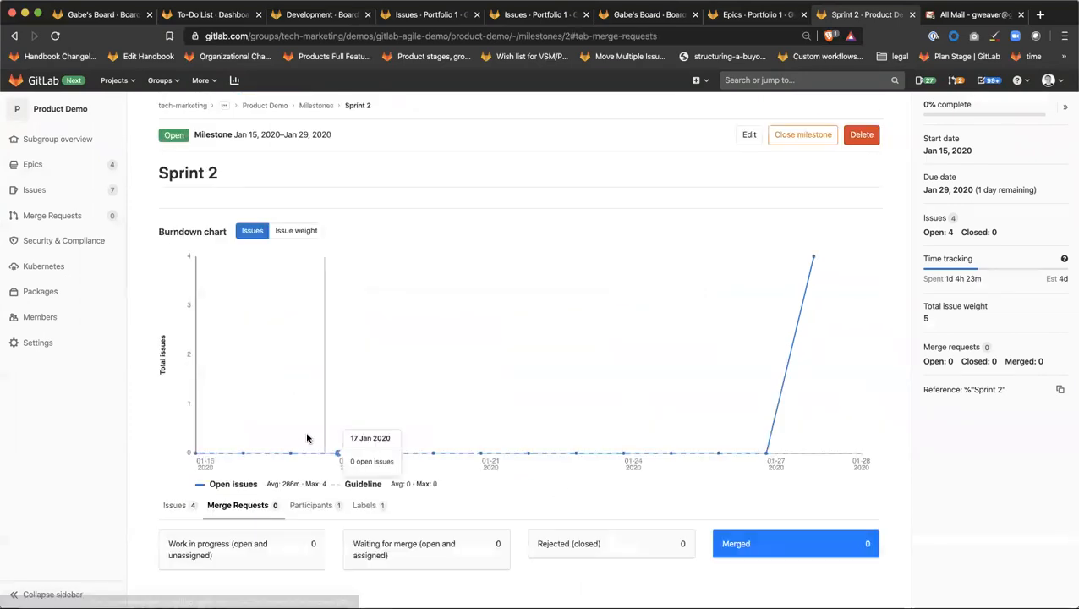
left_click(310, 507)
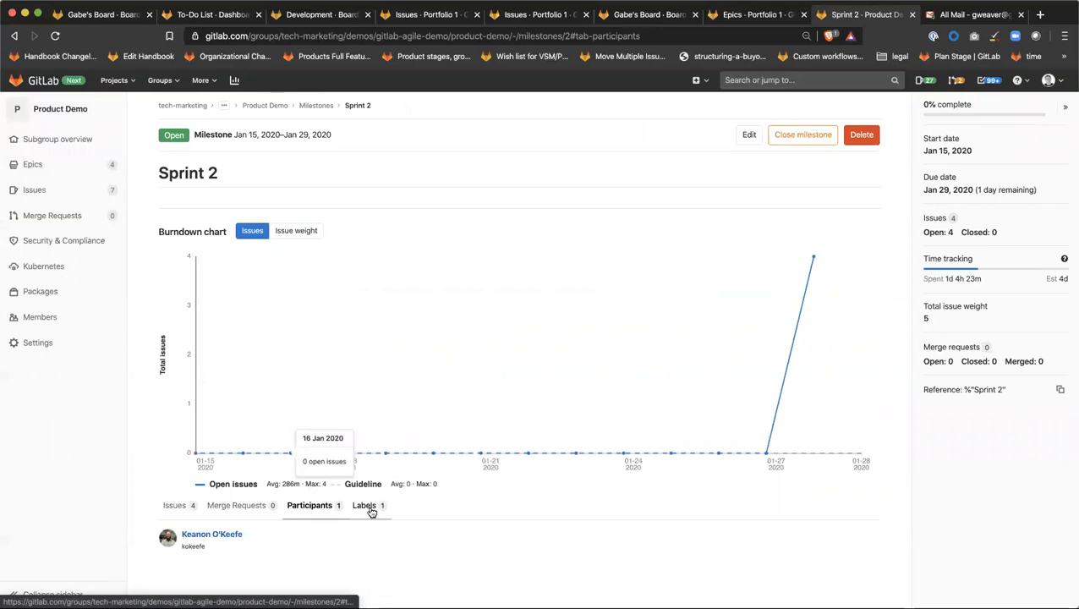
left_click(365, 505)
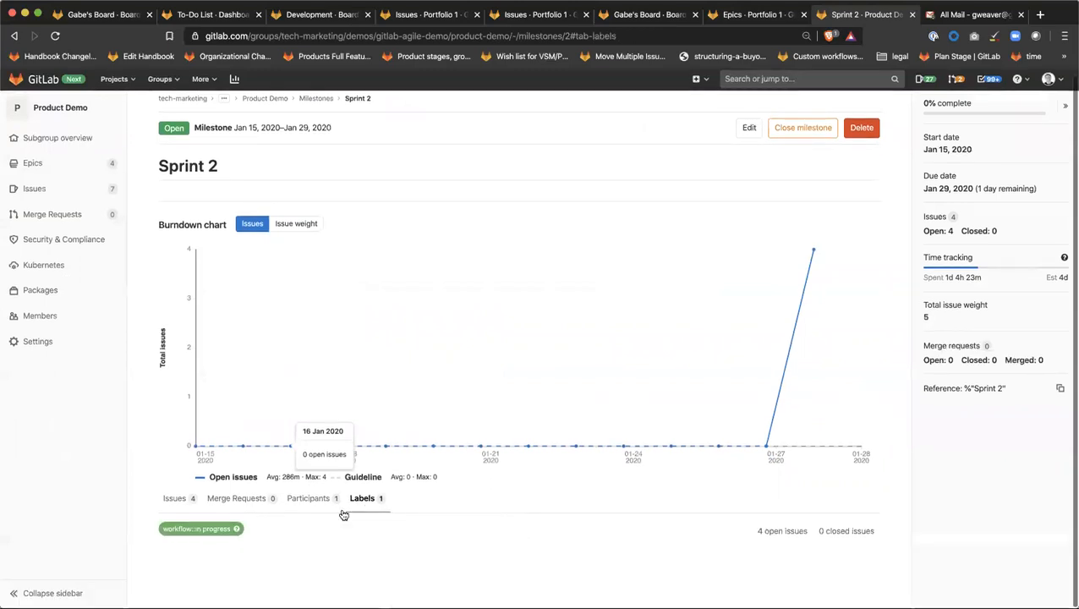
Step: Compare the Sprint 2 burndown chart by issue weight and by issue count, and return to the milestone's issue list
left_click(300, 226)
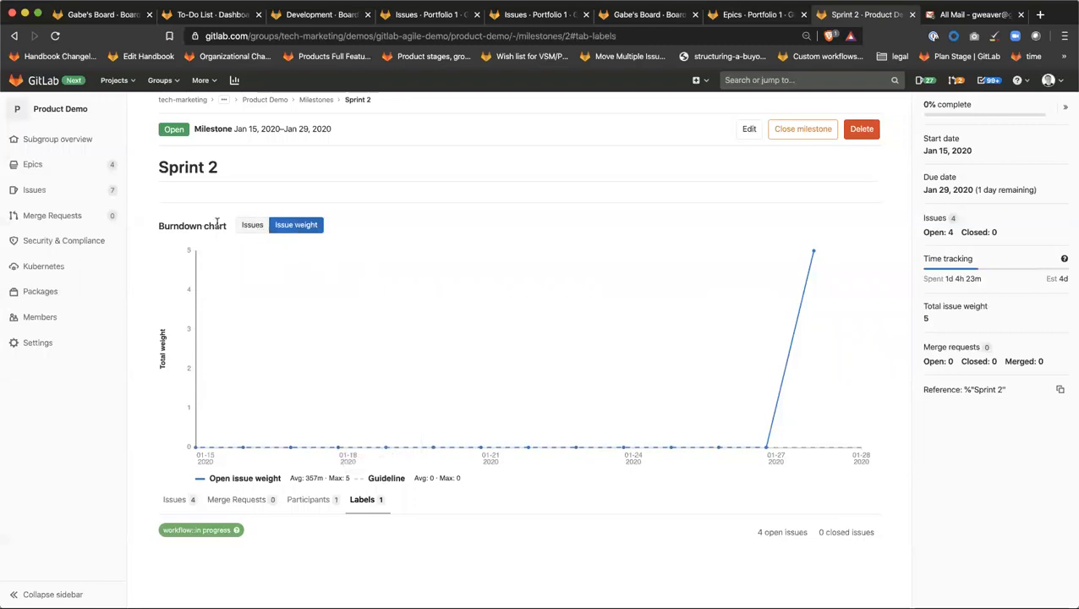
left_click(252, 226)
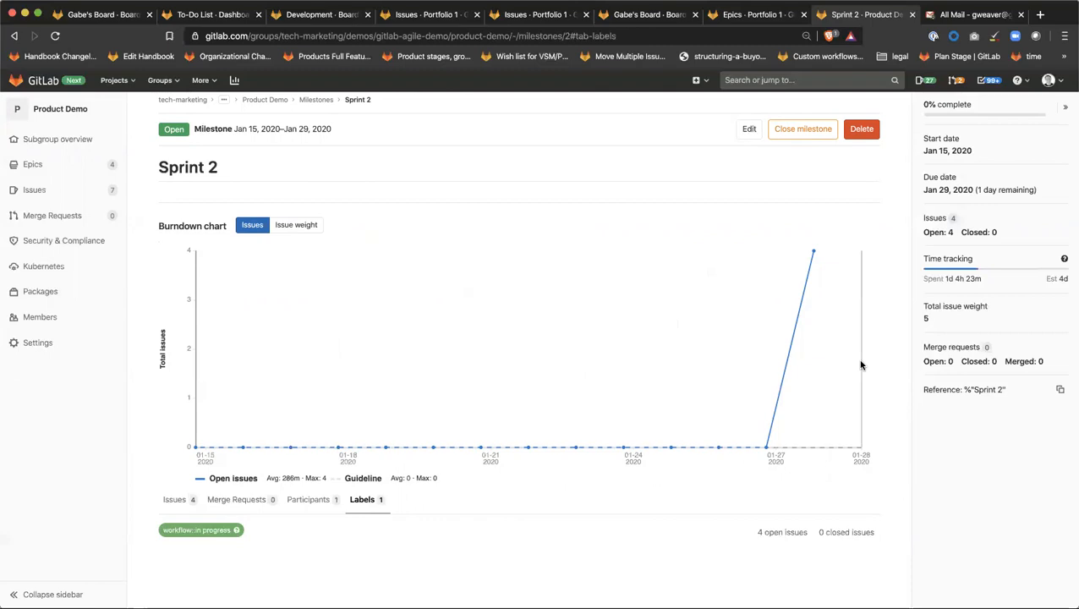
left_click(178, 501)
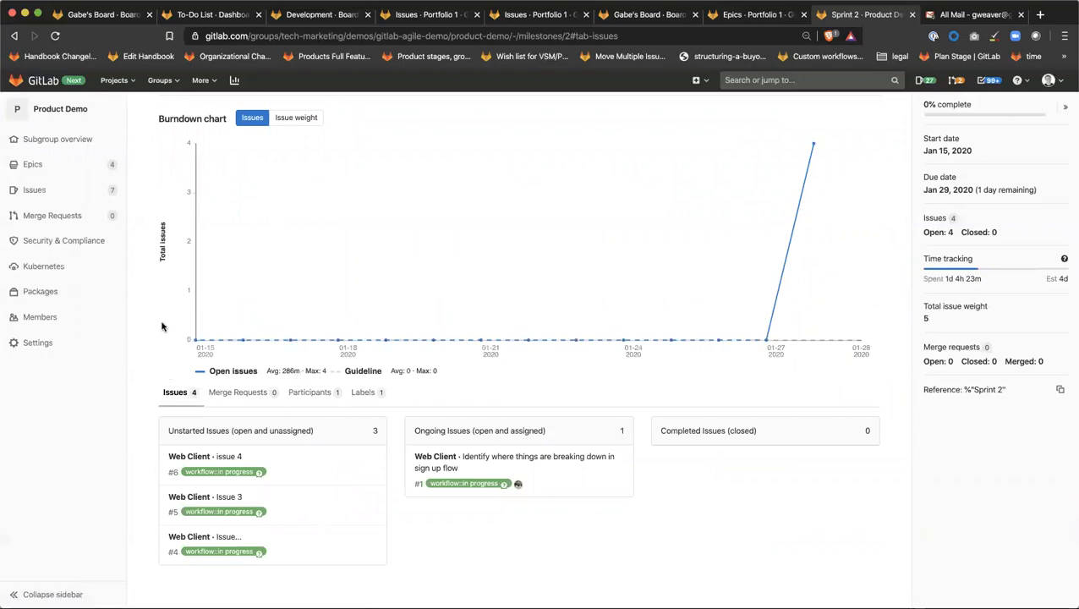
scroll(162, 327, "up", 3)
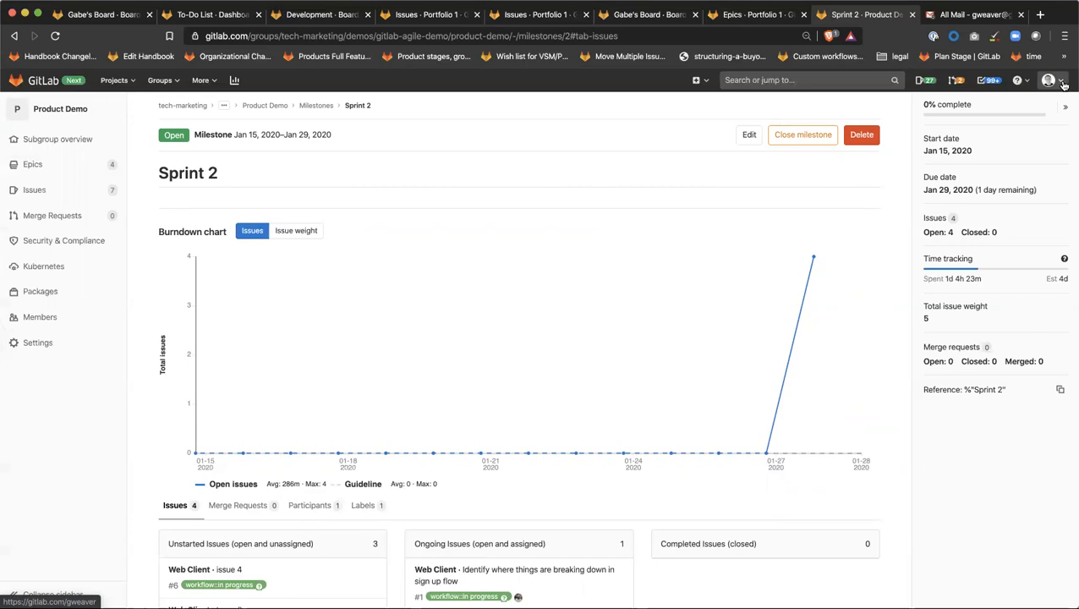
Step: View the personal To-Do List and open the notification preferences in the user settings
left_click(995, 81)
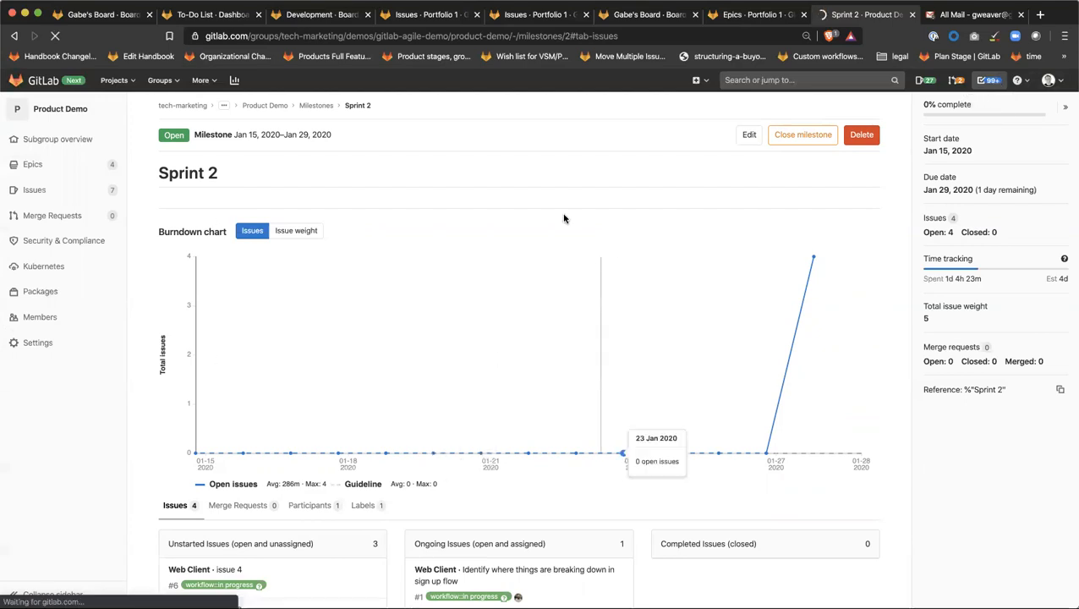
left_click(1059, 81)
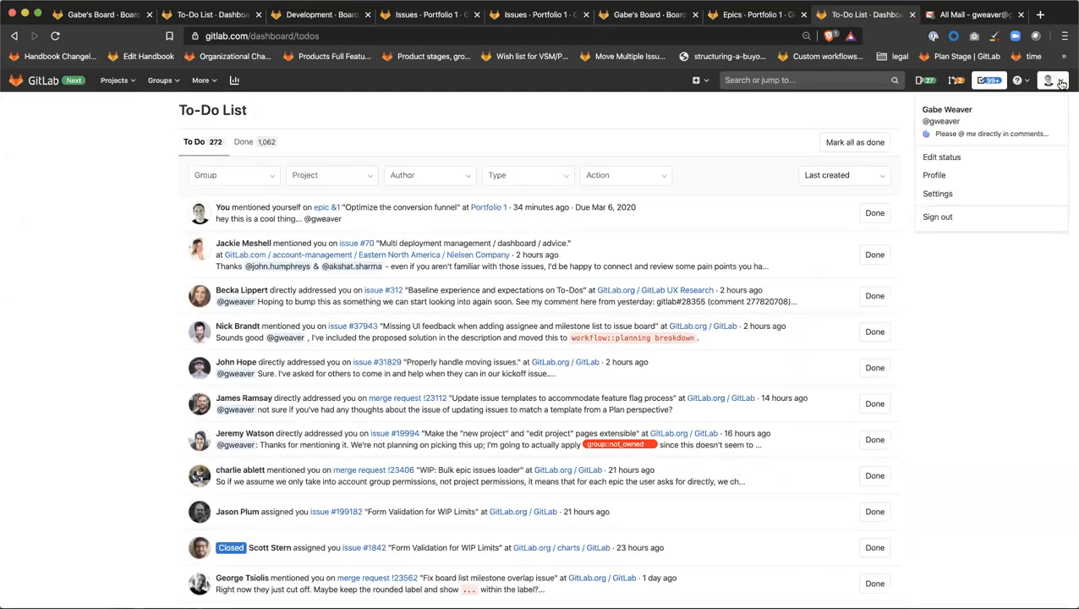
left_click(936, 194)
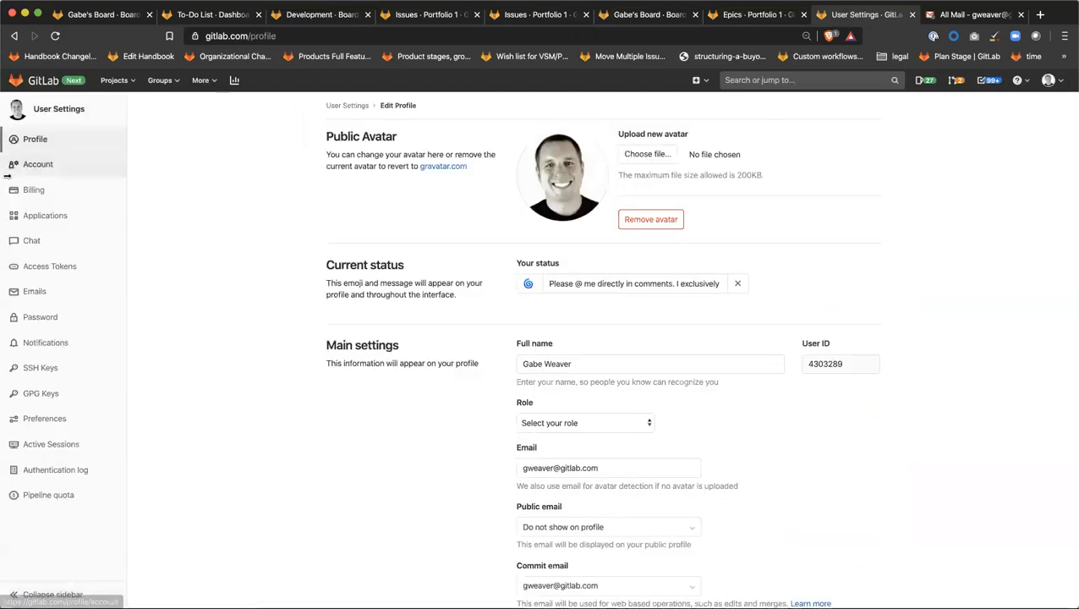
left_click(62, 344)
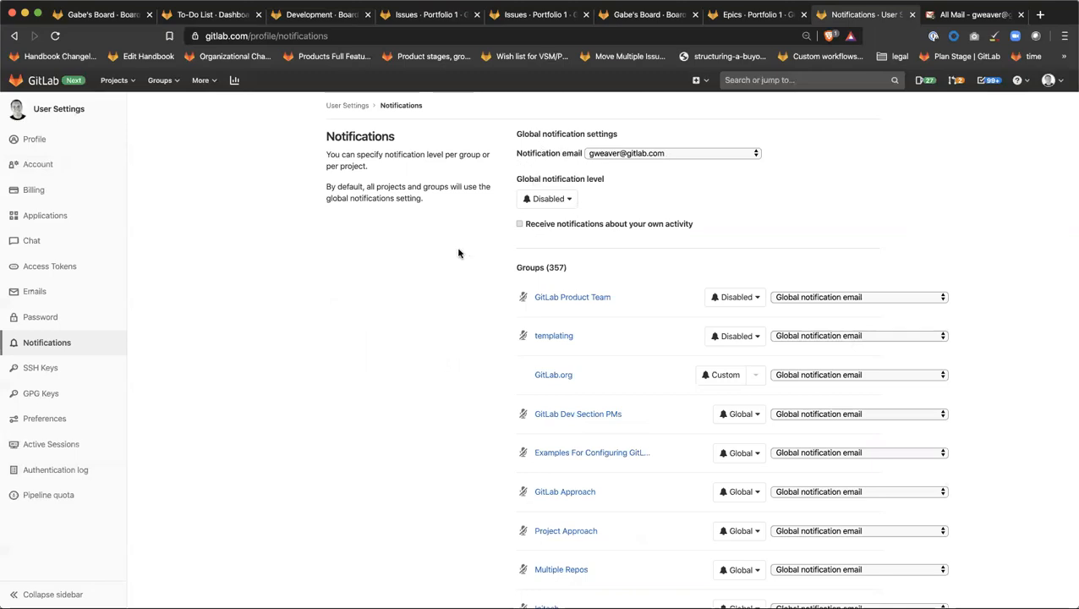
Step: Examine the notification levels available for the User Management group, keeping its Global setting
scroll(459, 250, "down", 3)
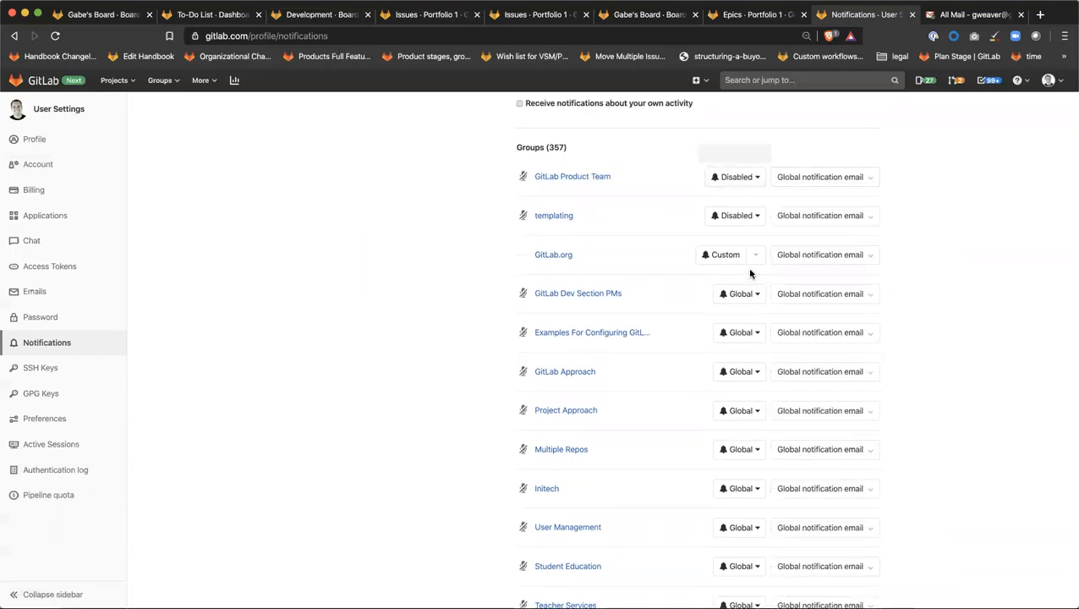
scroll(749, 279, "down", 4)
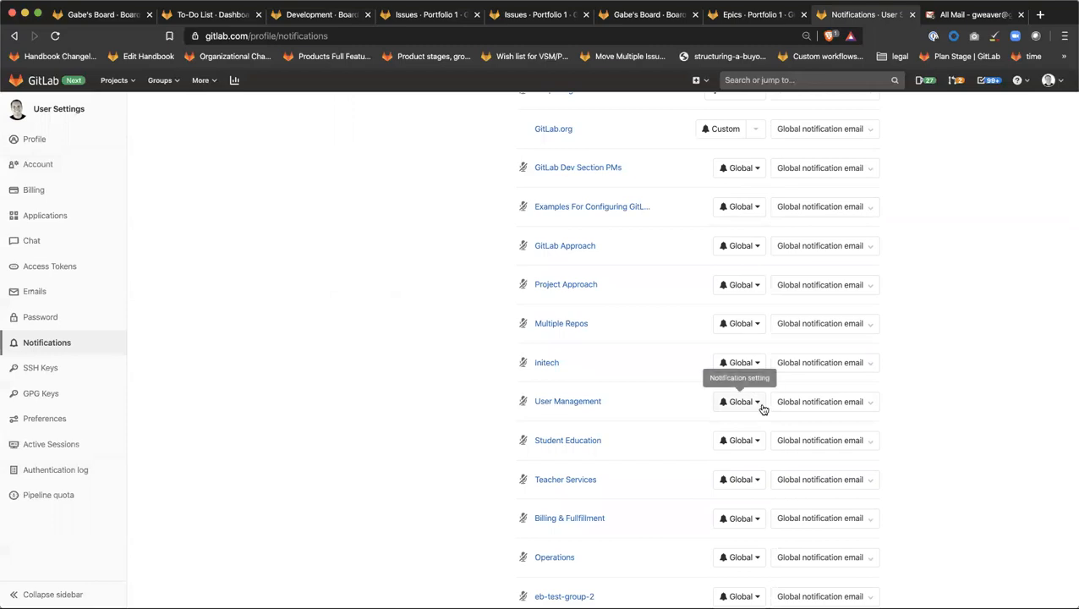
left_click(734, 403)
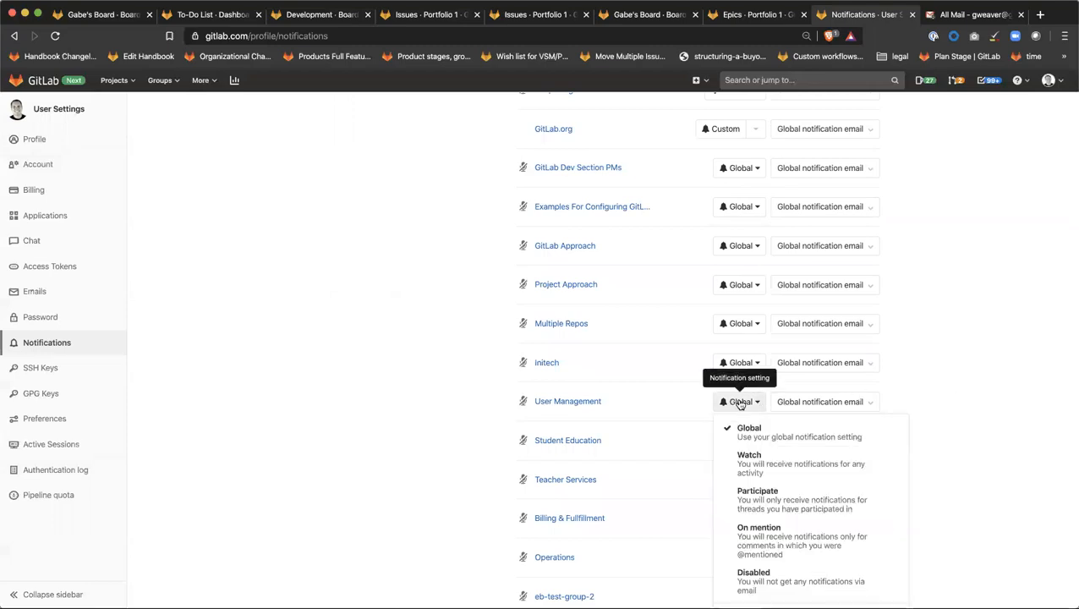
left_click(930, 393)
scroll(885, 402, "down", 5)
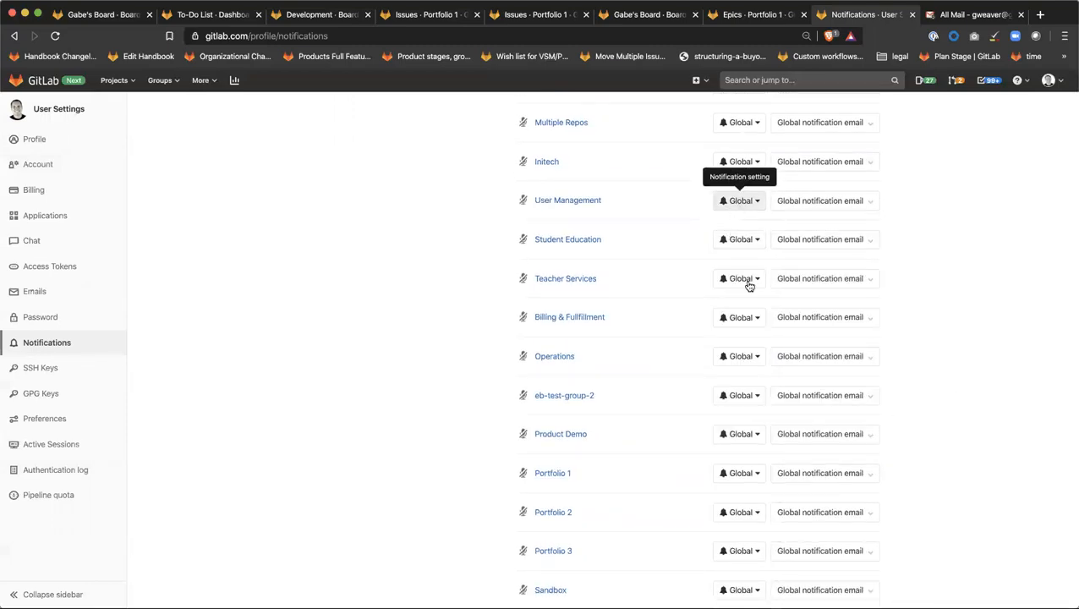
left_click(742, 202)
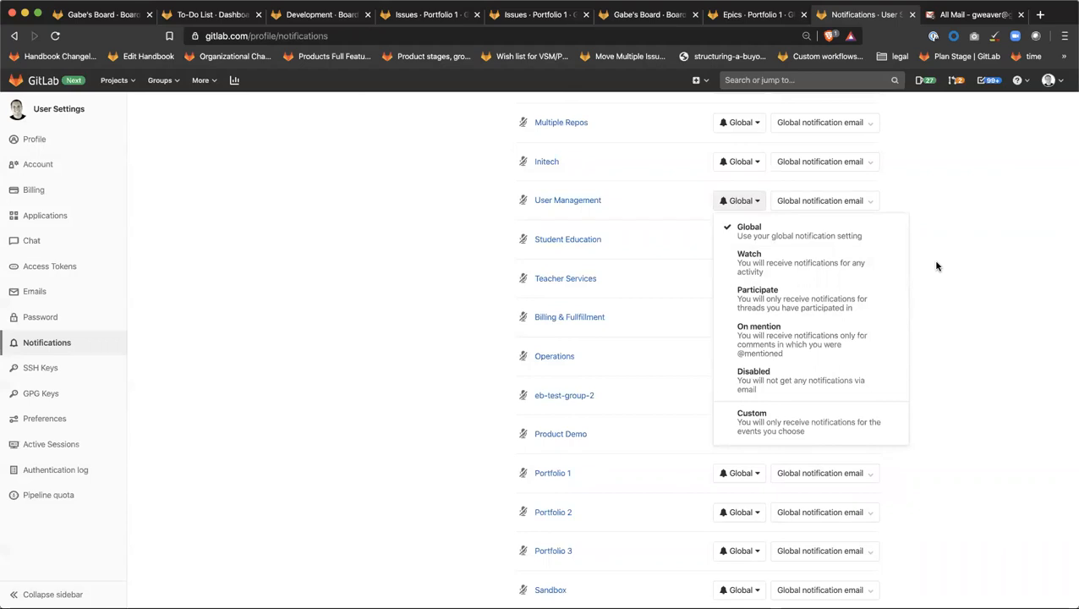
left_click(910, 258)
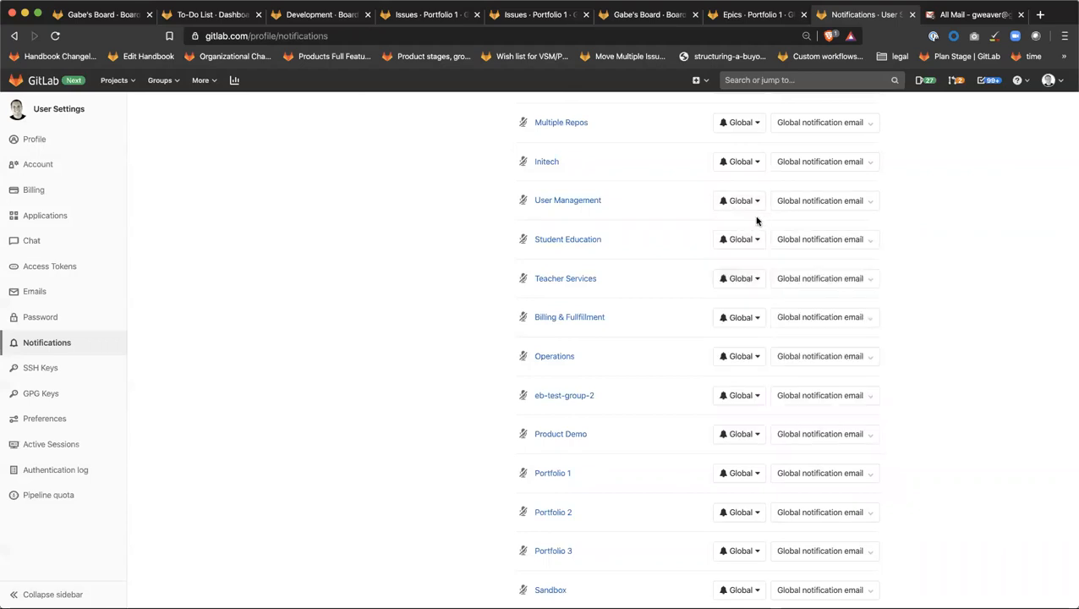
Step: Look through the notification levels set for all groups and return to the global notification settings
scroll(816, 354, "down", 15)
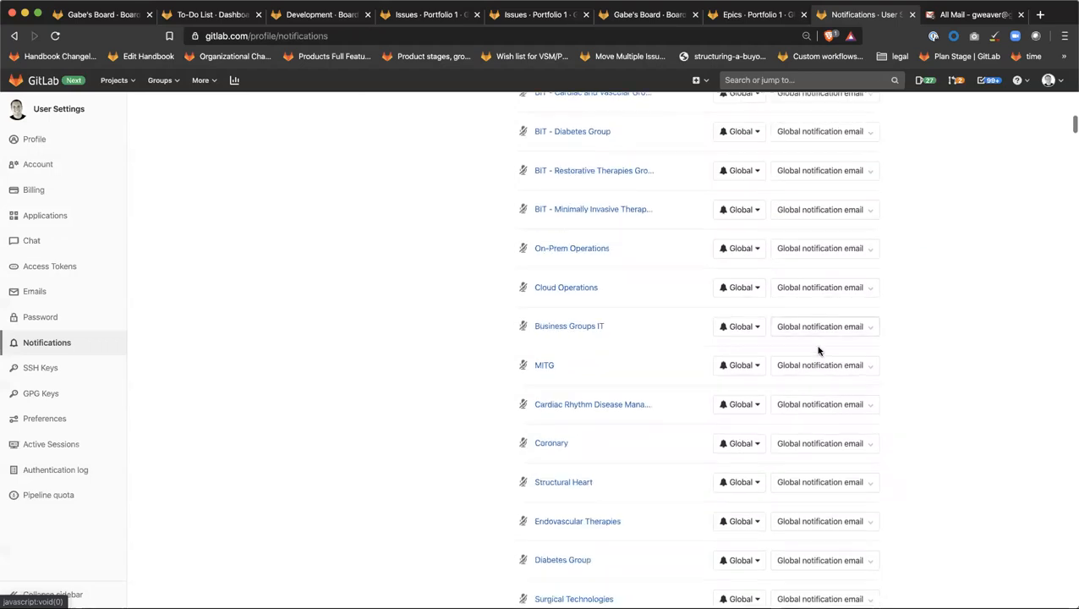
scroll(819, 352, "down", 5)
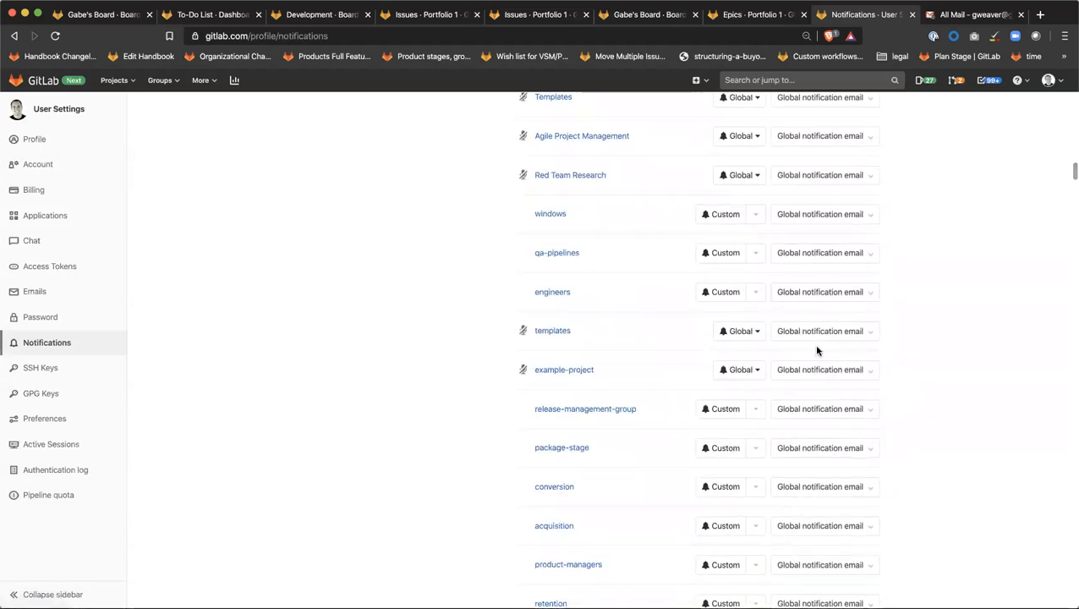
scroll(815, 353, "down", 10)
scroll(816, 352, "down", 15)
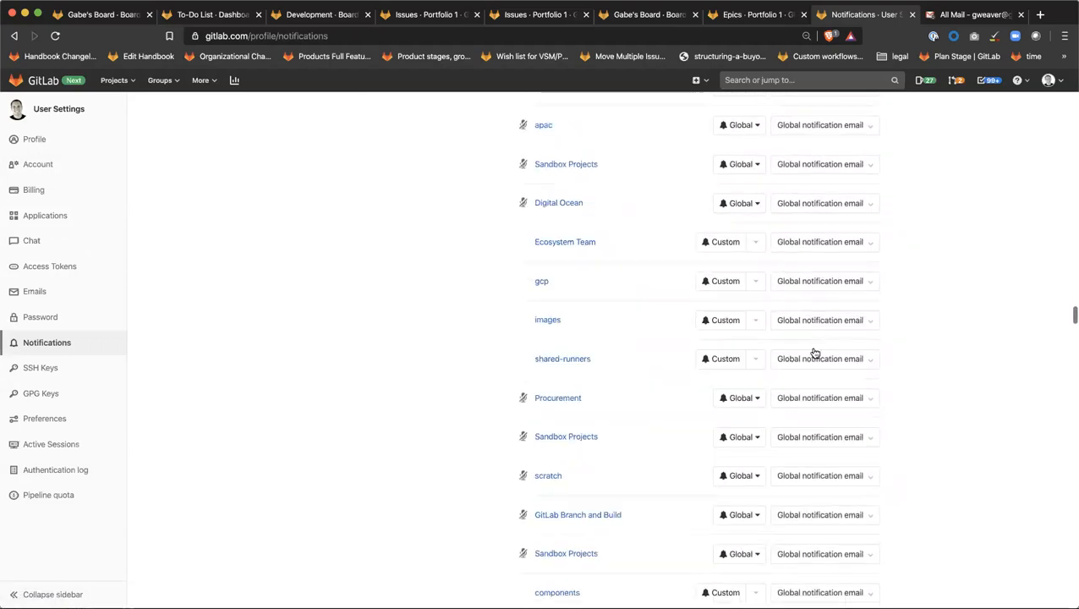
scroll(813, 353, "down", 15)
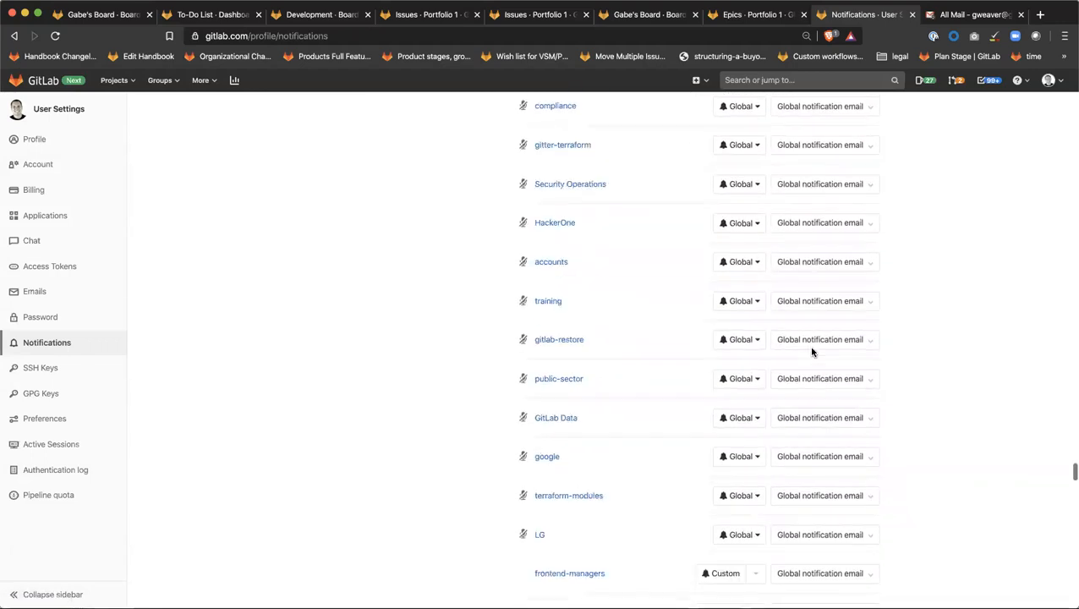
scroll(813, 351, "down", 15)
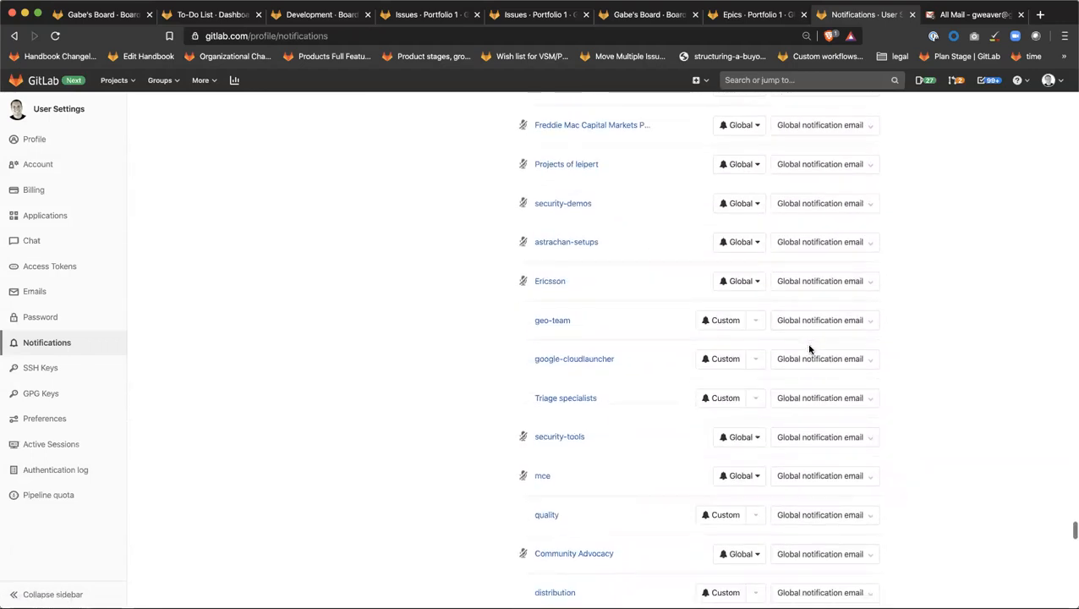
scroll(810, 350, "down", 15)
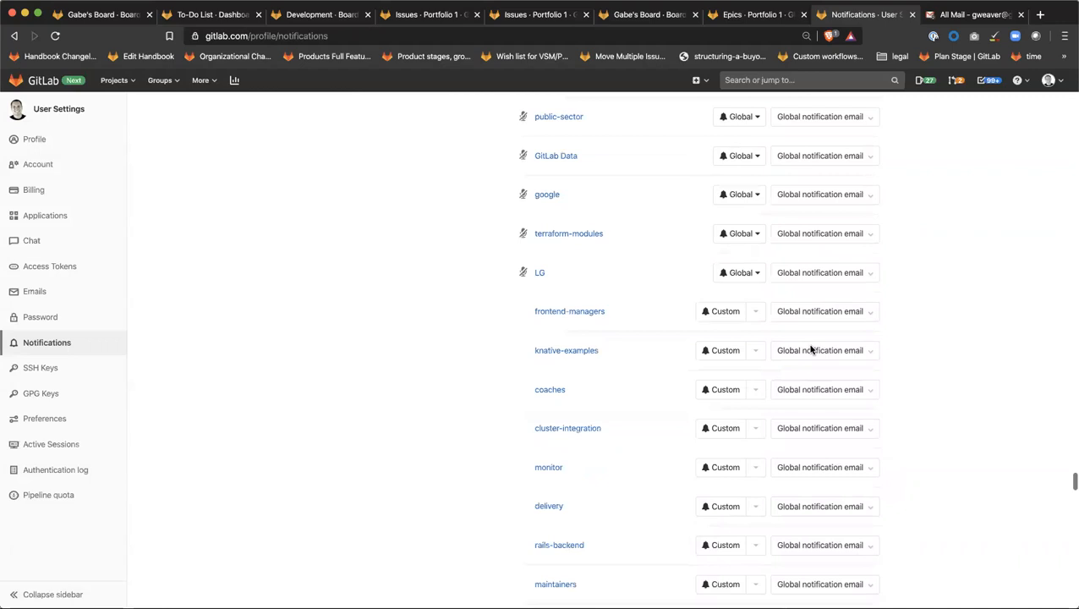
scroll(810, 350, "up", 15)
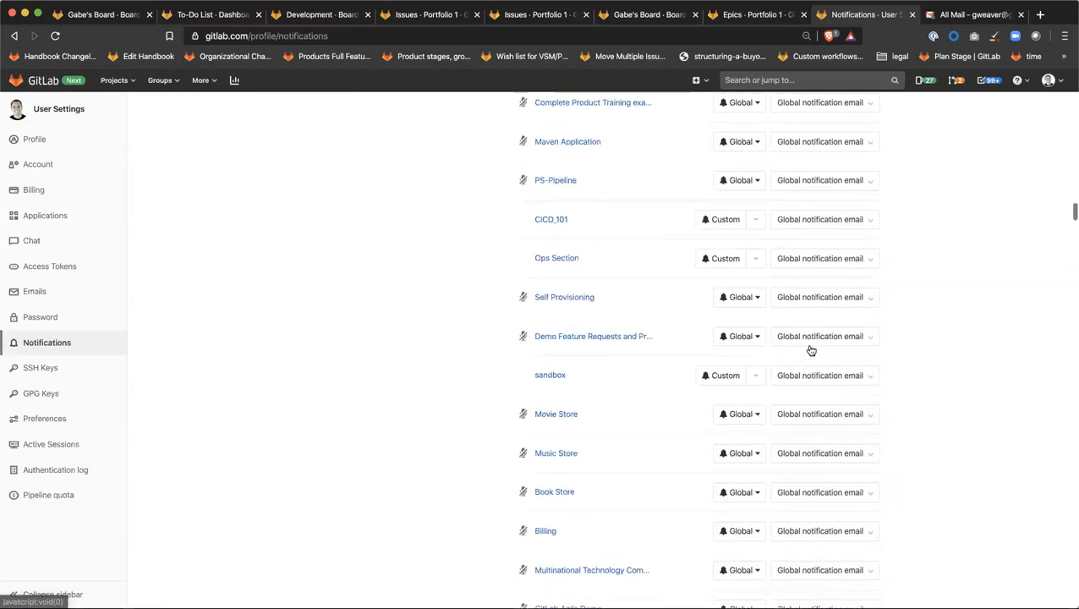
scroll(809, 350, "up", 15)
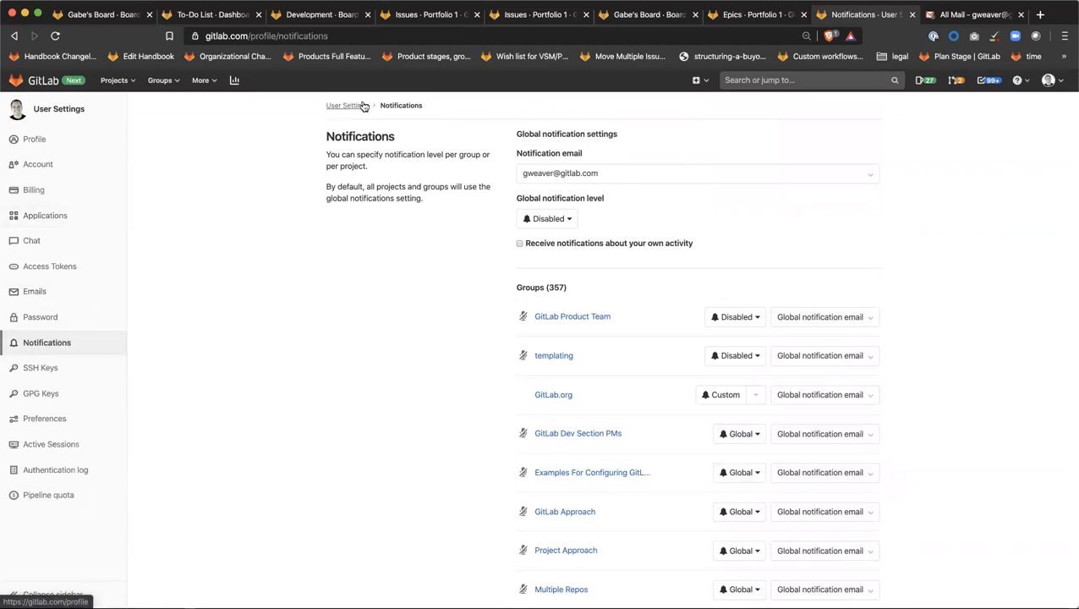
left_click(174, 80)
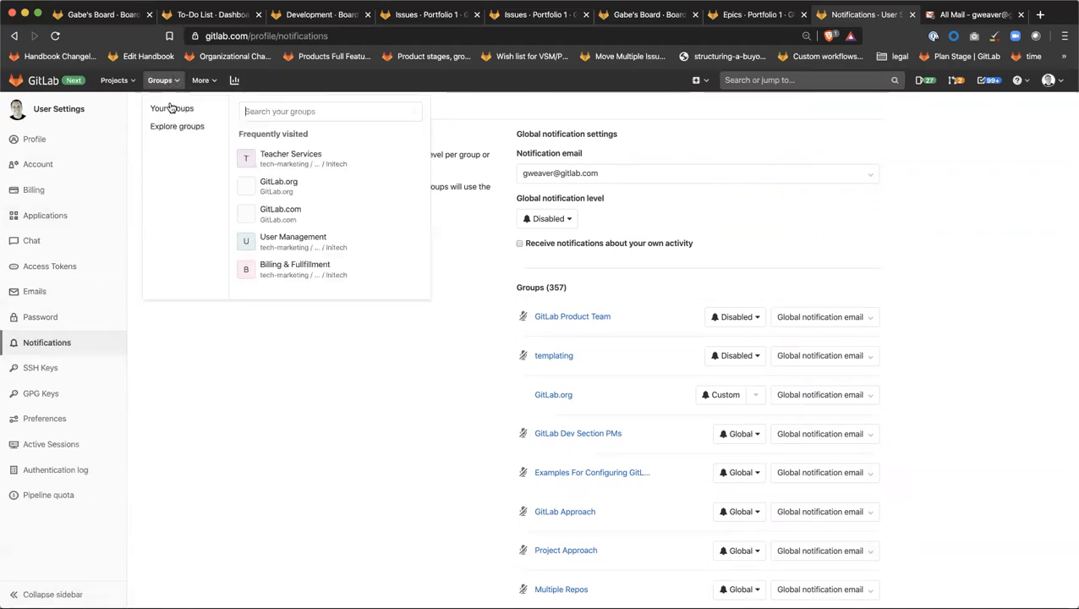
left_click(115, 80)
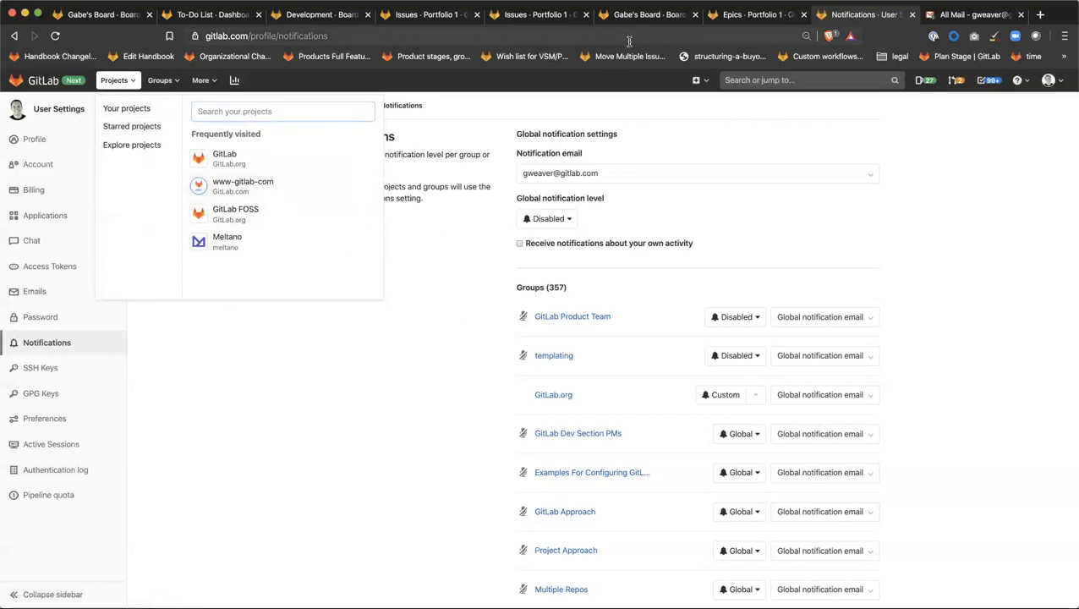
key("Escape")
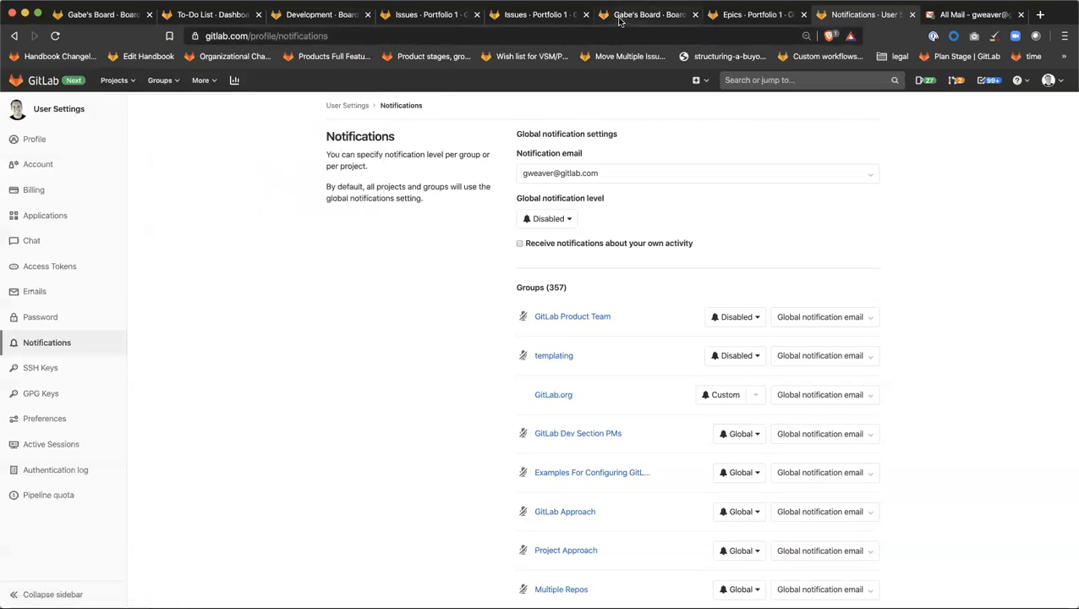